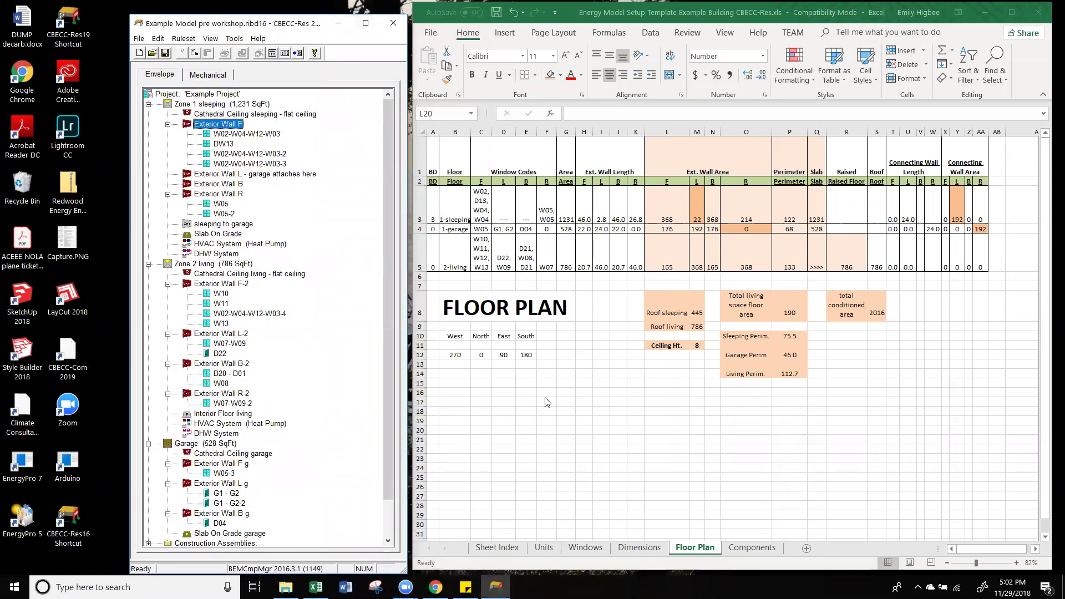
# Step: Scroll through the pre-workshop model's zone tree, then minimize the CBECC-Res window
pyautogui.click(681, 25)
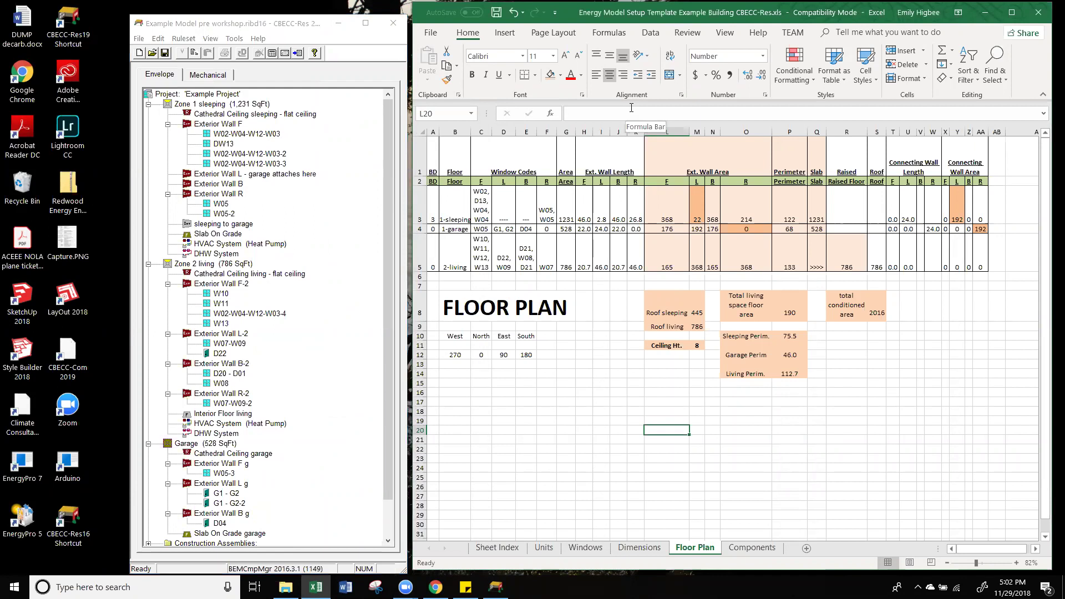
pyautogui.moveTo(387, 390); pyautogui.dragTo(366, 321)
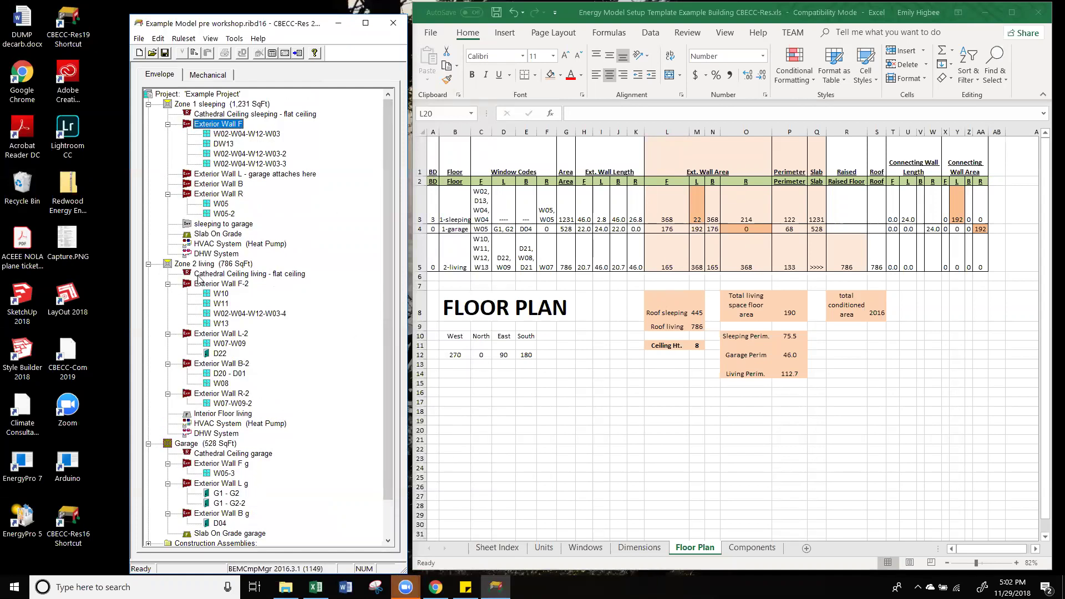
pyautogui.scroll(-2, 229, 217)
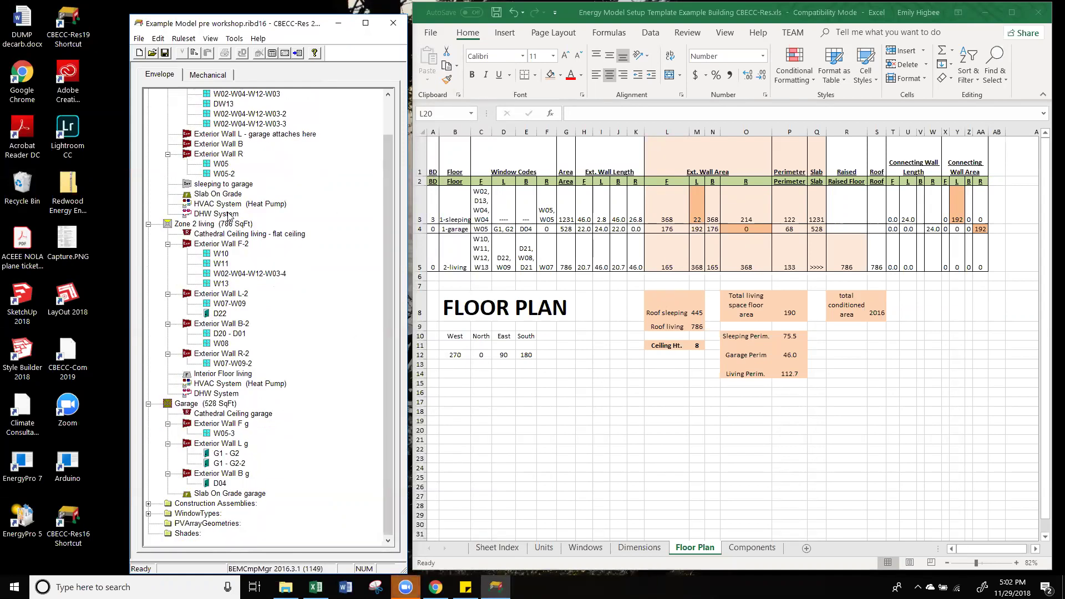
pyautogui.scroll(2, 229, 216)
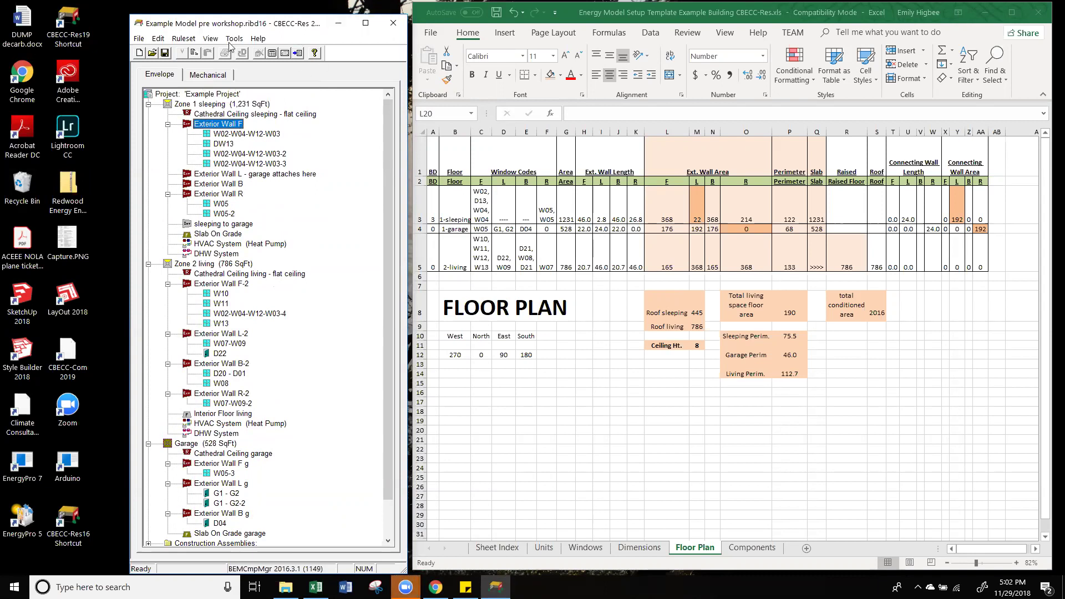
pyautogui.click(338, 23)
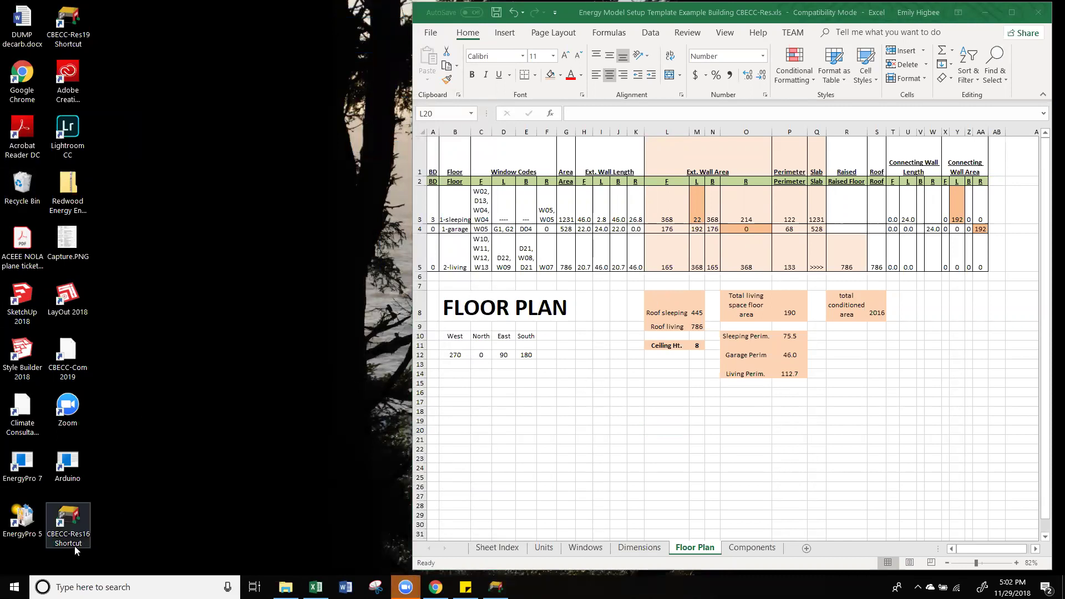
# Step: Launch CBECC-Res16 from the desktop shortcut and start with a blank project
pyautogui.click(75, 526)
pyautogui.doubleClick(76, 526)
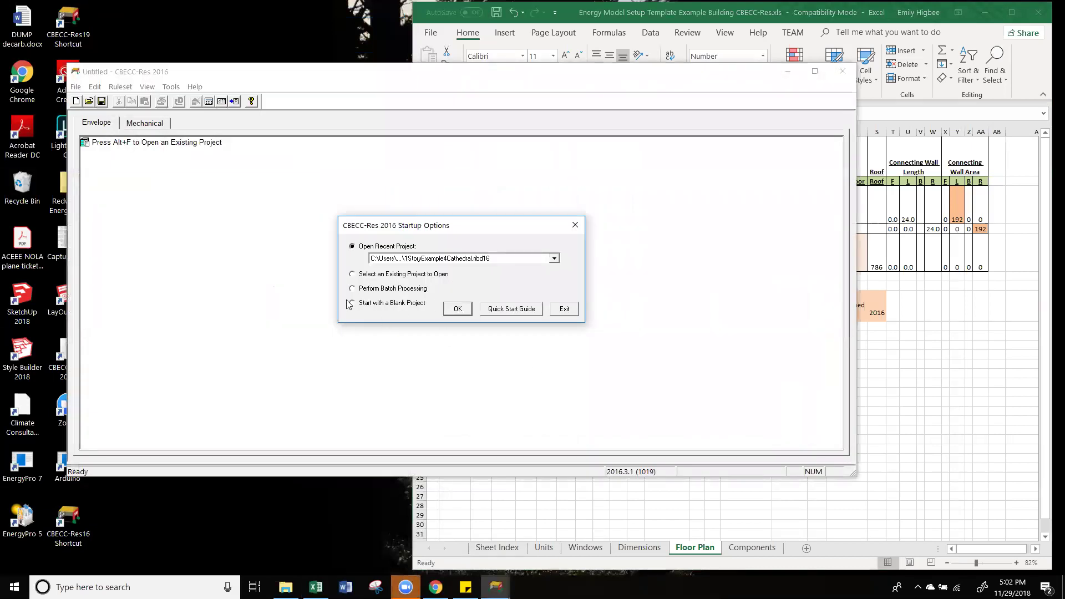
pyautogui.click(353, 304)
pyautogui.click(457, 309)
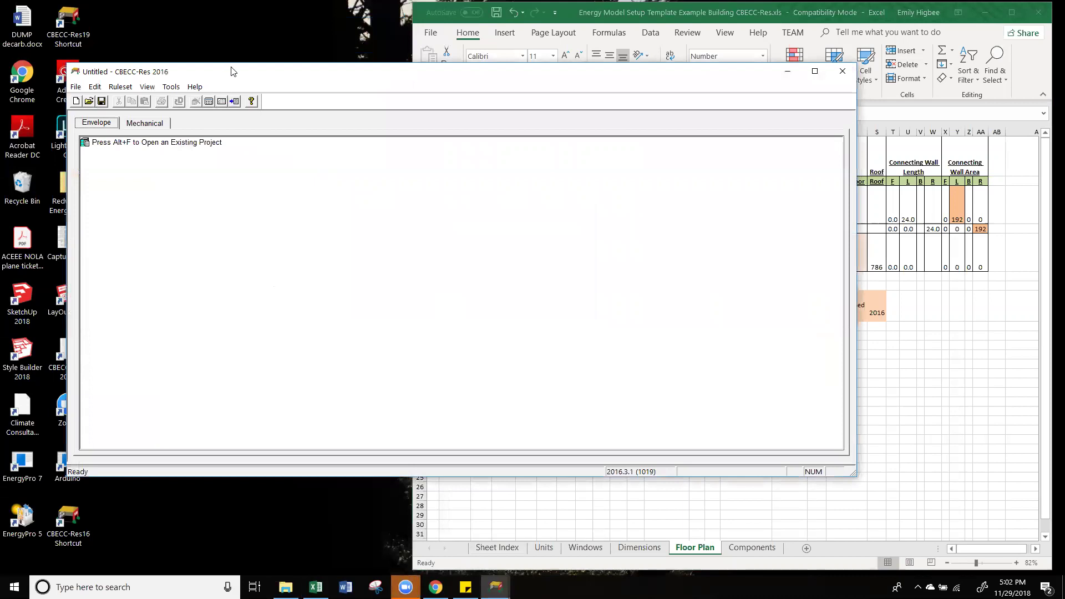
# Step: Move the CBECC-Res window up-left and narrow it to a column beside the spreadsheet
pyautogui.moveTo(225, 74); pyautogui.dragTo(197, 32)
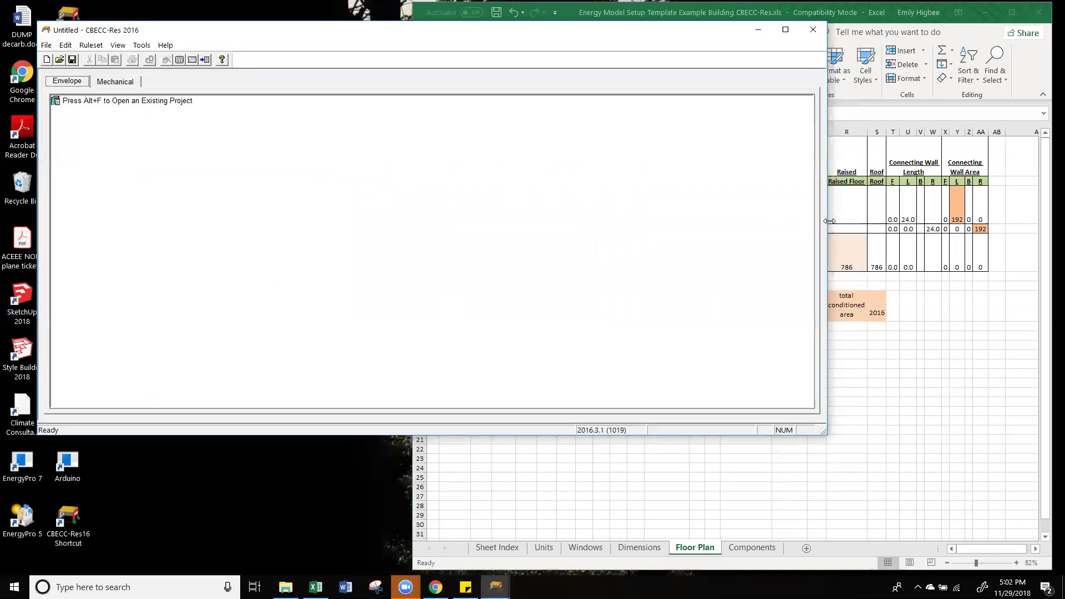
pyautogui.moveTo(830, 221); pyautogui.dragTo(402, 266)
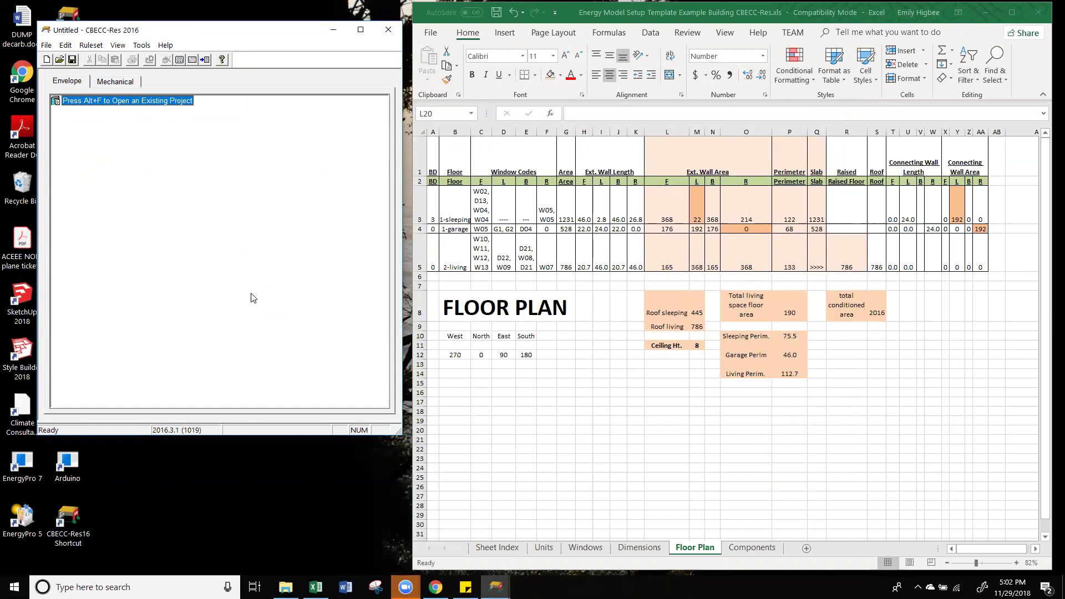
pyautogui.moveTo(286, 587)
pyautogui.click(286, 530)
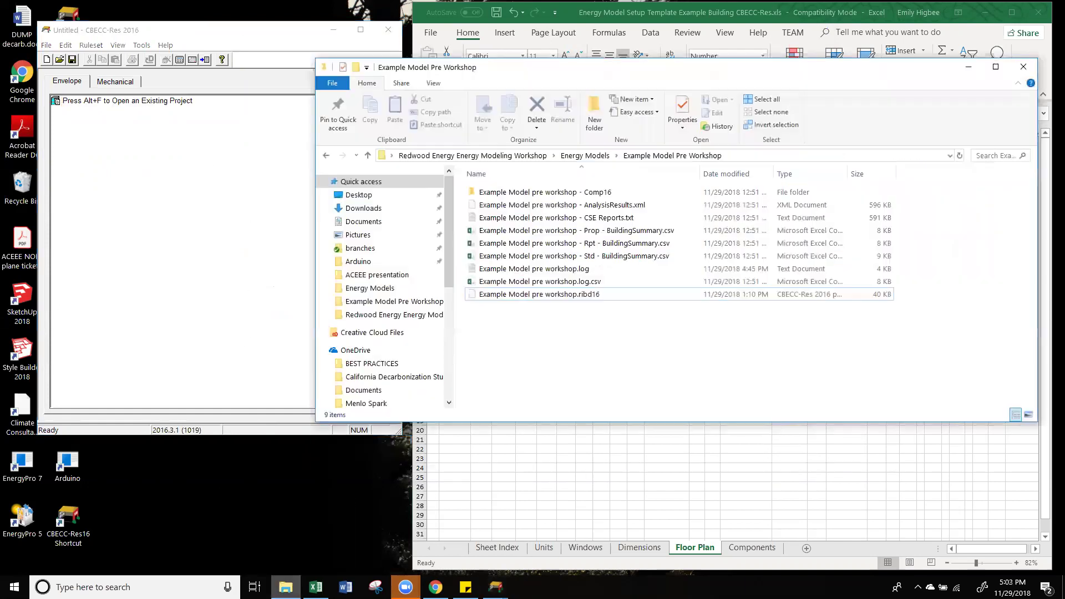
pyautogui.click(371, 223)
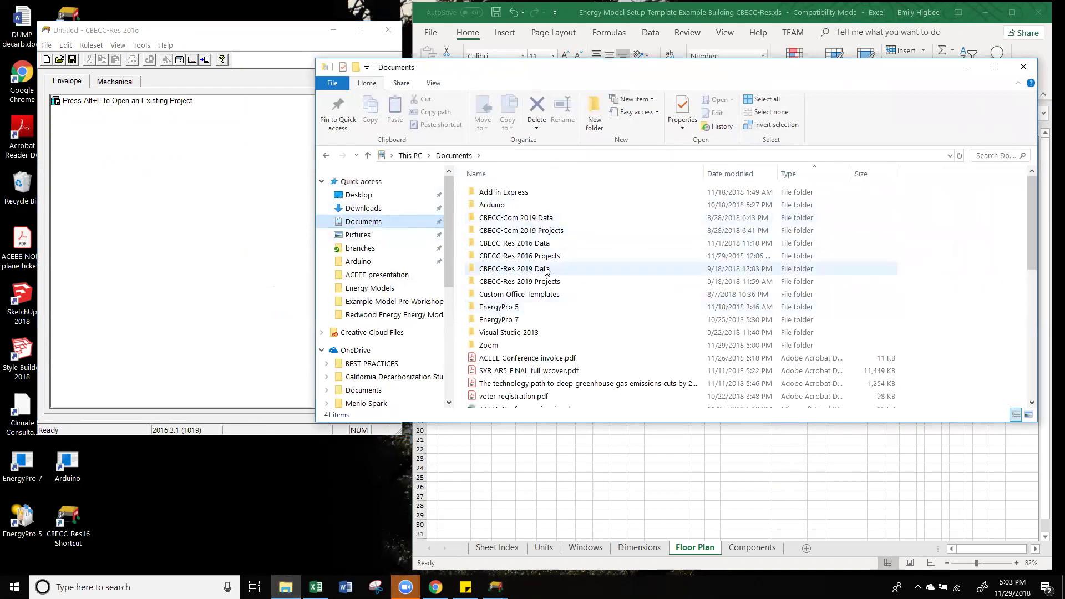
pyautogui.click(515, 268)
pyautogui.click(511, 259)
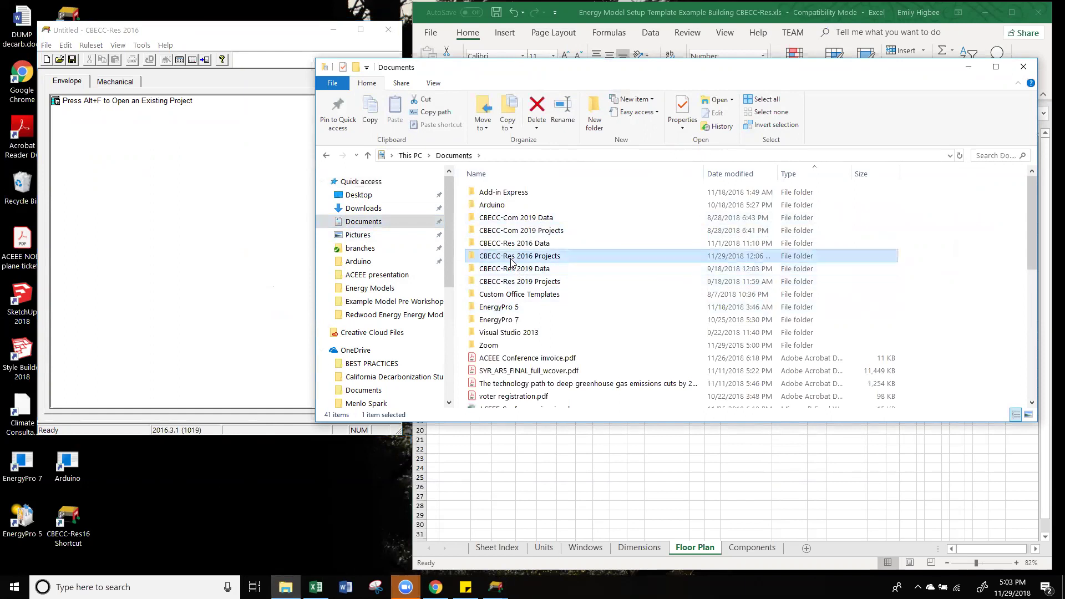
pyautogui.doubleClick(512, 259)
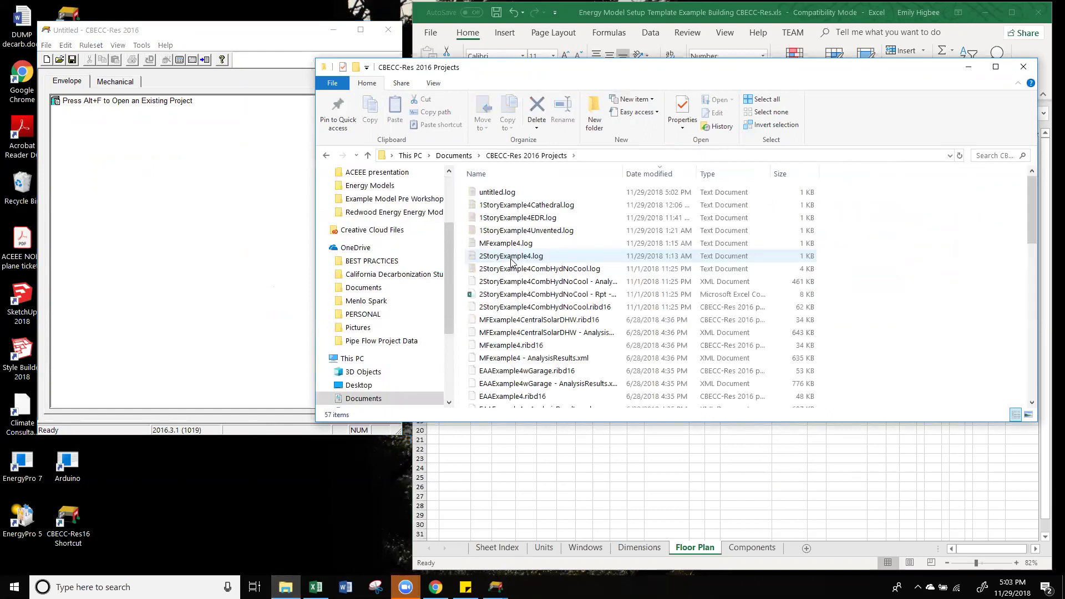
pyautogui.scroll(-4, 597, 349)
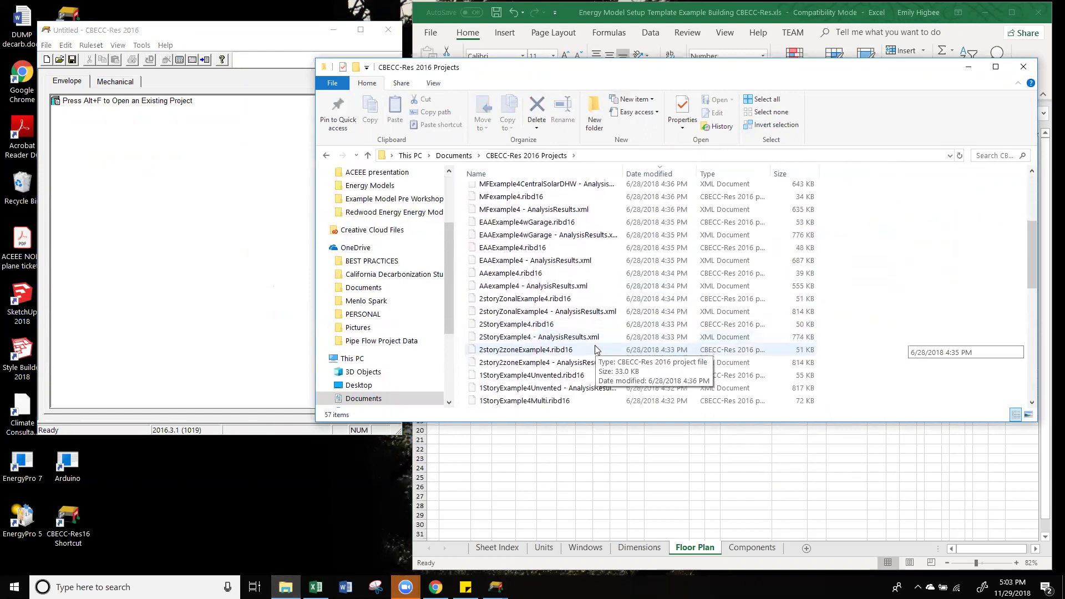
pyautogui.click(559, 290)
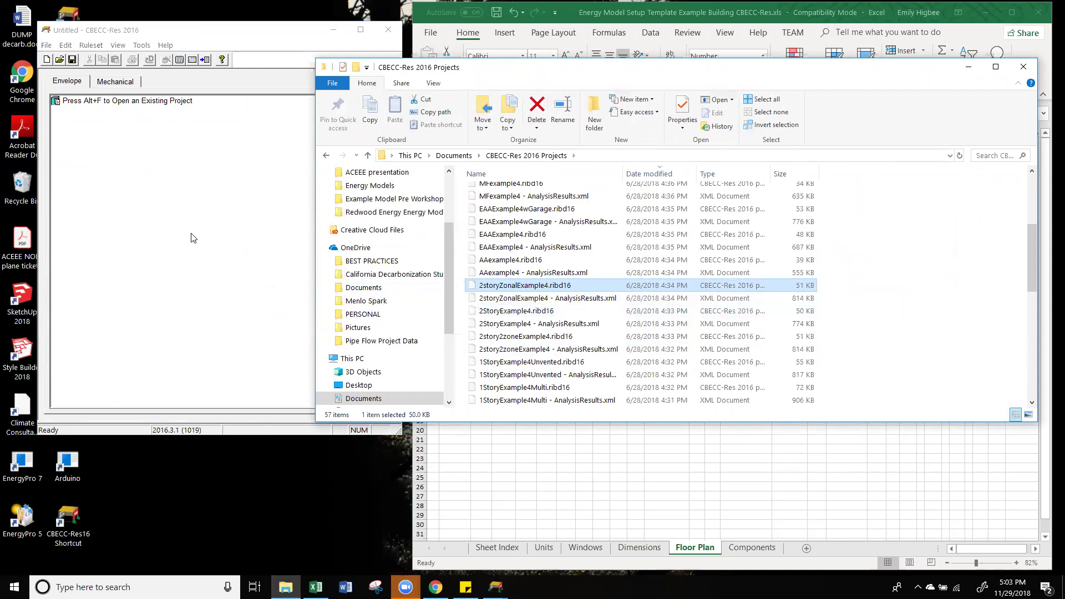
pyautogui.click(326, 156)
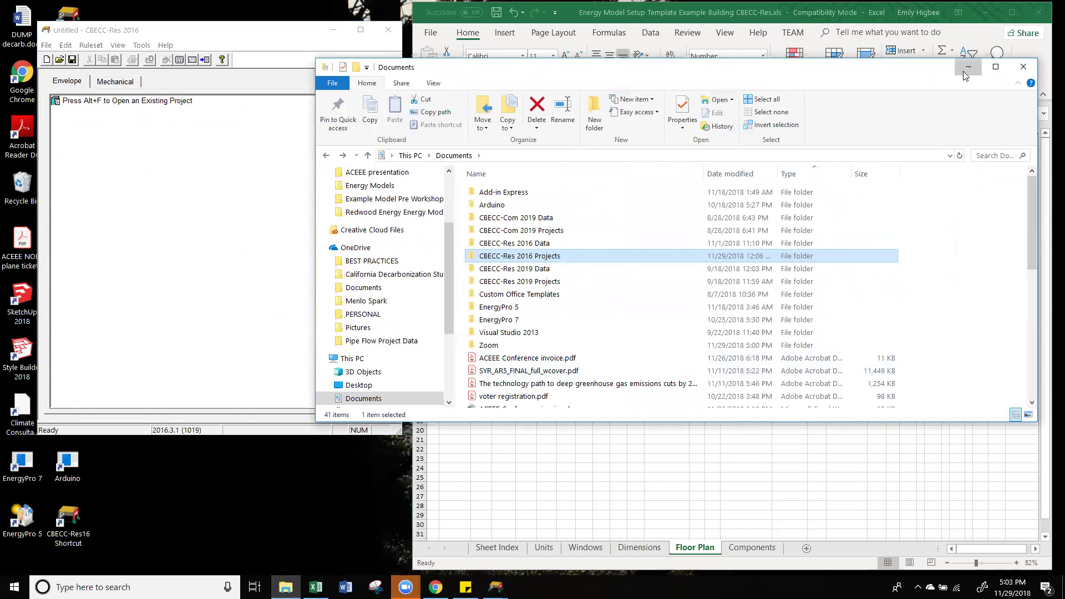
pyautogui.click(968, 67)
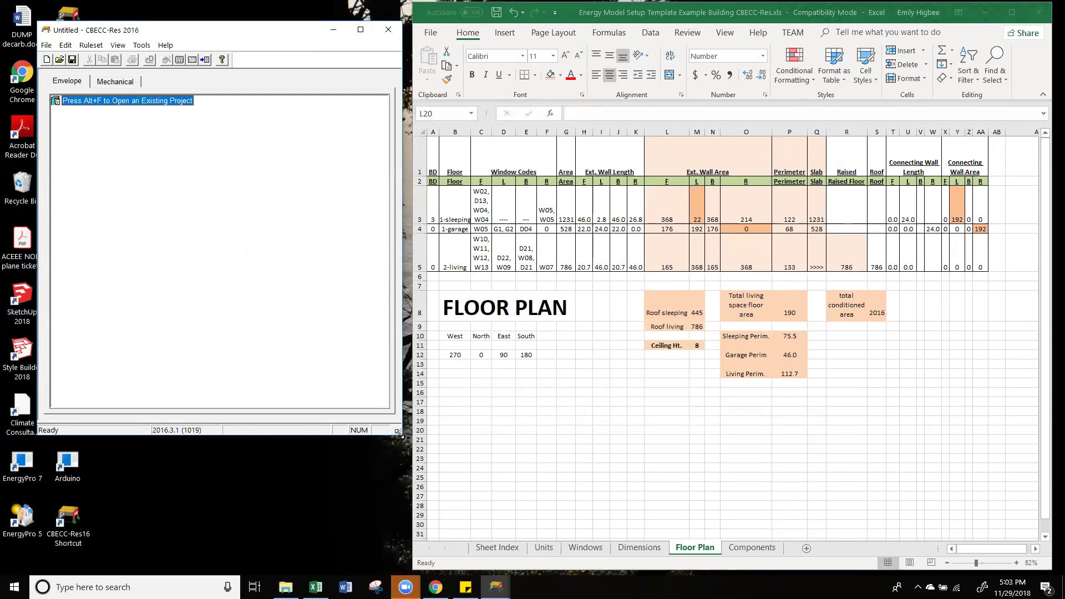
# Step: Use Save As to store the project as 'example model.ribd' in the Energy Models folder
pyautogui.moveTo(399, 432); pyautogui.dragTo(384, 433)
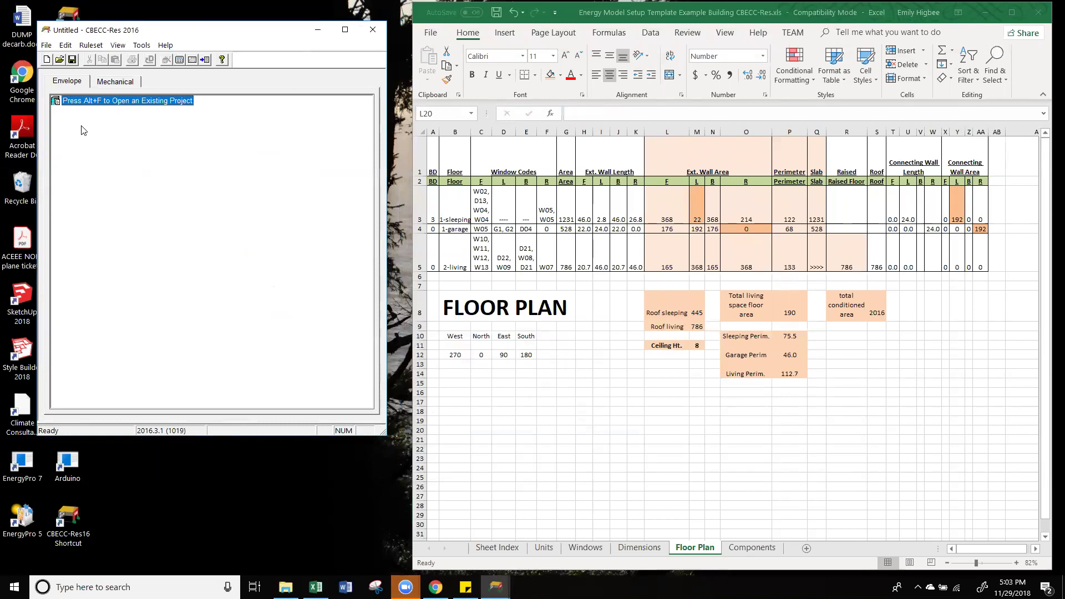
pyautogui.click(49, 45)
pyautogui.click(71, 95)
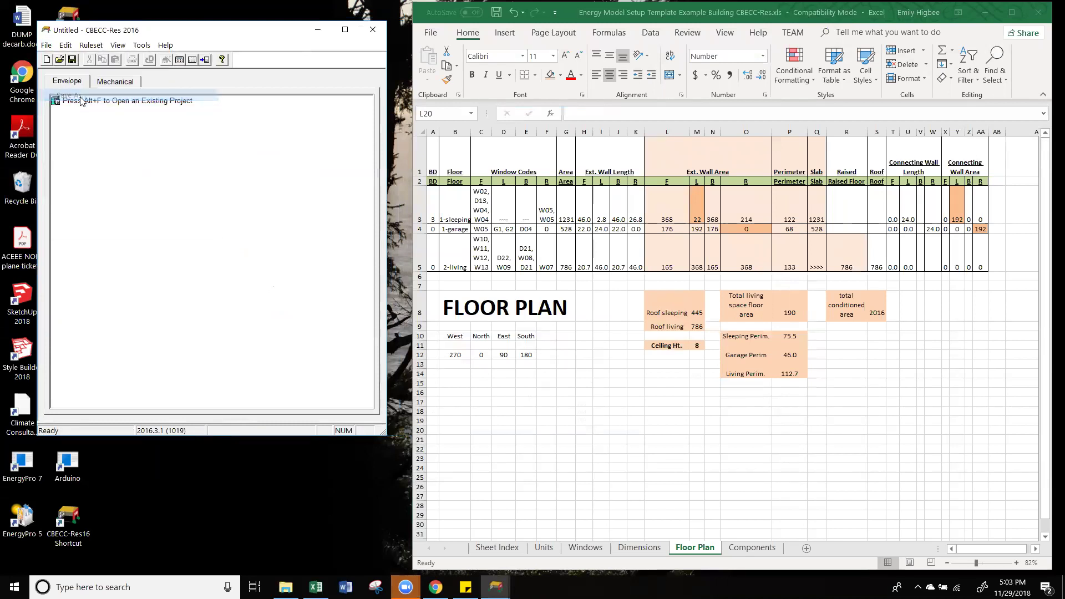
pyautogui.click(113, 306)
pyautogui.write('example')
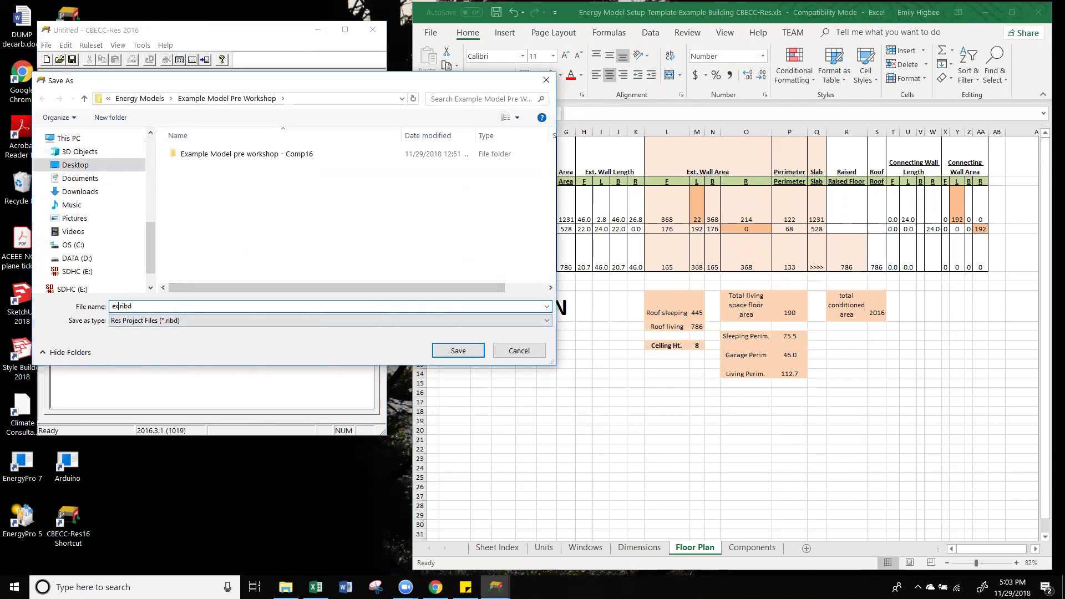
pyautogui.write(' model')
pyautogui.click(134, 101)
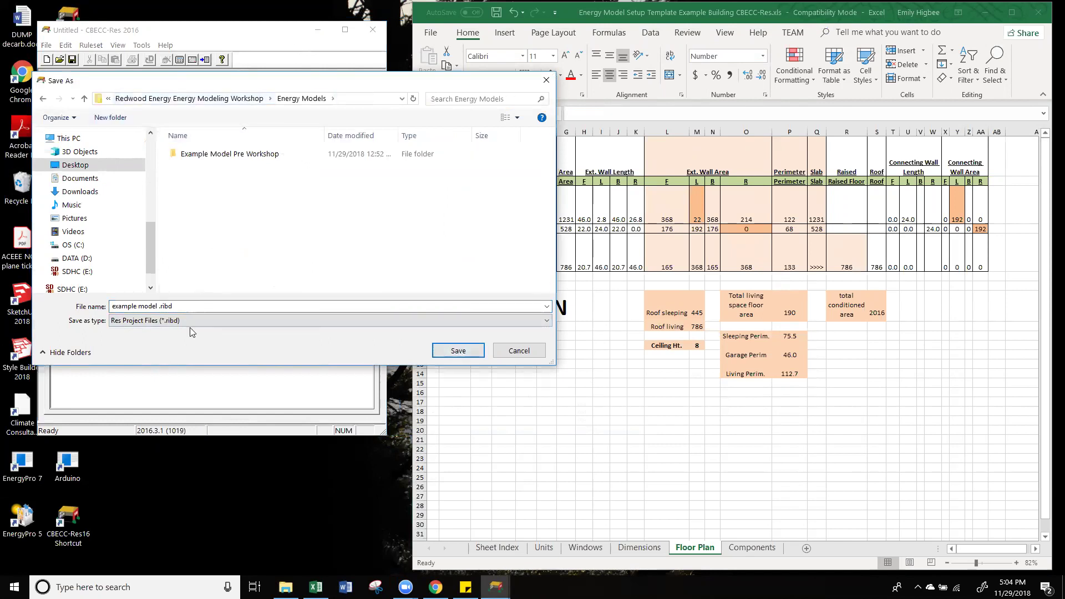
pyautogui.doubleClick(164, 307)
pyautogui.click(162, 307)
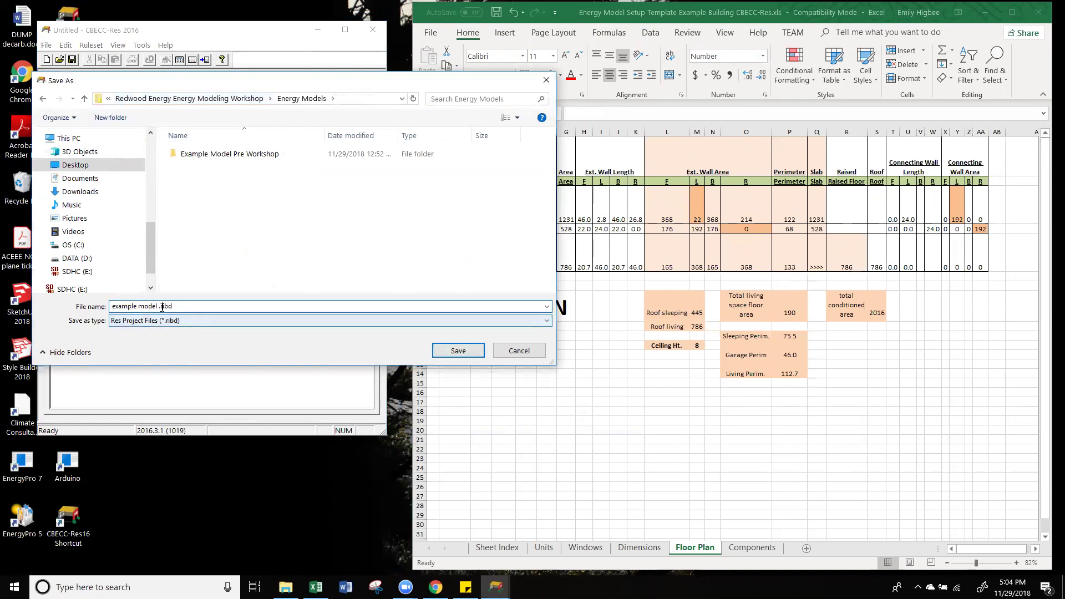
pyautogui.press('BackSpace')
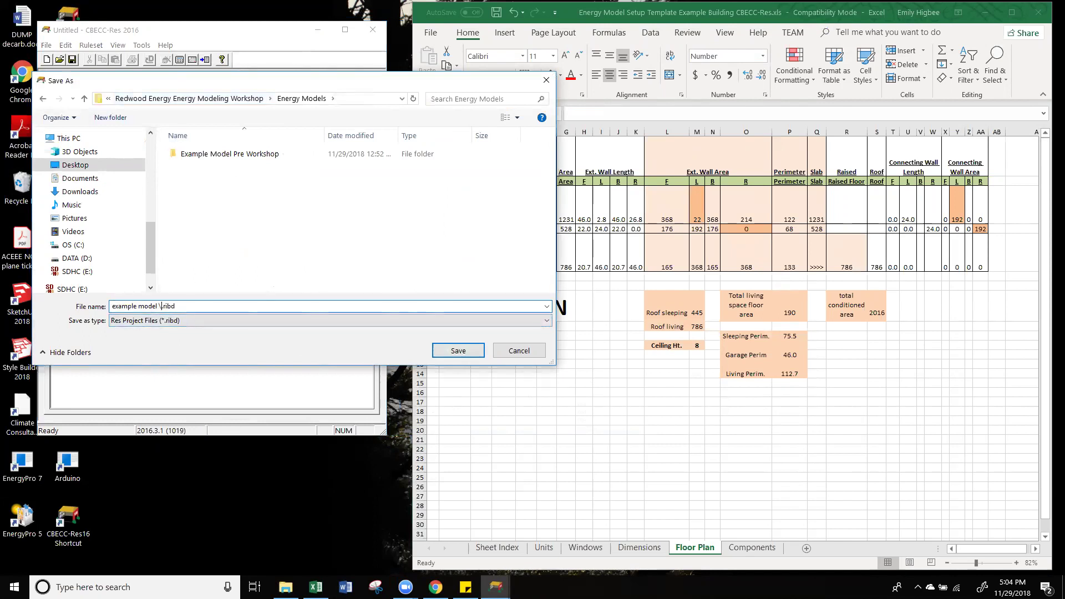
pyautogui.click(458, 350)
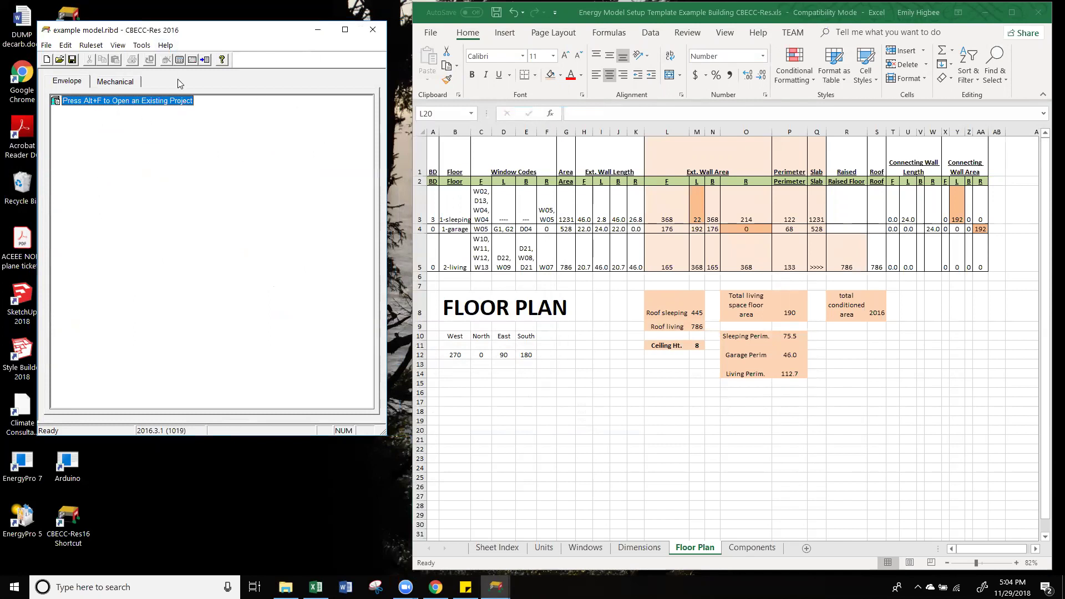
# Step: Create a new project object named 'Example Model' from the empty project tree
pyautogui.rightClick(140, 101)
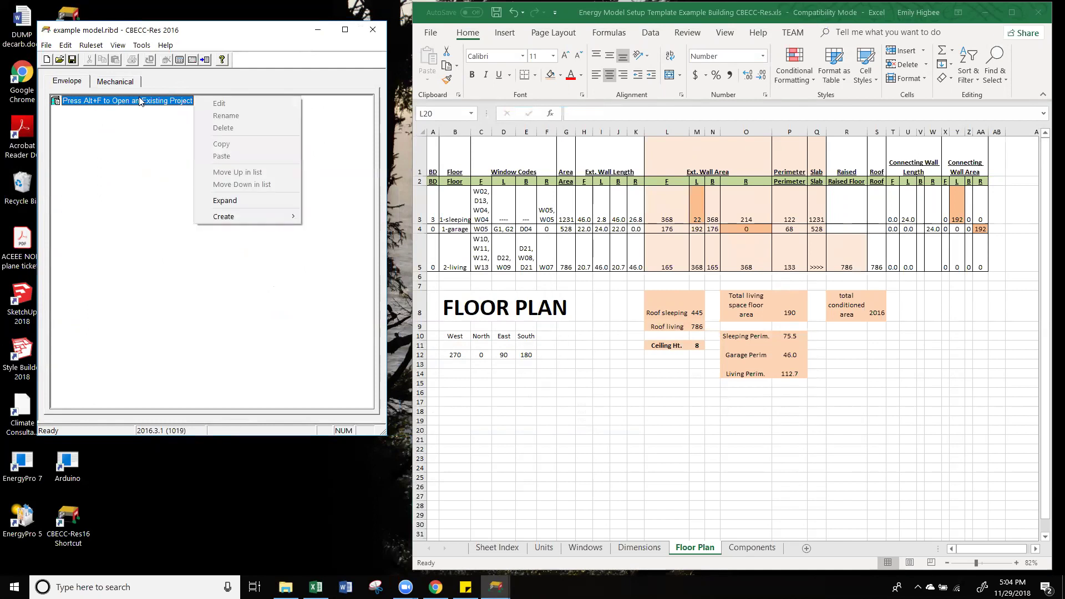
pyautogui.moveTo(286, 219)
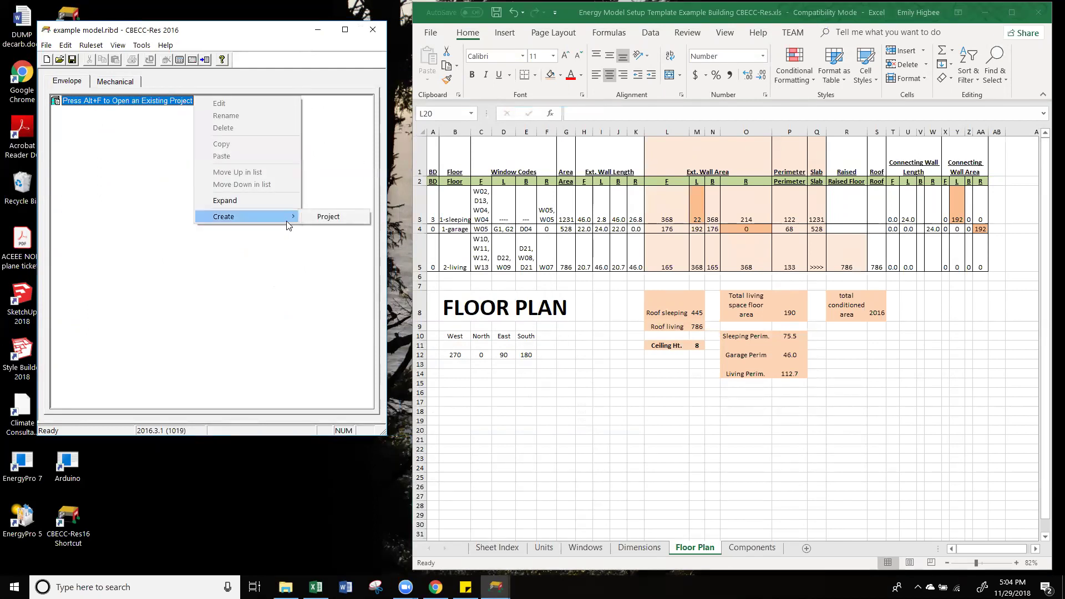
pyautogui.click(324, 217)
pyautogui.moveTo(543, 233); pyautogui.dragTo(298, 194)
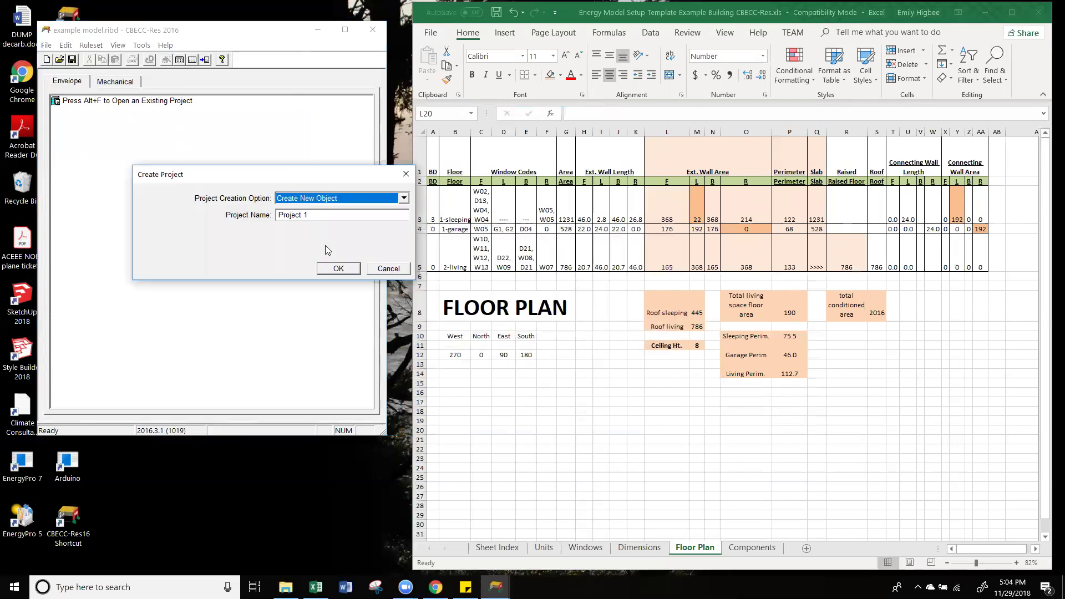
pyautogui.press('Tab')
pyautogui.write('Example Model')
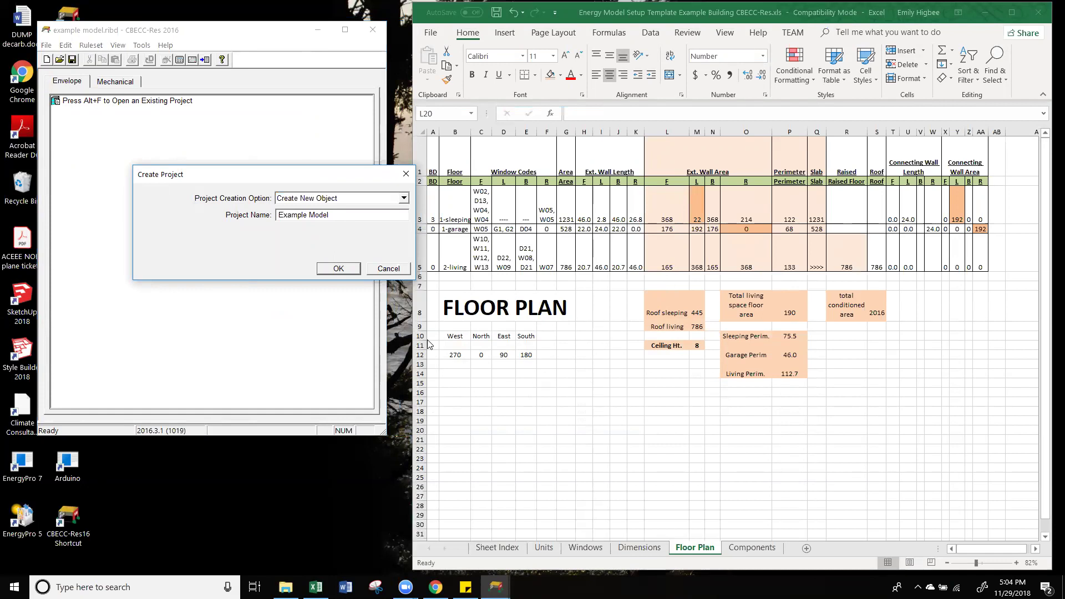
pyautogui.click(339, 269)
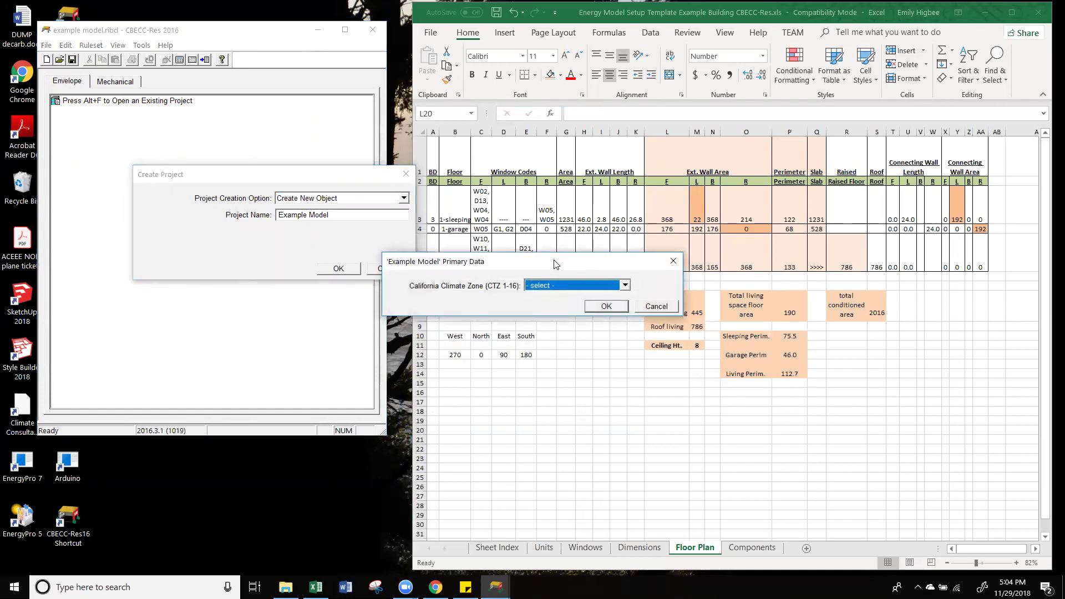
# Step: In Primary Data, choose California climate zone CZ2 (Santa Rosa)
pyautogui.moveTo(555, 264); pyautogui.dragTo(256, 189)
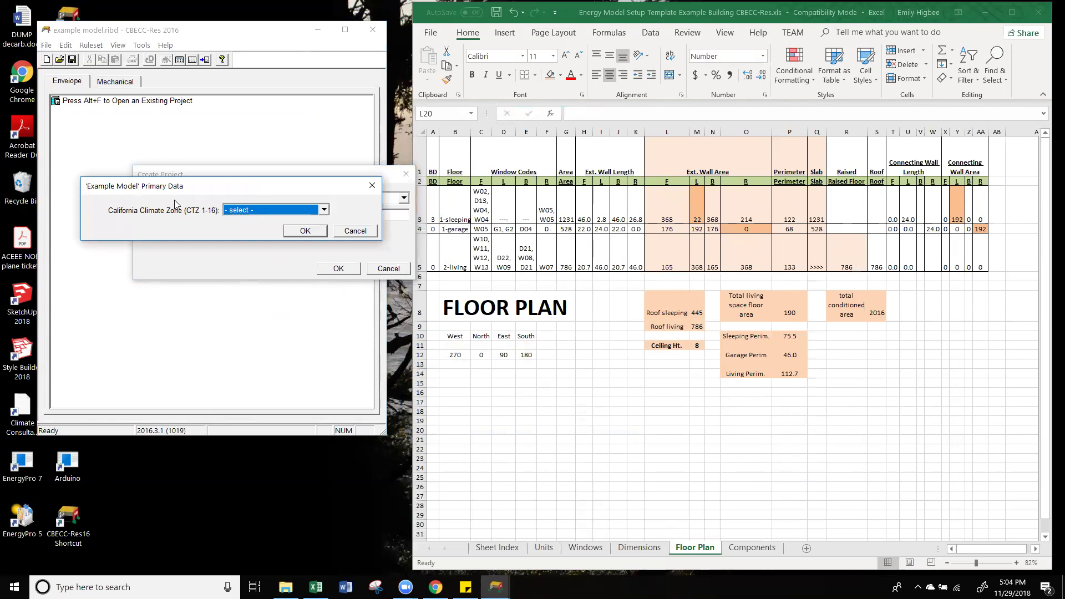
pyautogui.moveTo(176, 204); pyautogui.dragTo(169, 251)
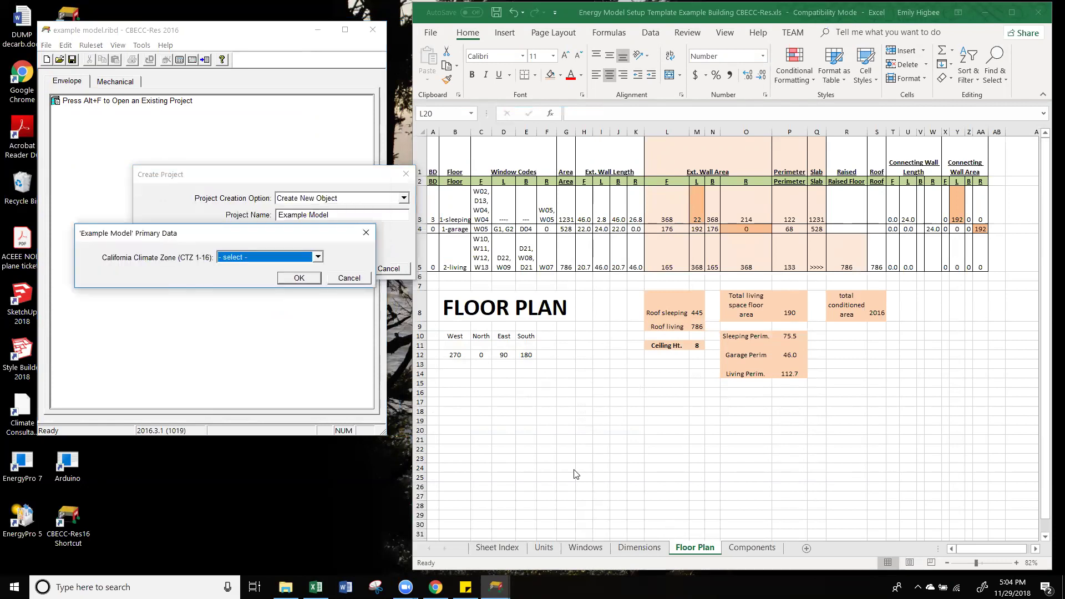
pyautogui.click(514, 549)
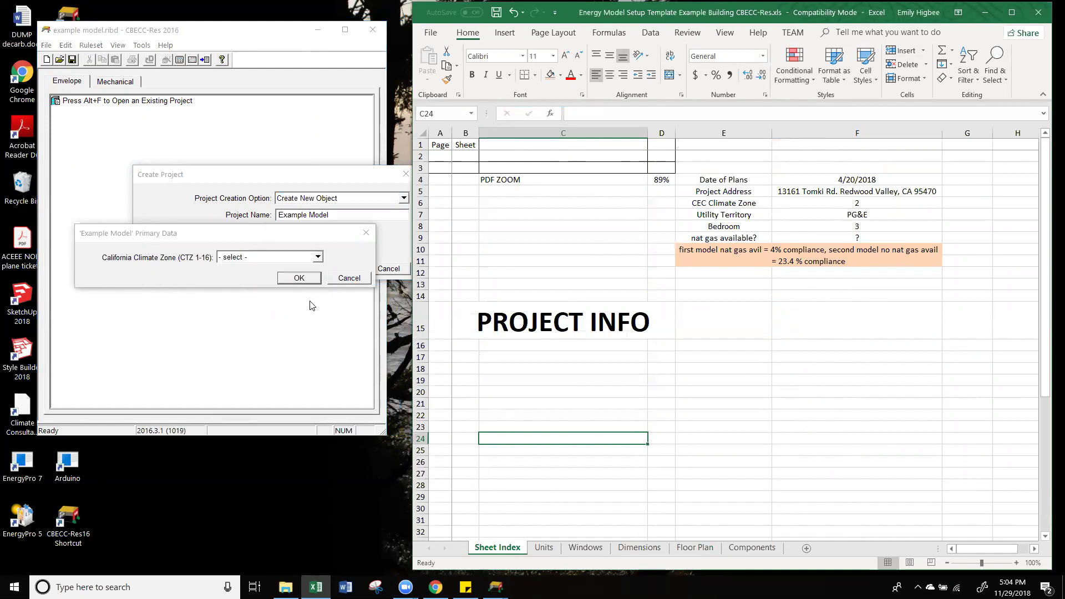
pyautogui.click(291, 258)
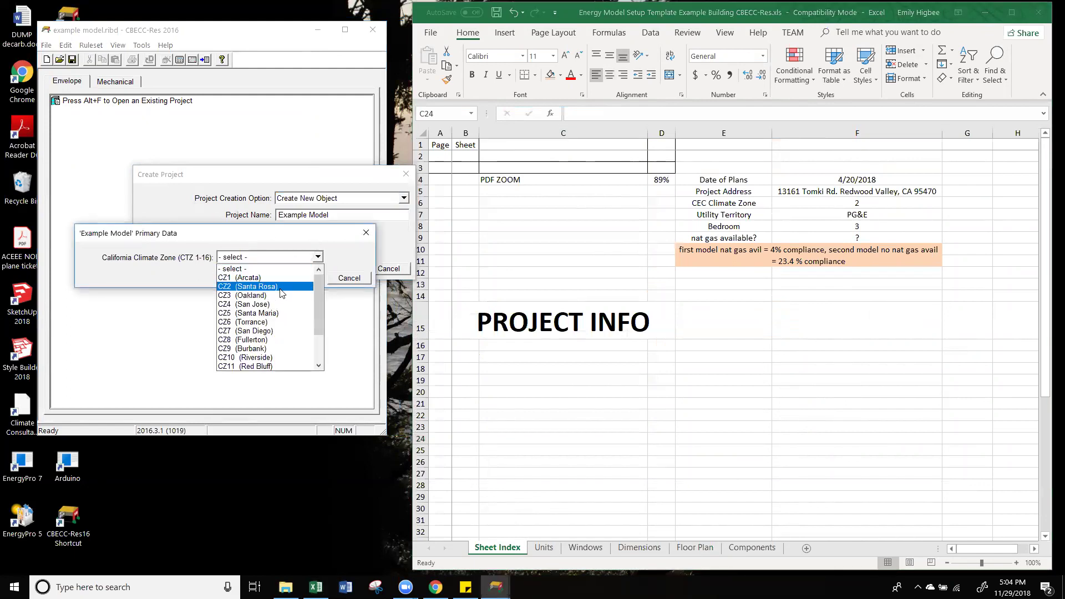
pyautogui.click(282, 287)
# Step: Confirm the climate zone, then enter the building's street address, city/state and zip code
pyautogui.click(301, 278)
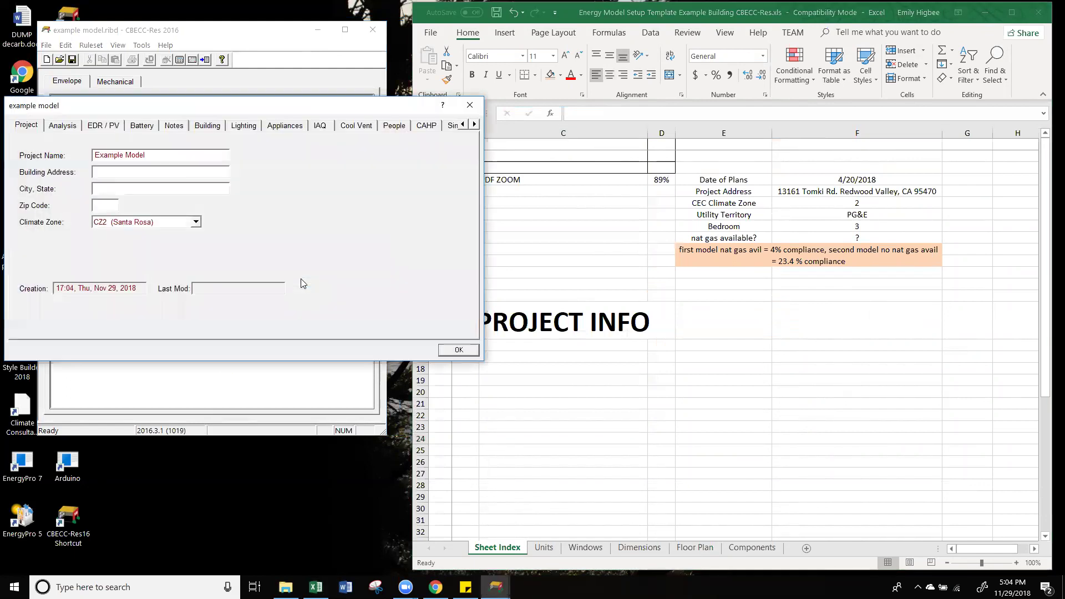
pyautogui.click(180, 155)
pyautogui.click(180, 173)
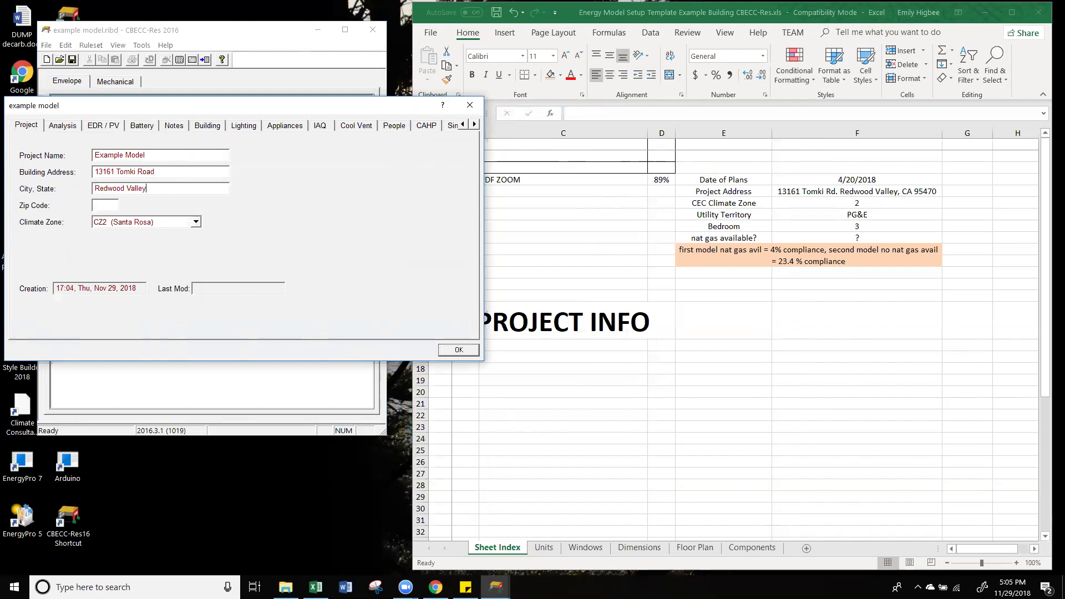
pyautogui.moveTo(121, 111); pyautogui.dragTo(147, 98)
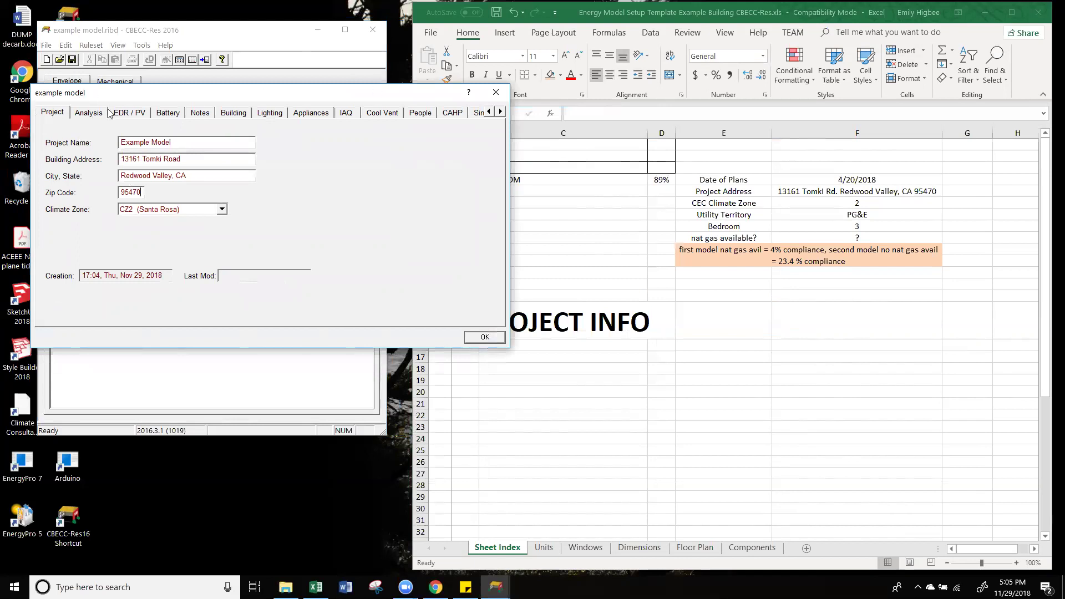
# Step: Switch to the Analysis tab showing Proposed and Standard analysis, Compliance 2017
pyautogui.click(89, 112)
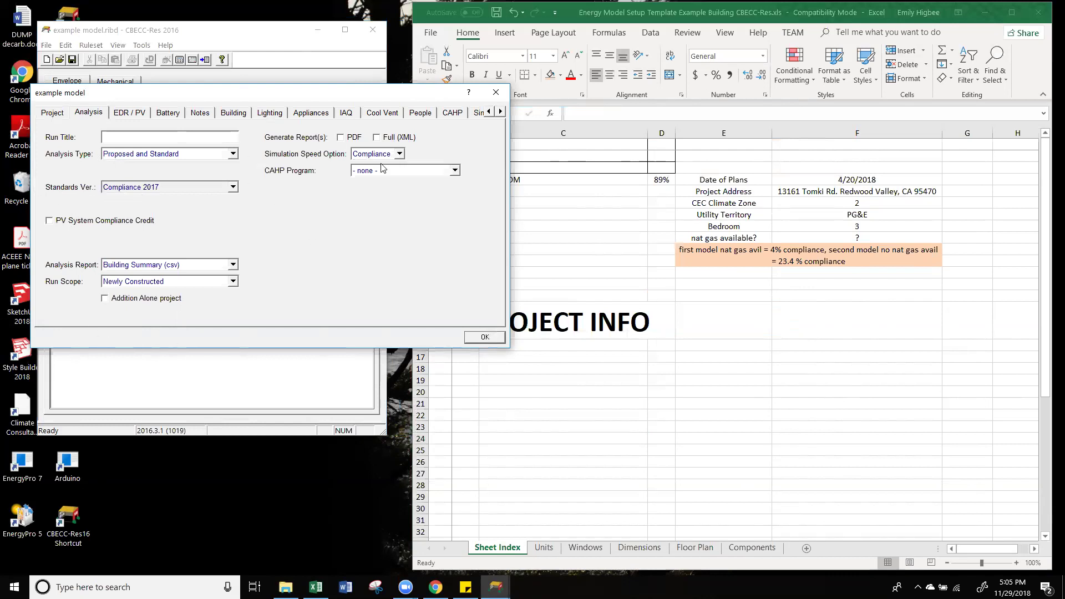
# Step: Set Number of Bedrooms to 3 on the Building tab
pyautogui.click(127, 114)
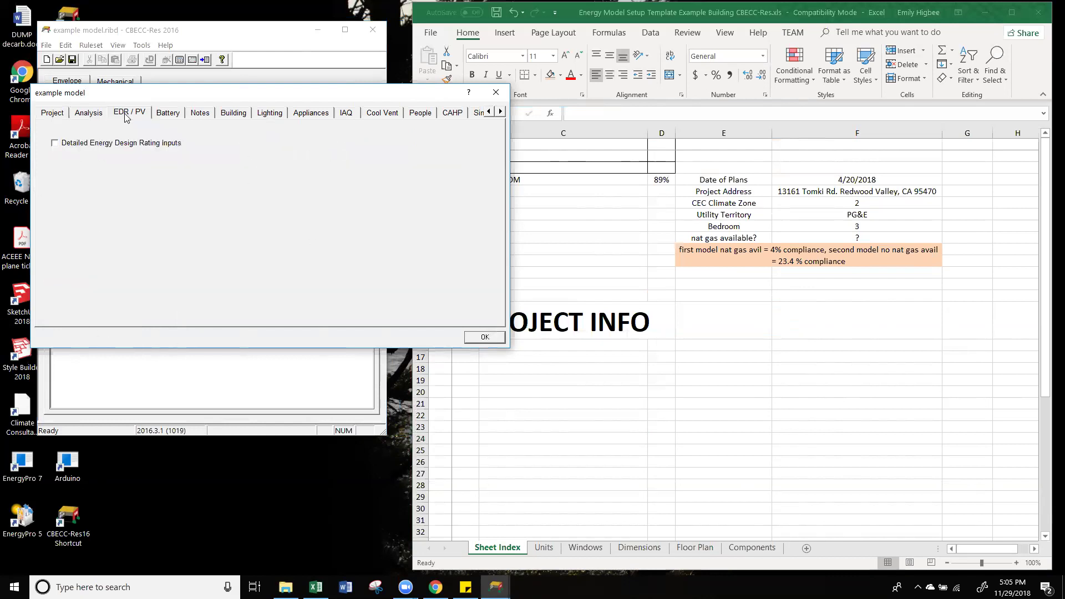
pyautogui.click(167, 117)
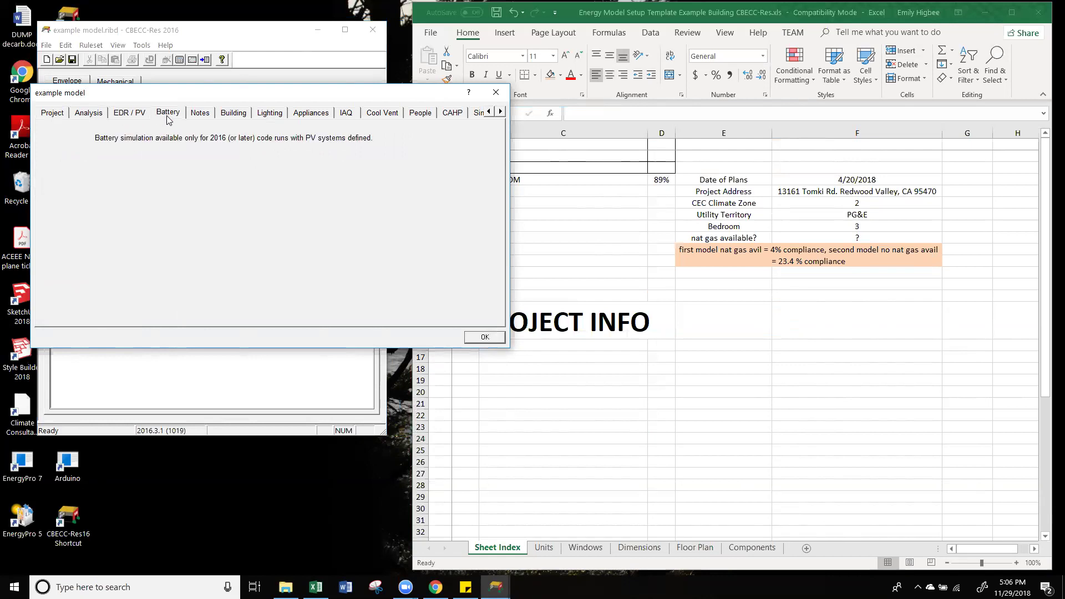
pyautogui.click(201, 118)
pyautogui.click(235, 120)
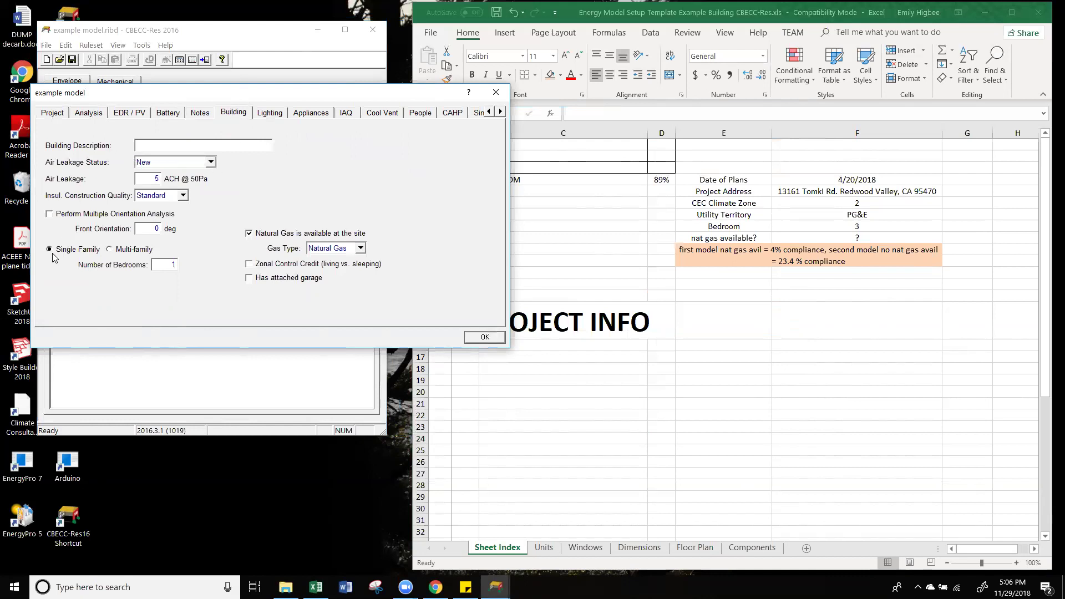
pyautogui.doubleClick(155, 268)
pyautogui.click(704, 314)
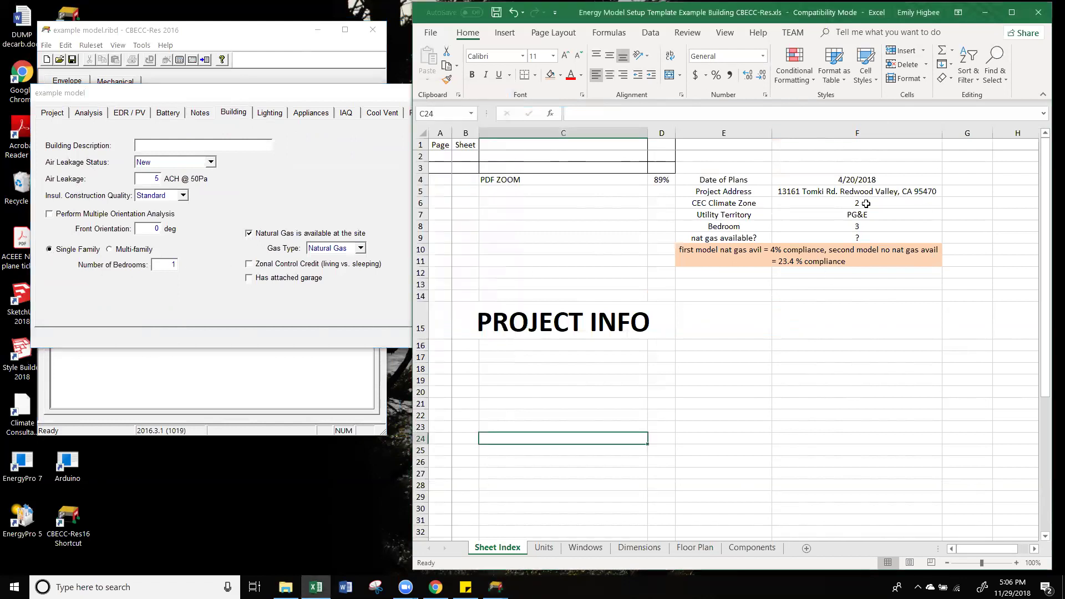
pyautogui.click(110, 279)
pyautogui.write('3')
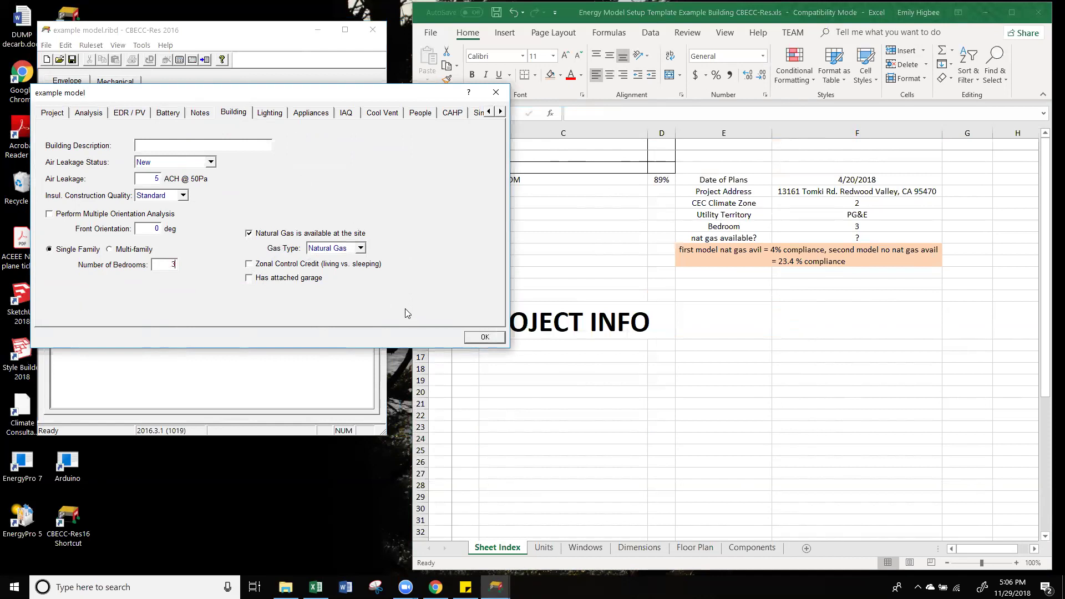
# Step: Uncheck Natural Gas available, review the remaining tabs, and close the properties with OK
pyautogui.click(249, 234)
pyautogui.click(262, 115)
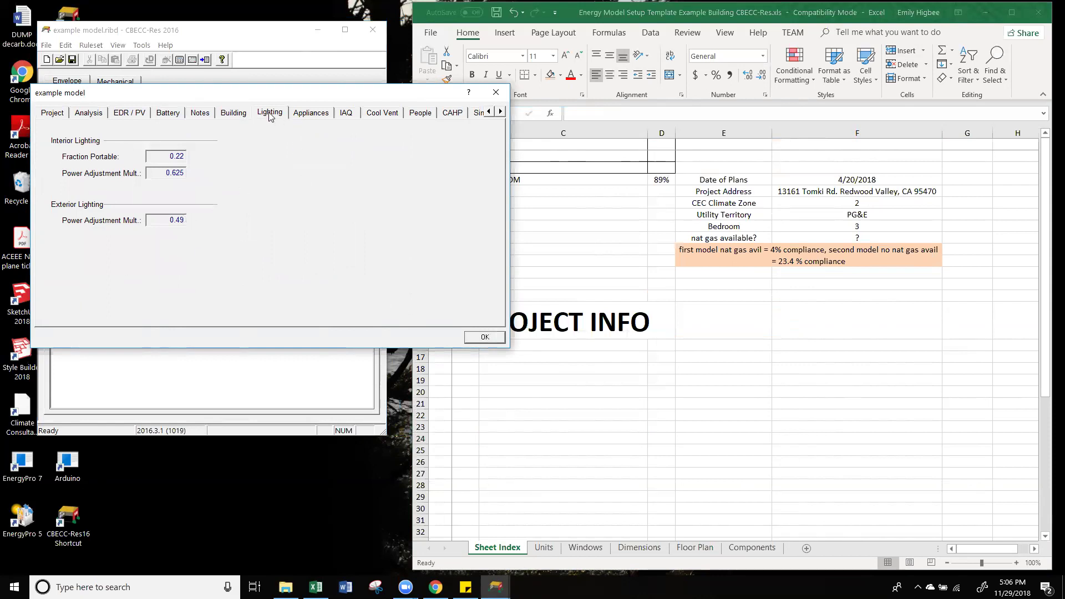
pyautogui.click(302, 112)
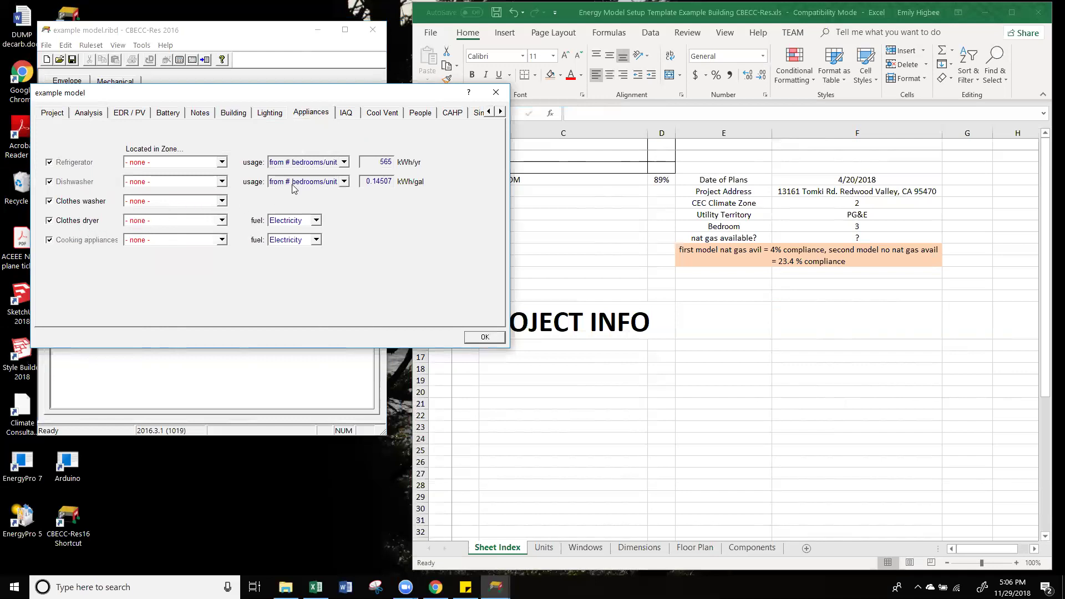
pyautogui.click(340, 112)
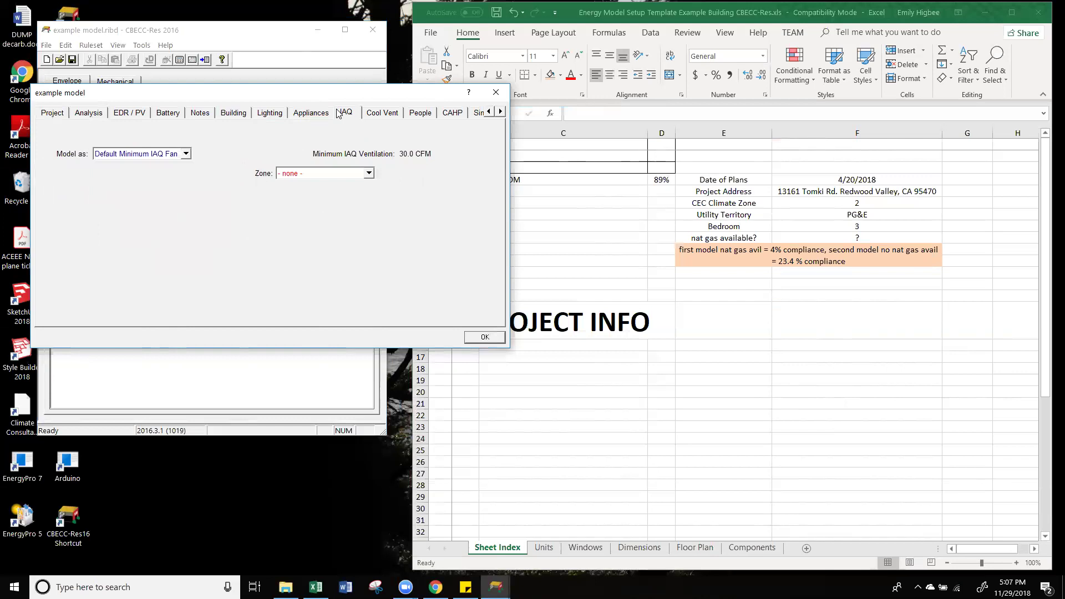
pyautogui.click(380, 113)
pyautogui.click(430, 115)
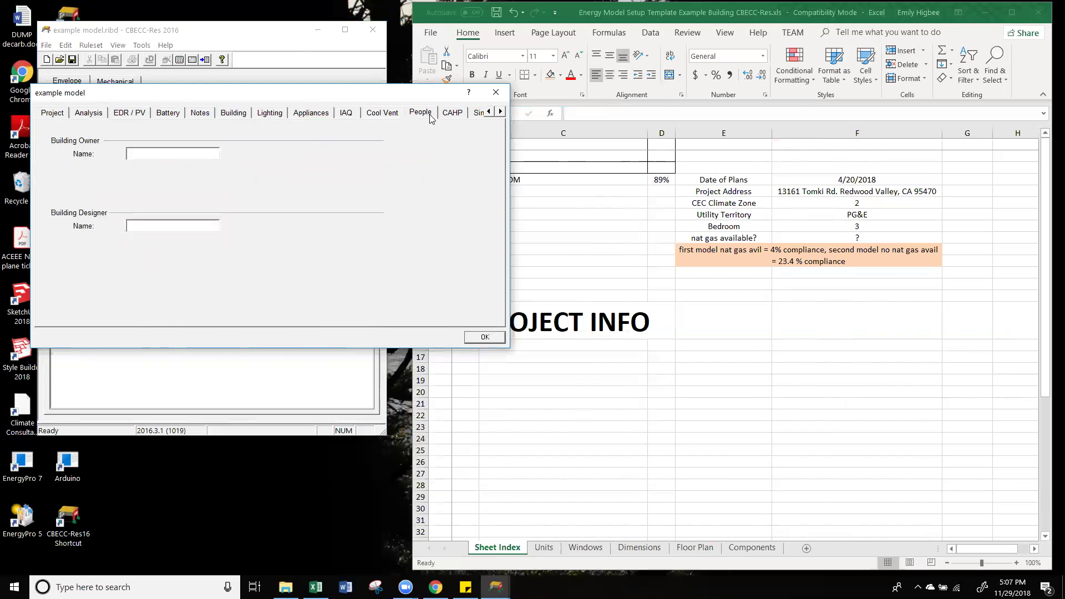
pyautogui.click(452, 114)
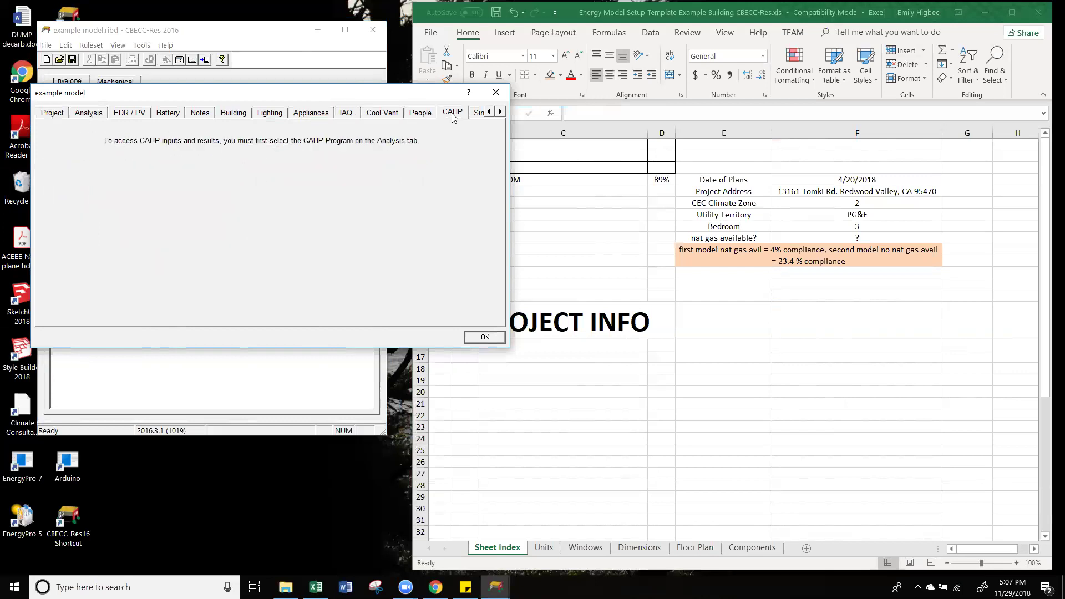
pyautogui.click(479, 115)
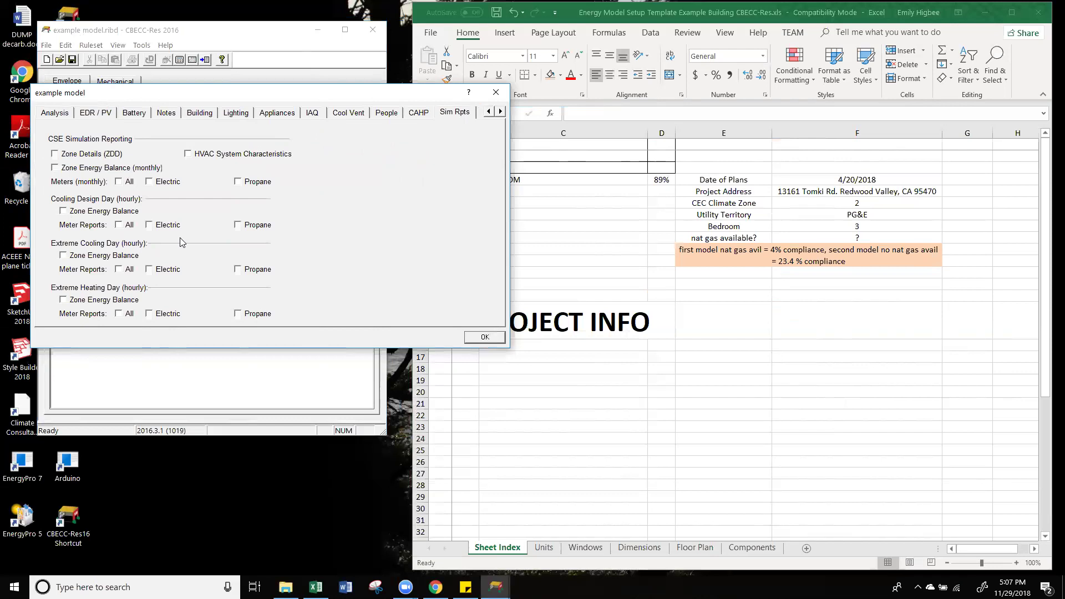
pyautogui.click(353, 114)
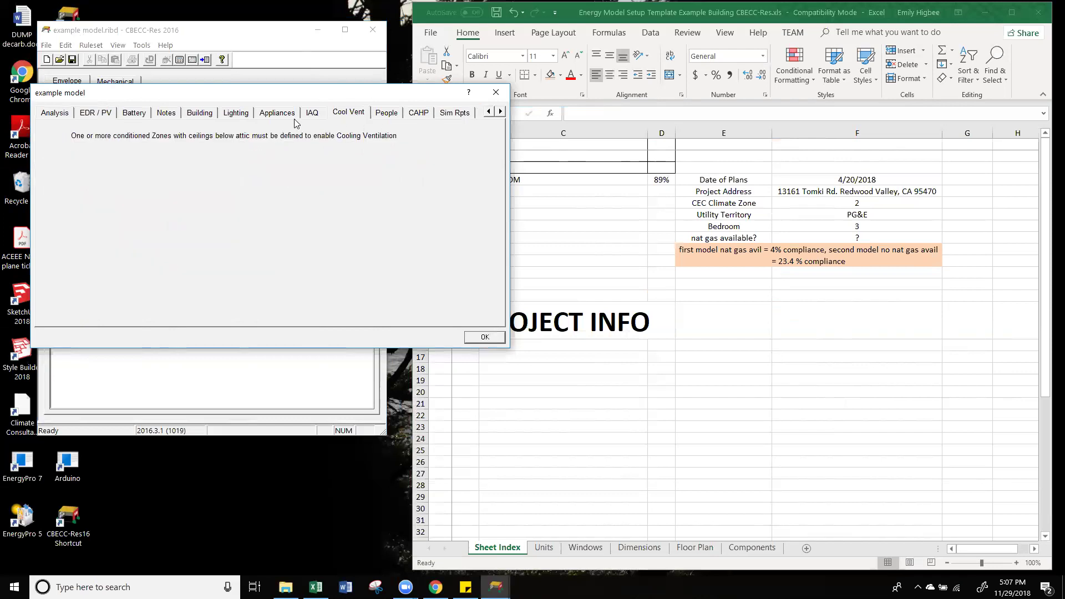
pyautogui.click(311, 117)
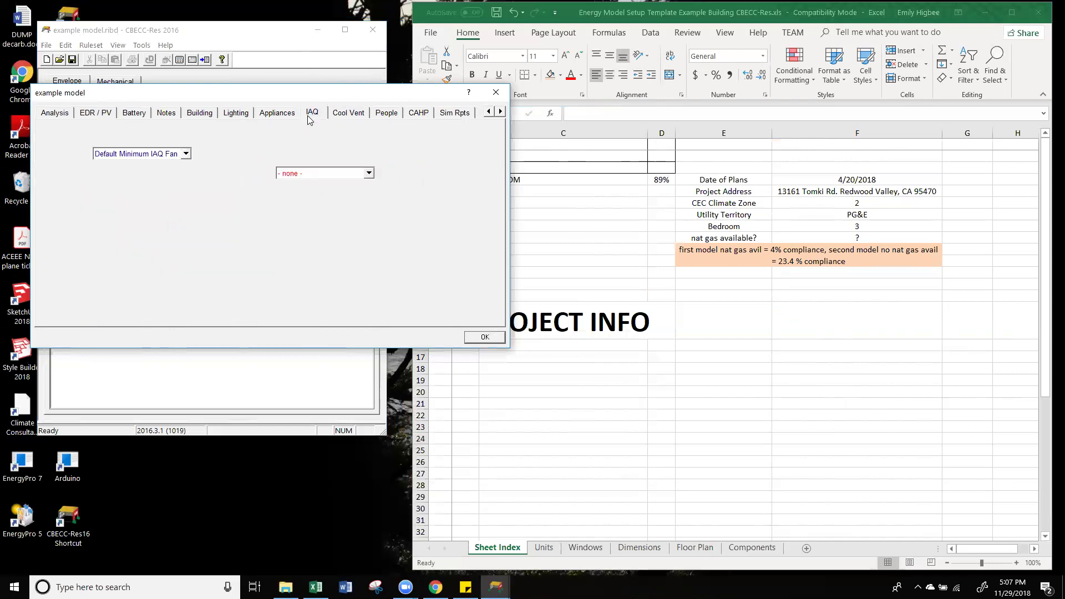
pyautogui.click(57, 115)
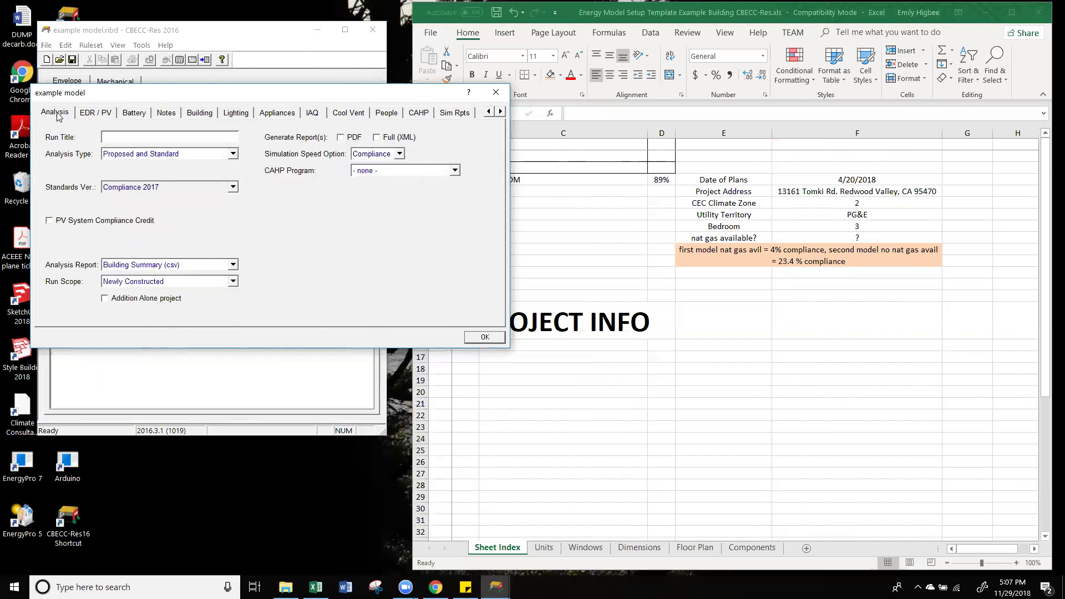
pyautogui.click(473, 340)
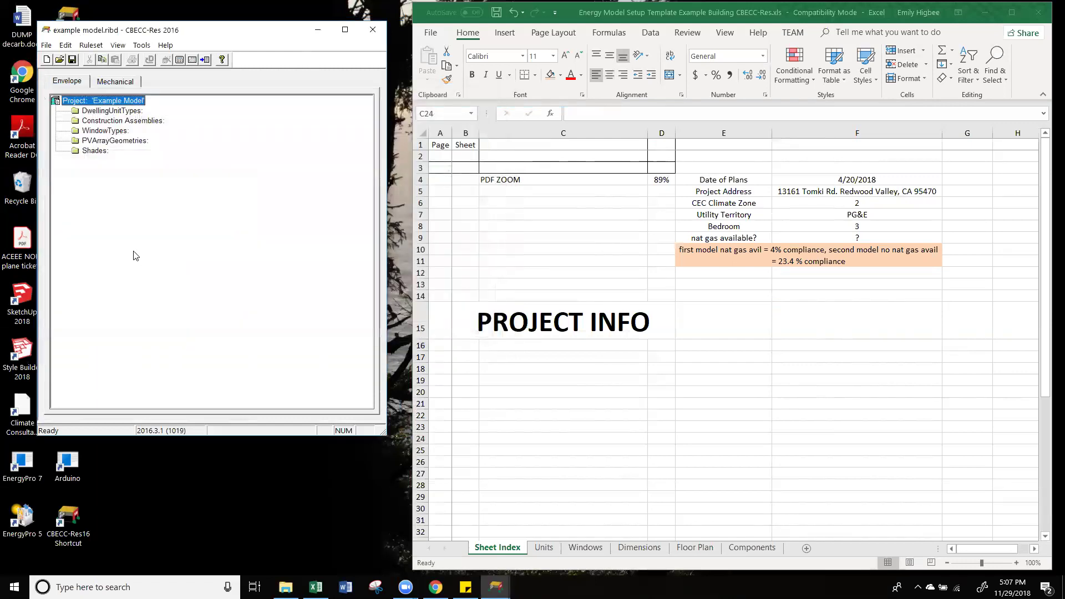
# Step: Open the Create Zone form for Zone 1 under Example Model and move it off Excel
pyautogui.rightClick(119, 103)
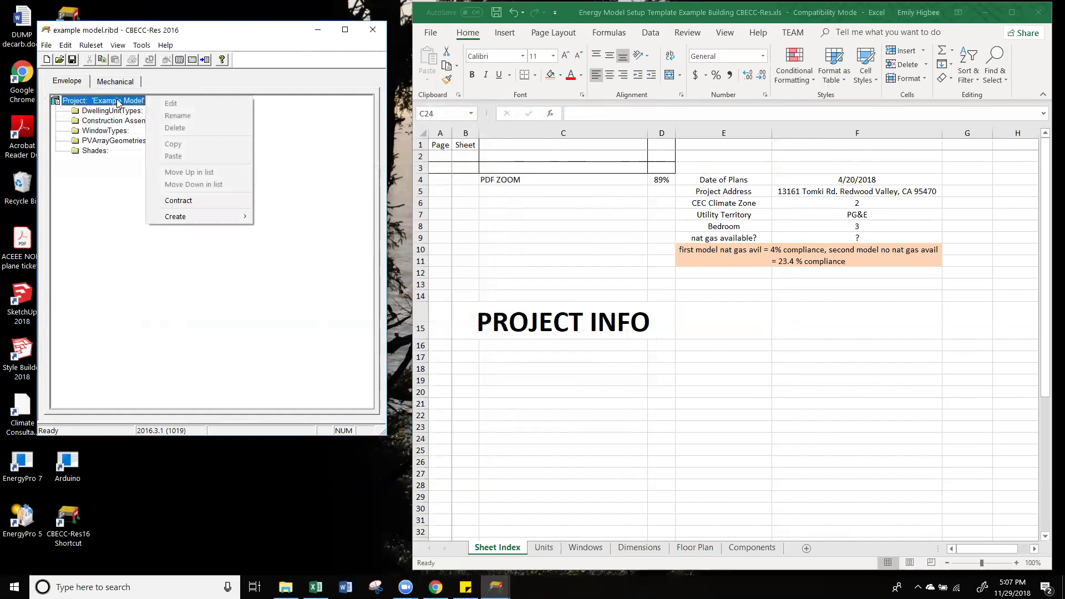
pyautogui.moveTo(198, 218)
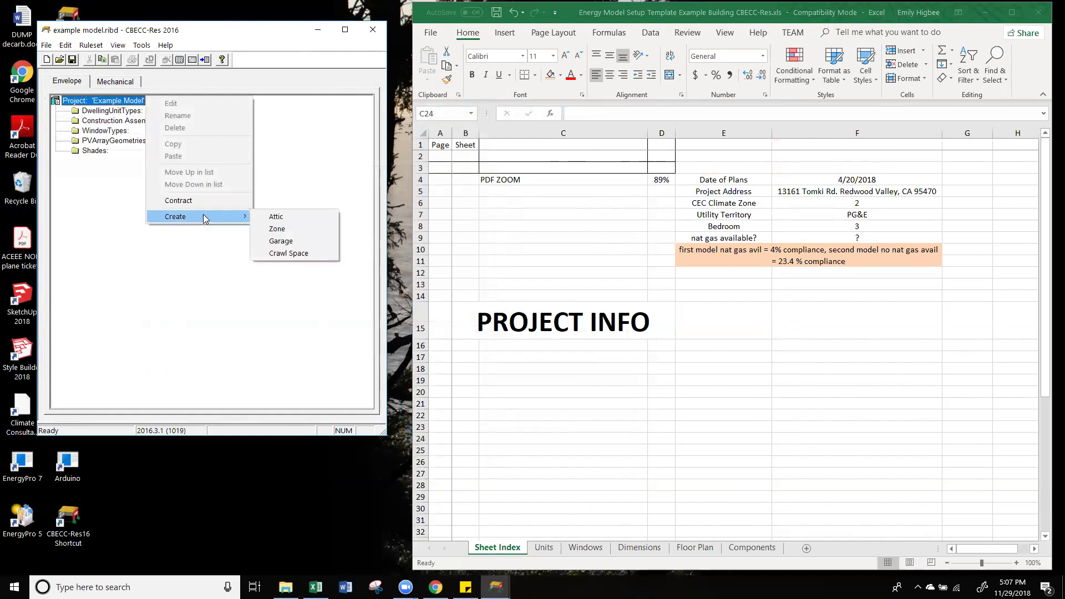
pyautogui.click(309, 229)
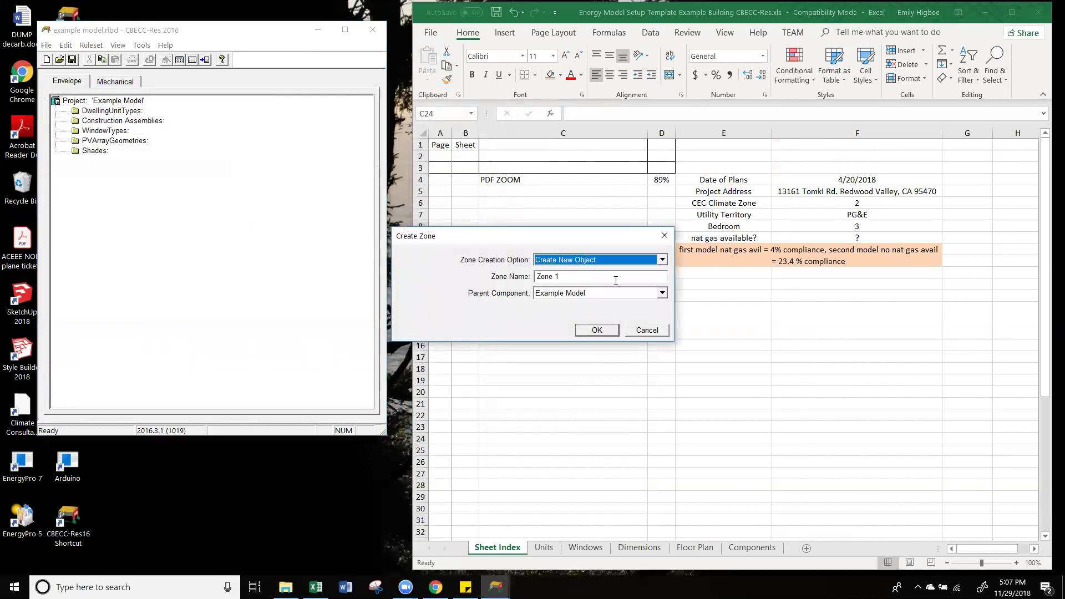
pyautogui.click(663, 231)
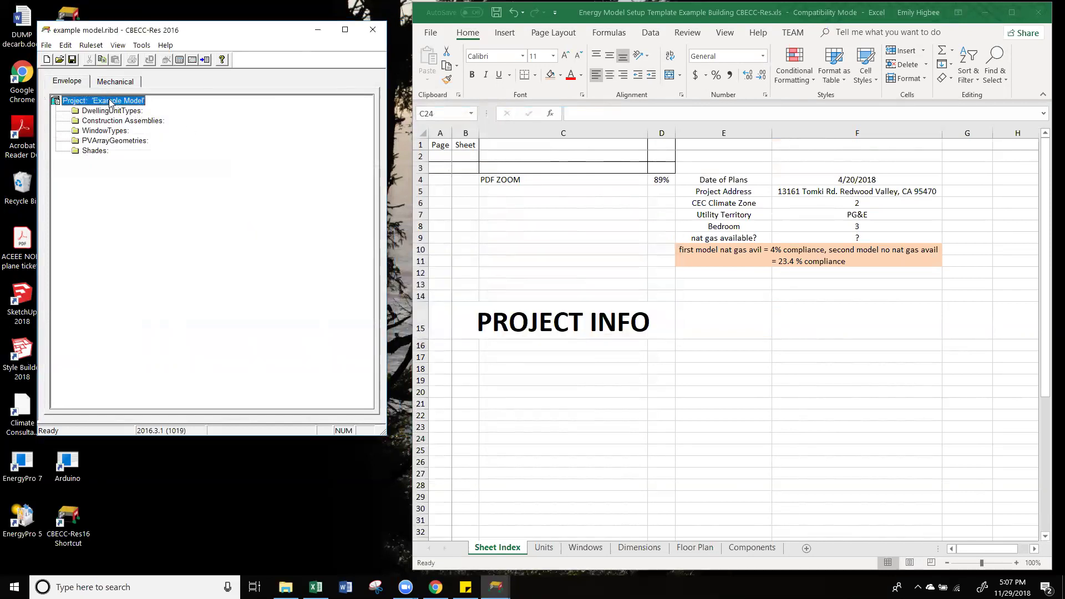
pyautogui.rightClick(145, 99)
pyautogui.moveTo(180, 217)
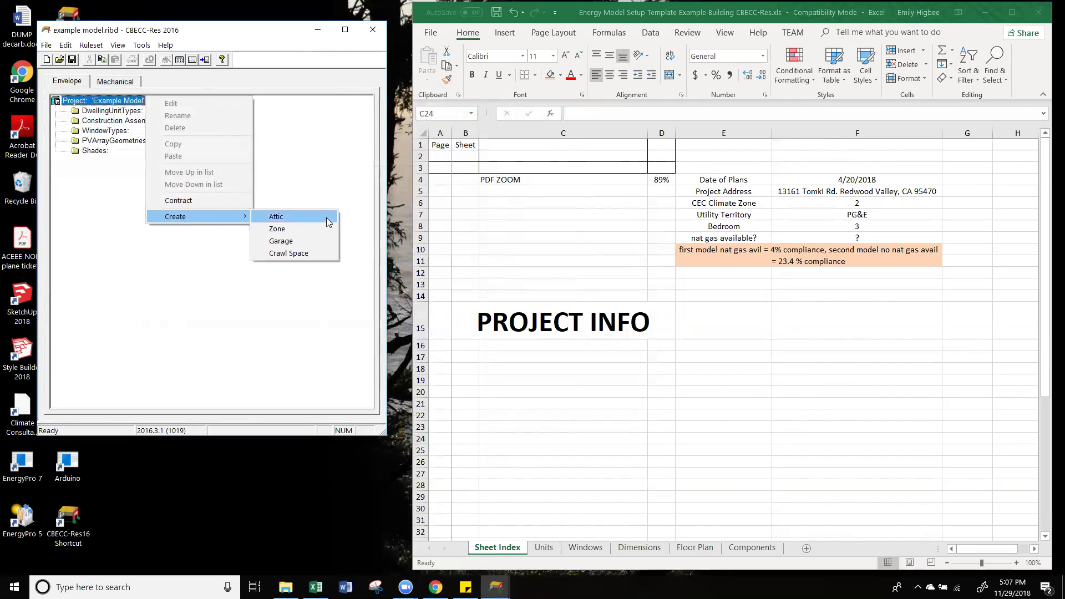
pyautogui.click(298, 228)
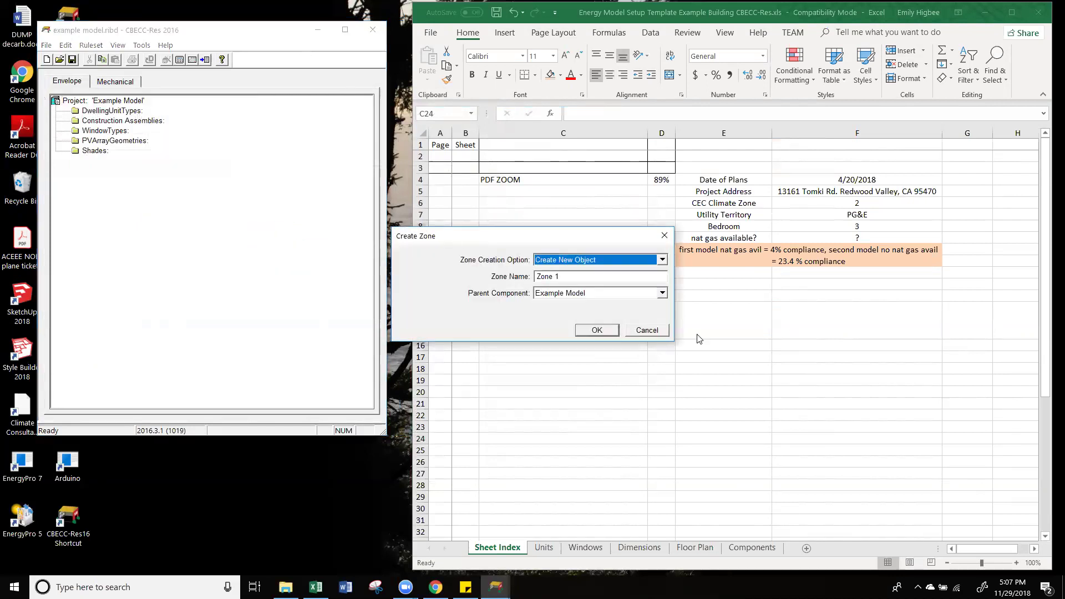
pyautogui.click(597, 278)
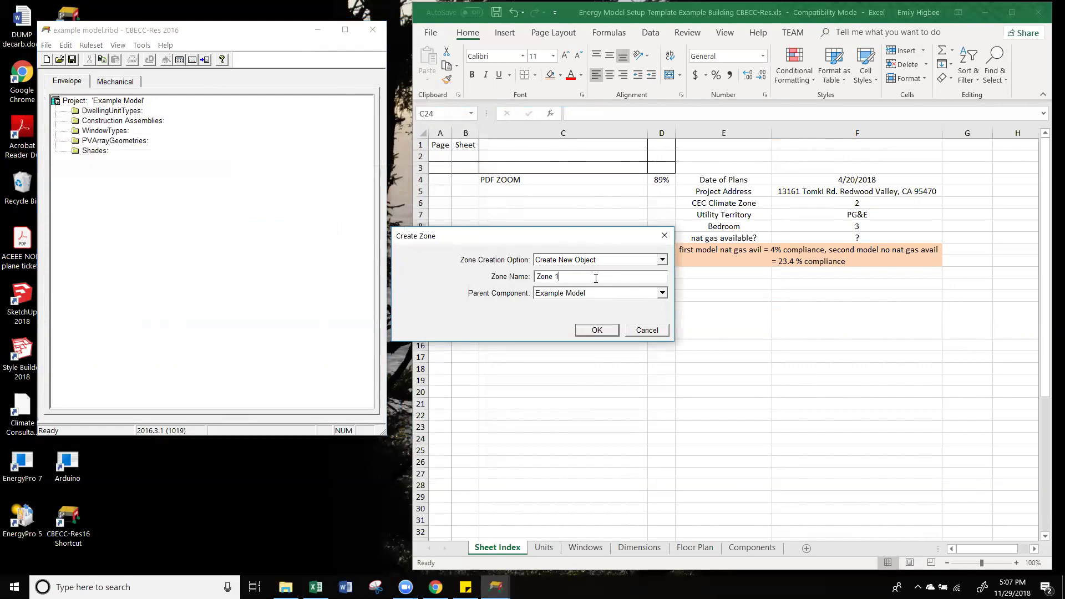
pyautogui.moveTo(588, 237); pyautogui.dragTo(305, 200)
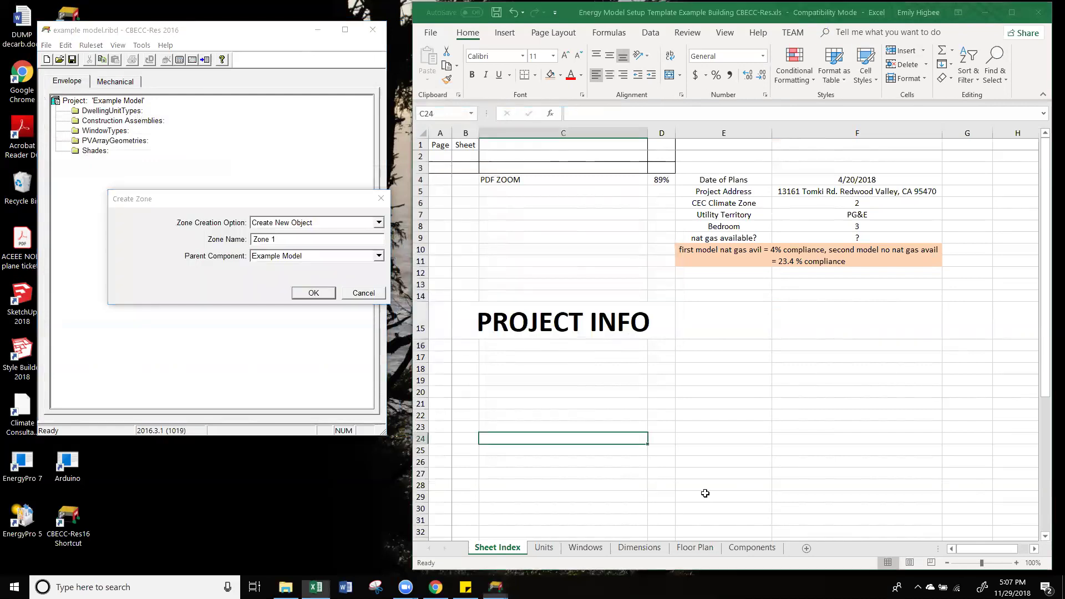
# Step: Rename the new zone to 'Zone 1 sleeping' and confirm its creation
pyautogui.click(710, 554)
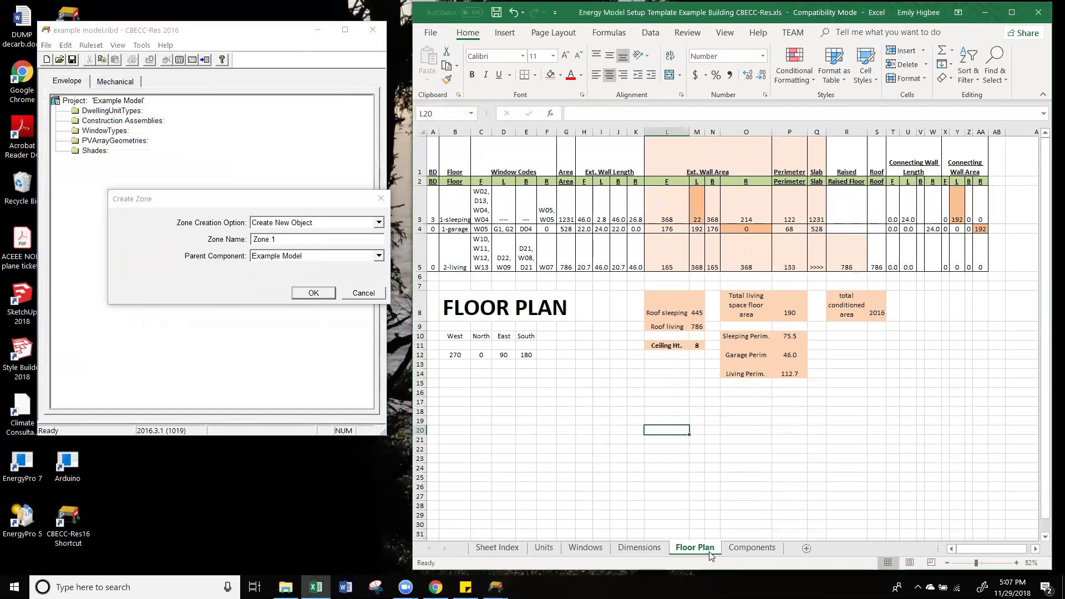
pyautogui.click(566, 411)
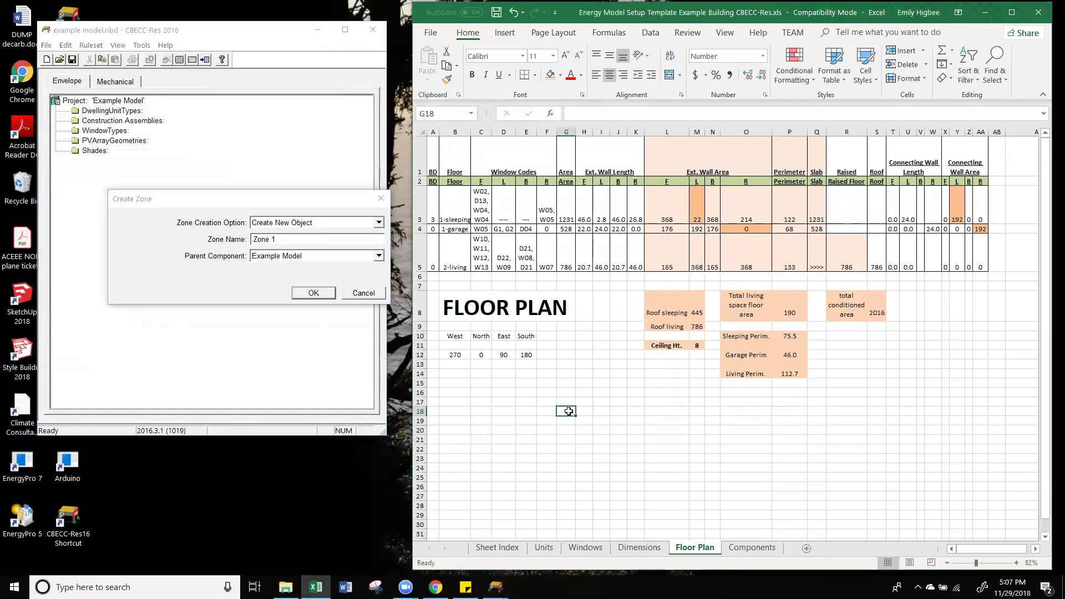
pyautogui.click(244, 289)
pyautogui.click(322, 242)
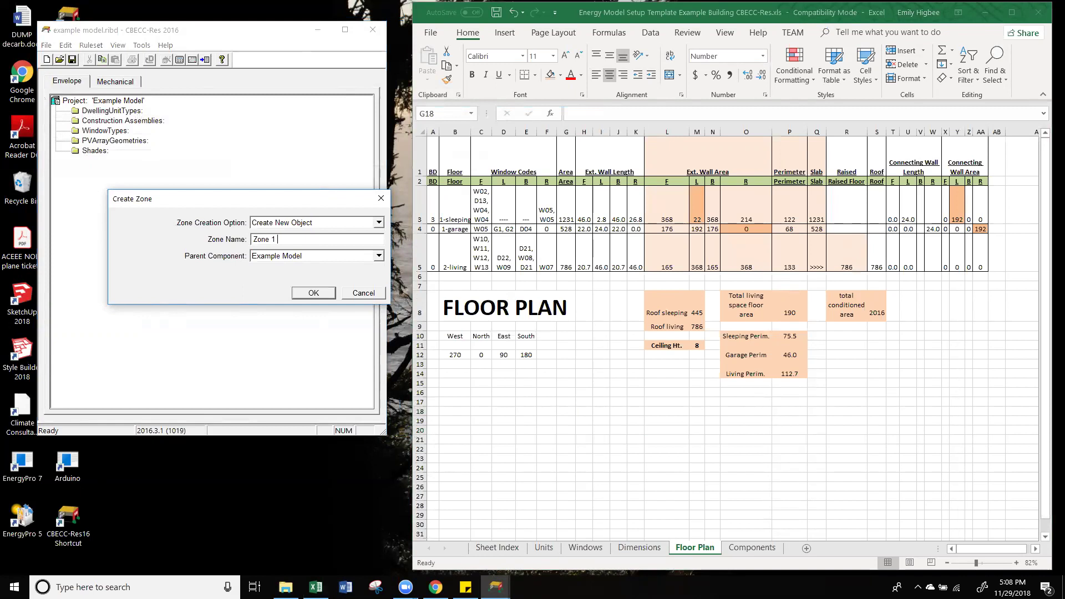
pyautogui.click(469, 257)
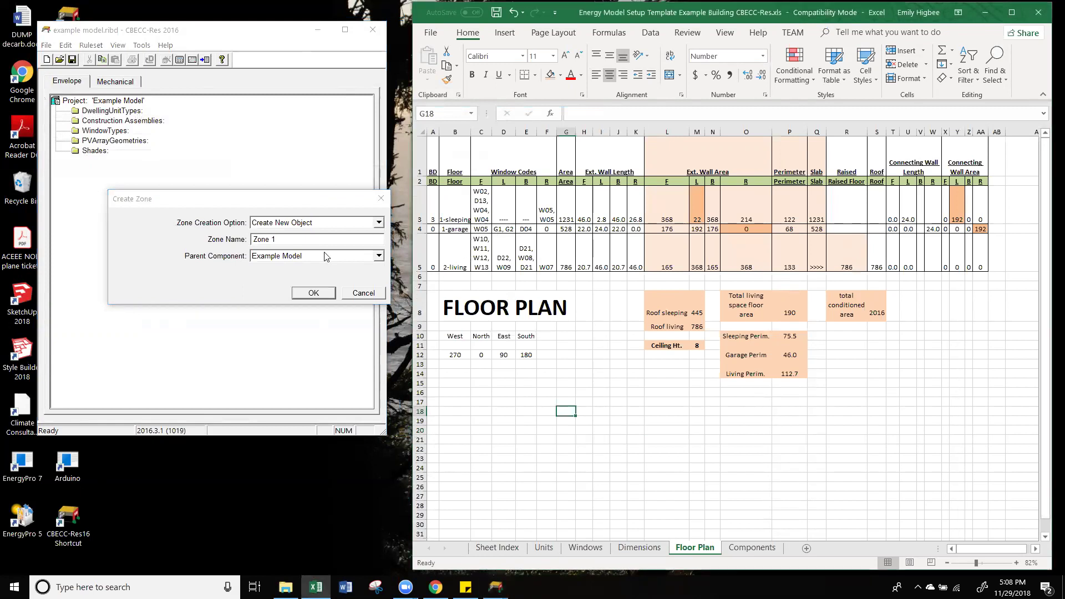
pyautogui.click(314, 240)
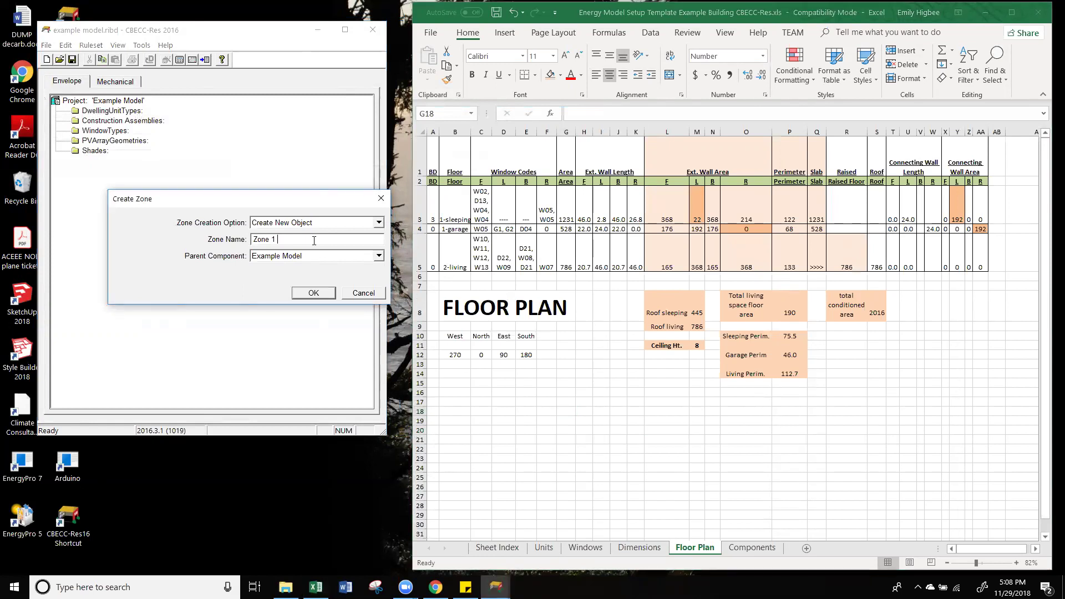
pyautogui.write('sleeping')
pyautogui.click(320, 294)
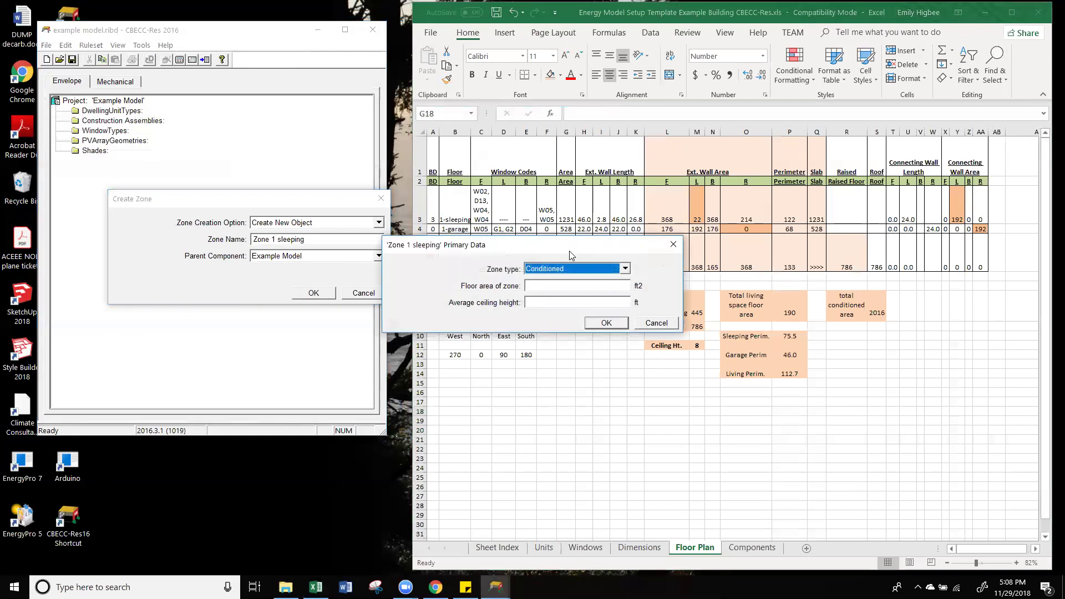
# Step: Give the zone a 1231 ft² floor area and 8 ft ceiling height
pyautogui.click(255, 259)
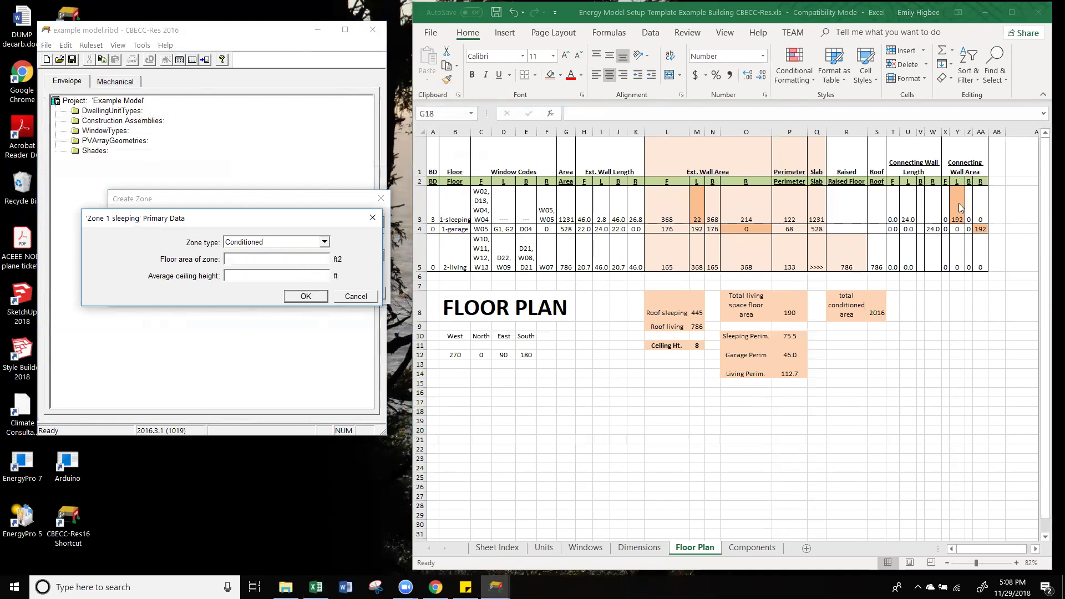
pyautogui.click(824, 214)
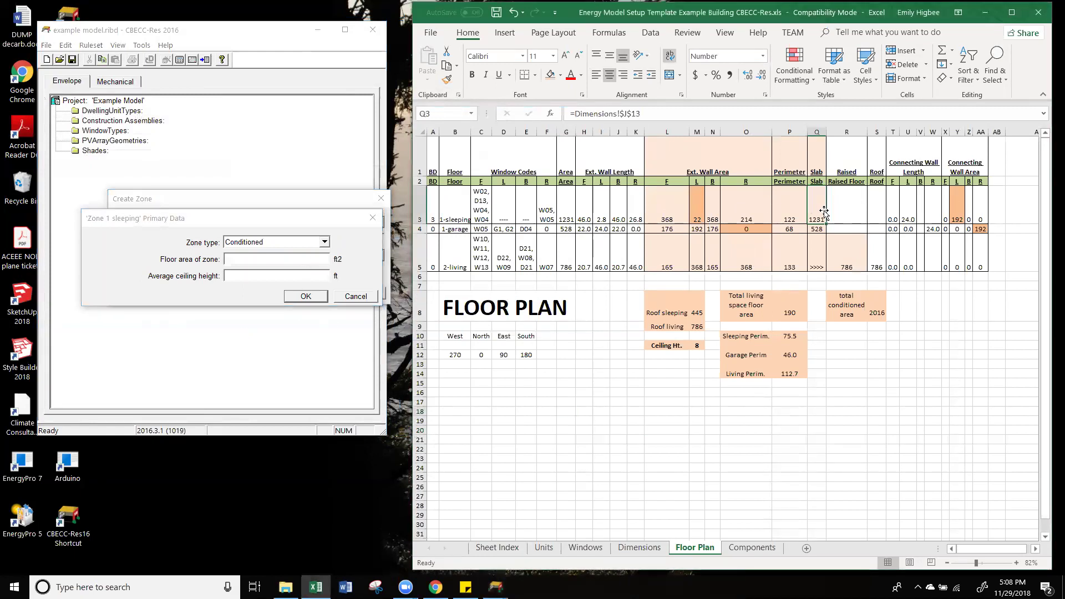
pyautogui.click(297, 269)
pyautogui.write('1231')
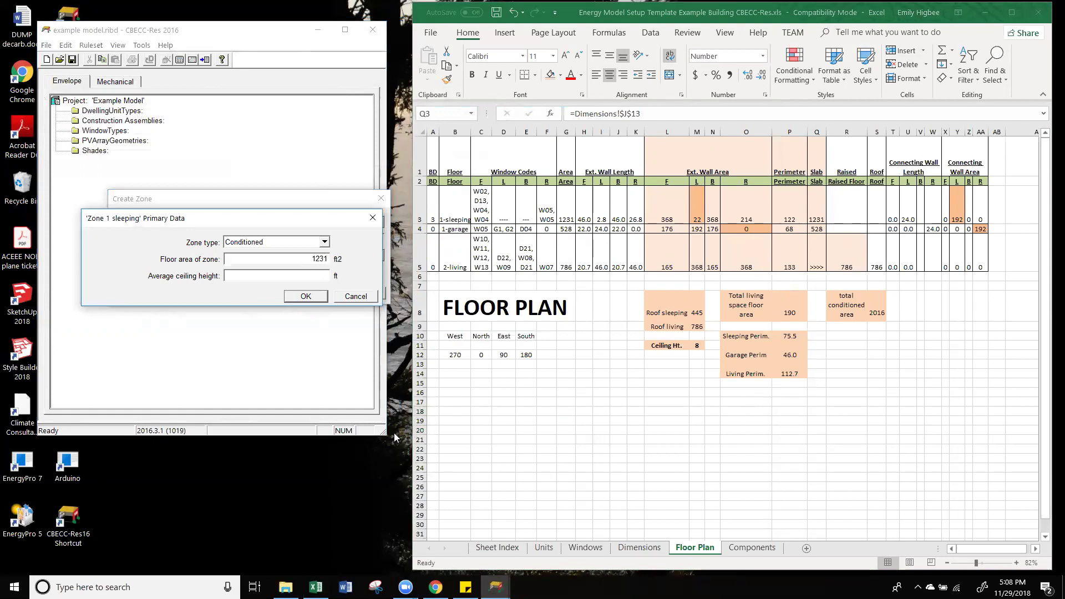
pyautogui.click(300, 277)
pyautogui.write('8')
pyautogui.click(302, 297)
pyautogui.click(417, 91)
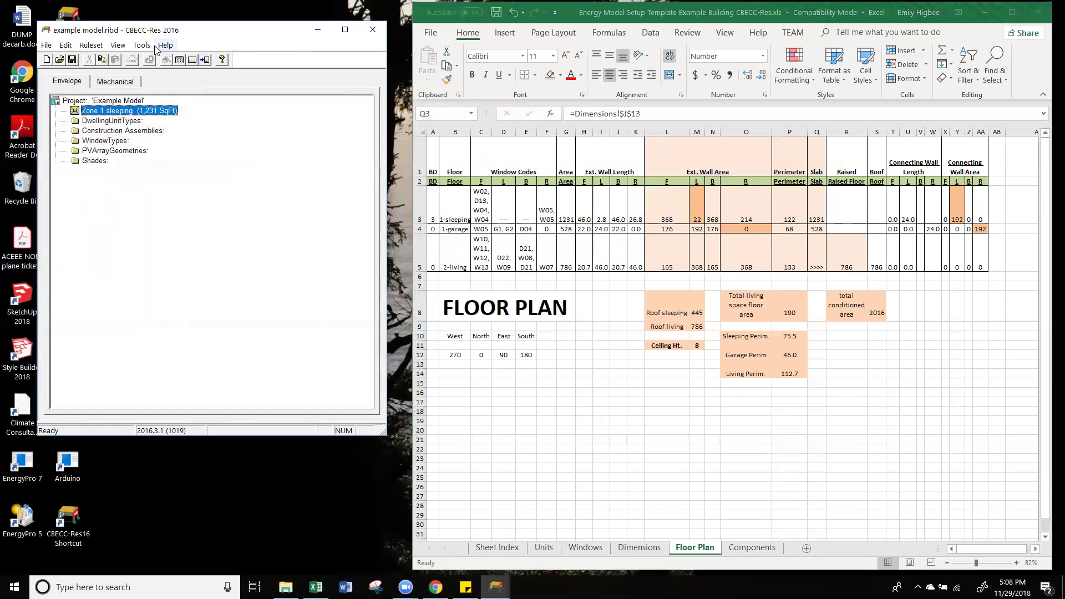
pyautogui.click(107, 100)
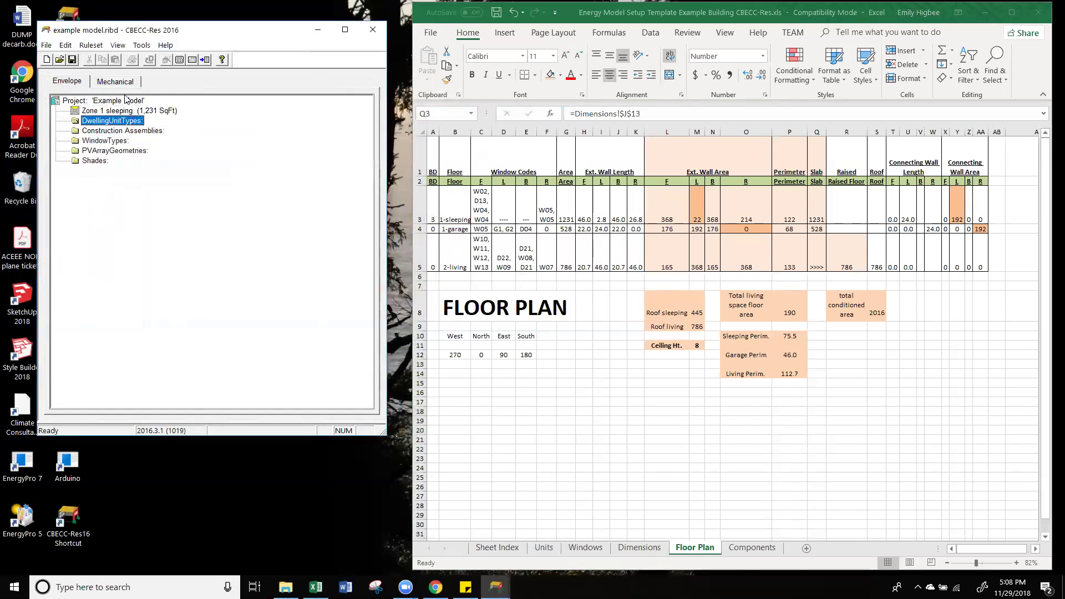
pyautogui.rightClick(126, 103)
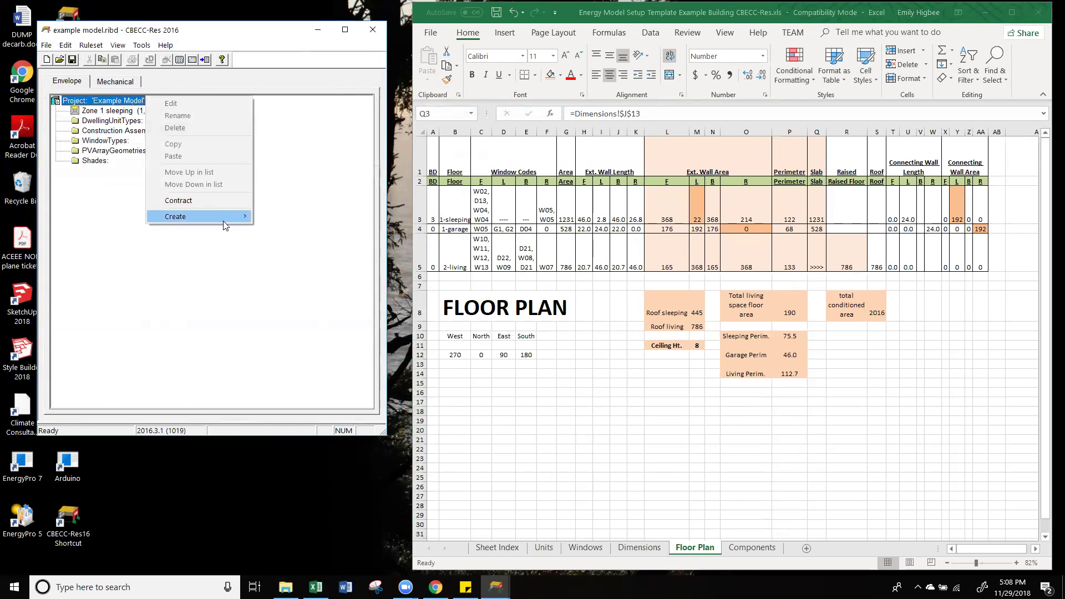
pyautogui.moveTo(223, 221)
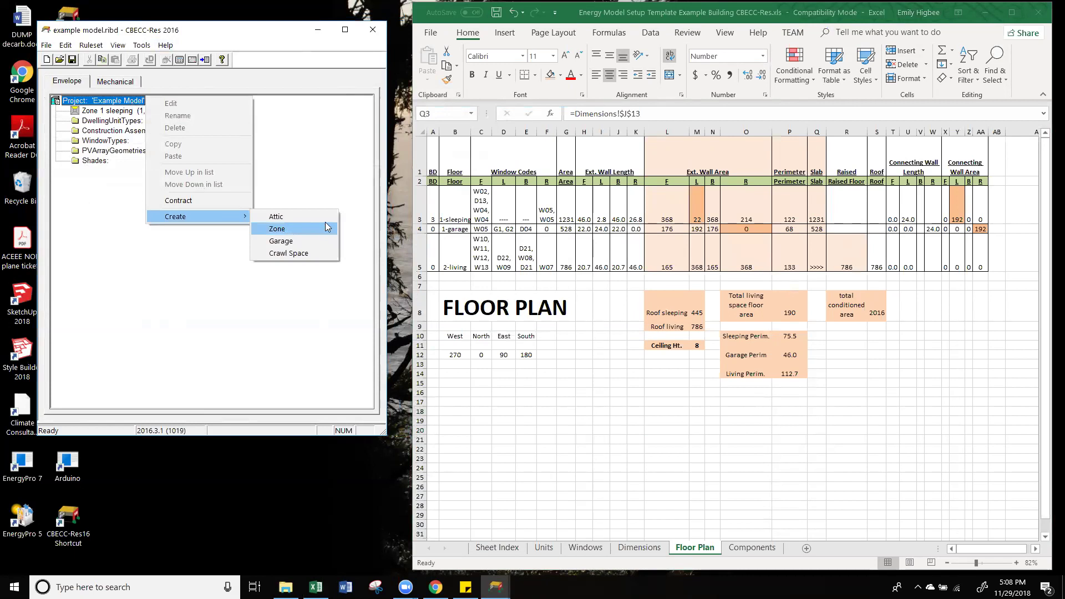
pyautogui.click(345, 168)
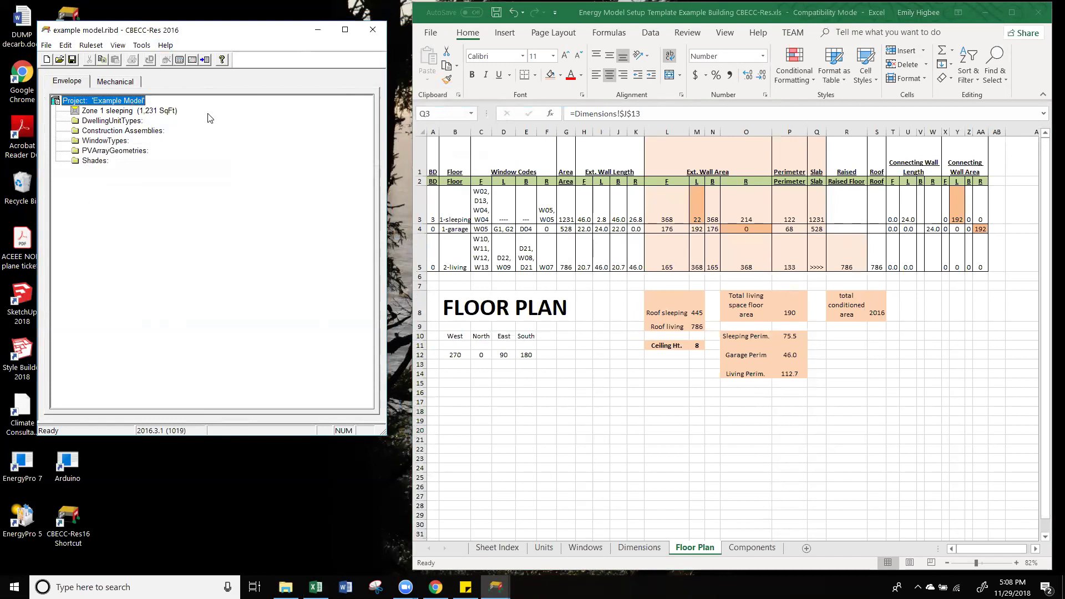
pyautogui.doubleClick(143, 112)
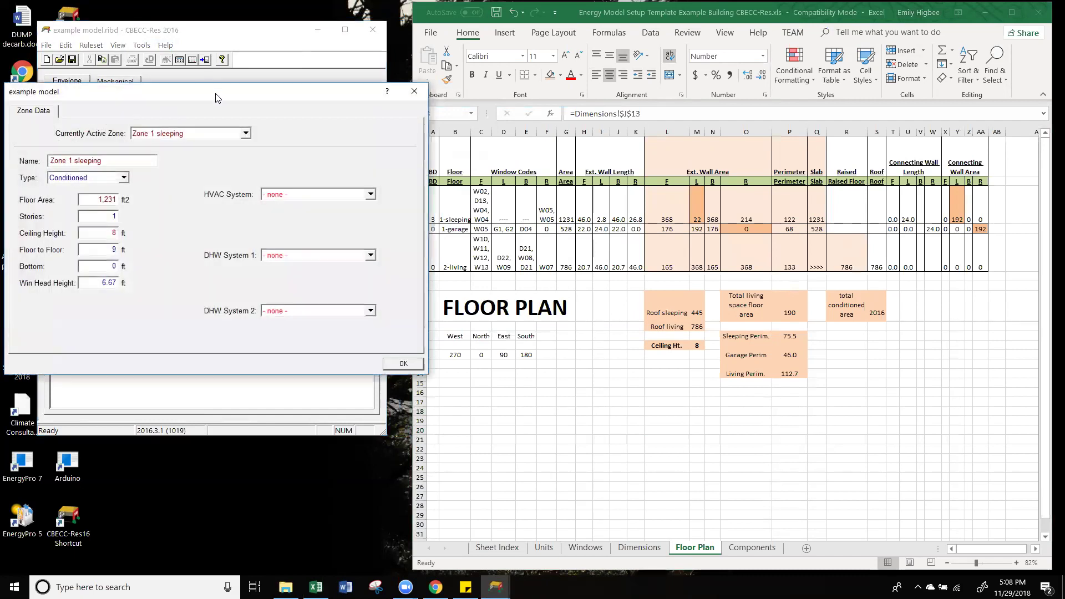
pyautogui.moveTo(158, 213); pyautogui.dragTo(208, 217)
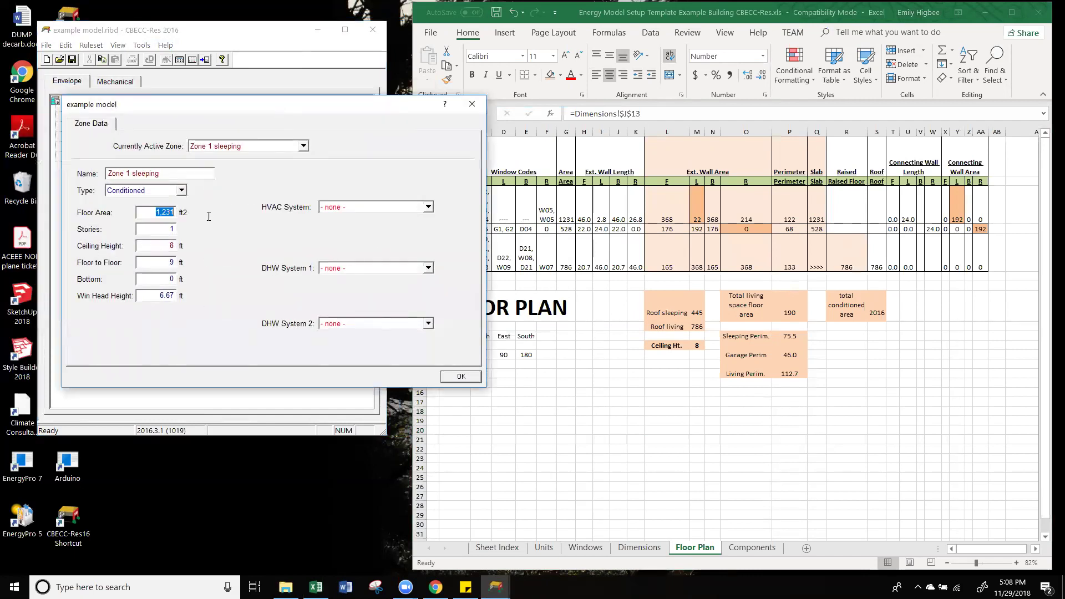
pyautogui.click(172, 245)
pyautogui.moveTo(345, 108); pyautogui.dragTo(302, 100)
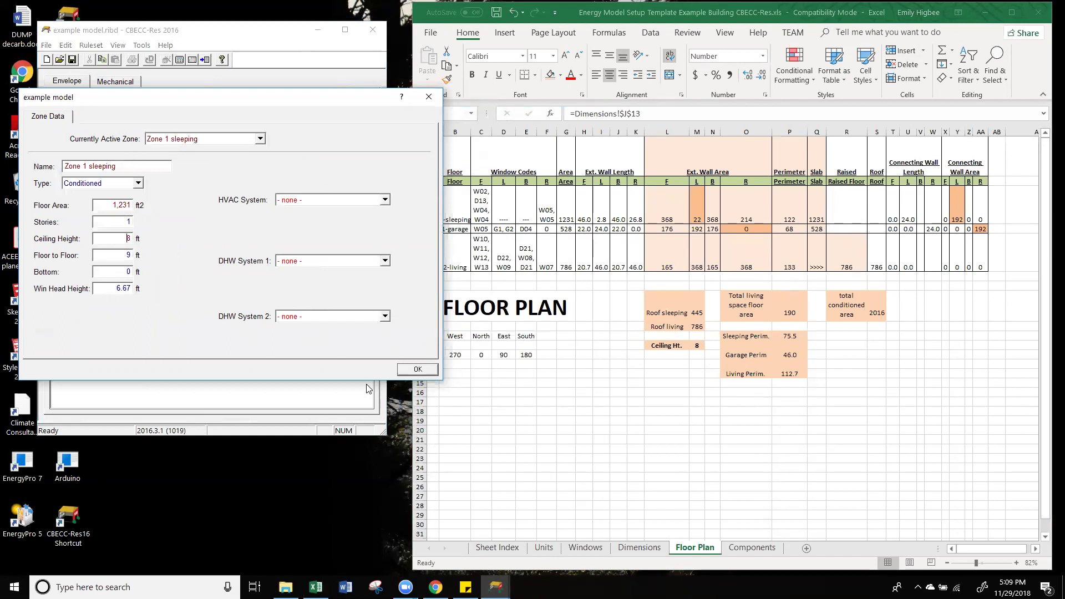
pyautogui.click(434, 371)
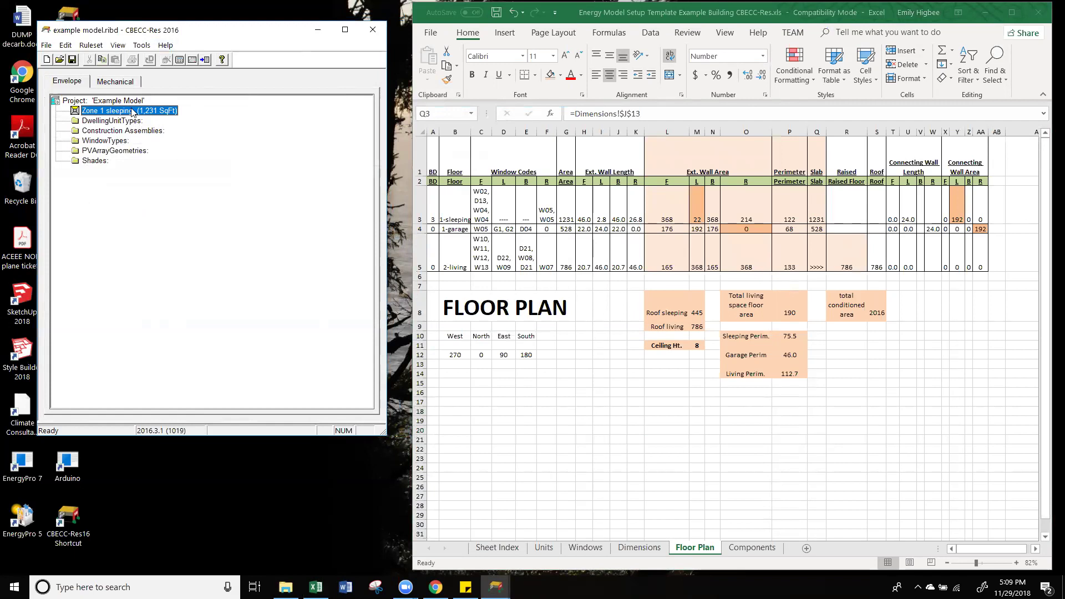
# Step: Create an exterior wall named 'Exterior Wall F' in Zone 1 sleeping
pyautogui.rightClick(176, 109)
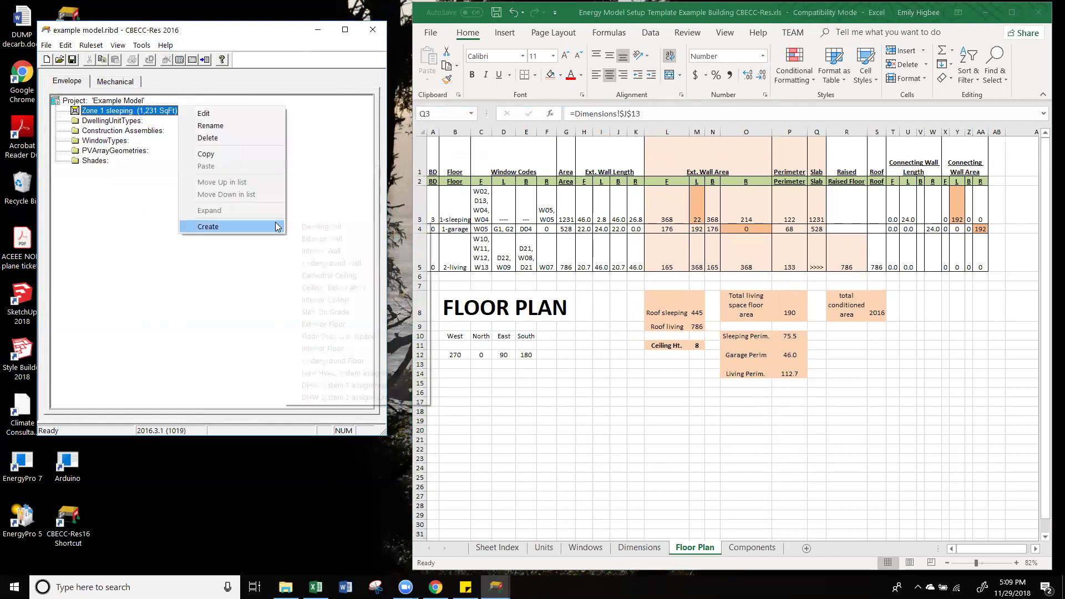
pyautogui.moveTo(276, 228)
pyautogui.click(218, 325)
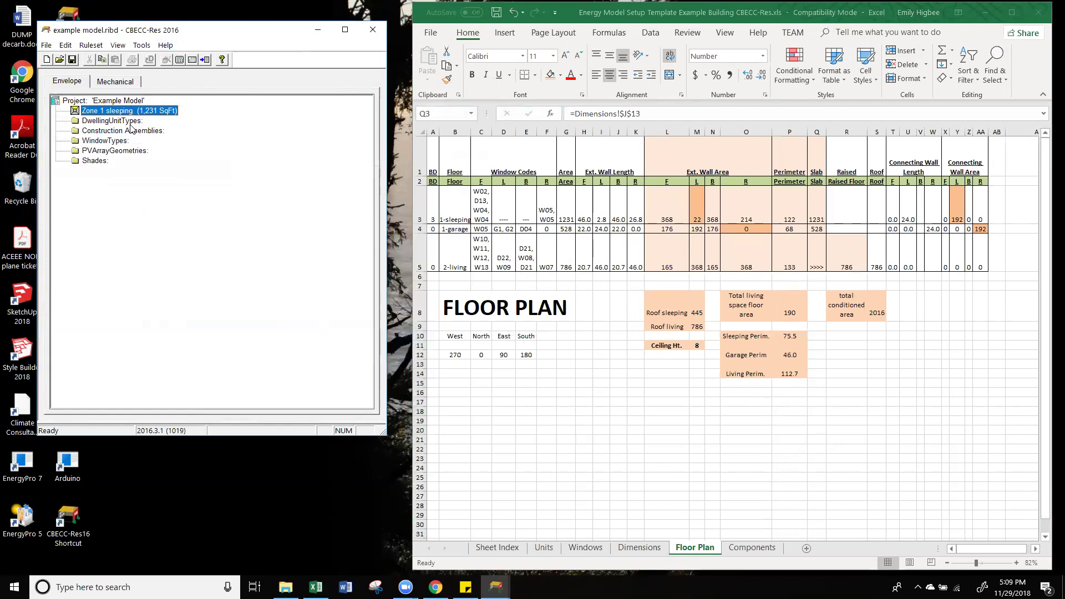
pyautogui.rightClick(143, 114)
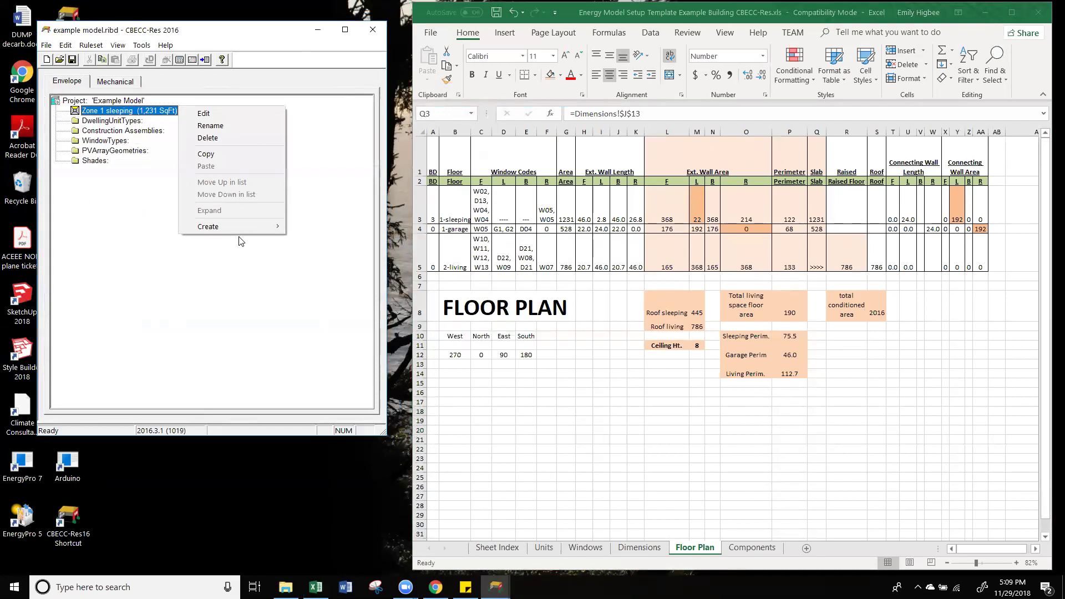
pyautogui.click(244, 226)
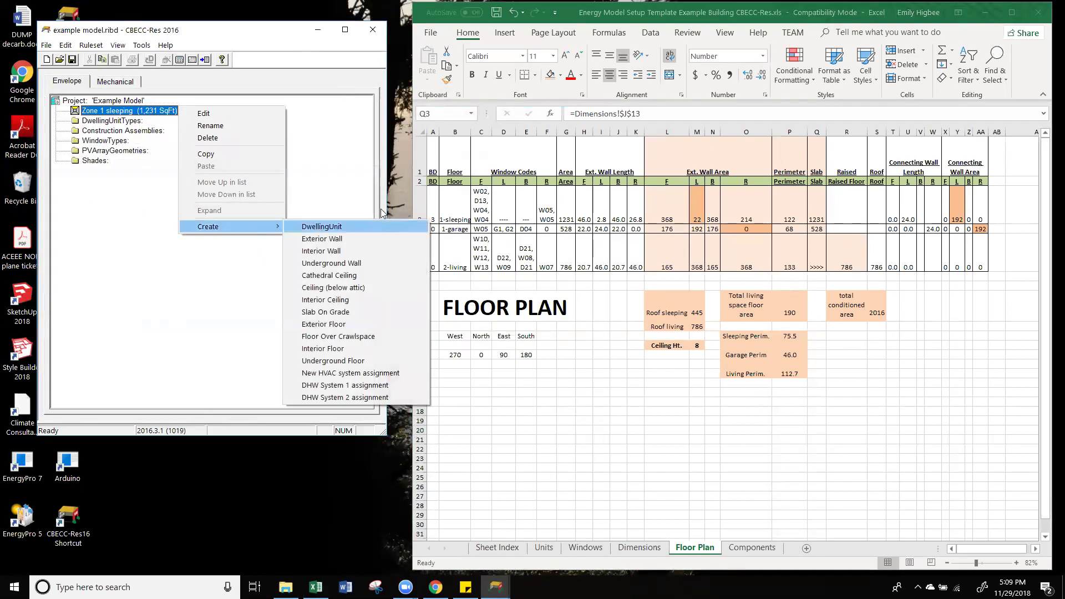
pyautogui.click(387, 239)
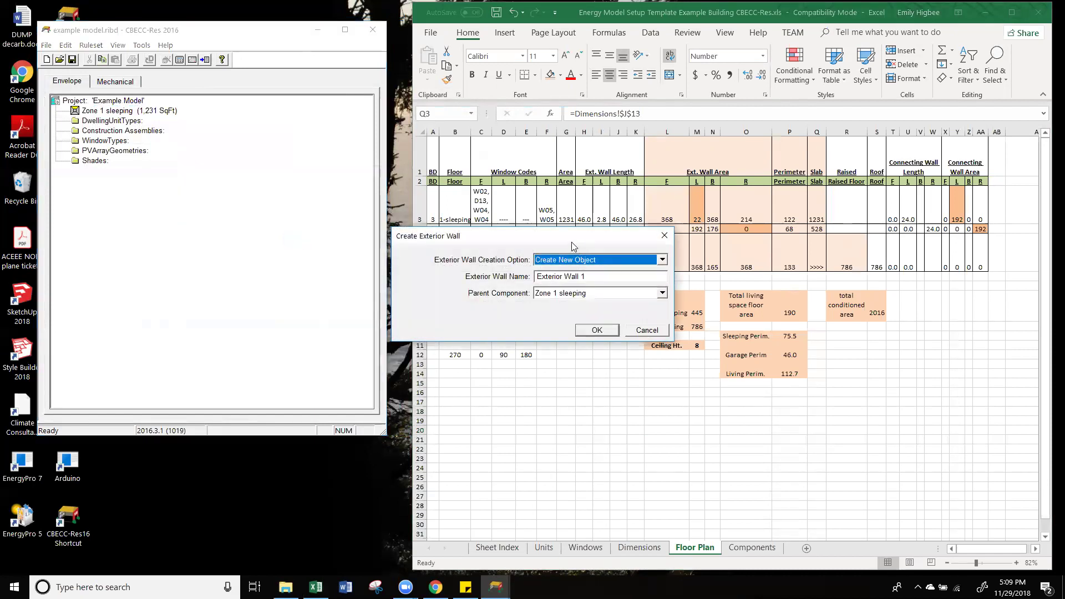
pyautogui.click(351, 237)
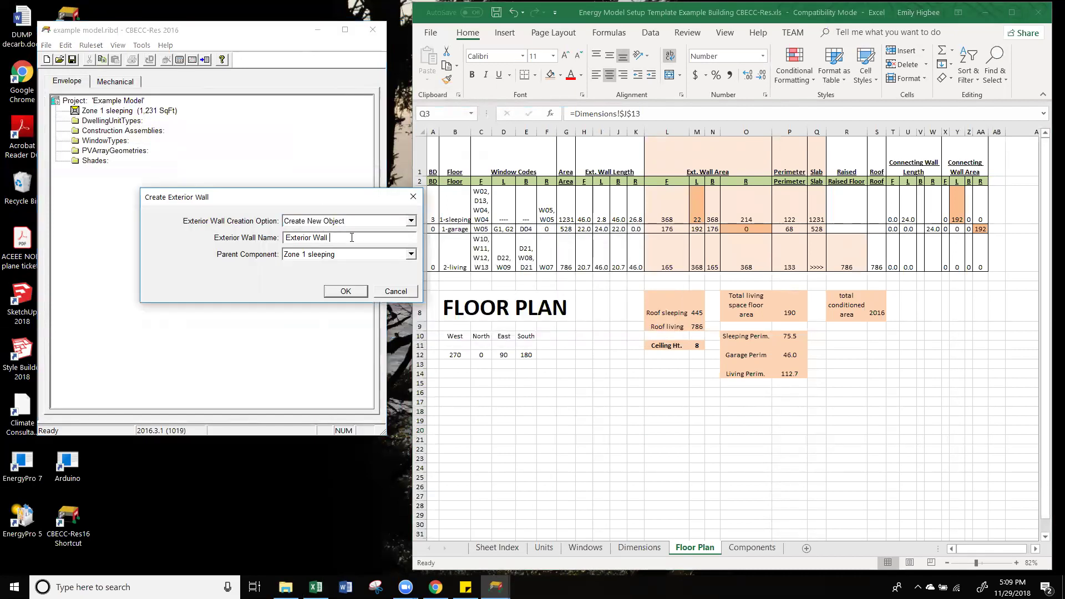
pyautogui.write('F')
pyautogui.click(353, 293)
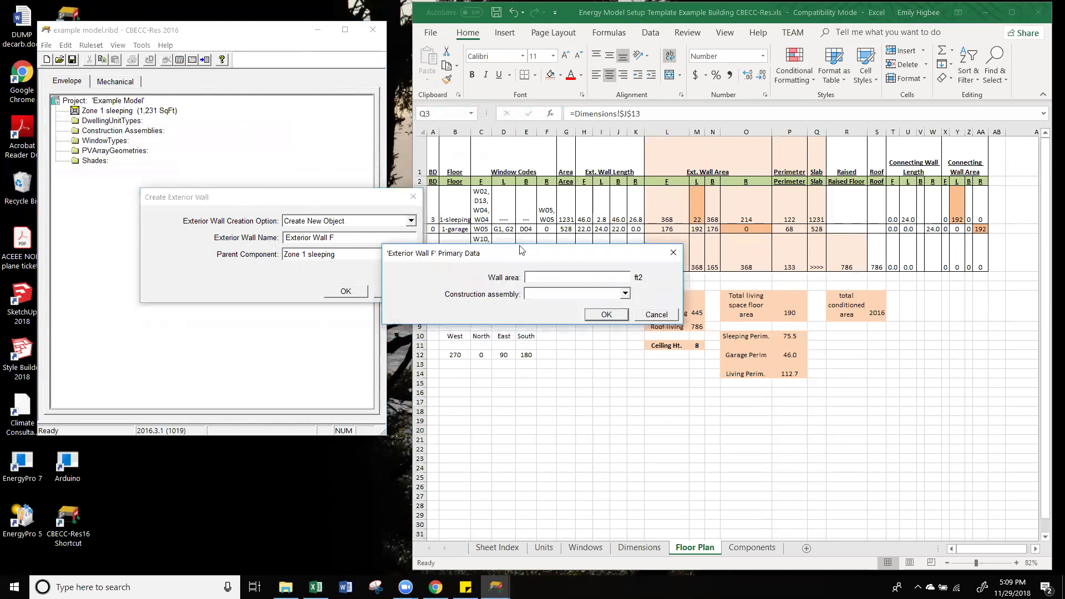
# Step: Set the wall area to 368 ft² and close the Exterior Wall Data
pyautogui.moveTo(495, 260); pyautogui.dragTo(174, 228)
pyautogui.click(665, 210)
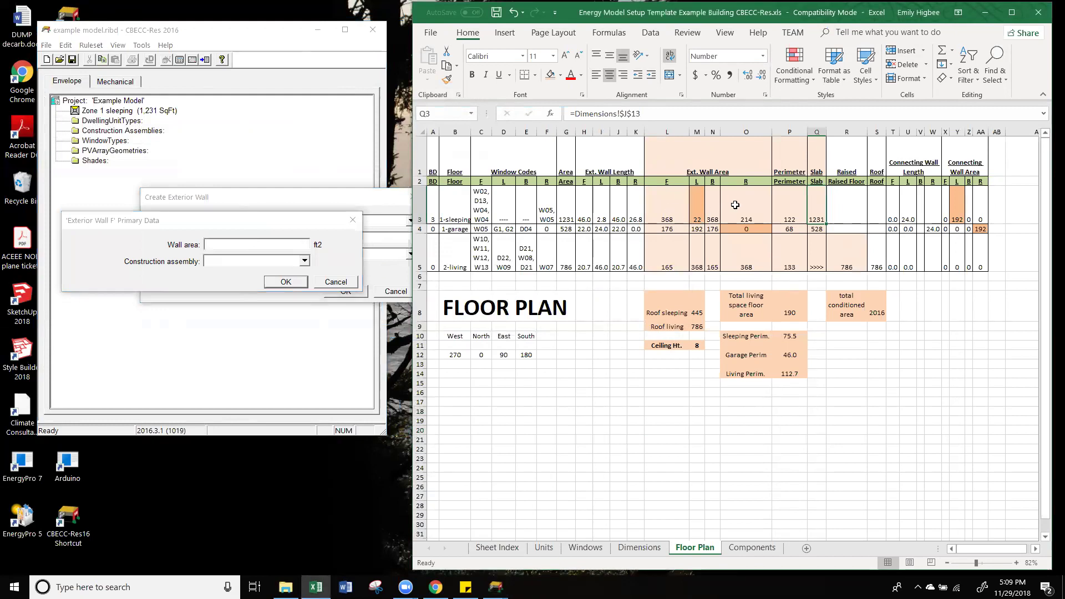
pyautogui.click(294, 295)
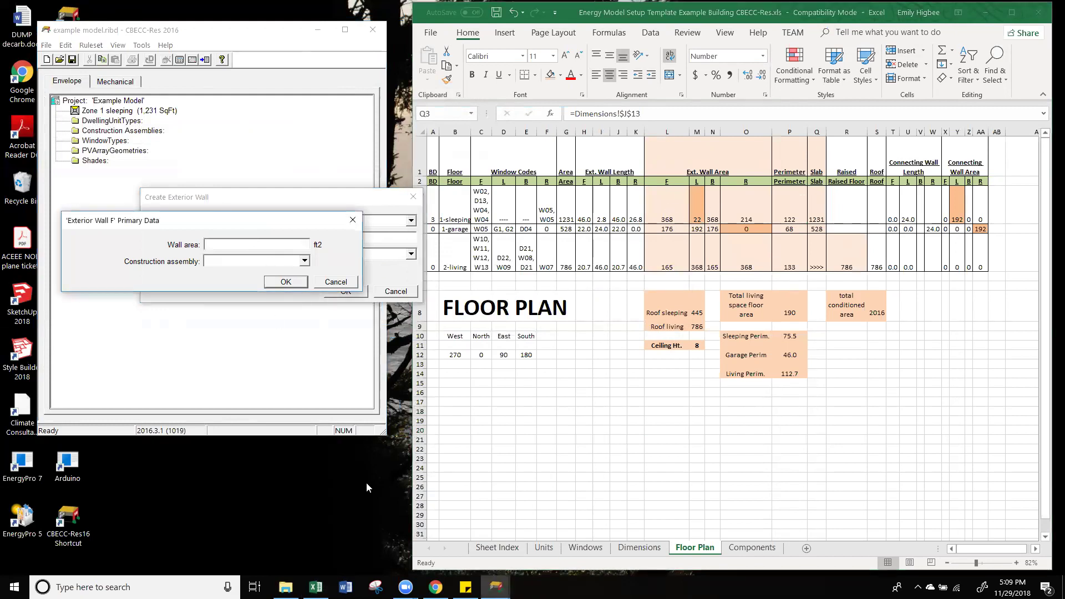
pyautogui.write('368')
pyautogui.click(279, 284)
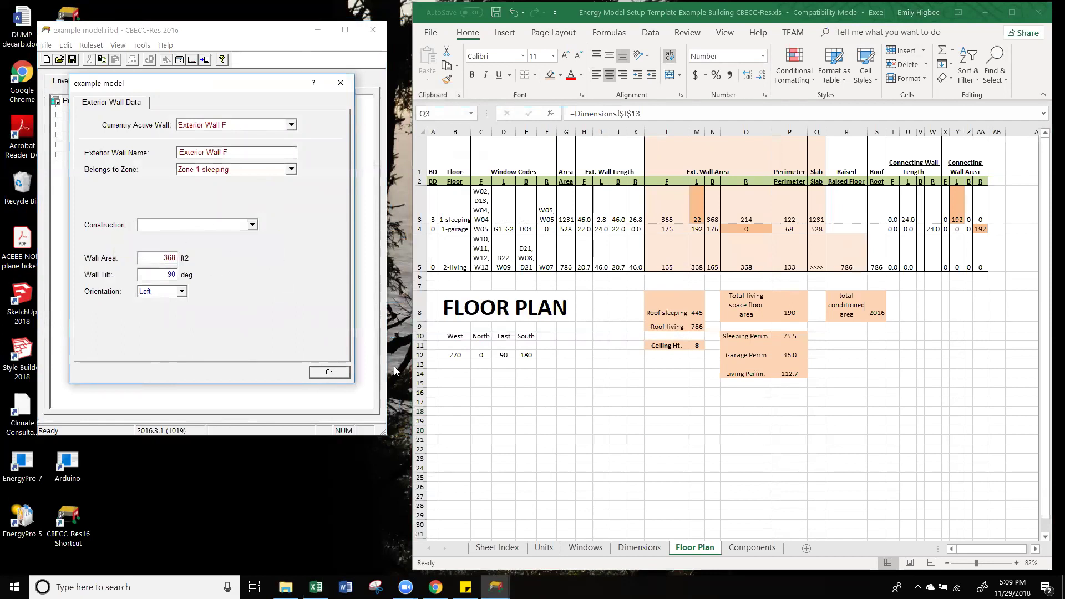
pyautogui.click(329, 372)
pyautogui.click(123, 111)
# Step: Create Exterior Wall L under Zone 1 sleeping and give it a 22 ft² wall area
pyautogui.rightClick(178, 110)
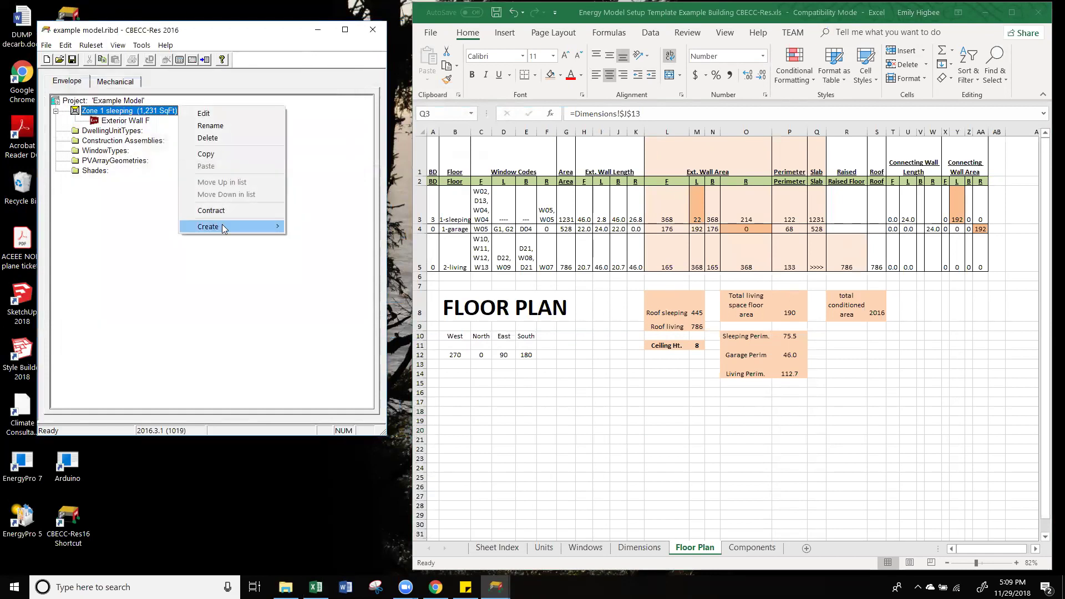
pyautogui.moveTo(222, 228)
pyautogui.click(353, 237)
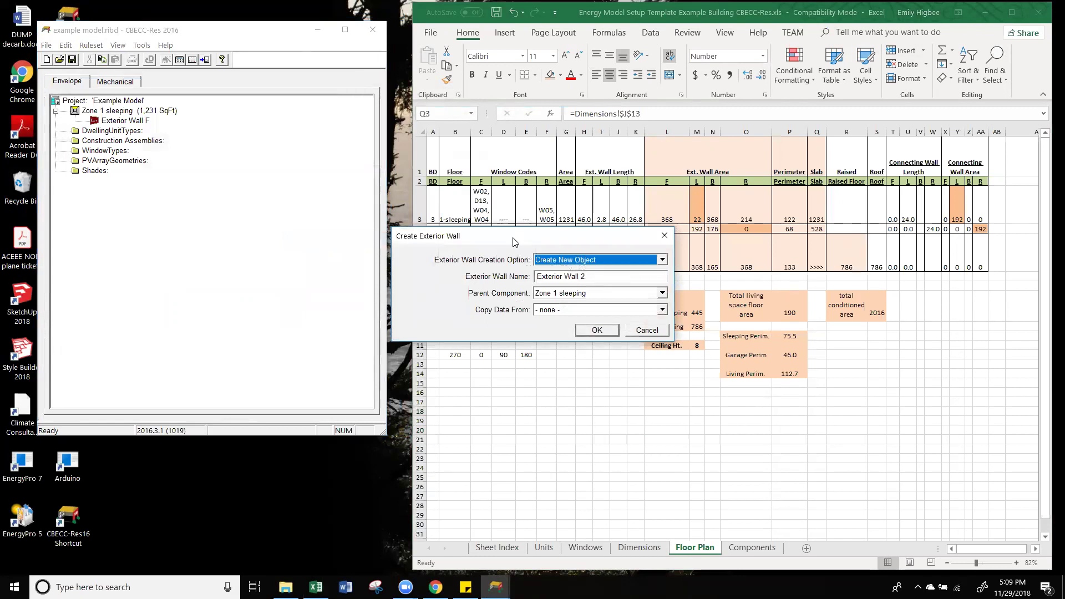
pyautogui.moveTo(527, 239); pyautogui.dragTo(175, 176)
pyautogui.click(253, 215)
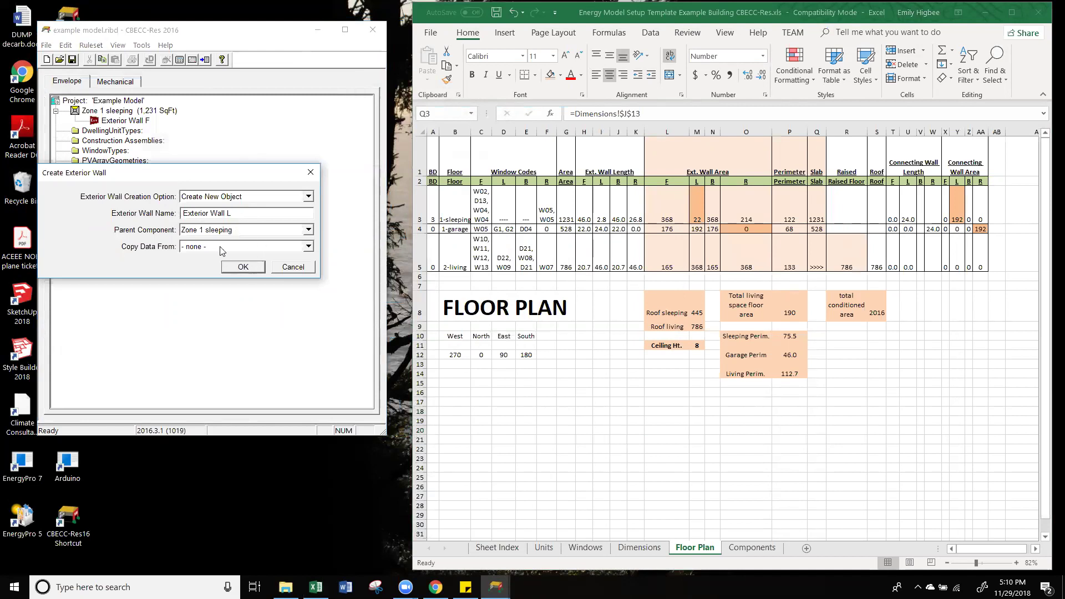
pyautogui.click(244, 268)
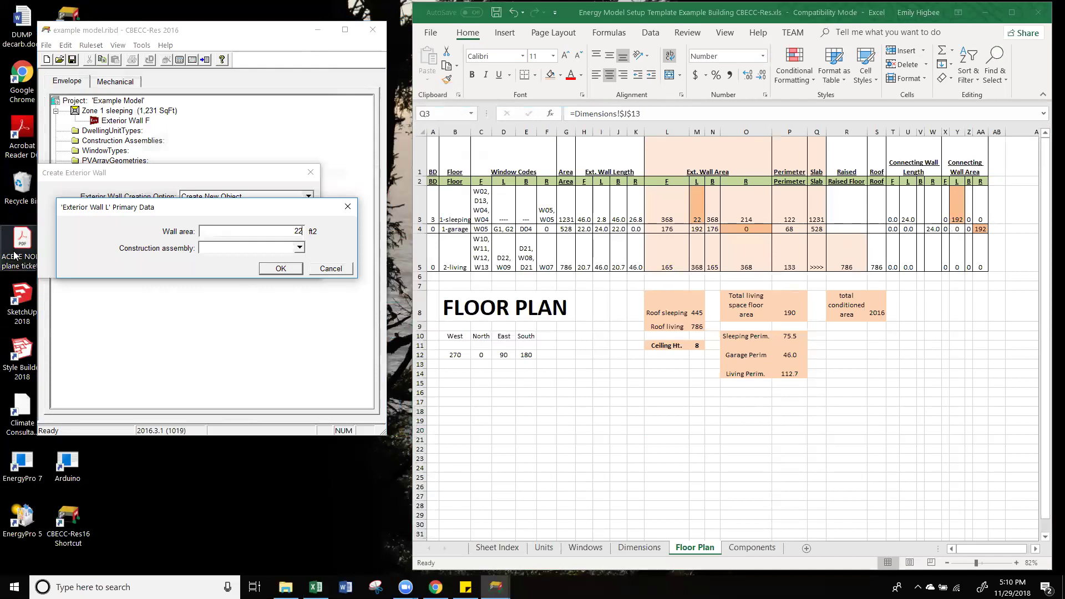
pyautogui.click(280, 270)
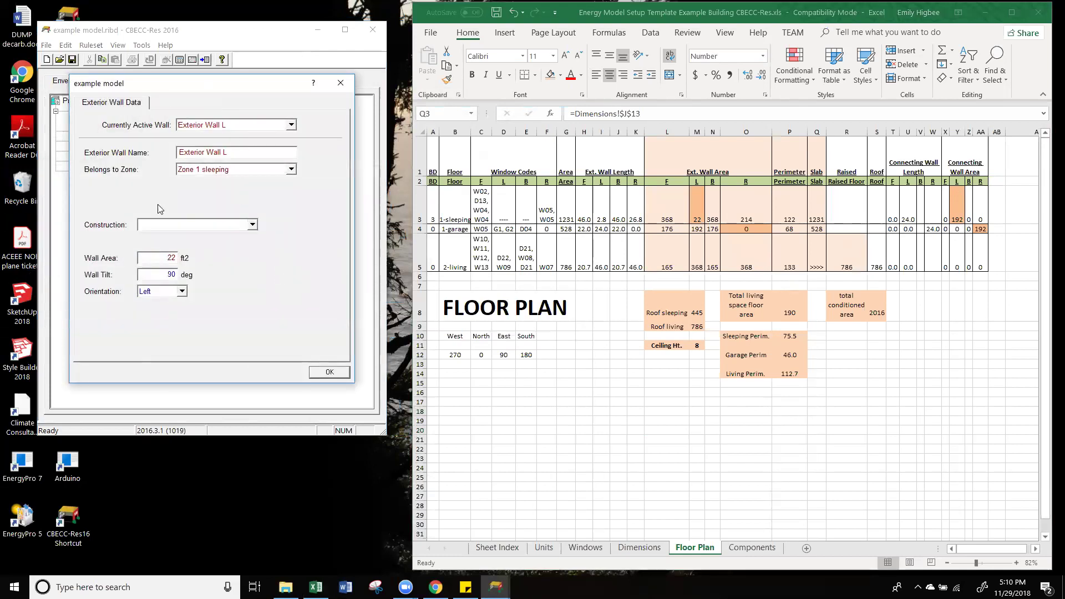
# Step: Create Exterior Wall R in Zone 1 sleeping, accepting the 368 ft² default area
pyautogui.click(332, 374)
pyautogui.rightClick(176, 110)
pyautogui.moveTo(236, 225)
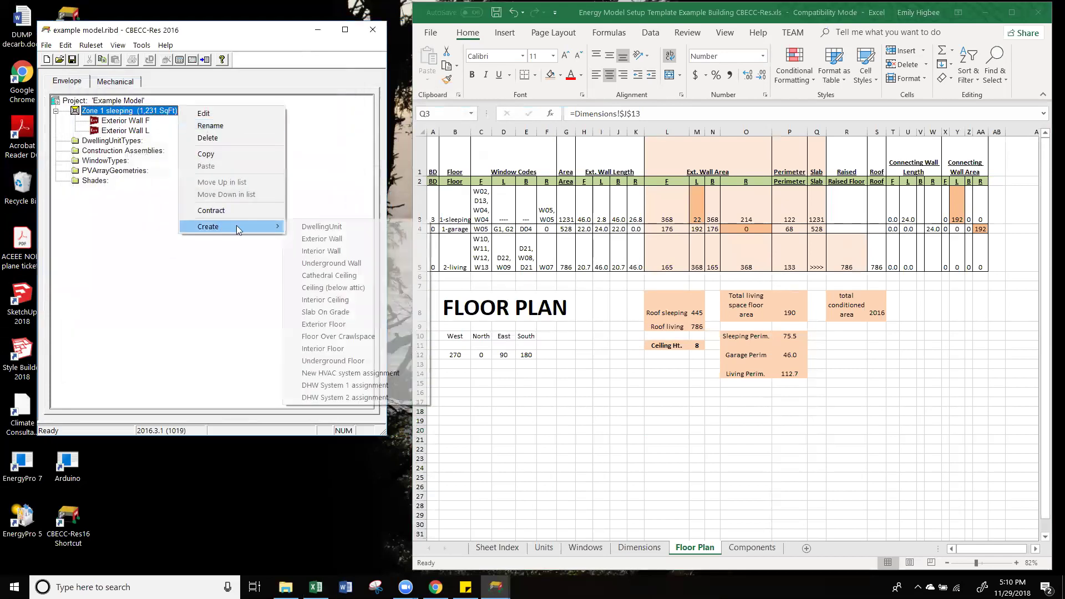
pyautogui.click(345, 238)
pyautogui.moveTo(449, 242); pyautogui.dragTo(155, 177)
pyautogui.click(306, 211)
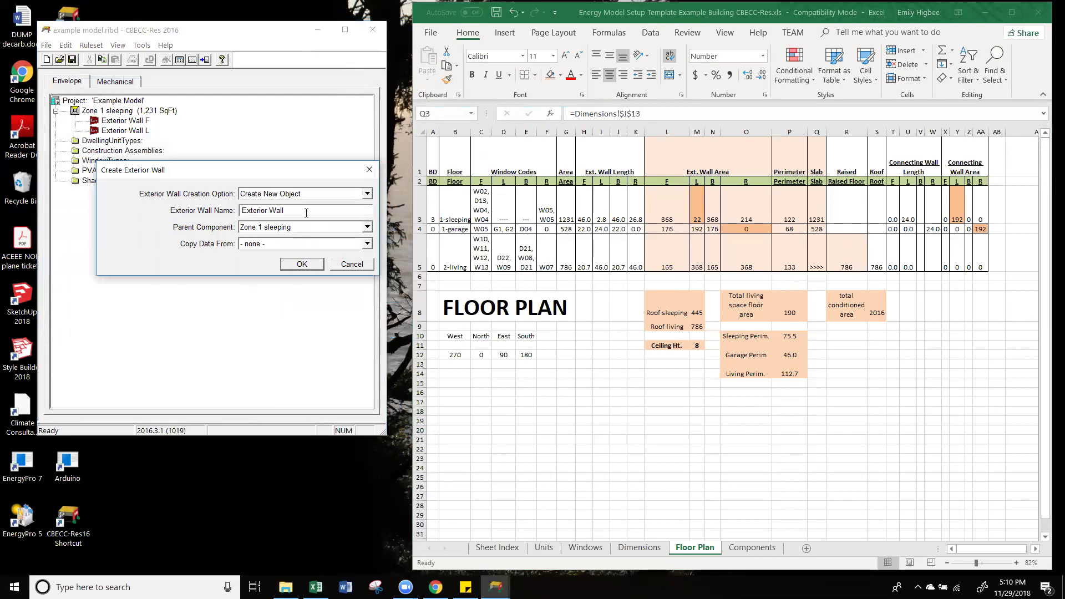
pyautogui.write('R')
pyautogui.click(303, 264)
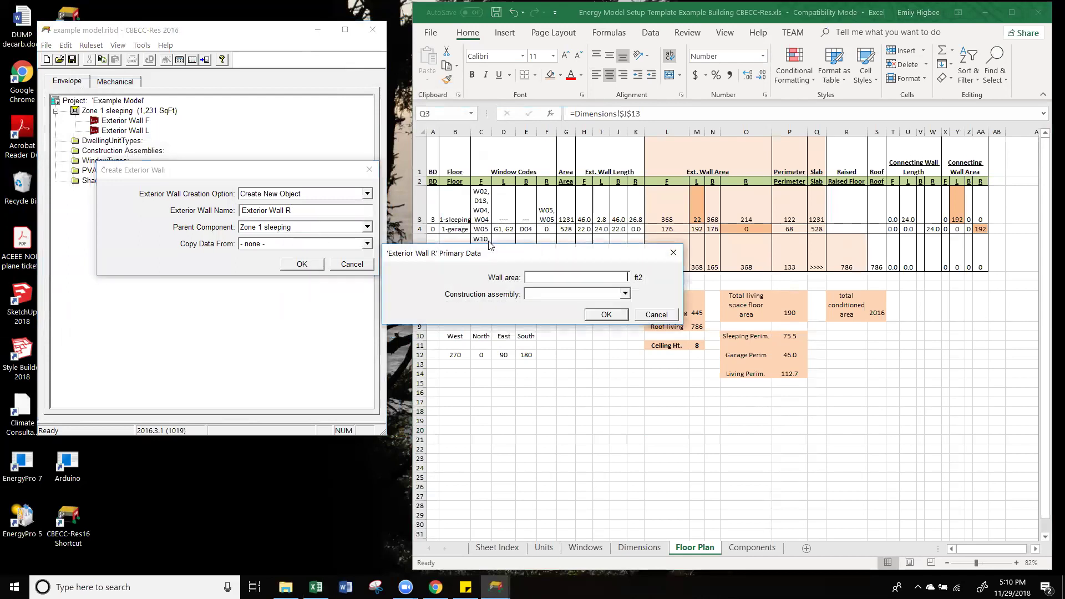
pyautogui.moveTo(491, 253); pyautogui.dragTo(205, 201)
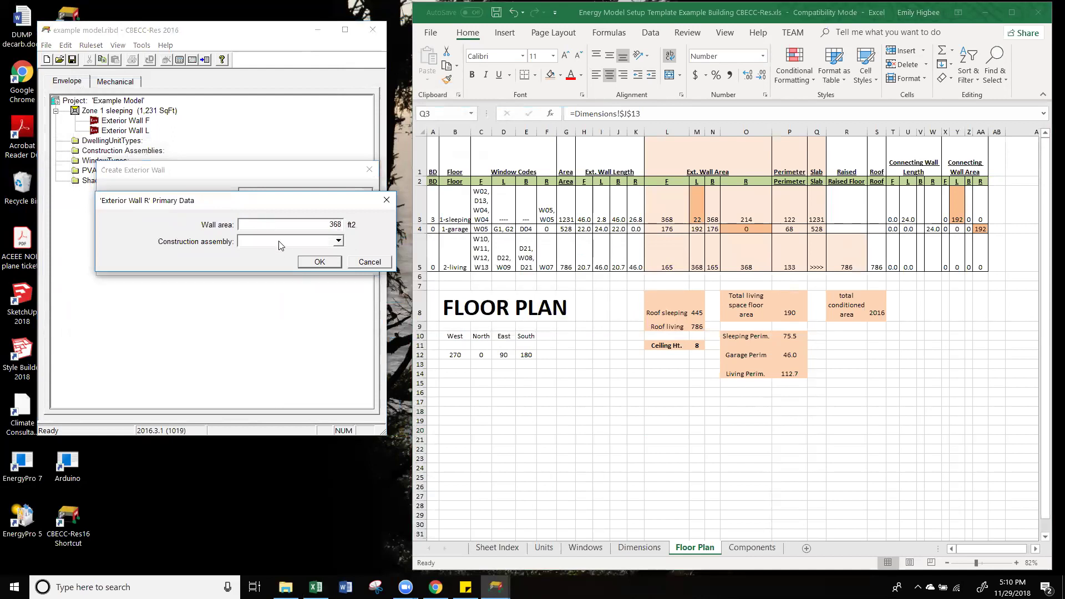
pyautogui.click(325, 262)
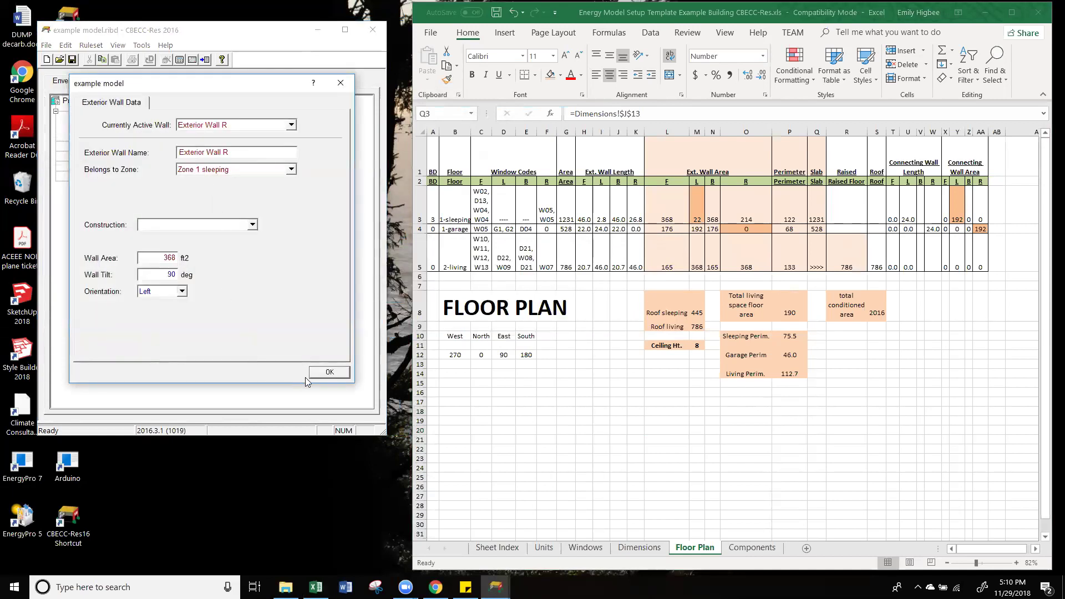
pyautogui.click(336, 372)
# Step: Create Exterior Wall B in Zone 1 sleeping with a 368 ft² area
pyautogui.click(125, 112)
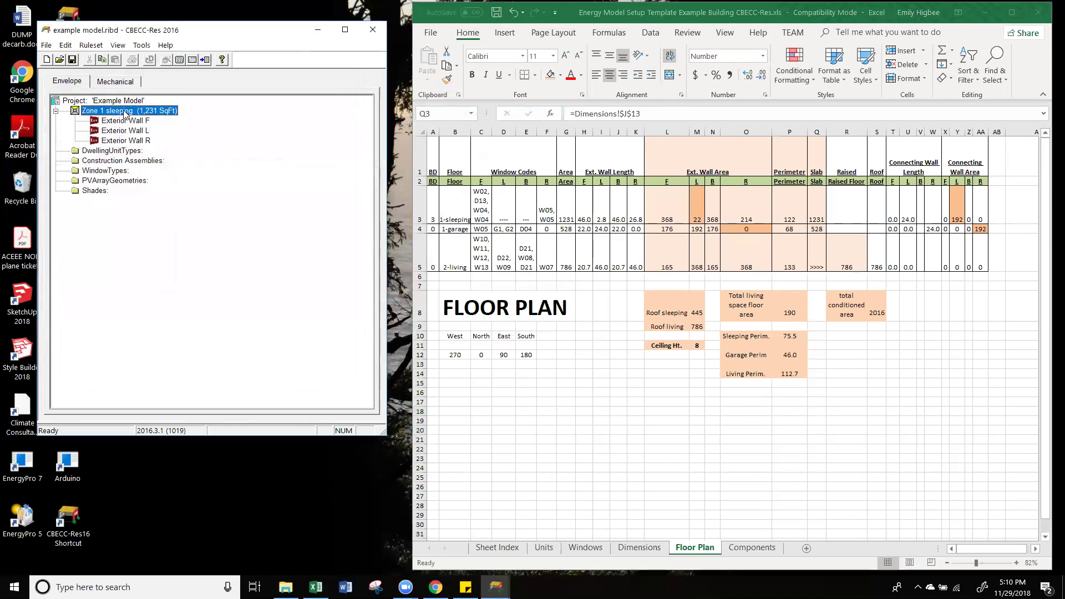
pyautogui.rightClick(126, 111)
pyautogui.moveTo(267, 226)
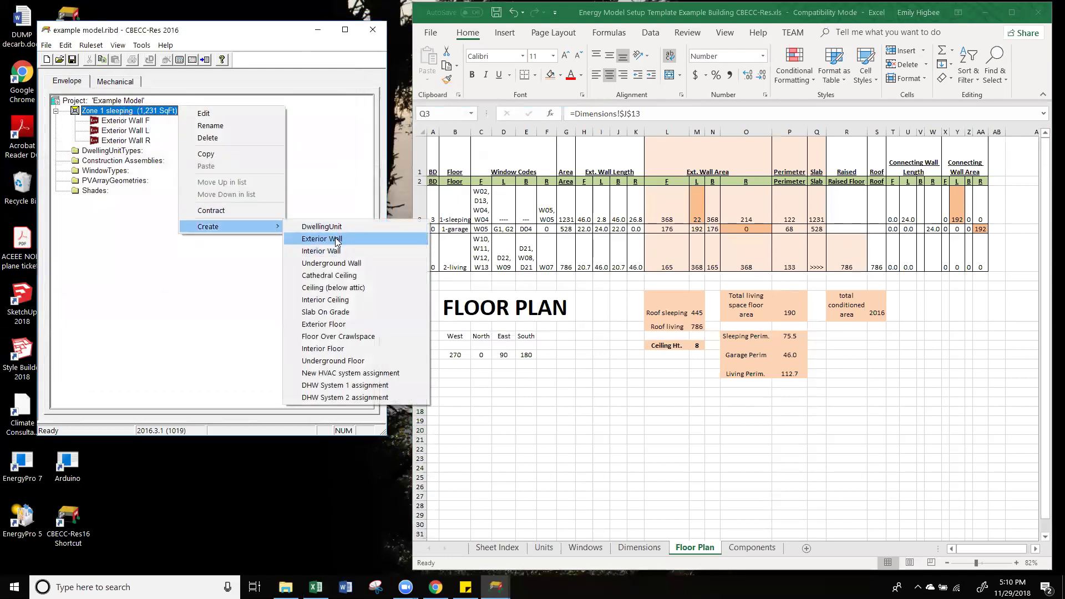
pyautogui.click(337, 240)
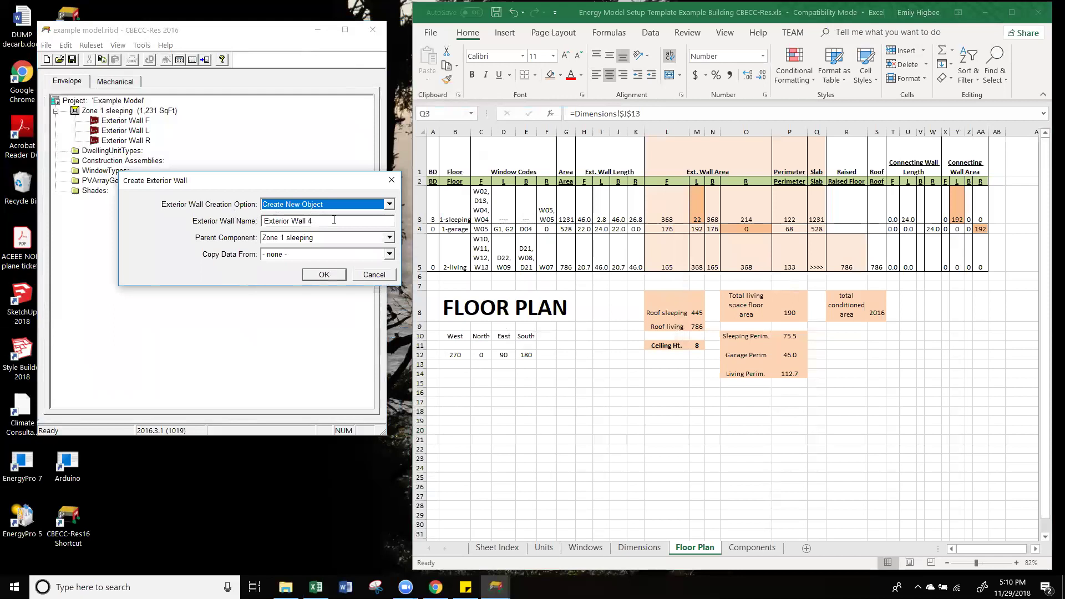
pyautogui.click(335, 221)
pyautogui.write('B')
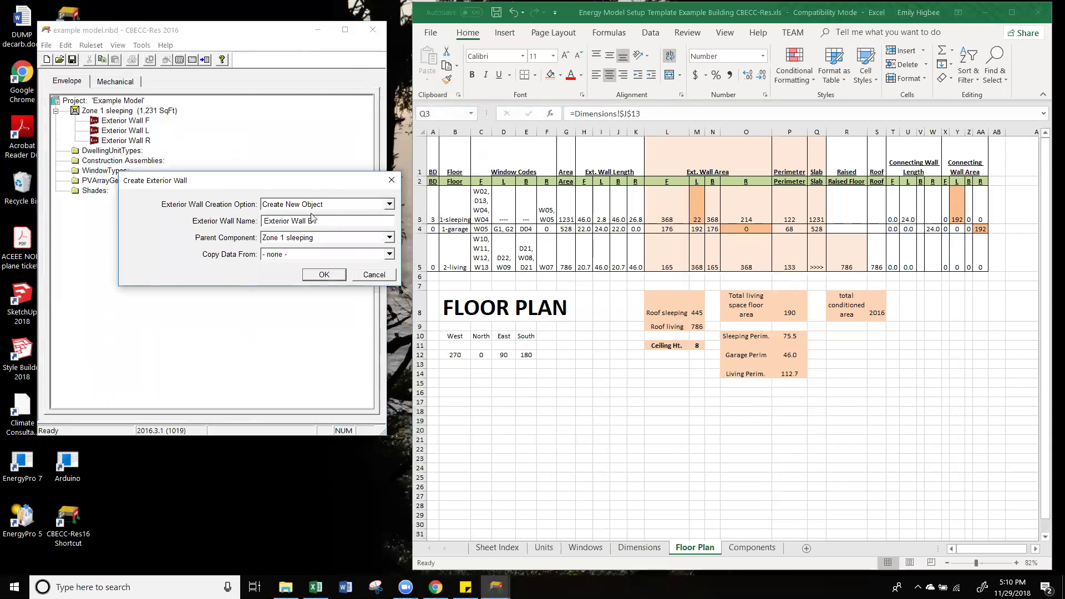
pyautogui.click(323, 278)
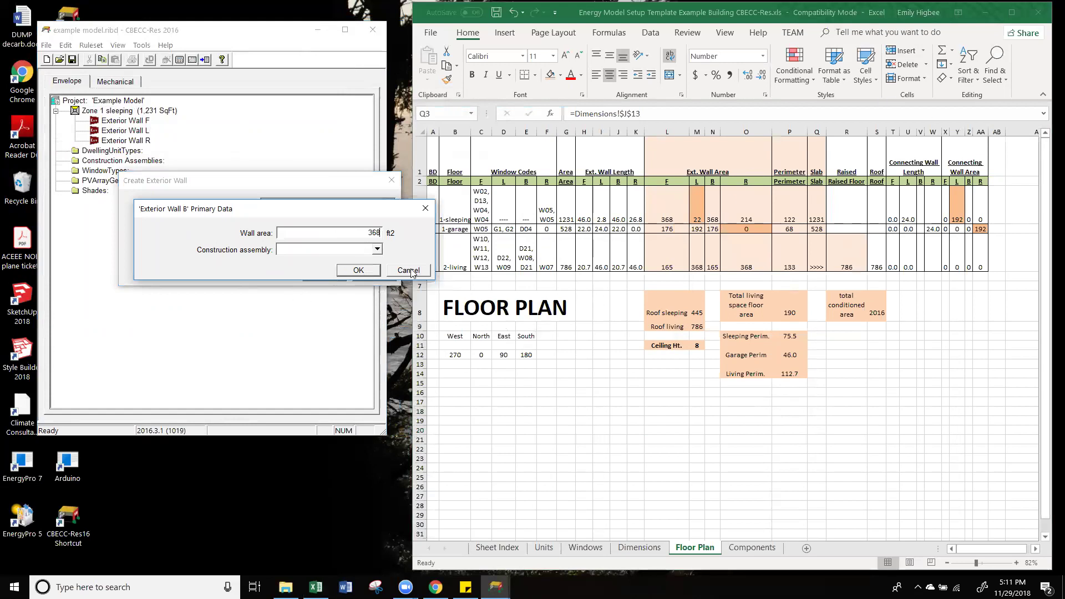
pyautogui.click(363, 271)
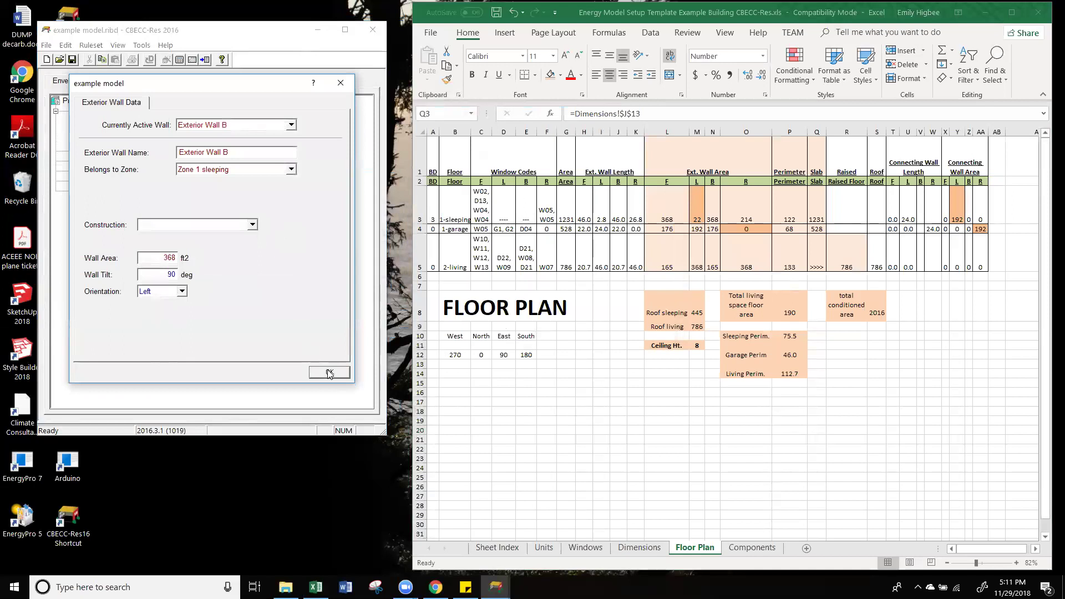
pyautogui.click(328, 370)
# Step: Change Exterior Wall R's wall area to 214 ft²
pyautogui.doubleClick(141, 142)
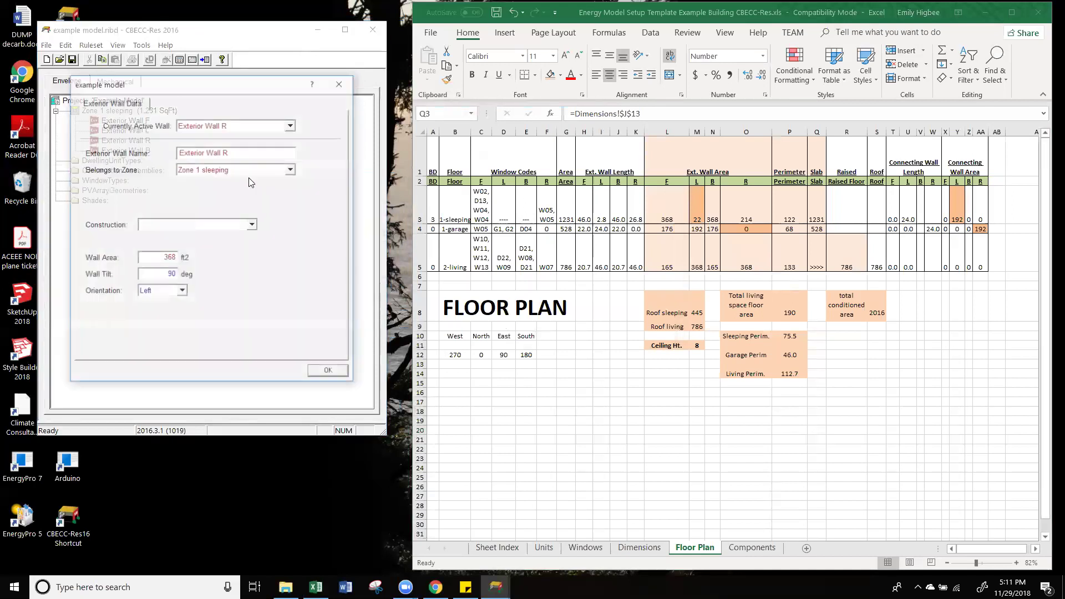
pyautogui.doubleClick(162, 256)
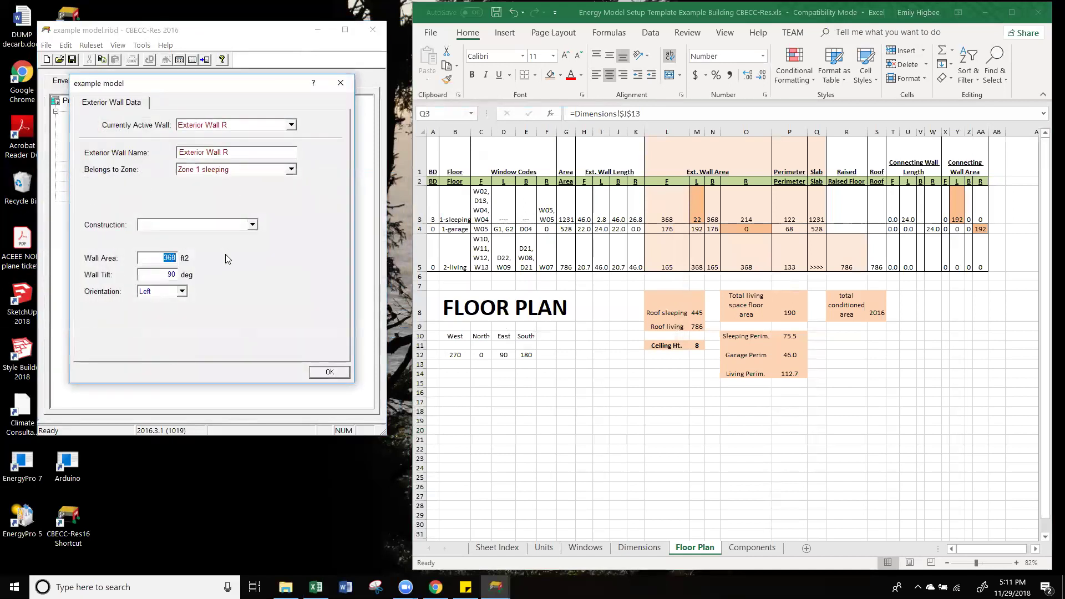
pyautogui.write('214')
pyautogui.click(330, 372)
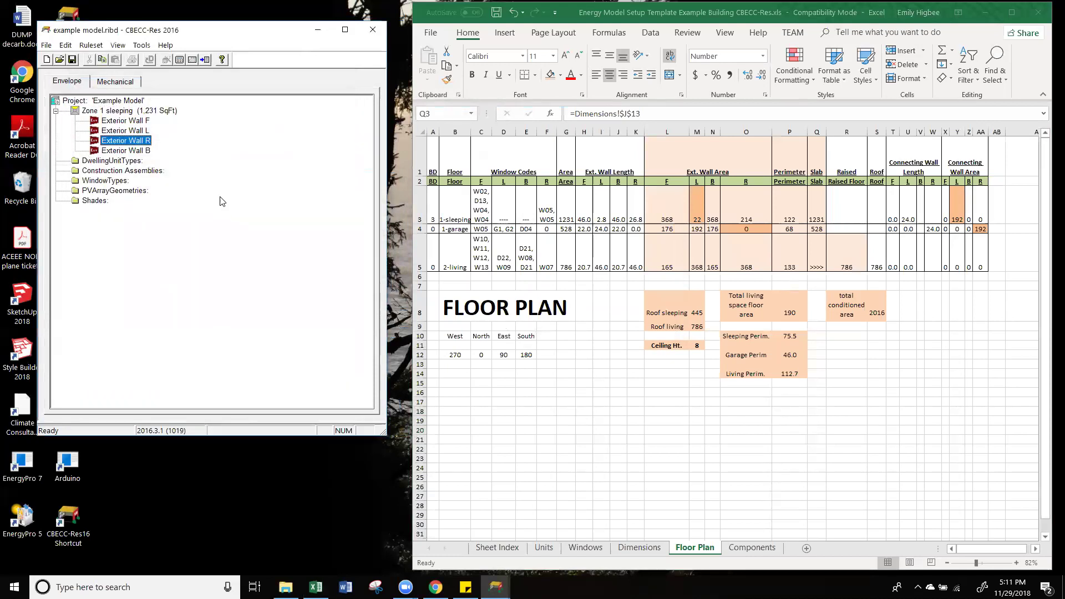
# Step: Save the project as example model.ribd16 after dismissing the file extension warning
pyautogui.click(140, 150)
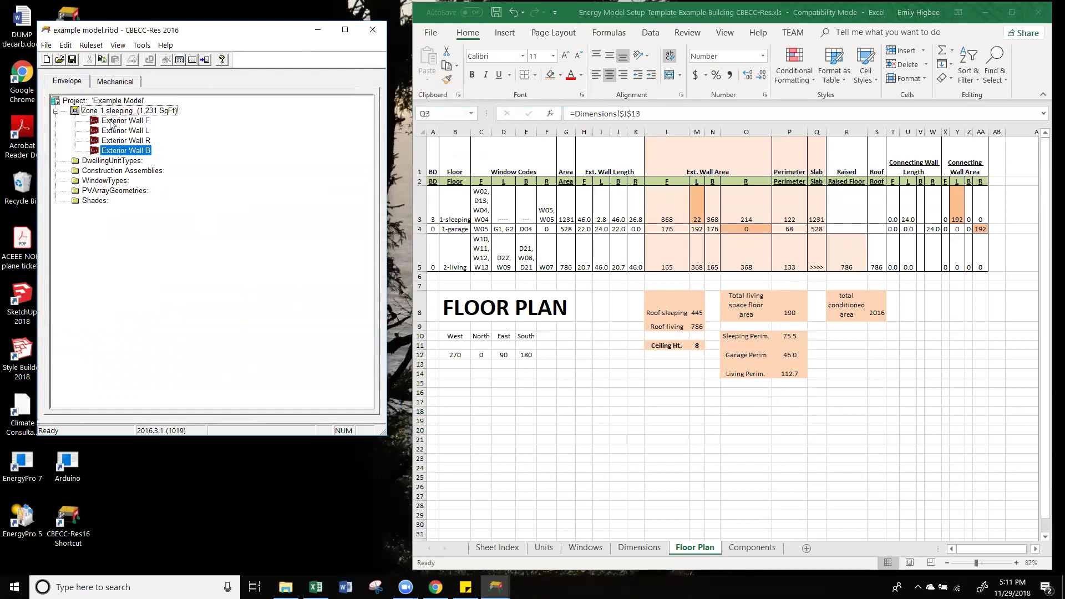
pyautogui.click(72, 60)
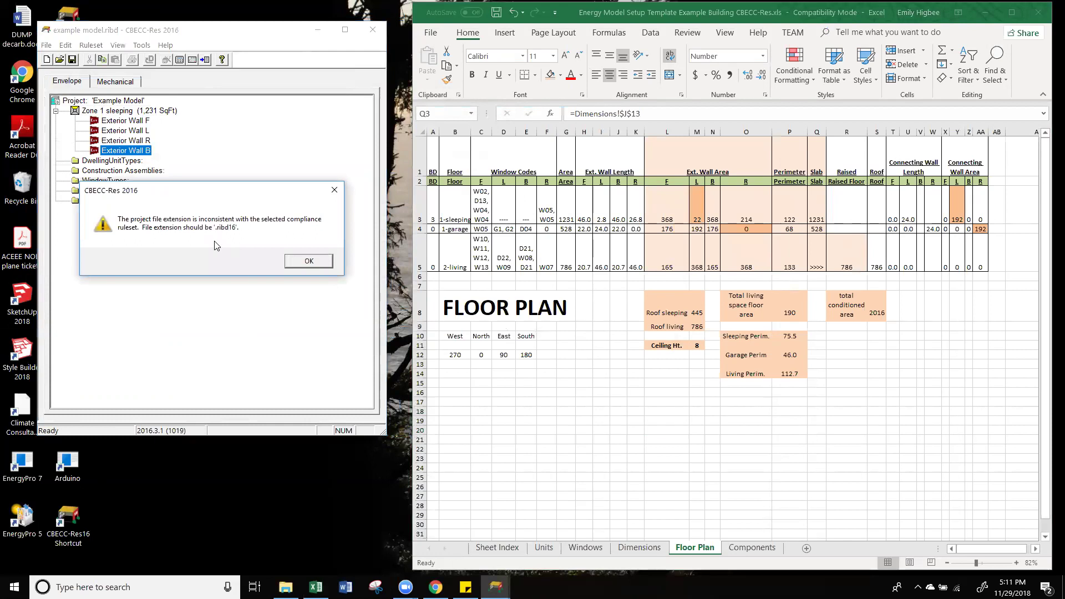
pyautogui.click(294, 261)
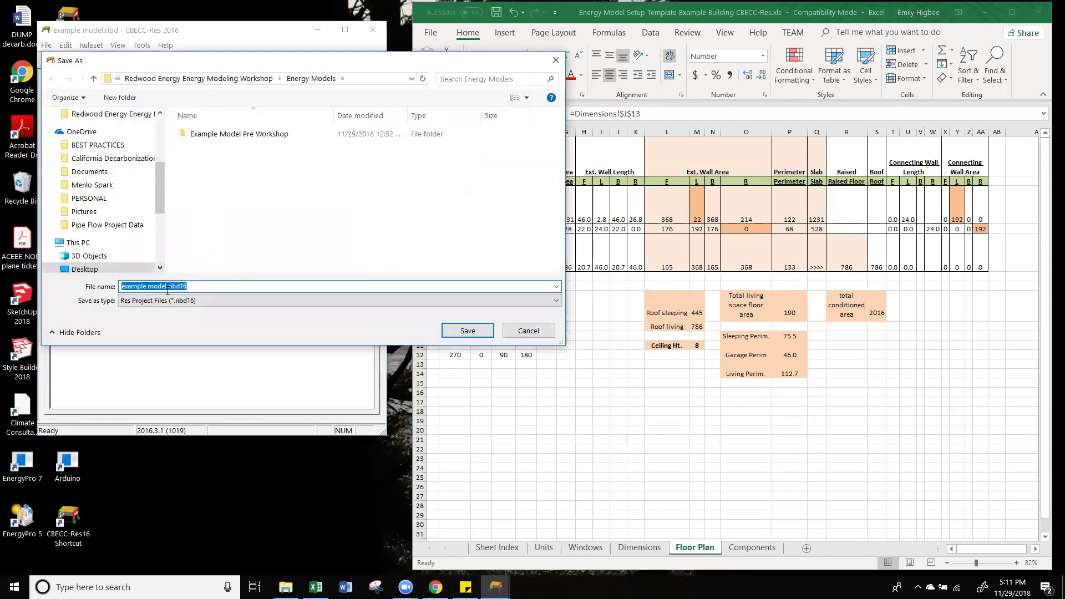
pyautogui.click(225, 286)
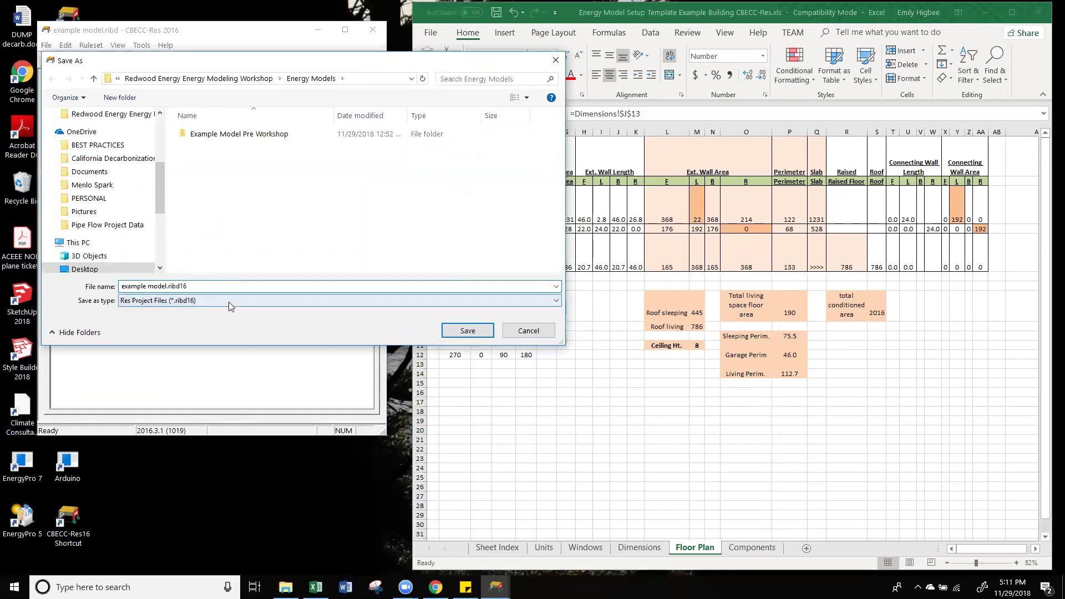
pyautogui.click(467, 331)
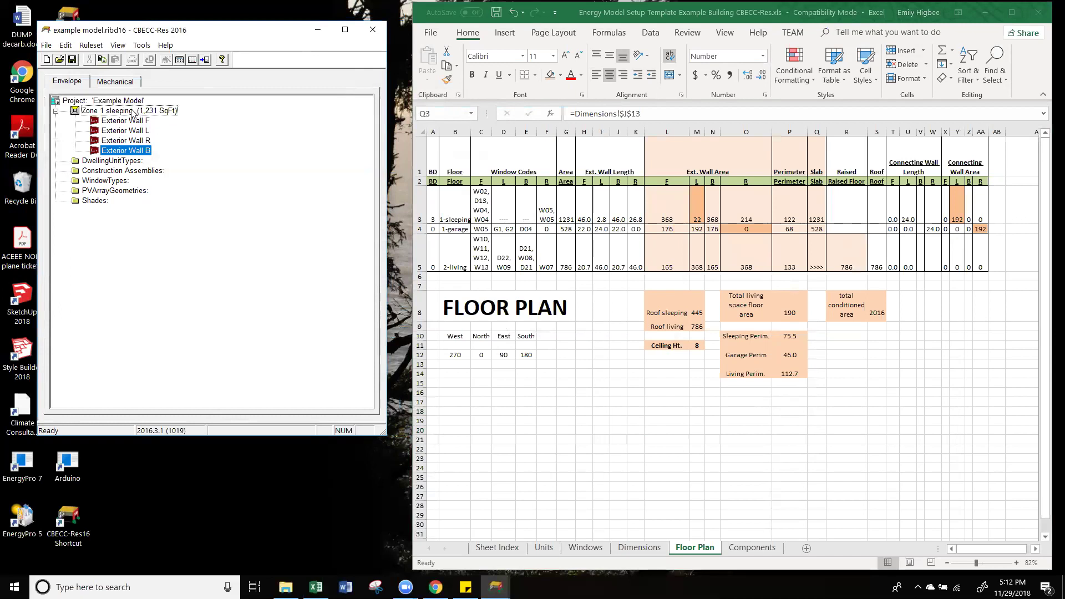
# Step: Create Slab On Grade 1 under Zone 1 sleeping
pyautogui.rightClick(132, 113)
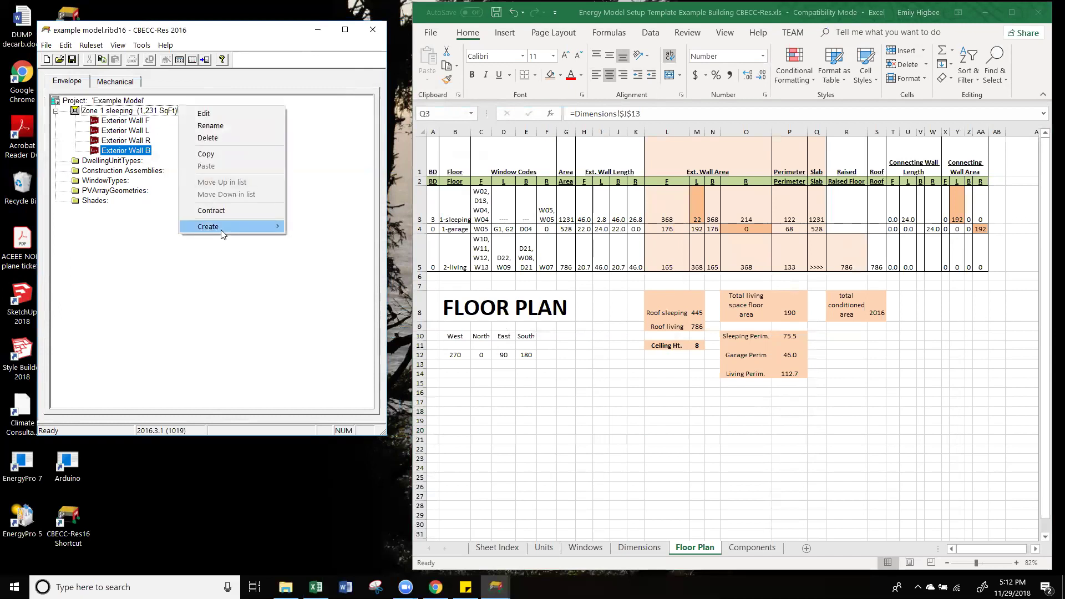
pyautogui.moveTo(221, 230)
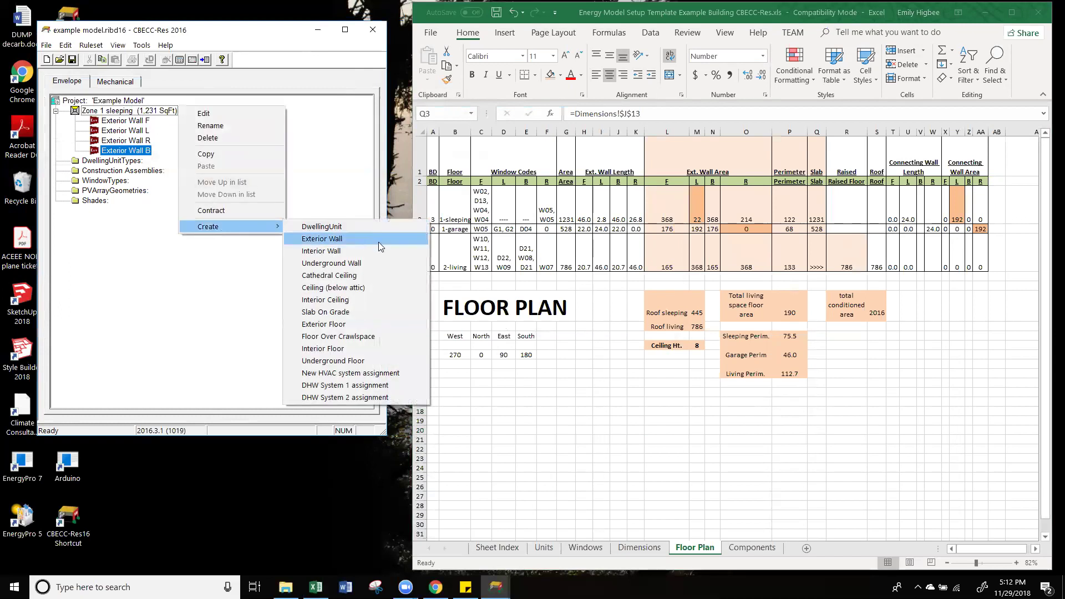
pyautogui.click(378, 317)
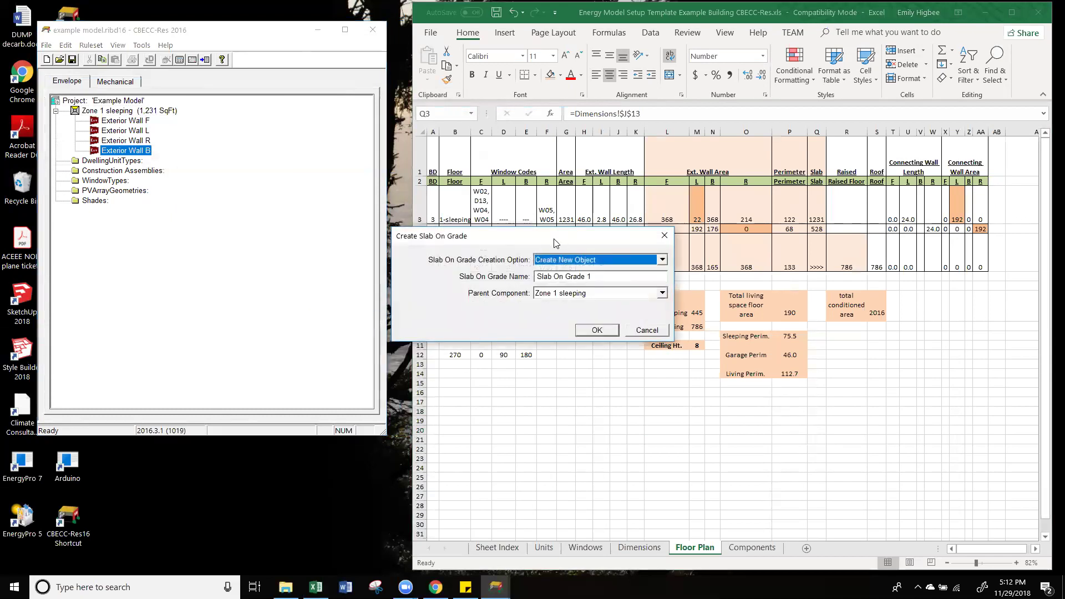
pyautogui.moveTo(556, 243); pyautogui.dragTo(287, 227)
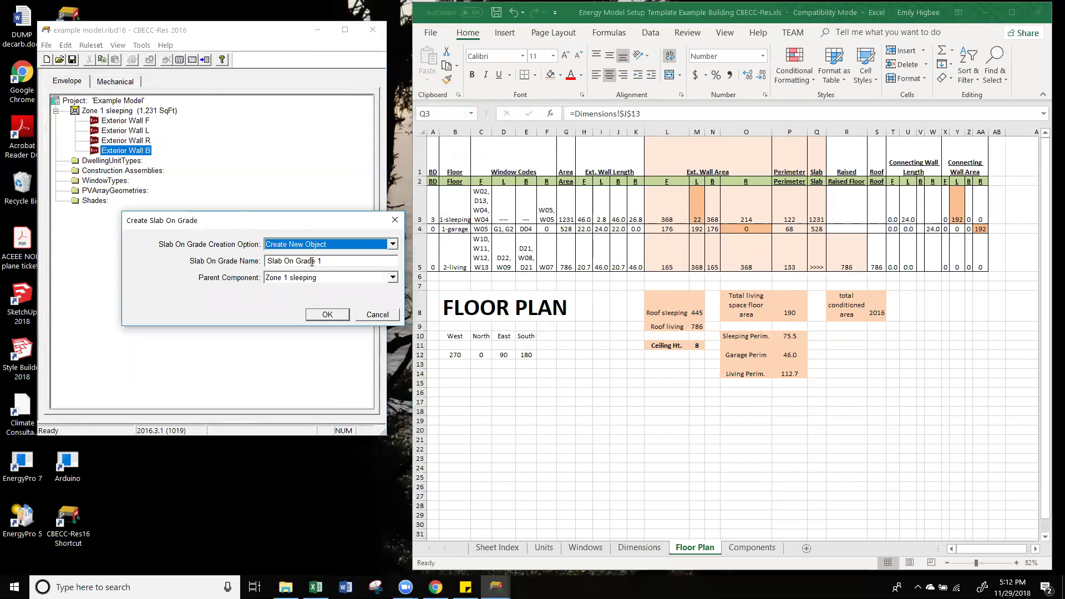
pyautogui.click(355, 262)
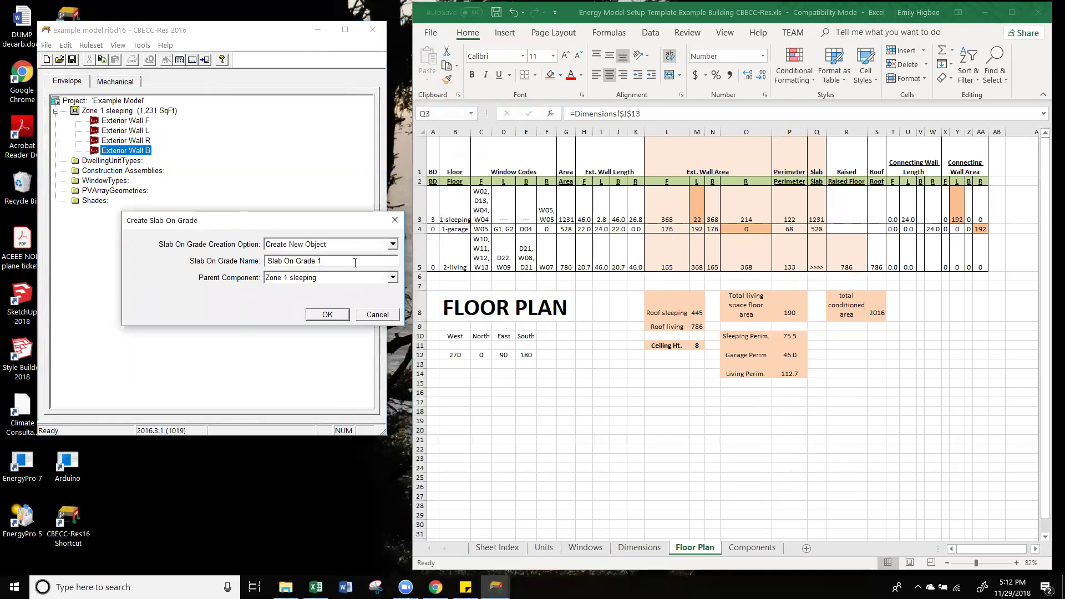
pyautogui.click(340, 315)
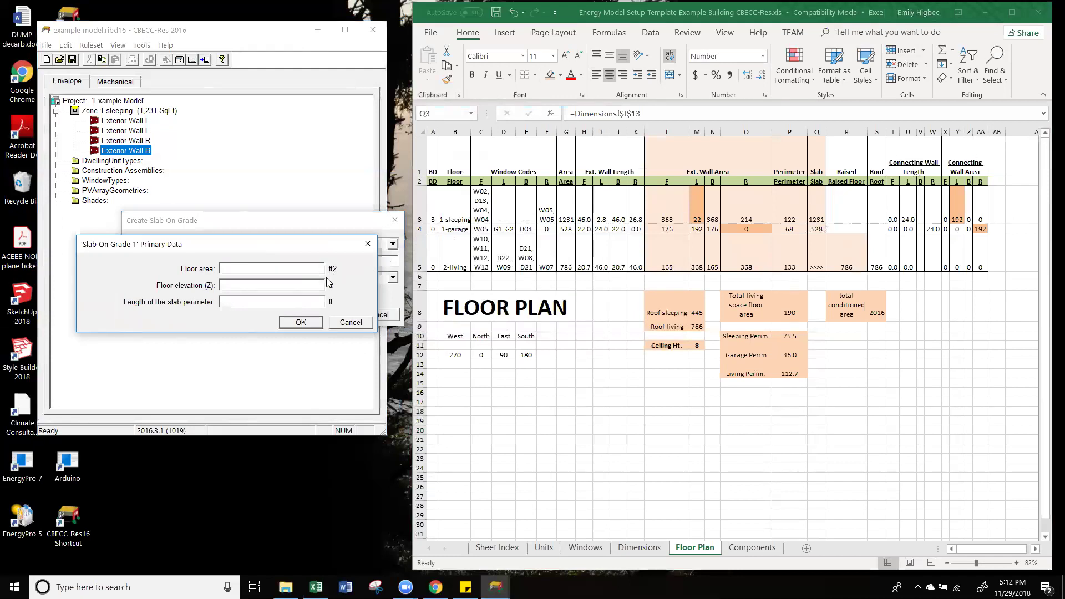
# Step: Give the slab 1231 ft² area, 0 elevation, 122 ft perimeter and R-5, 8-inch edge insulation
pyautogui.write('1231')
pyautogui.click(316, 285)
pyautogui.write('0')
pyautogui.click(303, 303)
pyautogui.write('122')
pyautogui.click(300, 322)
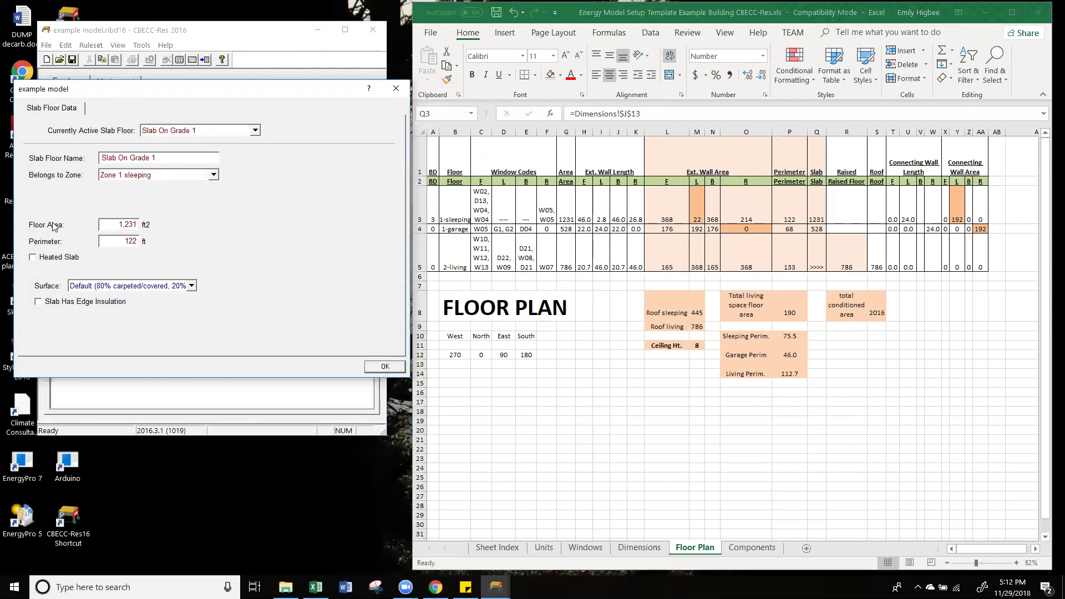
pyautogui.click(42, 304)
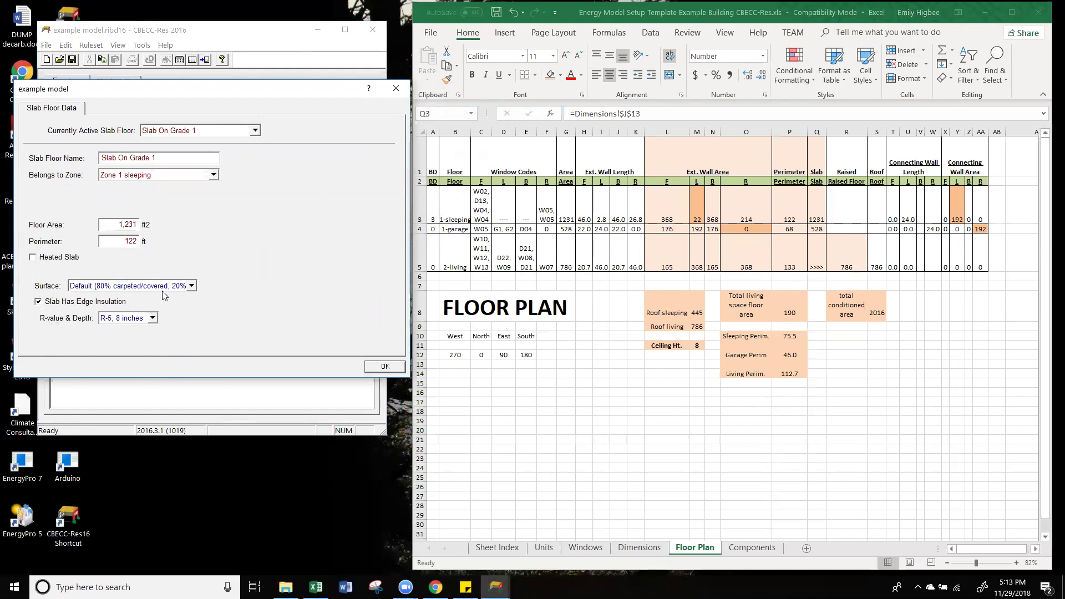
pyautogui.click(388, 367)
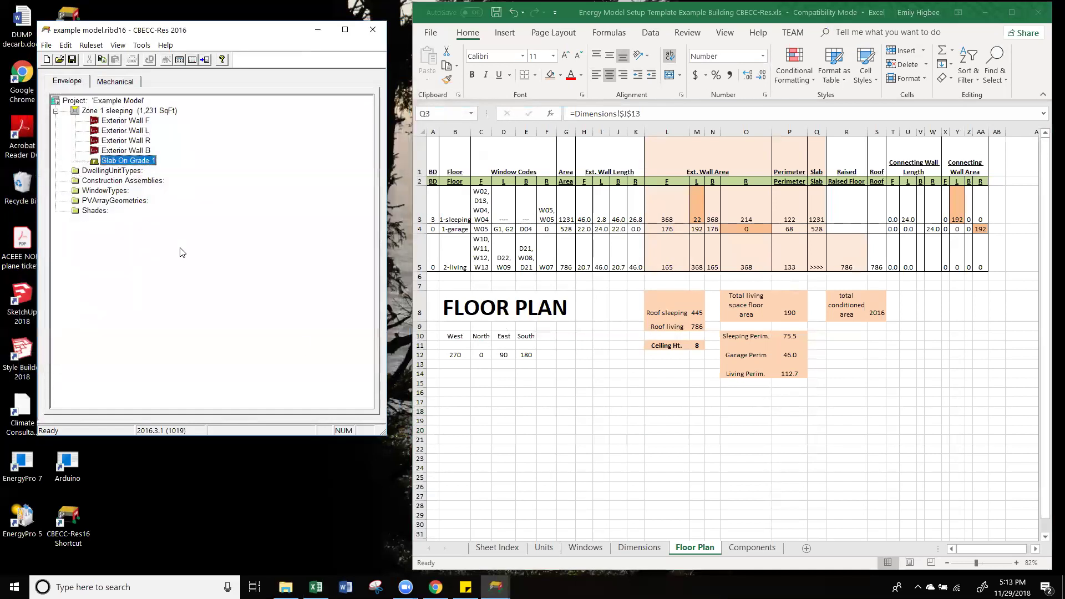
# Step: Create Interior Floor 1 under Zone 1 sleeping, entering floor area 1231 and elevation 9
pyautogui.click(137, 114)
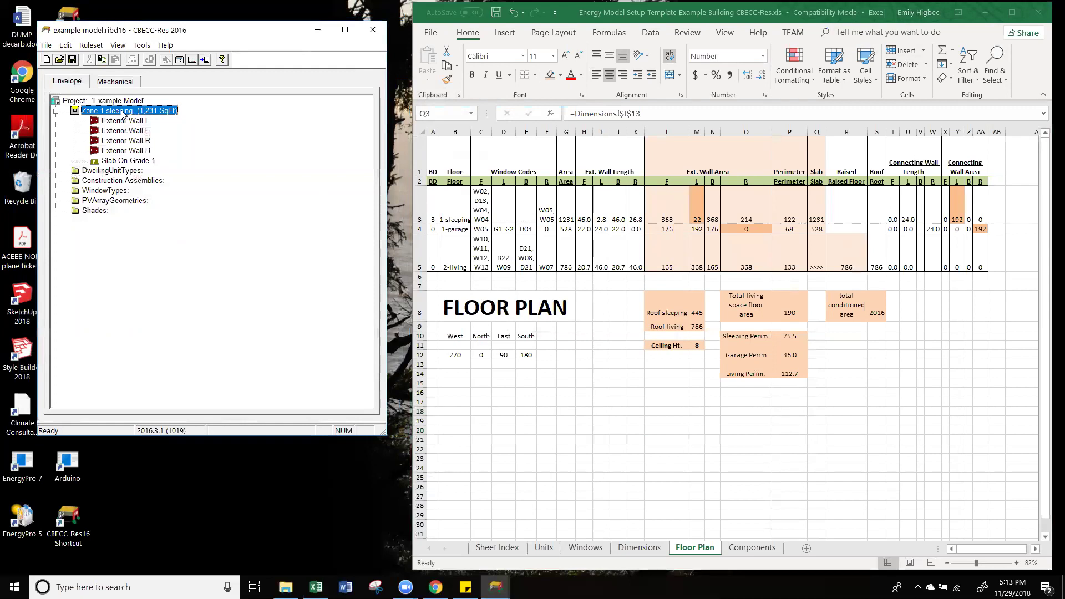
pyautogui.rightClick(123, 113)
pyautogui.moveTo(209, 230)
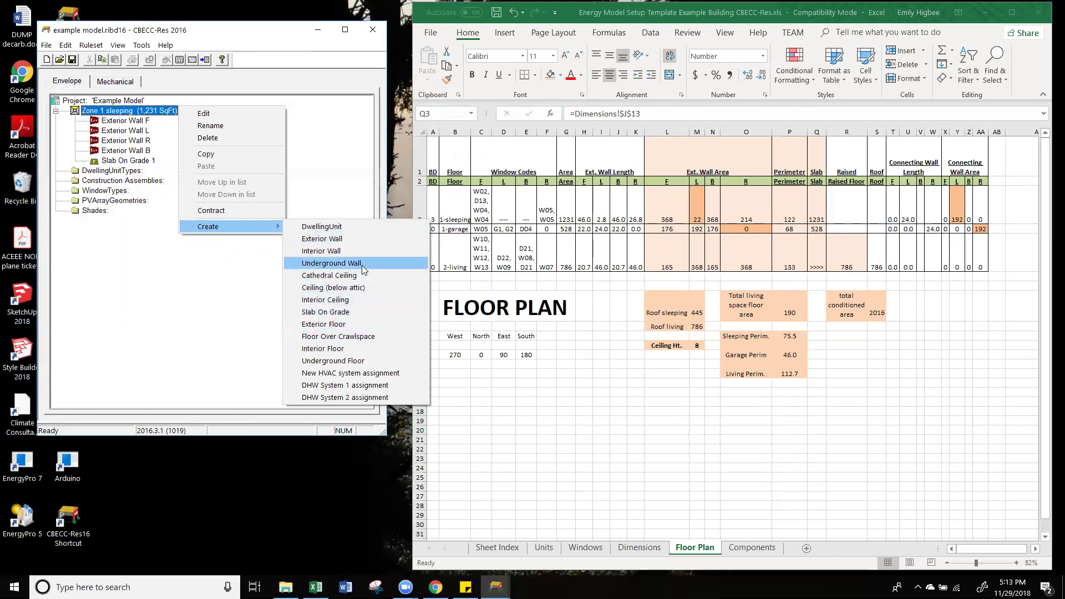
pyautogui.click(331, 350)
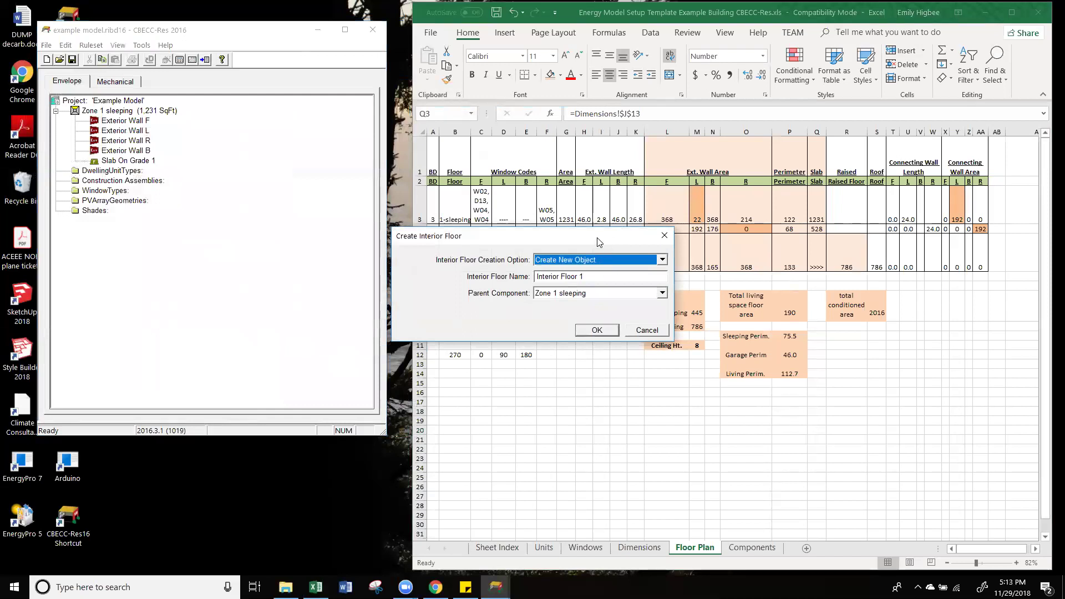
pyautogui.moveTo(597, 239); pyautogui.dragTo(283, 198)
pyautogui.click(306, 235)
pyautogui.click(282, 291)
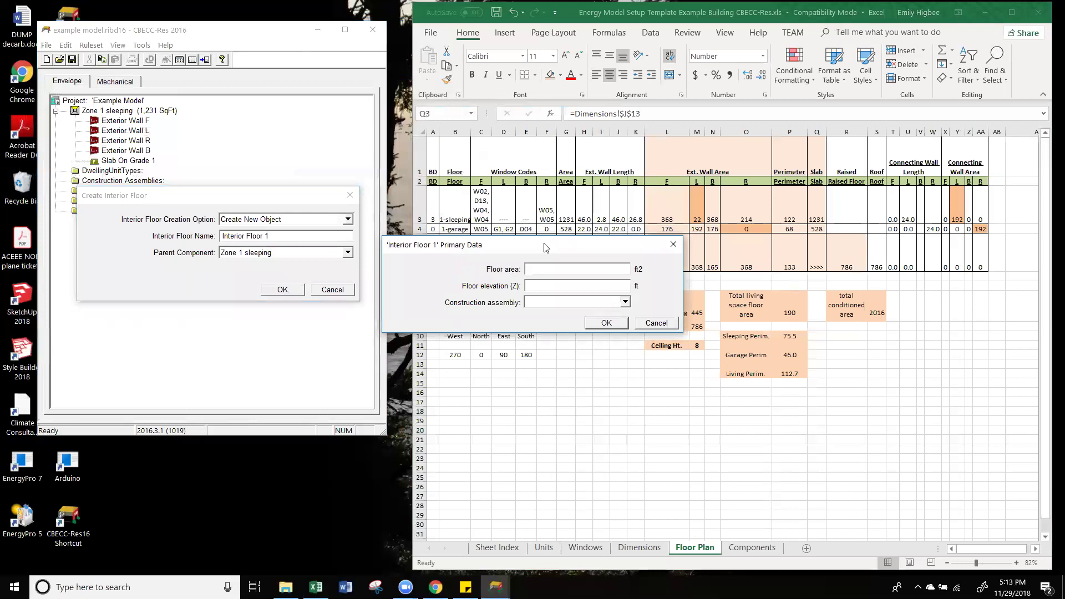
pyautogui.moveTo(547, 248); pyautogui.dragTo(255, 209)
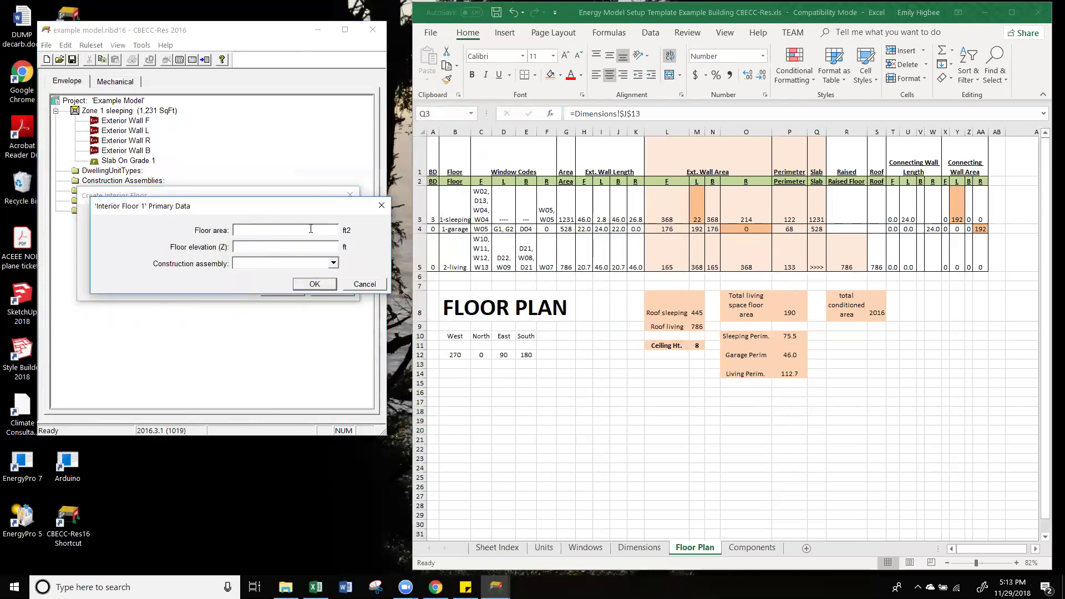
pyautogui.write('1231')
pyautogui.press('Tab')
pyautogui.write('9')
pyautogui.click(327, 288)
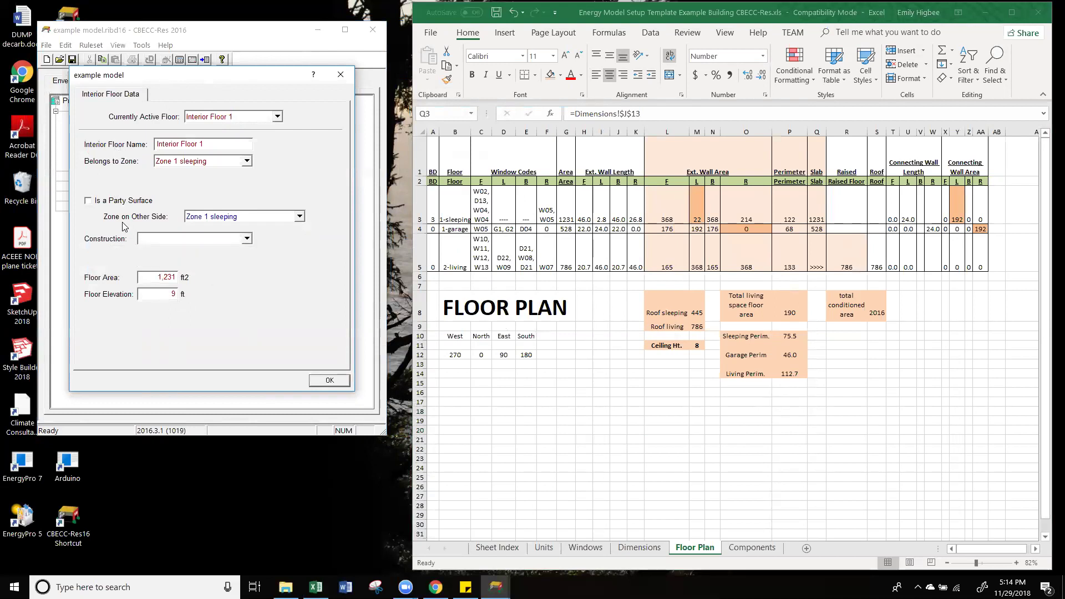
# Step: Set Interior Floor 1's Zone on Other Side to Zone 1 sleeping and confirm
pyautogui.click(259, 218)
pyautogui.click(259, 218)
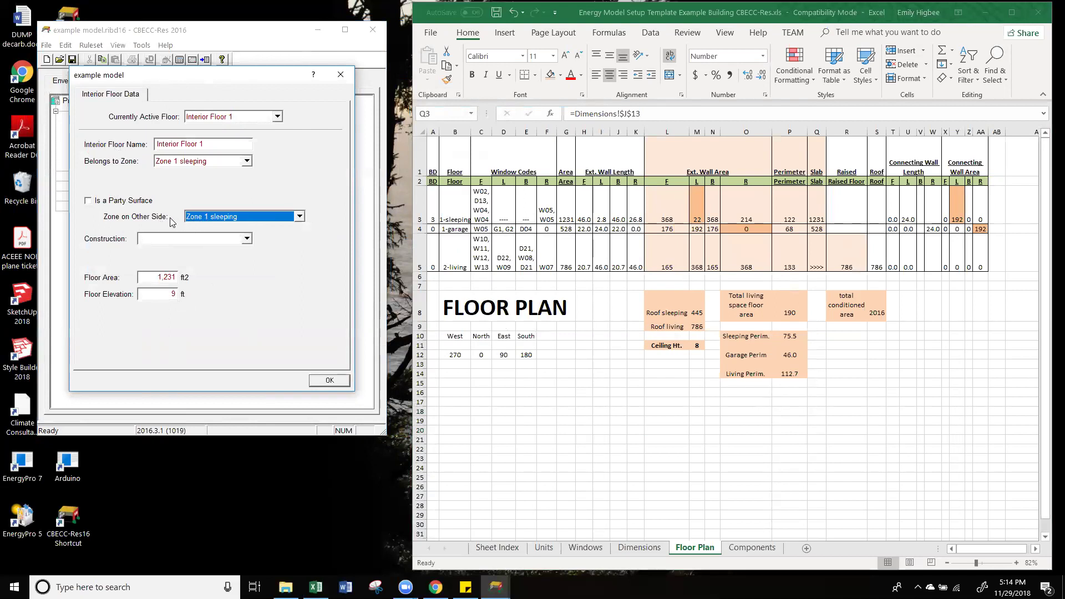
pyautogui.click(223, 216)
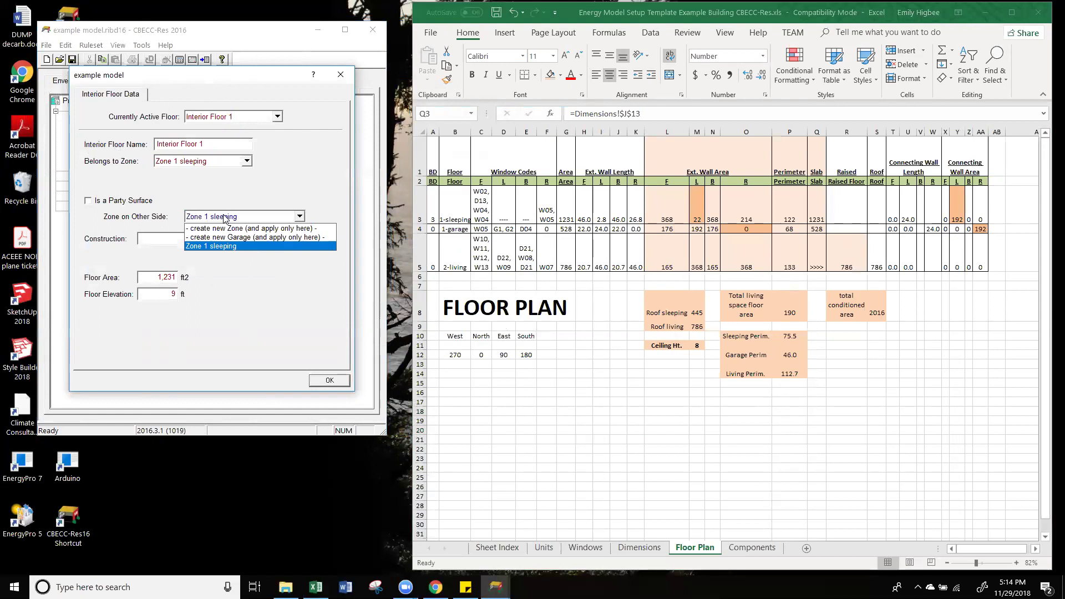
pyautogui.click(233, 250)
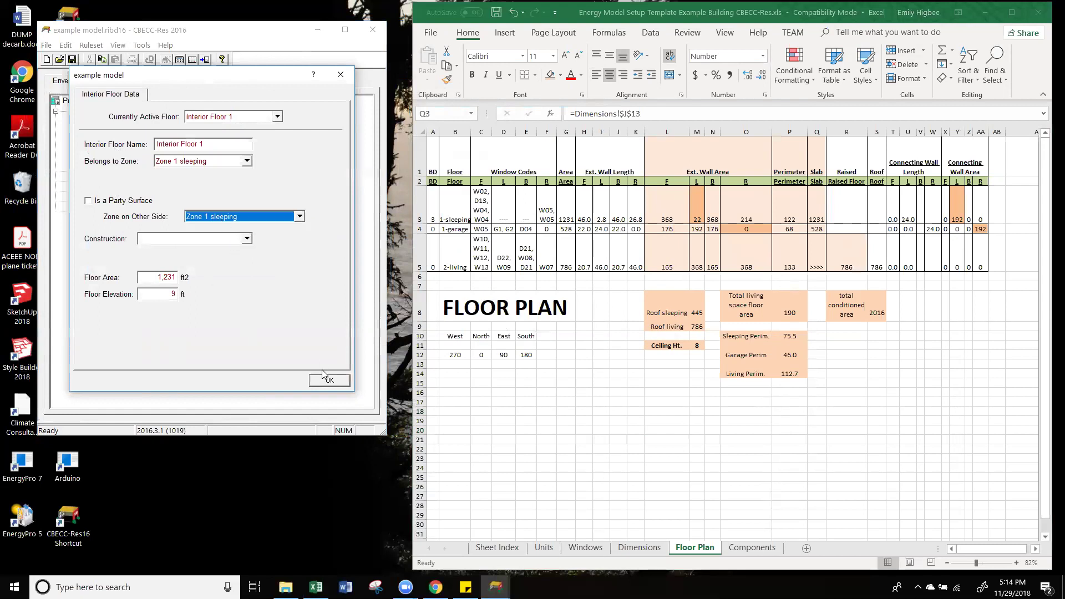
pyautogui.click(340, 386)
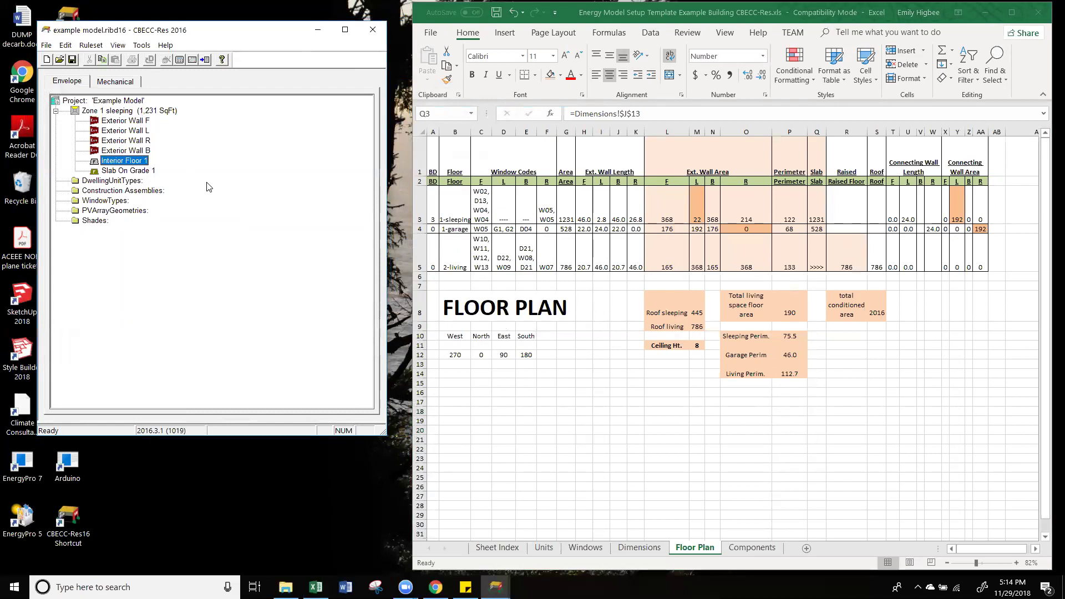
# Step: From Exterior Wall F's data, create a new exterior wall construction assembly named Wall
pyautogui.doubleClick(137, 121)
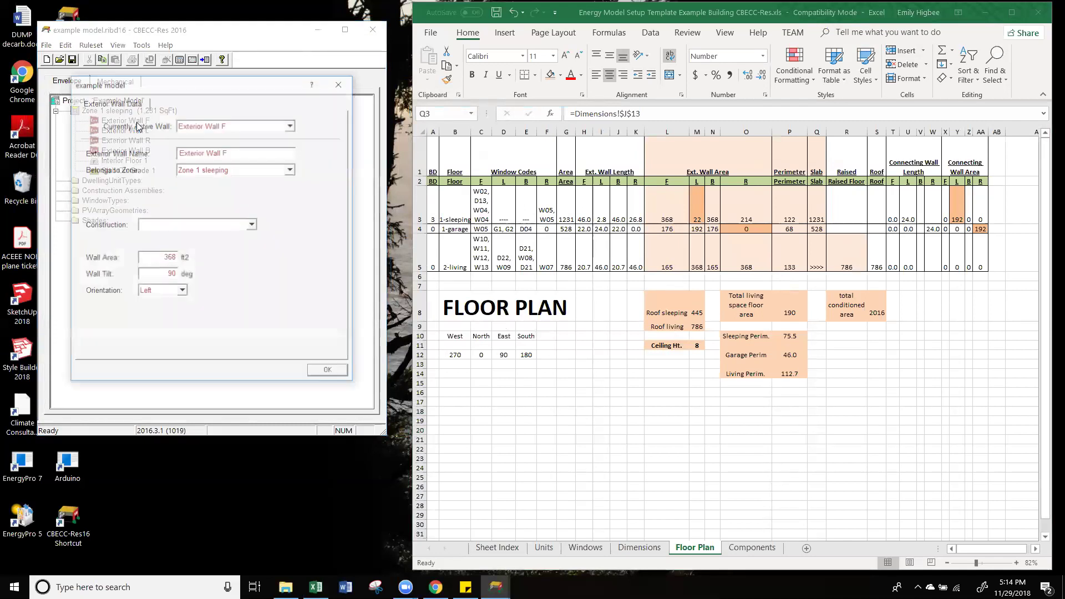
pyautogui.moveTo(295, 85); pyautogui.dragTo(355, 79)
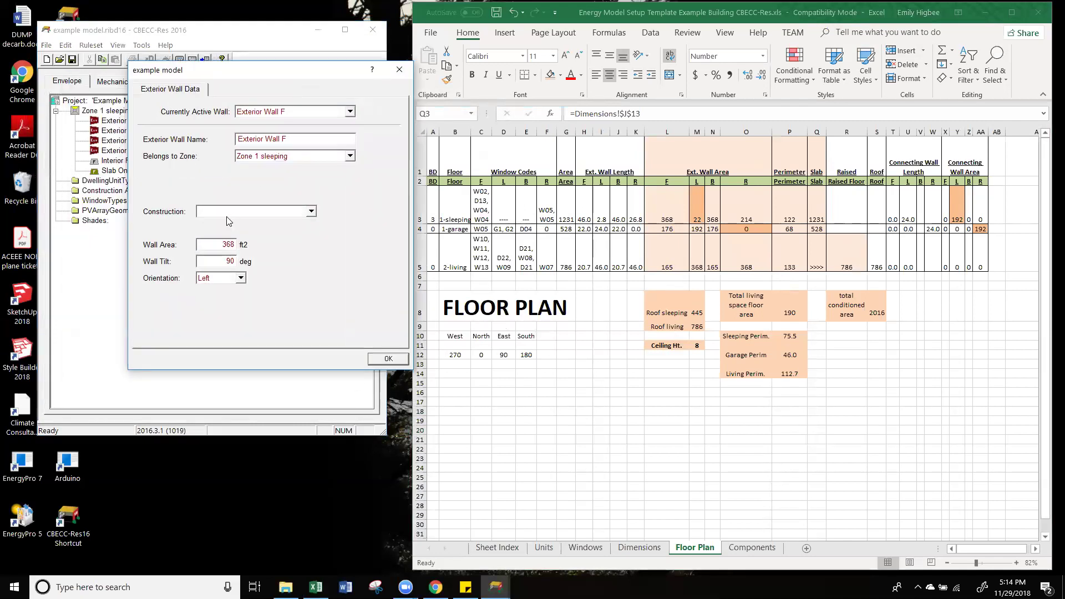
pyautogui.moveTo(270, 82); pyautogui.dragTo(298, 80)
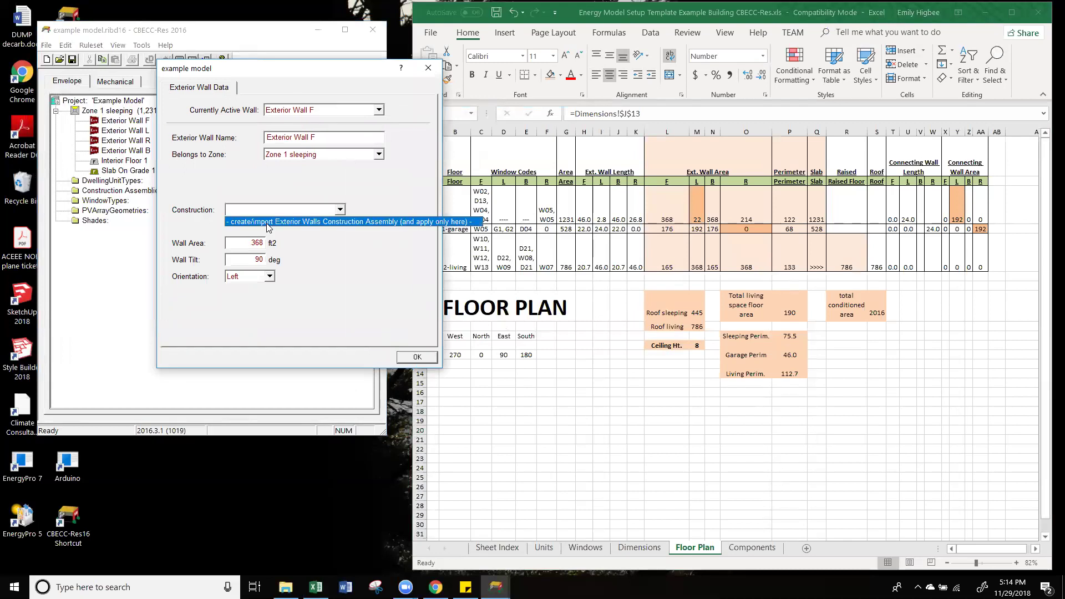
pyautogui.click(267, 222)
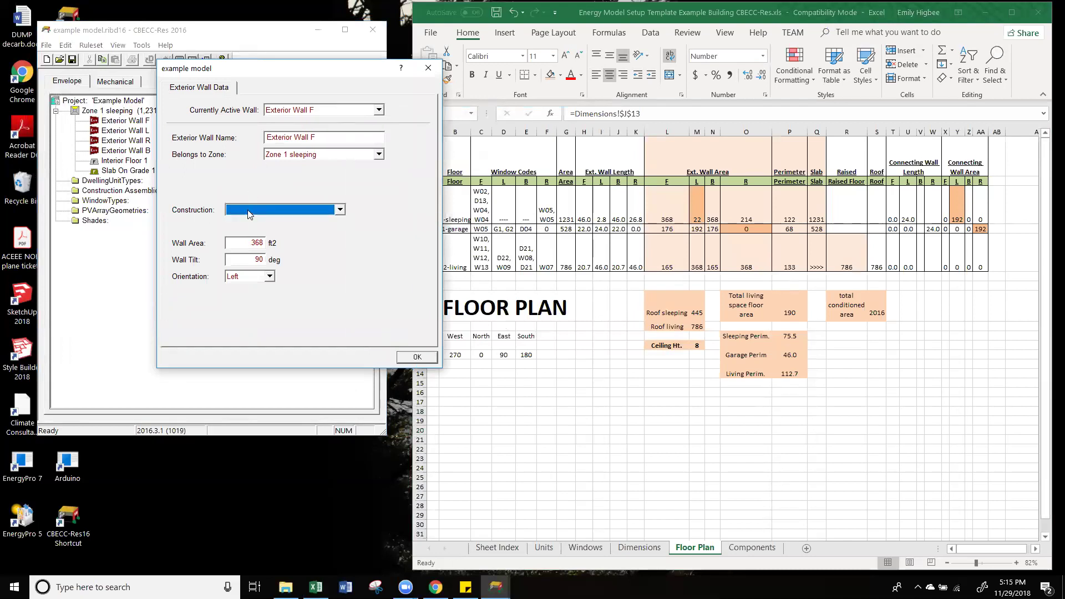
pyautogui.click(249, 214)
pyautogui.click(261, 222)
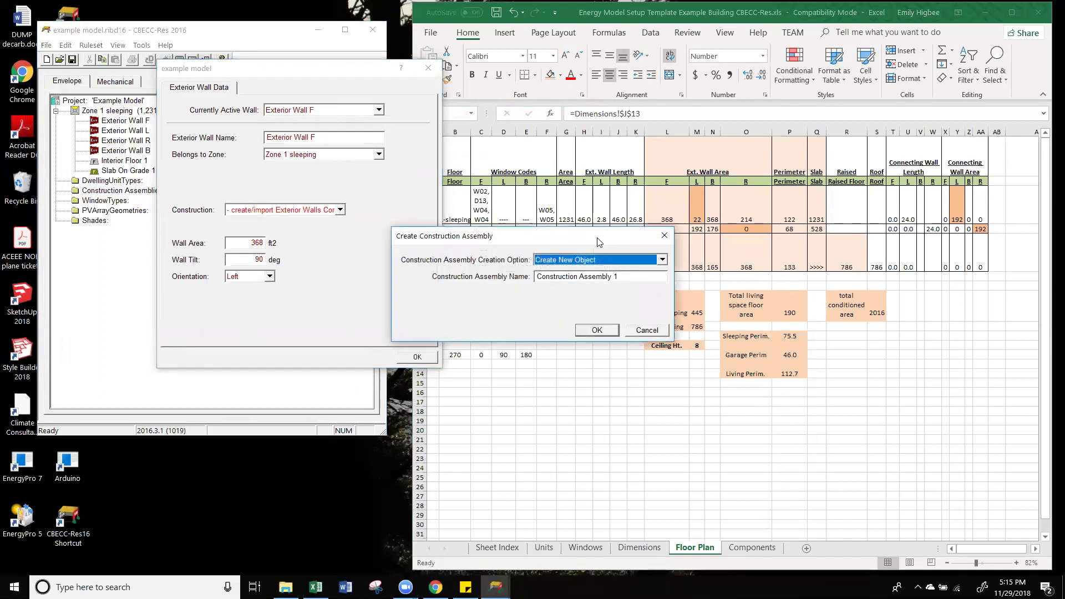
pyautogui.moveTo(600, 243); pyautogui.dragTo(334, 254)
pyautogui.click(358, 287)
pyautogui.moveTo(369, 292); pyautogui.dragTo(271, 290)
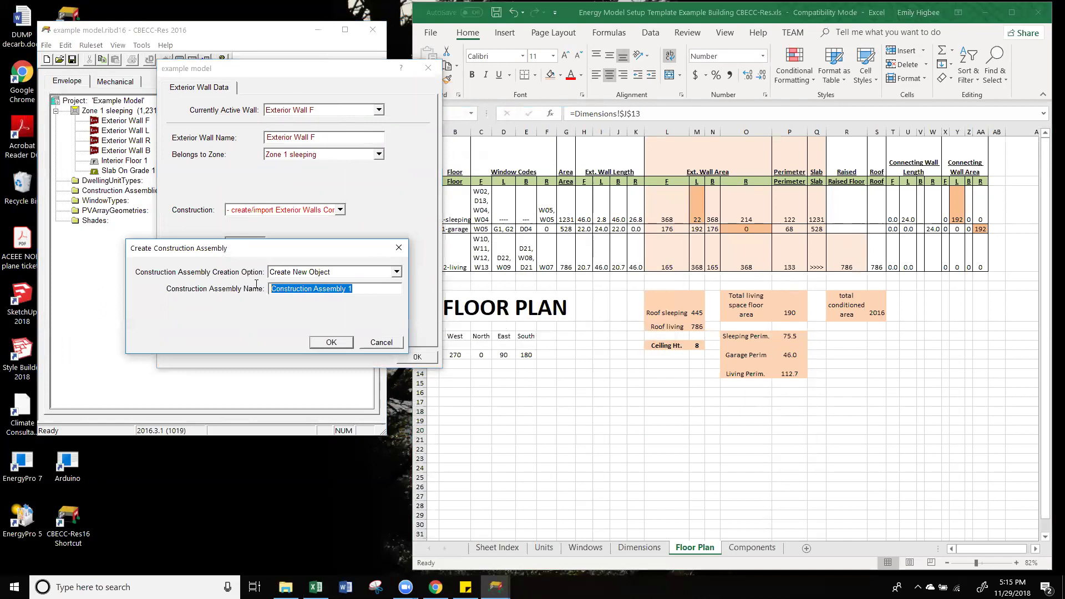
pyautogui.write('Wall')
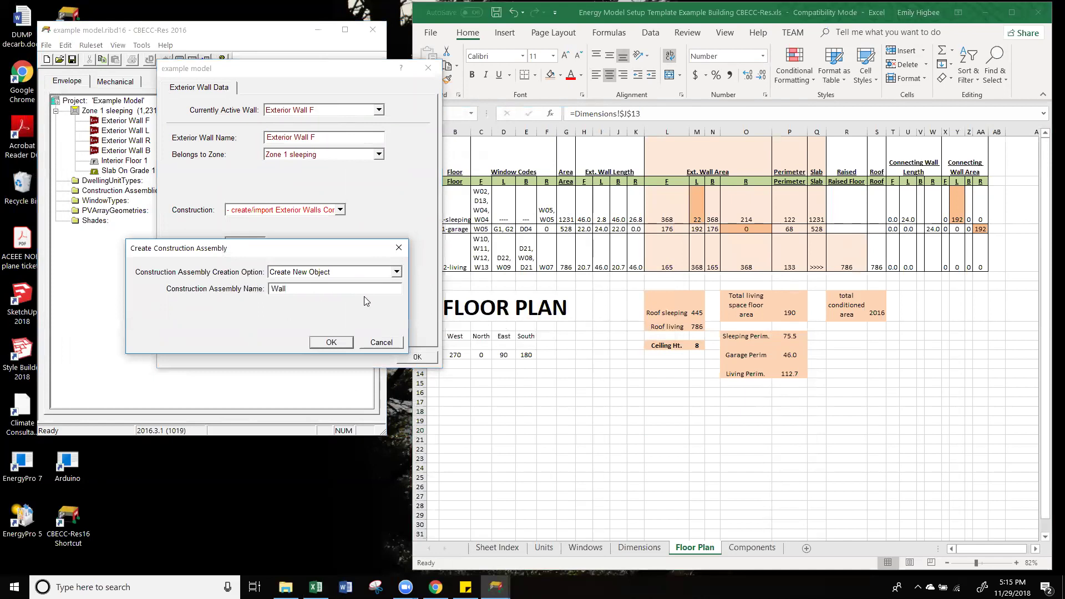
pyautogui.click(331, 342)
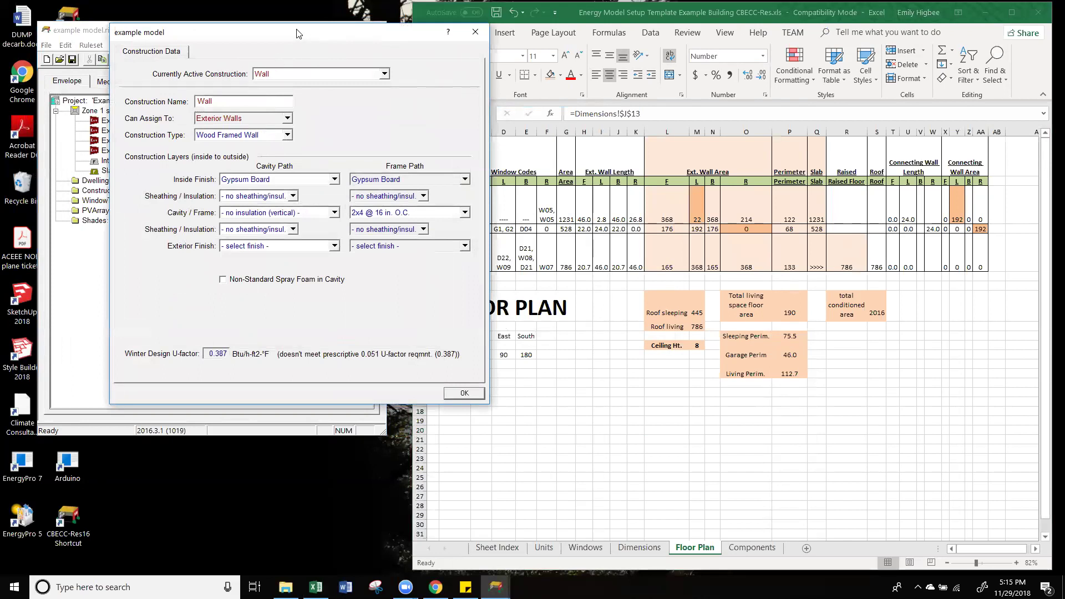
# Step: Check the wall specification in cell B2 of the Components sheet
pyautogui.moveTo(298, 34); pyautogui.dragTo(230, 37)
pyautogui.click(566, 361)
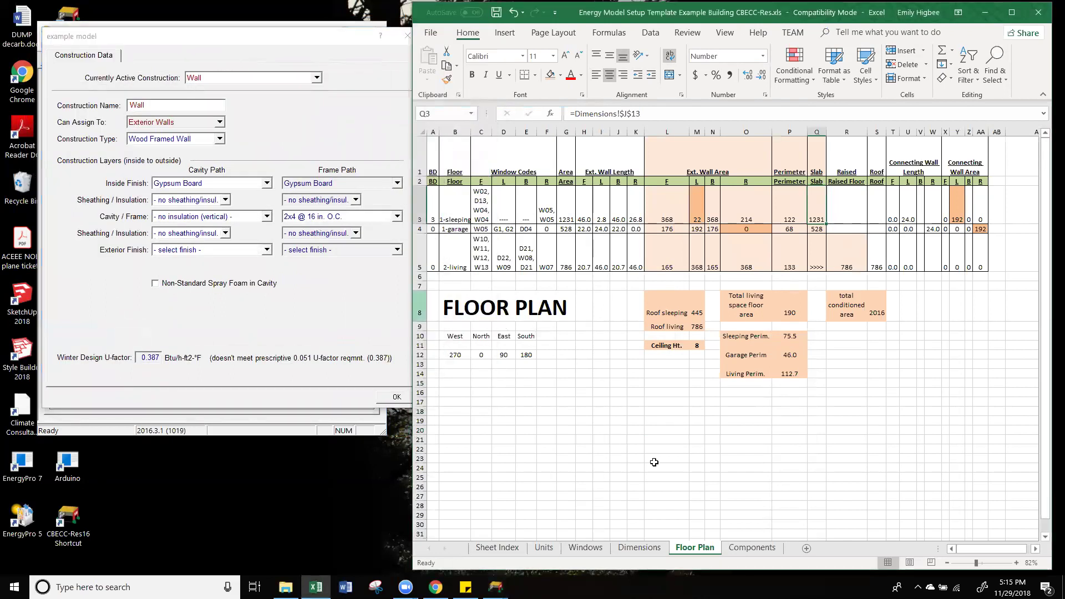
pyautogui.click(761, 549)
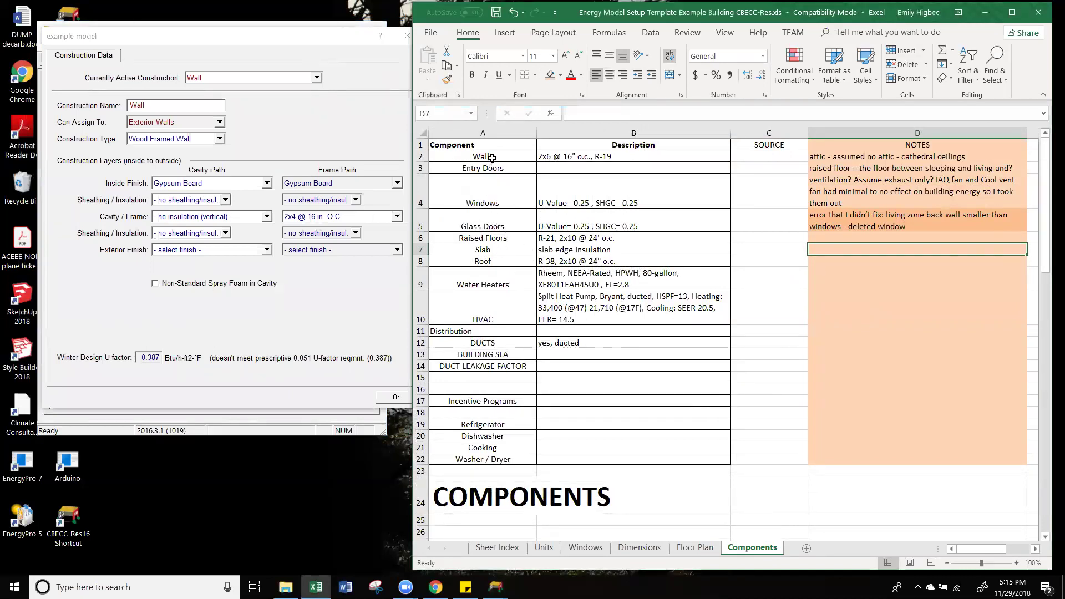
pyautogui.click(546, 157)
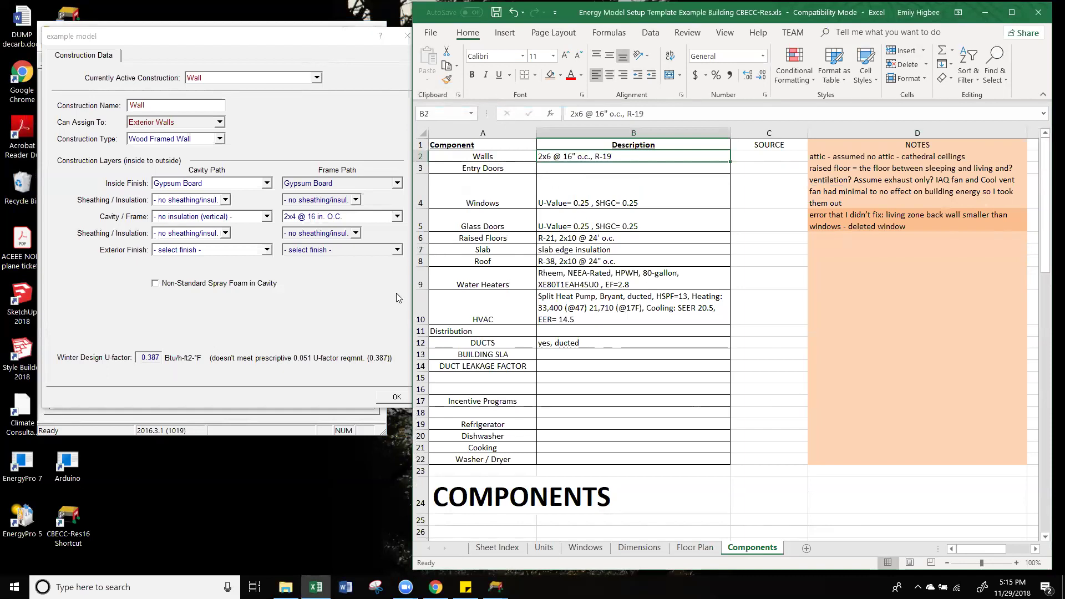
pyautogui.click(350, 326)
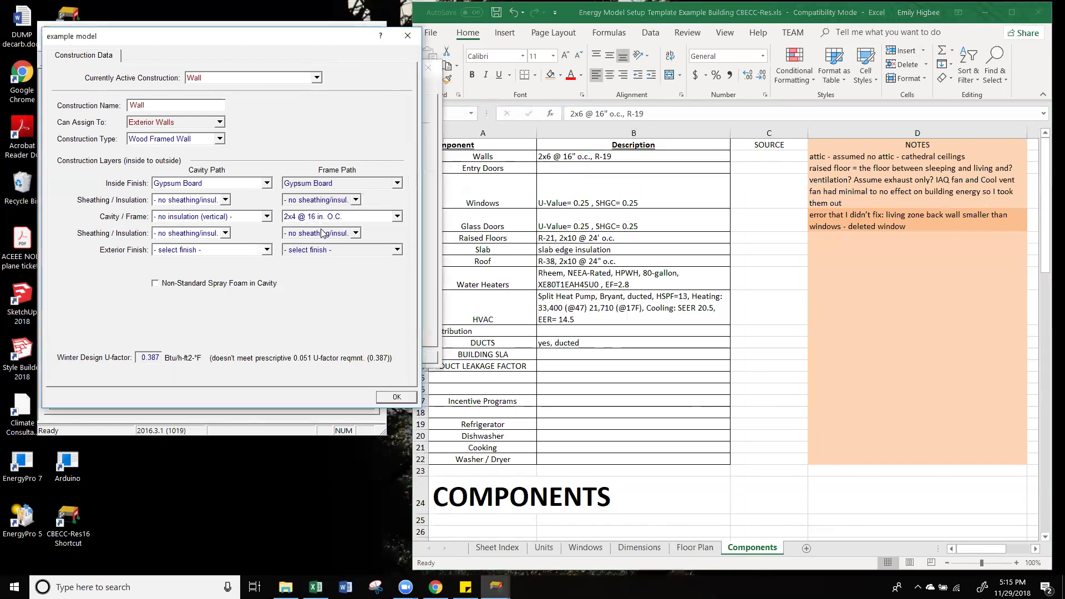
# Step: Set the Wall assembly to 2x6 @ 16 in. O.C. framing, R 19 cavity and 3 Coat Stucco finish
pyautogui.click(335, 217)
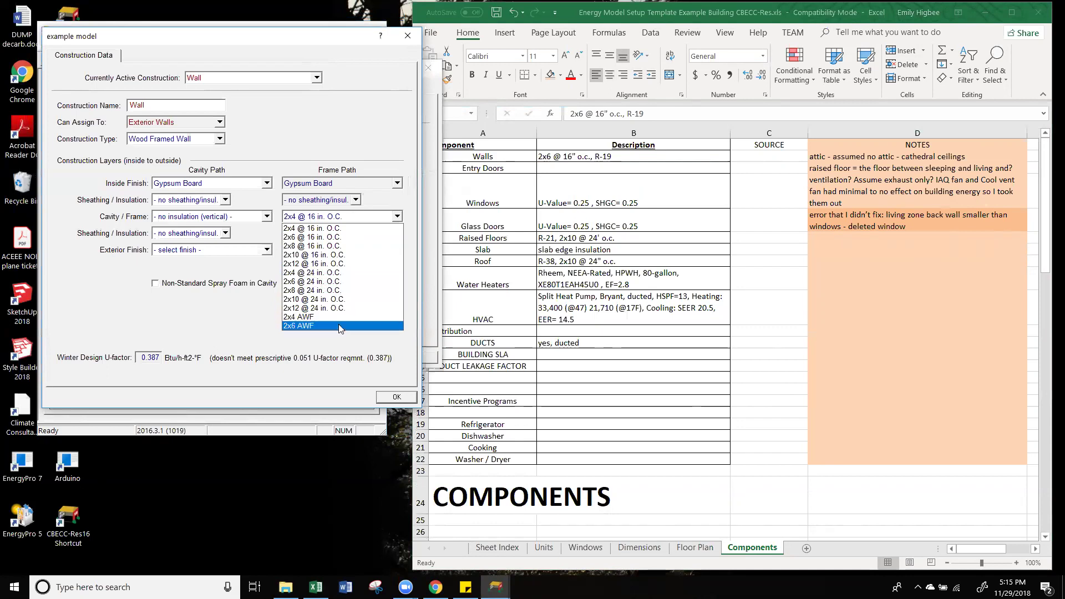
pyautogui.click(338, 240)
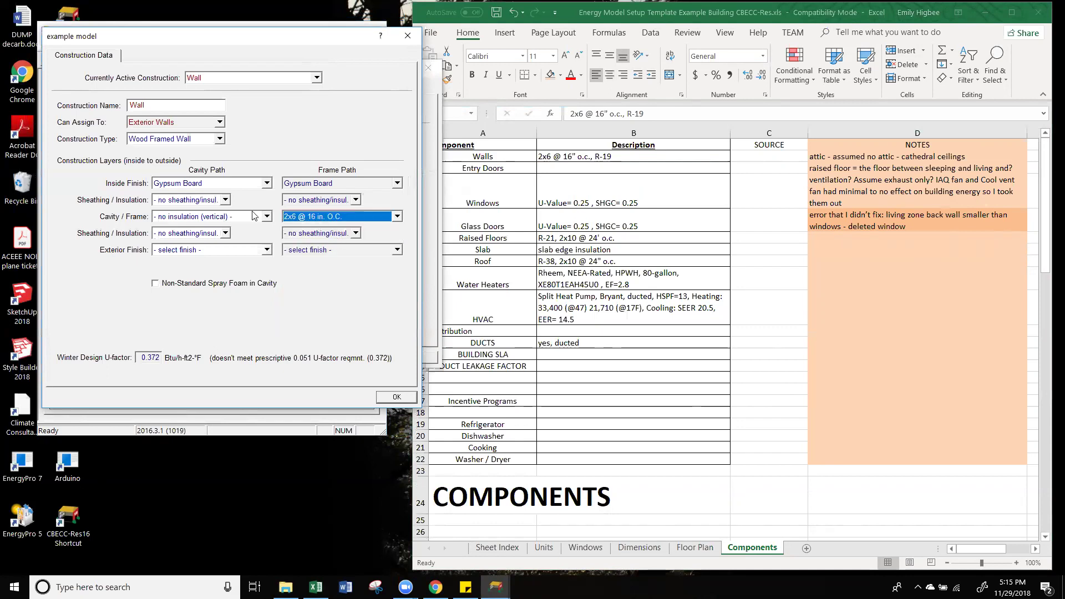
pyautogui.click(241, 217)
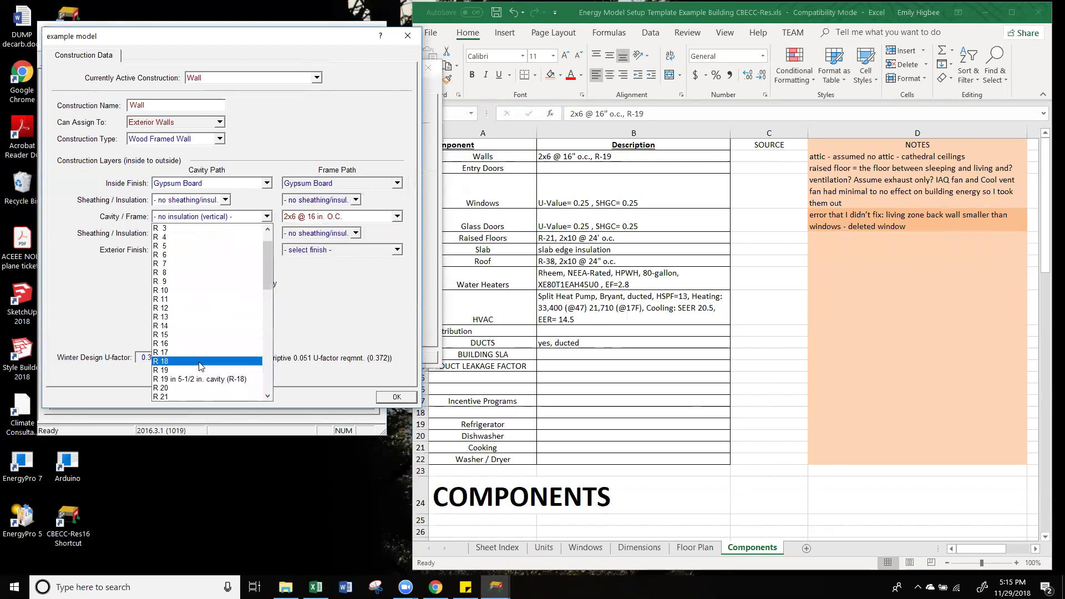
pyautogui.click(199, 396)
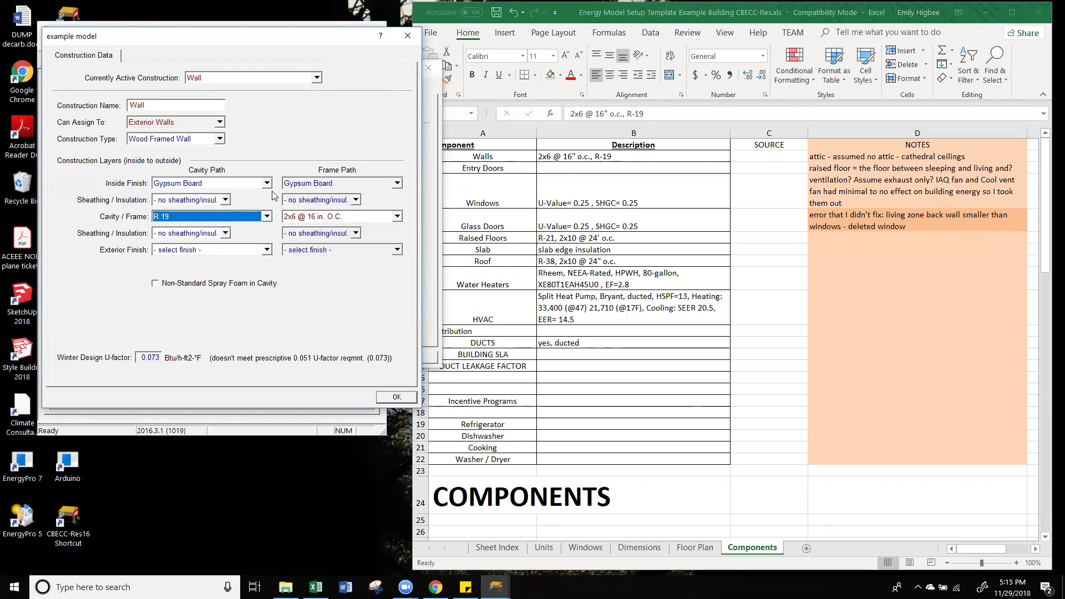
pyautogui.click(256, 250)
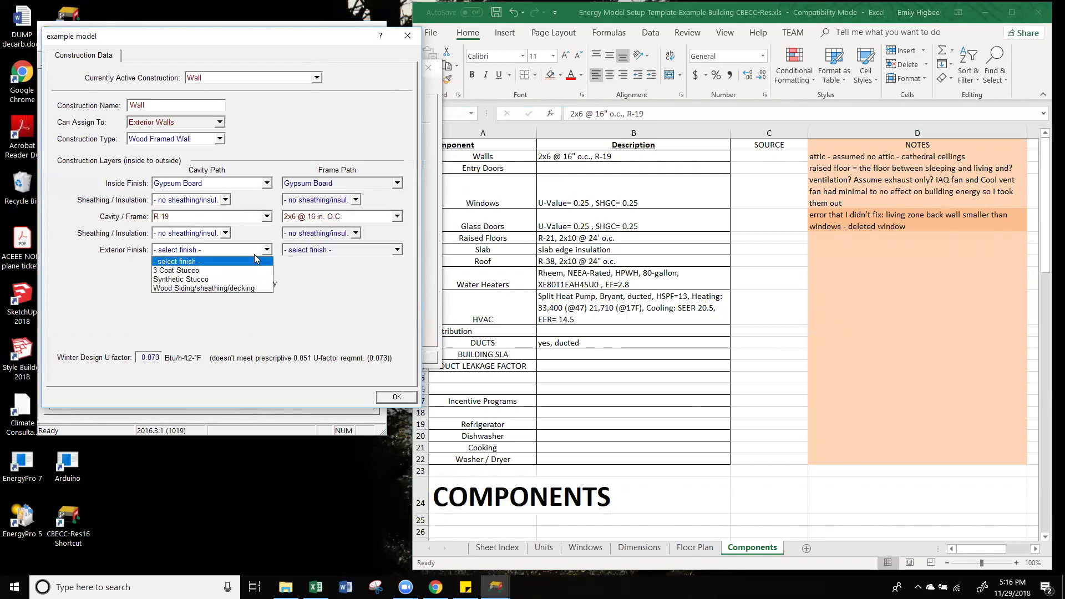
pyautogui.click(249, 270)
pyautogui.click(321, 251)
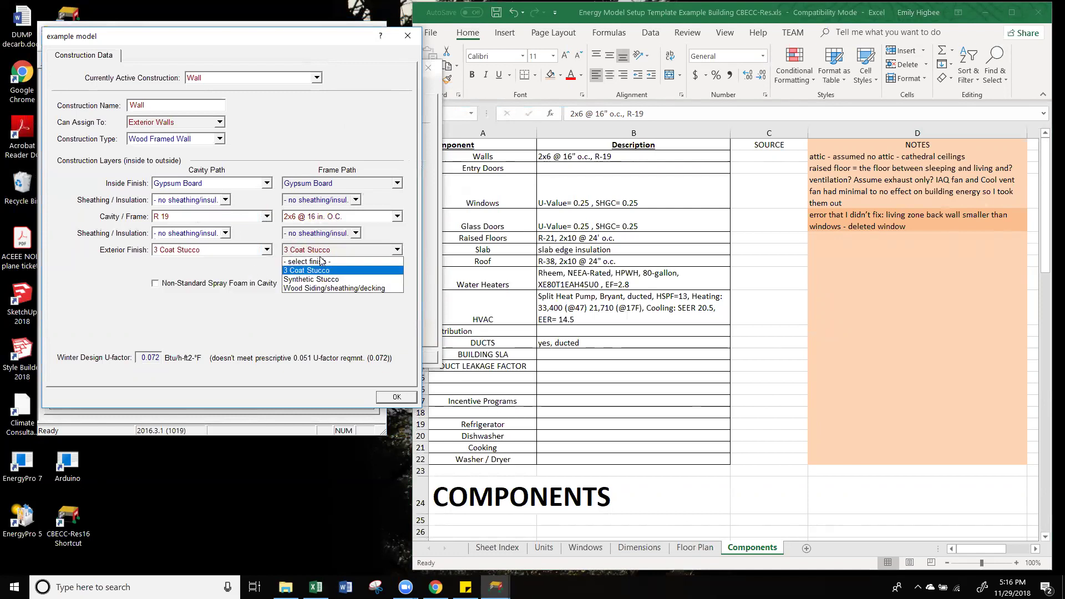
pyautogui.click(324, 272)
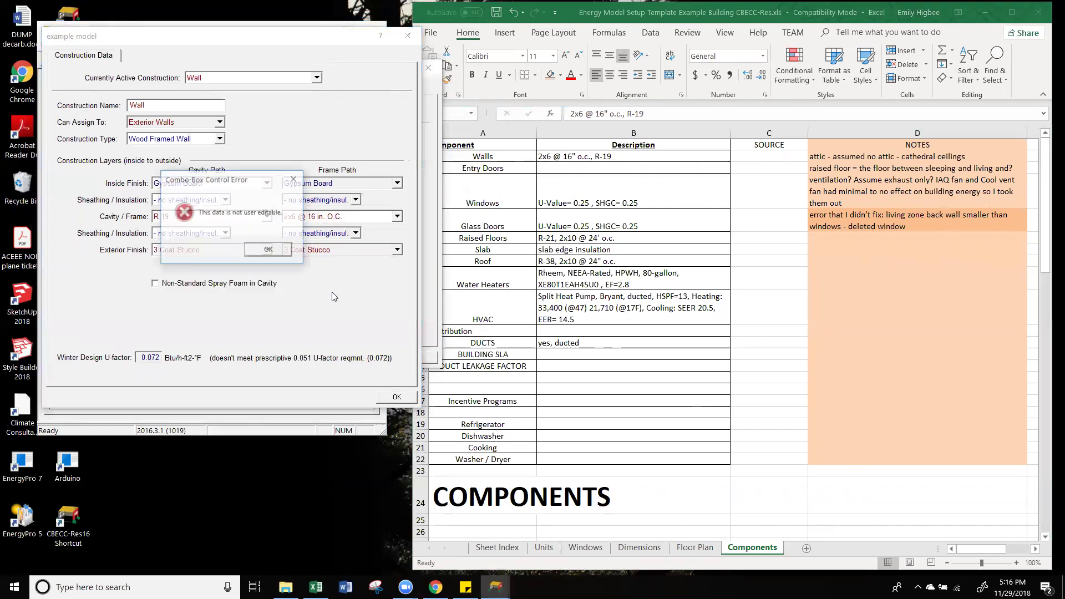
pyautogui.click(269, 250)
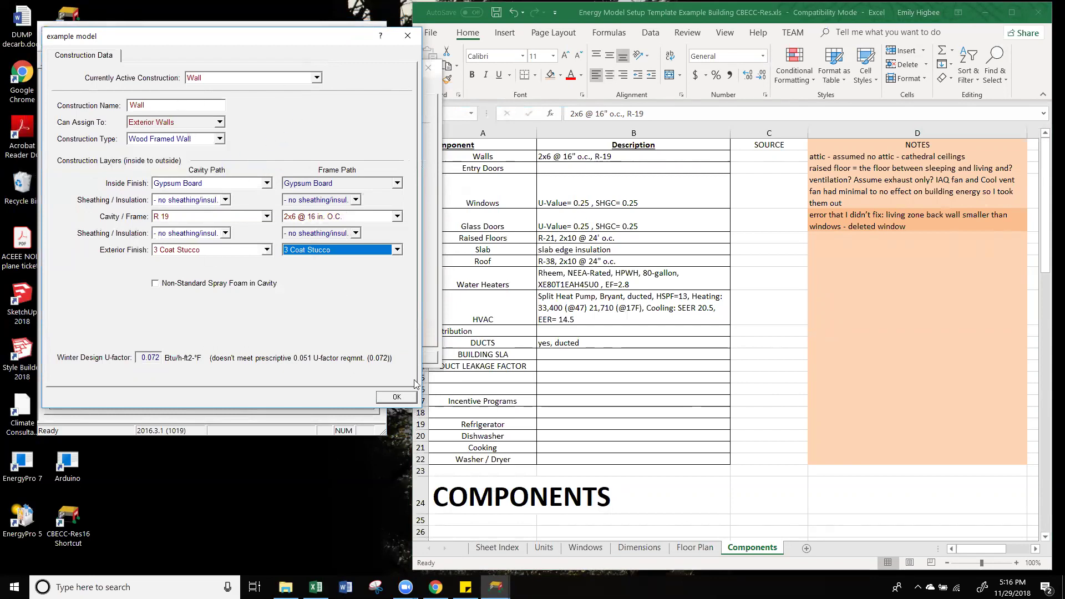
pyautogui.click(397, 396)
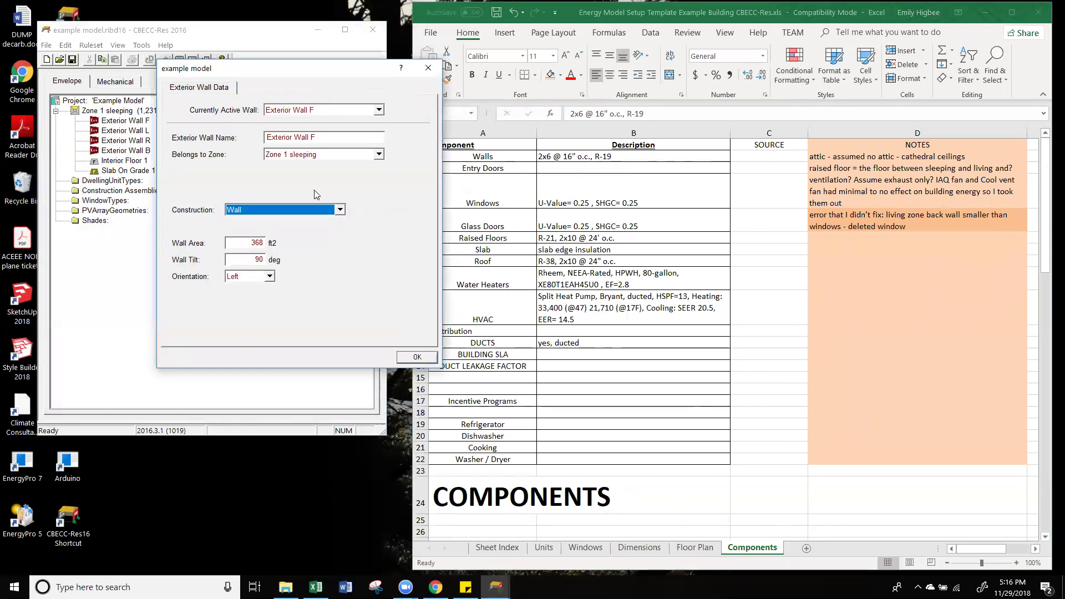
# Step: Confirm Exterior Wall F's settings and review the Wall assembly's layer details
pyautogui.click(416, 358)
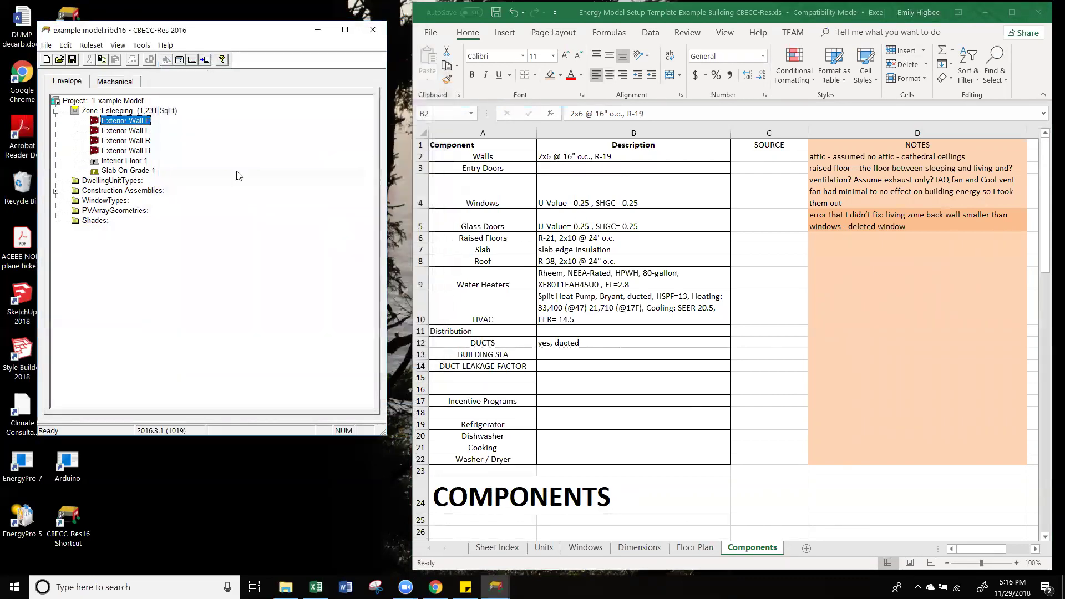
pyautogui.click(56, 191)
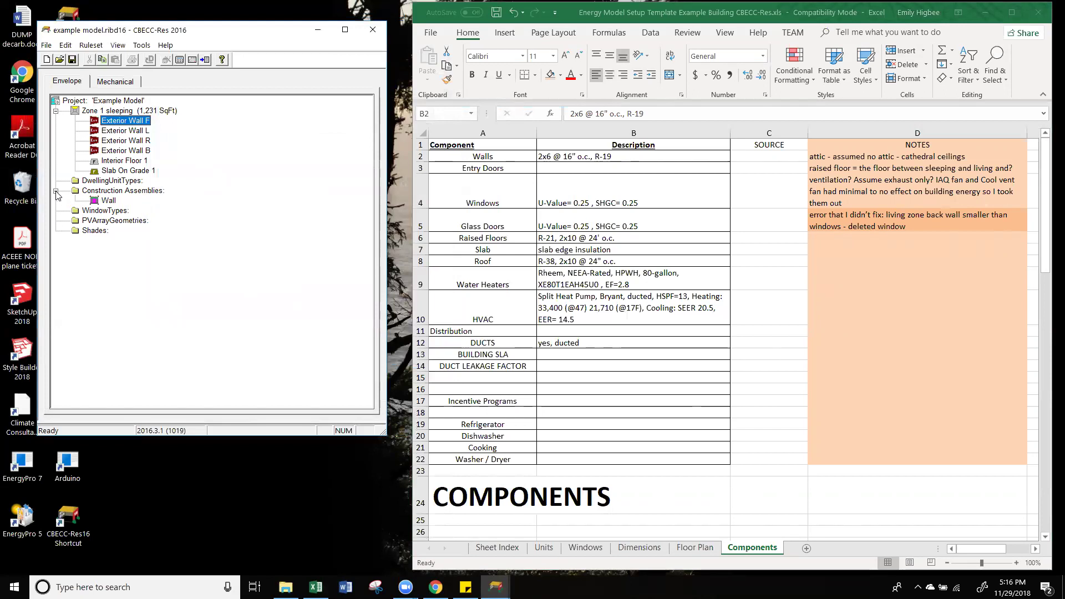
pyautogui.click(109, 201)
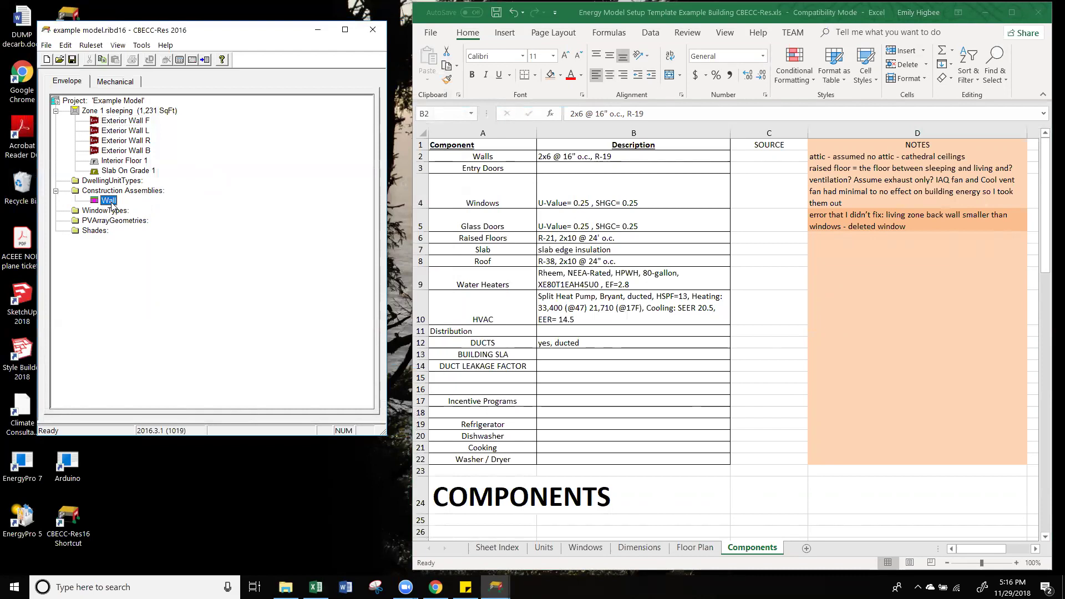
pyautogui.doubleClick(110, 202)
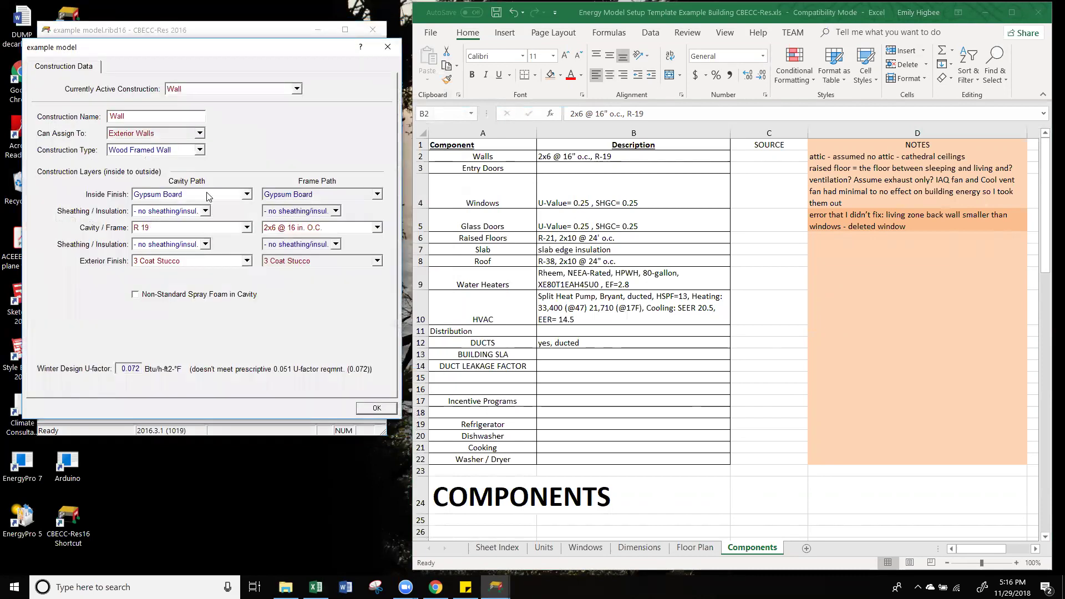
pyautogui.click(376, 411)
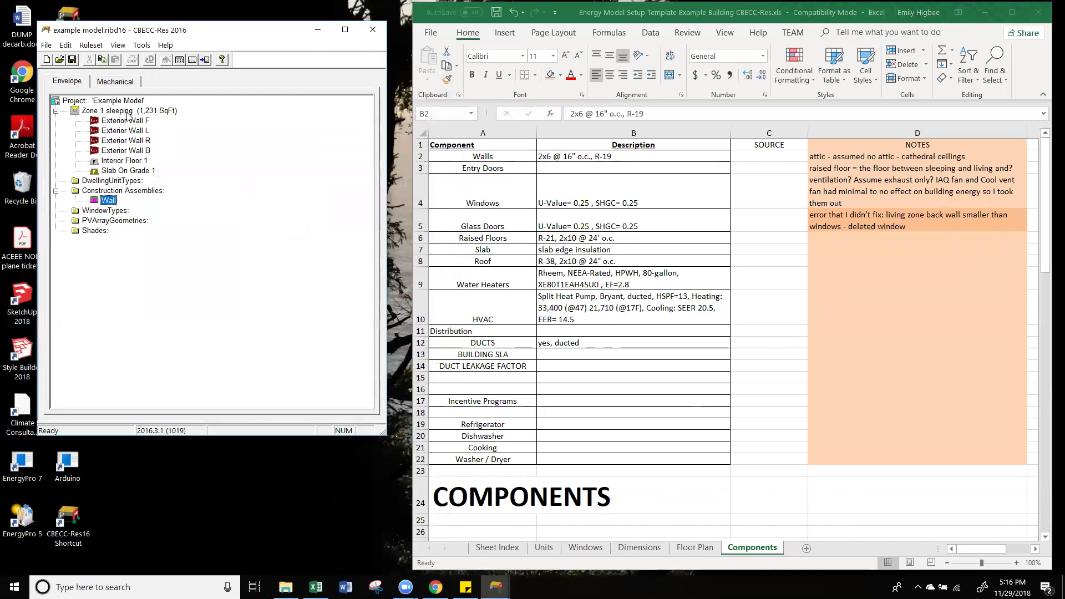
# Step: Assign the Wall construction to Exterior Walls L, R and B
pyautogui.click(131, 130)
pyautogui.doubleClick(132, 130)
pyautogui.click(188, 225)
pyautogui.click(174, 248)
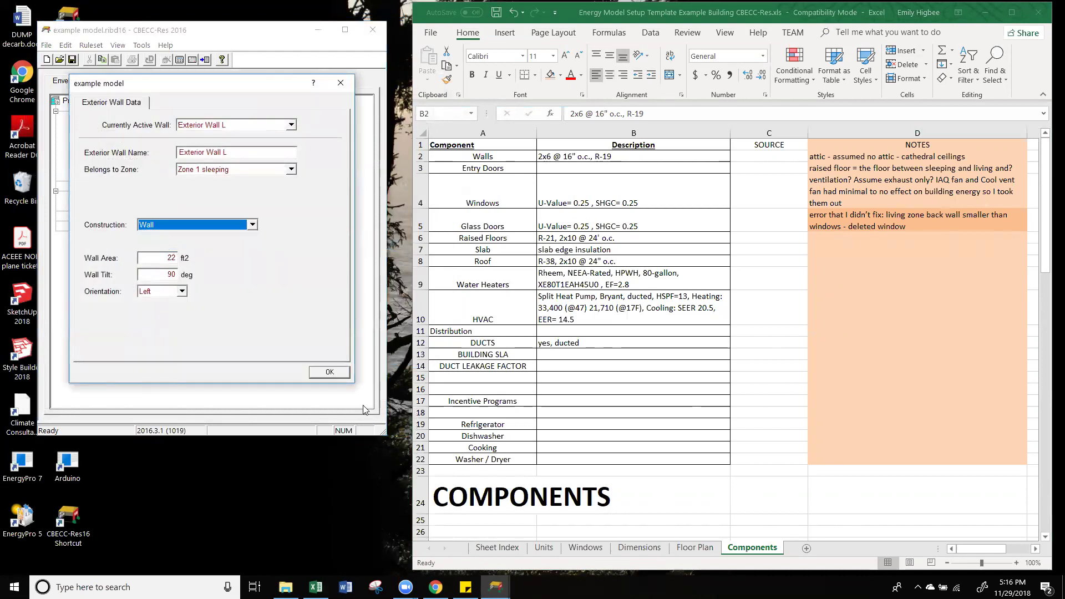
pyautogui.click(332, 375)
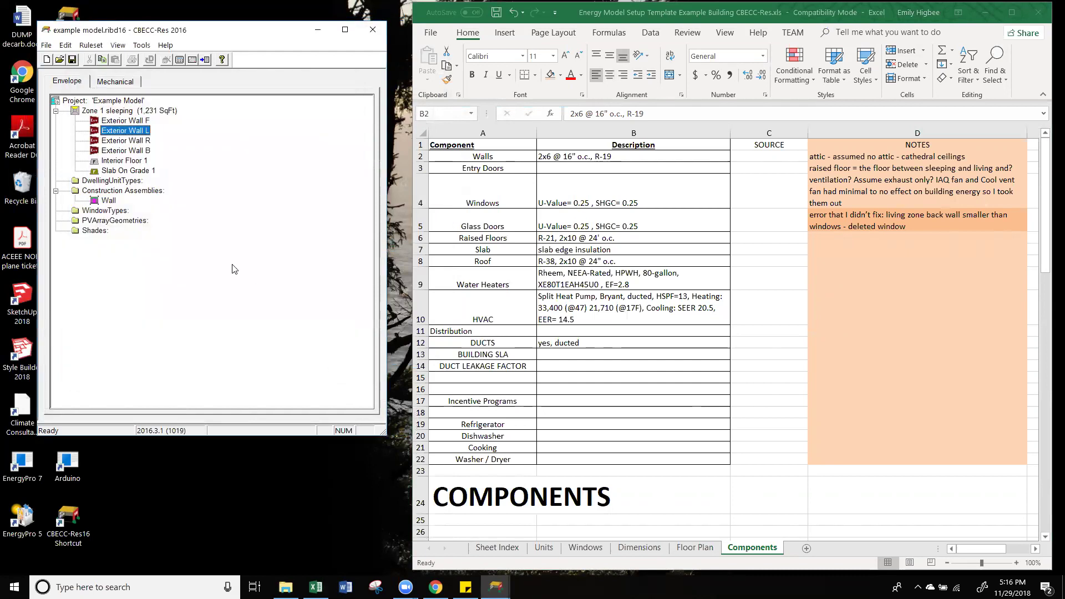
pyautogui.doubleClick(132, 142)
pyautogui.click(180, 225)
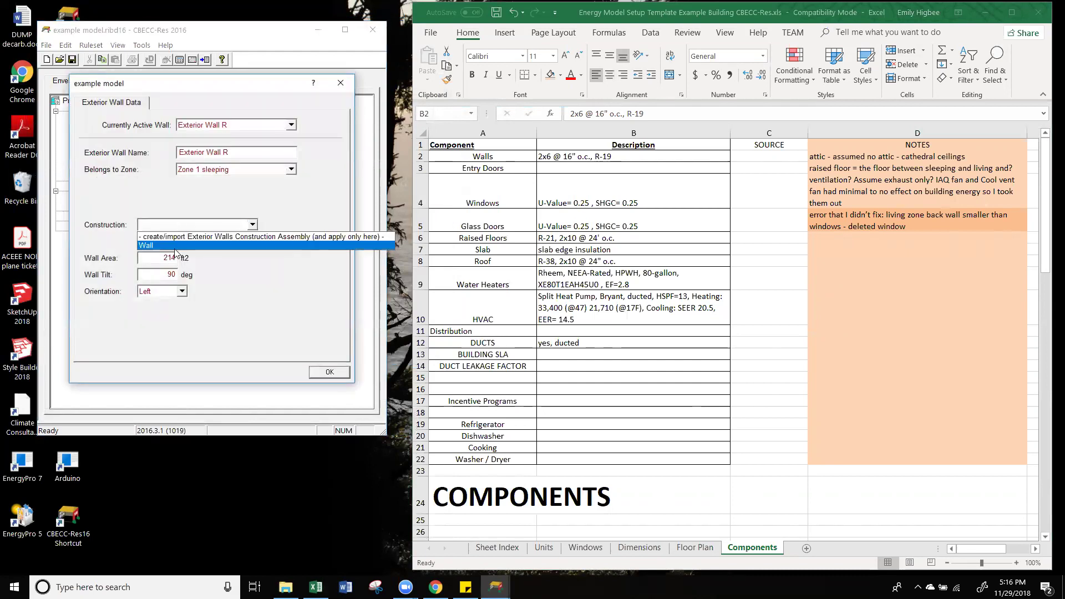
pyautogui.click(173, 248)
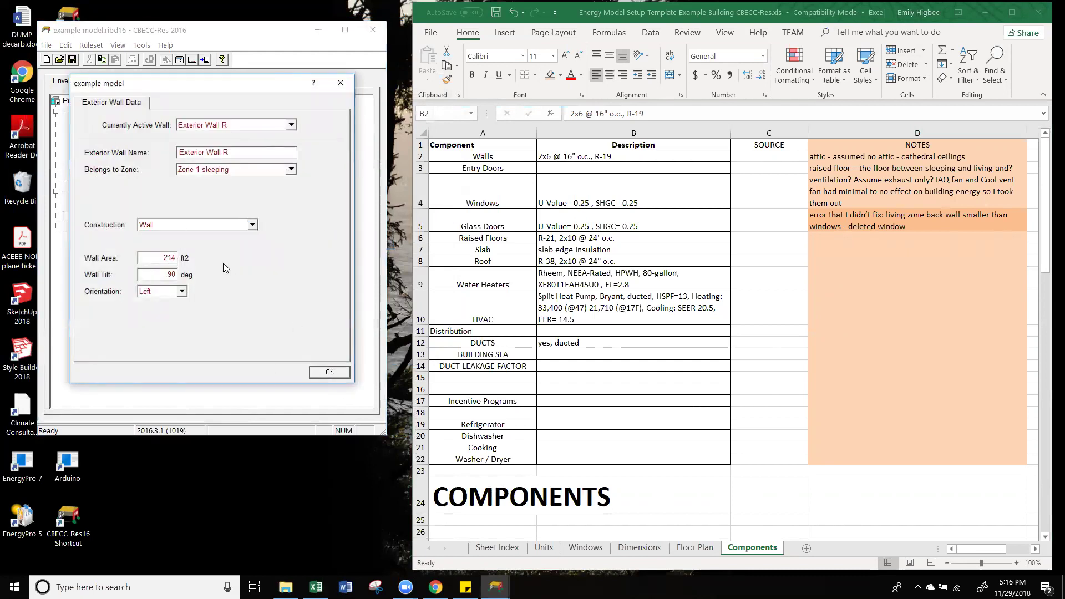
pyautogui.click(340, 371)
pyautogui.doubleClick(113, 152)
pyautogui.click(156, 225)
pyautogui.click(165, 246)
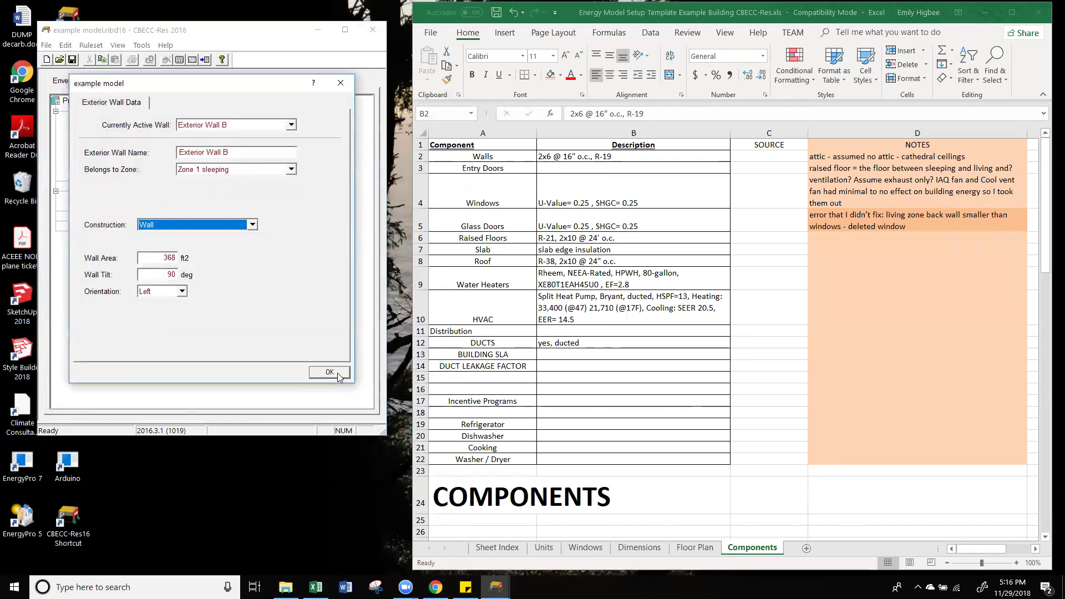
pyautogui.click(337, 372)
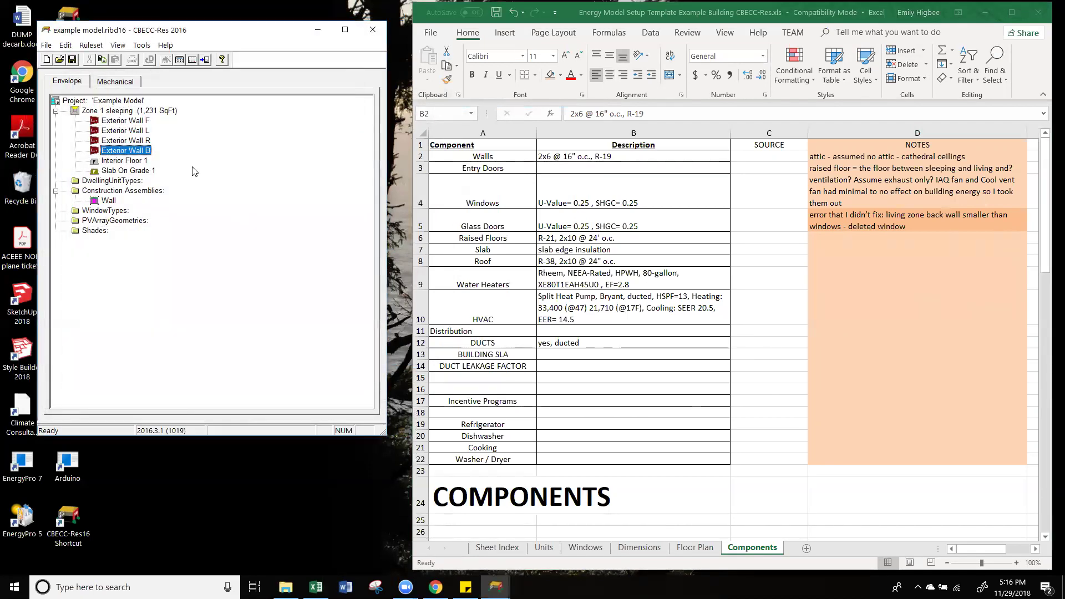
pyautogui.doubleClick(122, 170)
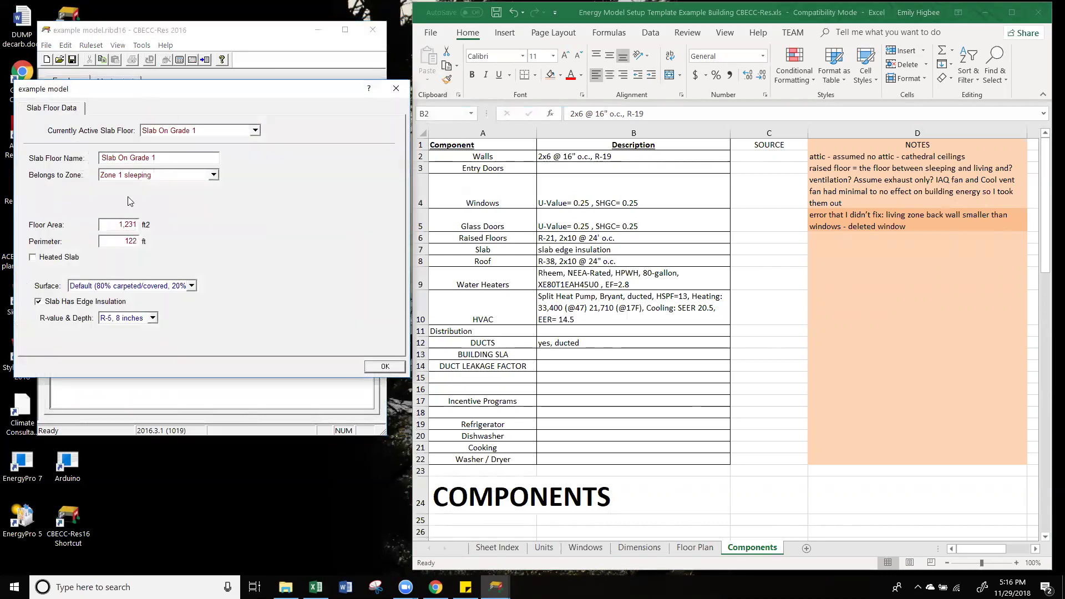
# Step: Close the slab data unchanged and start a new interior floor construction for Interior Floor 1
pyautogui.click(395, 366)
pyautogui.doubleClick(126, 162)
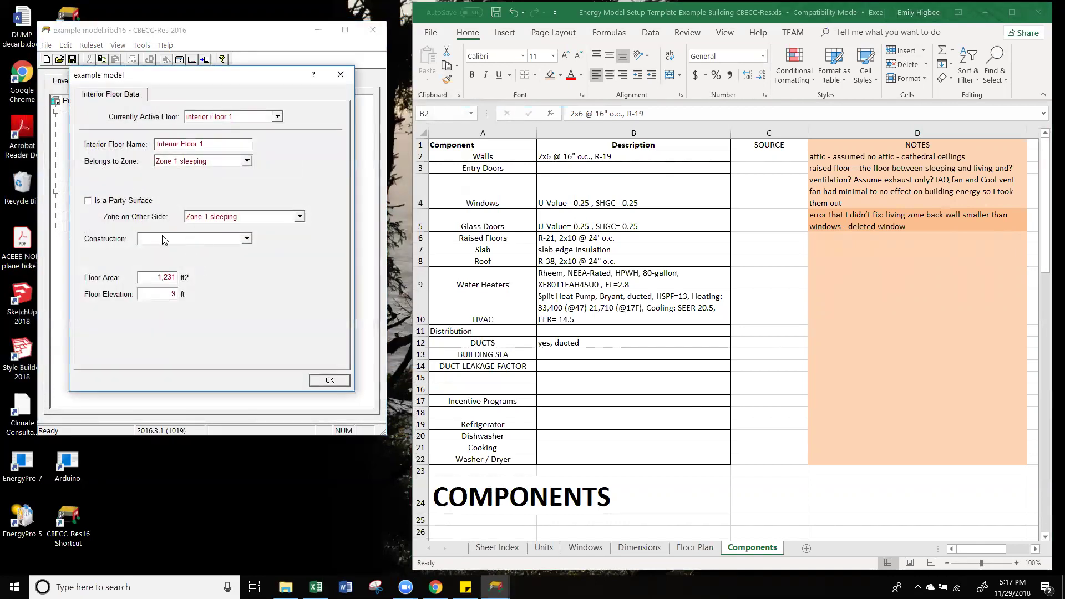
pyautogui.click(164, 240)
pyautogui.click(196, 261)
pyautogui.click(195, 242)
pyautogui.click(196, 247)
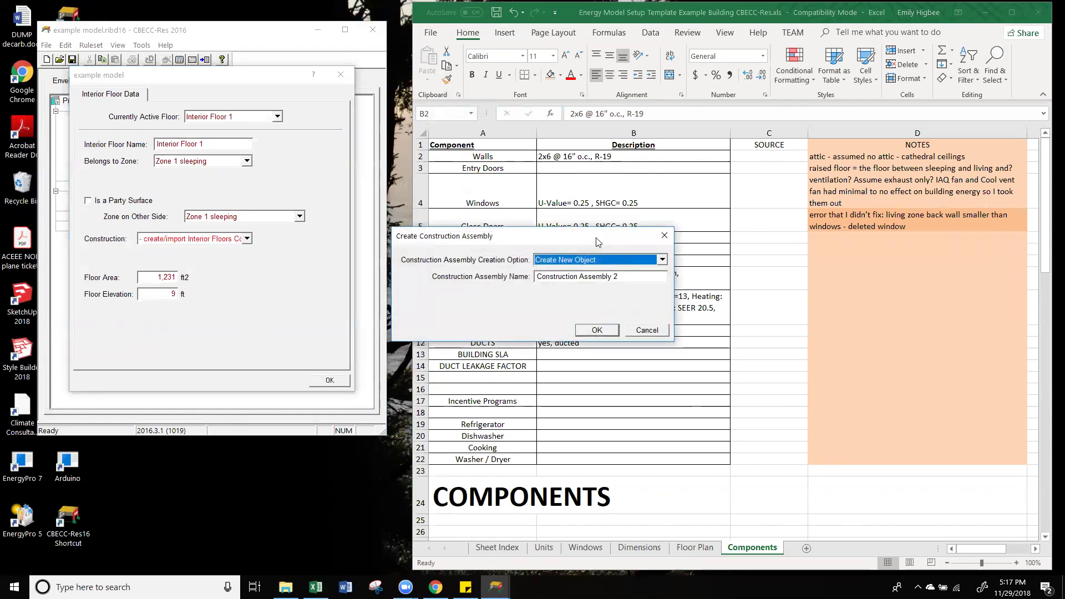
# Step: Name the new interior floor assembly 'int floor' after 'interior floor' is rejected as already used
pyautogui.moveTo(598, 242); pyautogui.dragTo(320, 218)
pyautogui.press('Tab')
pyautogui.write('in')
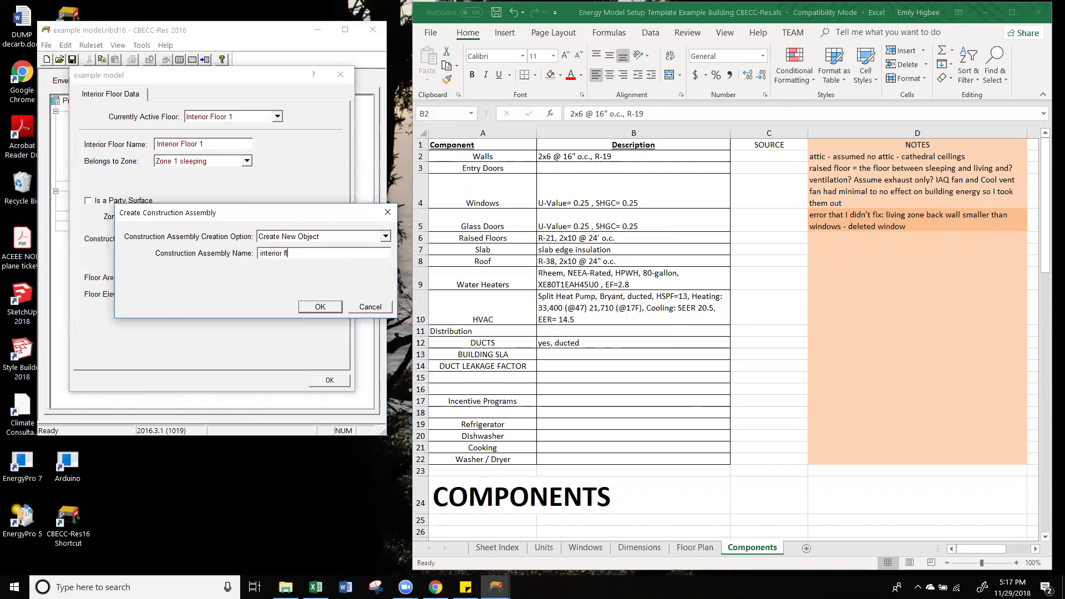
pyautogui.write('terior floor')
pyautogui.click(324, 307)
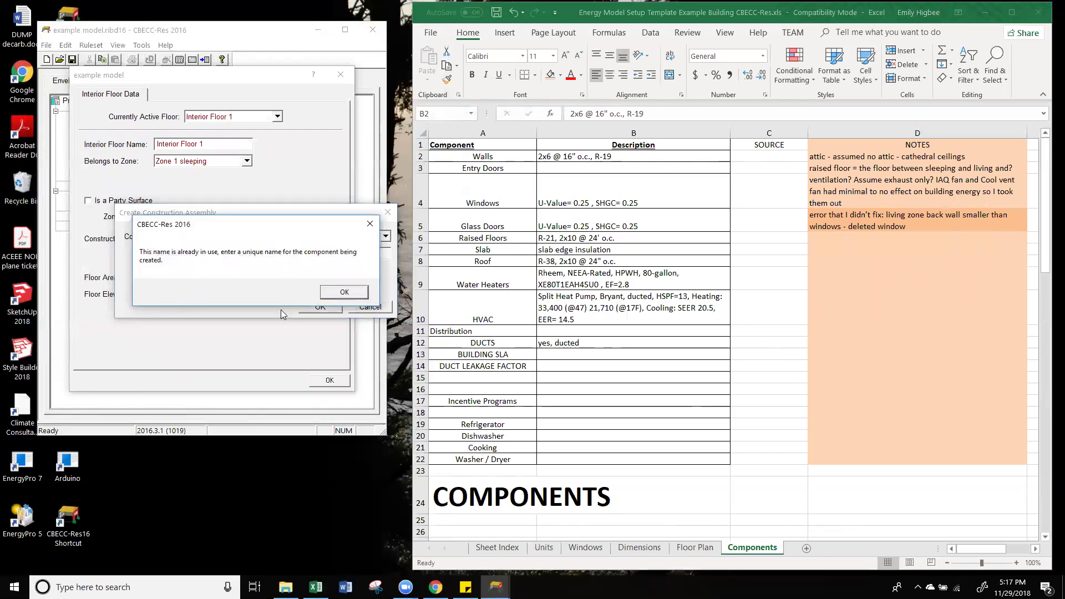
pyautogui.click(344, 293)
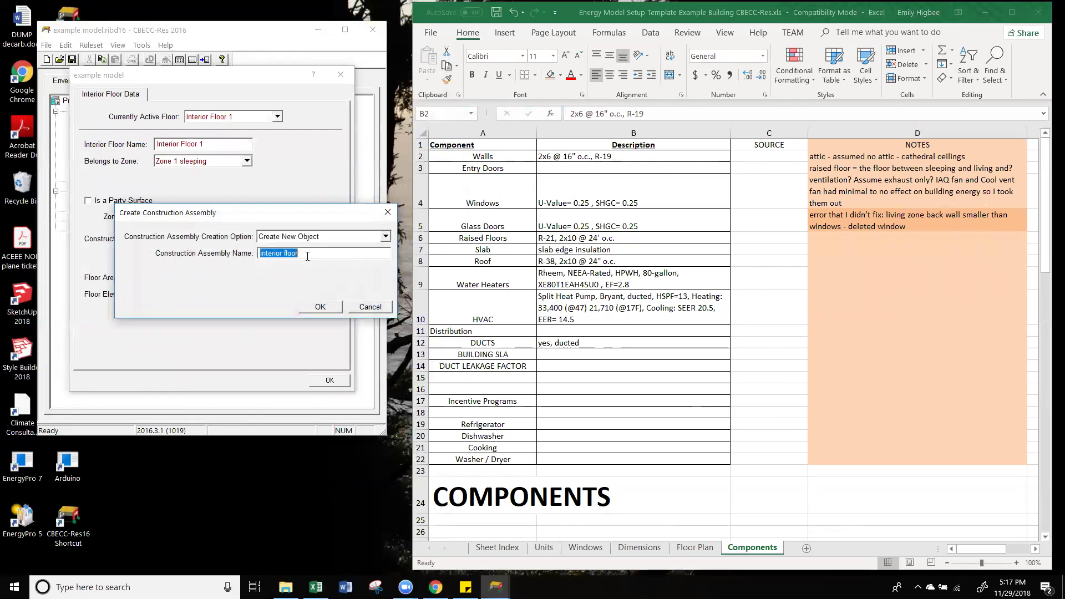
pyautogui.hotkey('ctrl', 'a')
pyautogui.write('int floor')
pyautogui.click(334, 304)
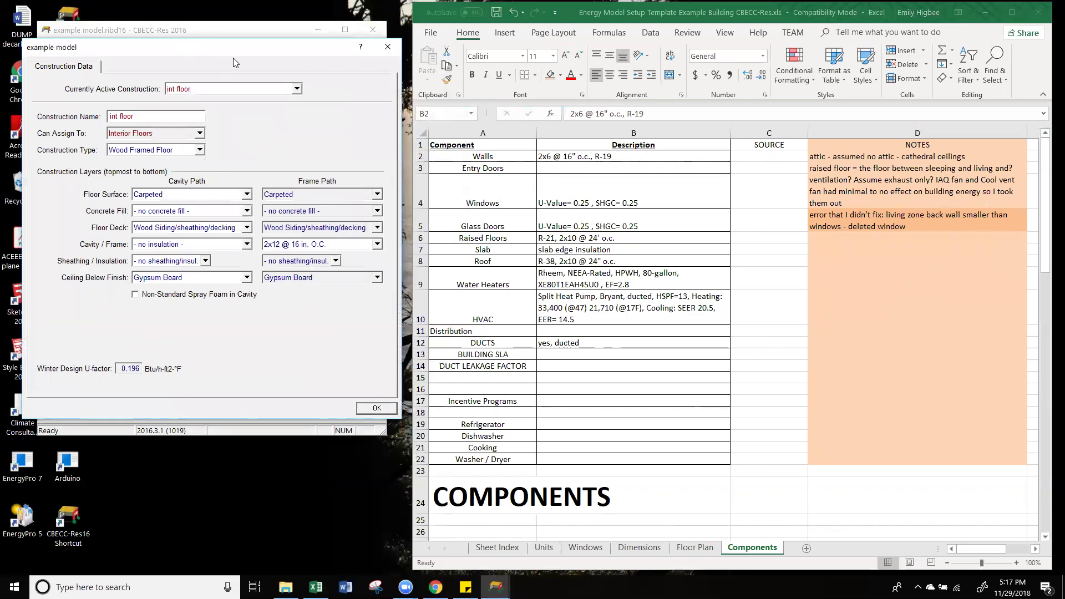
# Step: Check the raised floor spec in the spreadsheet and keep wood decking for the int floor deck
pyautogui.moveTo(233, 59); pyautogui.dragTo(241, 56)
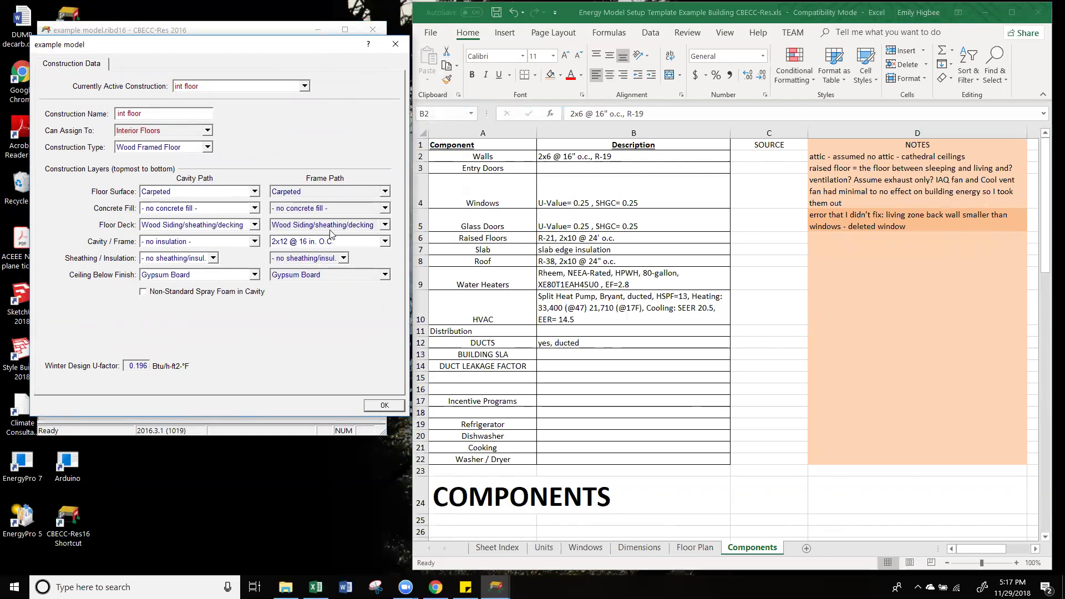
pyautogui.click(513, 237)
pyautogui.click(575, 238)
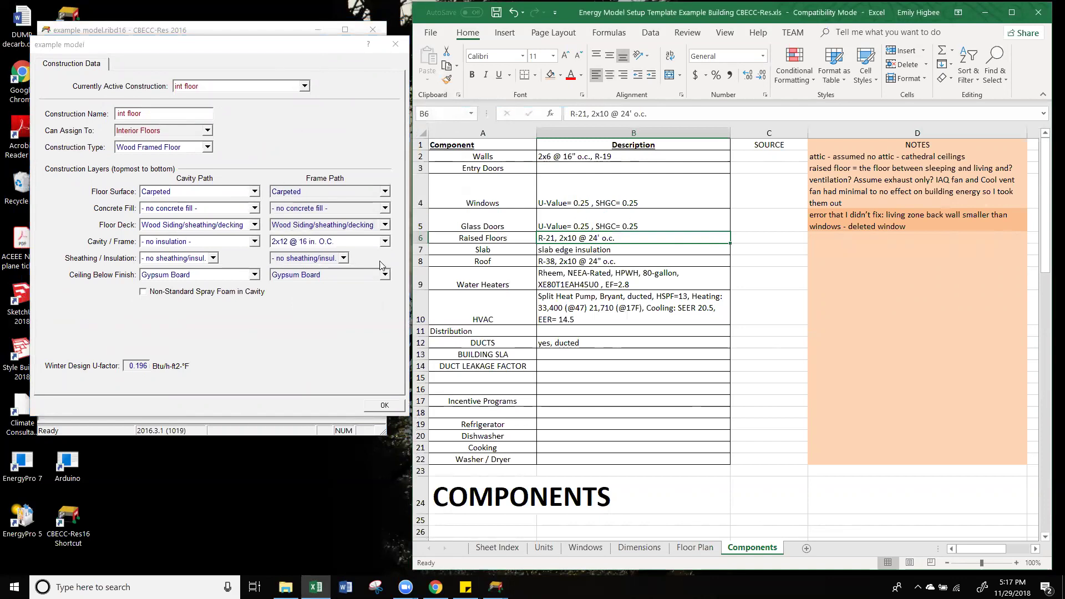
pyautogui.click(364, 227)
pyautogui.click(364, 227)
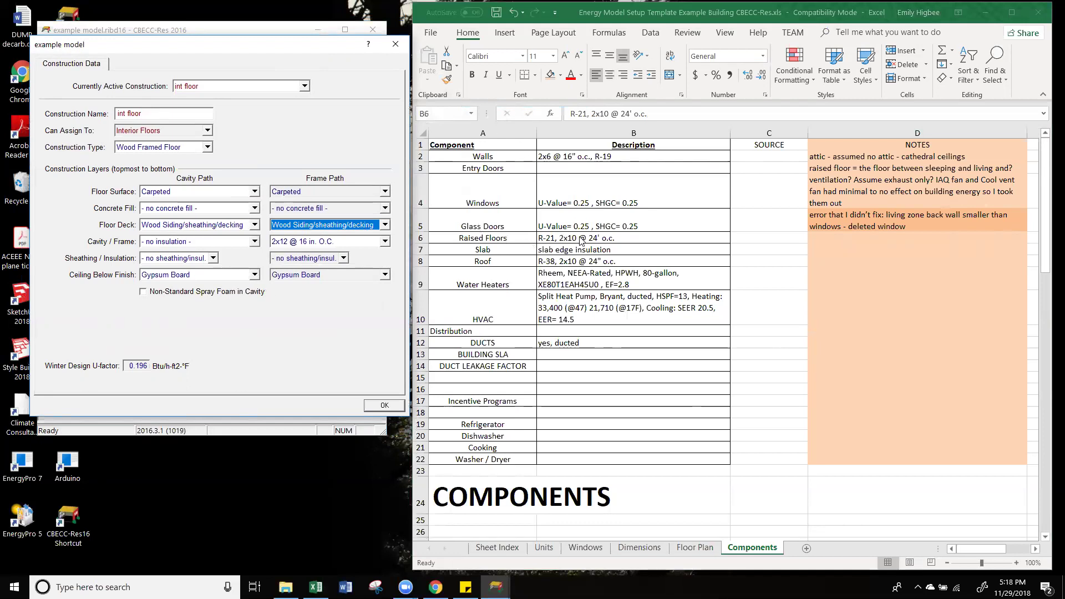
pyautogui.click(297, 227)
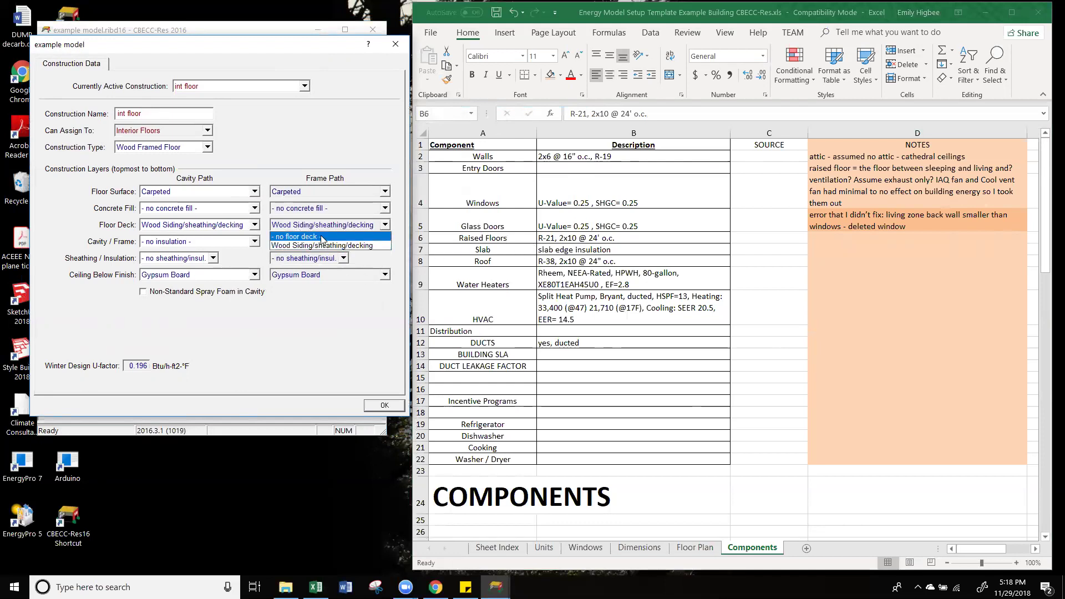
pyautogui.click(337, 224)
# Step: Give int floor 2x10 @ 24 in. framing and R 21 cavity insulation, and apply it to Interior Floor 1
pyautogui.click(304, 244)
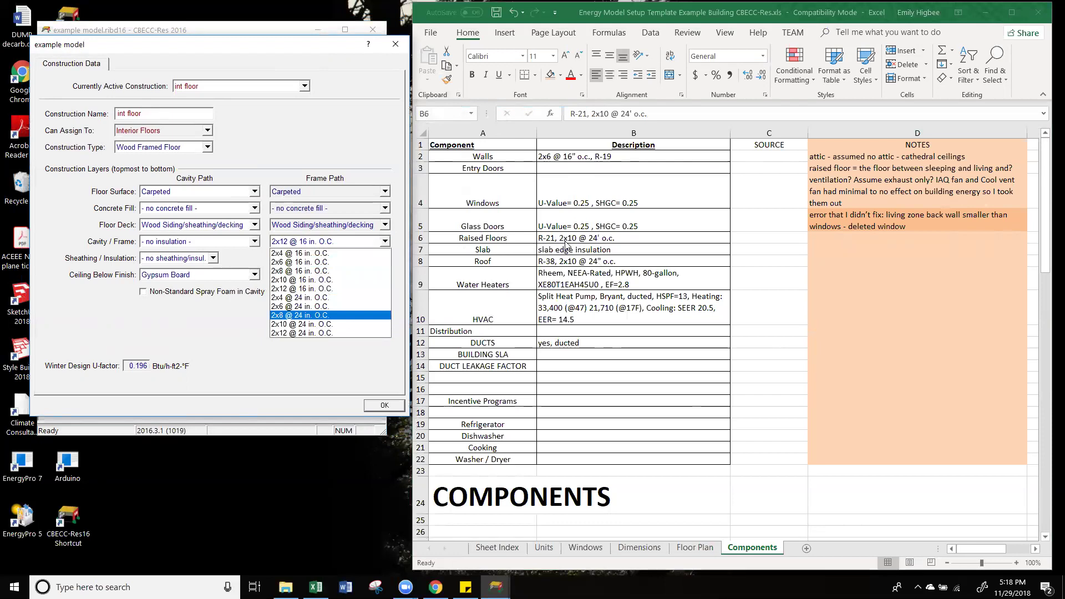
pyautogui.click(346, 327)
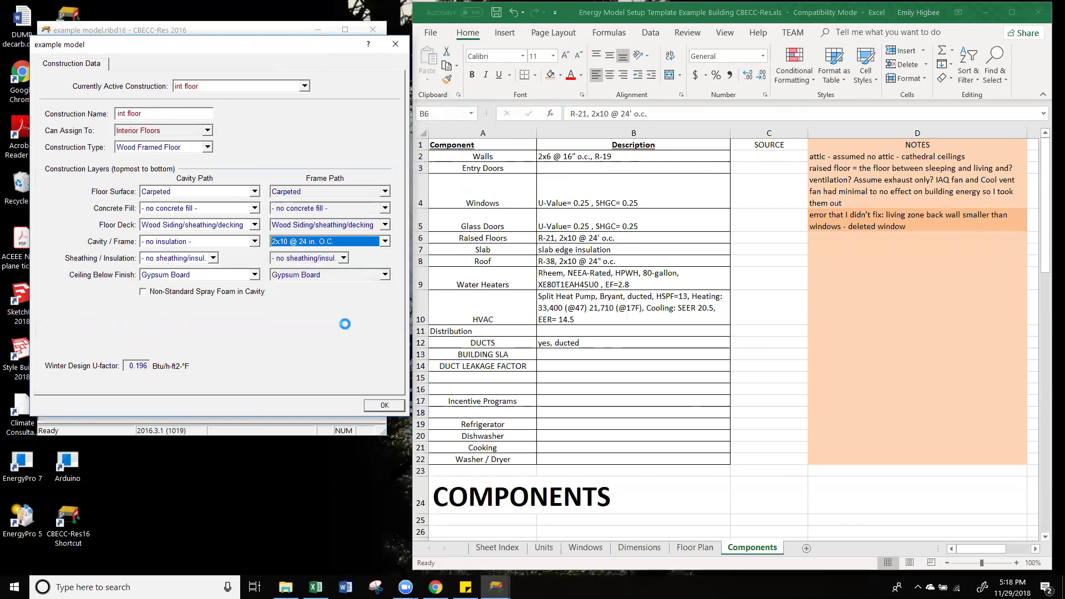
pyautogui.click(191, 242)
pyautogui.scroll(-2, 183, 364)
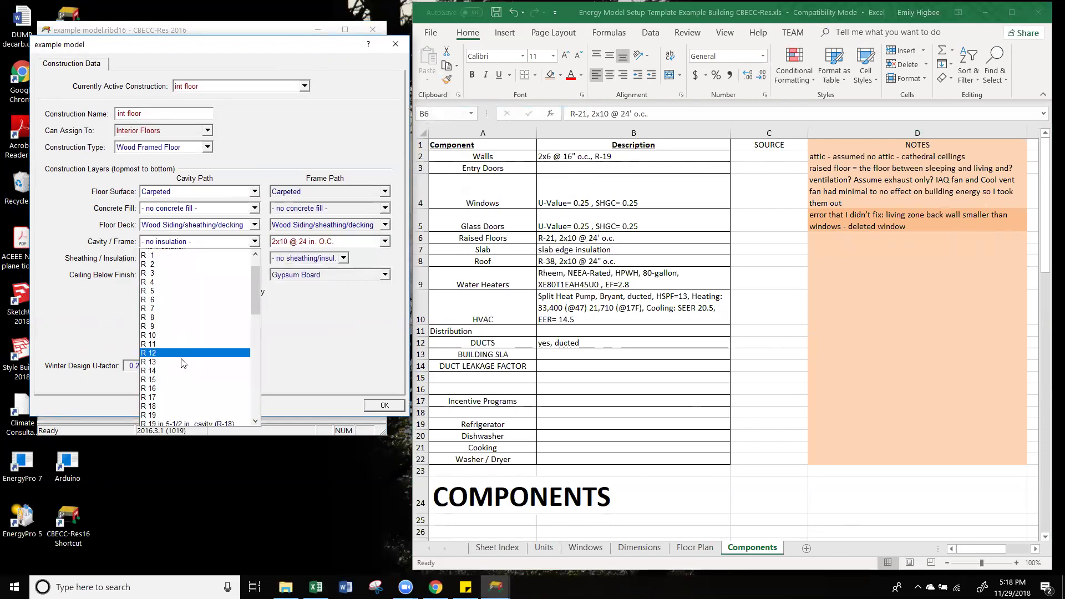
pyautogui.scroll(-1, 183, 363)
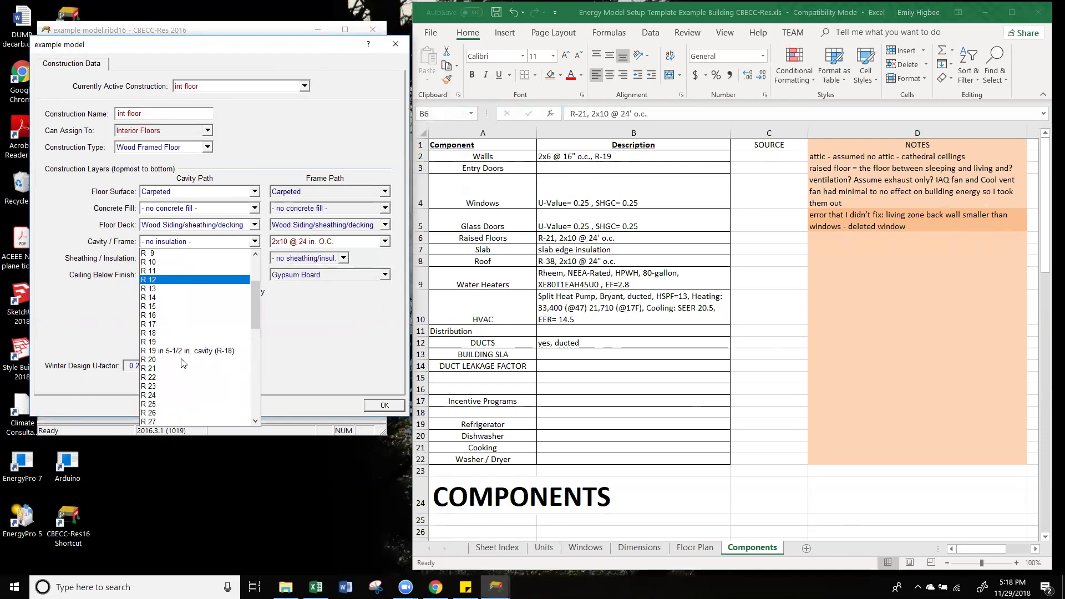
pyautogui.click(170, 369)
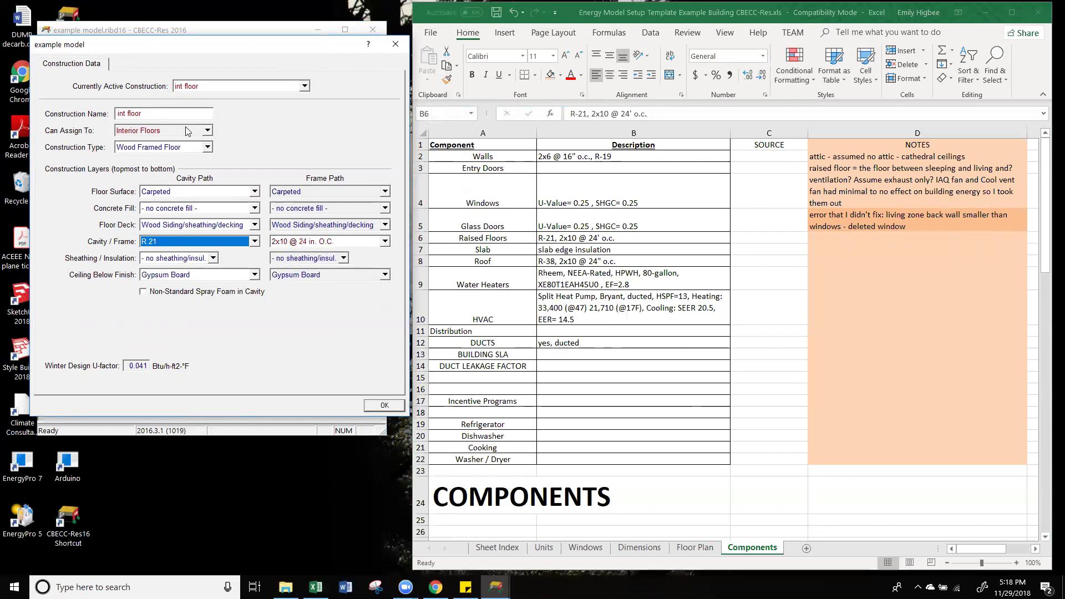
pyautogui.click(385, 406)
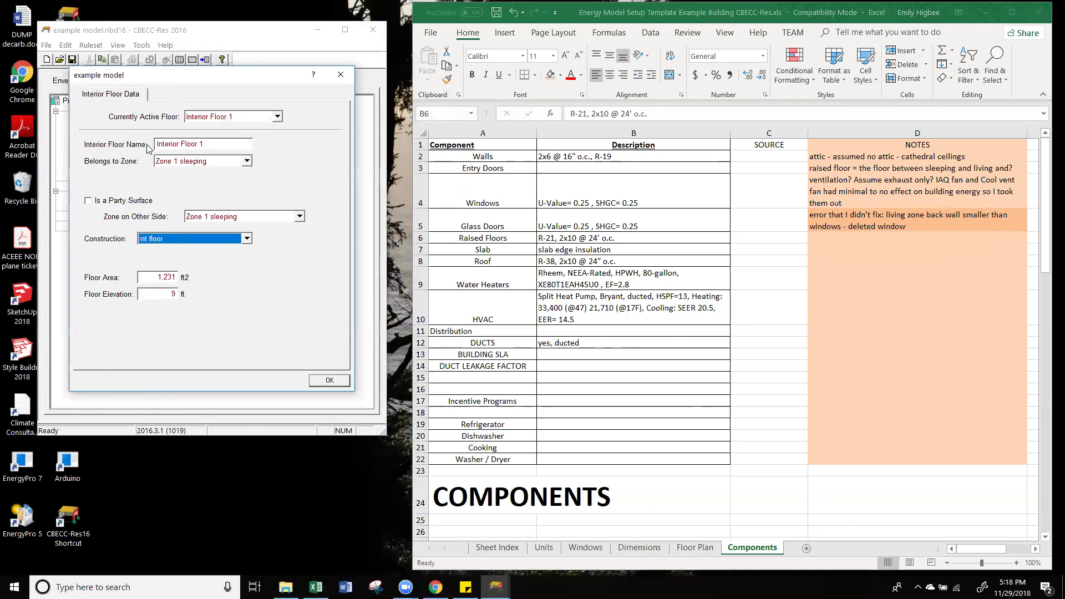
pyautogui.click(338, 384)
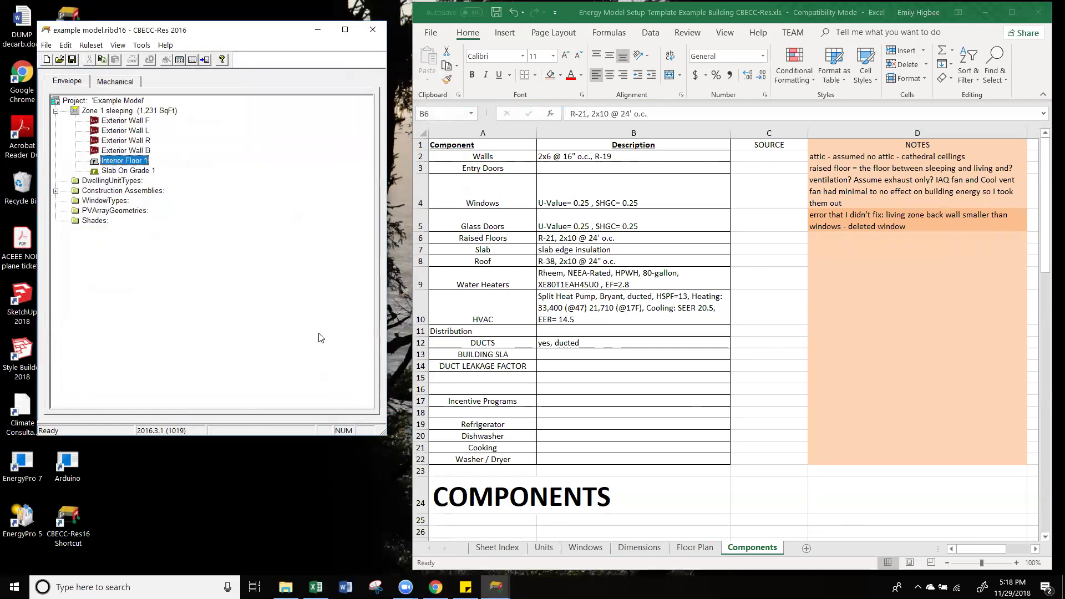
# Step: Start creating a new zone under the Example Model project
pyautogui.click(116, 172)
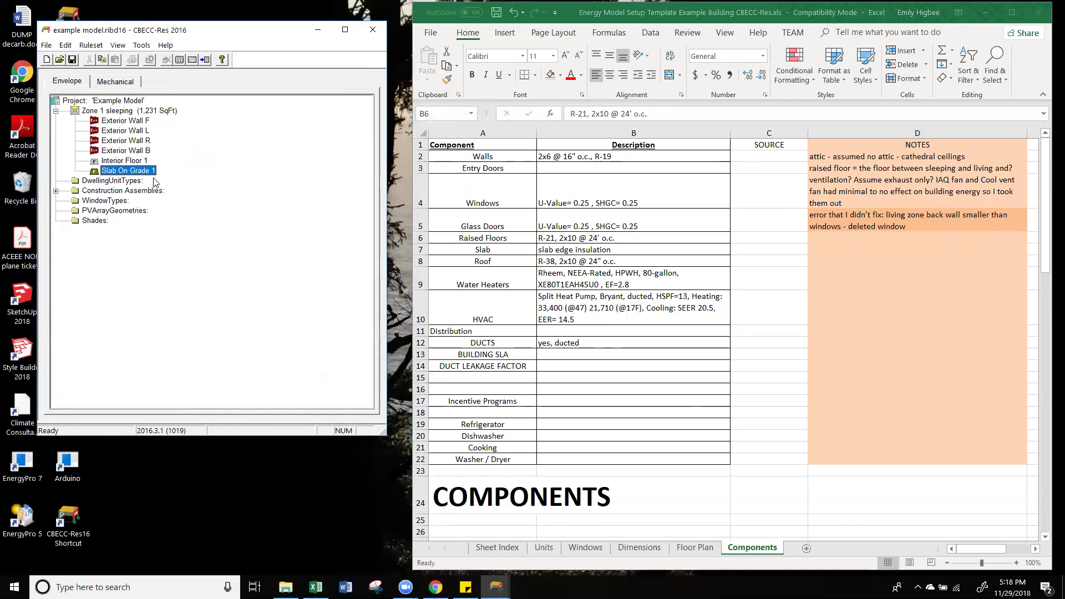
pyautogui.click(108, 102)
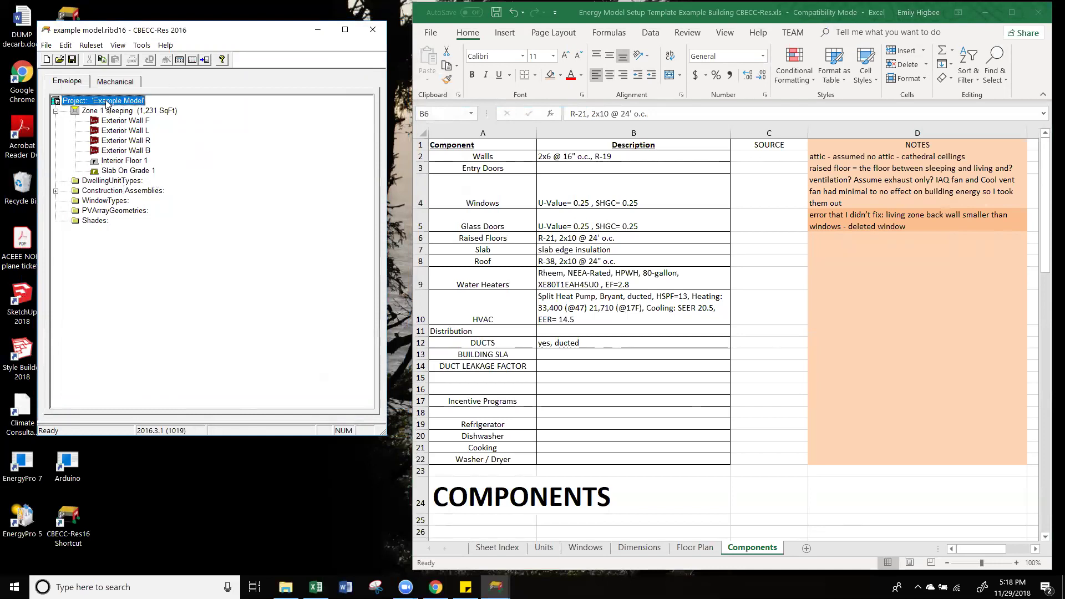
pyautogui.rightClick(108, 102)
pyautogui.moveTo(181, 220)
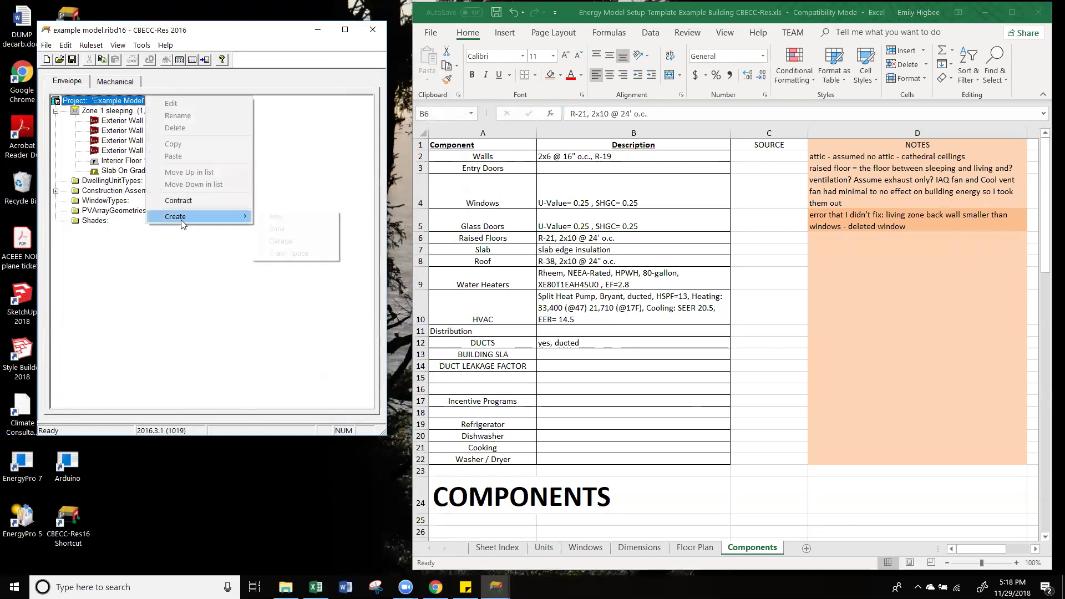
pyautogui.click(303, 229)
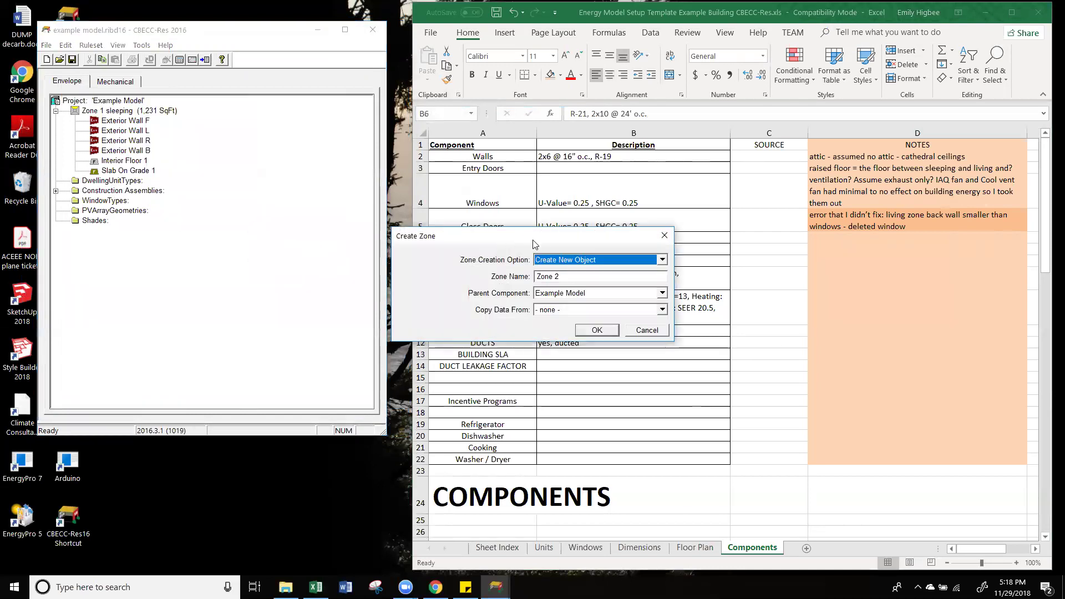
# Step: Name the new zone 'Zone 2 living' and give it a 786 ft² floor area
pyautogui.click(697, 553)
pyautogui.click(696, 549)
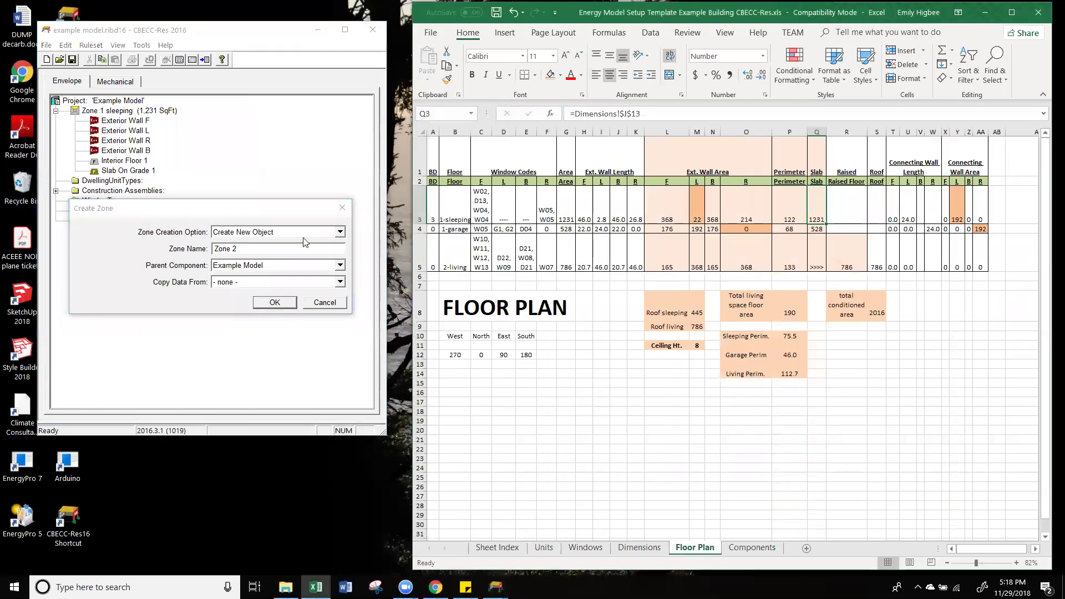
pyautogui.click(273, 248)
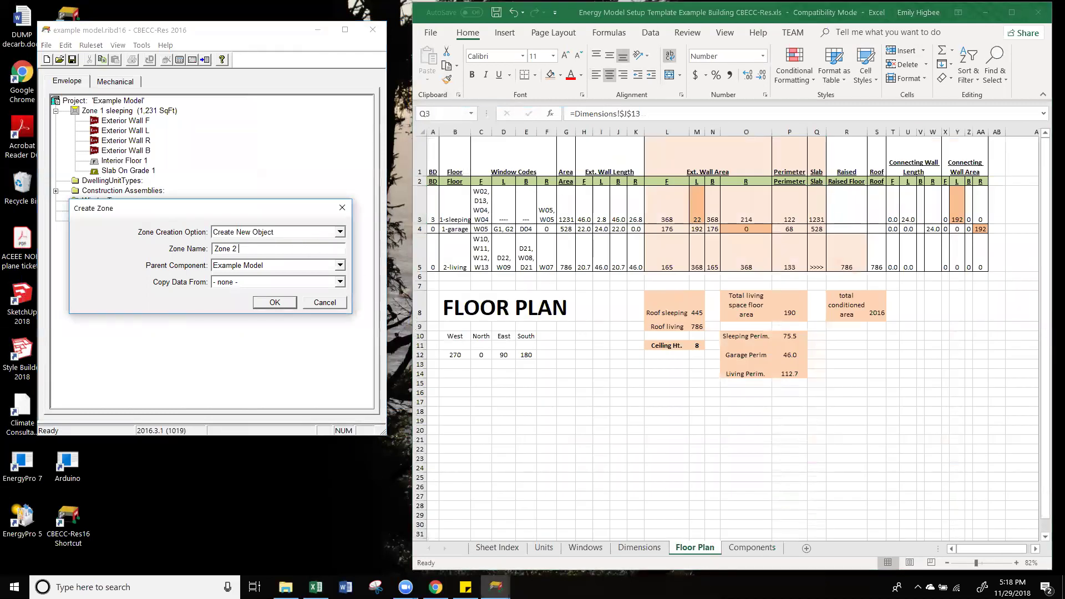
pyautogui.write('living')
pyautogui.click(275, 302)
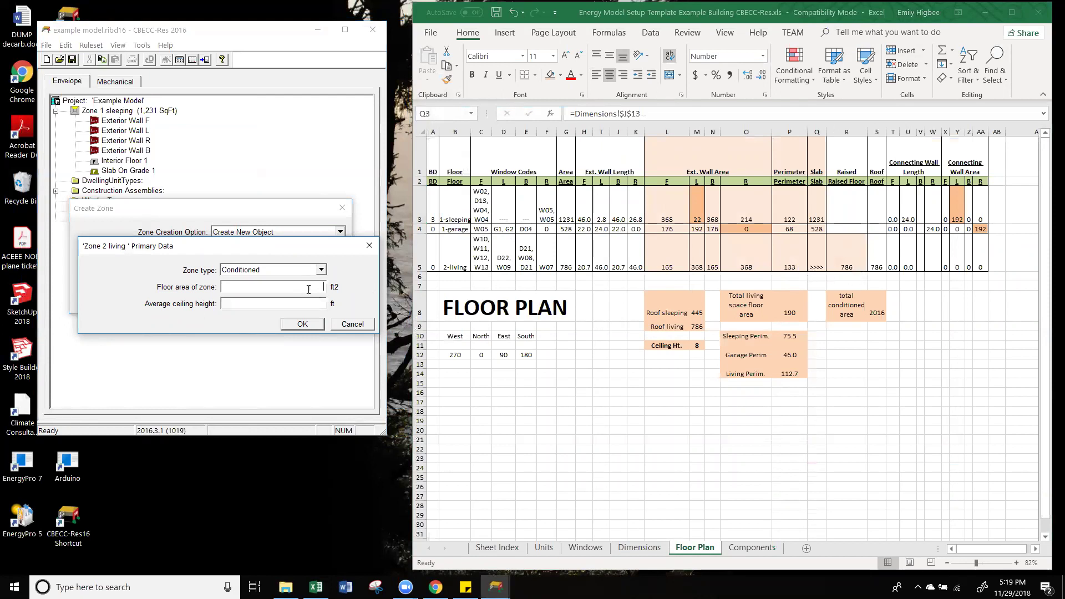
pyautogui.write('786')
pyautogui.click(305, 324)
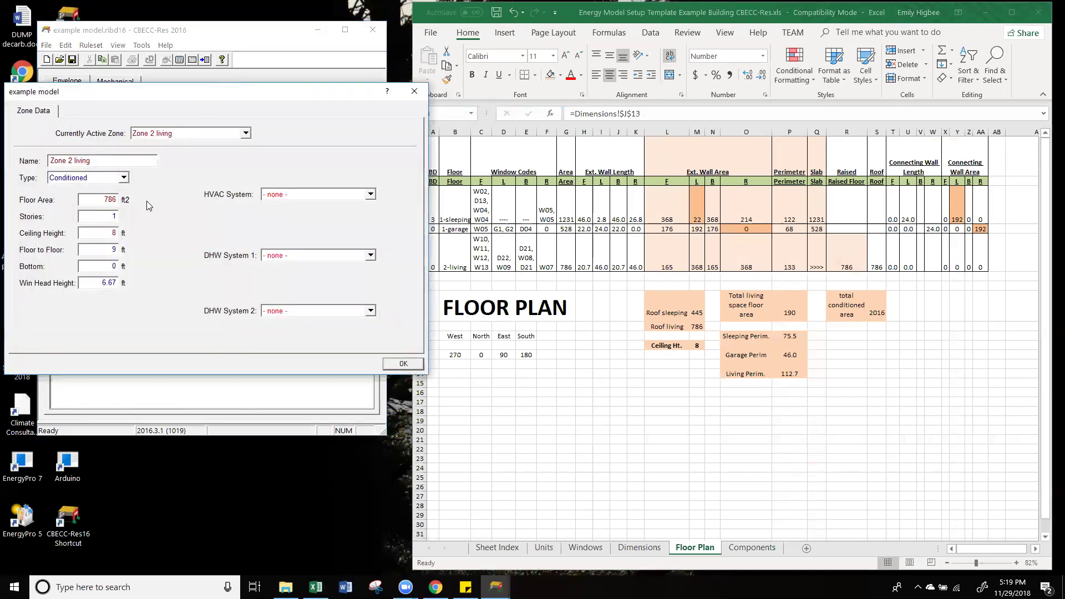
# Step: Copy Exterior Wall F from Zone 1 sleeping into Zone 2 living
pyautogui.click(404, 366)
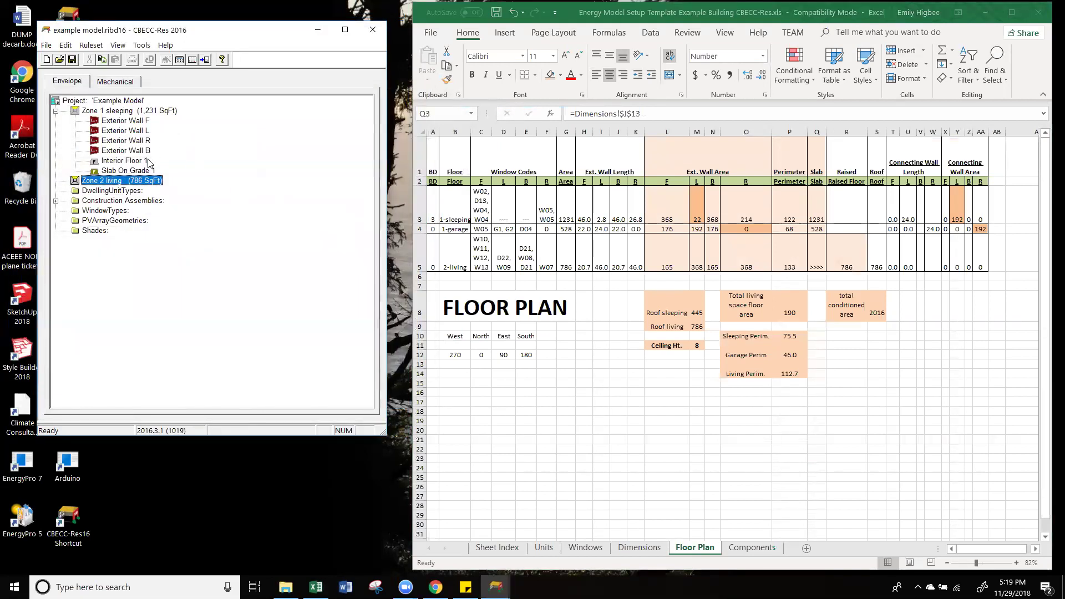
pyautogui.rightClick(99, 182)
pyautogui.click(226, 128)
pyautogui.click(142, 122)
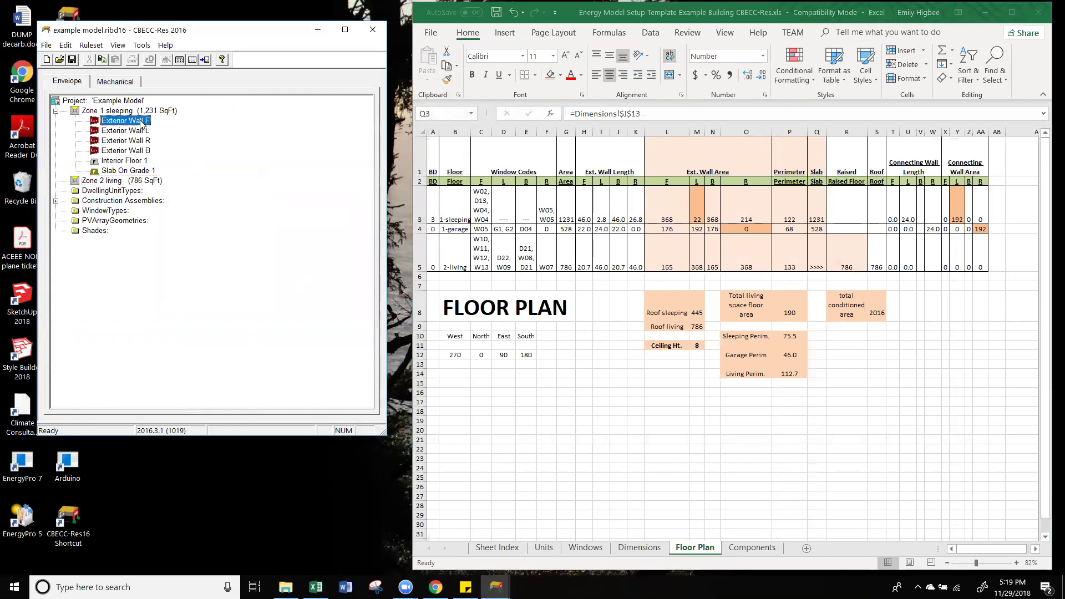
pyautogui.click(115, 181)
pyautogui.click(131, 121)
pyautogui.doubleClick(131, 121)
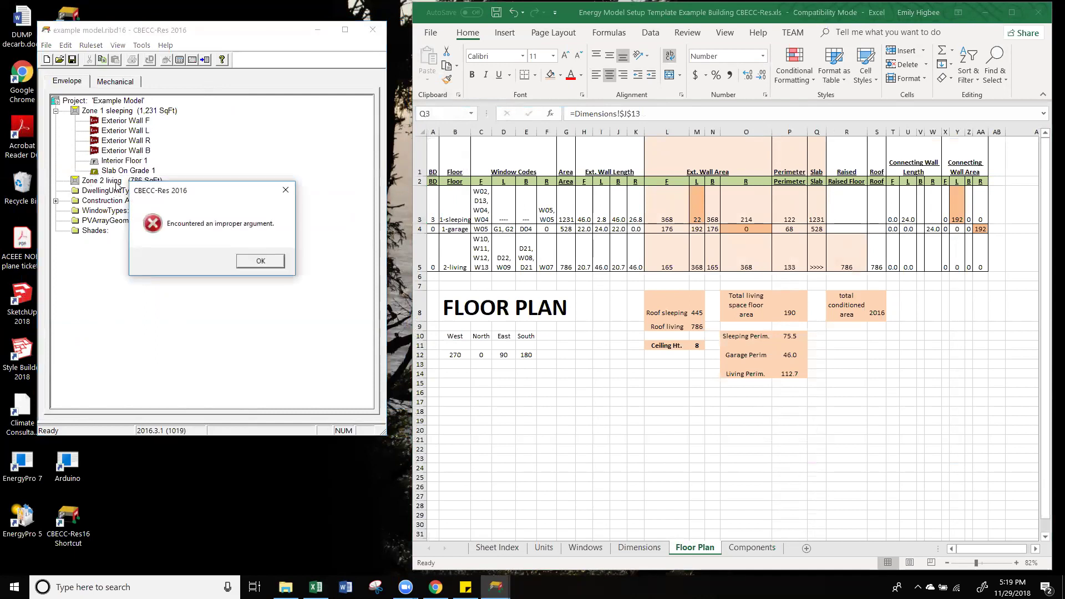
pyautogui.click(268, 265)
pyautogui.moveTo(117, 121); pyautogui.dragTo(119, 182)
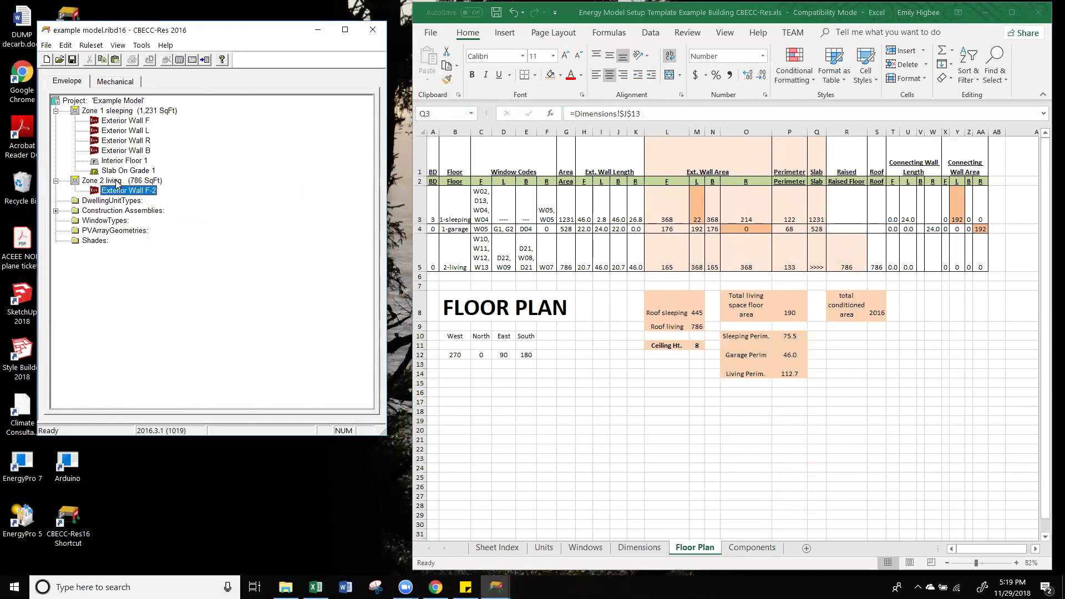
# Step: Copy Exterior Wall L into Zone 2 living and clear the error messages
pyautogui.click(124, 132)
pyautogui.moveTo(125, 134); pyautogui.dragTo(131, 183)
pyautogui.click(126, 141)
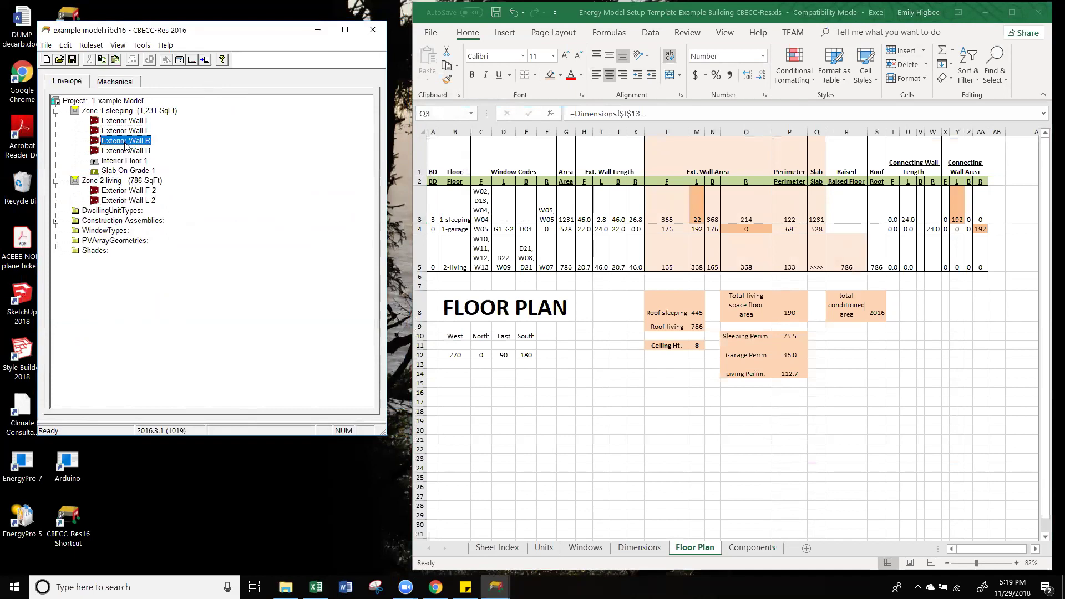
pyautogui.click(250, 260)
pyautogui.click(288, 190)
pyautogui.click(146, 200)
# Step: Paste copies of Exterior Walls R and B into Zone 2 living
pyautogui.click(133, 141)
pyautogui.click(134, 181)
pyautogui.hotkey('ctrl', 'v')
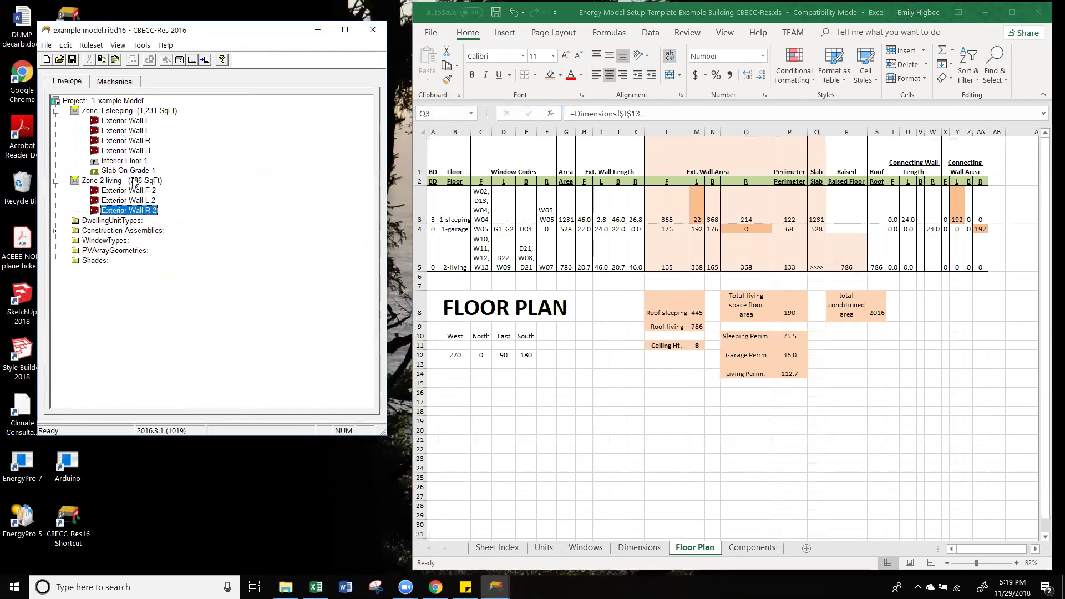
pyautogui.click(147, 155)
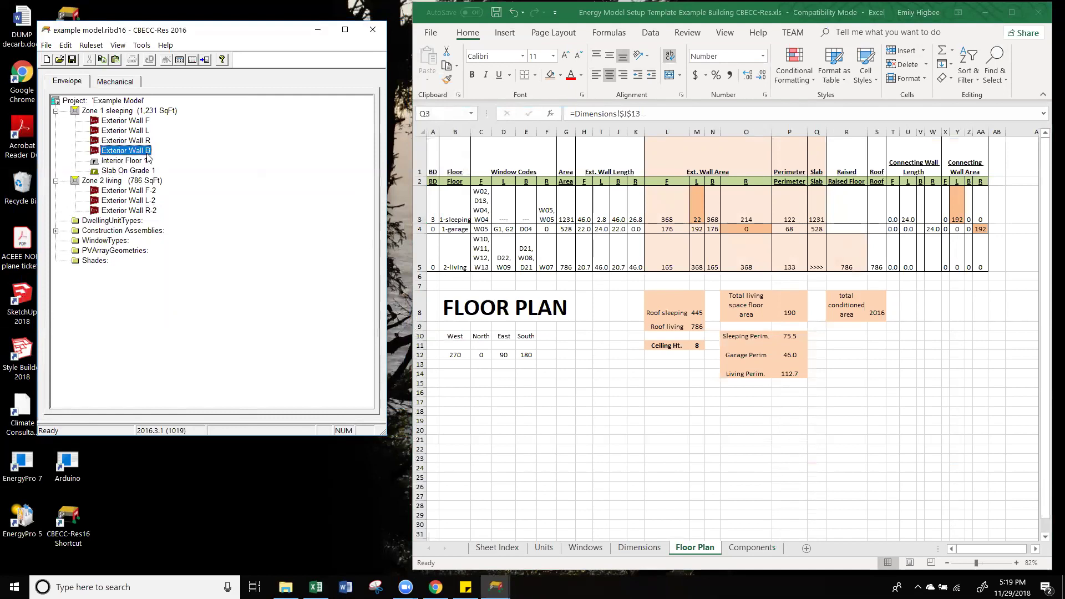
pyautogui.click(130, 183)
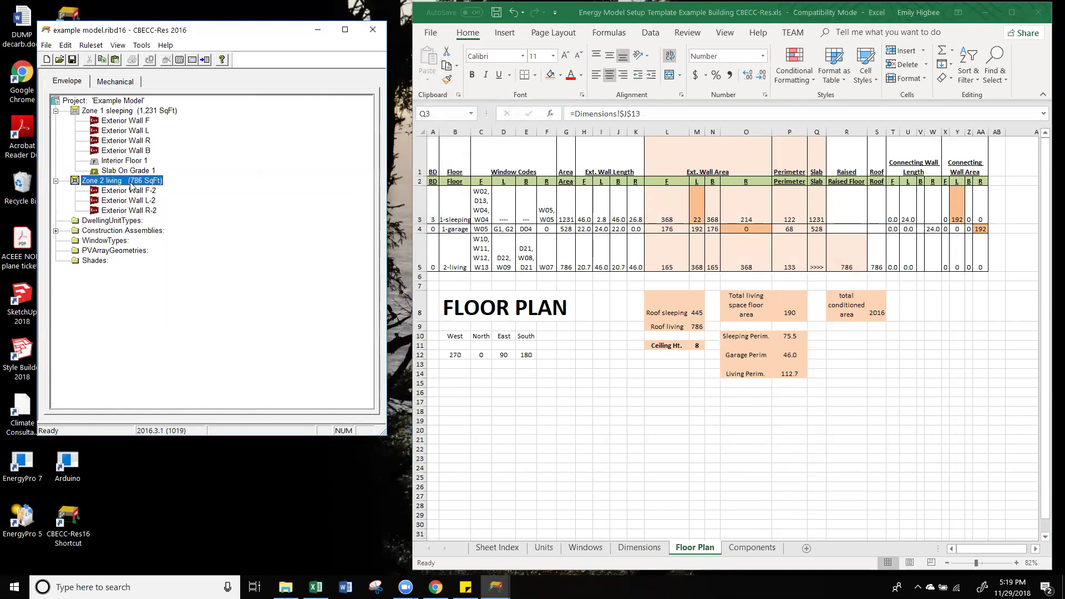
pyautogui.hotkey('ctrl', 'v')
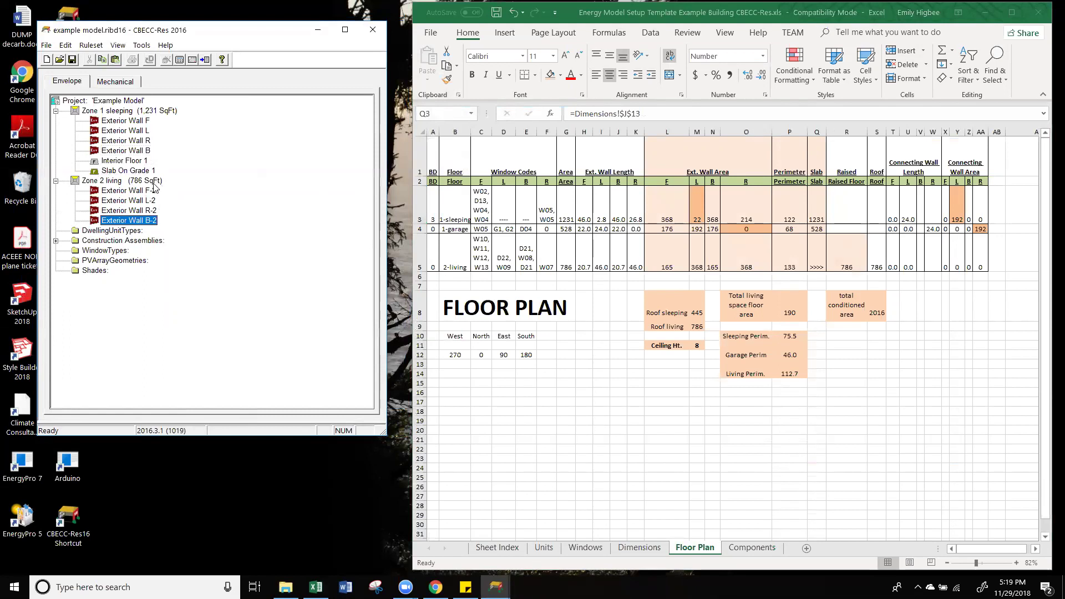
pyautogui.doubleClick(135, 192)
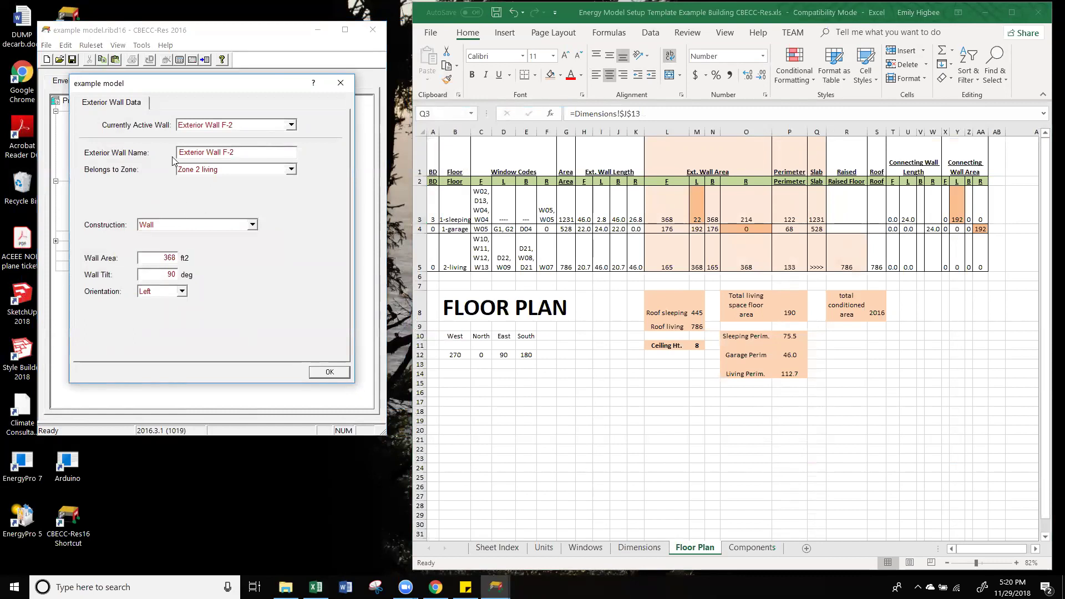
# Step: Set wall F-2's area to 165 ft² and L-2's area to 368 ft²
pyautogui.doubleClick(168, 257)
pyautogui.write('165')
pyautogui.click(326, 373)
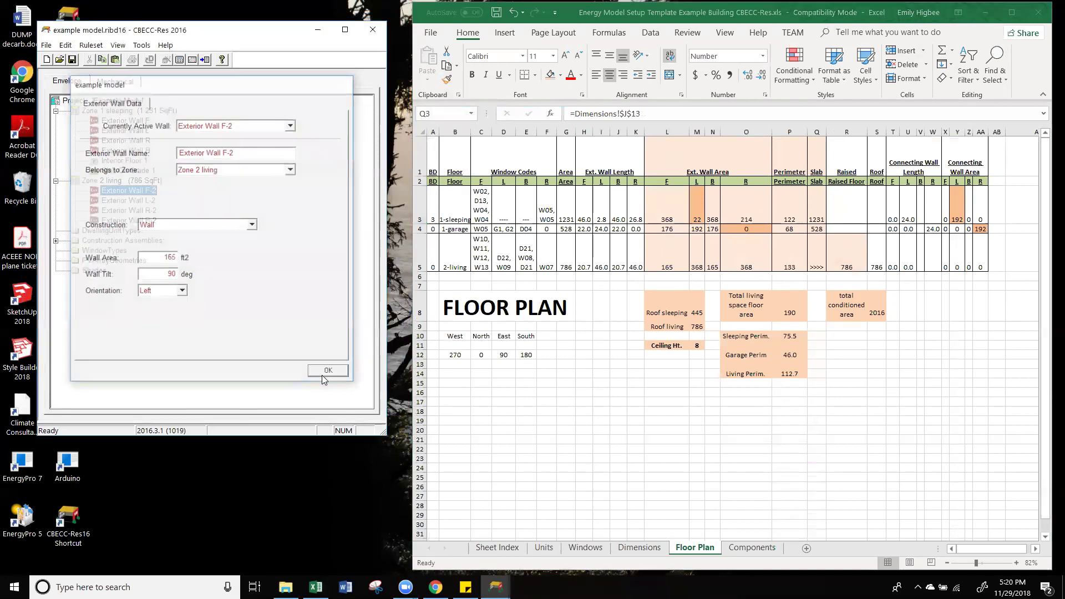
pyautogui.doubleClick(139, 201)
pyautogui.doubleClick(169, 258)
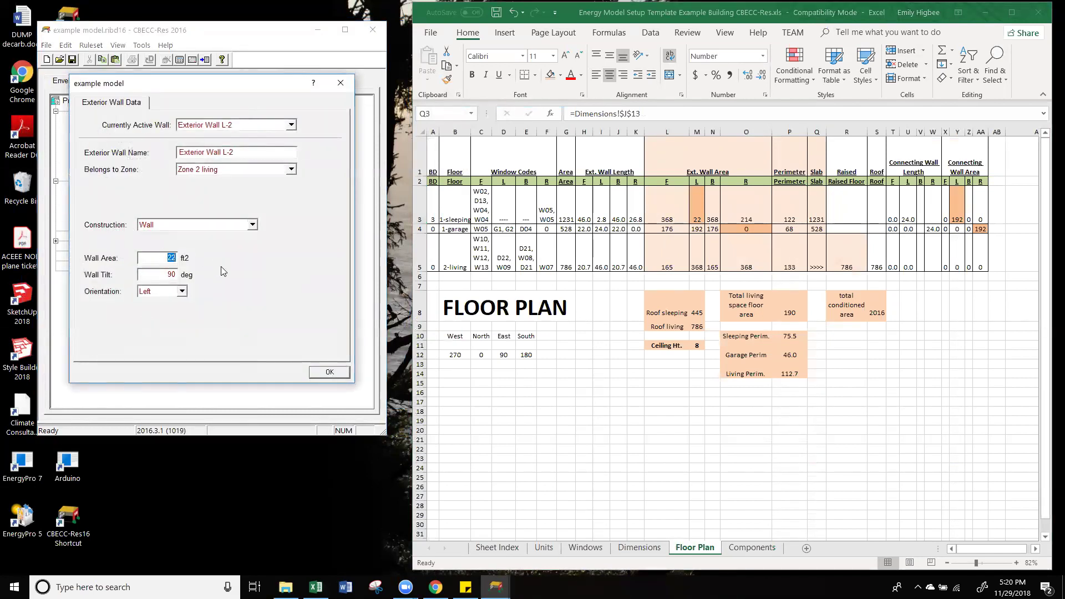
pyautogui.write('368')
pyautogui.click(326, 371)
# Step: Set wall R-2's area to 368 ft² and B-2's area to 165 ft²
pyautogui.doubleClick(144, 211)
pyautogui.doubleClick(169, 258)
pyautogui.write('368')
pyautogui.click(323, 374)
pyautogui.doubleClick(159, 220)
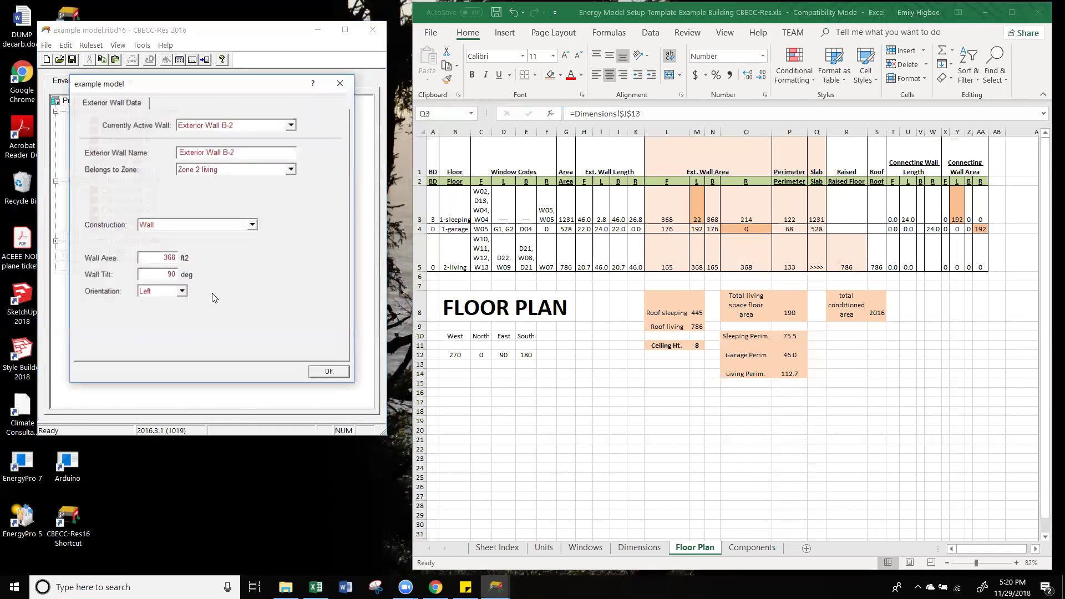
pyautogui.doubleClick(169, 258)
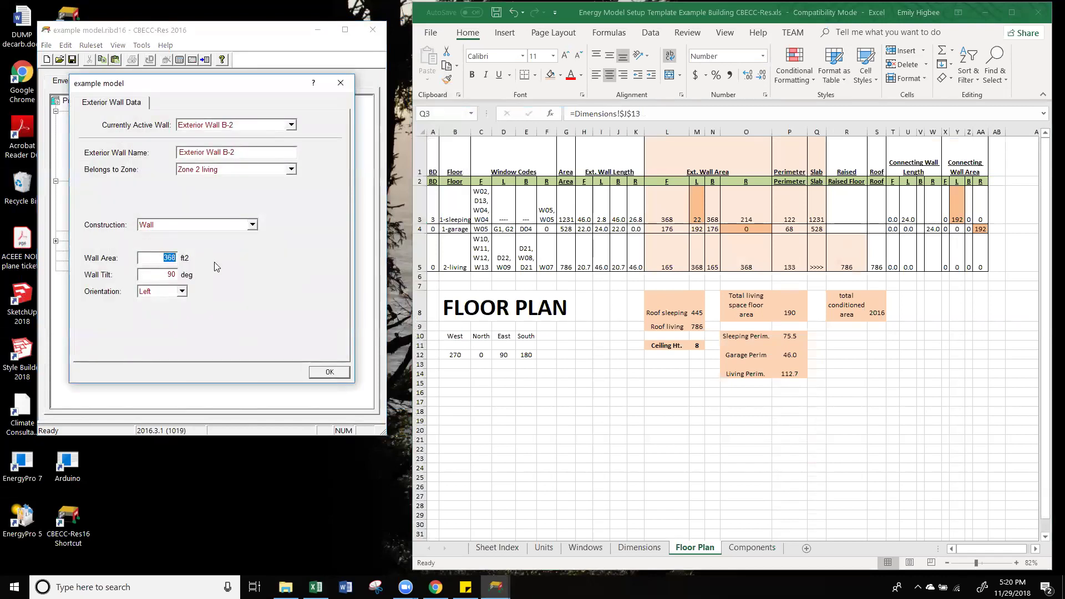
pyautogui.write('165')
pyautogui.click(332, 372)
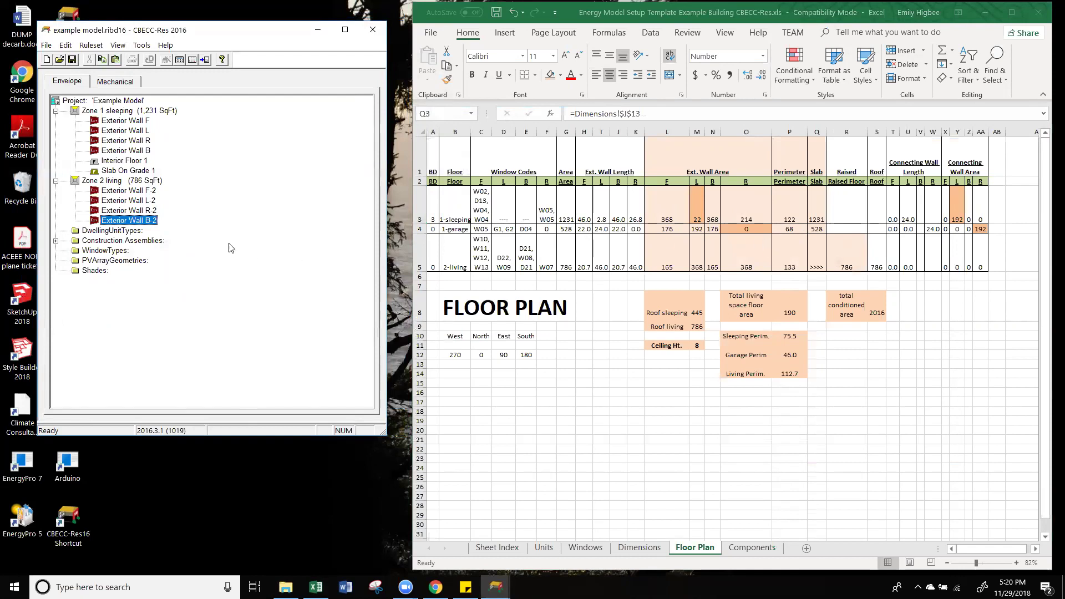
# Step: Show the Create submenu from Zone 2 living's right-click menu
pyautogui.click(118, 184)
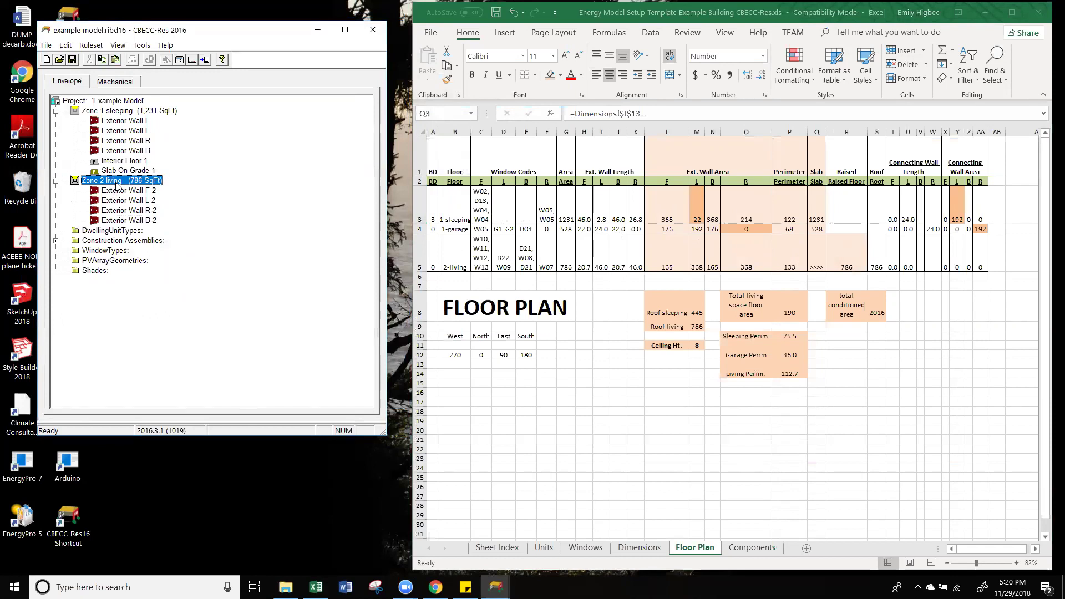
pyautogui.rightClick(117, 185)
pyautogui.moveTo(198, 299)
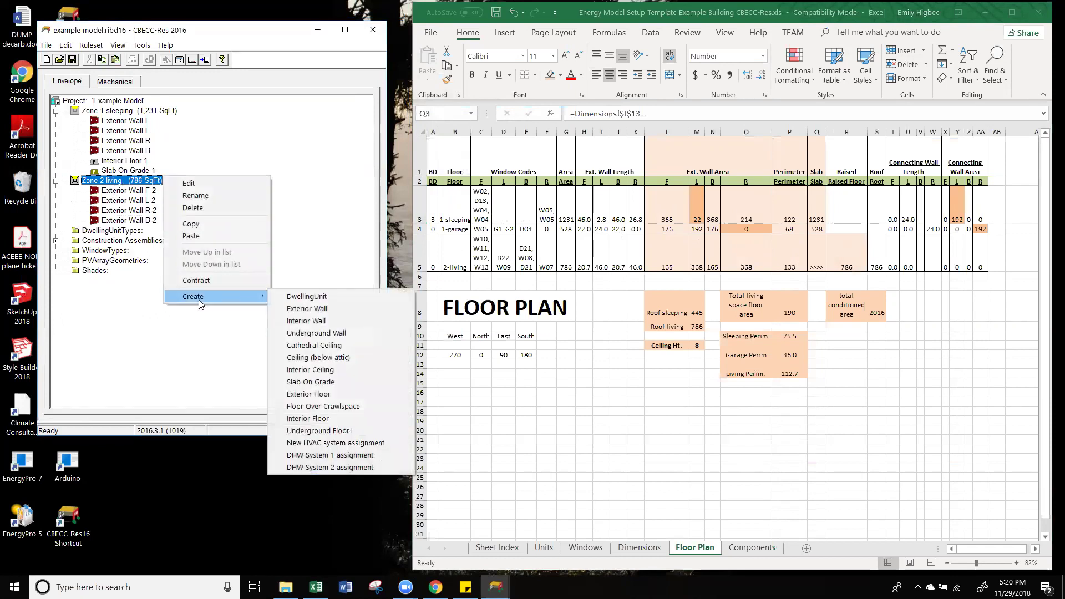
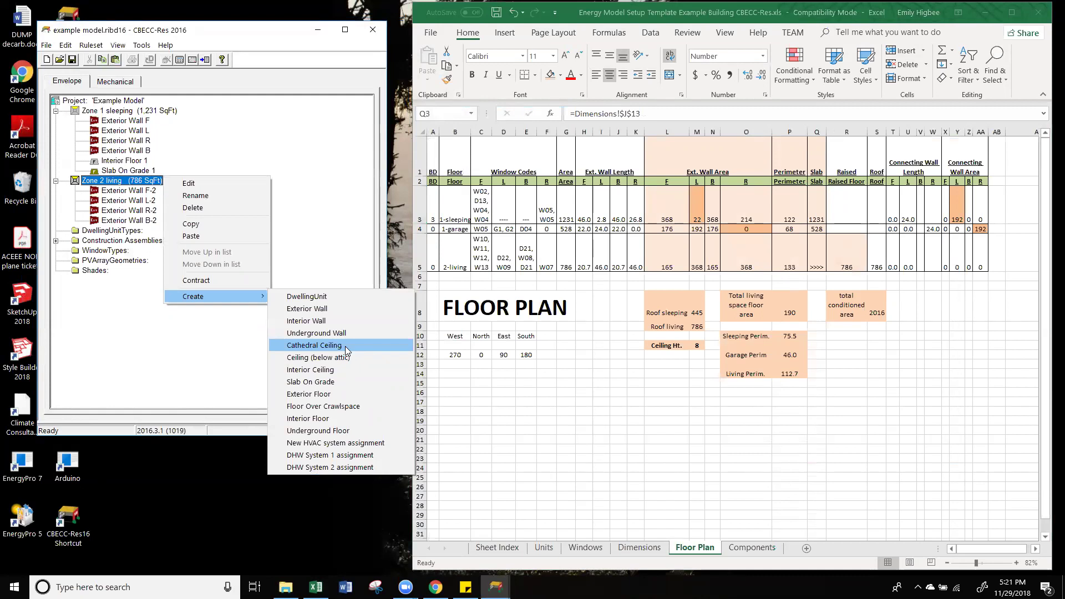
# Step: Add a cathedral ceiling named 'Cathedral Ceiling - flat roof' to Zone 2 living and accept its data dialogs
pyautogui.click(345, 346)
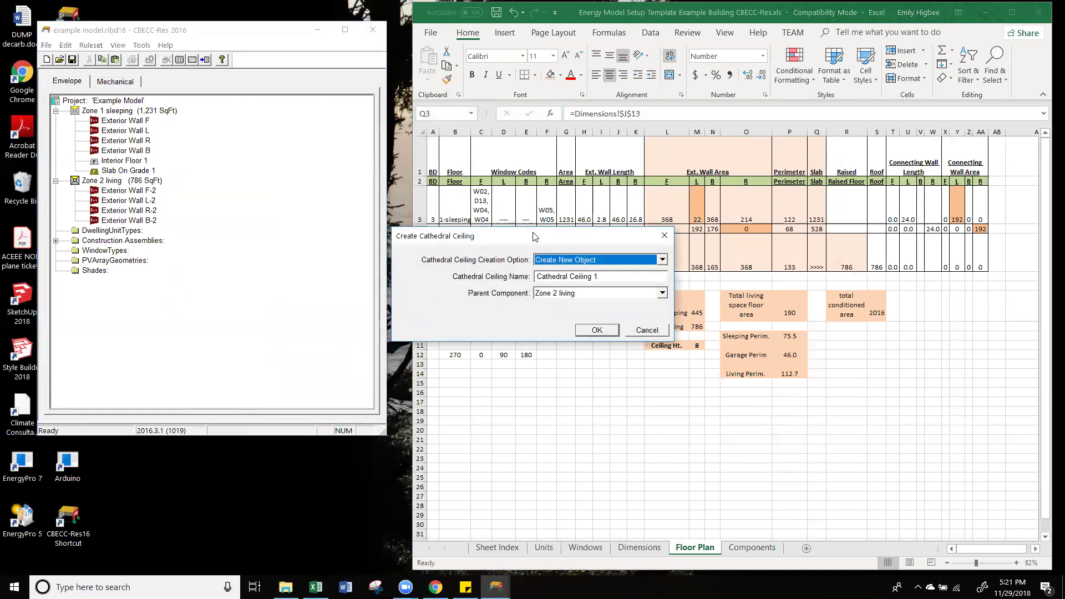
pyautogui.moveTo(550, 237); pyautogui.dragTo(258, 226)
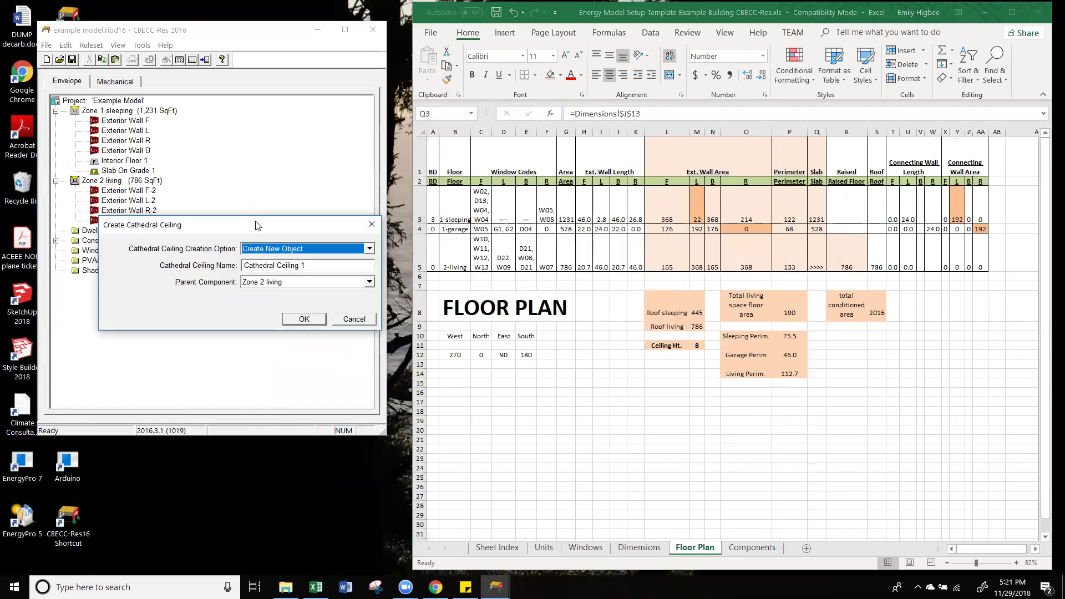
pyautogui.click(320, 265)
pyautogui.press('BackSpace')
pyautogui.write('- flat')
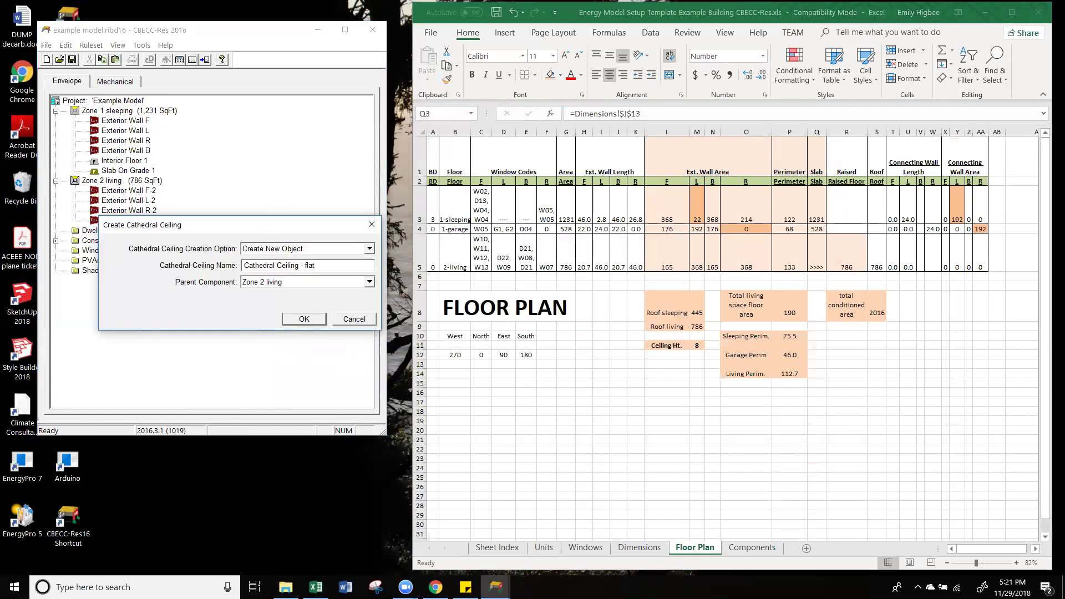
pyautogui.write(' roof')
pyautogui.click(304, 320)
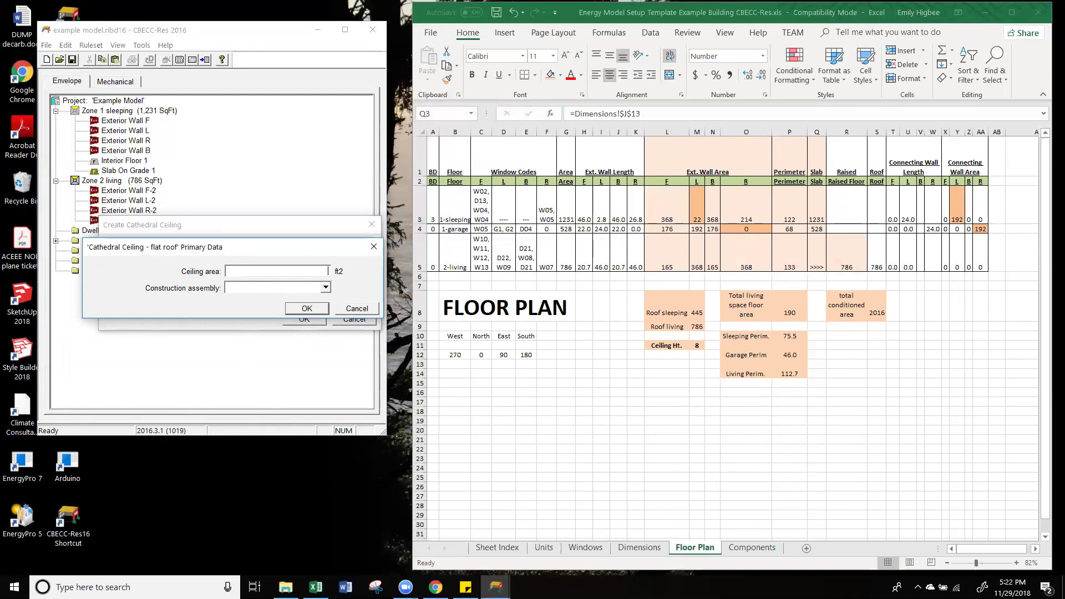
pyautogui.click(323, 311)
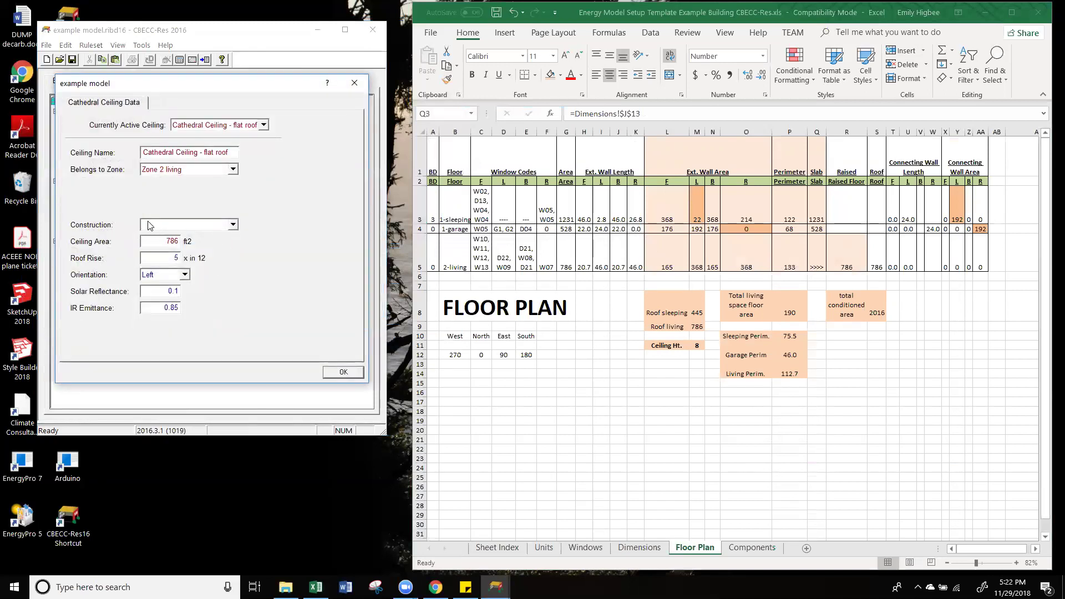
pyautogui.click(344, 372)
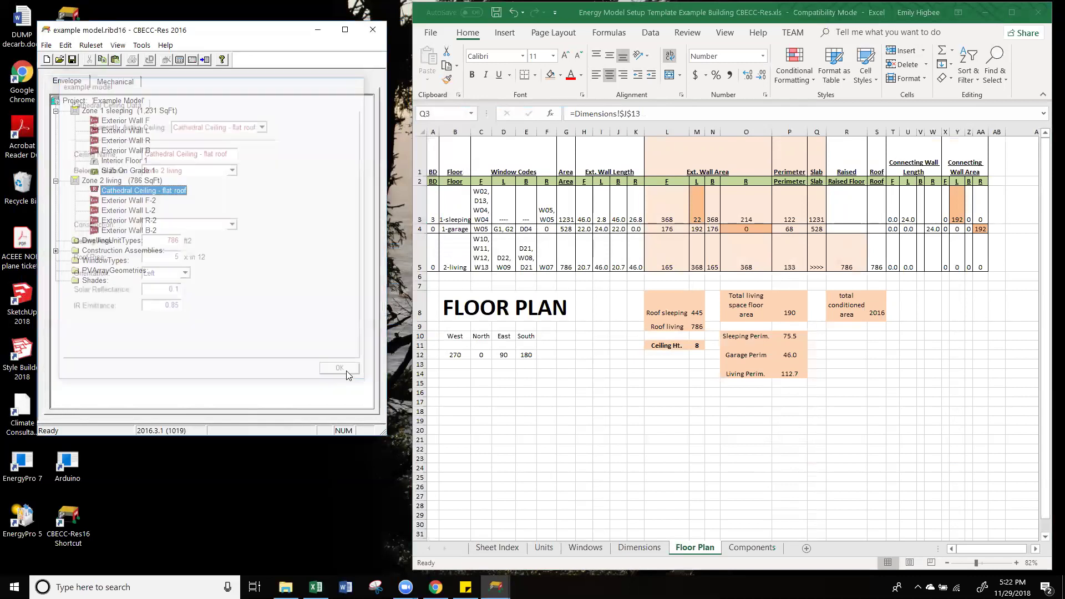
pyautogui.click(121, 181)
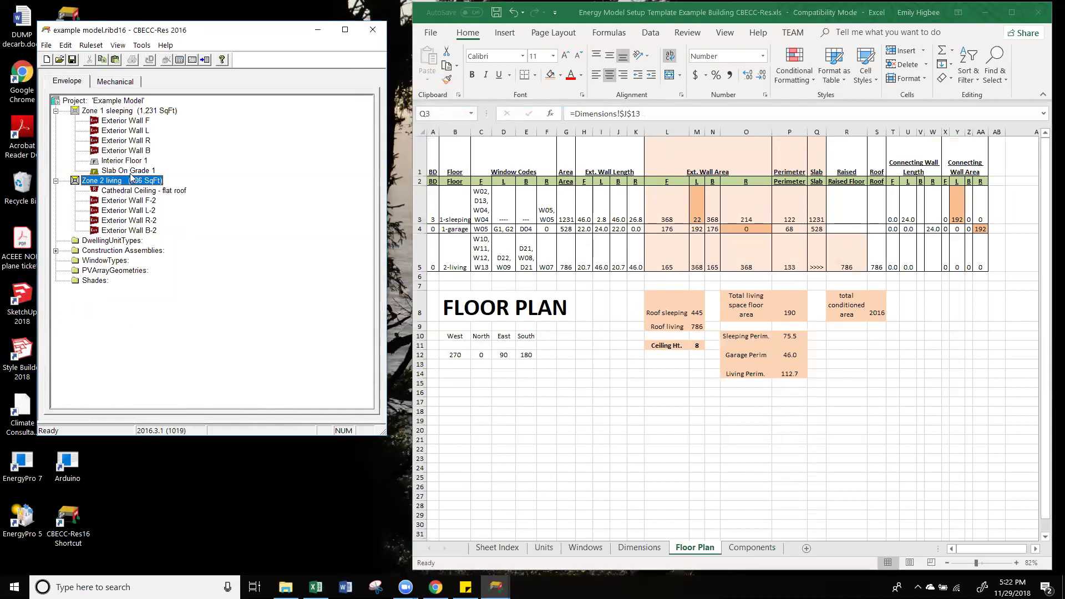
# Step: Set Interior Floor 1's Zone on Other Side to Zone 2 living
pyautogui.doubleClick(109, 180)
pyautogui.click(432, 95)
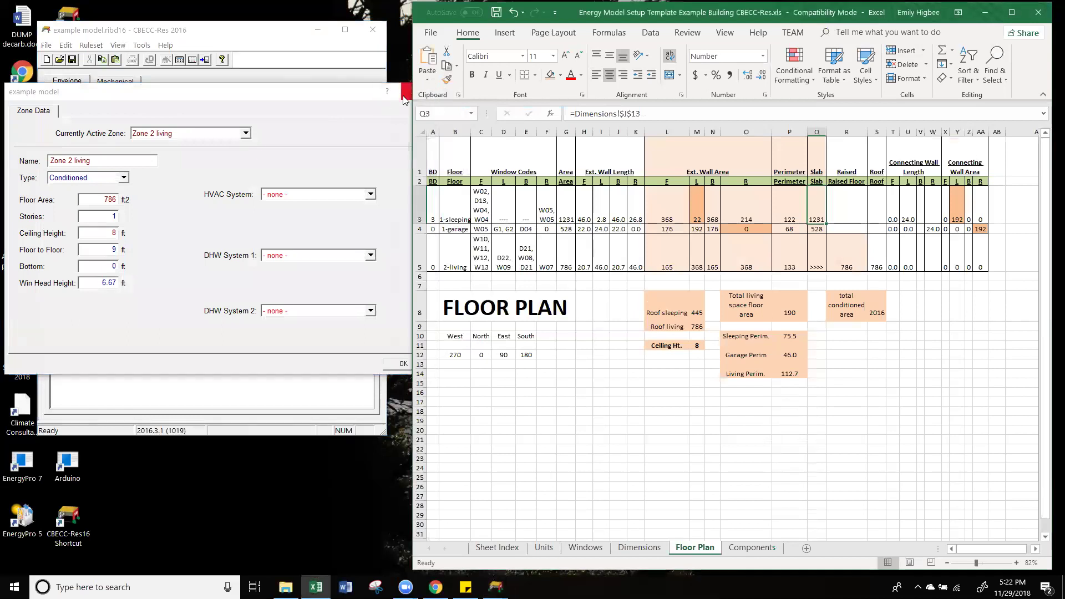
pyautogui.click(405, 93)
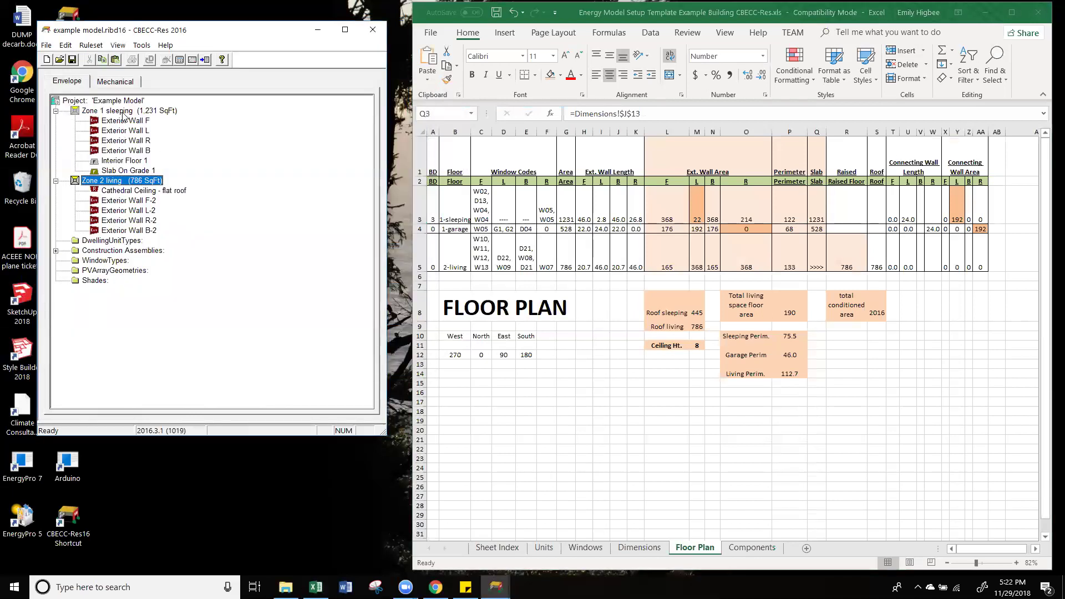
pyautogui.doubleClick(126, 161)
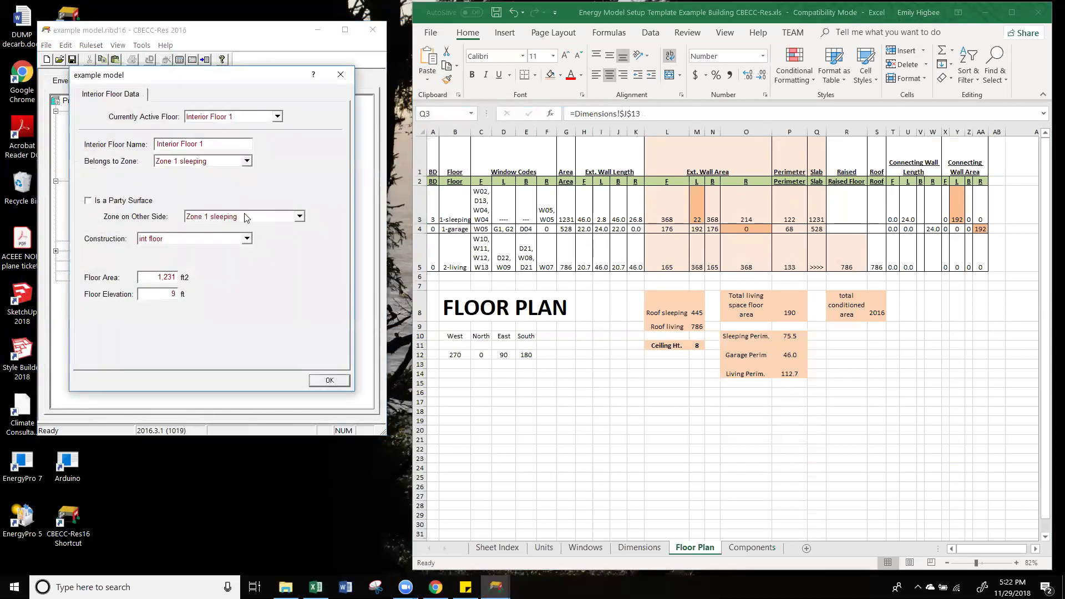
pyautogui.click(251, 218)
pyautogui.click(243, 253)
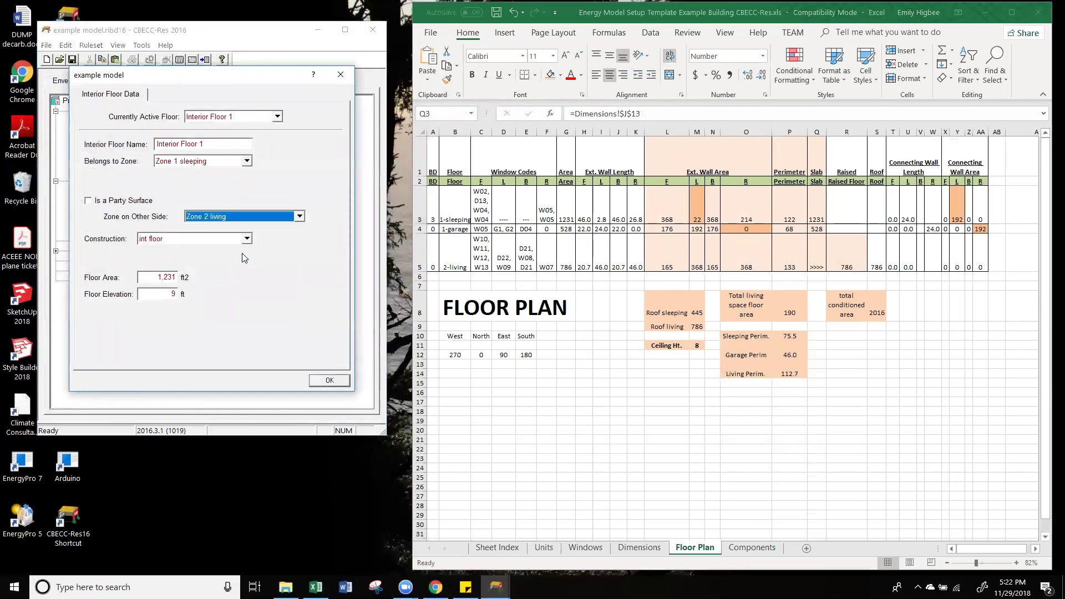
pyautogui.click(344, 382)
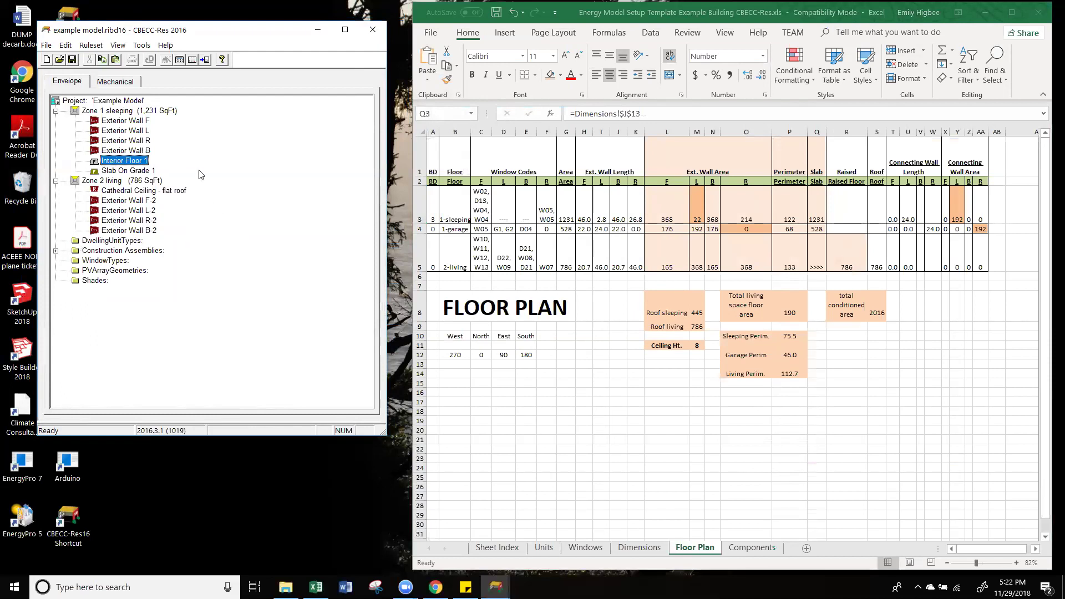
pyautogui.click(157, 192)
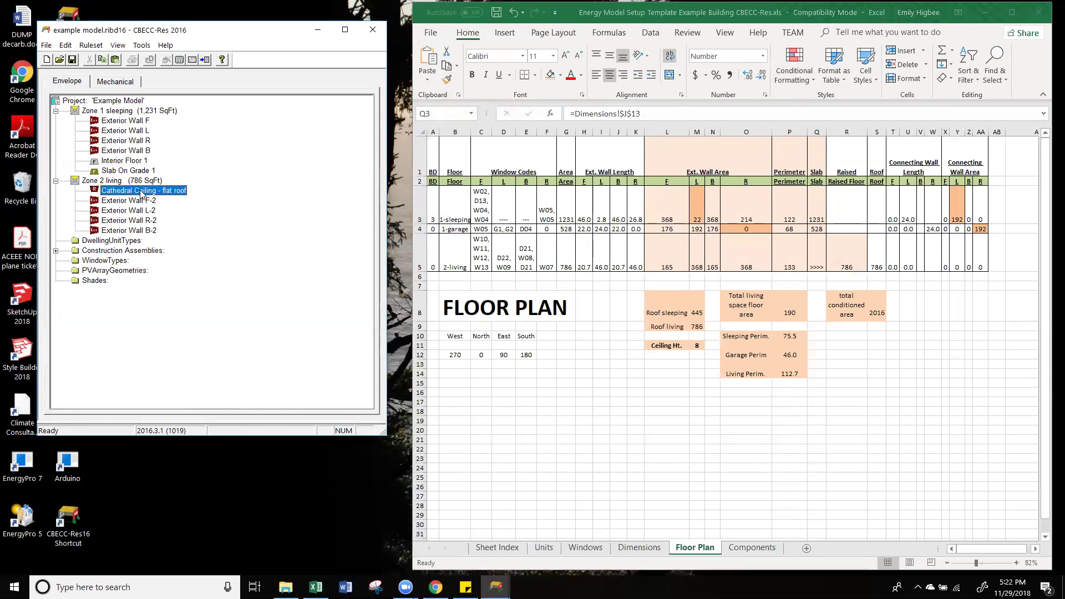
pyautogui.click(139, 181)
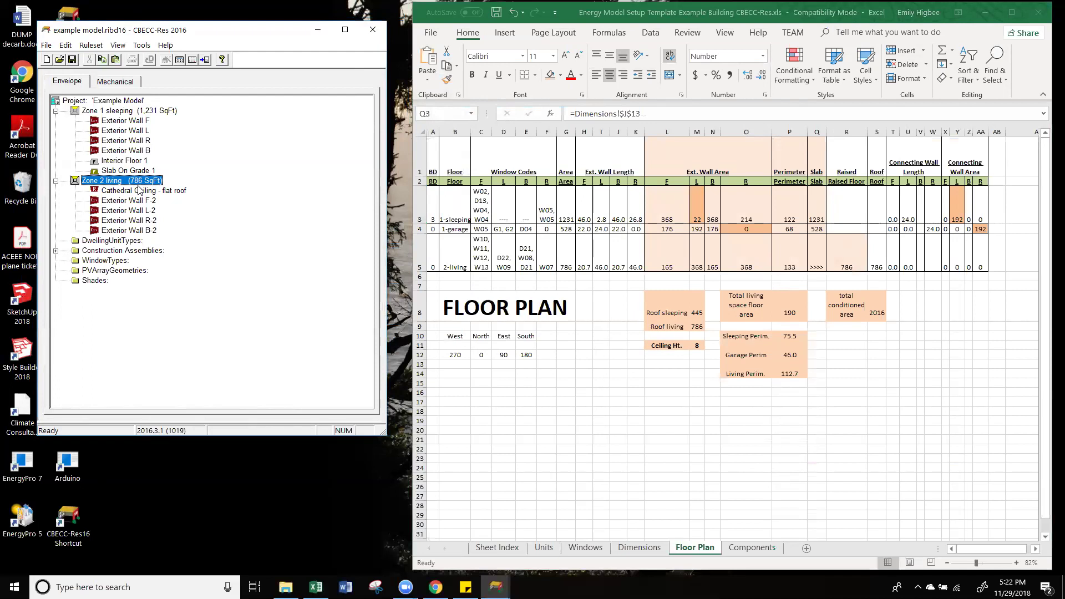
# Step: Create a new cathedral ceiling under Zone 1 sleeping, dismissing the duplicate-name warning
pyautogui.click(123, 111)
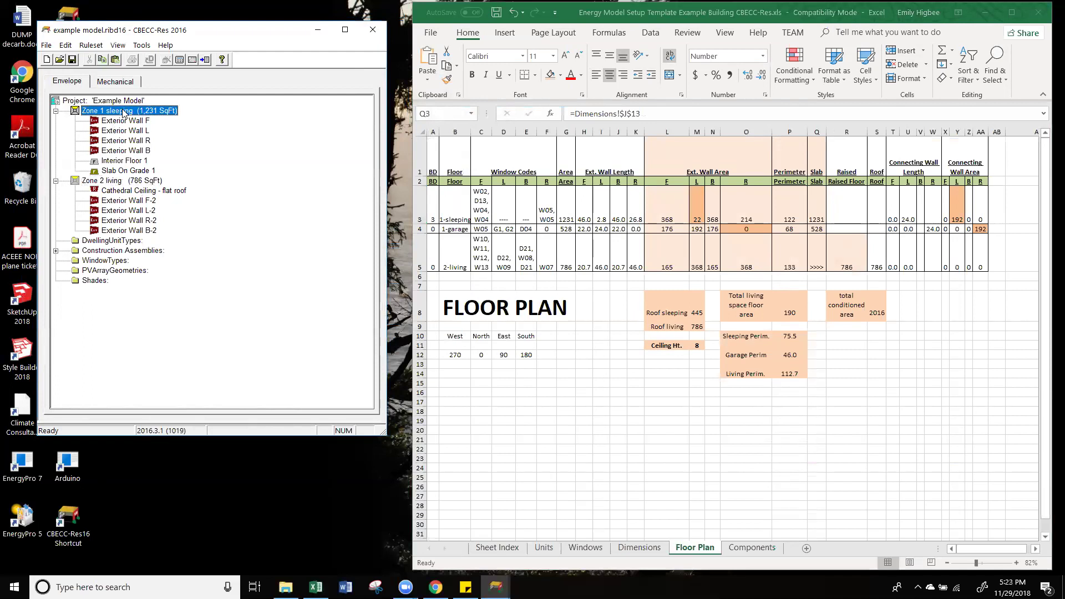
pyautogui.rightClick(177, 109)
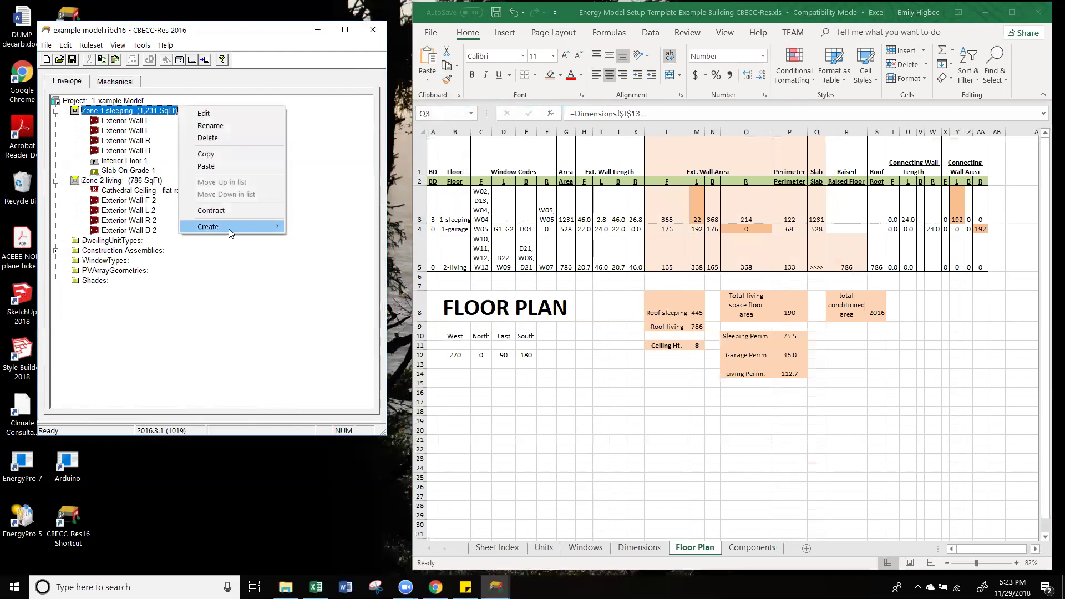
pyautogui.moveTo(229, 227)
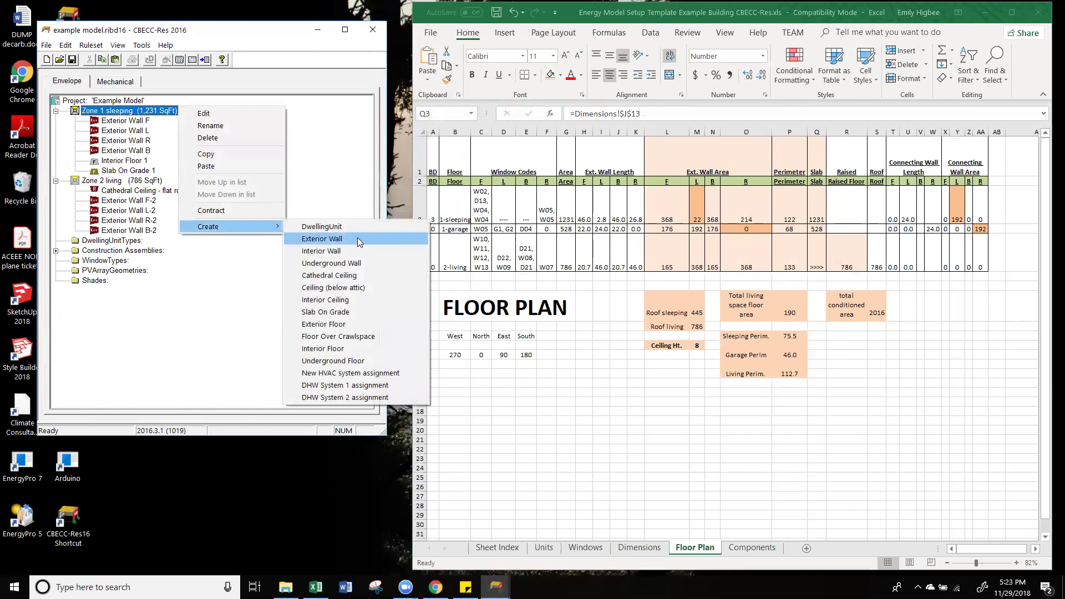
pyautogui.click(366, 275)
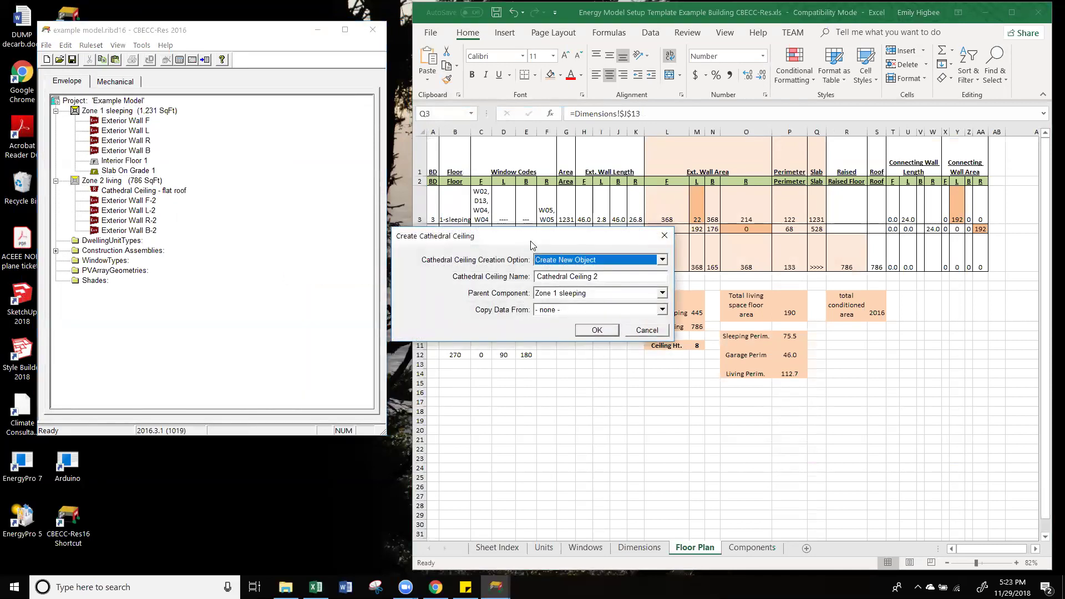
pyautogui.click(360, 231)
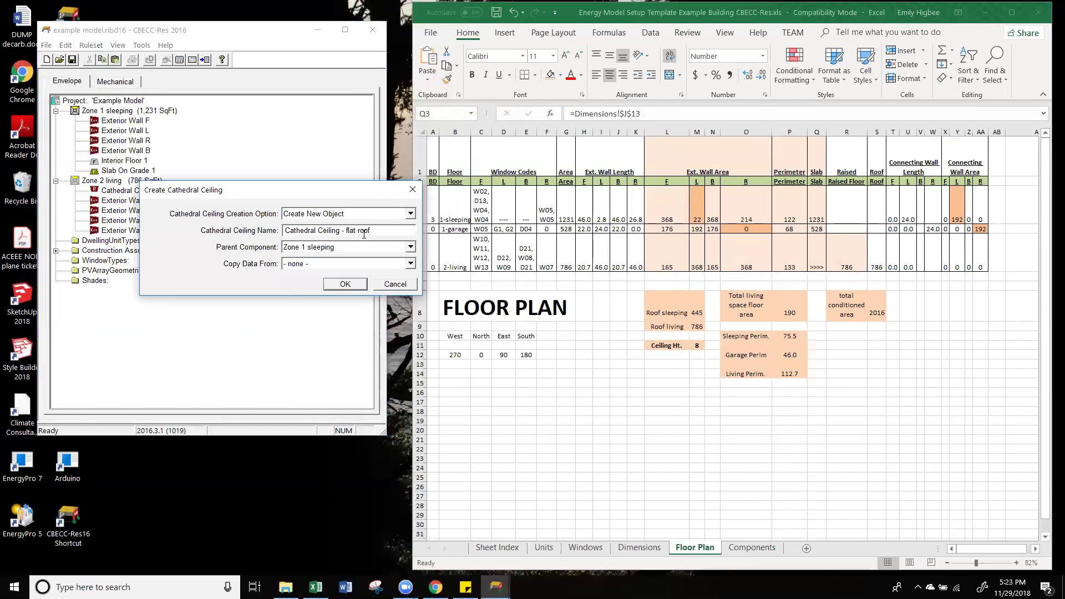
pyautogui.click(351, 284)
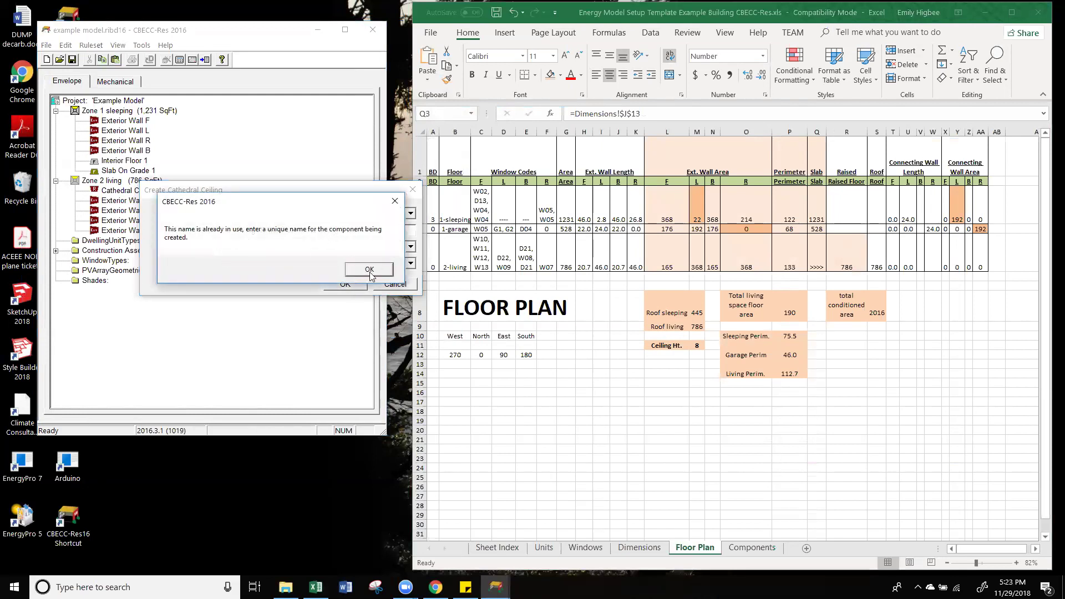
pyautogui.click(395, 200)
# Step: Insert 'sleeping' to name it 'Cathedral Ceiling sleeping - flat roof' and confirm
pyautogui.click(343, 230)
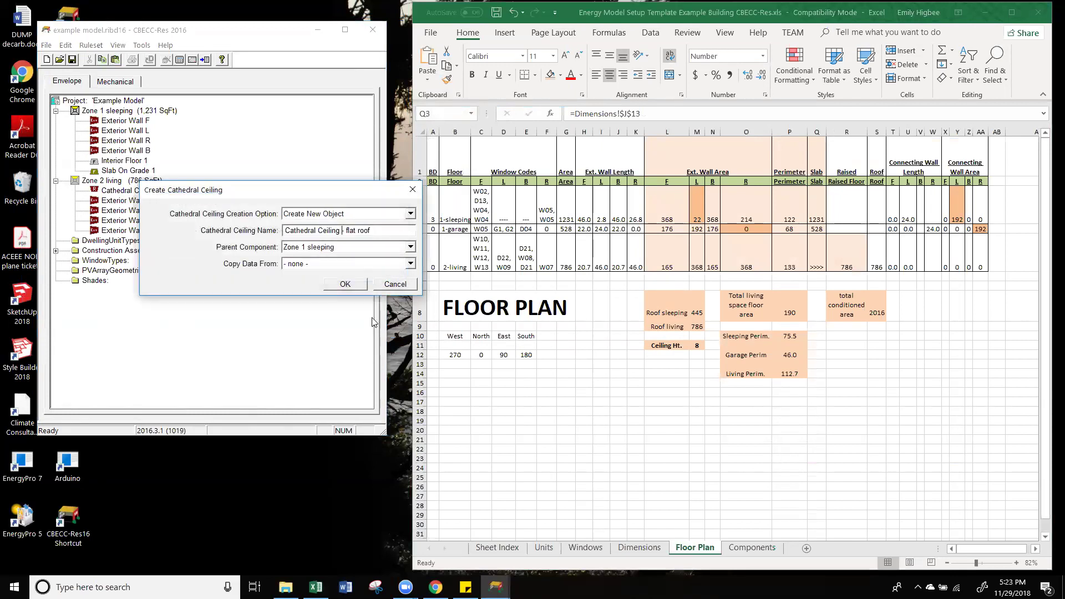
pyautogui.write('sleeping')
pyautogui.press('Return')
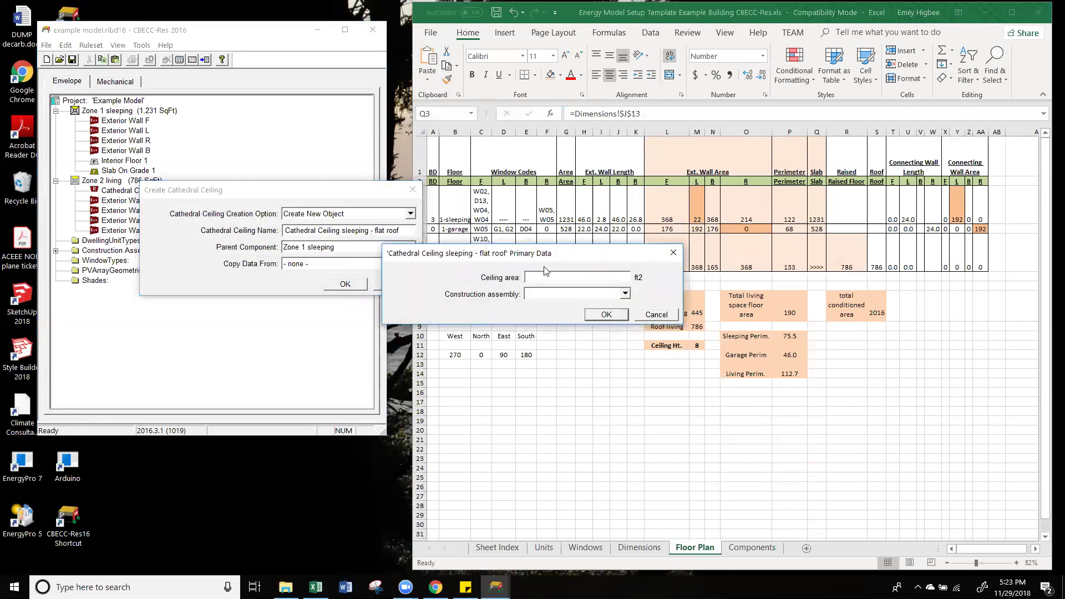
pyautogui.moveTo(545, 255); pyautogui.dragTo(281, 210)
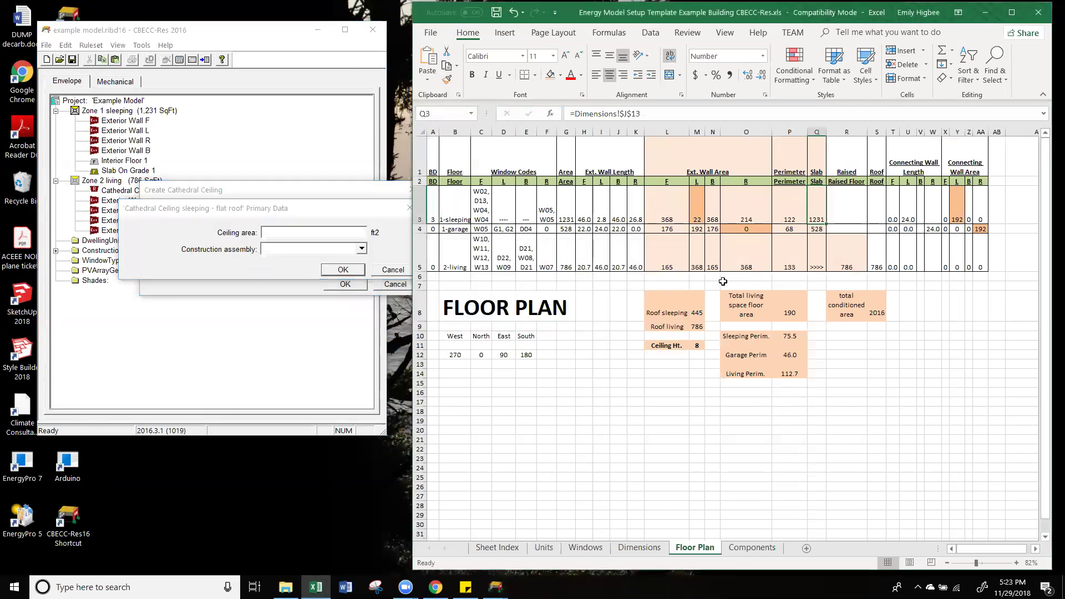
pyautogui.click(819, 214)
# Step: In Excel, check cells R5 and P8 and the formula giving 445 in M8
pyautogui.click(839, 248)
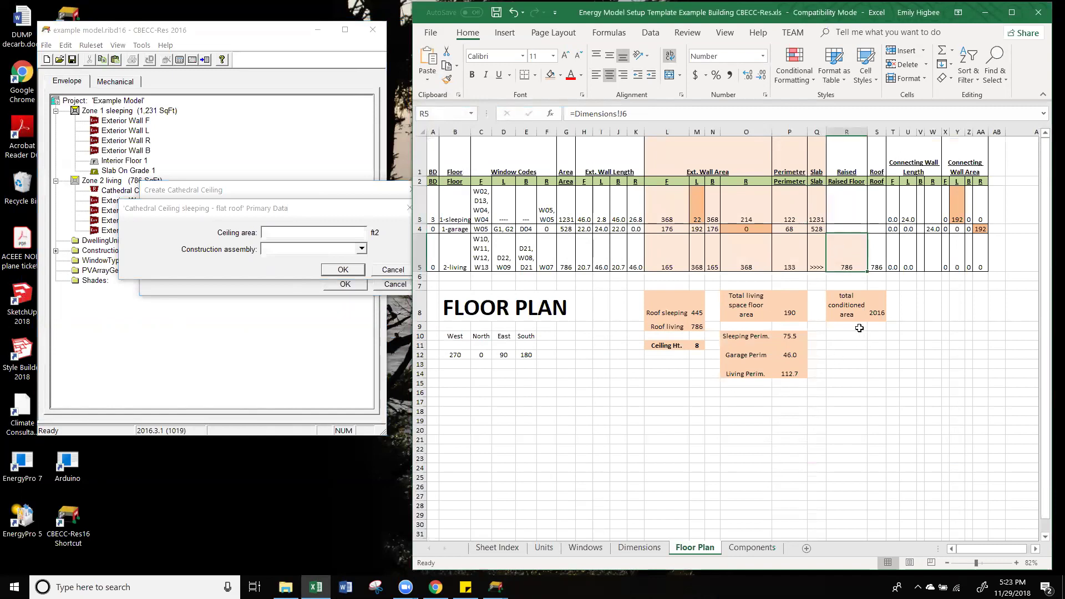
pyautogui.click(801, 313)
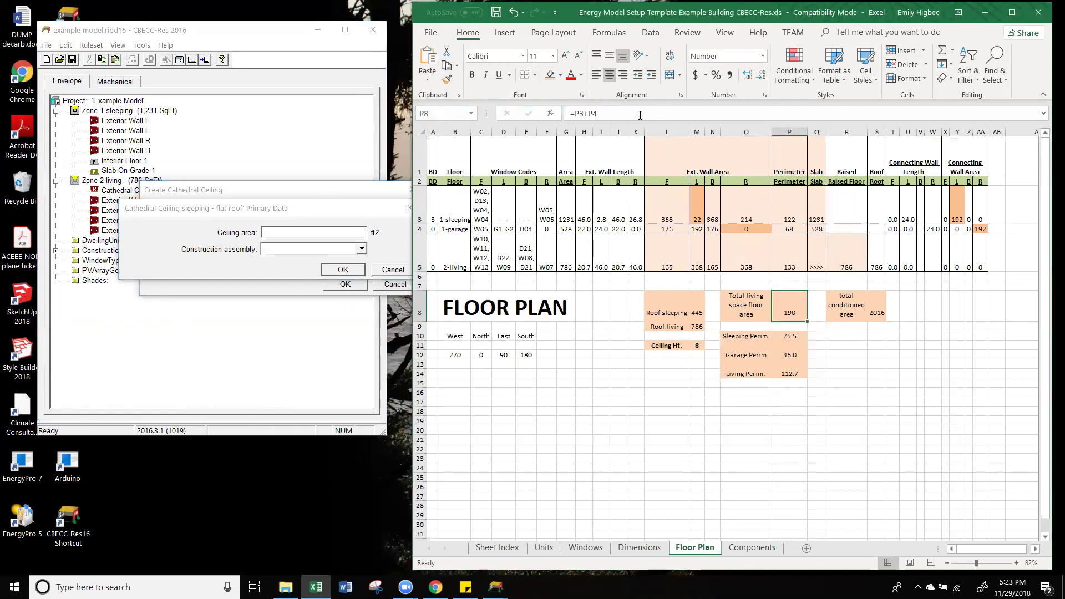
pyautogui.doubleClick(800, 312)
pyautogui.click(774, 356)
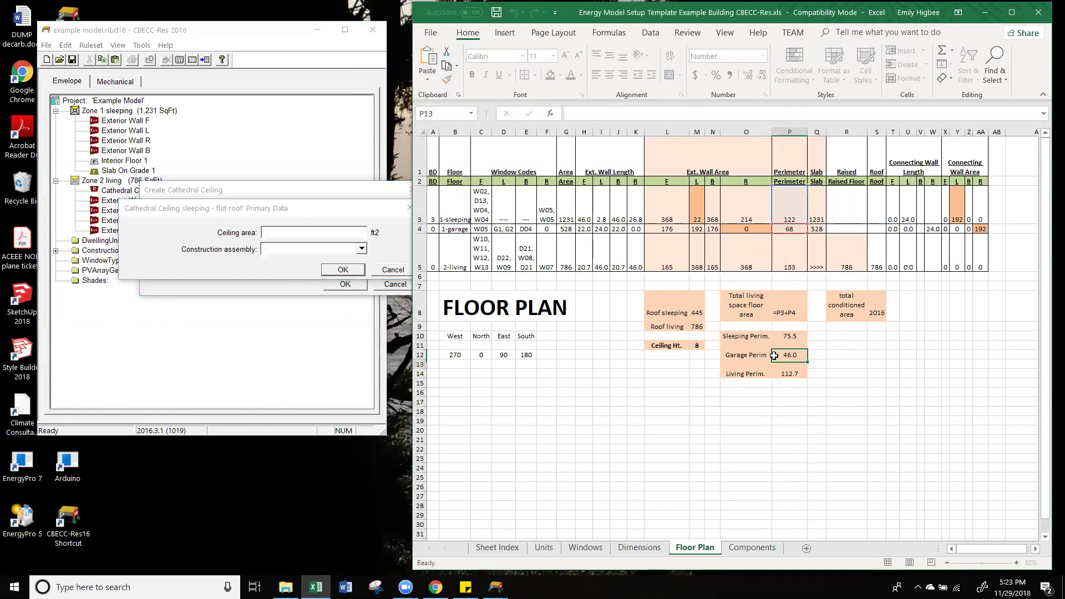
pyautogui.click(698, 305)
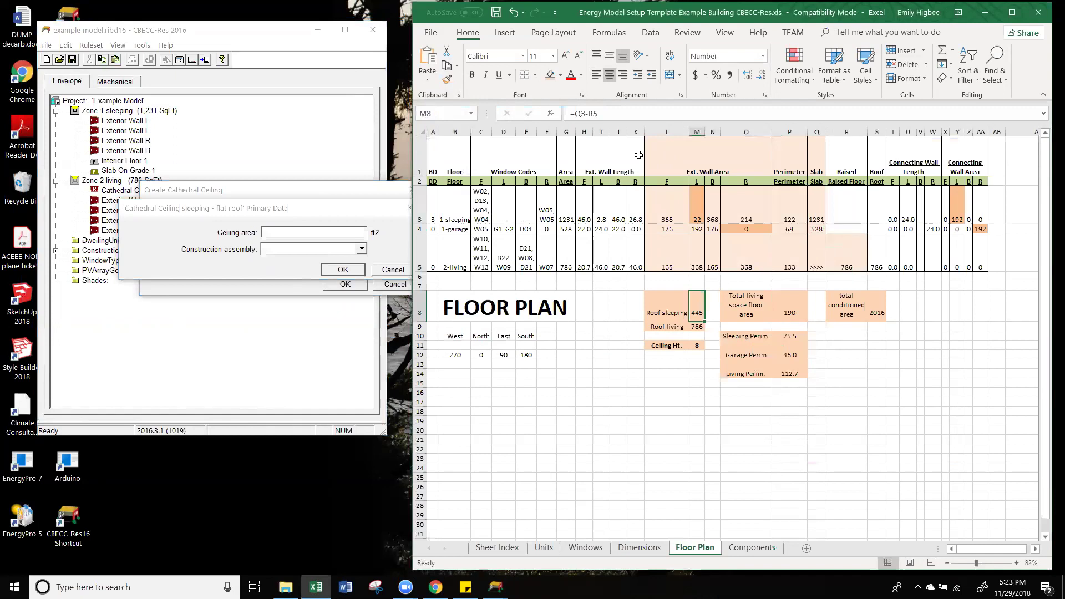
pyautogui.click(639, 111)
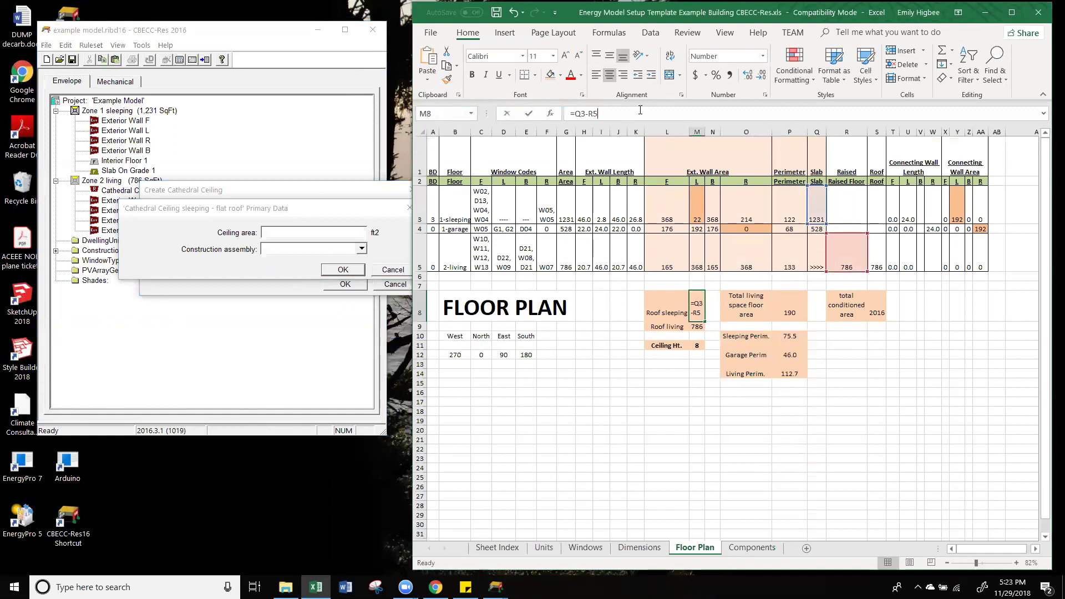
pyautogui.click(716, 366)
# Step: Enter a 445 ft² ceiling area and accept the sleeping cathedral ceiling
pyautogui.click(344, 231)
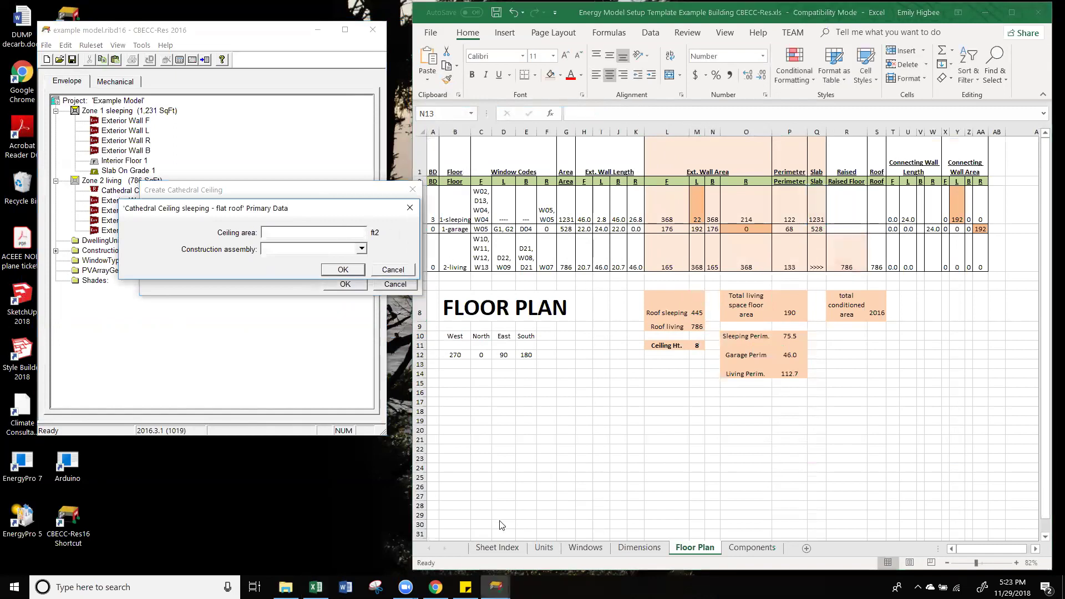
pyautogui.write('445')
pyautogui.click(343, 270)
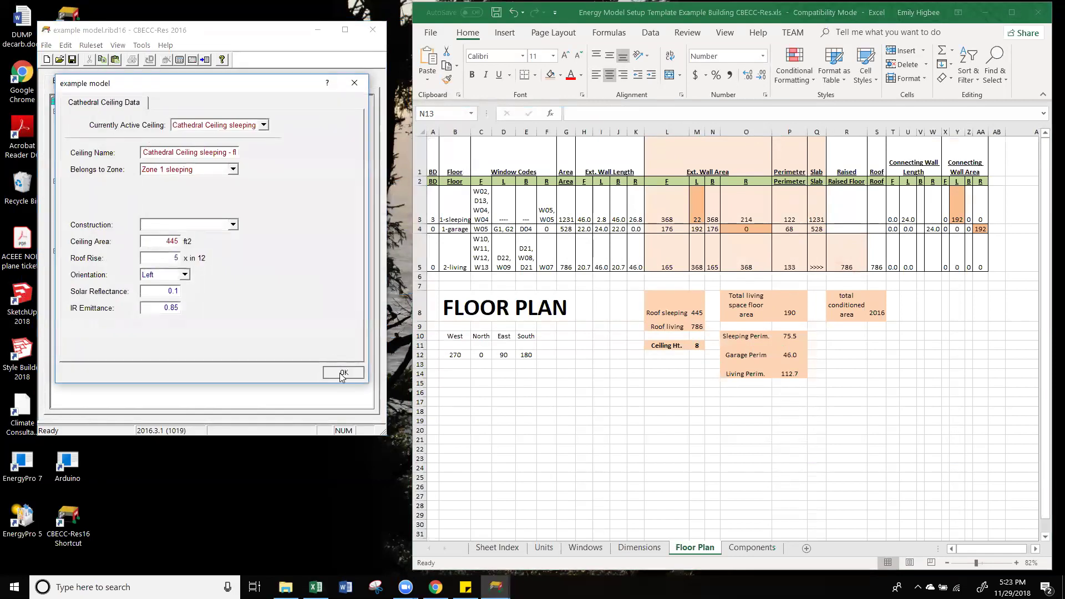
pyautogui.click(343, 373)
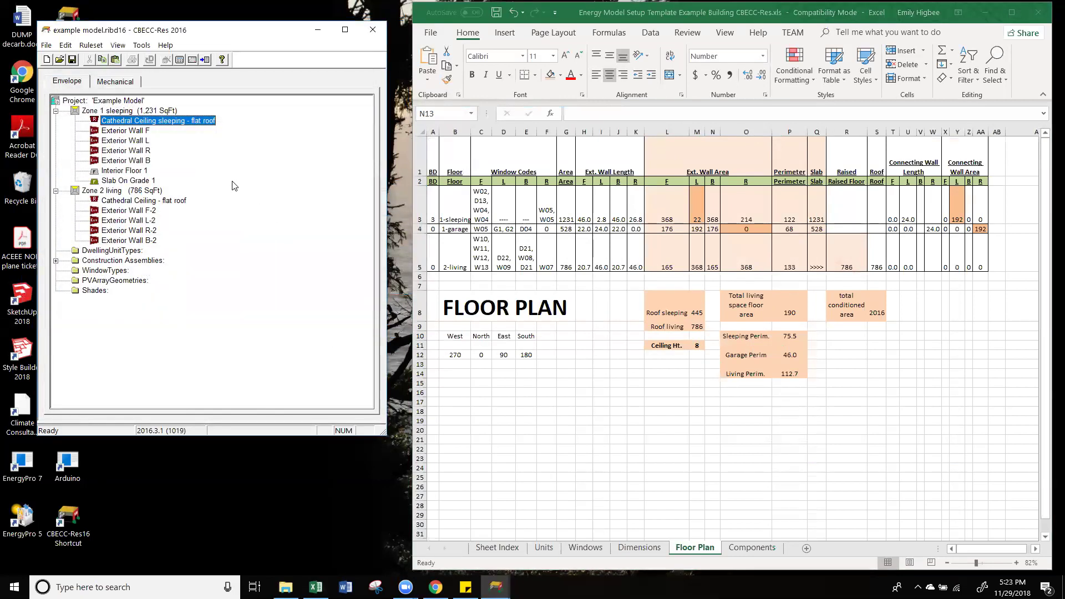
# Step: From the sleeping ceiling's Construction list, create a new cathedral ceiling assembly named 'roof'
pyautogui.doubleClick(187, 123)
pyautogui.click(202, 224)
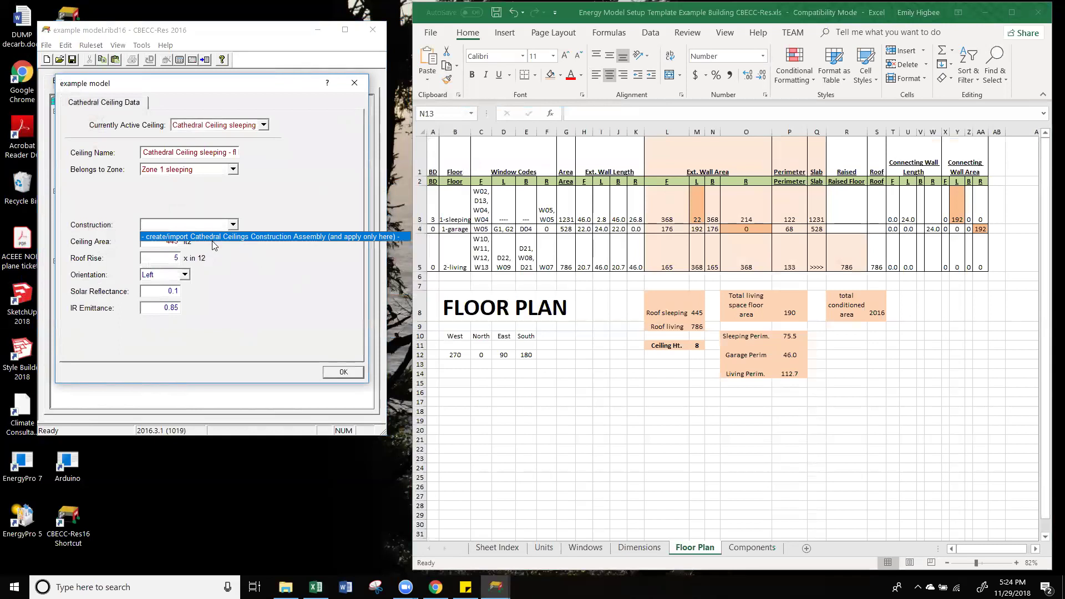
pyautogui.click(213, 239)
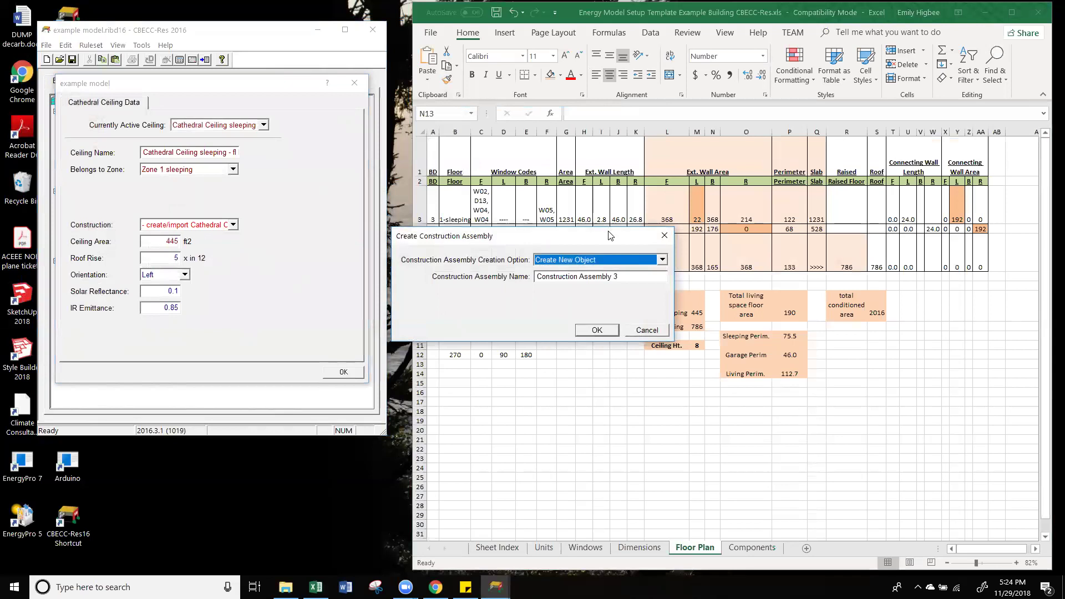
pyautogui.moveTo(608, 235); pyautogui.dragTo(320, 206)
pyautogui.press('Tab')
pyautogui.write('ro')
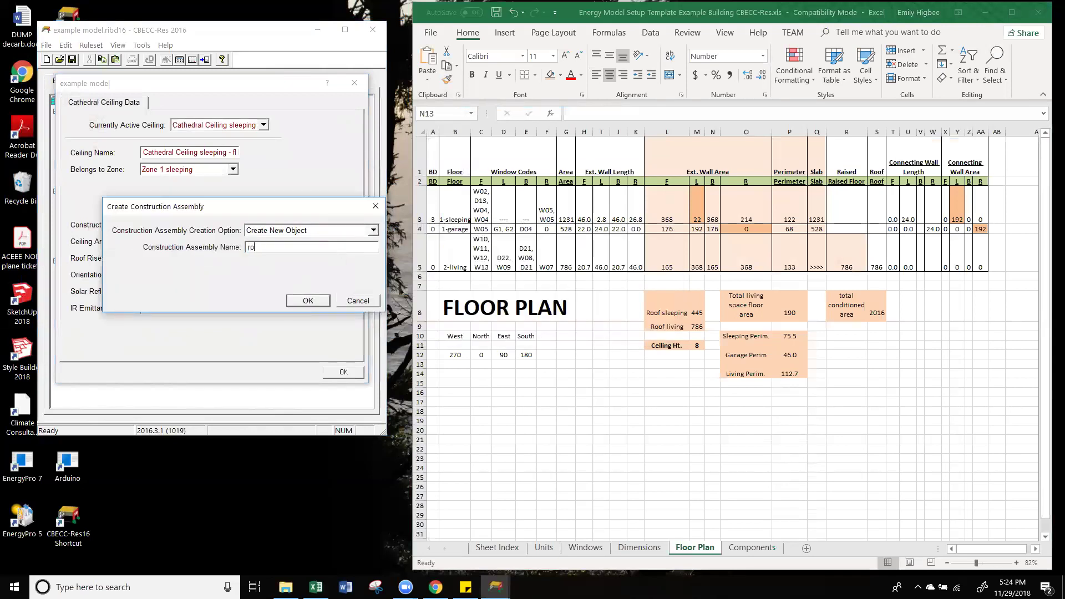
pyautogui.click(310, 301)
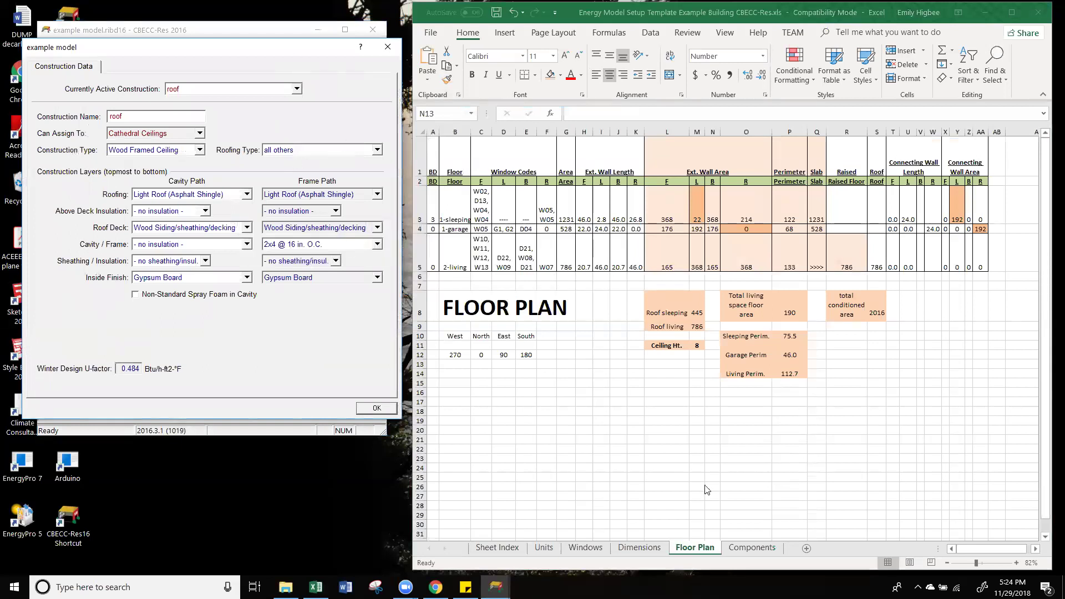
# Step: Look up the roof specification (R-38, 2x10) on Excel's Components sheet
pyautogui.click(751, 547)
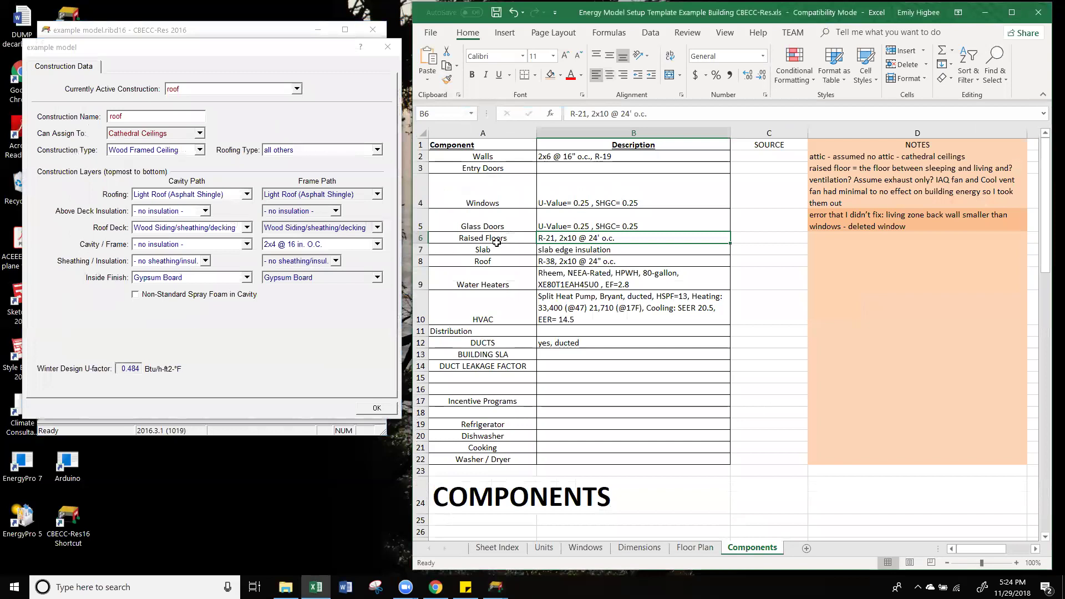
pyautogui.click(492, 258)
pyautogui.press('Right')
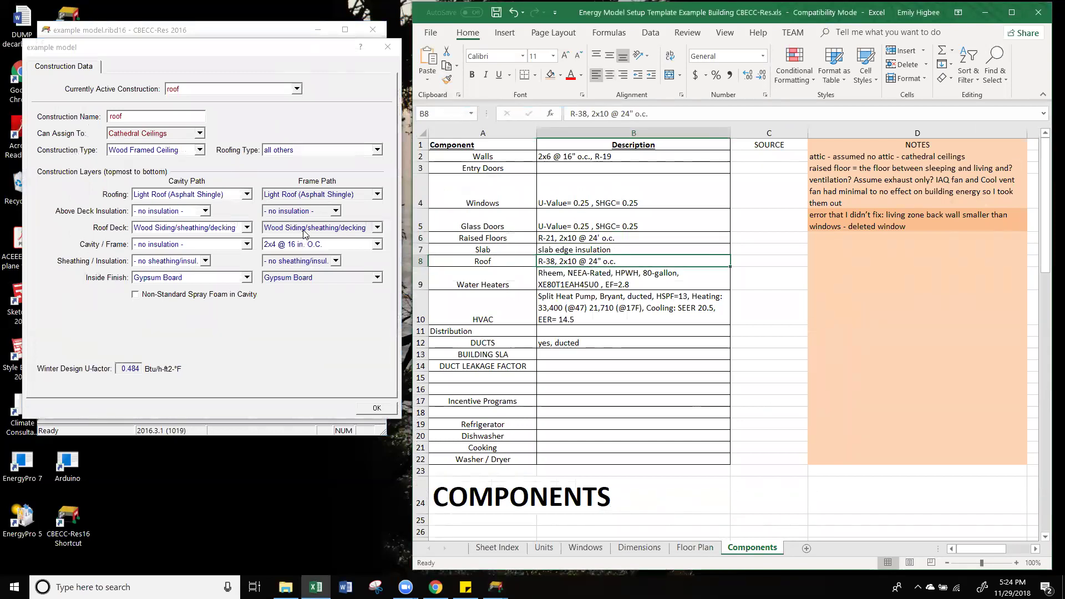
# Step: Set the roof assembly framing to 2x10 @ 24 in. O.C. and cavity insulation to R 38
pyautogui.click(304, 233)
pyautogui.click(309, 230)
pyautogui.click(312, 246)
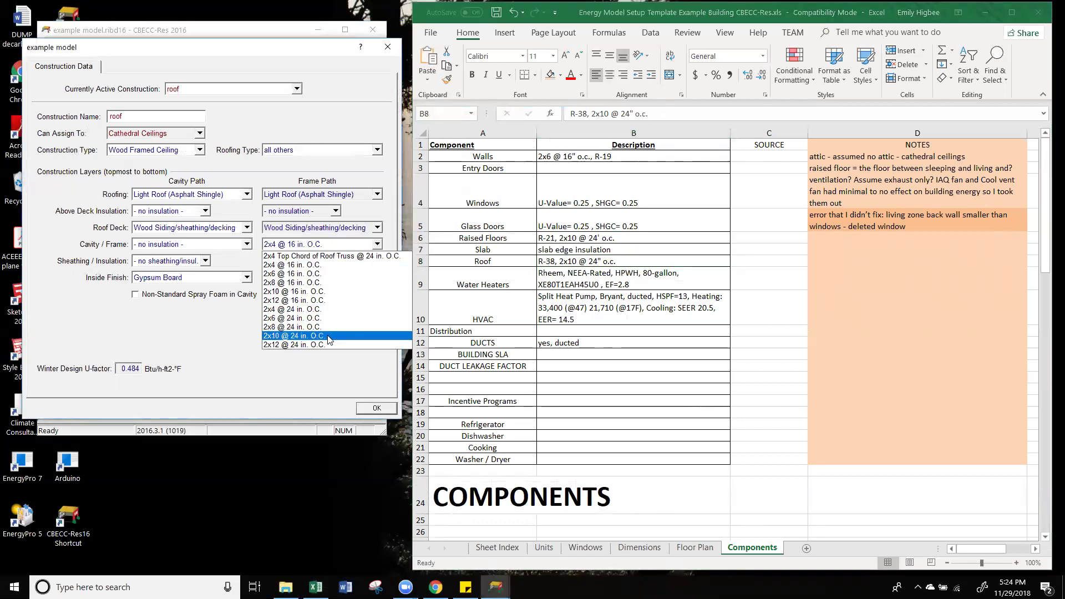
pyautogui.click(328, 336)
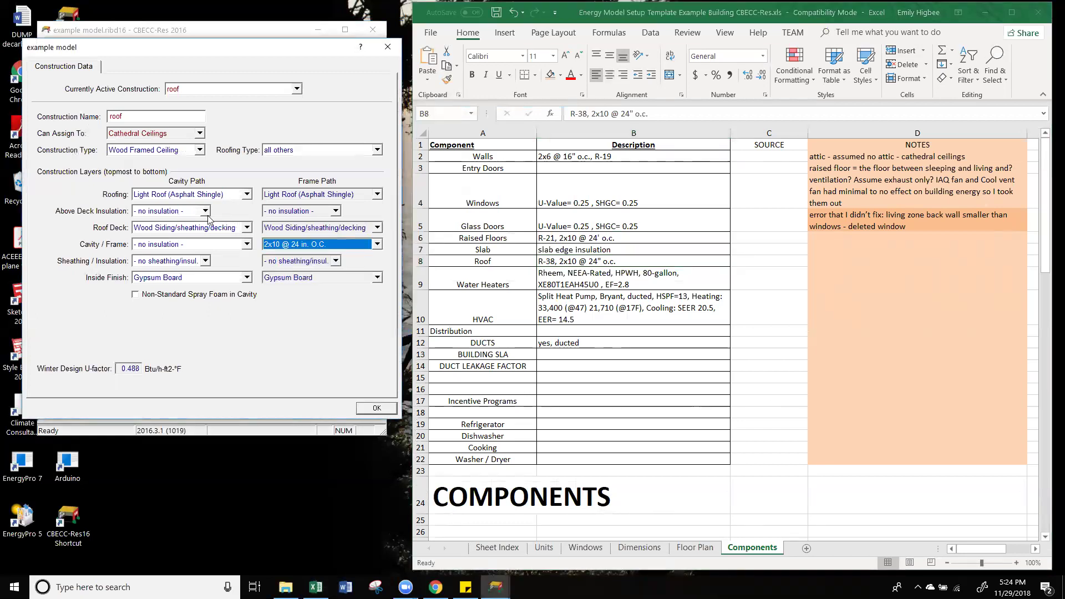
pyautogui.click(201, 248)
pyautogui.scroll(-5, 199, 377)
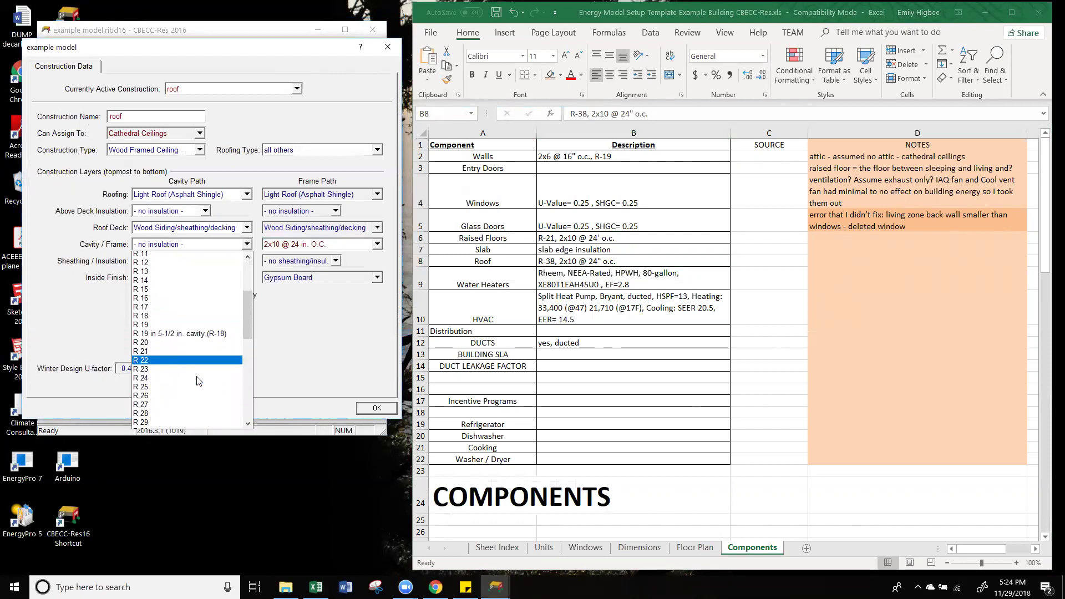
pyautogui.scroll(-2, 183, 389)
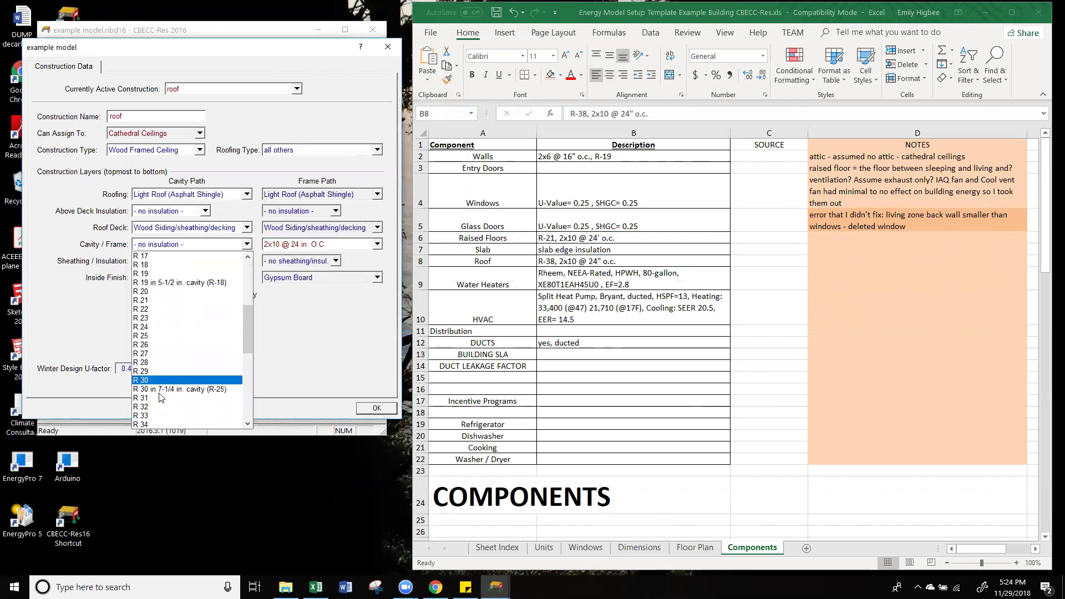
pyautogui.scroll(-2, 160, 397)
pyautogui.click(162, 399)
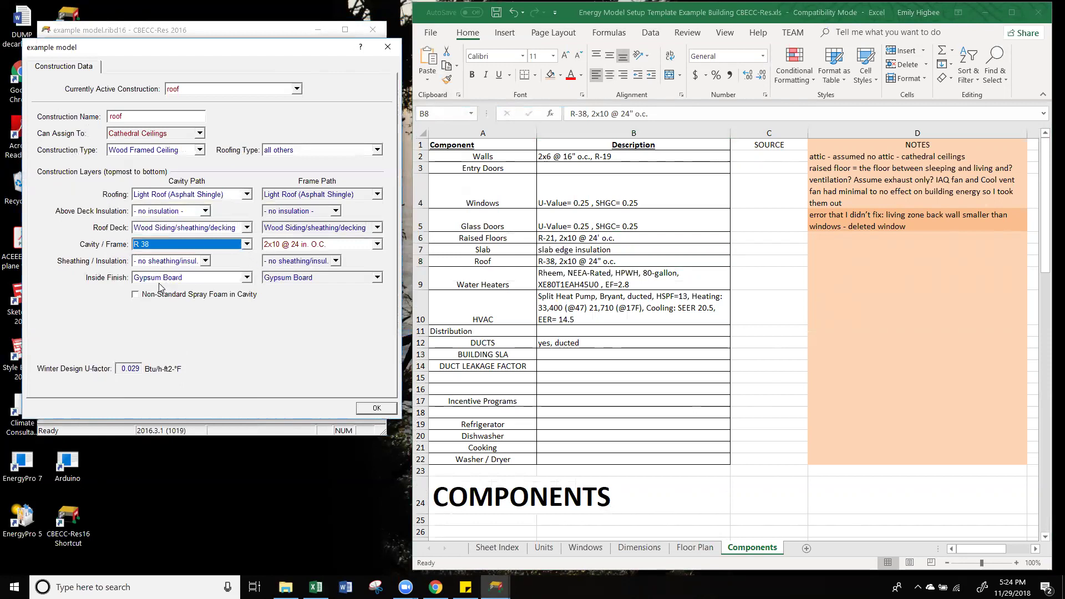
# Step: Confirm the roof layers and accept the sleeping ceiling using the roof construction
pyautogui.click(377, 409)
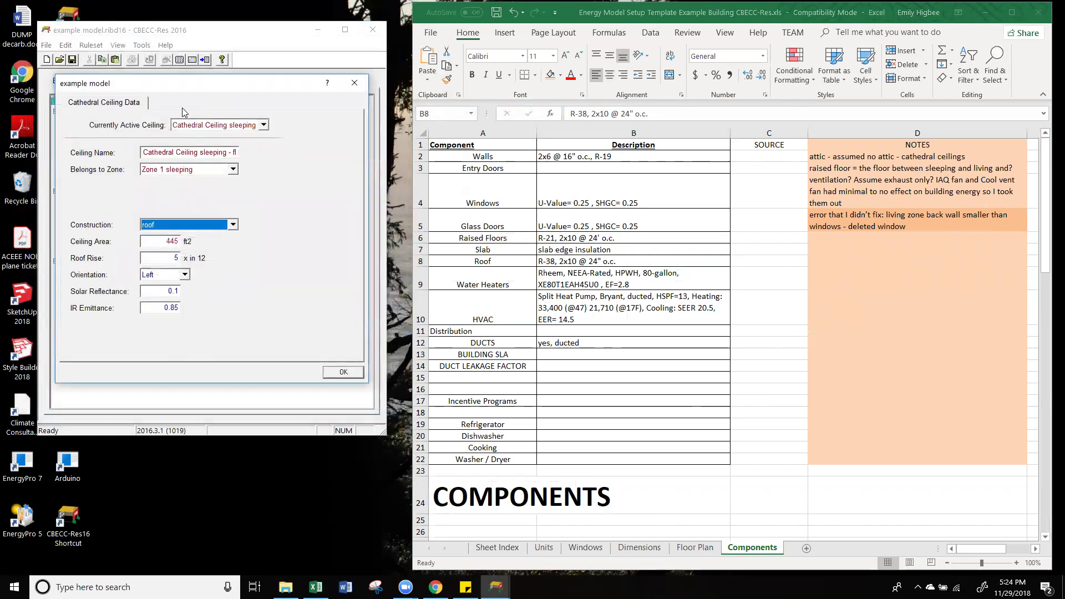
pyautogui.click(340, 372)
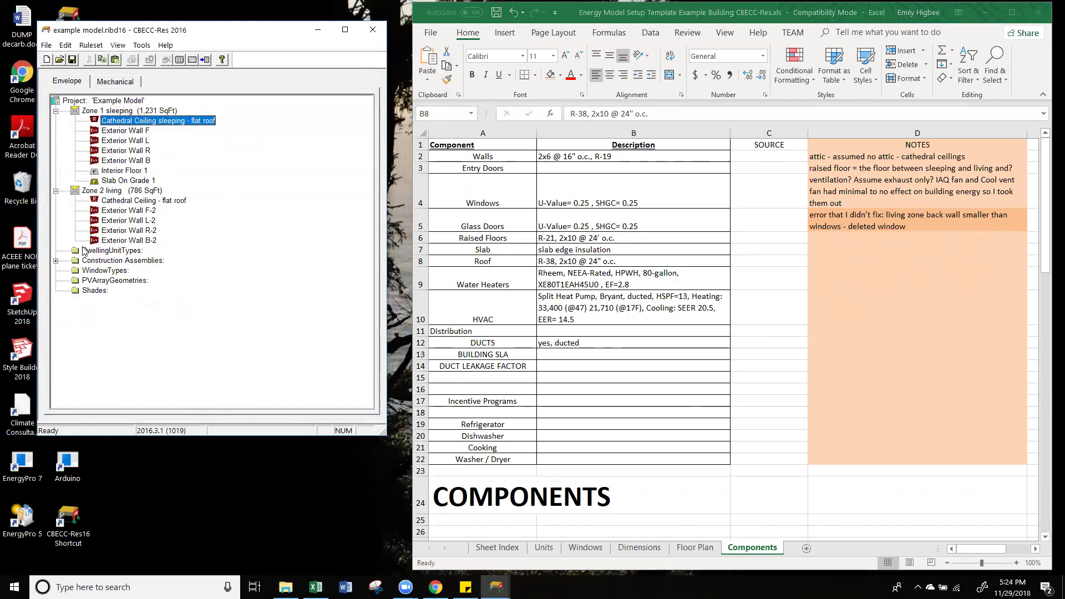
pyautogui.click(56, 261)
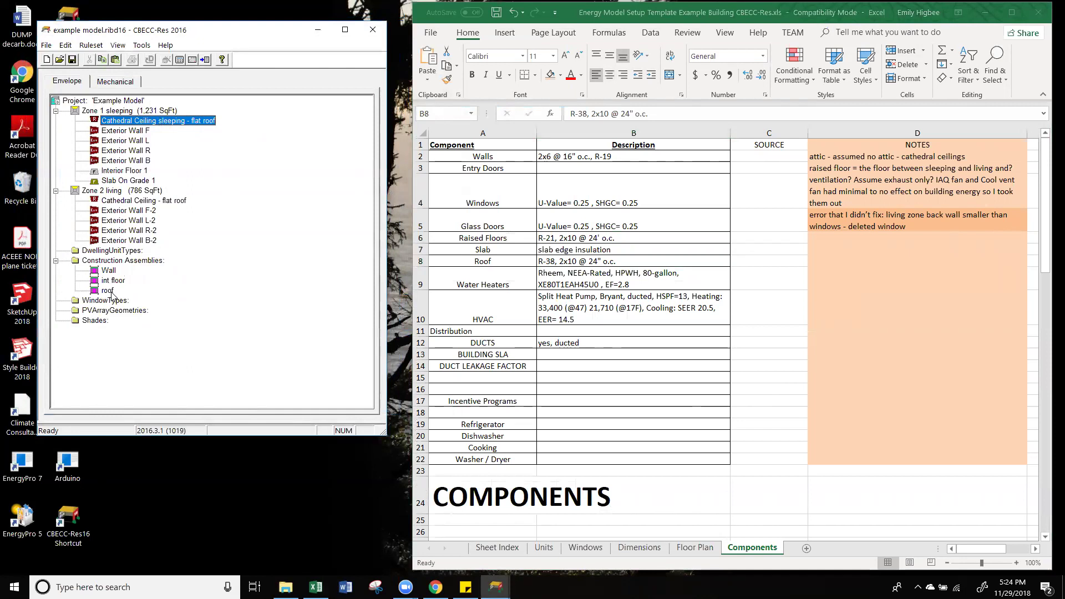
# Step: Assign the roof construction to Zone 2 living's 'Cathedral Ceiling - flat roof'
pyautogui.click(110, 291)
pyautogui.click(137, 200)
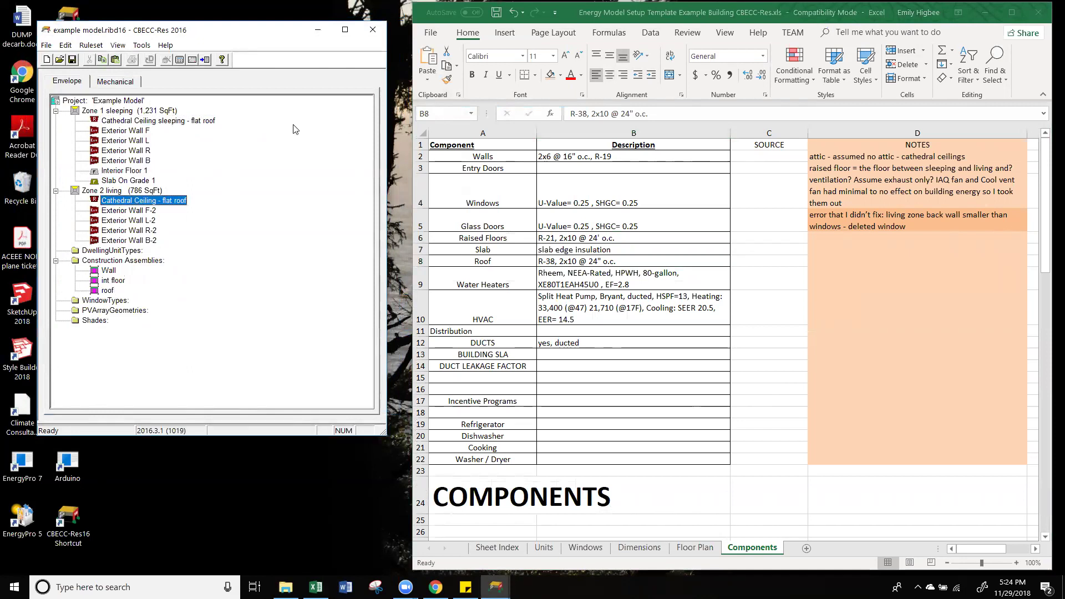
pyautogui.doubleClick(125, 202)
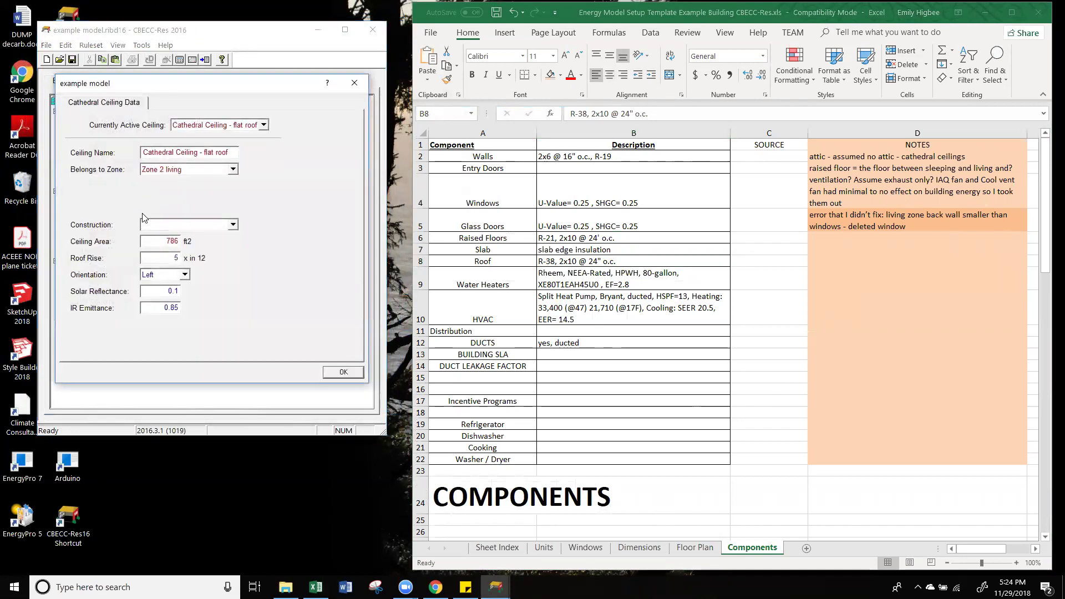
pyautogui.click(183, 225)
pyautogui.click(178, 238)
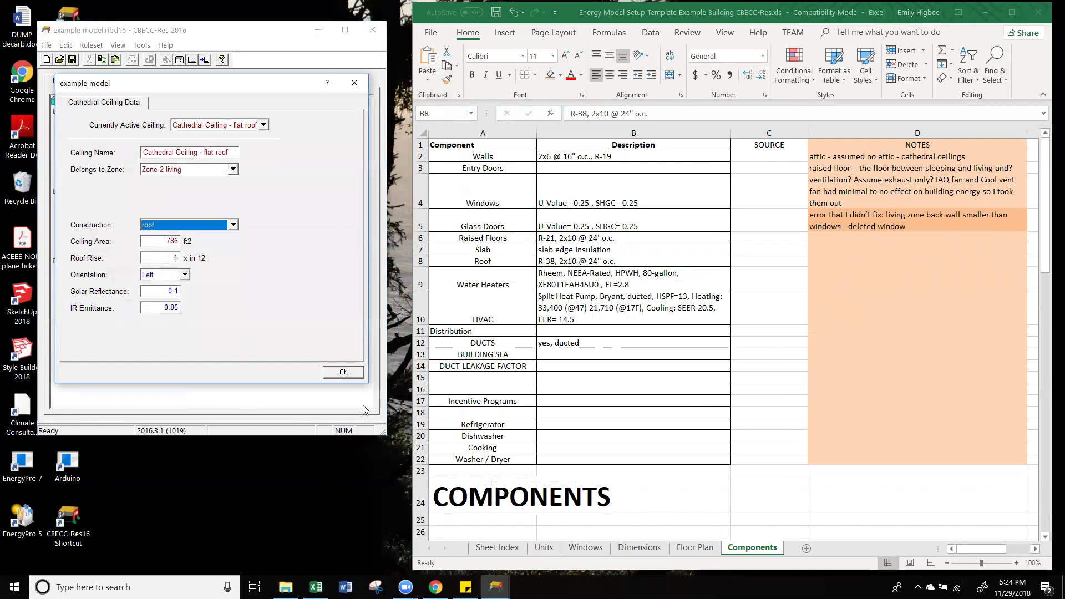
pyautogui.click(348, 374)
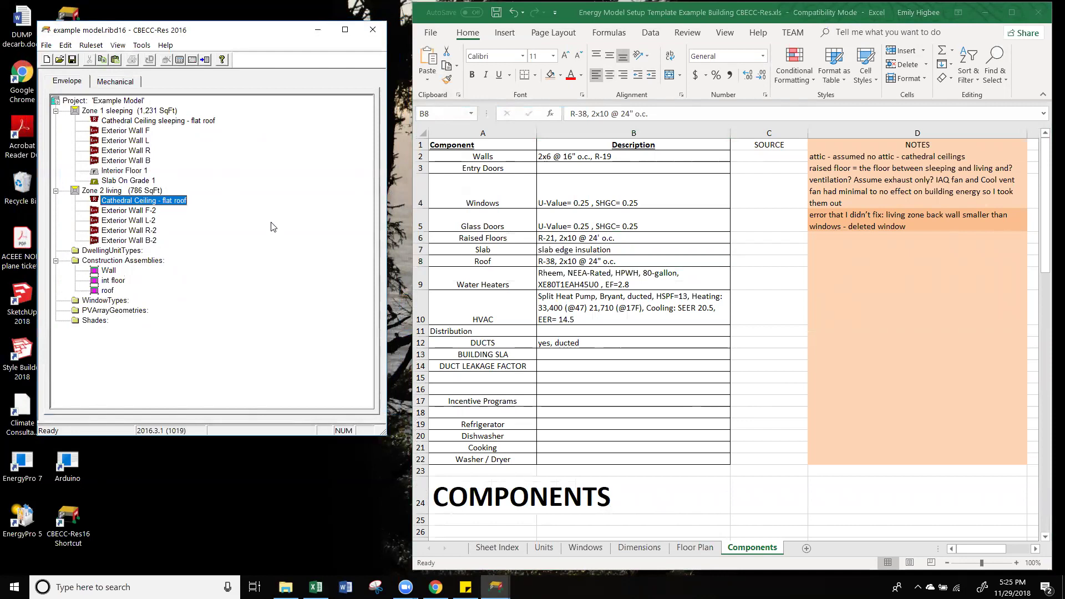
# Step: Check the 1-garage row on the Excel Floor Plan sheet
pyautogui.click(701, 550)
pyautogui.click(702, 549)
pyautogui.click(464, 232)
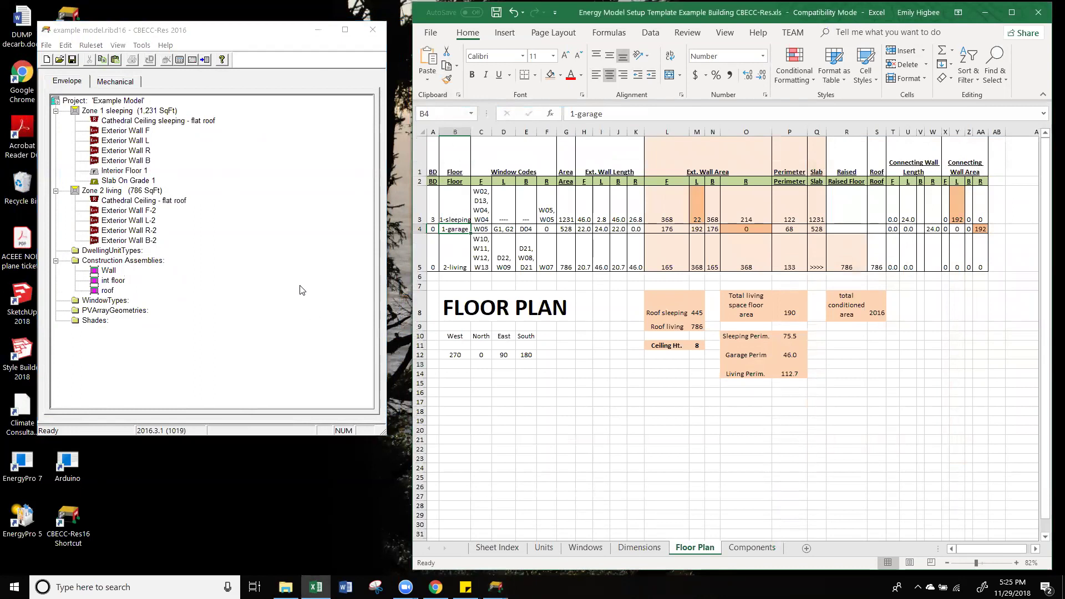
pyautogui.click(134, 201)
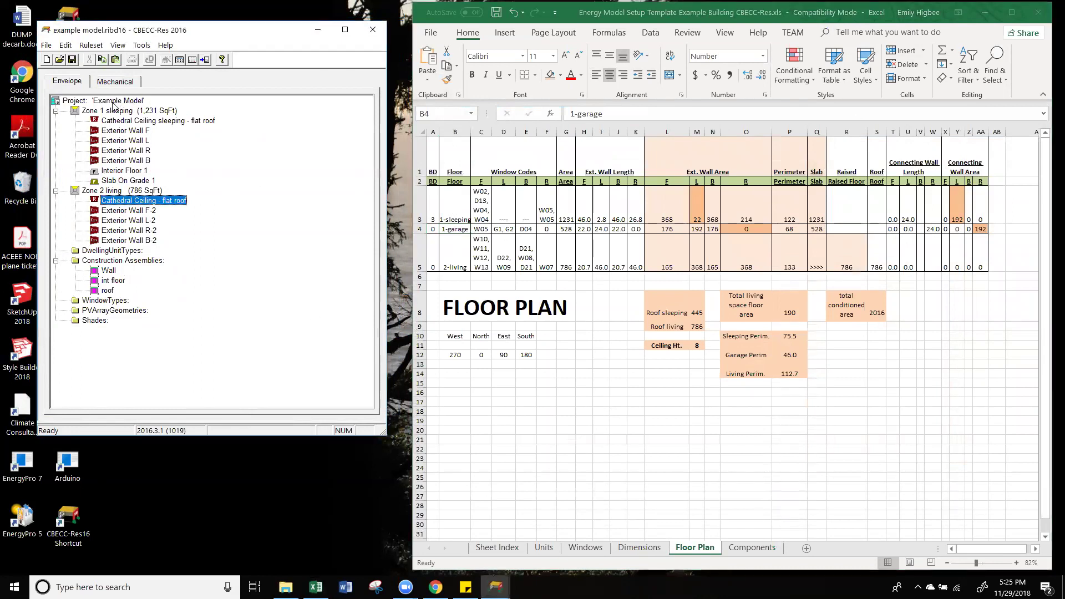
# Step: Tick Has attached garage in the project's Building settings and confirm
pyautogui.click(113, 102)
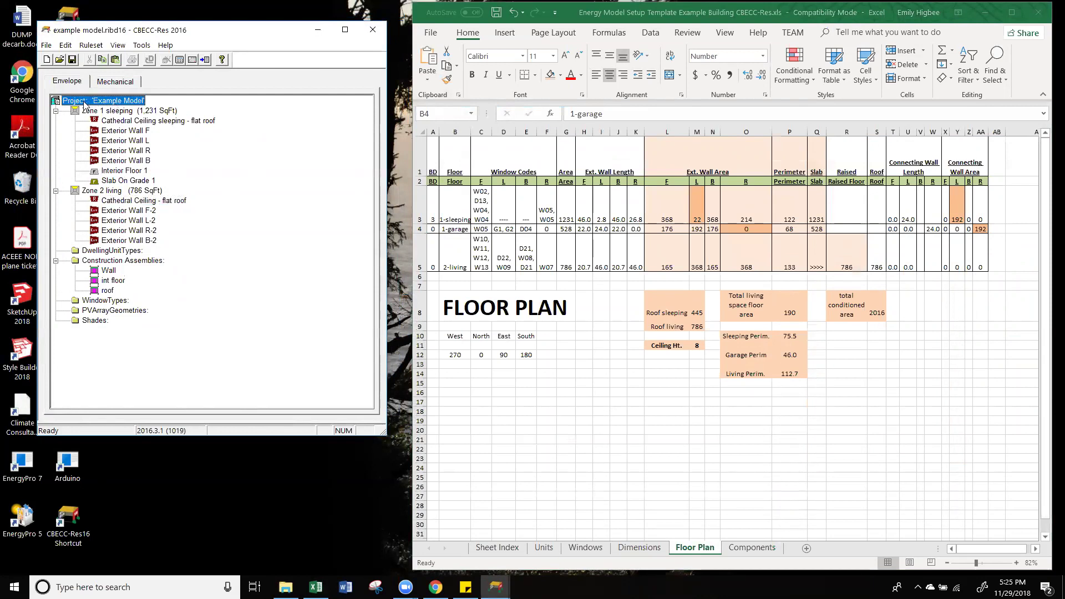
pyautogui.doubleClick(110, 102)
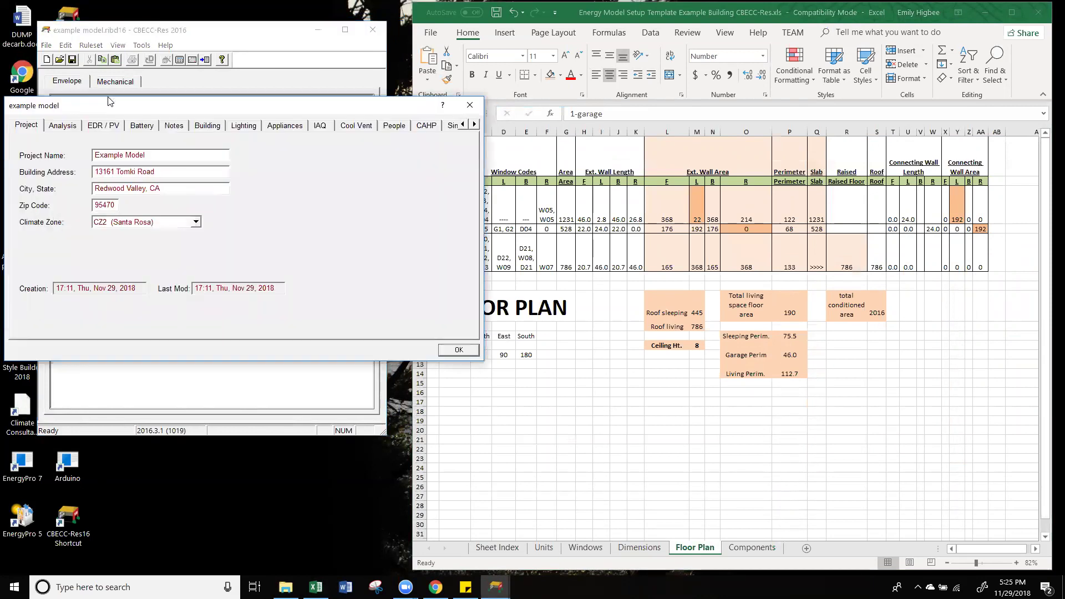
pyautogui.click(215, 128)
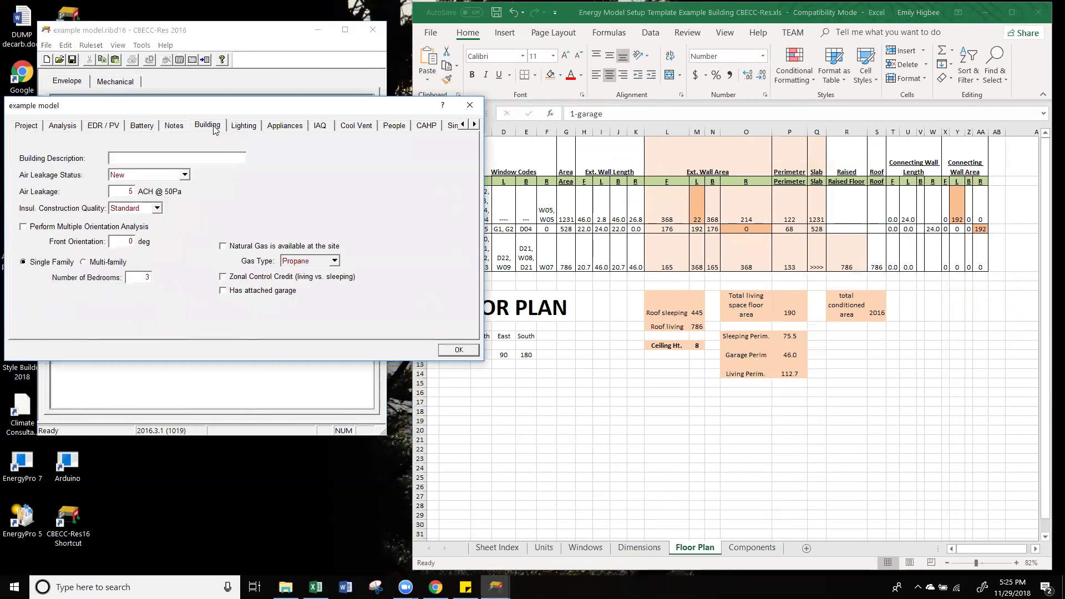
pyautogui.click(223, 290)
pyautogui.click(460, 350)
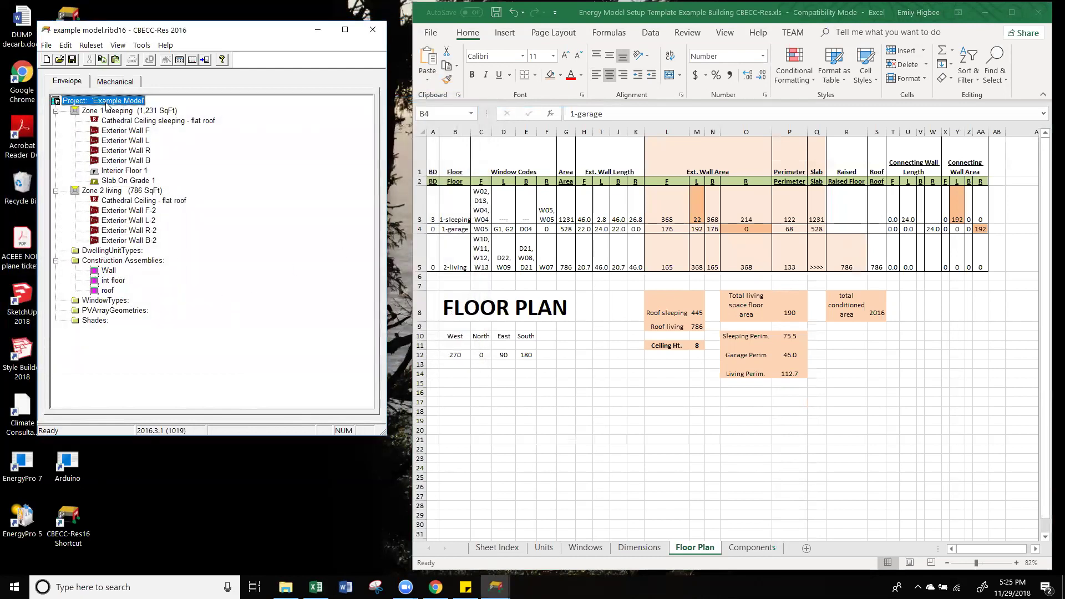
# Step: Browse the Project's Create options, collapse the construction assemblies list and save the model
pyautogui.rightClick(108, 103)
pyautogui.moveTo(198, 217)
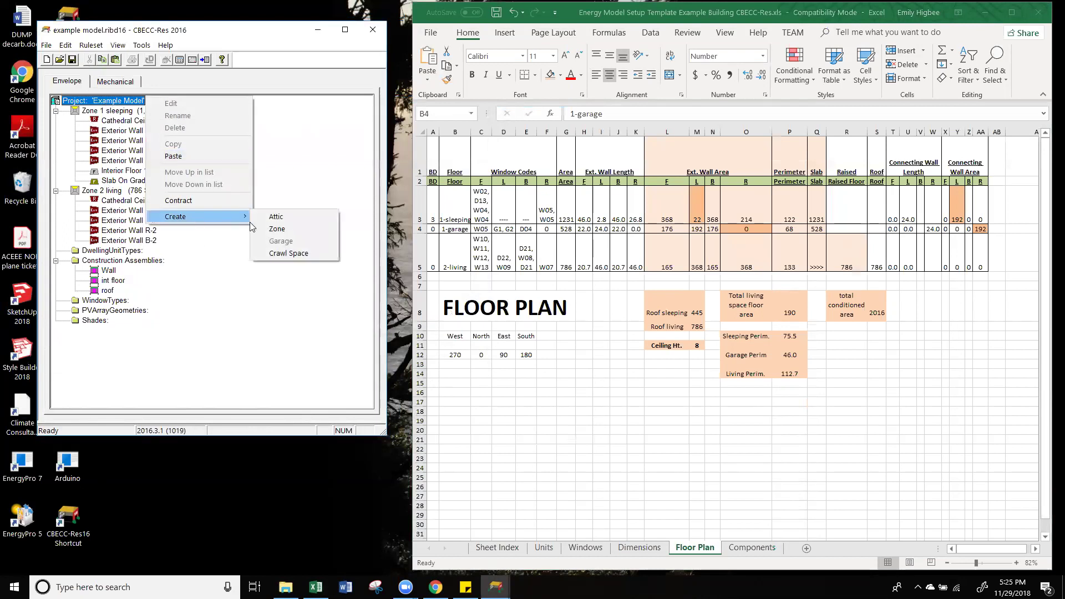
pyautogui.click(219, 311)
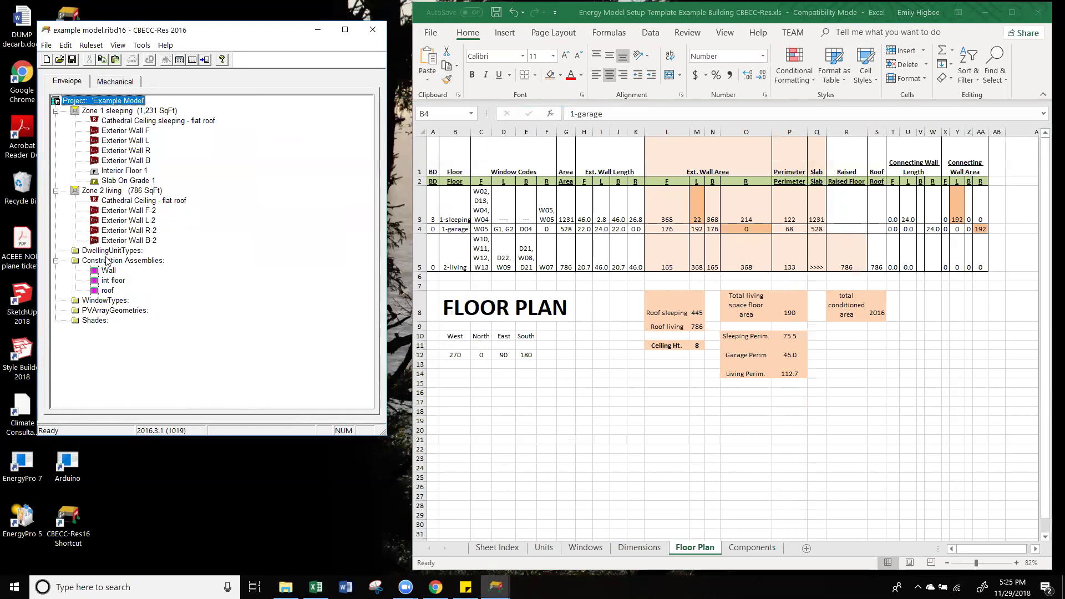
pyautogui.click(56, 261)
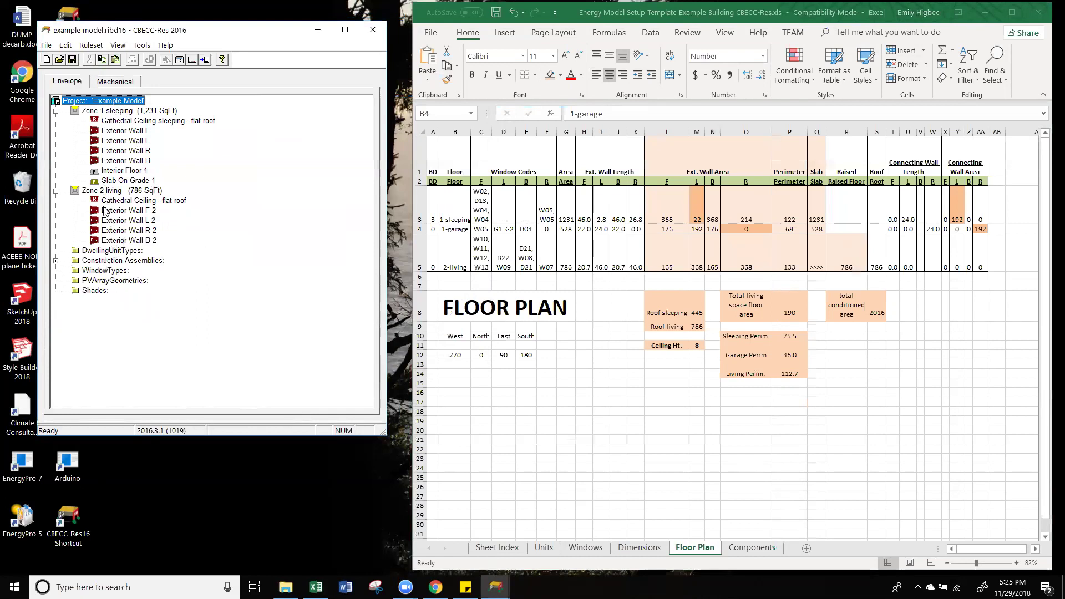
pyautogui.click(76, 63)
pyautogui.click(76, 63)
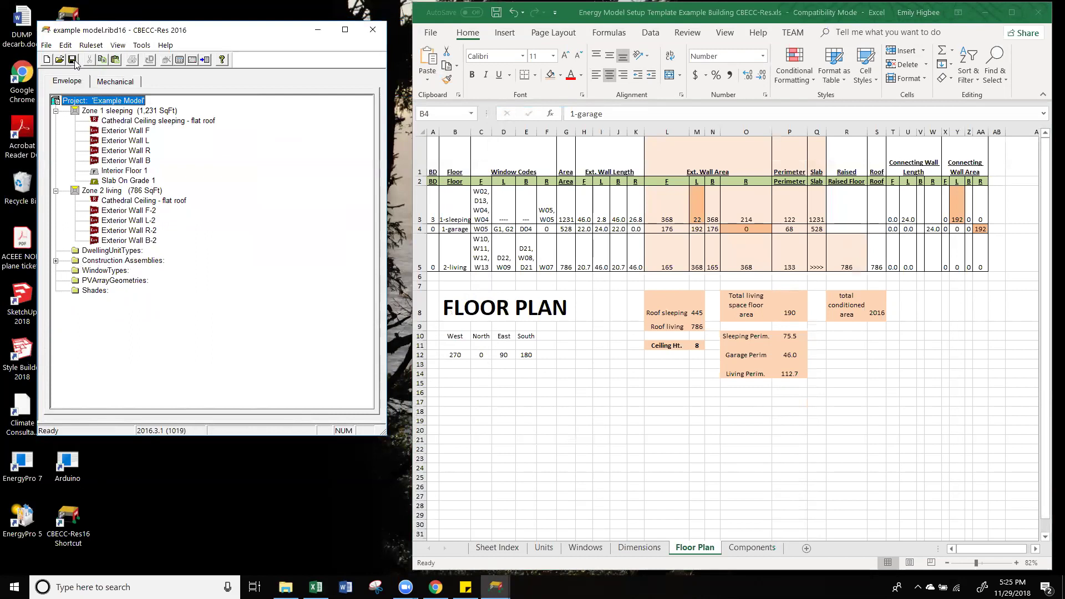
# Step: Create the Garage from the Project menu and refresh the tree to show Garage (400 SqFt)
pyautogui.rightClick(116, 101)
pyautogui.moveTo(191, 218)
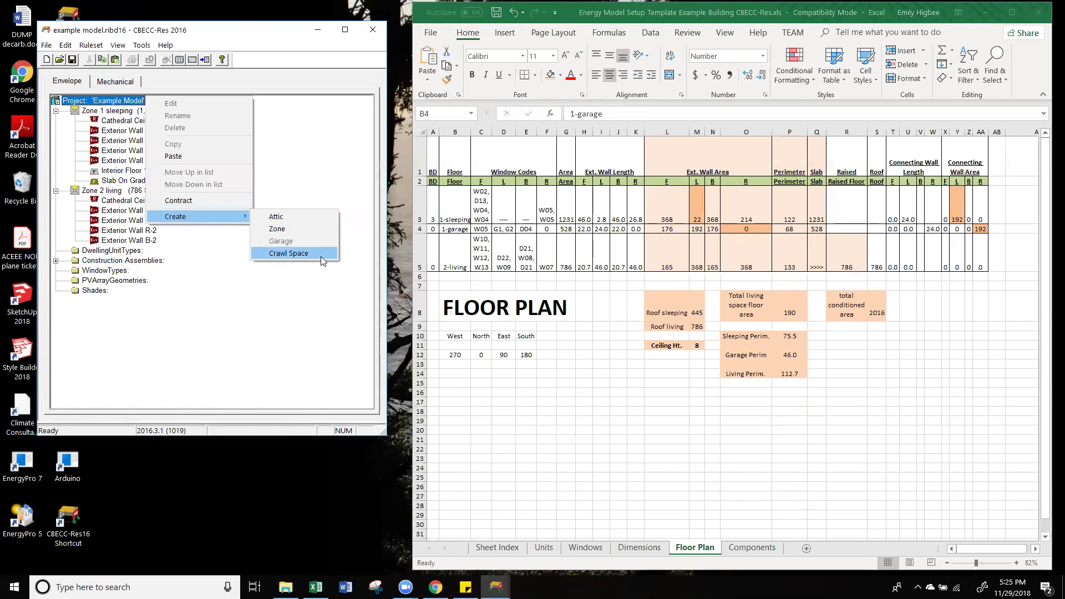
pyautogui.click(221, 312)
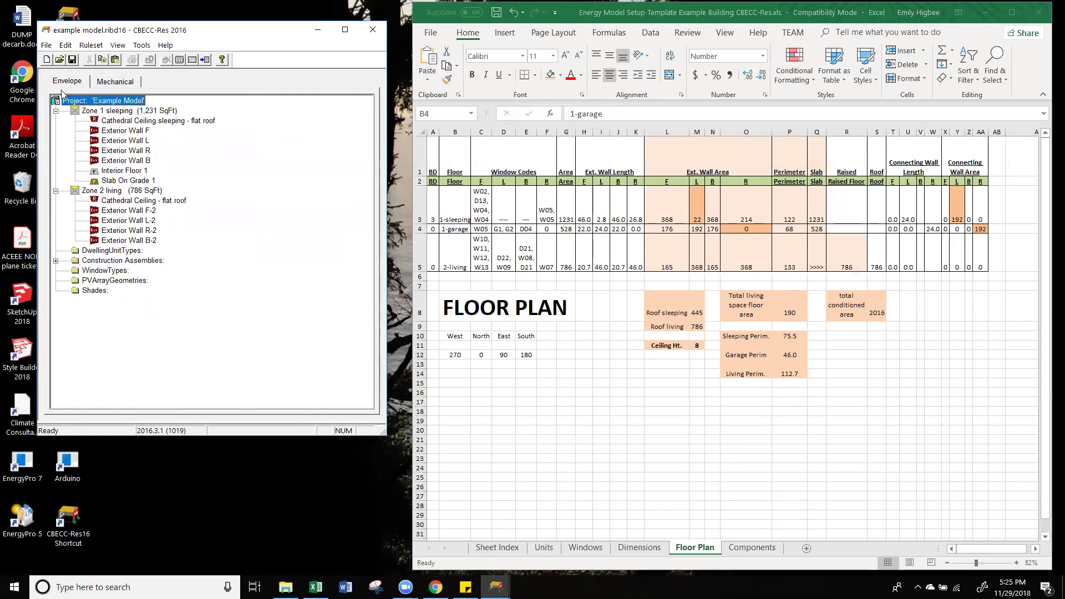
pyautogui.click(110, 85)
pyautogui.click(110, 85)
pyautogui.click(68, 83)
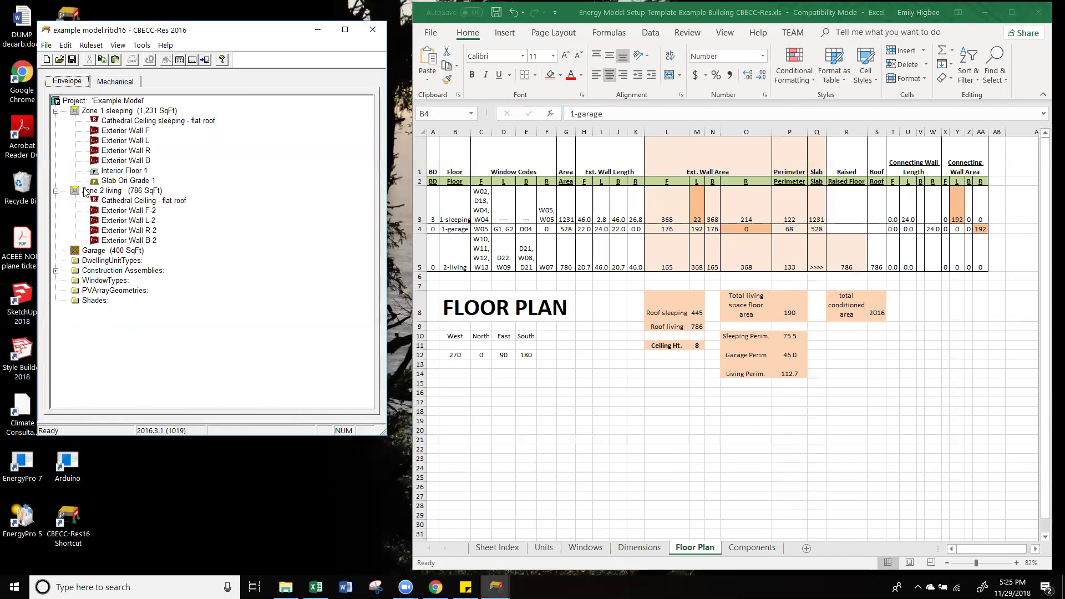
pyautogui.click(92, 251)
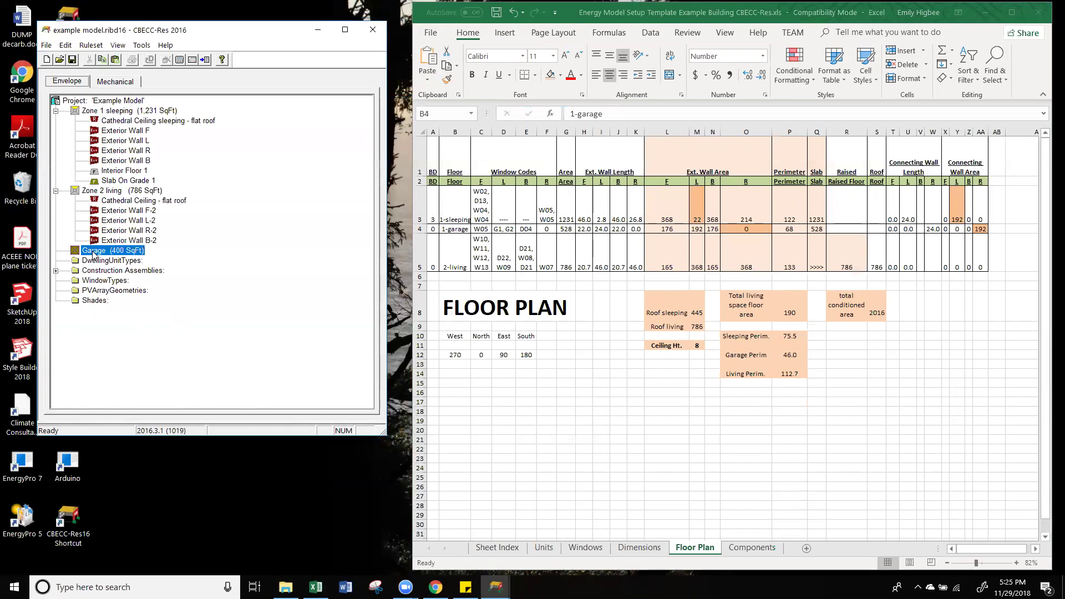
# Step: Replace the Garage zone's 400 area with 528 ft² and confirm
pyautogui.doubleClick(129, 251)
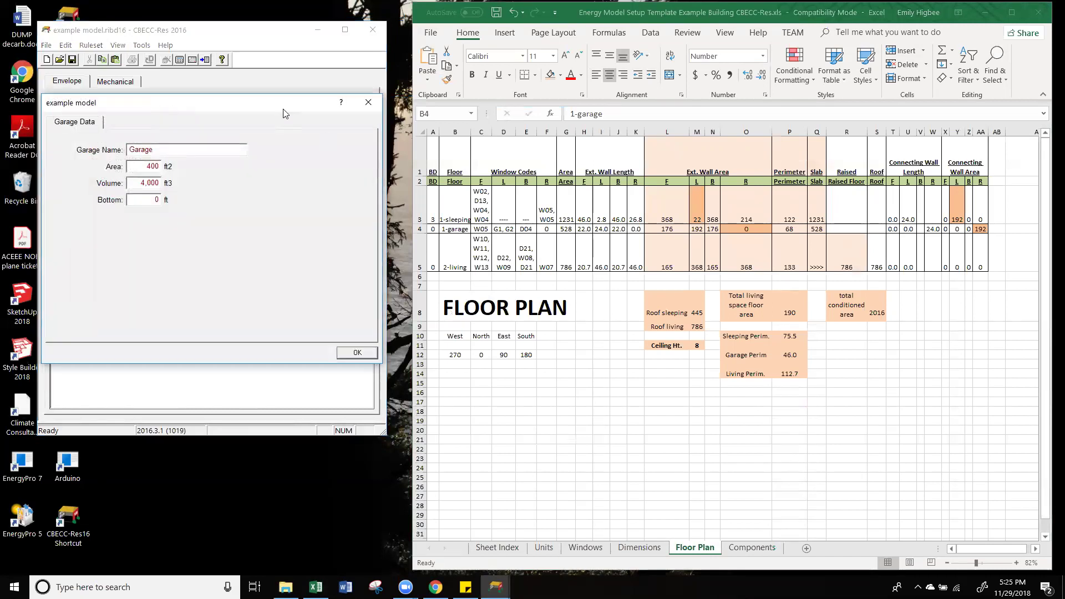
pyautogui.moveTo(263, 115); pyautogui.dragTo(317, 126)
pyautogui.doubleClick(204, 177)
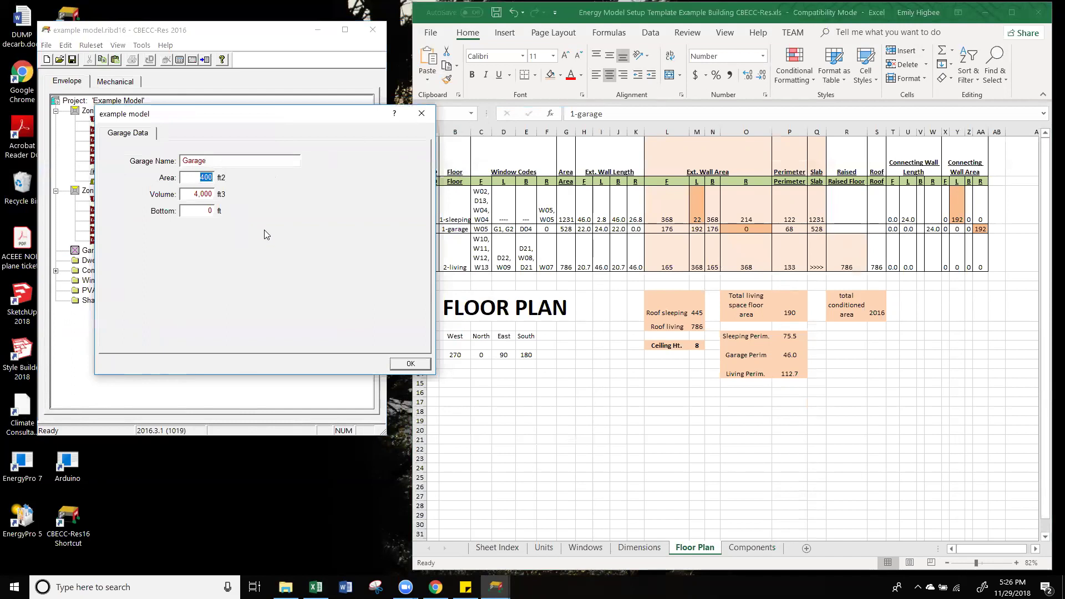
pyautogui.write('528')
pyautogui.click(413, 361)
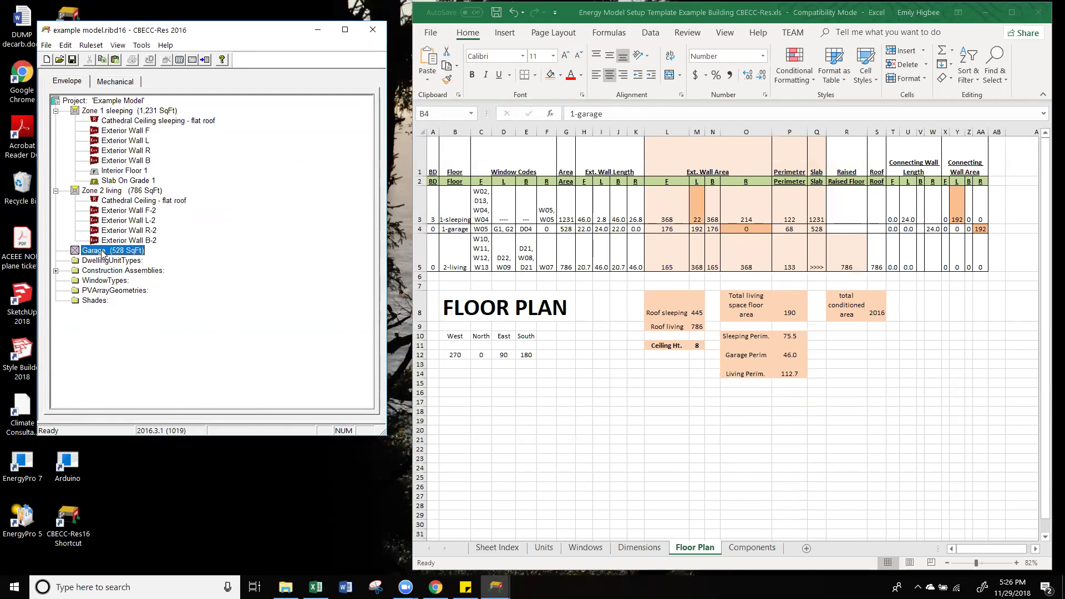
pyautogui.rightClick(102, 254)
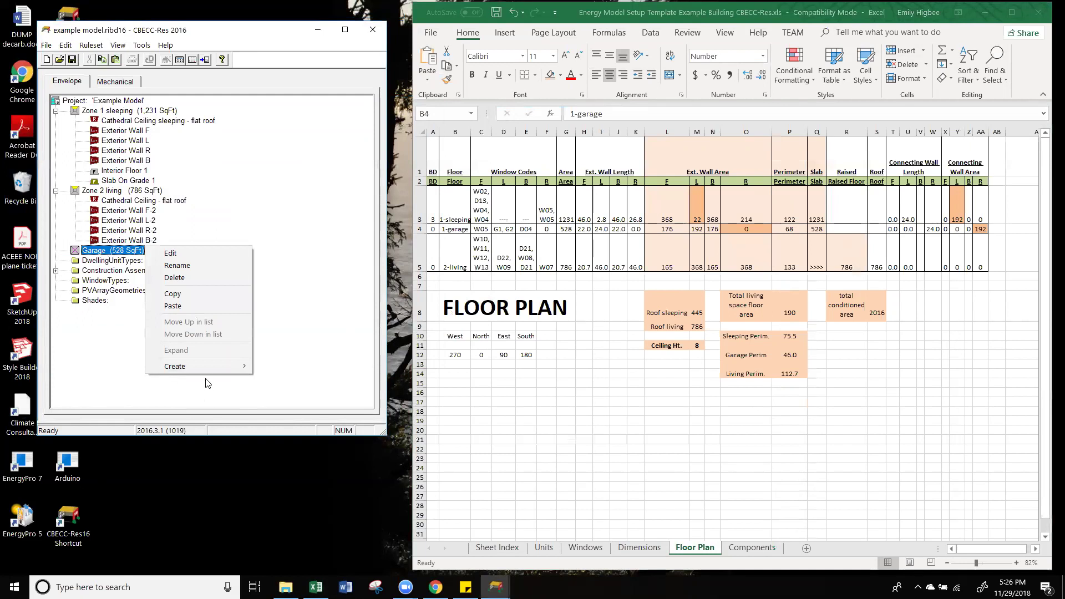
# Step: Paste copies of Exterior Walls F-2 and L-2 into the Garage zone
pyautogui.moveTo(210, 368)
pyautogui.click(298, 232)
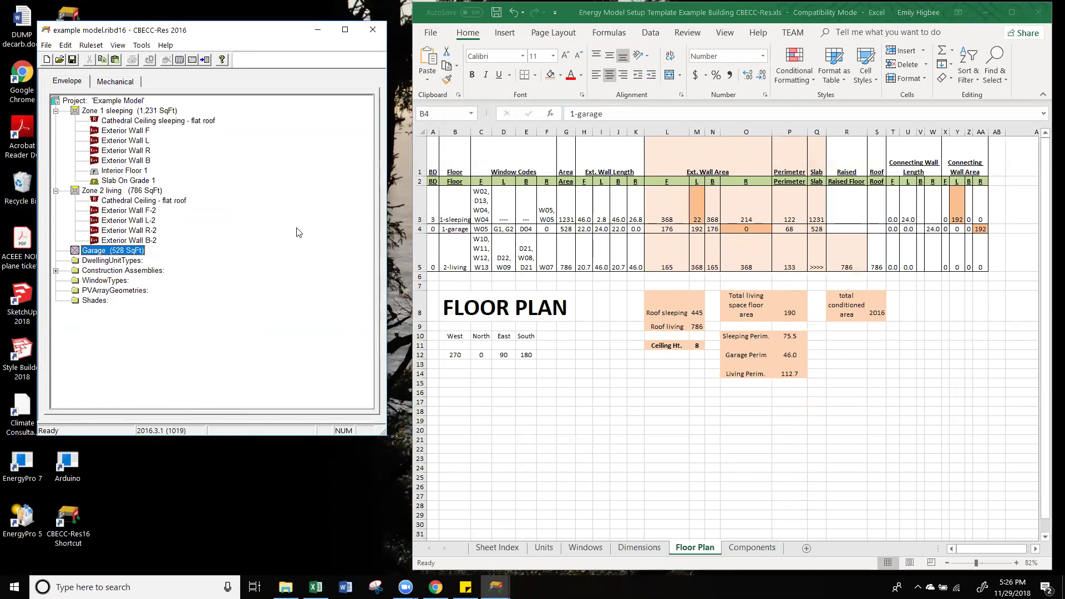
pyautogui.click(132, 210)
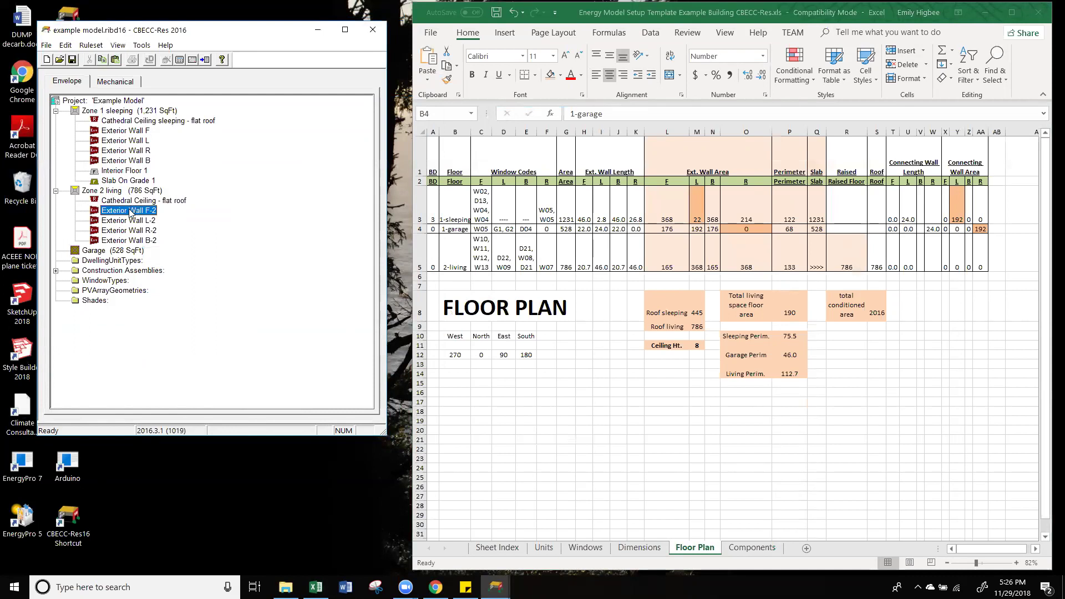
pyautogui.click(111, 252)
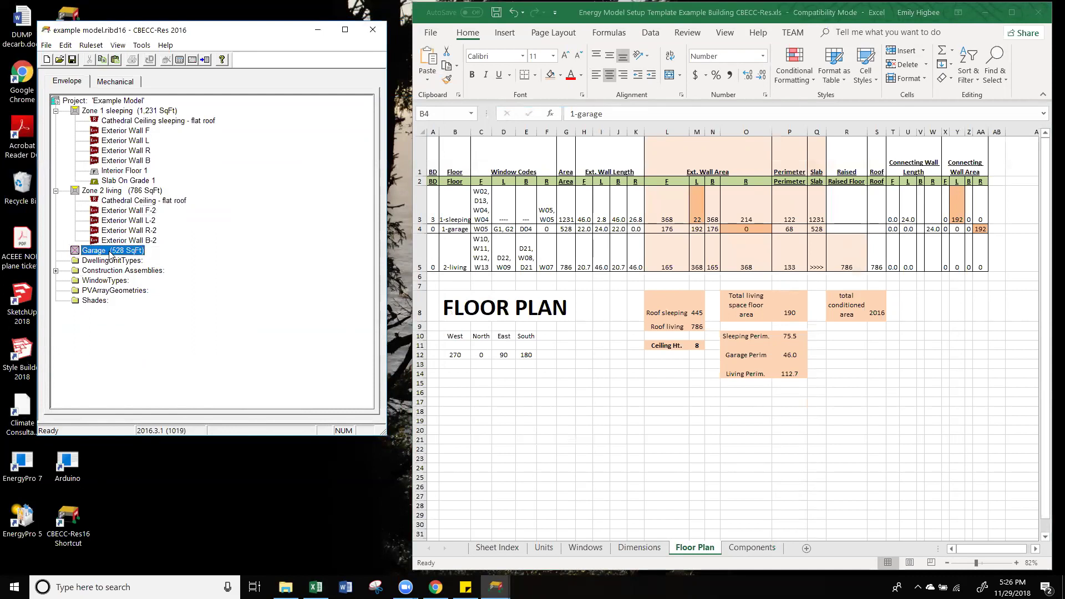
pyautogui.hotkey('ctrl', 'v')
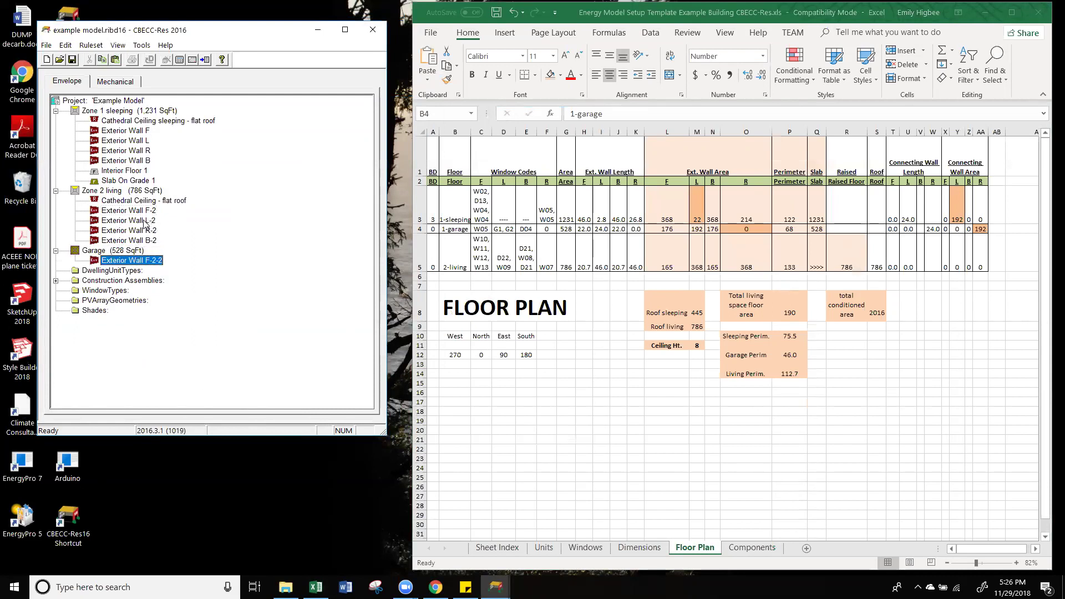
pyautogui.click(145, 221)
pyautogui.hotkey('ctrl', 'c')
pyautogui.click(122, 252)
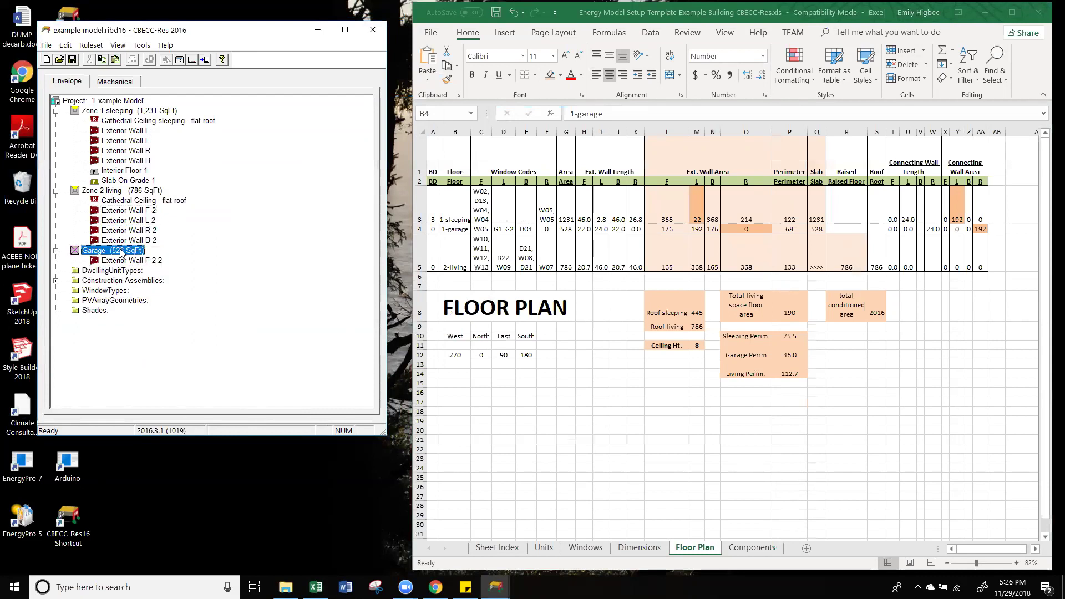
pyautogui.hotkey('ctrl', 'v')
# Step: Paste copies of Exterior Walls R-2 and B-2 into the Garage zone
pyautogui.click(140, 240)
pyautogui.click(142, 231)
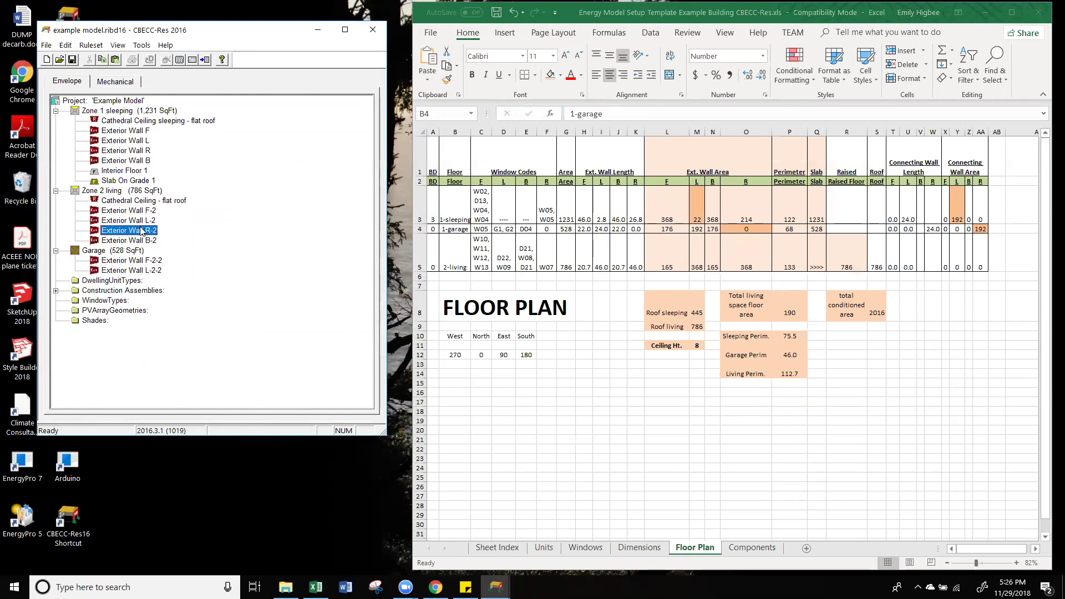
pyautogui.hotkey('ctrl', 'c')
pyautogui.click(131, 252)
pyautogui.hotkey('ctrl', 'v')
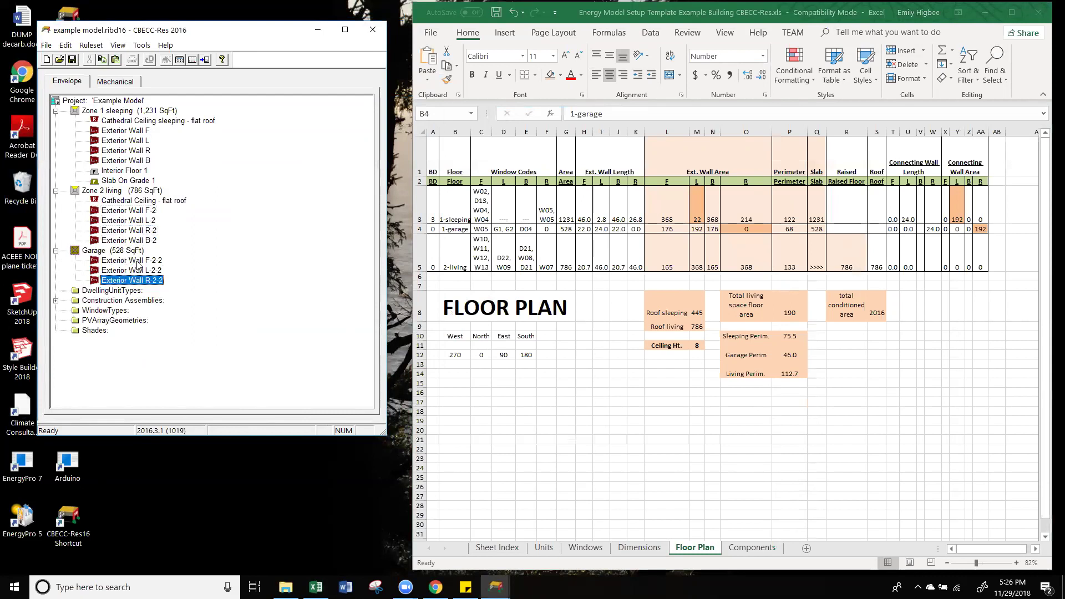
pyautogui.click(146, 241)
pyautogui.click(128, 252)
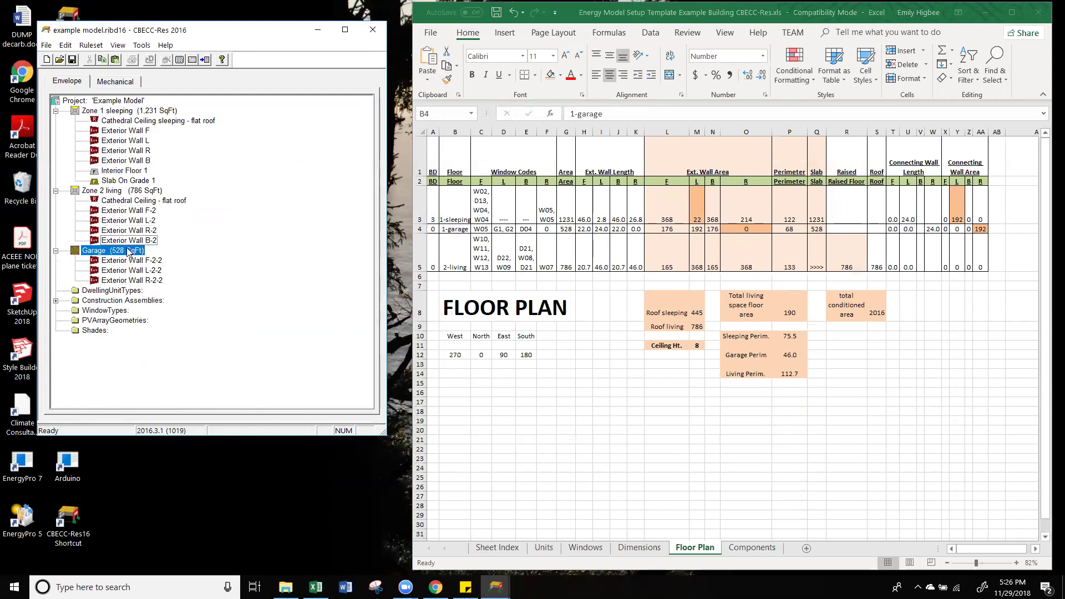
pyautogui.hotkey('ctrl', 'v')
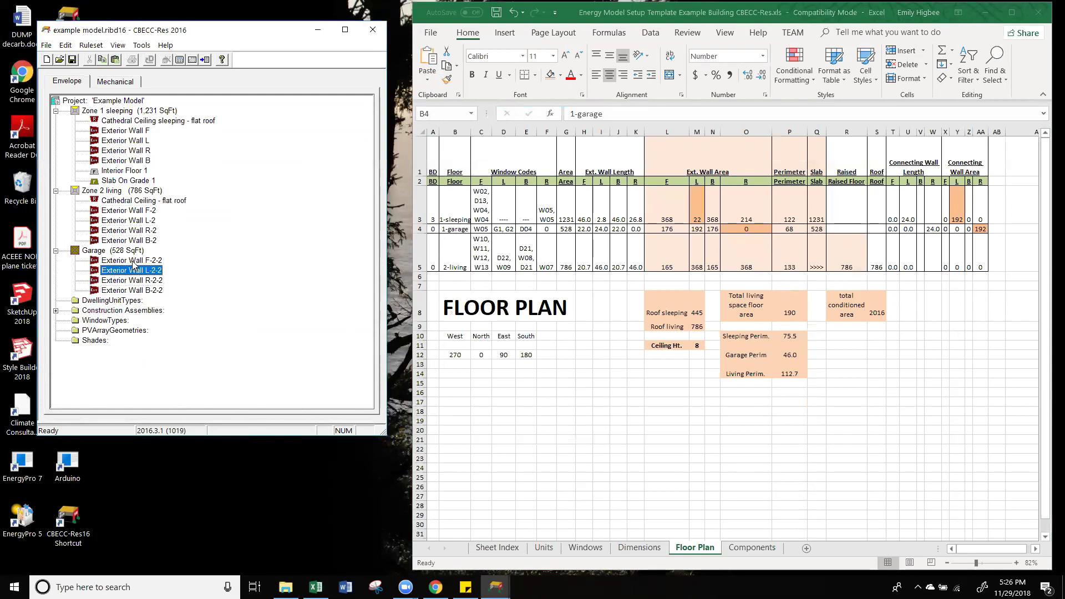
pyautogui.click(146, 260)
# Step: Rename wall F-2-2 to Exterior Wall F G with a 176 ft² wall area
pyautogui.doubleClick(158, 261)
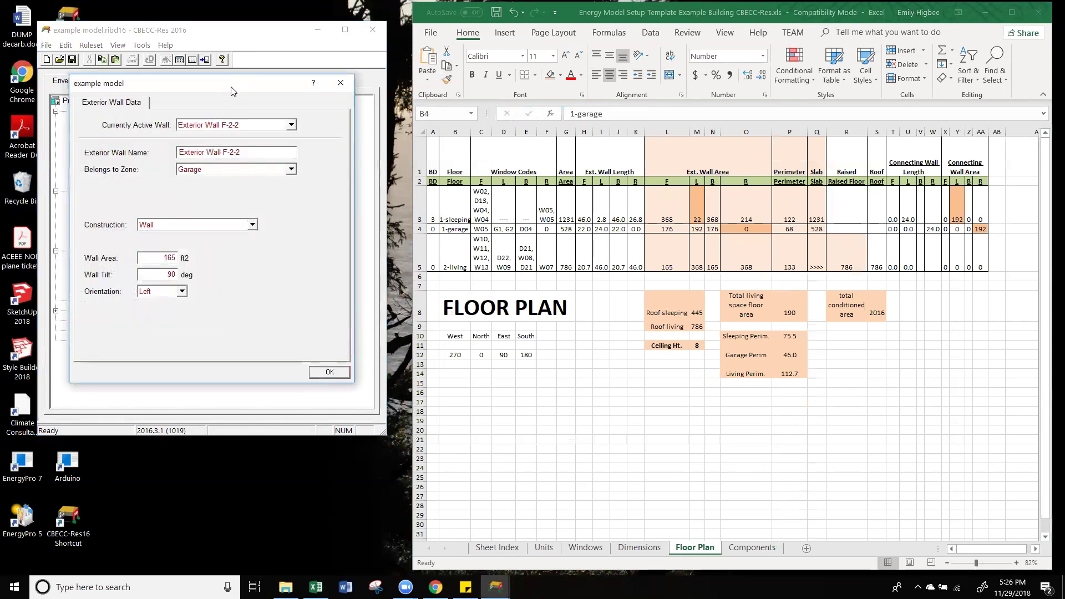
pyautogui.moveTo(232, 91); pyautogui.dragTo(294, 75)
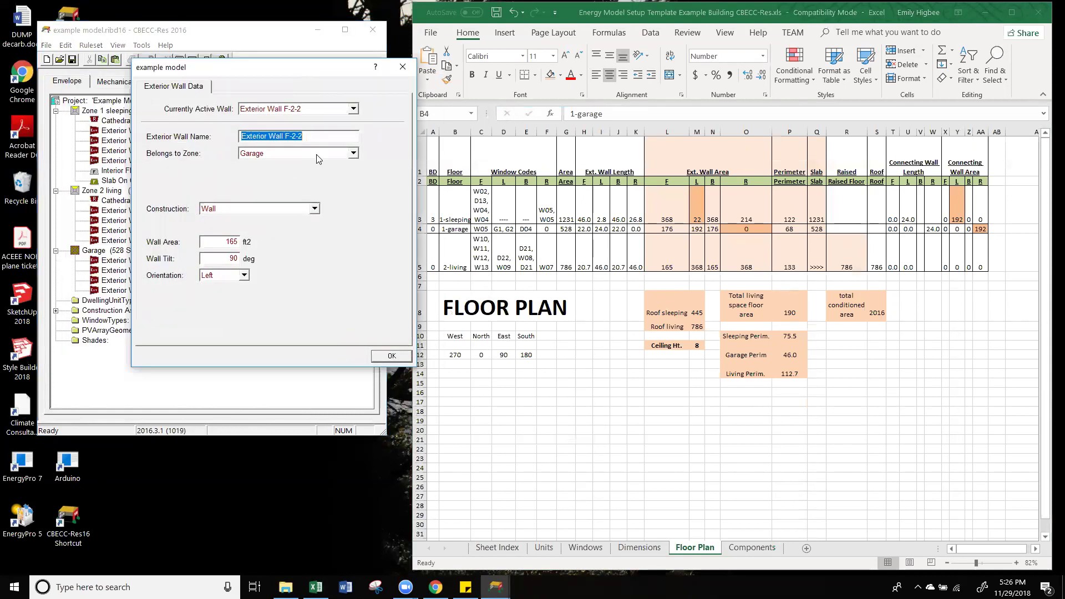
pyautogui.click(316, 137)
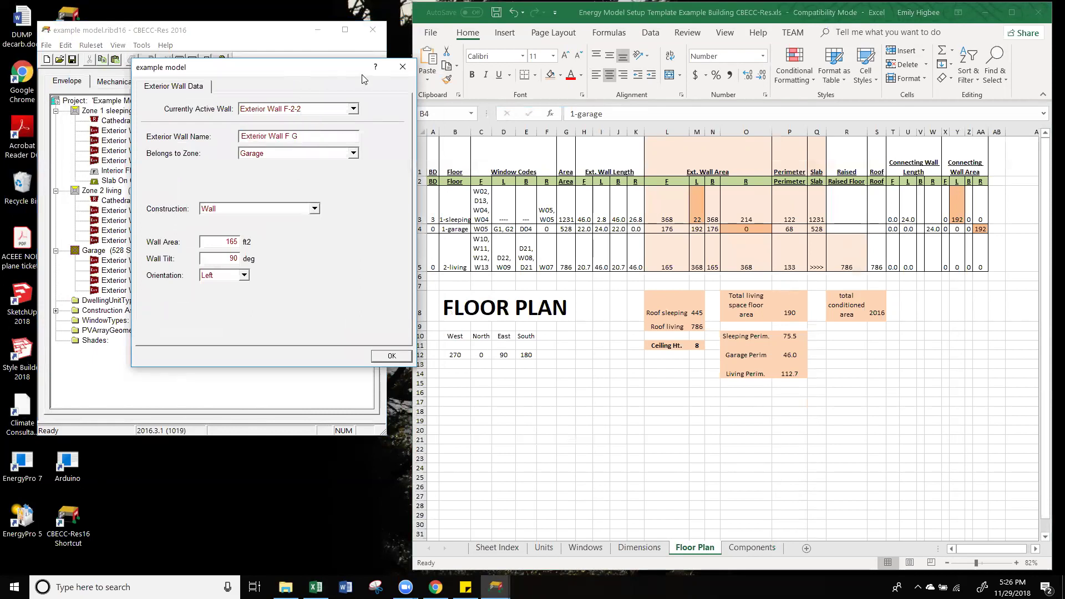
pyautogui.click(225, 242)
pyautogui.moveTo(298, 71); pyautogui.dragTo(261, 71)
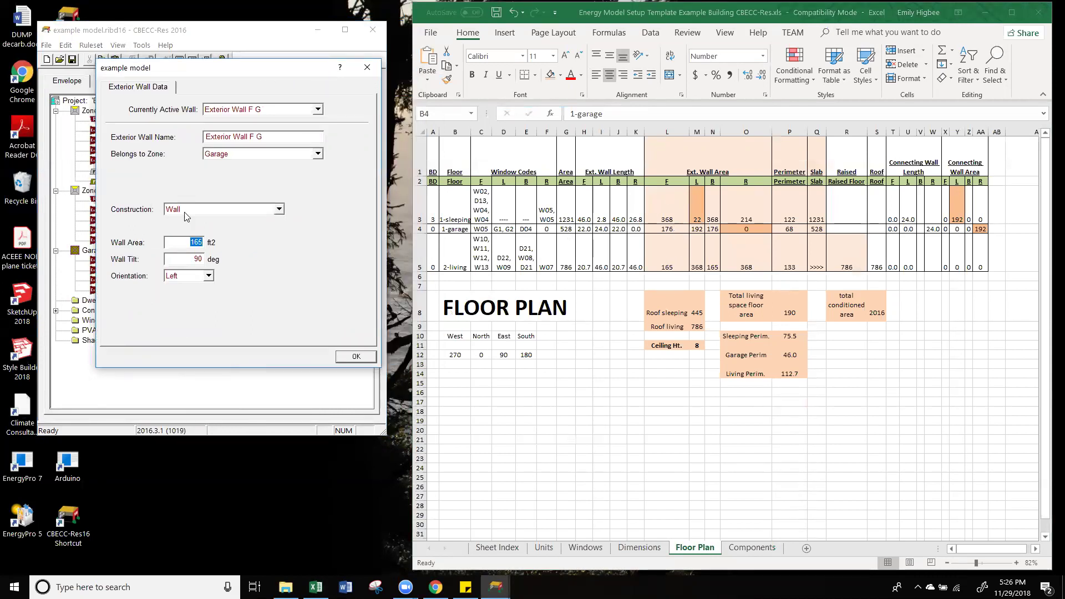
pyautogui.write('176')
pyautogui.click(356, 359)
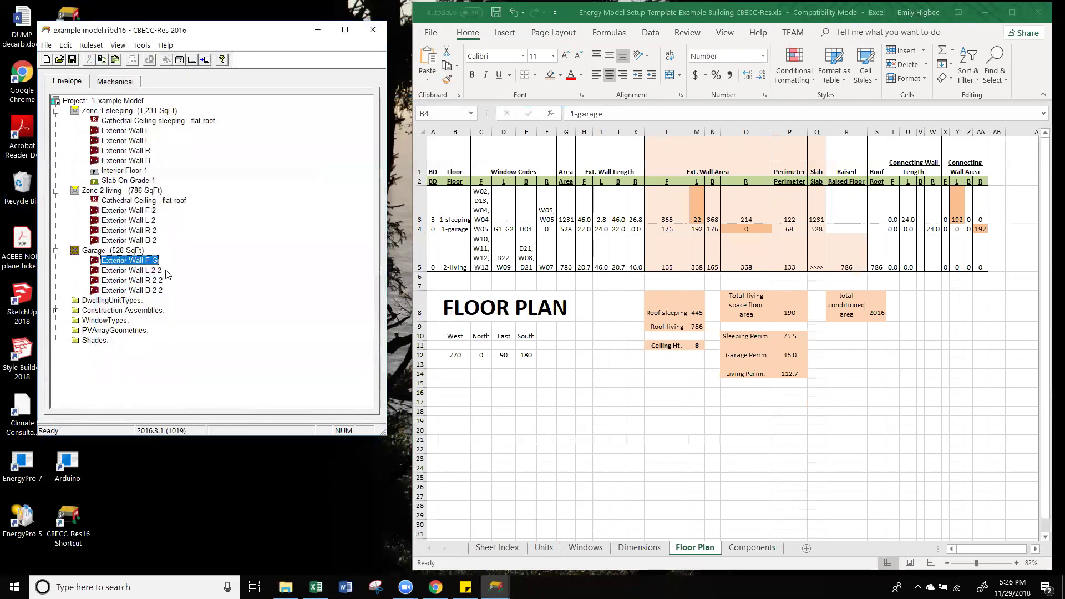
# Step: Rename wall L-2-2 to Exterior Wall L G
pyautogui.doubleClick(153, 271)
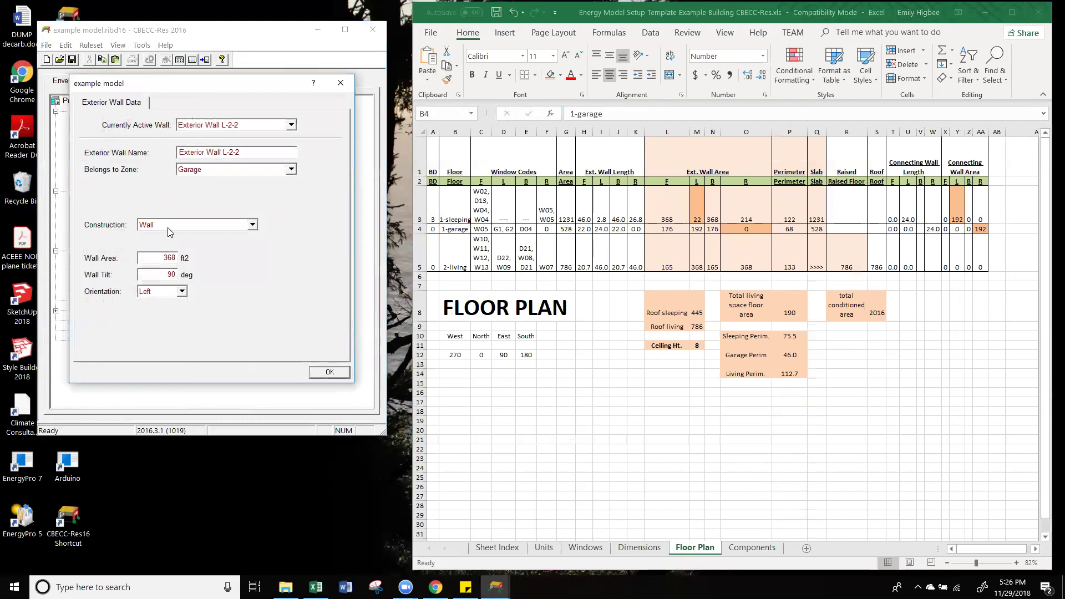
pyautogui.click(262, 148)
pyautogui.moveTo(238, 152); pyautogui.dragTo(262, 148)
pyautogui.press('BackSpace')
pyautogui.press('BackSpace')
pyautogui.press('BackSpace')
pyautogui.write('G')
pyautogui.click(165, 257)
pyautogui.moveTo(161, 258); pyautogui.dragTo(222, 265)
pyautogui.click(340, 375)
# Step: Rename wall R-2-2 to Exterior Wall R G and edit its wall area
pyautogui.doubleClick(143, 286)
pyautogui.click(248, 155)
pyautogui.write('G')
pyautogui.moveTo(161, 258); pyautogui.dragTo(190, 249)
pyautogui.write('1')
pyautogui.click(341, 83)
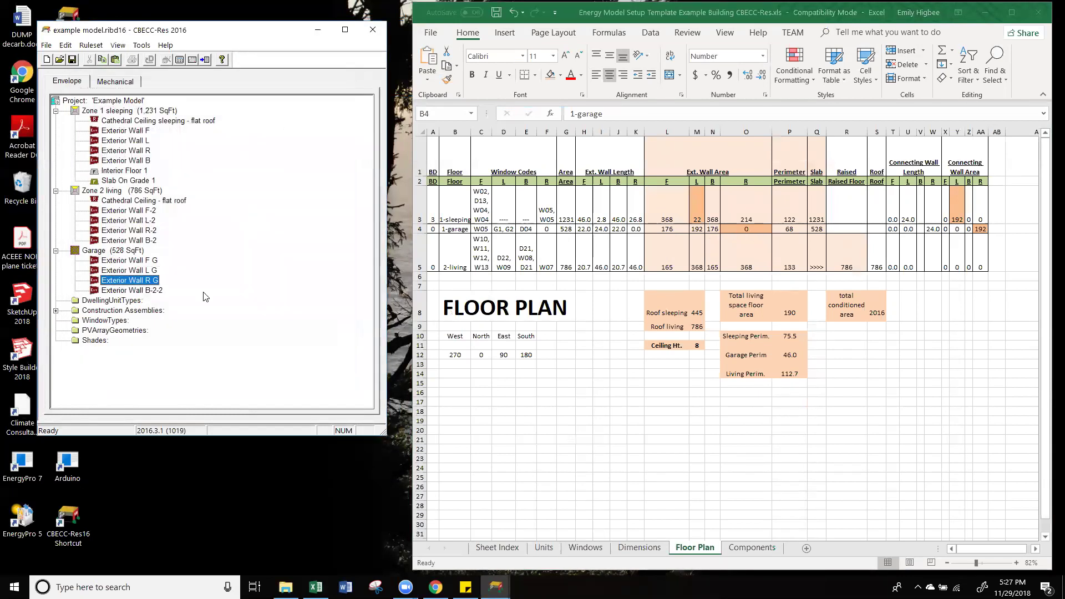
# Step: Review the F G, L G and R G wall data, clearing L G's area value
pyautogui.click(142, 261)
pyautogui.doubleClick(130, 261)
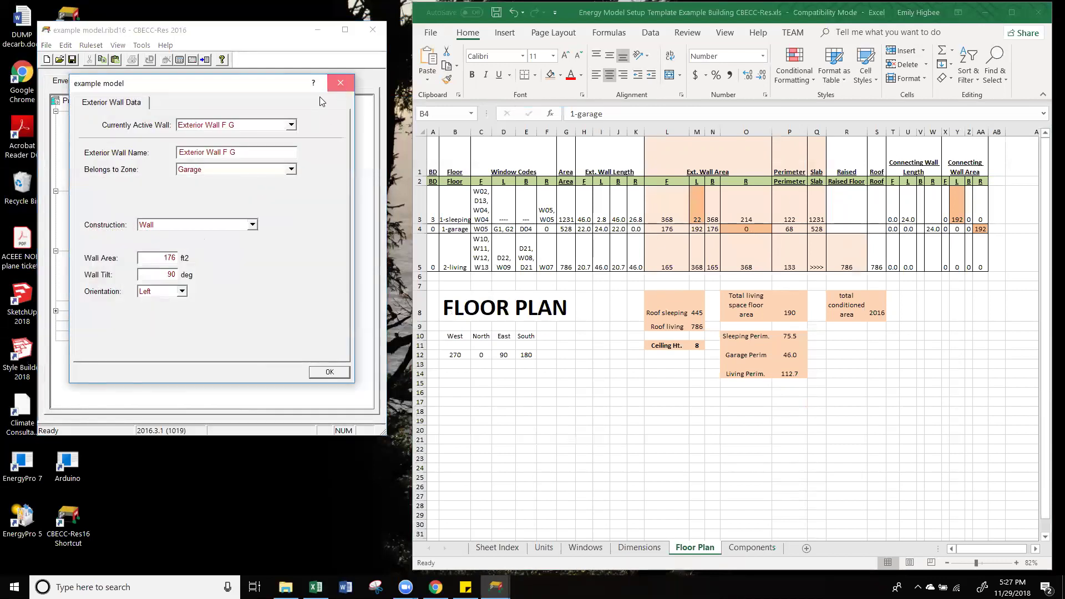
pyautogui.click(341, 82)
pyautogui.doubleClick(142, 271)
pyautogui.press('BackSpace')
pyautogui.press('BackSpace')
pyautogui.click(329, 377)
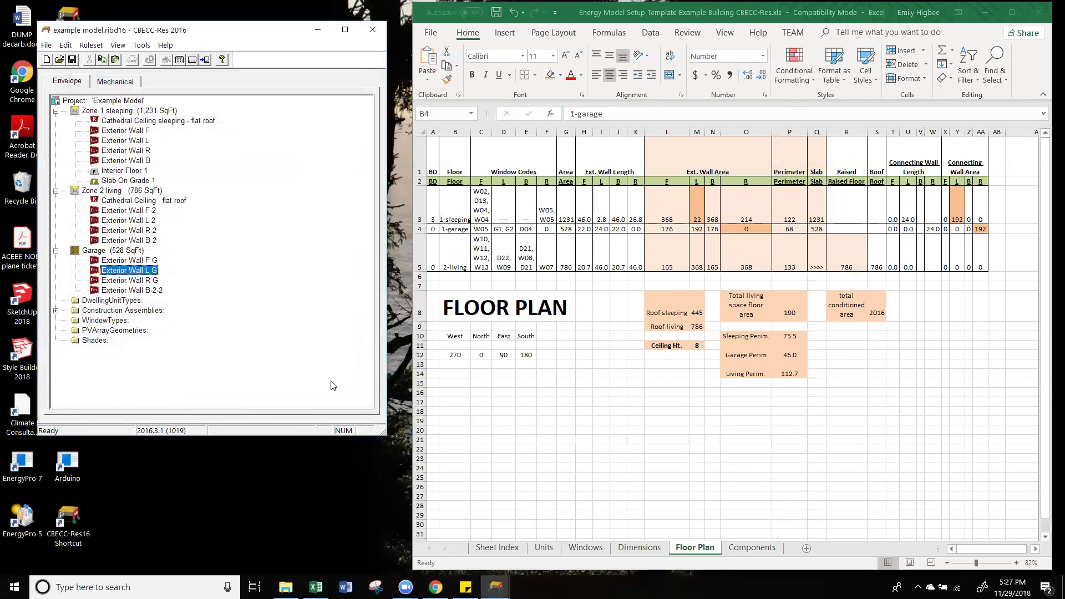
pyautogui.click(143, 281)
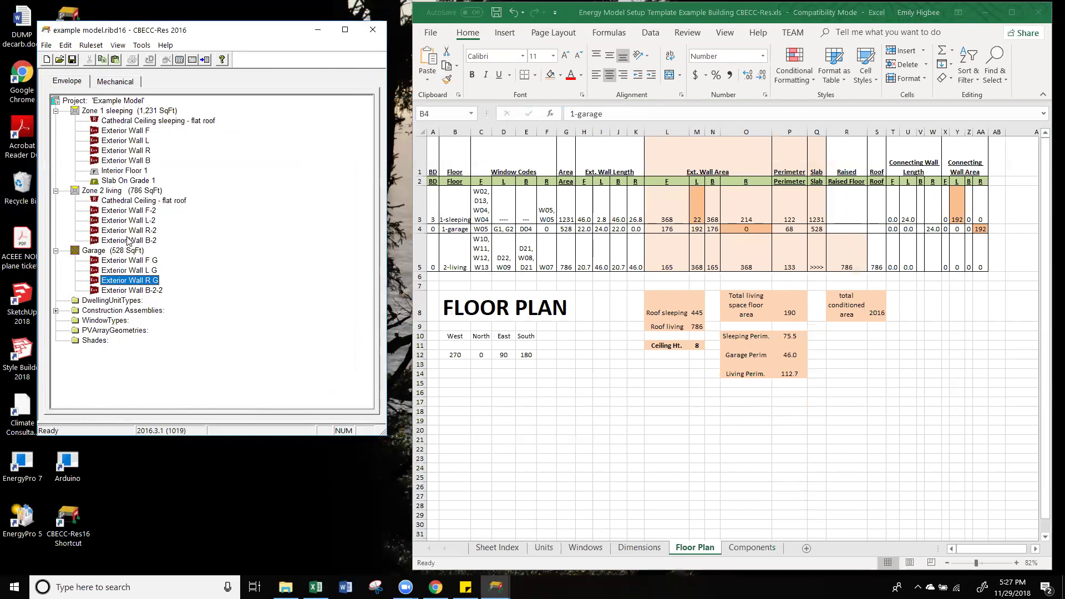
pyautogui.click(143, 270)
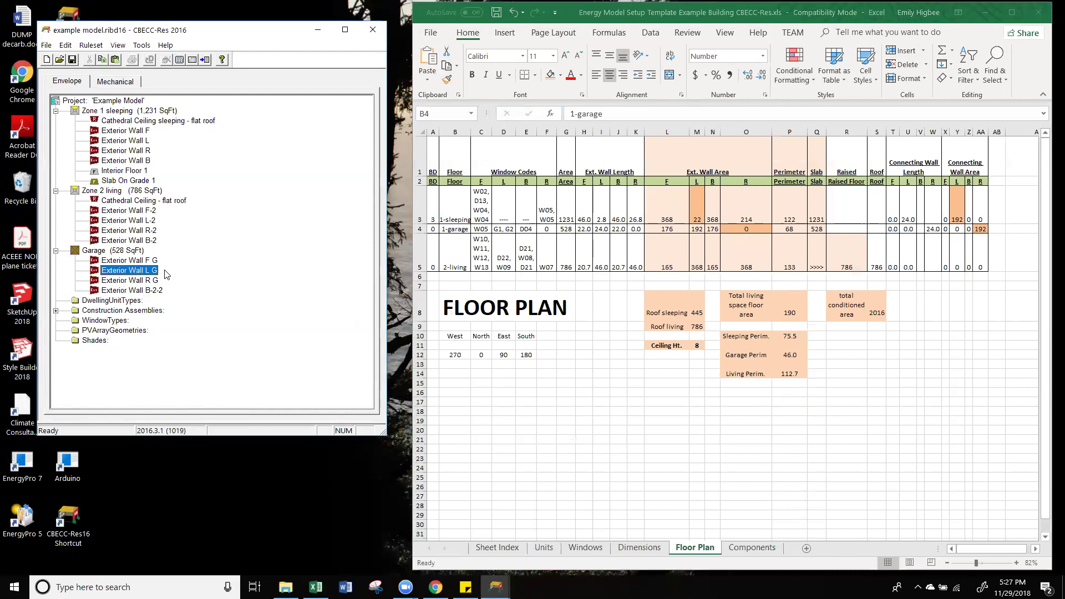
pyautogui.click(136, 282)
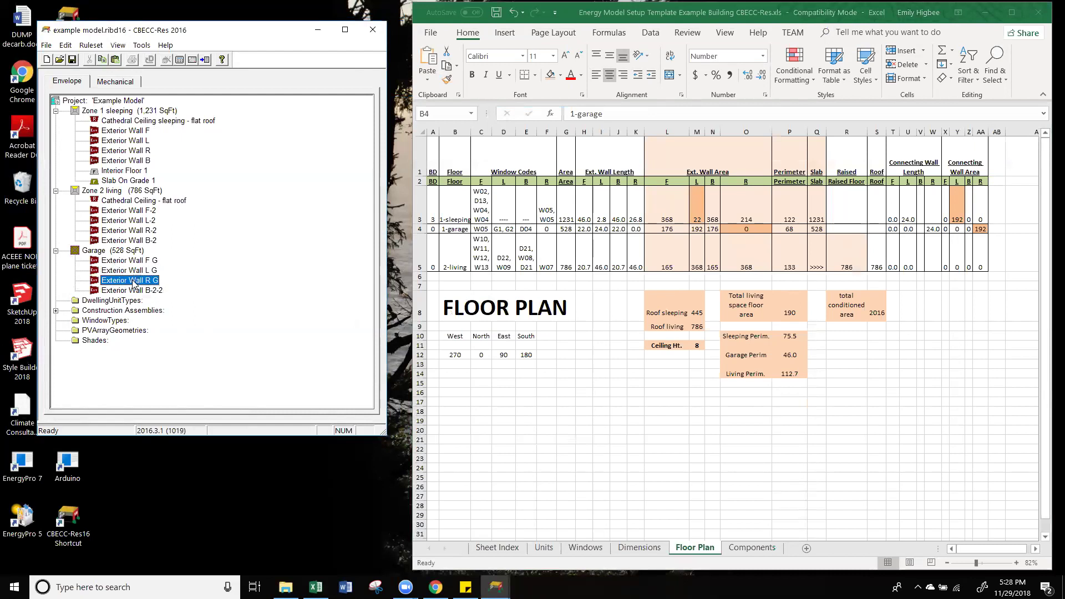
pyautogui.doubleClick(134, 282)
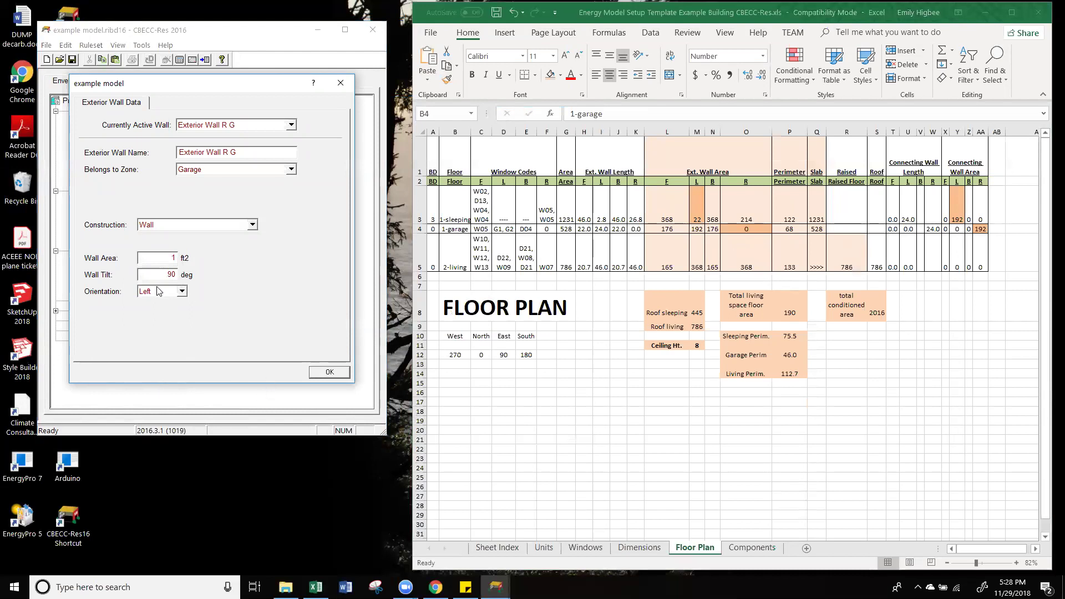
pyautogui.doubleClick(174, 259)
pyautogui.click(341, 83)
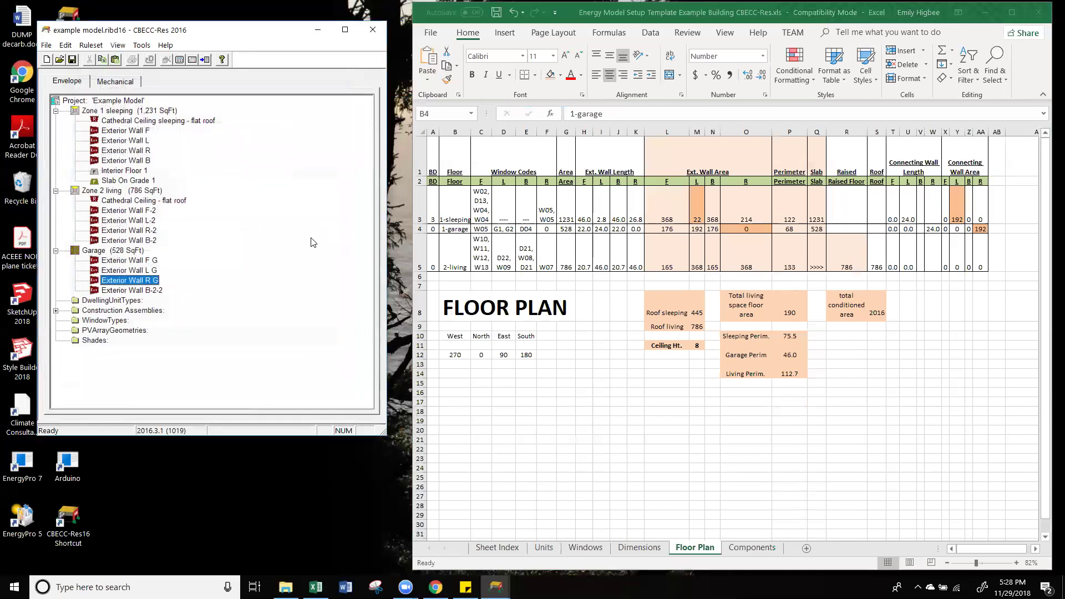
# Step: Delete Exterior Wall R G from the Garage
pyautogui.click(109, 291)
pyautogui.click(126, 282)
pyautogui.rightClick(126, 282)
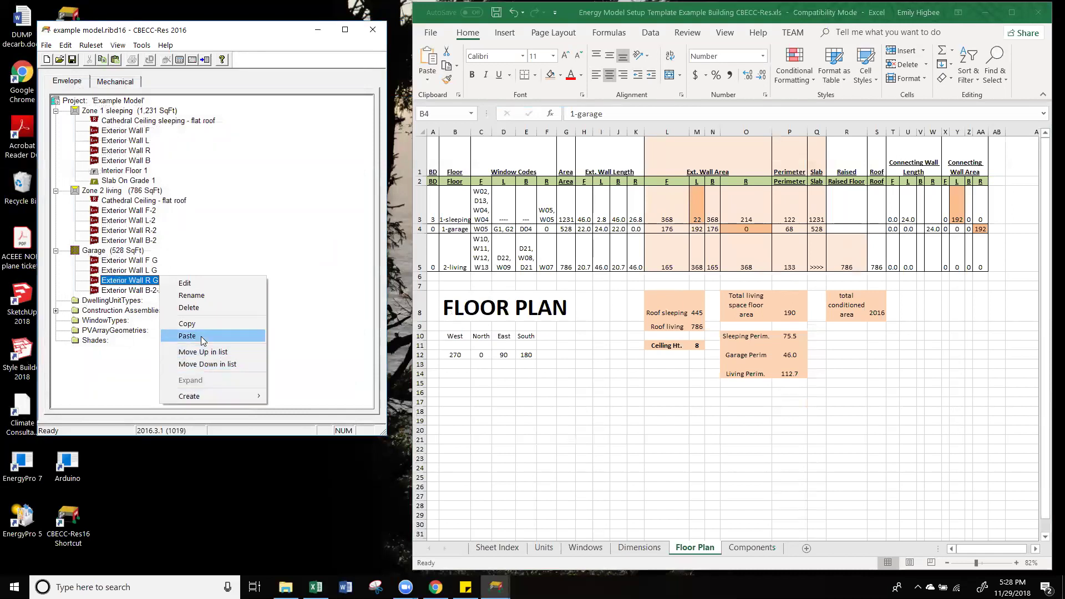
pyautogui.click(189, 307)
pyautogui.click(258, 265)
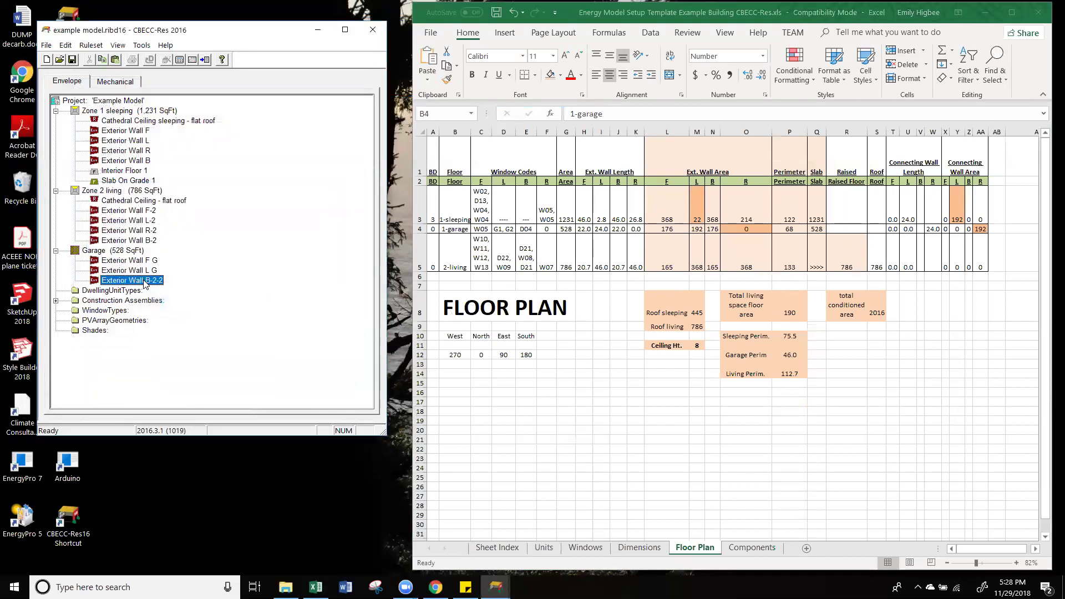
# Step: Rename wall B-2-2 to Exterior Wall B G with a 176 ft² wall area
pyautogui.doubleClick(146, 283)
pyautogui.click(256, 150)
pyautogui.hotkey('shift', 'Left')
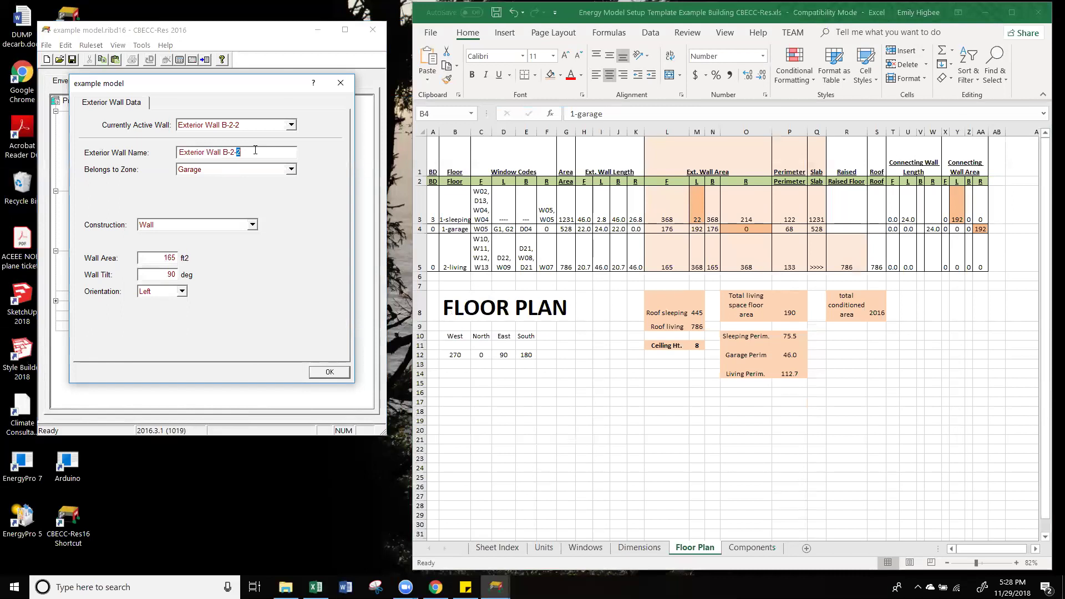
pyautogui.press('BackSpace')
pyautogui.press('BackSpace')
pyautogui.press('BackSpace')
pyautogui.click(165, 280)
pyautogui.doubleClick(163, 257)
pyautogui.write('17')
pyautogui.click(348, 373)
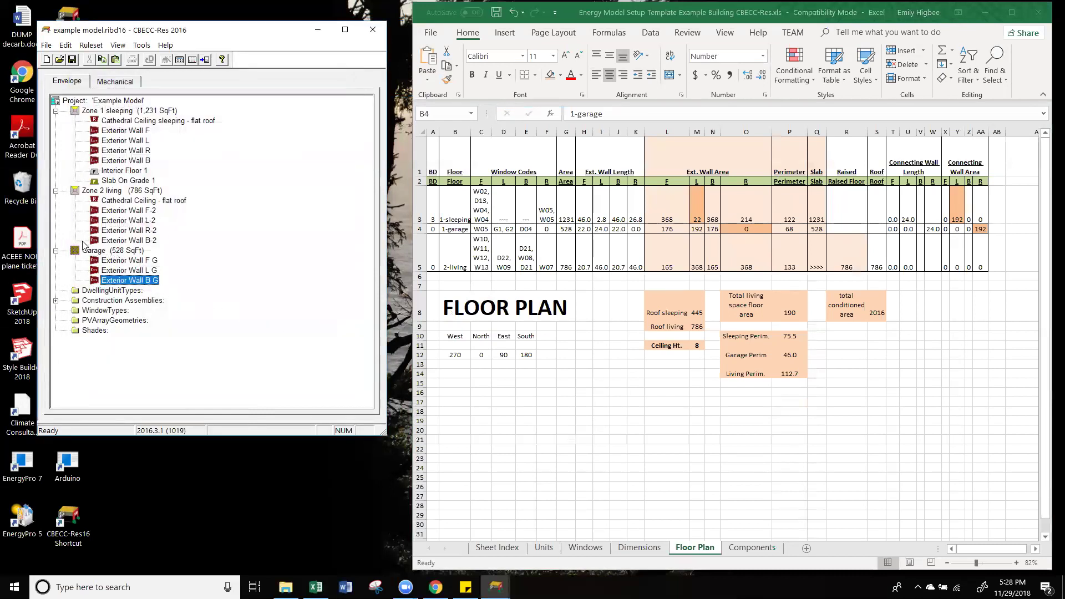
pyautogui.click(129, 260)
# Step: From wall F G's Construction list, create a new assembly named 'Wall garage'
pyautogui.doubleClick(128, 260)
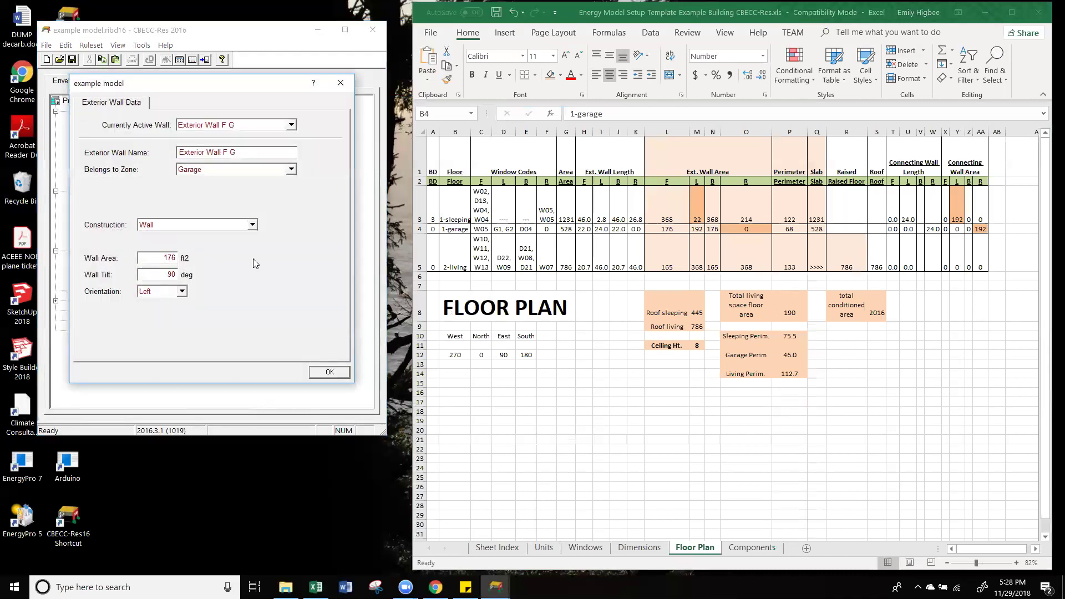
pyautogui.click(187, 227)
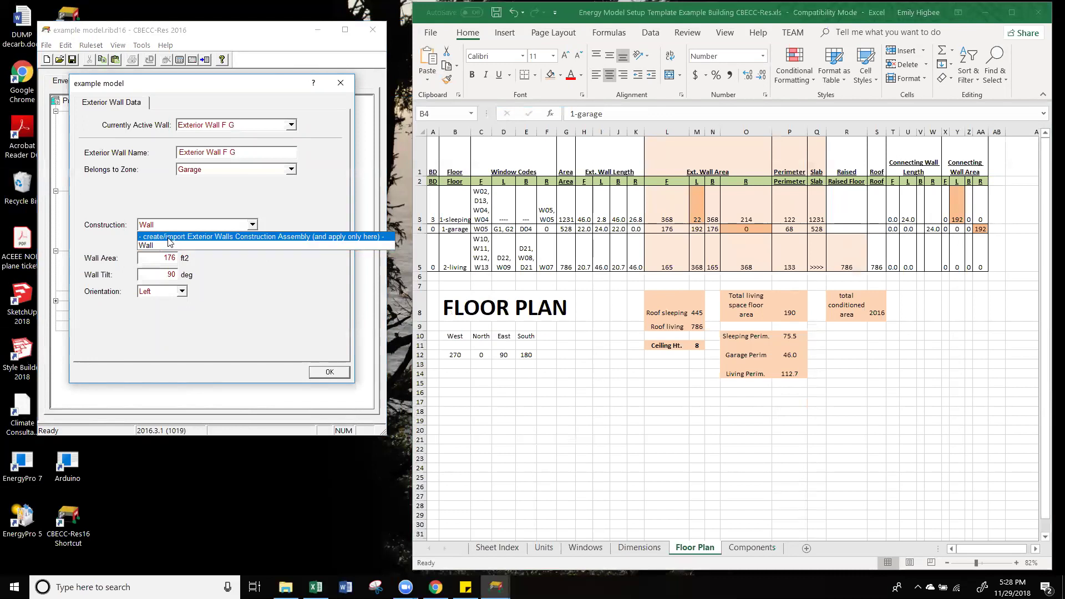
pyautogui.click(169, 237)
pyautogui.moveTo(552, 242); pyautogui.dragTo(266, 202)
pyautogui.press('Tab')
pyautogui.write('Garage W')
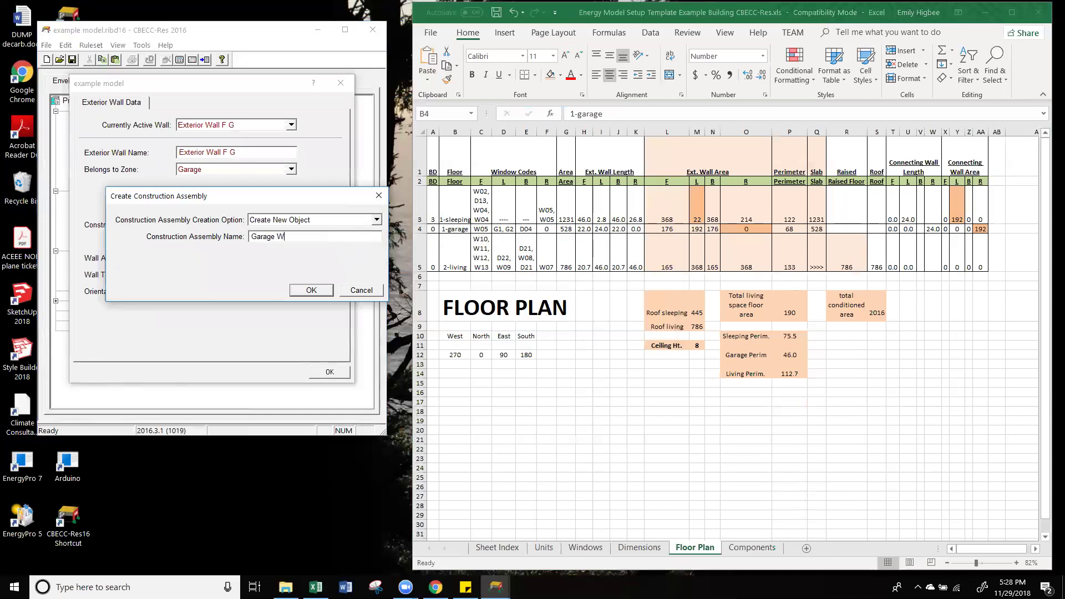
pyautogui.write('al')
pyautogui.press('BackSpace')
pyautogui.press('BackSpace')
pyautogui.press('BackSpace')
pyautogui.press('BackSpace')
pyautogui.press('BackSpace')
pyautogui.press('BackSpace')
pyautogui.press('BackSpace')
pyautogui.press('BackSpace')
pyautogui.press('BackSpace')
pyautogui.write('age')
pyautogui.click(310, 291)
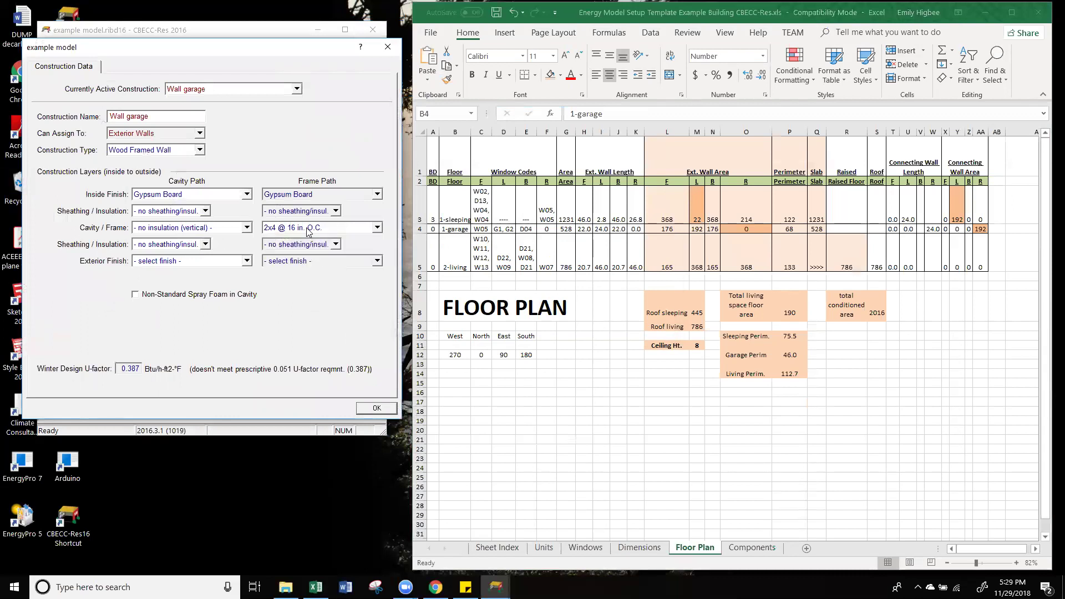
# Step: Give Wall garage 2x6 @ 16 in. O.C. framing, 3 Coat Stucco exterior and Gypsum Board inside
pyautogui.click(750, 549)
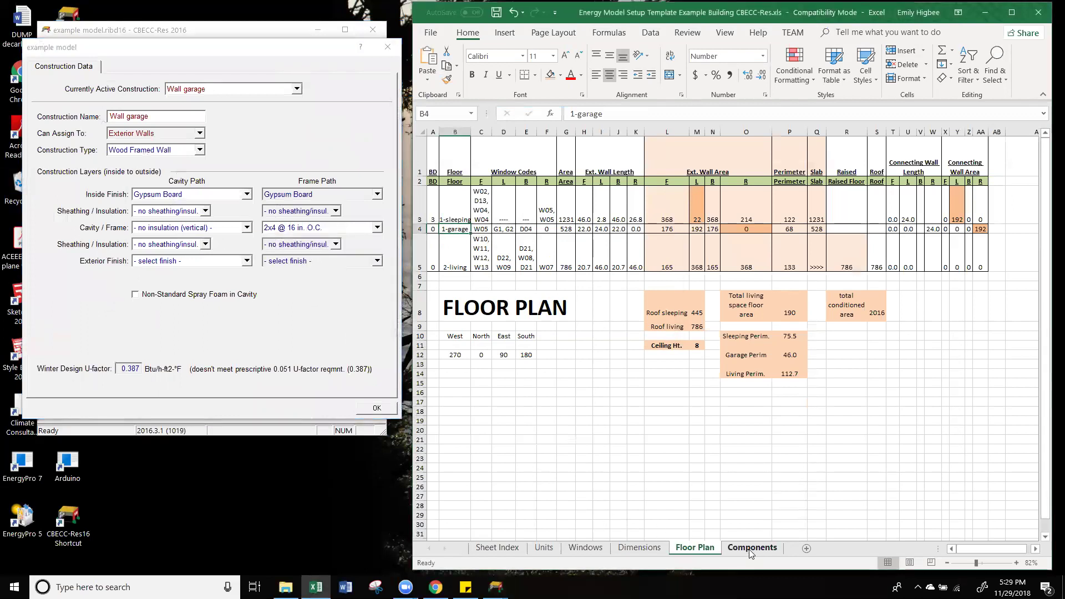
pyautogui.click(571, 156)
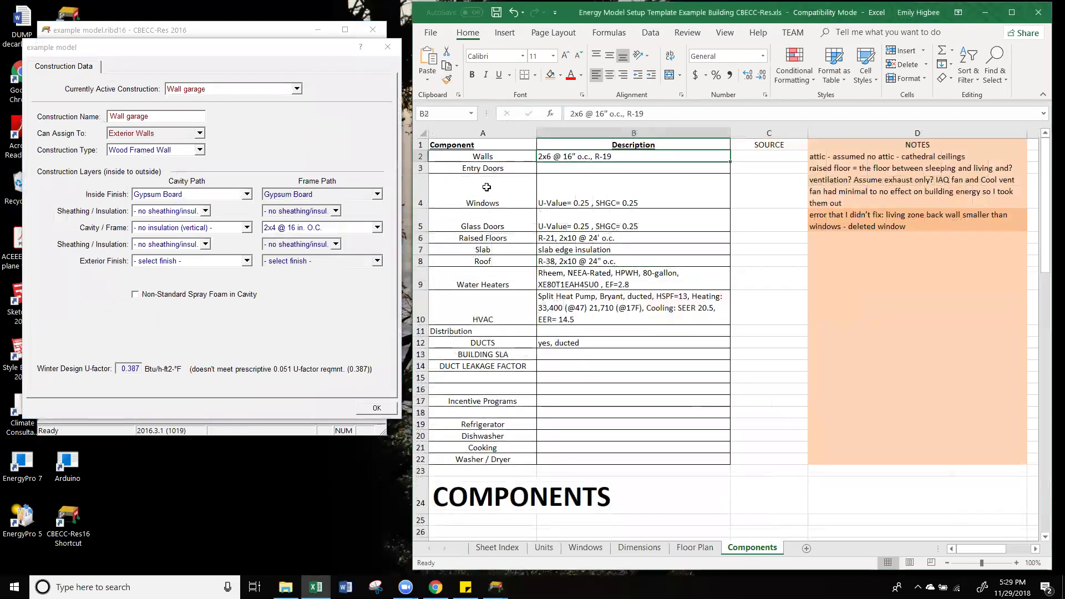
pyautogui.click(304, 229)
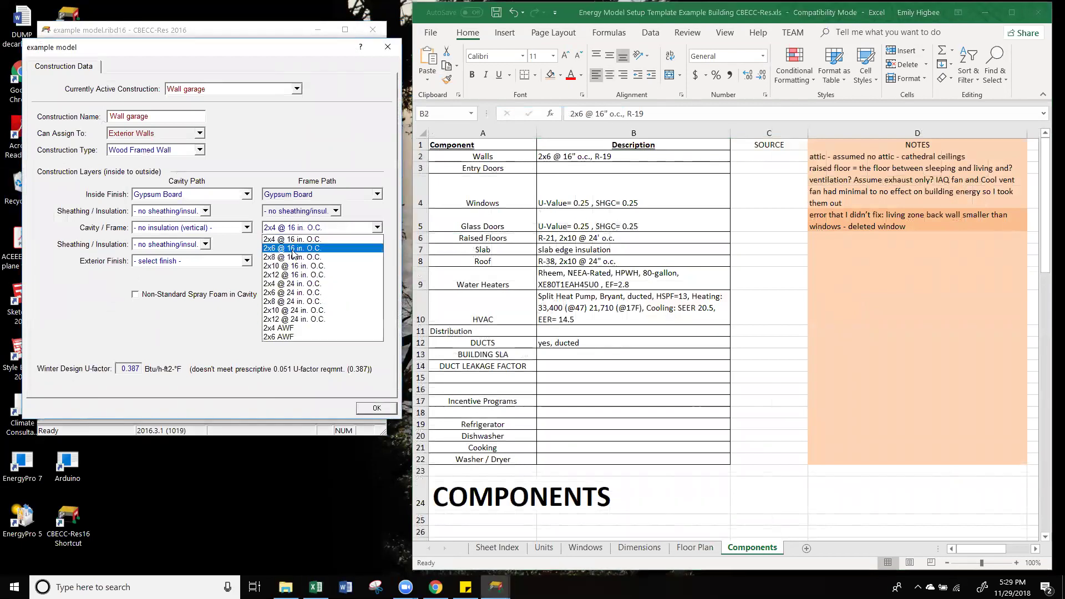
pyautogui.click(292, 250)
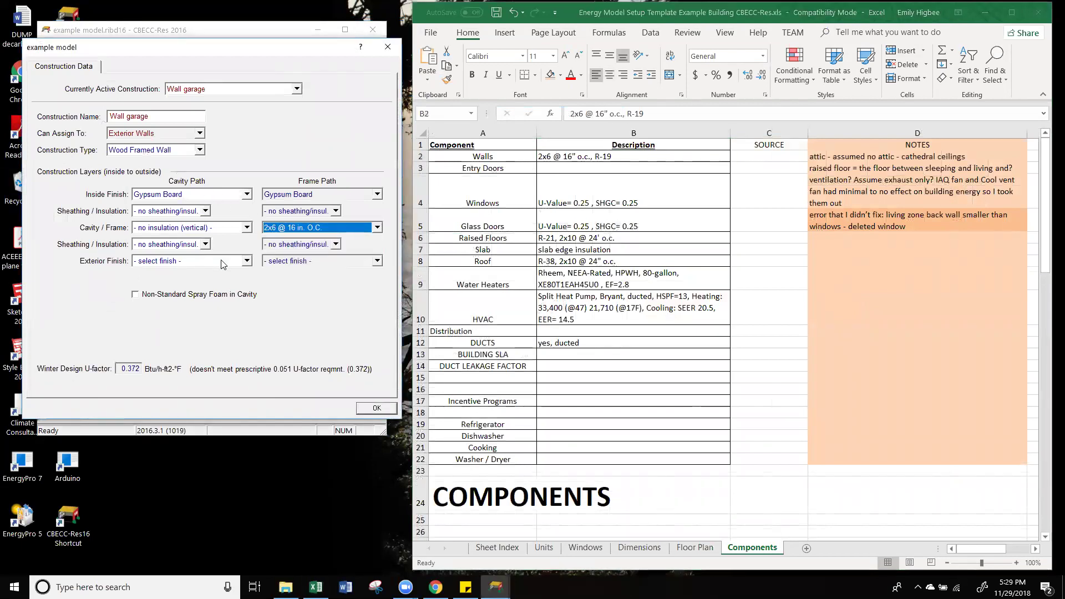
pyautogui.click(313, 262)
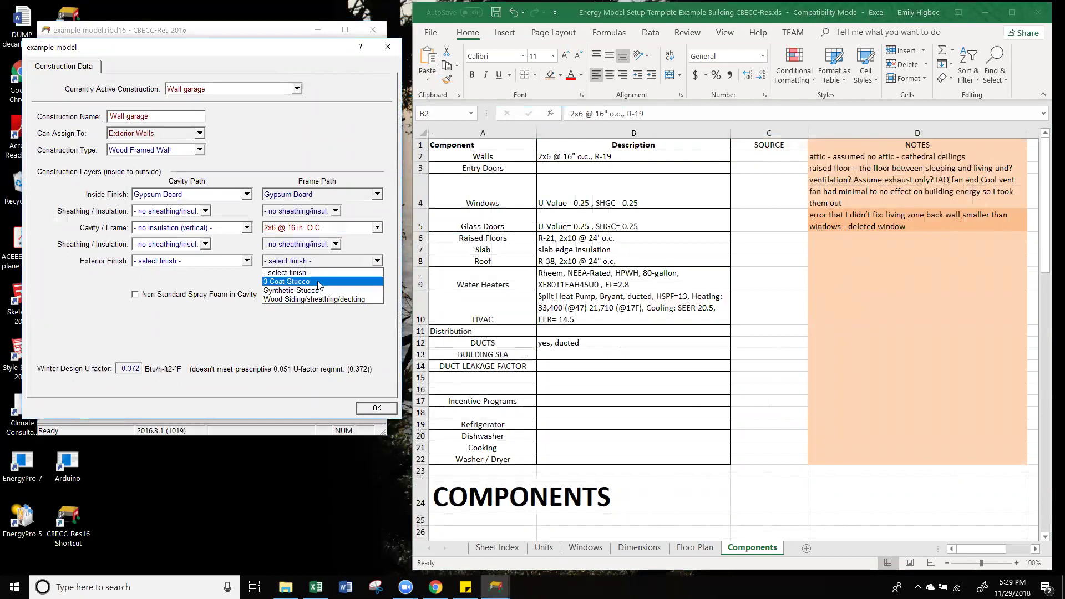
pyautogui.click(320, 290)
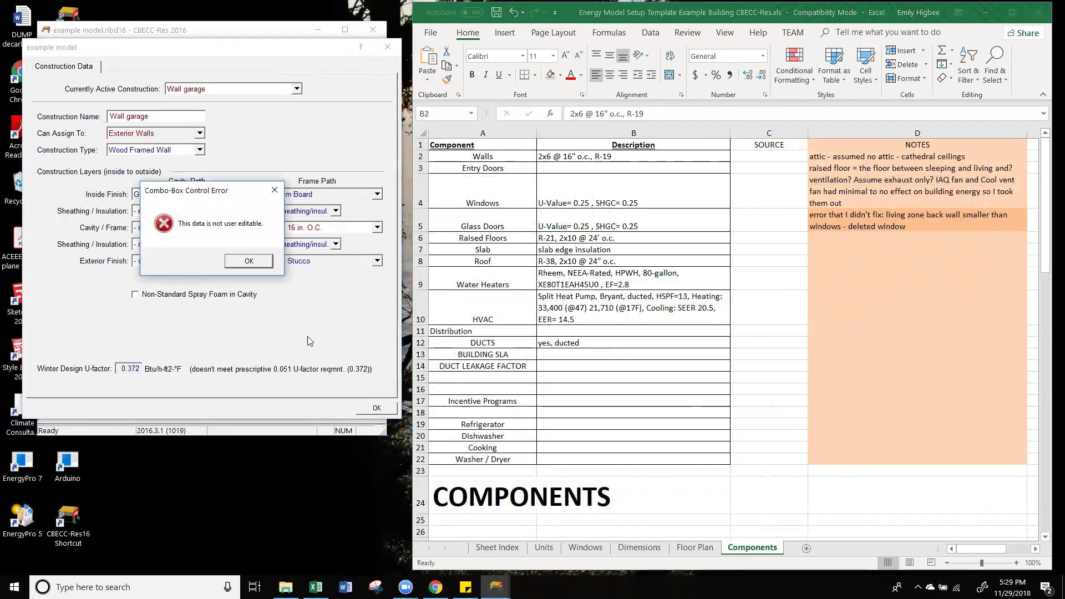
pyautogui.click(254, 266)
pyautogui.click(192, 260)
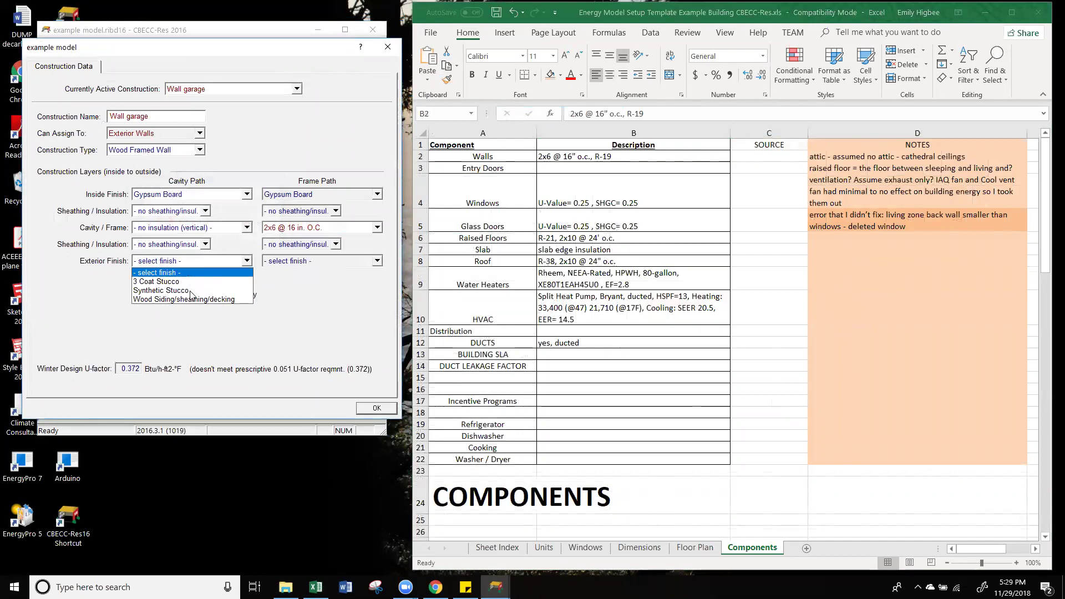
pyautogui.click(161, 281)
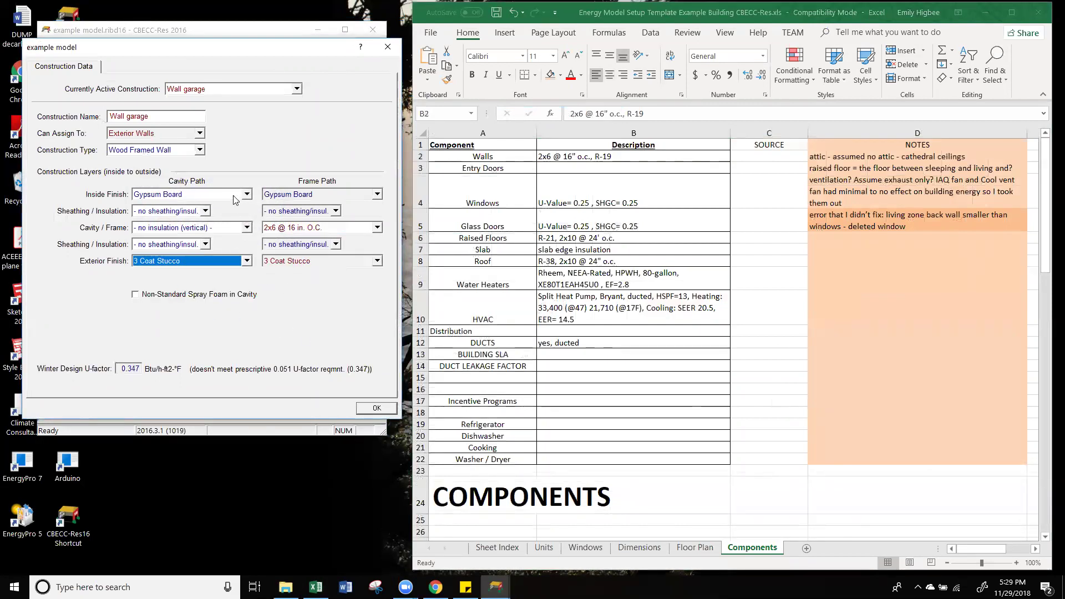
pyautogui.click(308, 195)
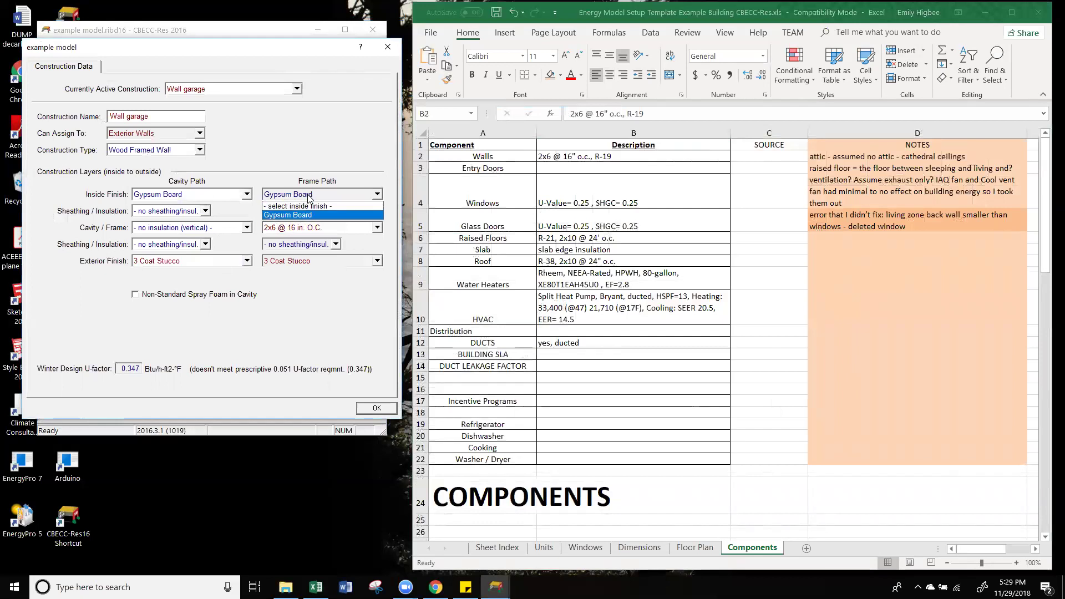
pyautogui.click(314, 195)
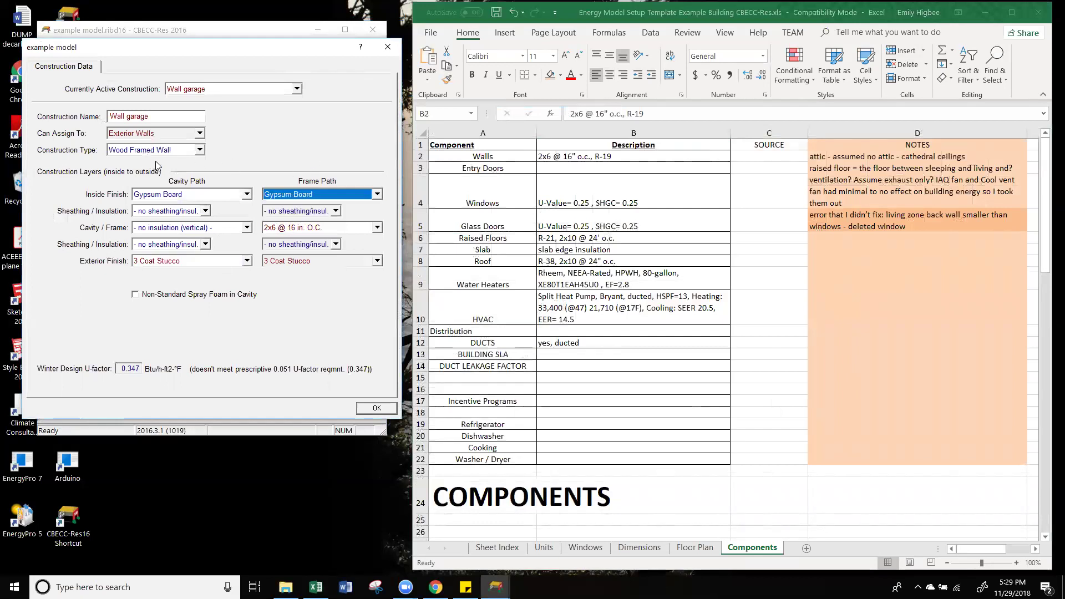
pyautogui.click(377, 409)
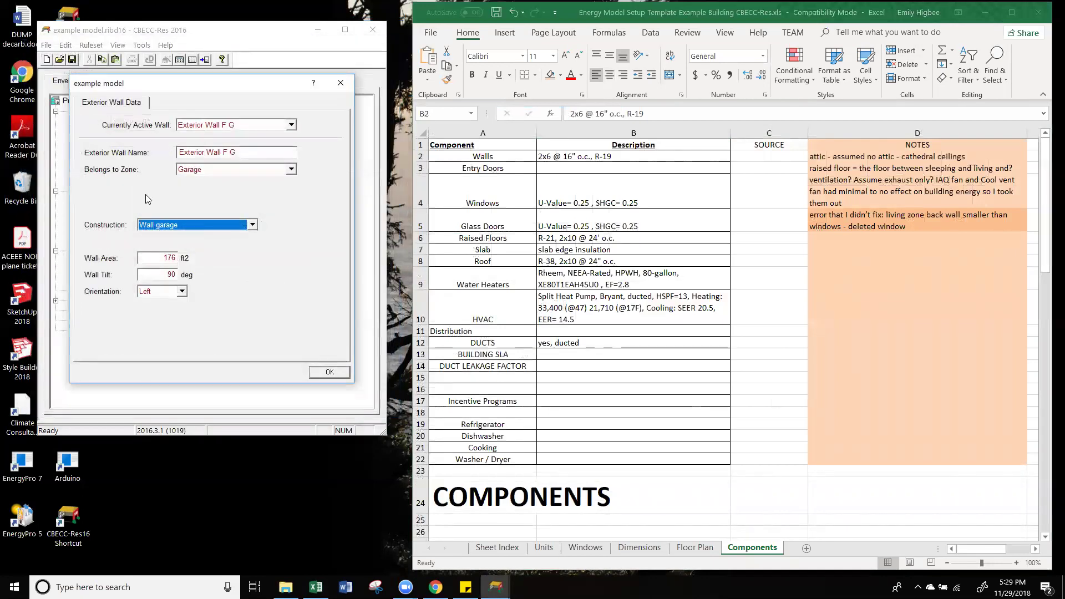
# Step: Confirm wall F G and assign the Wall garage construction to Exterior Wall L G
pyautogui.click(328, 372)
pyautogui.doubleClick(128, 270)
pyautogui.click(197, 224)
pyautogui.click(196, 254)
pyautogui.click(329, 372)
# Step: Assign Wall garage to Exterior Wall B G and bring back the Floor Plan sheet
pyautogui.press('Down')
pyautogui.doubleClick(149, 280)
pyautogui.click(188, 225)
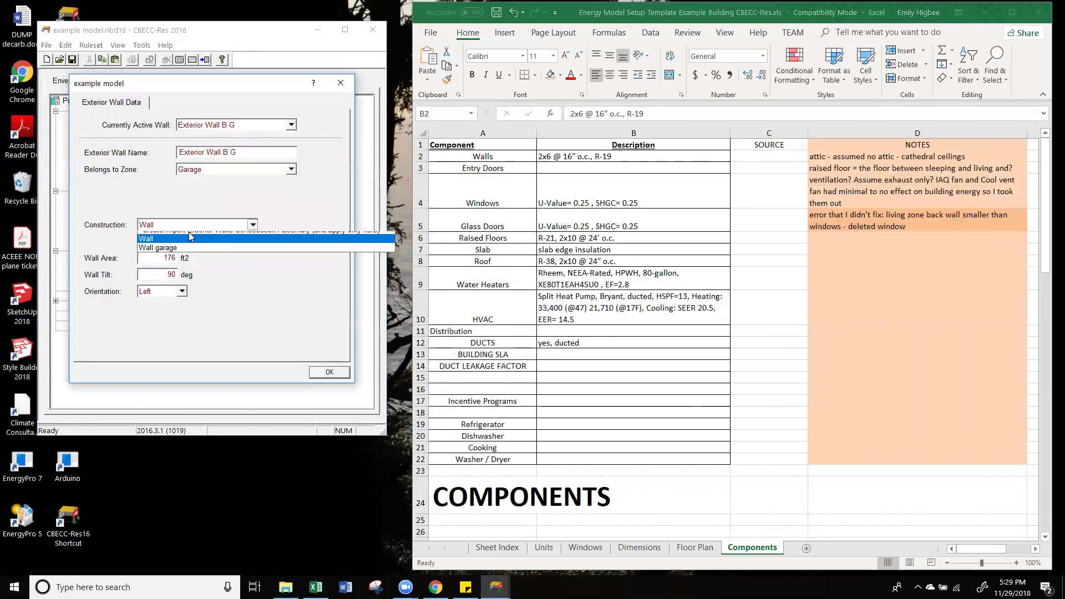
pyautogui.click(184, 255)
pyautogui.click(329, 372)
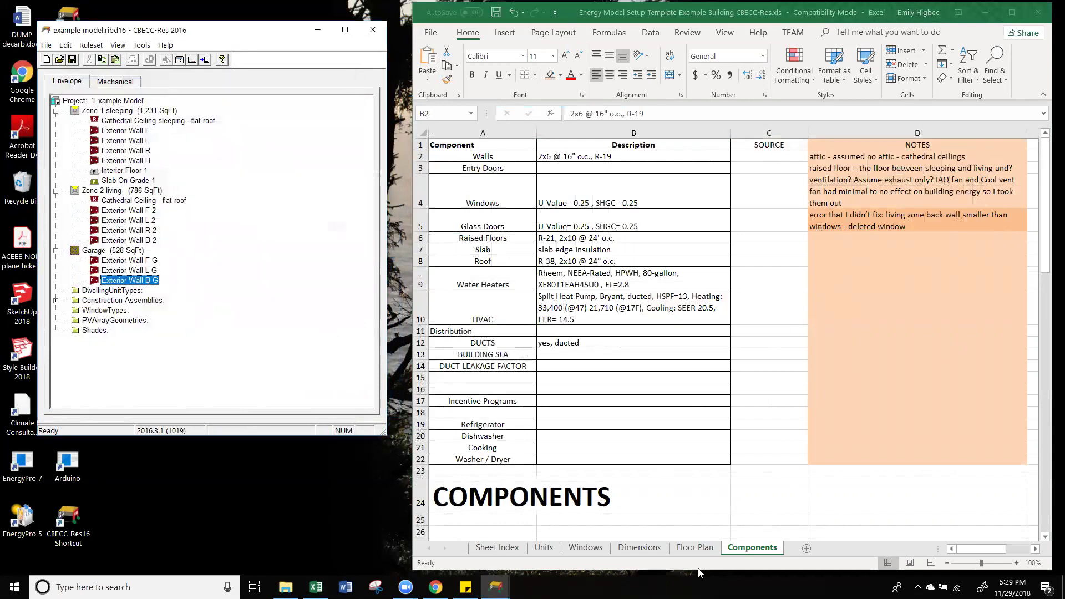
pyautogui.click(694, 548)
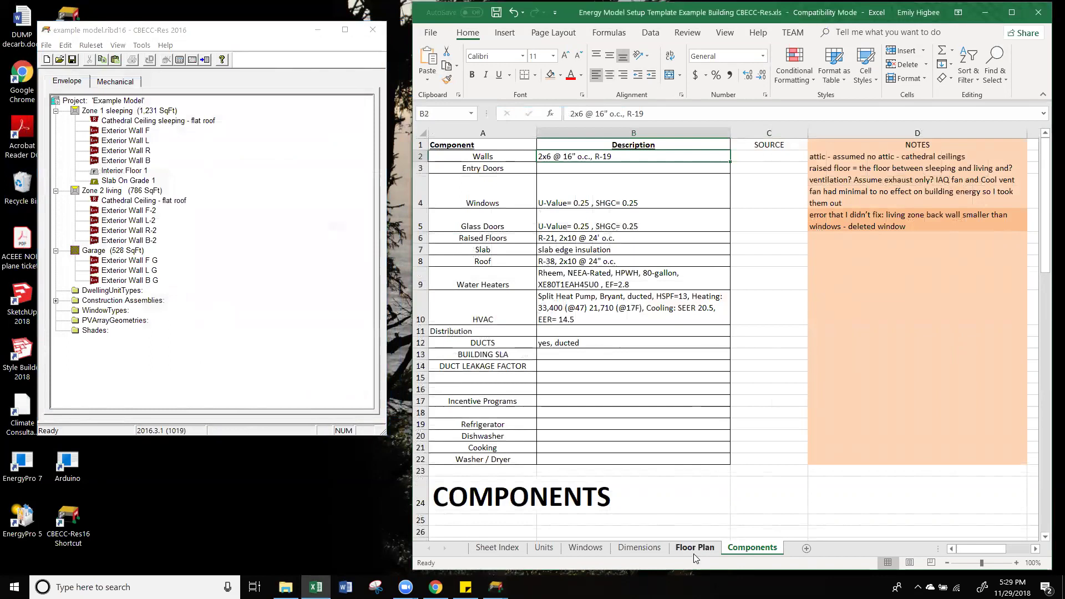
pyautogui.click(130, 152)
pyautogui.click(129, 141)
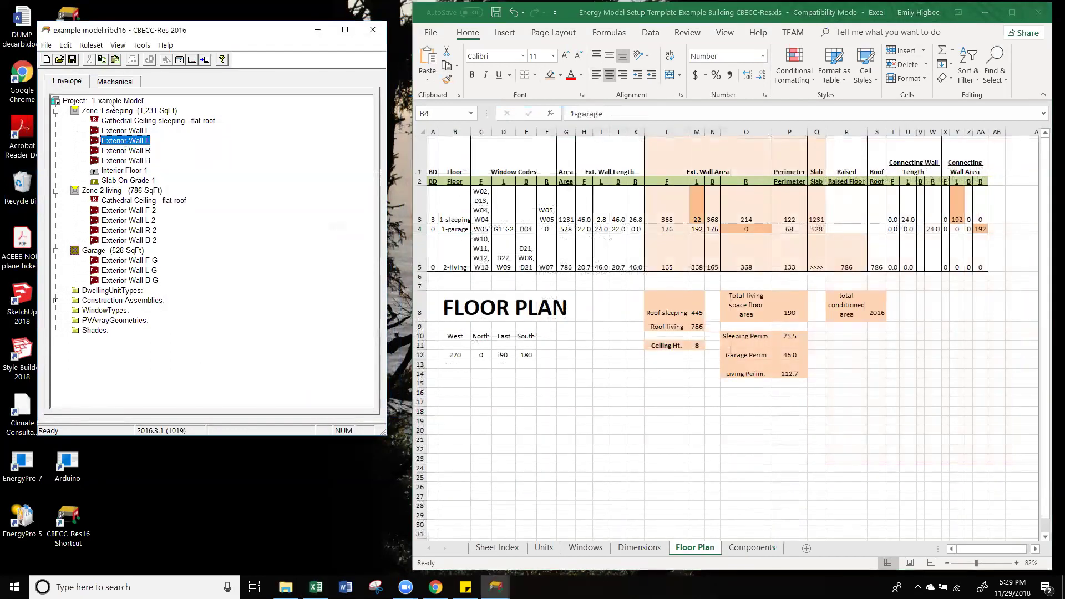
pyautogui.click(111, 111)
# Step: Create an interior wall in Zone 1 sleeping named 'Interior Wall - sleeping to garage'
pyautogui.rightClick(127, 115)
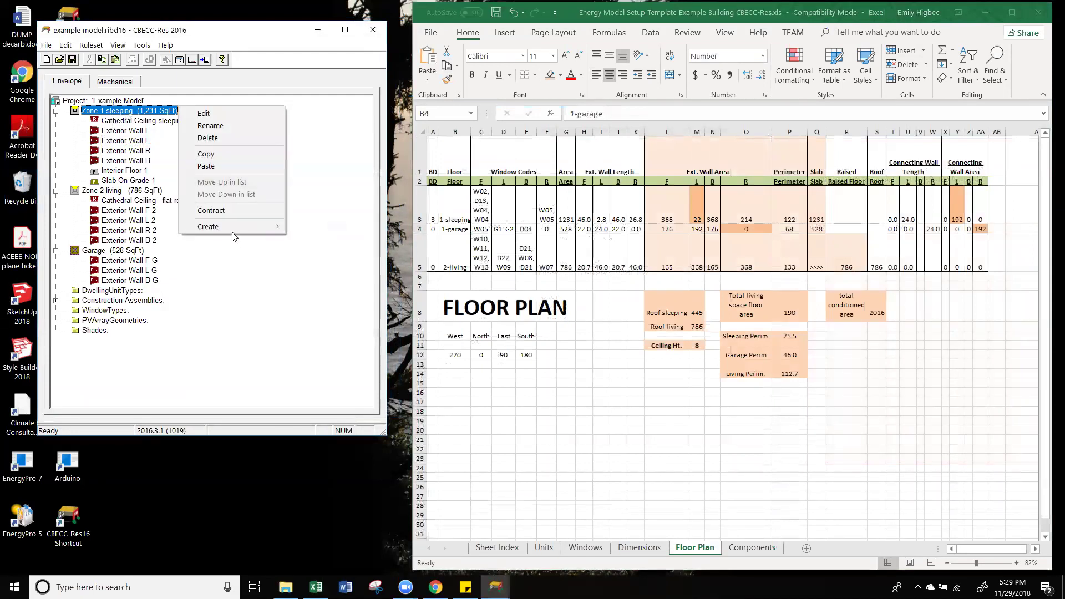
pyautogui.moveTo(235, 230)
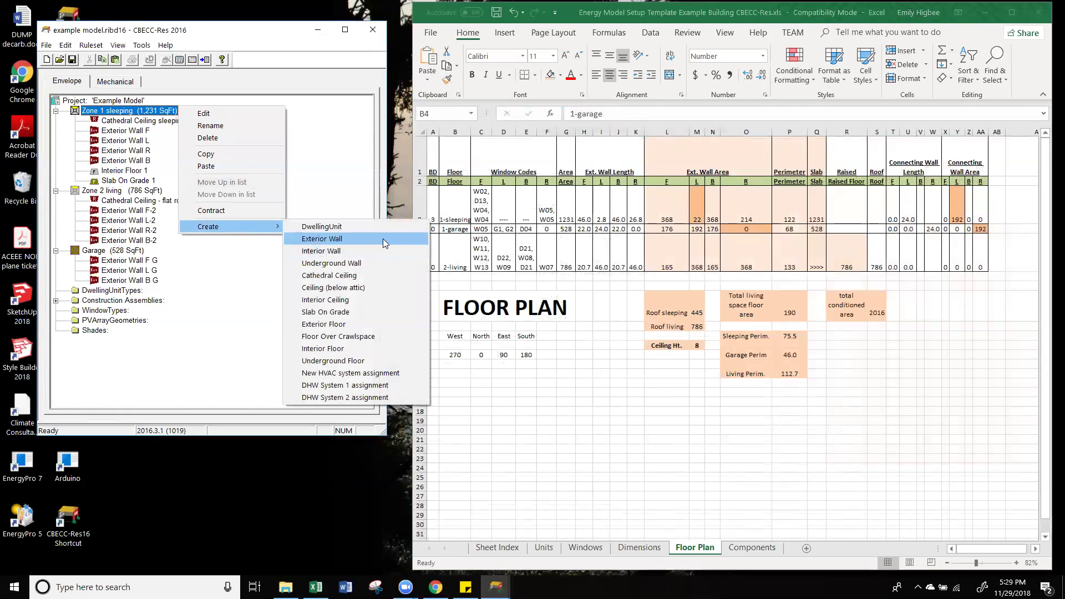
pyautogui.click(346, 251)
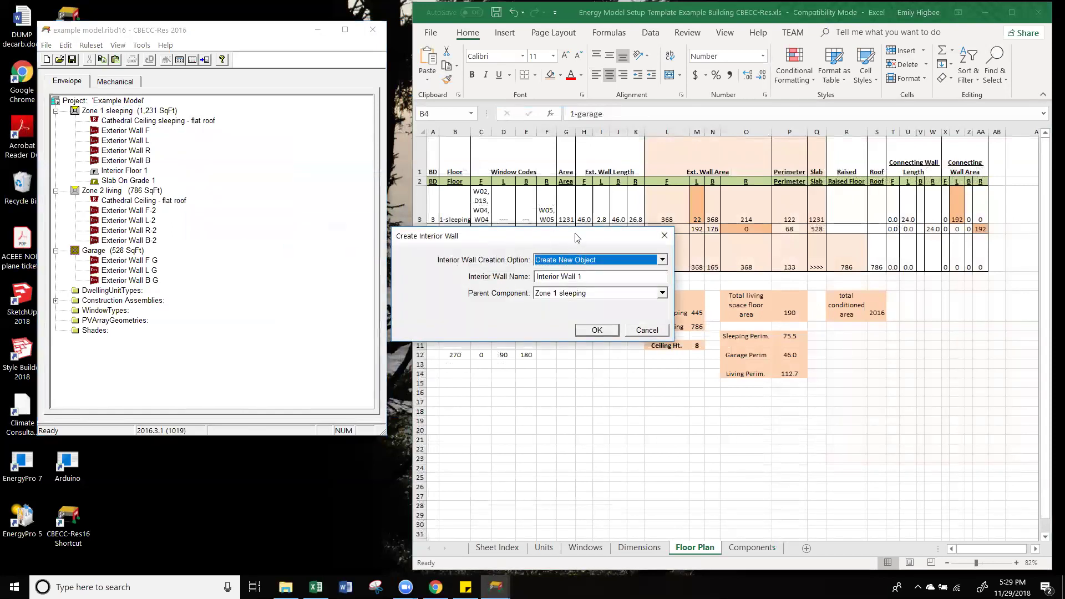
pyautogui.click(298, 198)
pyautogui.moveTo(298, 198); pyautogui.dragTo(256, 198)
pyautogui.click(290, 198)
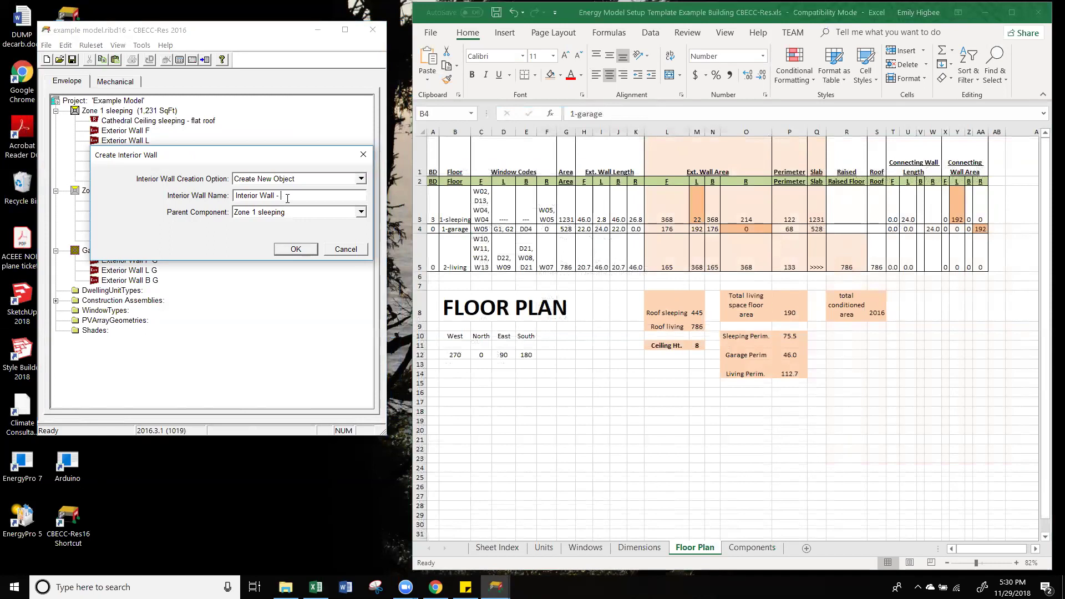
pyautogui.write('eeping to garage')
pyautogui.click(299, 250)
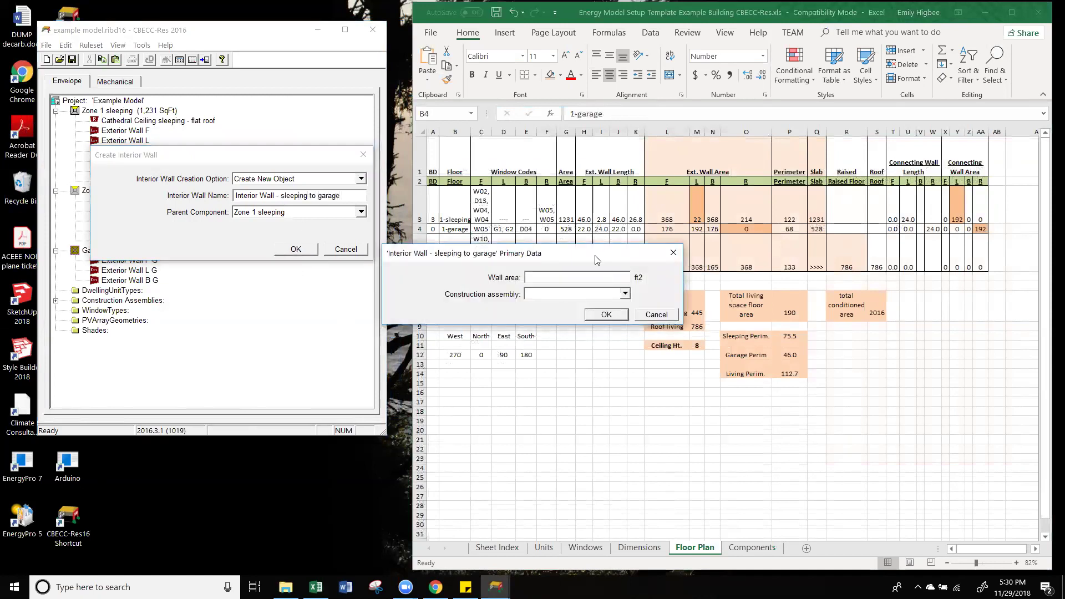
# Step: Enter a 192 ft² wall area for the new interior wall
pyautogui.moveTo(596, 259); pyautogui.dragTo(300, 176)
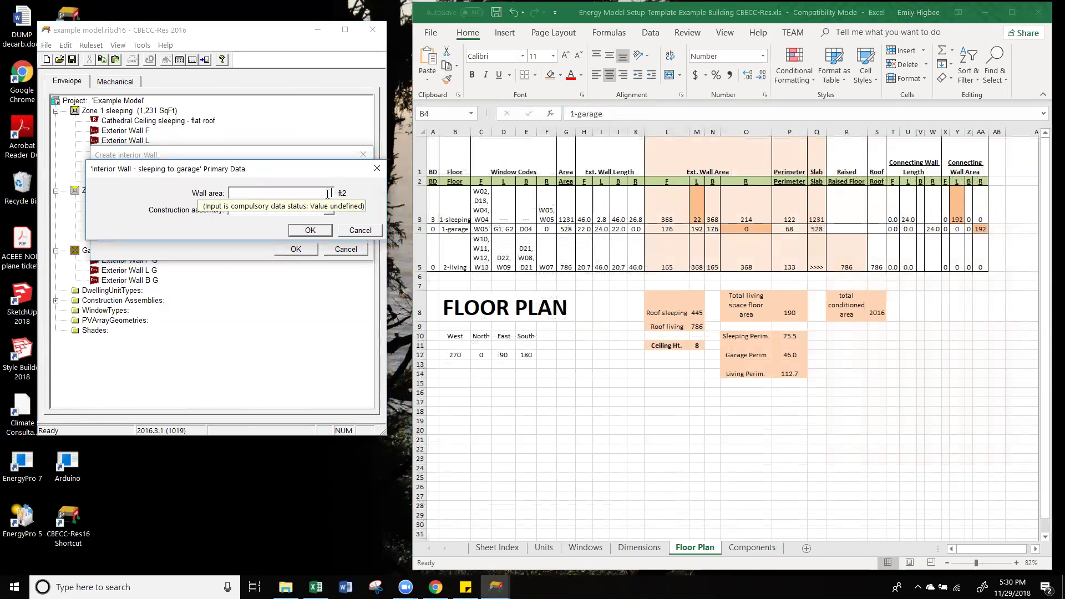
pyautogui.write('19')
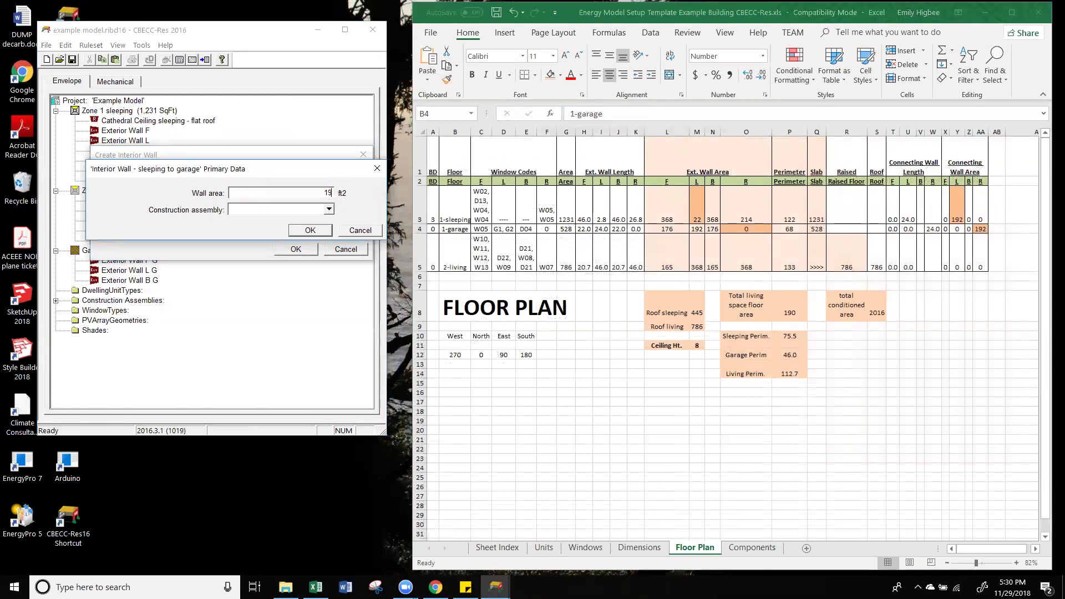
pyautogui.write('2')
pyautogui.click(314, 231)
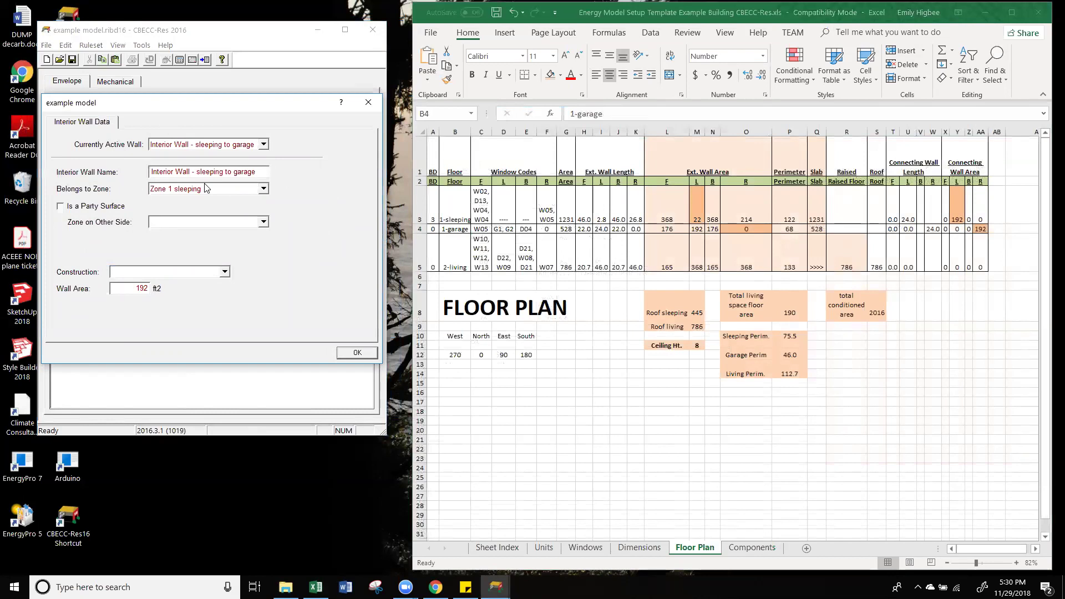
# Step: Set the zone on the other side of the wall to Garage
pyautogui.click(168, 223)
pyautogui.click(170, 271)
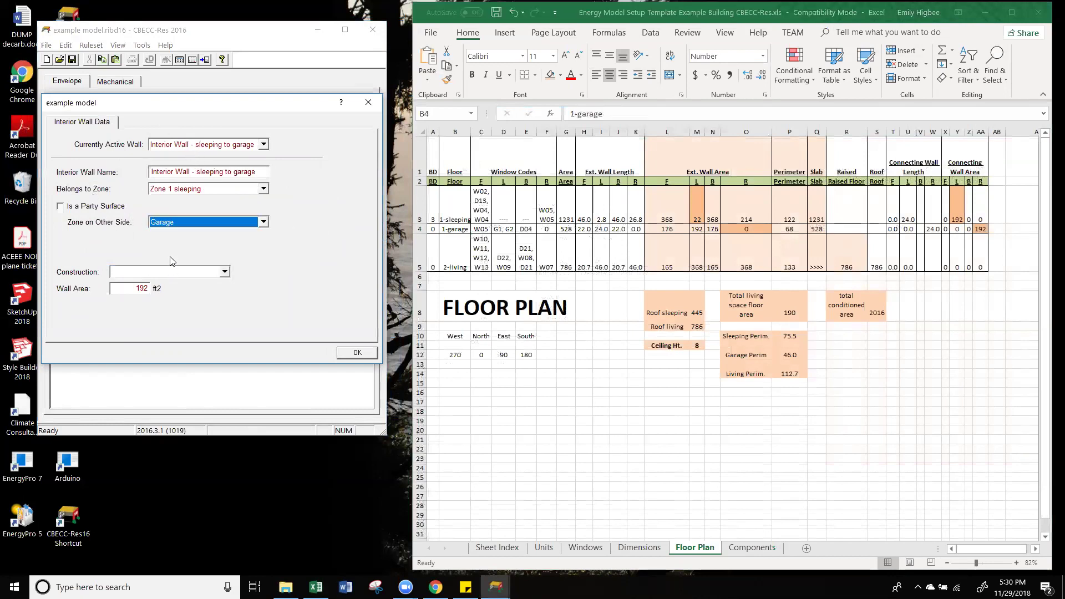
pyautogui.click(176, 272)
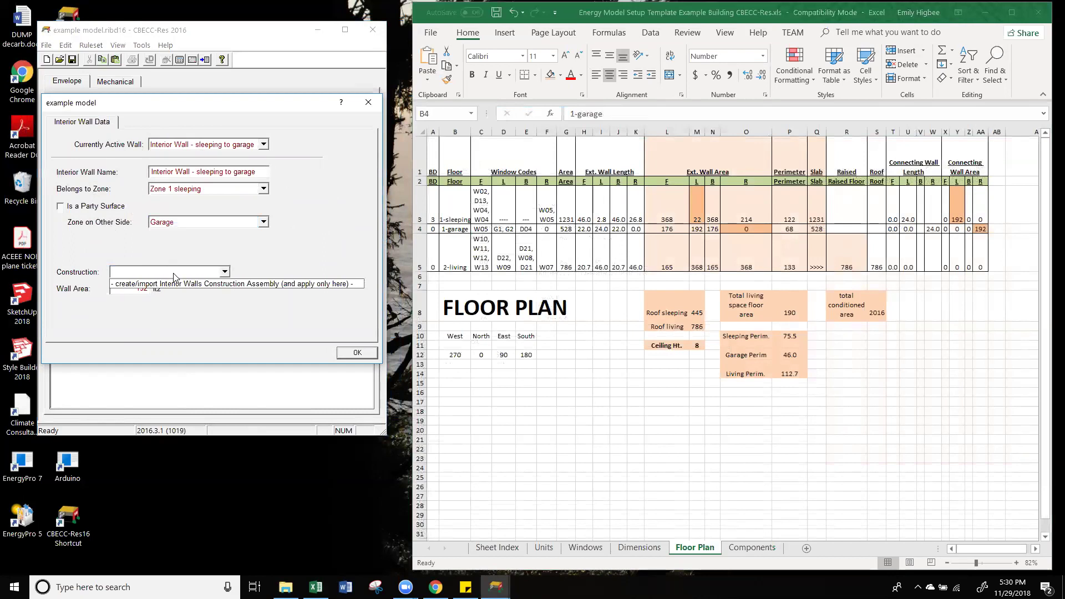
pyautogui.click(179, 270)
pyautogui.click(179, 272)
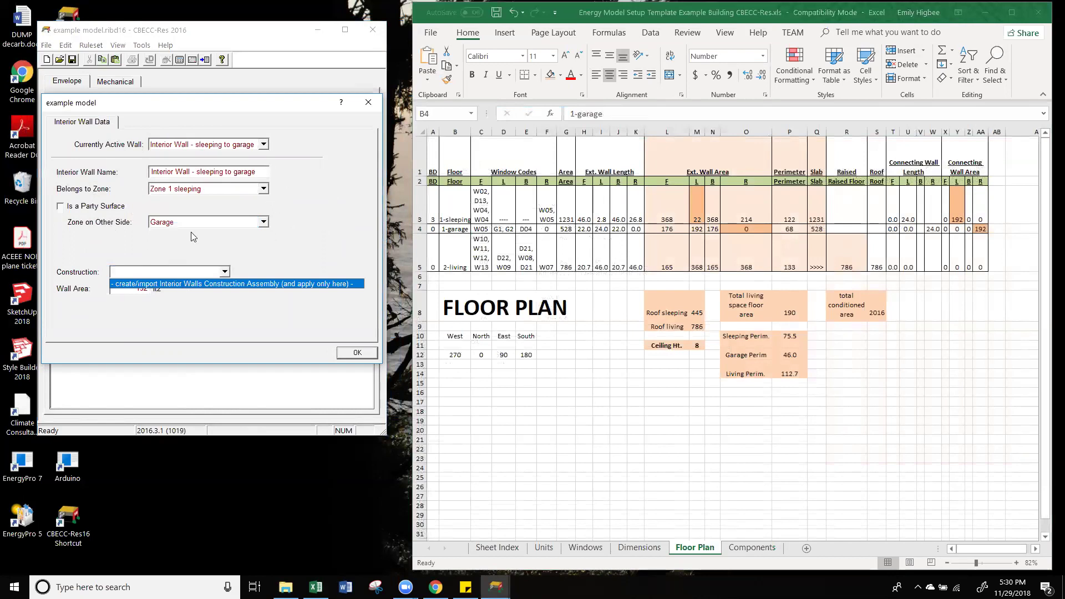
# Step: Create a new interior wall construction assembly named 'Wall int'
pyautogui.click(231, 287)
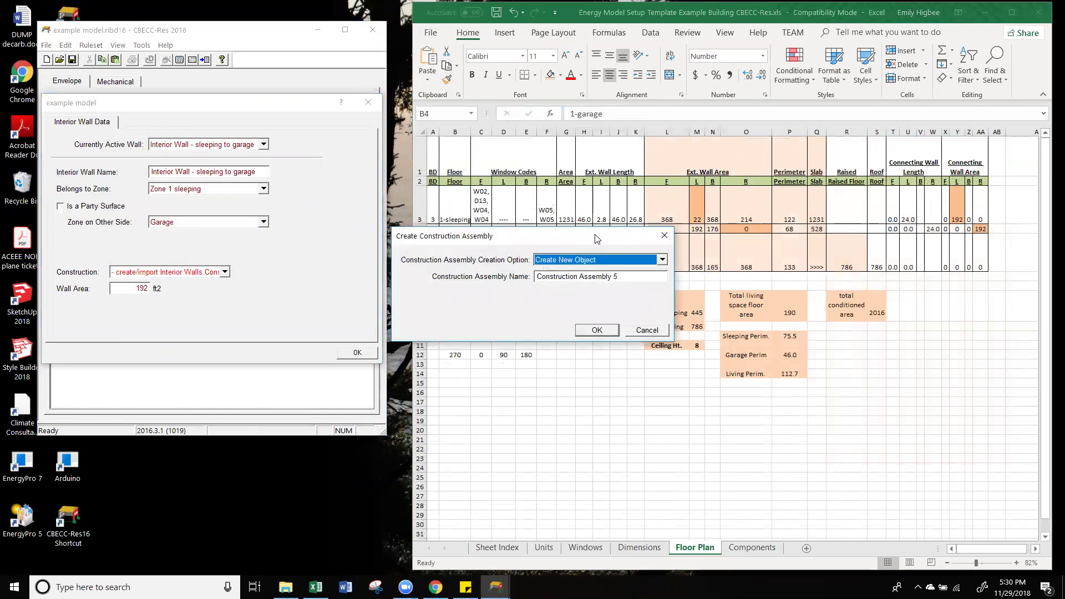
pyautogui.moveTo(596, 239); pyautogui.dragTo(329, 206)
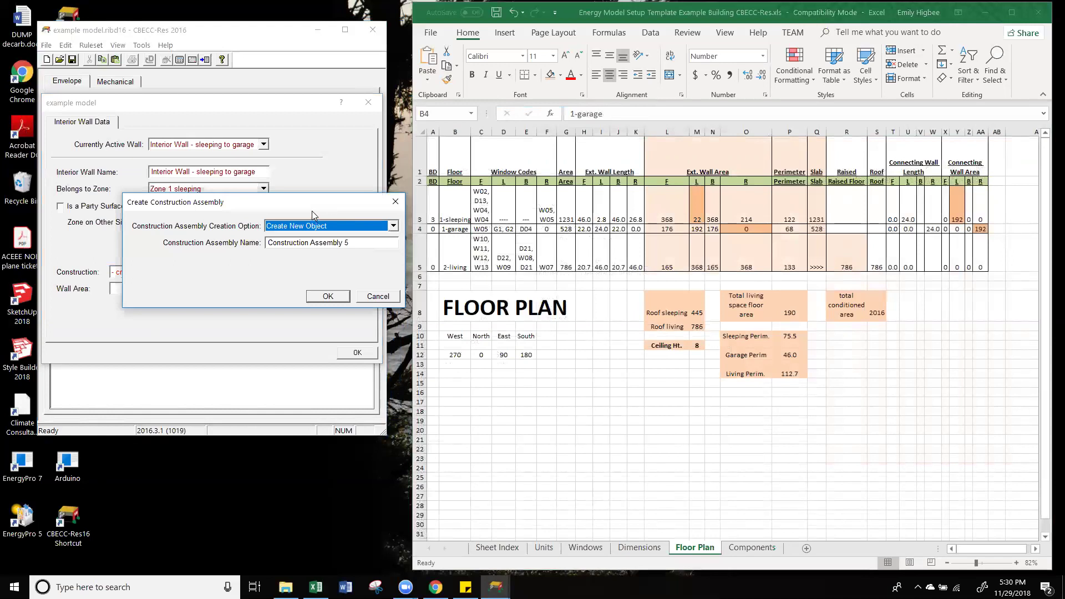
pyautogui.click(355, 243)
pyautogui.moveTo(354, 243); pyautogui.dragTo(194, 286)
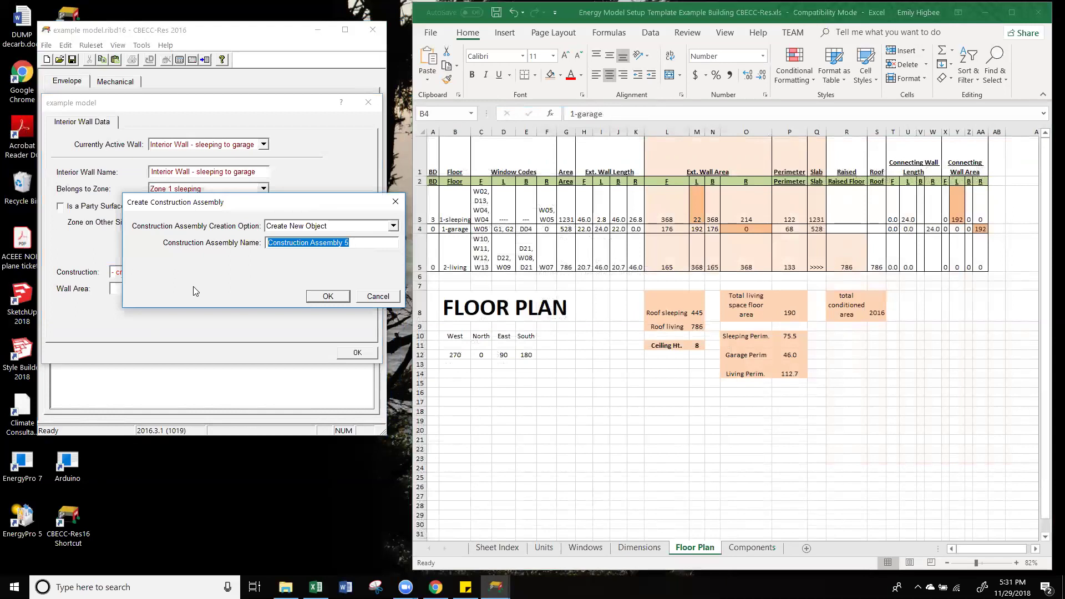
pyautogui.press('BackSpace')
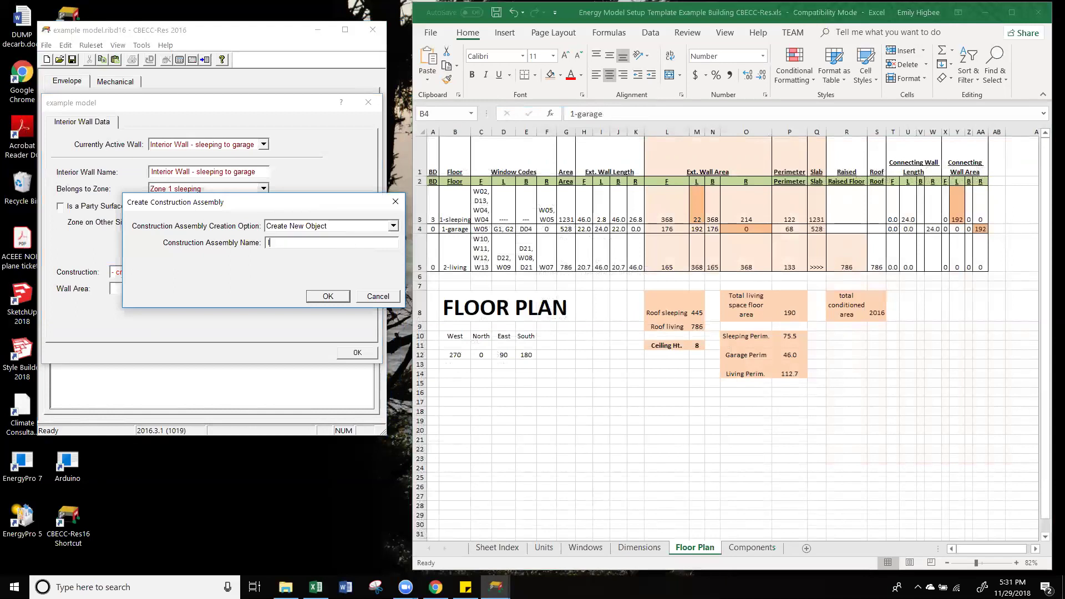
pyautogui.write('Int Wal')
pyautogui.press('BackSpace')
pyautogui.press('BackSpace')
pyautogui.press('BackSpace')
pyautogui.write('Wall')
pyautogui.click(327, 296)
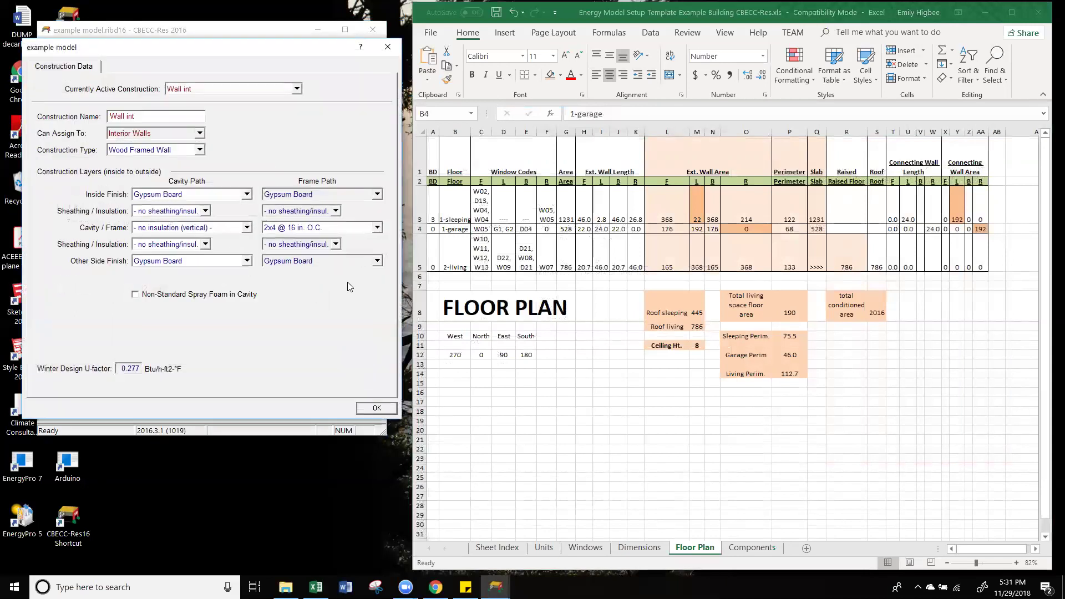
# Step: Give Wall int 2x6 @ 16 in. O.C. framing, R 19 cavity insulation and Gypsum Board other side
pyautogui.click(752, 547)
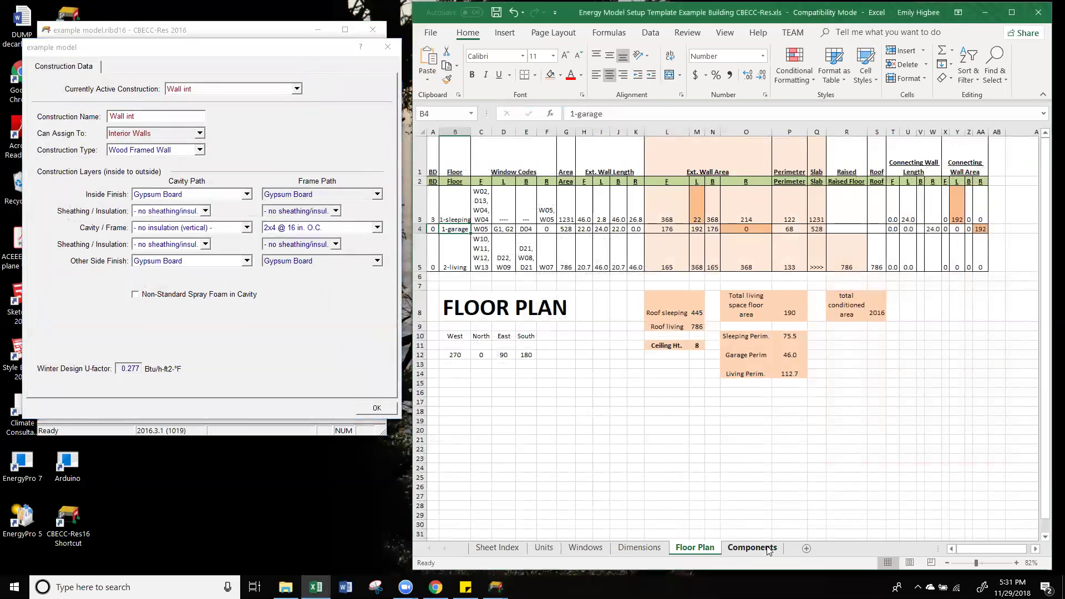
pyautogui.click(299, 228)
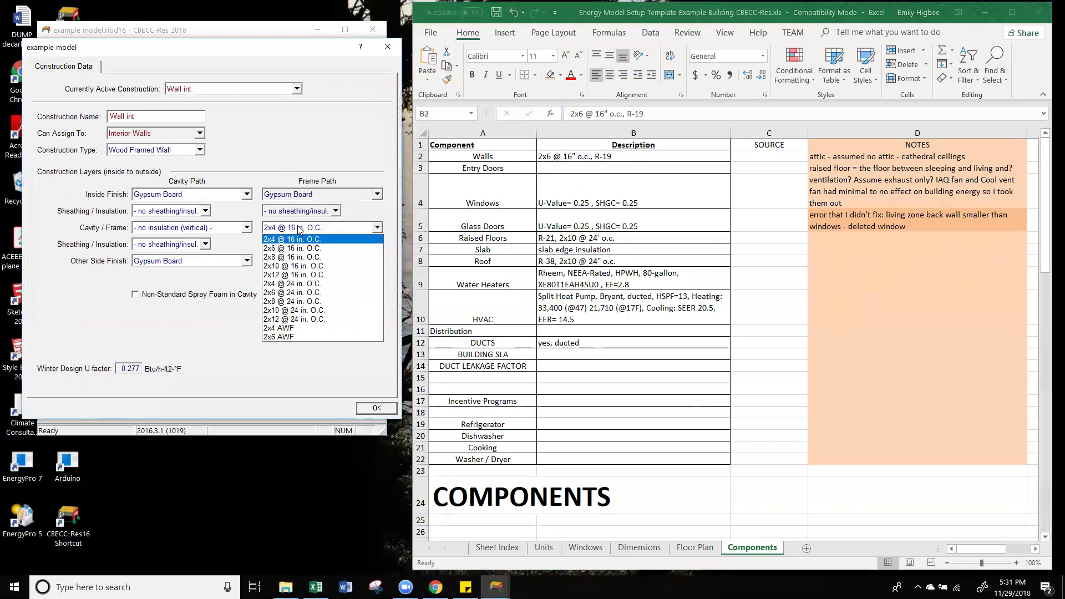
pyautogui.click(305, 248)
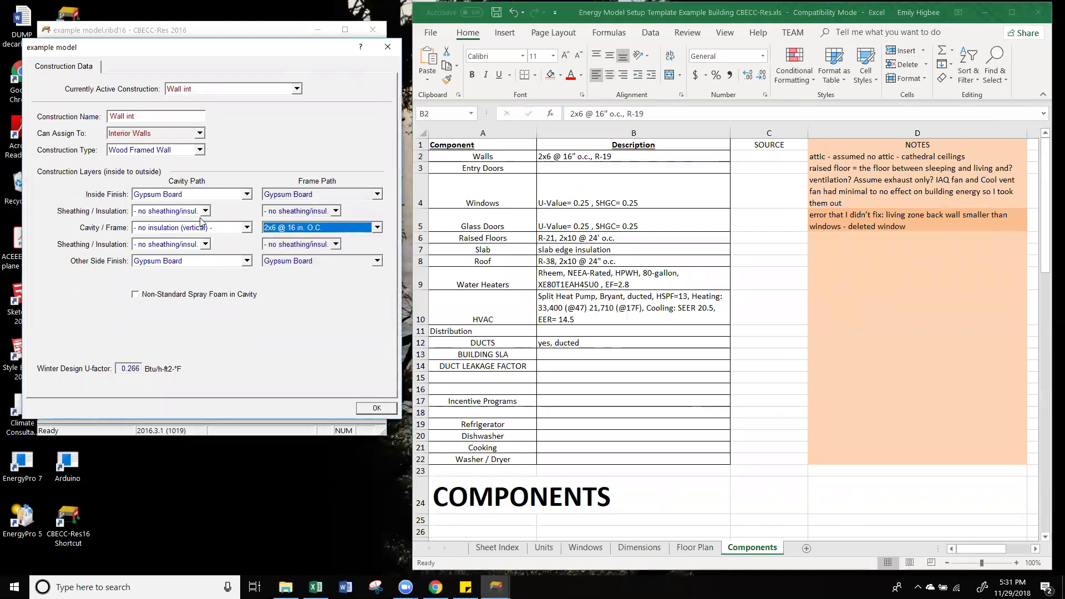
pyautogui.click(201, 228)
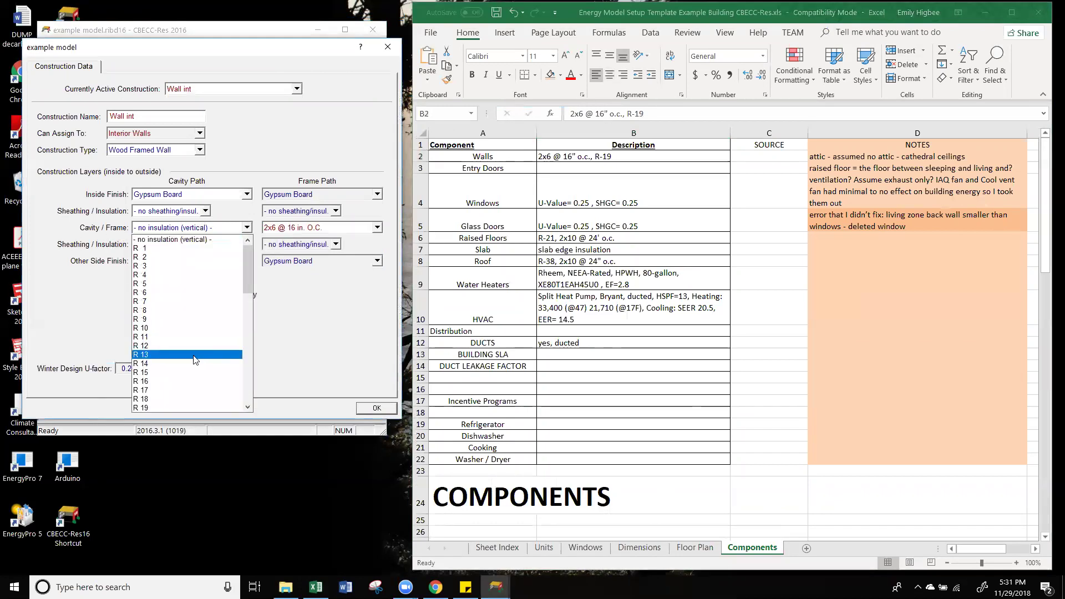
pyautogui.click(164, 408)
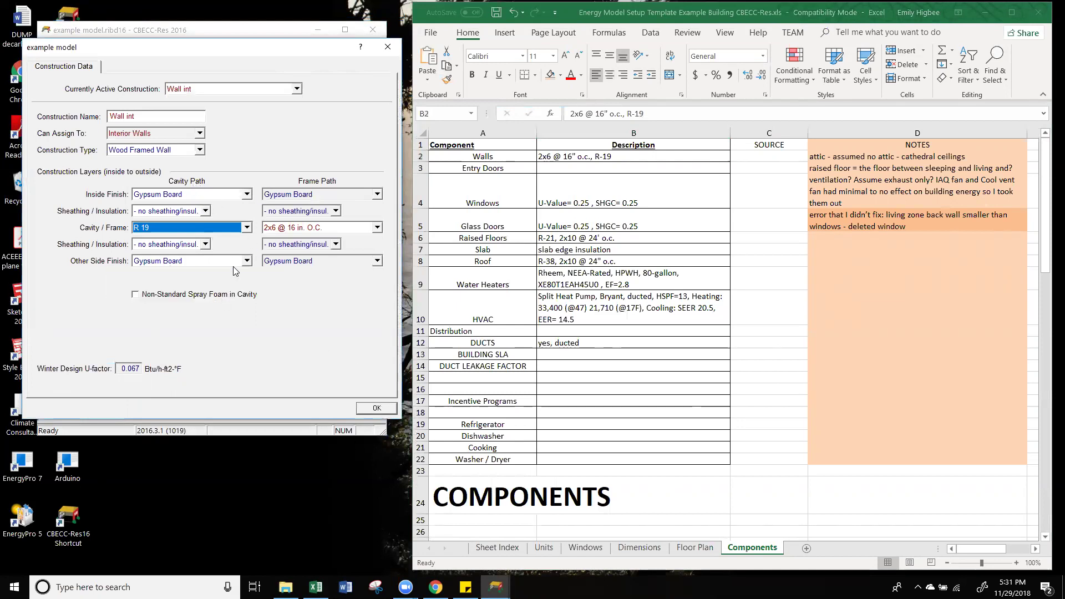
pyautogui.click(219, 261)
pyautogui.click(216, 270)
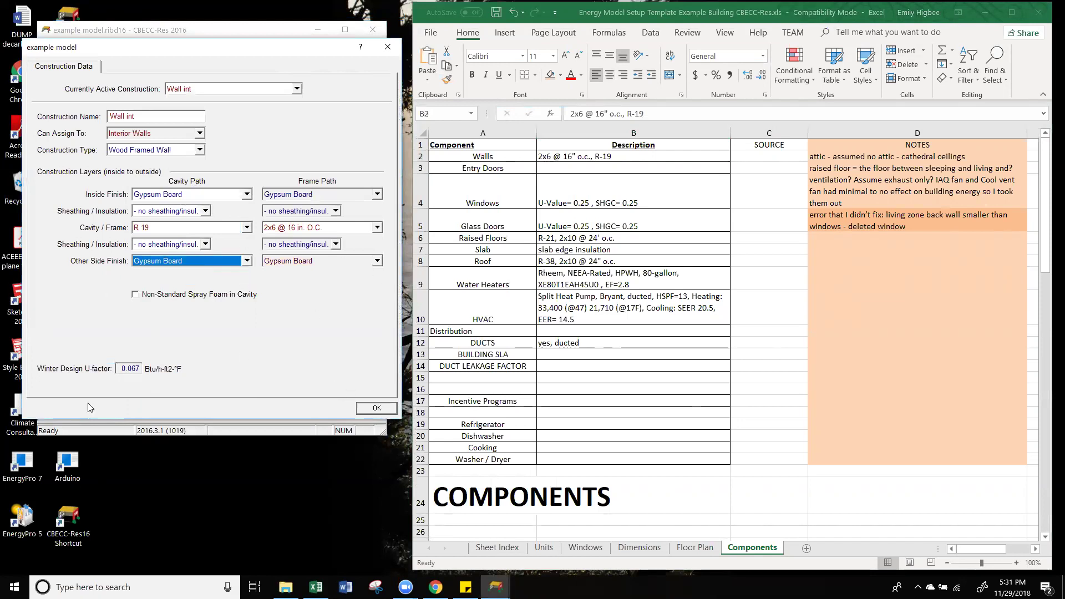
pyautogui.click(377, 407)
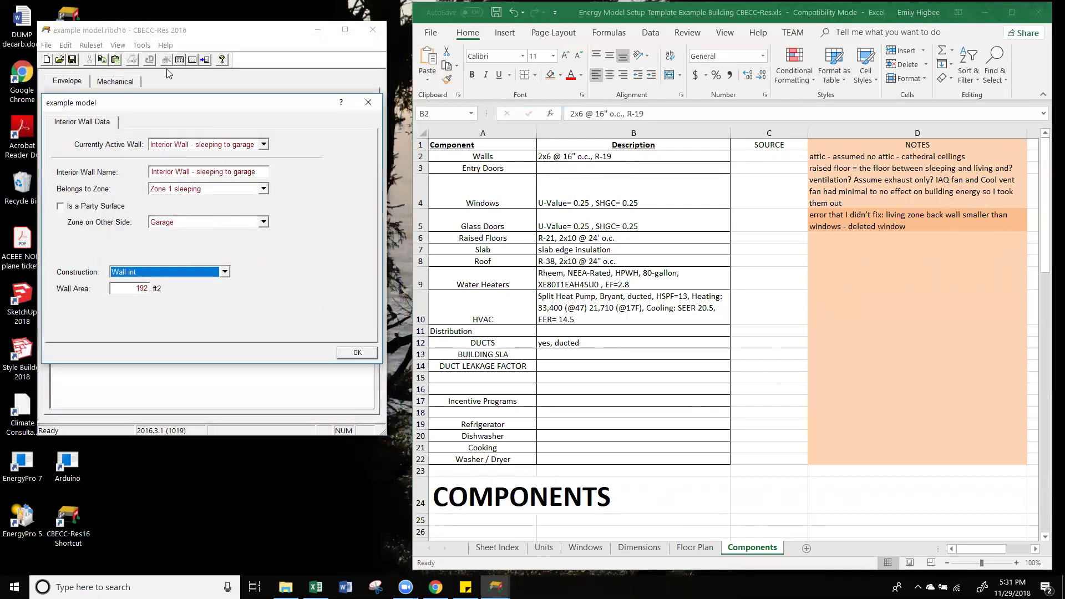
# Step: Confirm the sleeping-to-garage interior wall with its Wall int construction
pyautogui.click(357, 353)
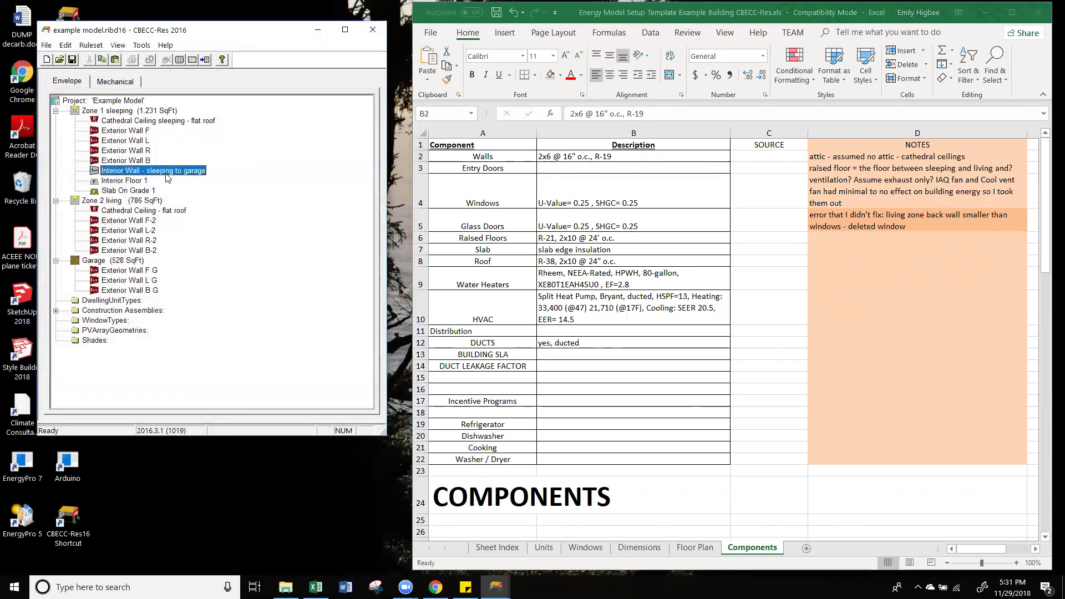
pyautogui.click(144, 280)
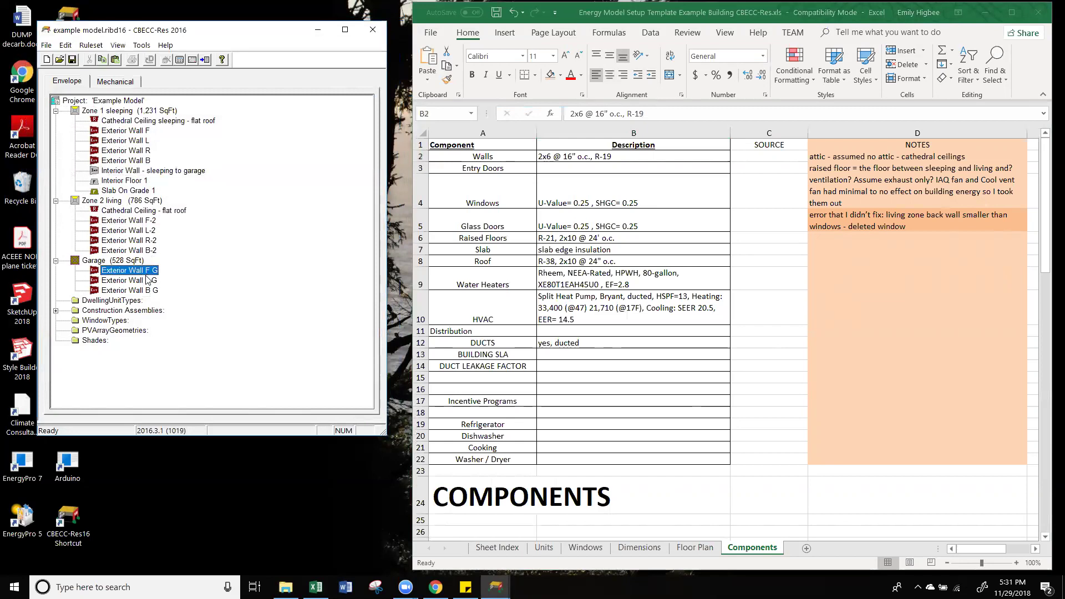
pyautogui.click(139, 290)
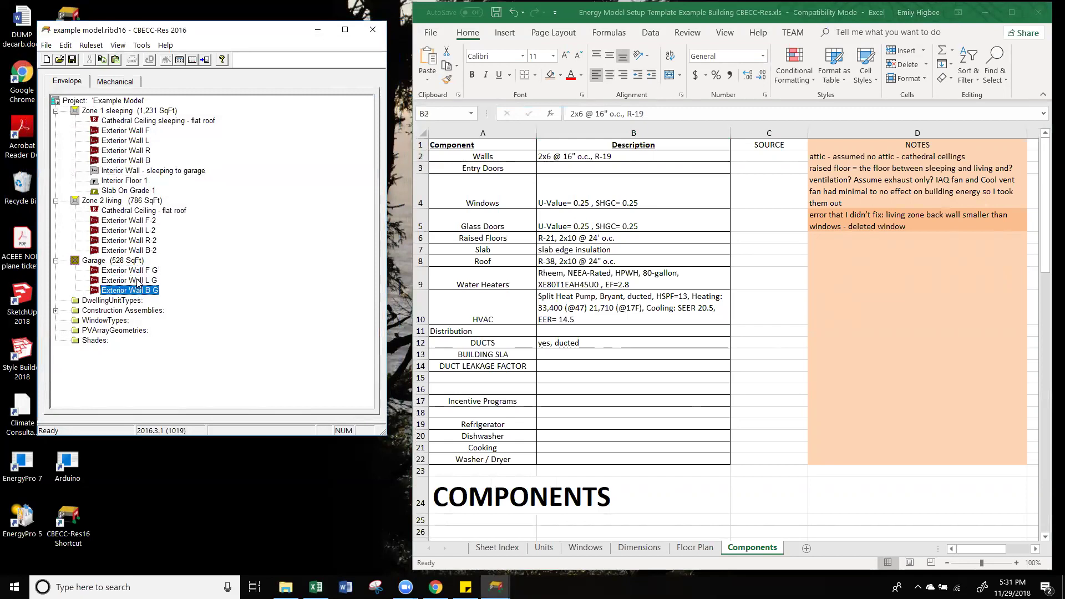
pyautogui.click(115, 172)
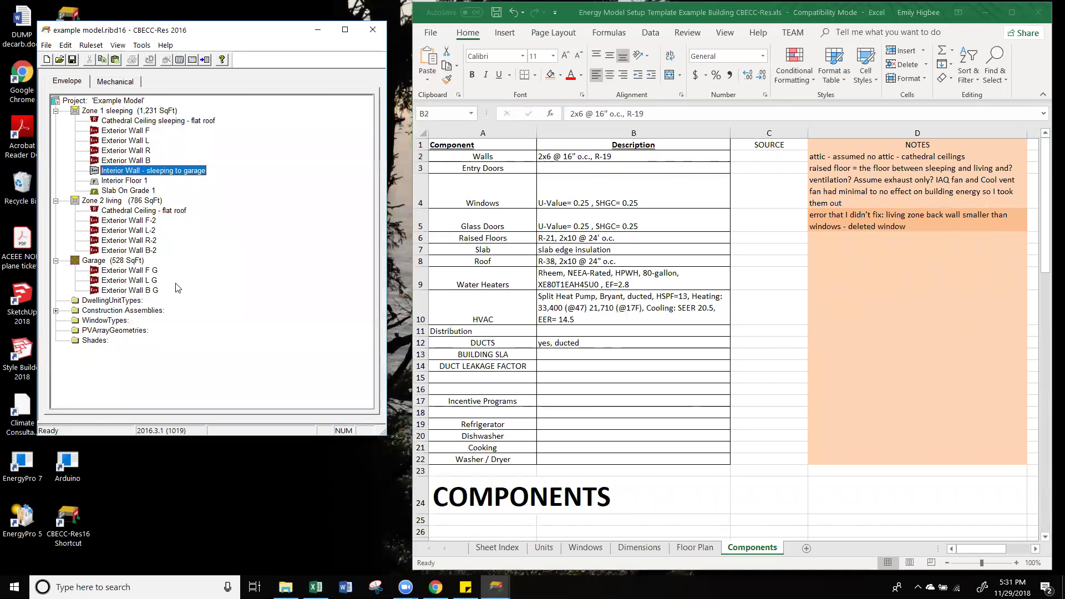
# Step: Create a new slab on grade named Slab On Grade 2 in the Garage zone
pyautogui.click(123, 260)
pyautogui.rightClick(124, 261)
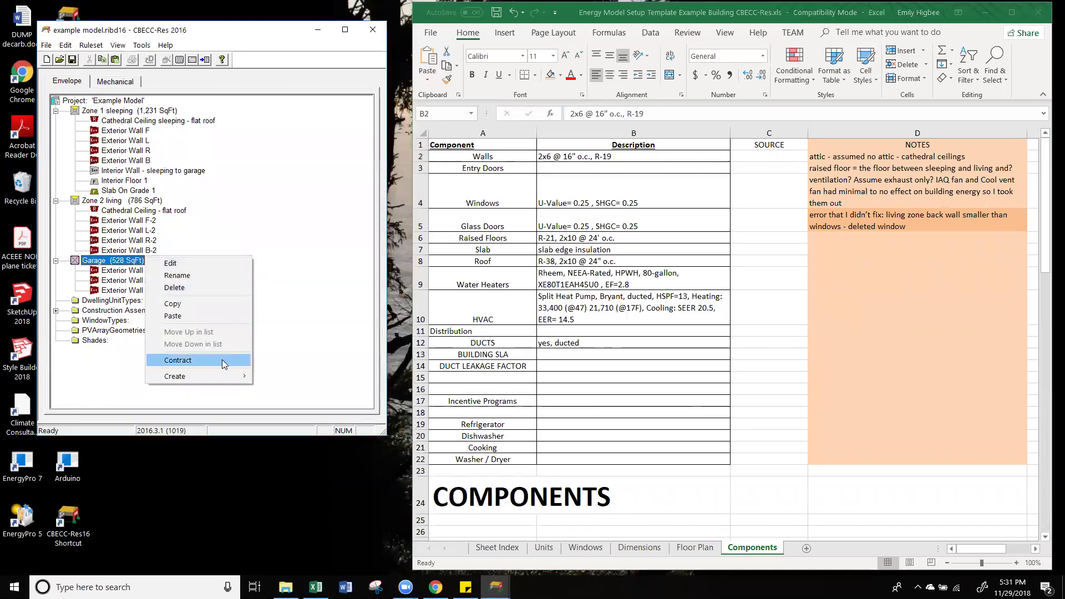
pyautogui.moveTo(222, 376)
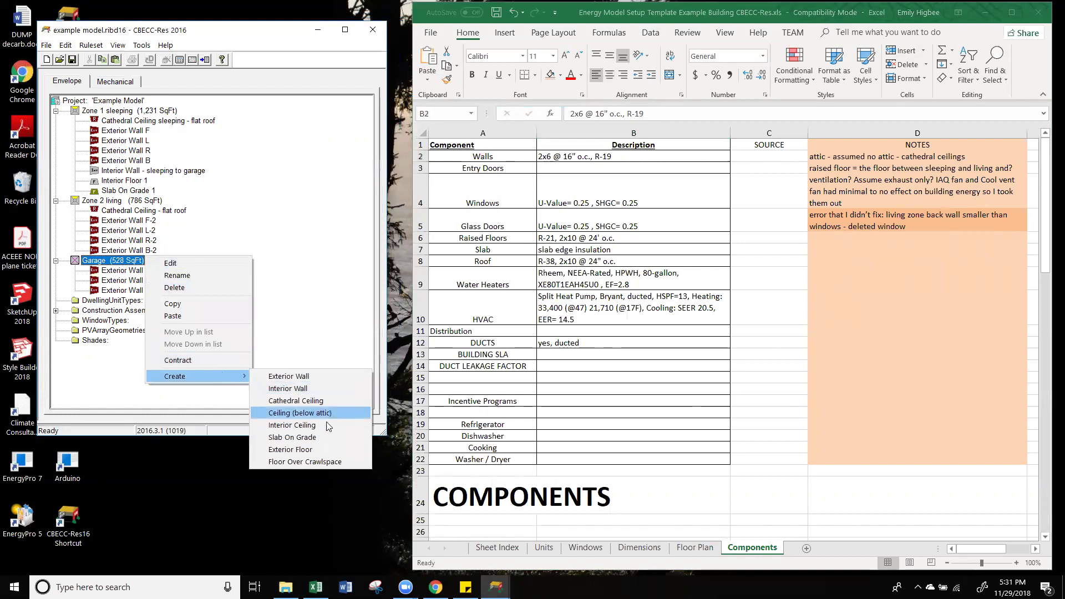
pyautogui.click(320, 438)
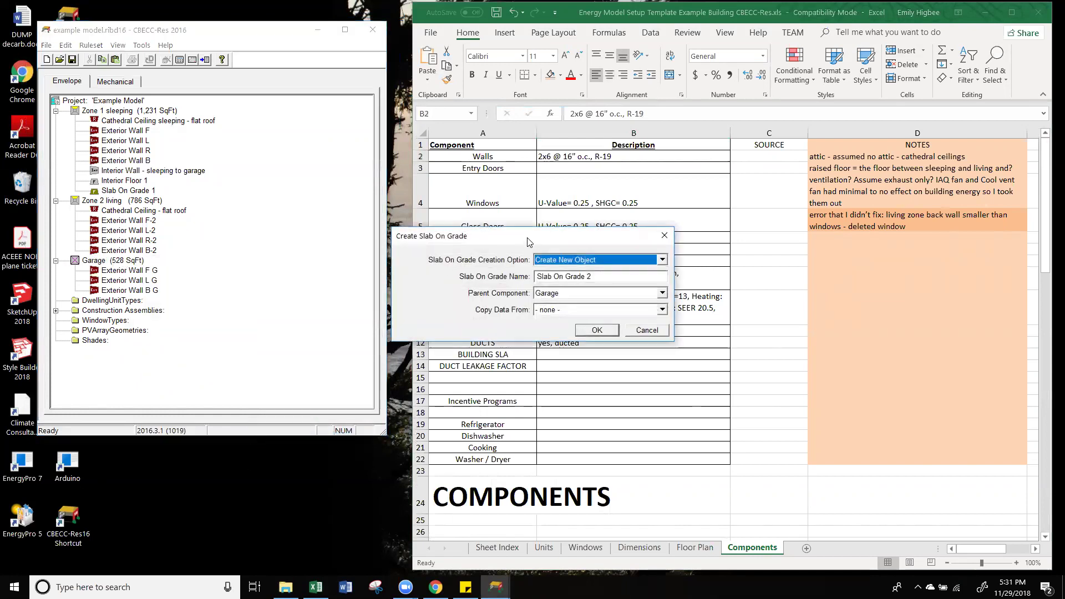
pyautogui.moveTo(528, 242); pyautogui.dragTo(260, 235)
pyautogui.click(703, 553)
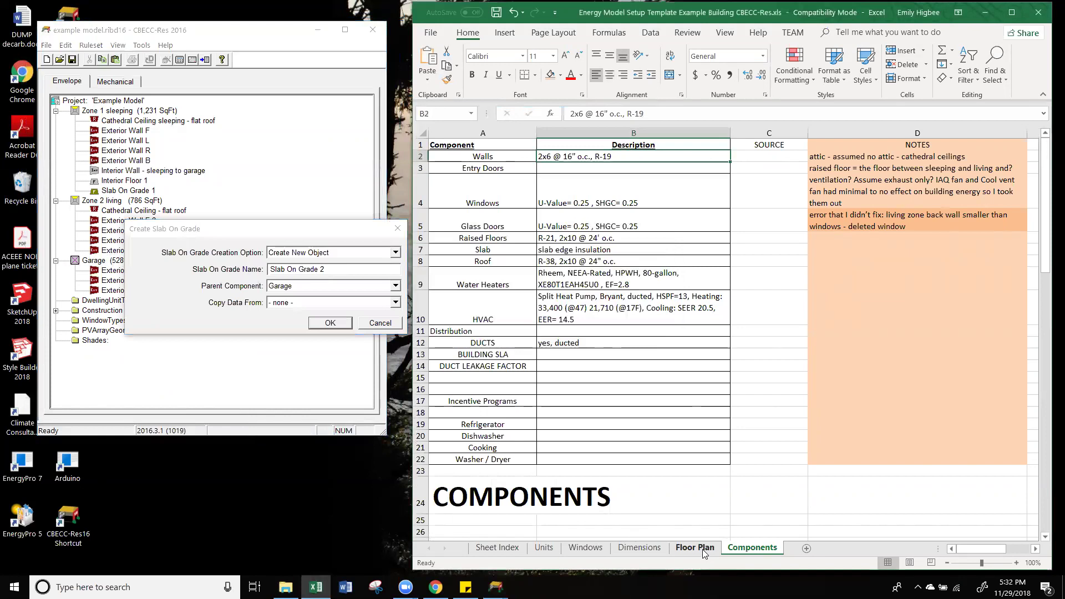
pyautogui.click(694, 548)
pyautogui.click(335, 269)
pyautogui.click(335, 269)
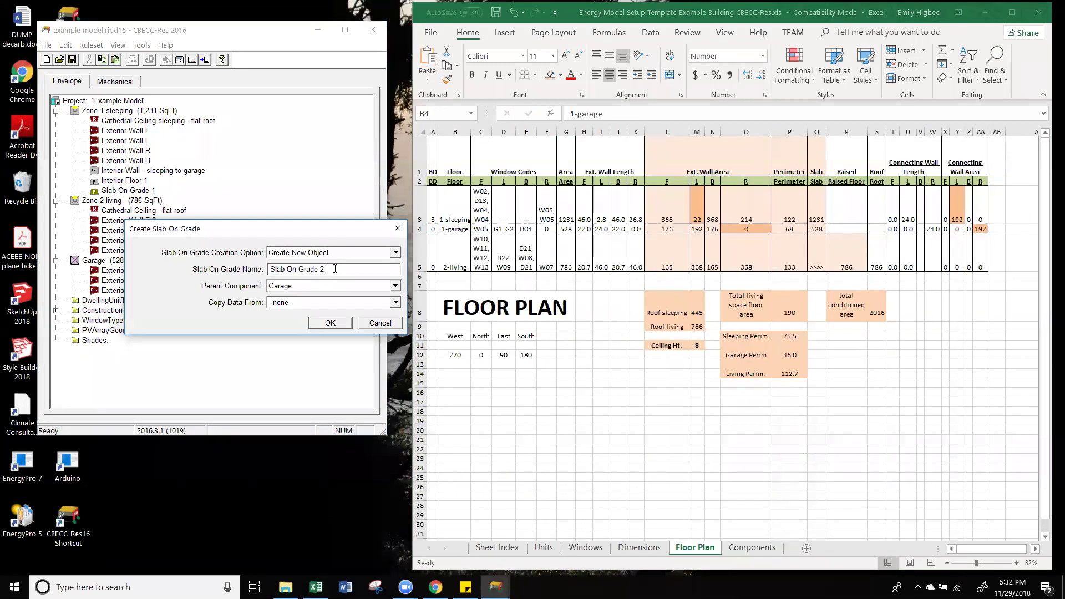
pyautogui.click(337, 323)
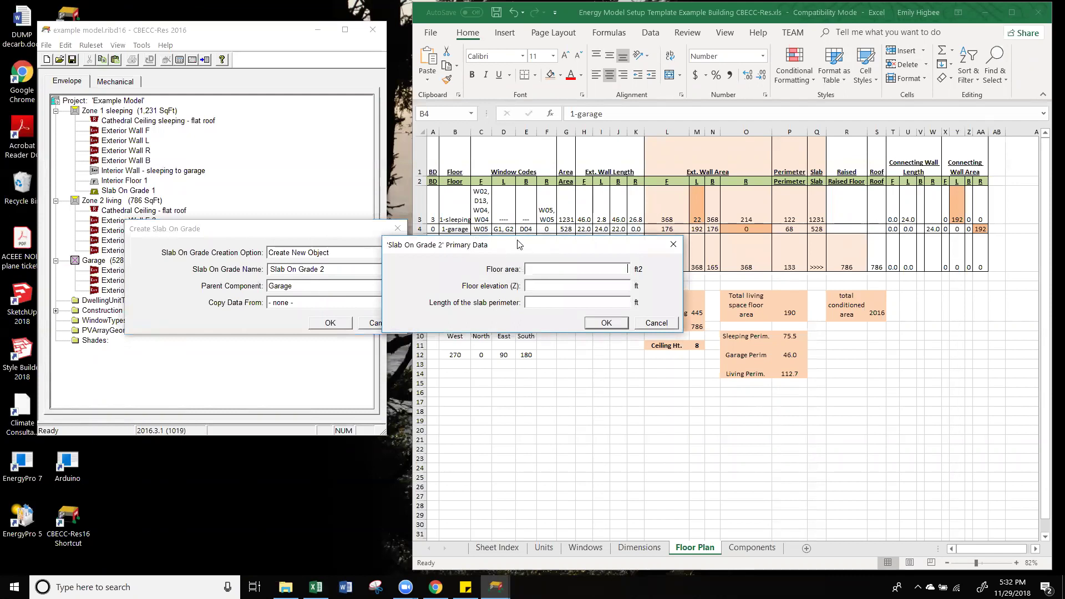
# Step: Give Slab On Grade 2 a 528 ft2 area and 68 ft perimeter, and accept the slab data
pyautogui.moveTo(519, 244); pyautogui.dragTo(248, 234)
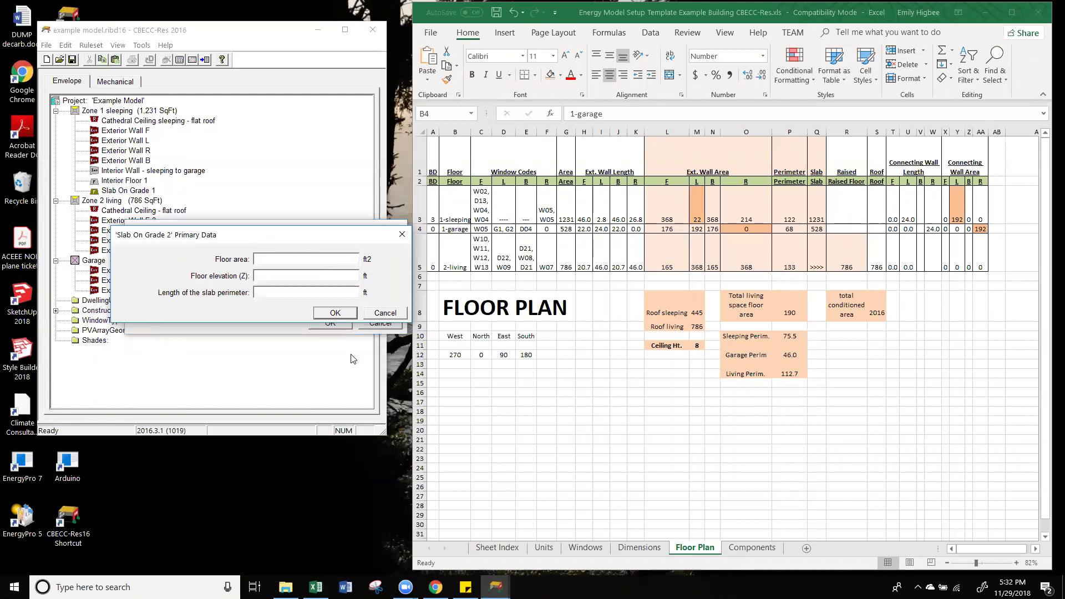
pyautogui.write('8')
pyautogui.click(348, 294)
pyautogui.write('68')
pyautogui.click(349, 314)
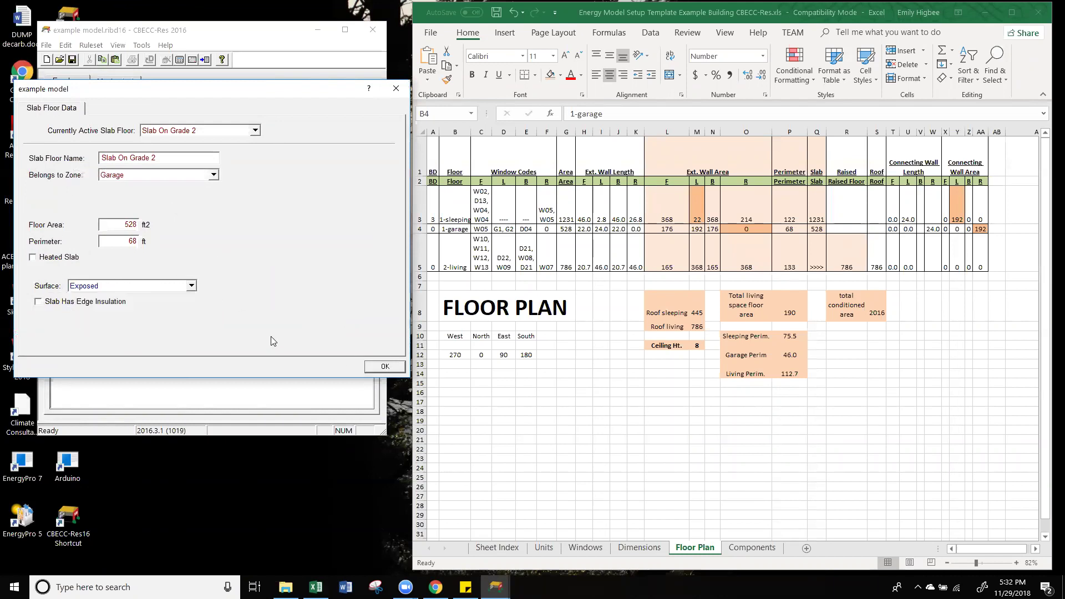
pyautogui.click(384, 366)
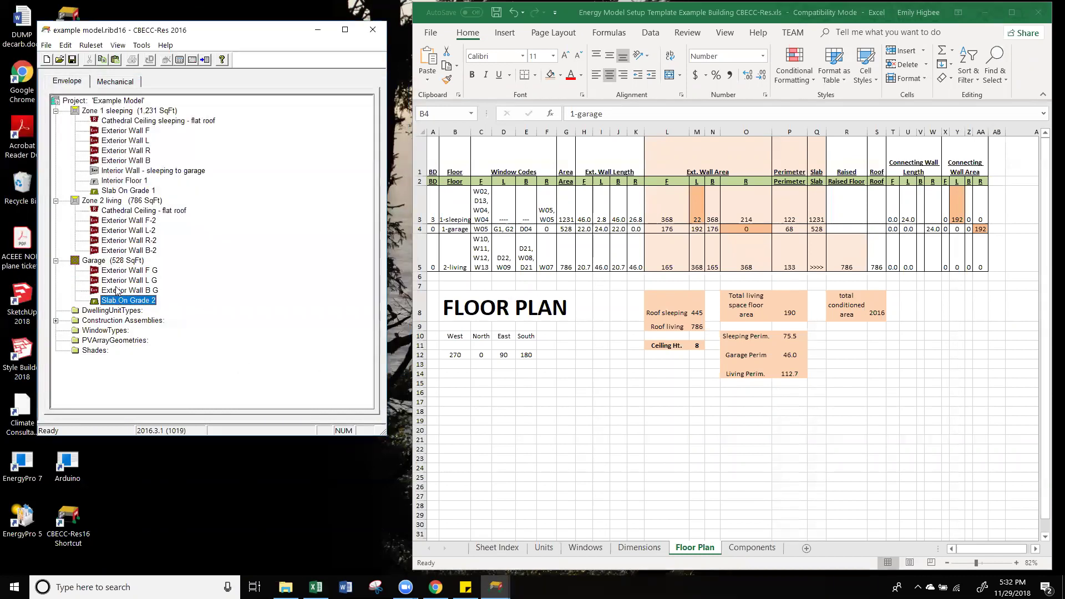
# Step: Create a cathedral ceiling in the Garage named 'garage - flat roof'
pyautogui.rightClick(121, 260)
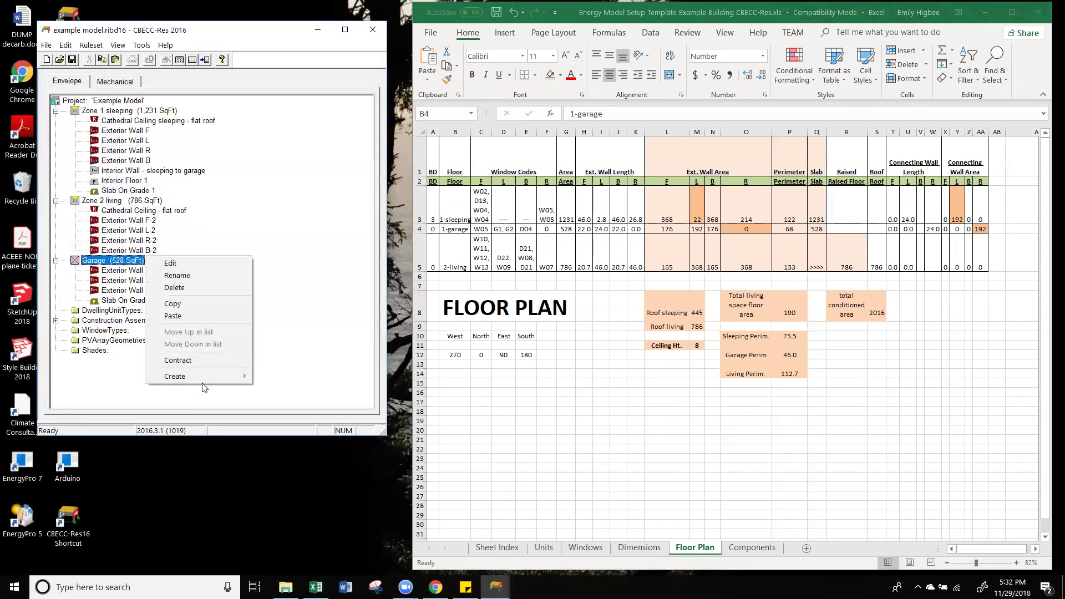
pyautogui.moveTo(204, 379)
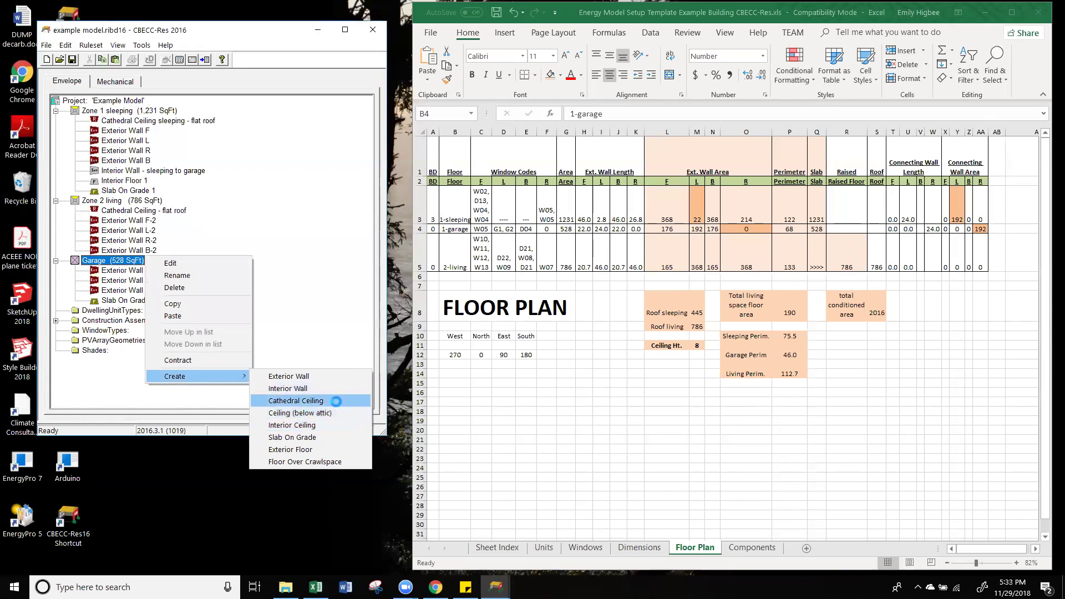
pyautogui.click(336, 400)
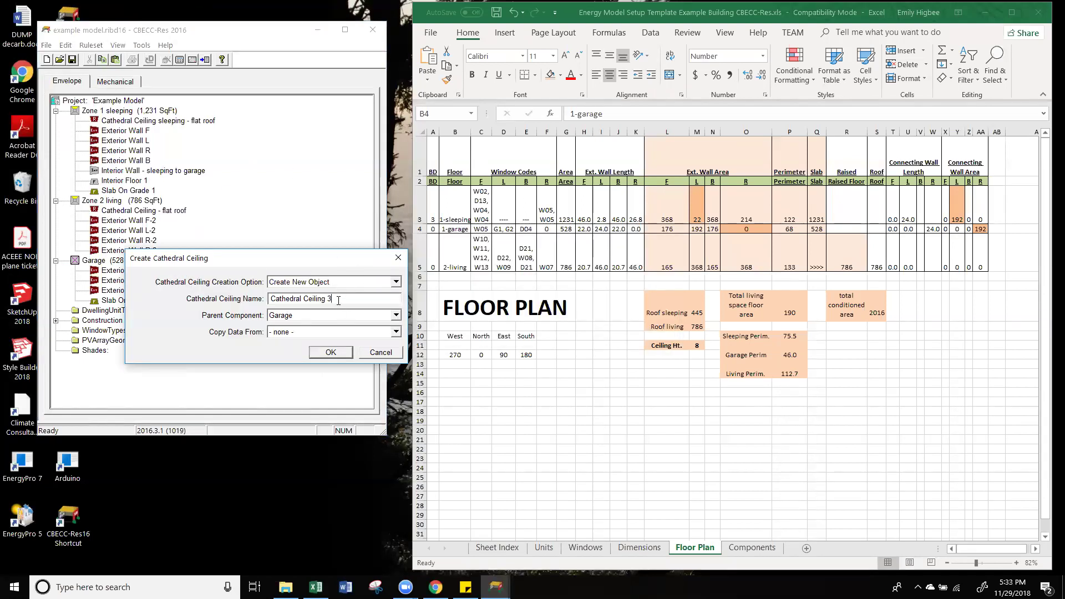
pyautogui.press('BackSpace')
pyautogui.write('garage')
pyautogui.write(' - fat')
pyautogui.write('at roof')
pyautogui.click(339, 353)
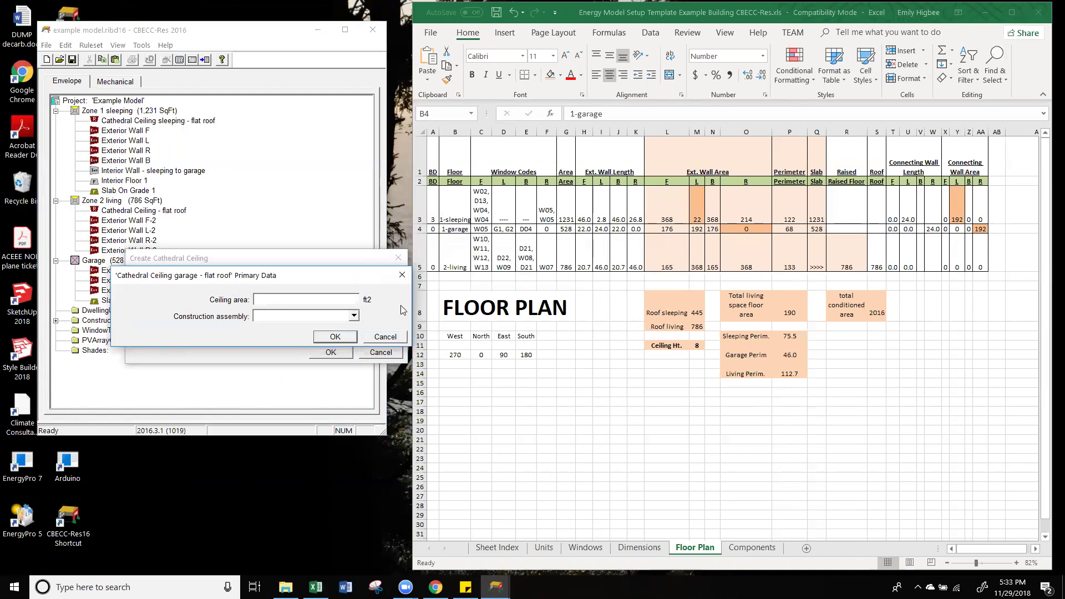
# Step: Set the garage ceiling area to 528 ft2 and give it the roof construction
pyautogui.write('528')
pyautogui.click(343, 336)
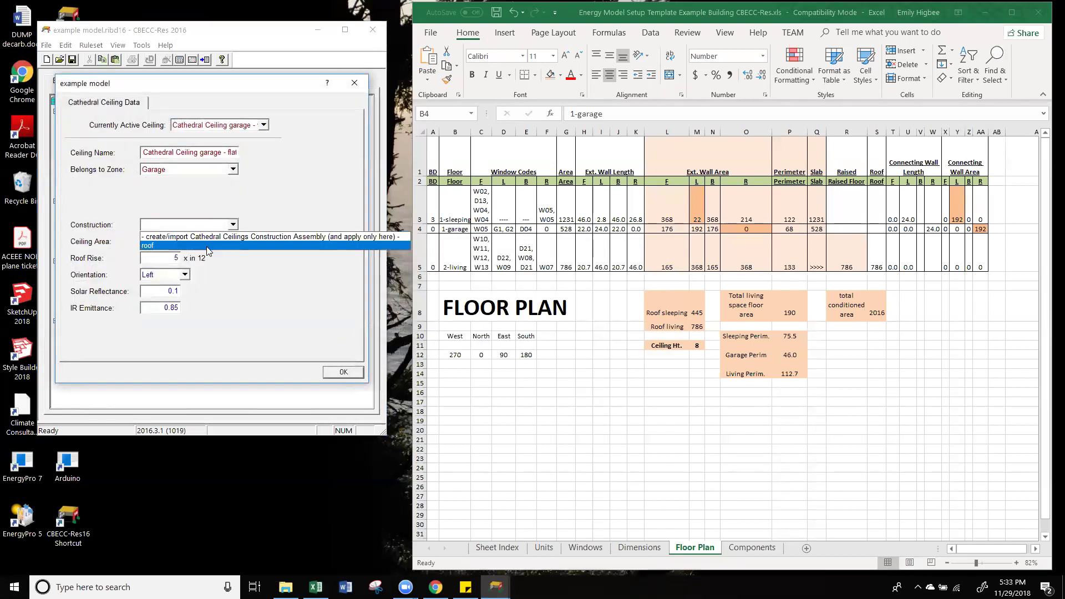
pyautogui.click(207, 246)
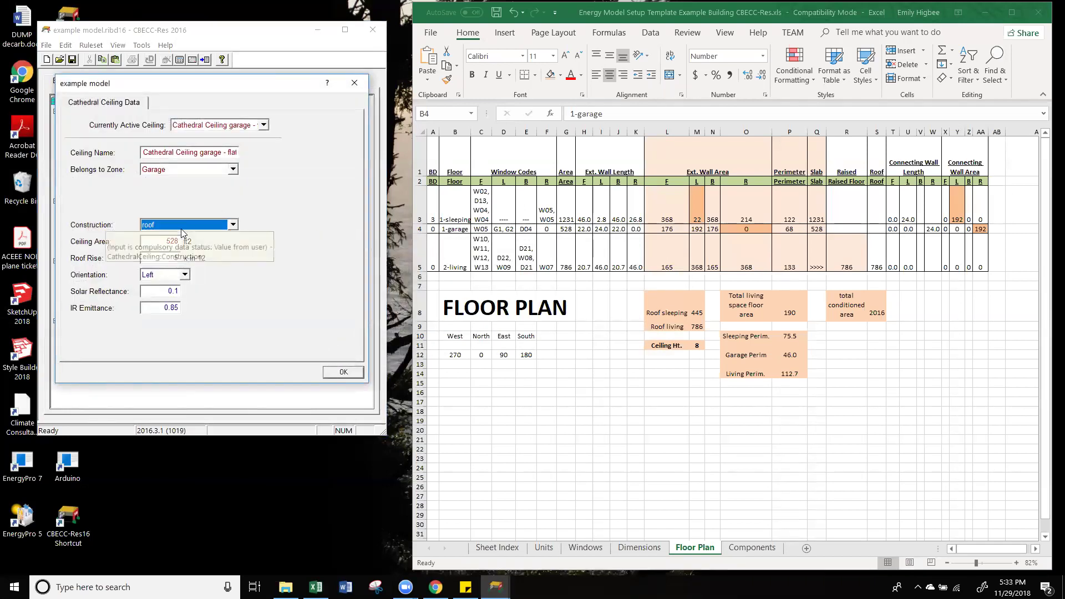
pyautogui.click(350, 372)
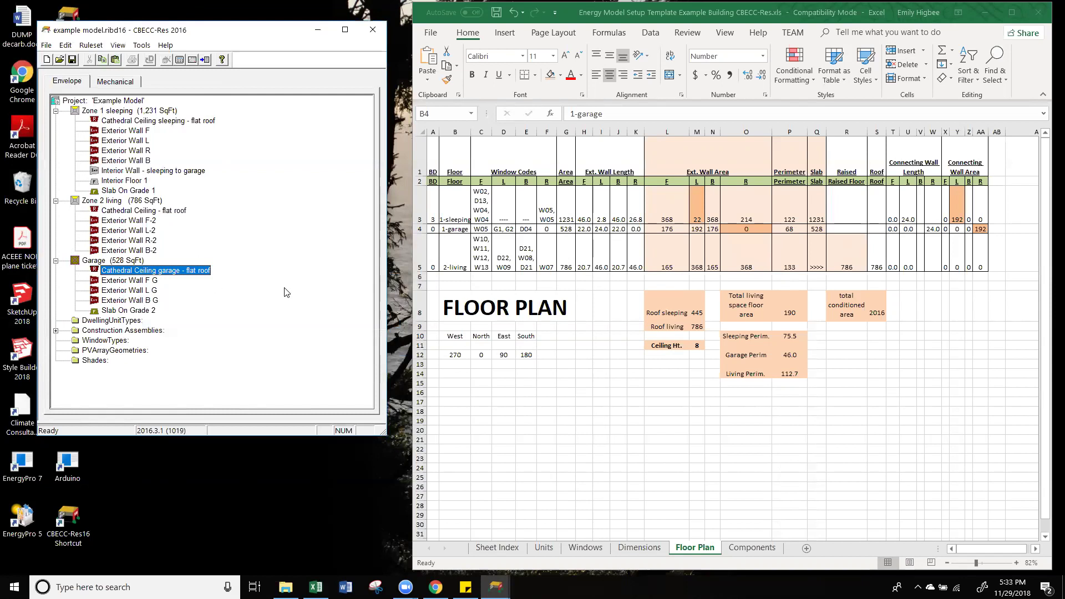
# Step: Set the roof rise to 0 on the garage and Zone 2 living cathedral ceilings
pyautogui.press('XF86AudioLowerVolume')
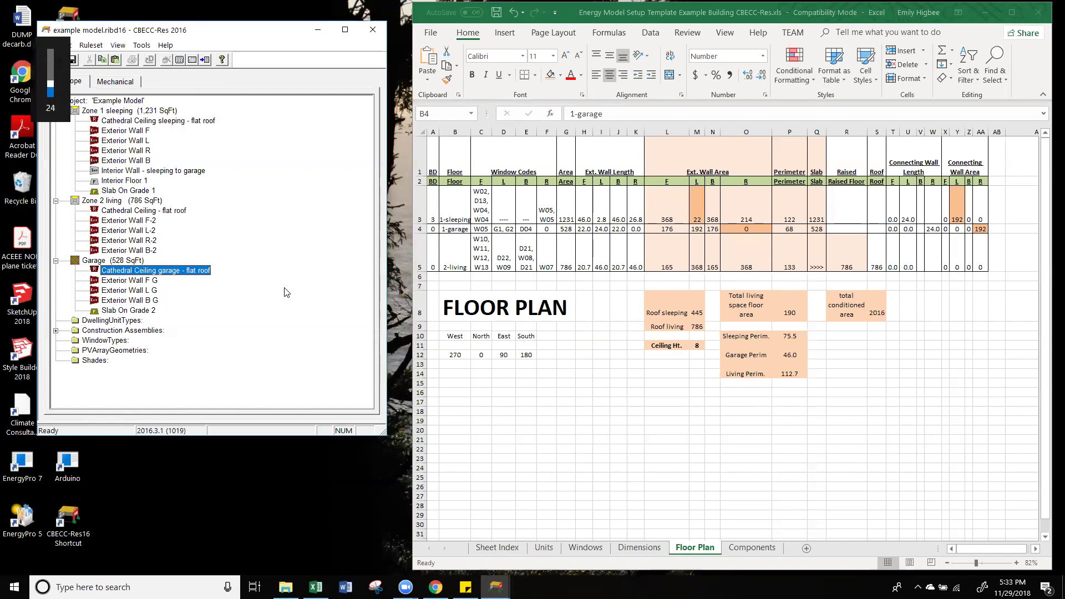
pyautogui.press('XF86AudioRaiseVolume')
pyautogui.press('XF86AudioRaiseVolume')
pyautogui.press('XF86AudioRaiseVolume')
pyautogui.press('XF86AudioRaiseVolume')
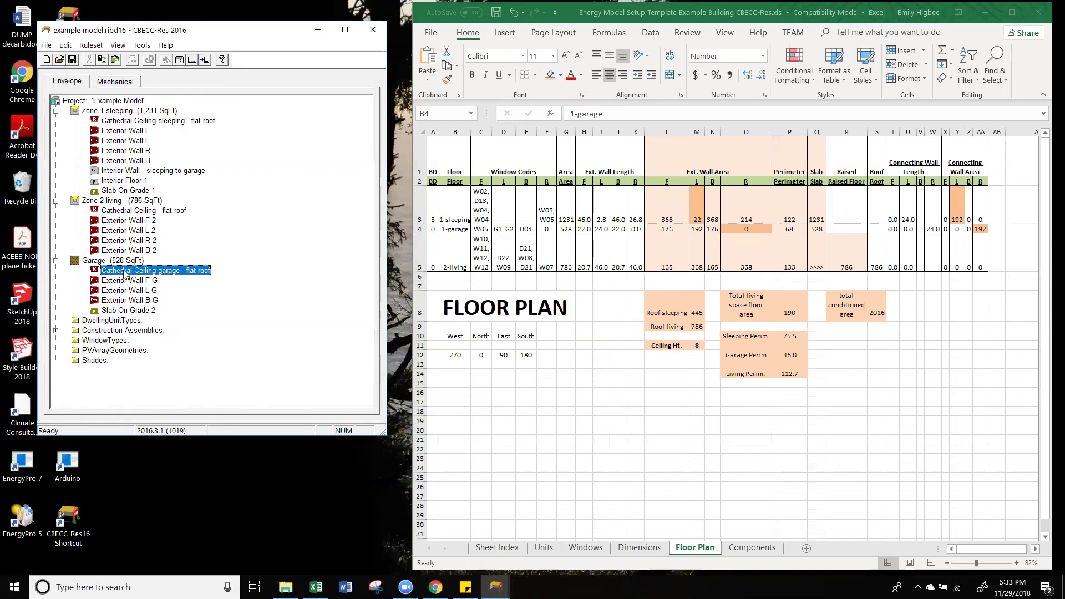
pyautogui.doubleClick(125, 273)
pyautogui.doubleClick(169, 258)
pyautogui.write('0')
pyautogui.click(344, 372)
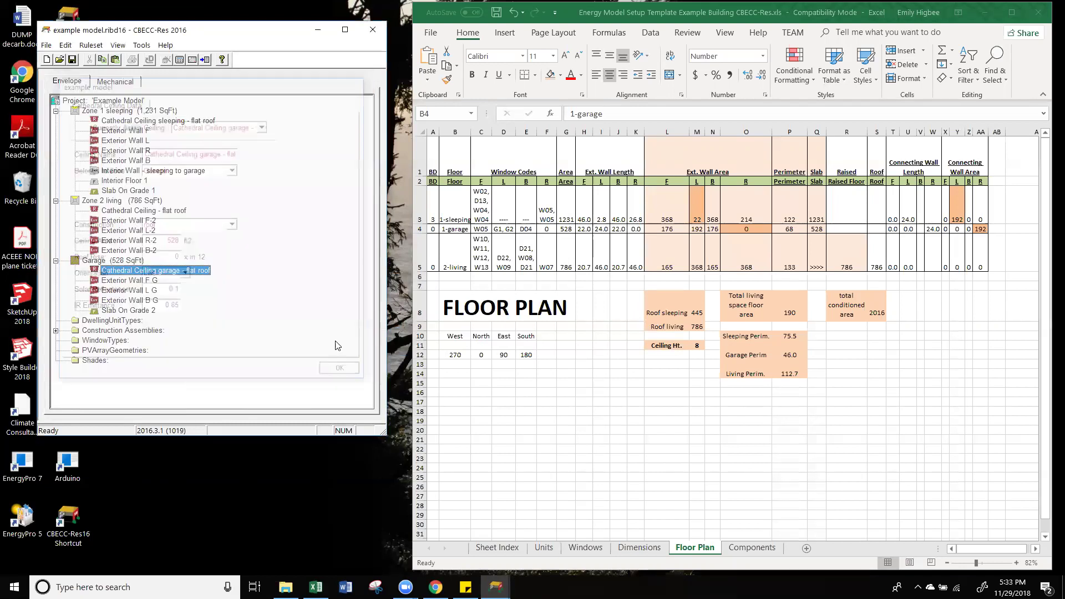
pyautogui.doubleClick(201, 259)
pyautogui.doubleClick(173, 258)
pyautogui.write('0')
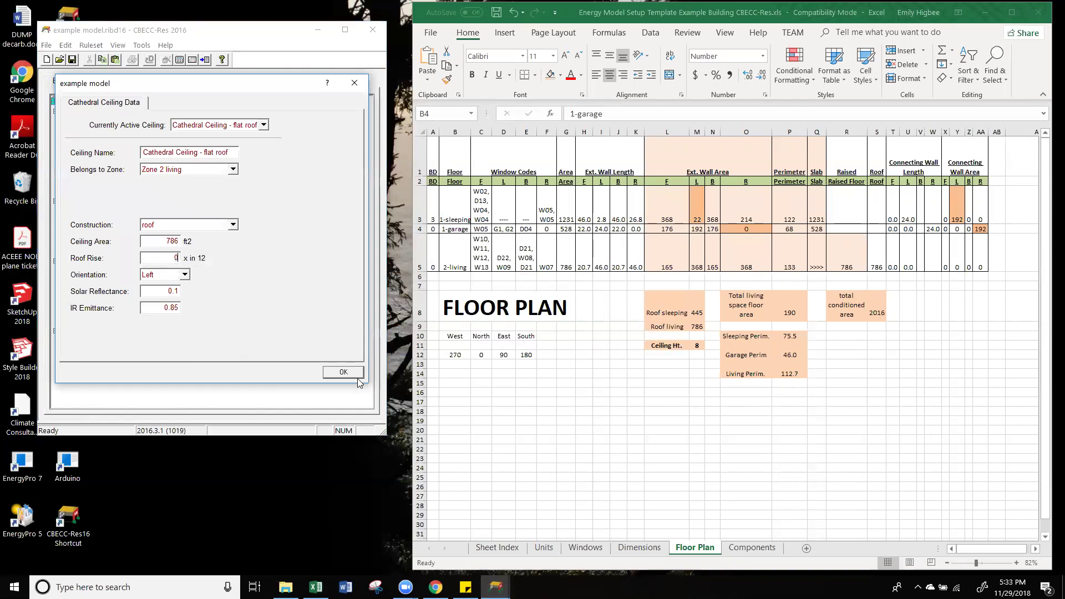
pyautogui.click(353, 374)
# Step: Give the sleeping zone's cathedral ceiling a 0 roof rise and Front orientation
pyautogui.click(137, 122)
pyautogui.doubleClick(137, 122)
pyautogui.doubleClick(177, 259)
pyautogui.write('0')
pyautogui.click(184, 275)
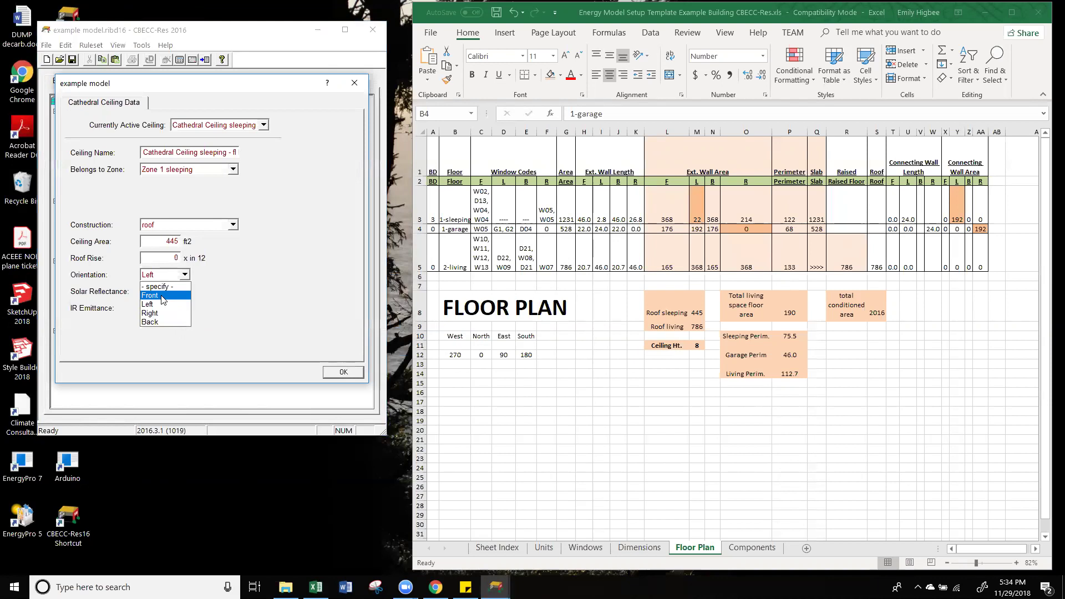
pyautogui.click(162, 297)
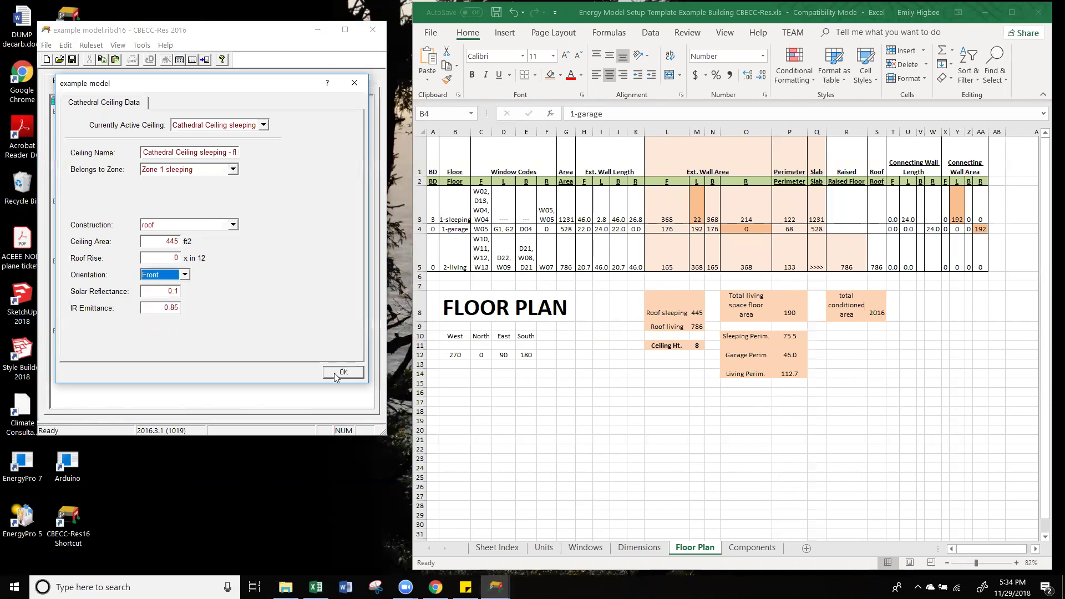
pyautogui.click(335, 371)
# Step: Set the living and garage cathedral ceilings' orientation to Front
pyautogui.click(138, 210)
pyautogui.doubleClick(138, 211)
pyautogui.click(169, 274)
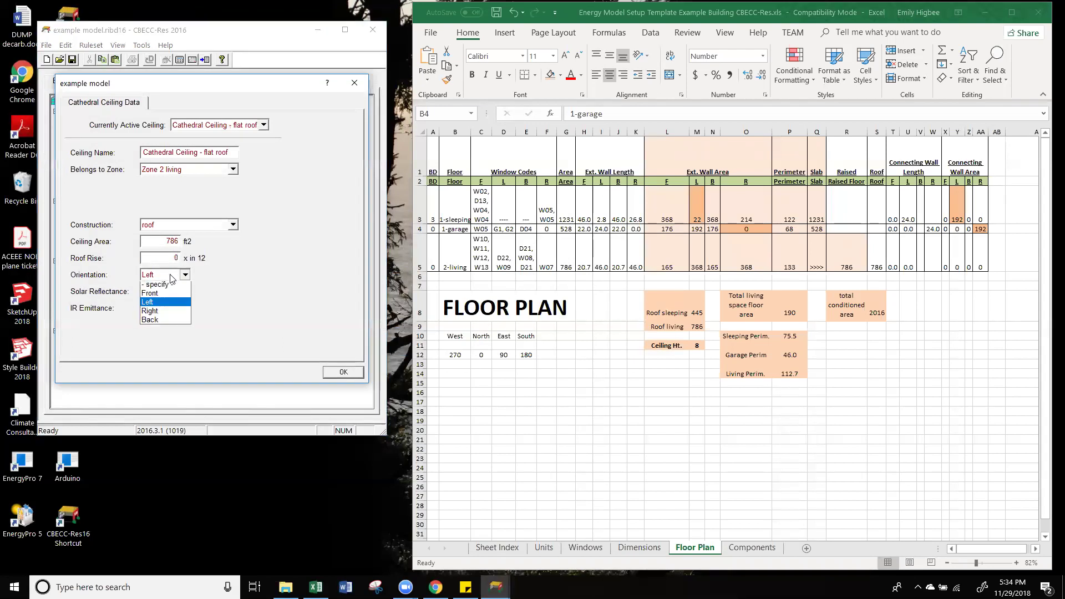
pyautogui.click(169, 300)
pyautogui.click(349, 372)
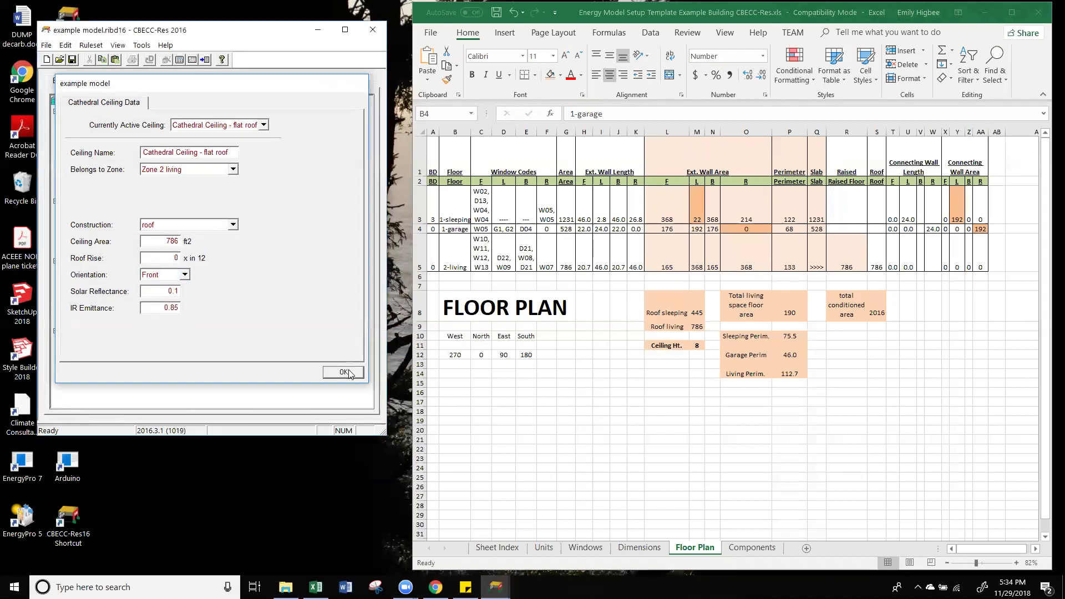
pyautogui.doubleClick(136, 272)
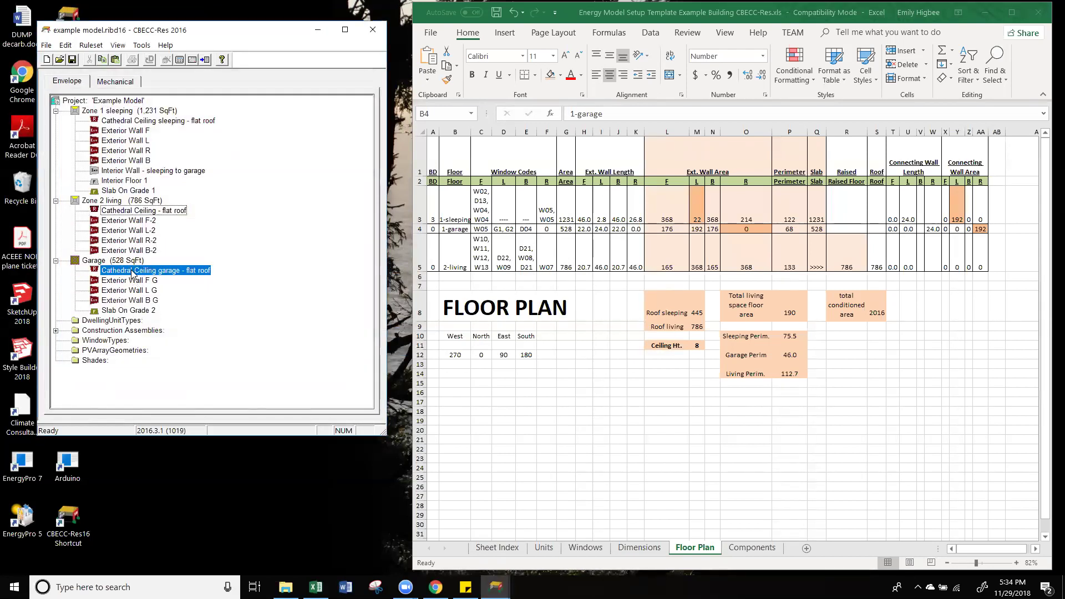
pyautogui.click(184, 275)
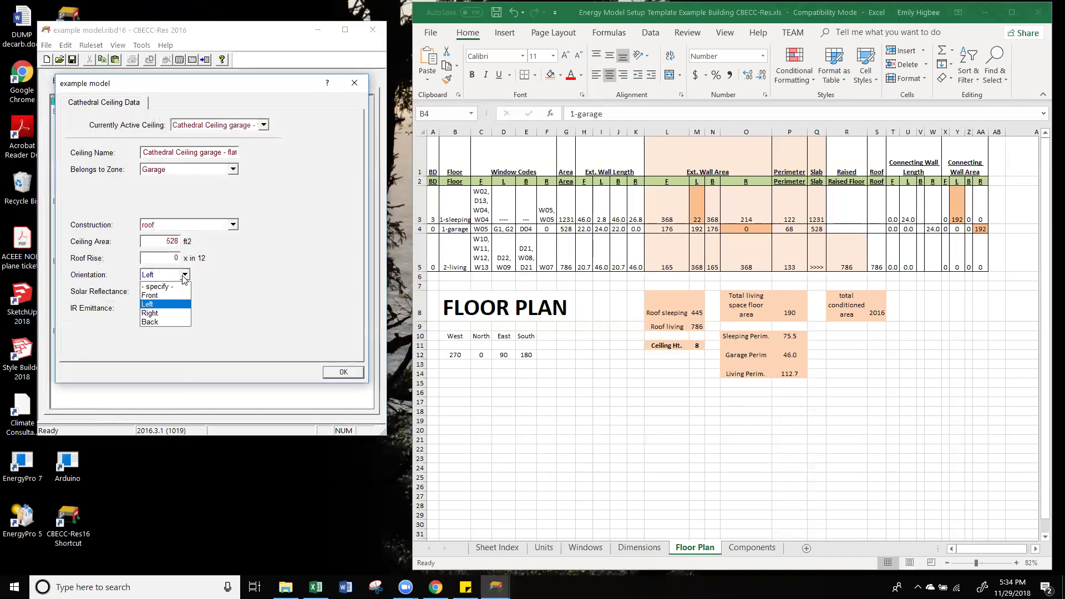
pyautogui.click(176, 298)
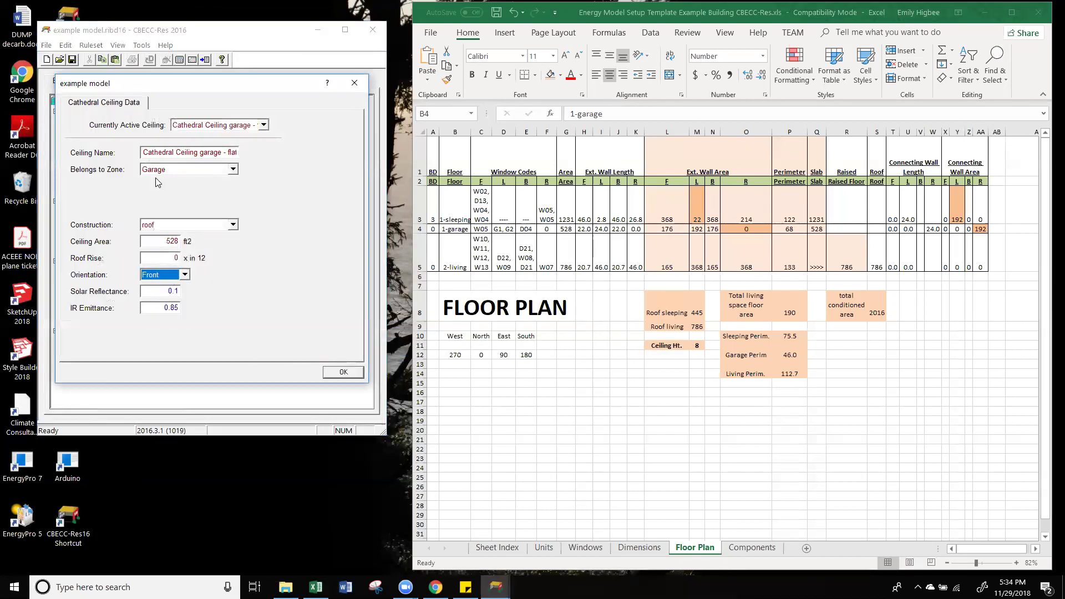
pyautogui.click(344, 372)
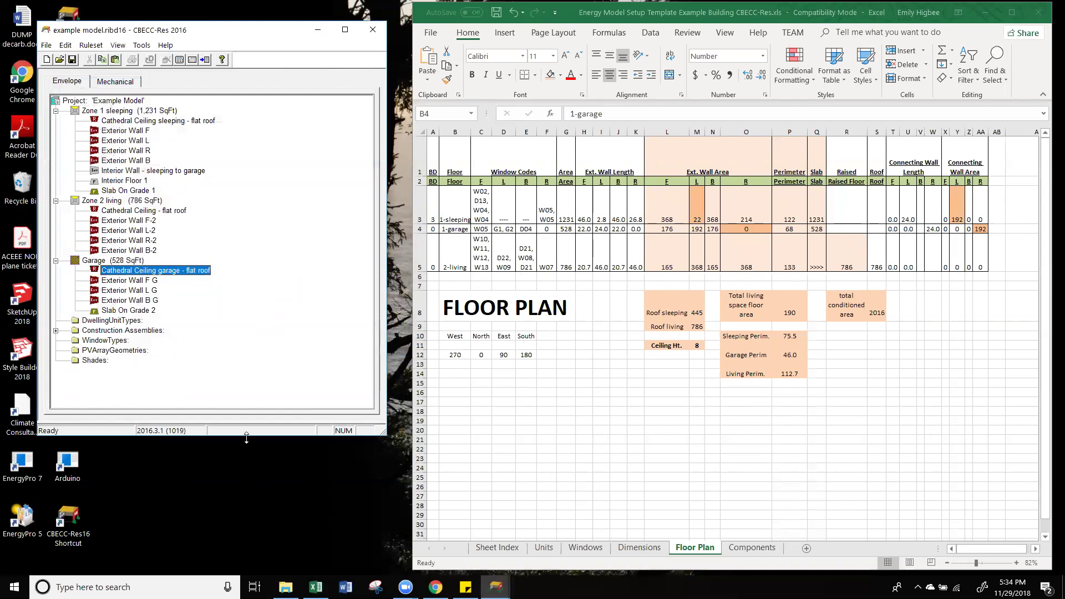
# Step: Resize and reposition the working model window, then save the model
pyautogui.moveTo(246, 438); pyautogui.dragTo(247, 560)
pyautogui.moveTo(202, 39); pyautogui.dragTo(168, 21)
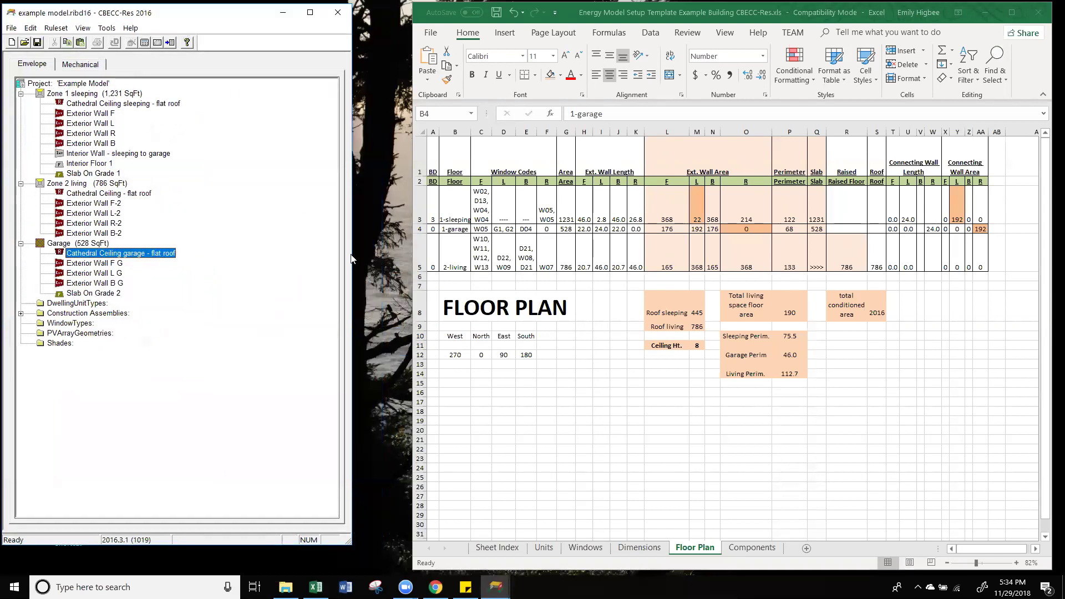
pyautogui.moveTo(350, 253); pyautogui.dragTo(249, 253)
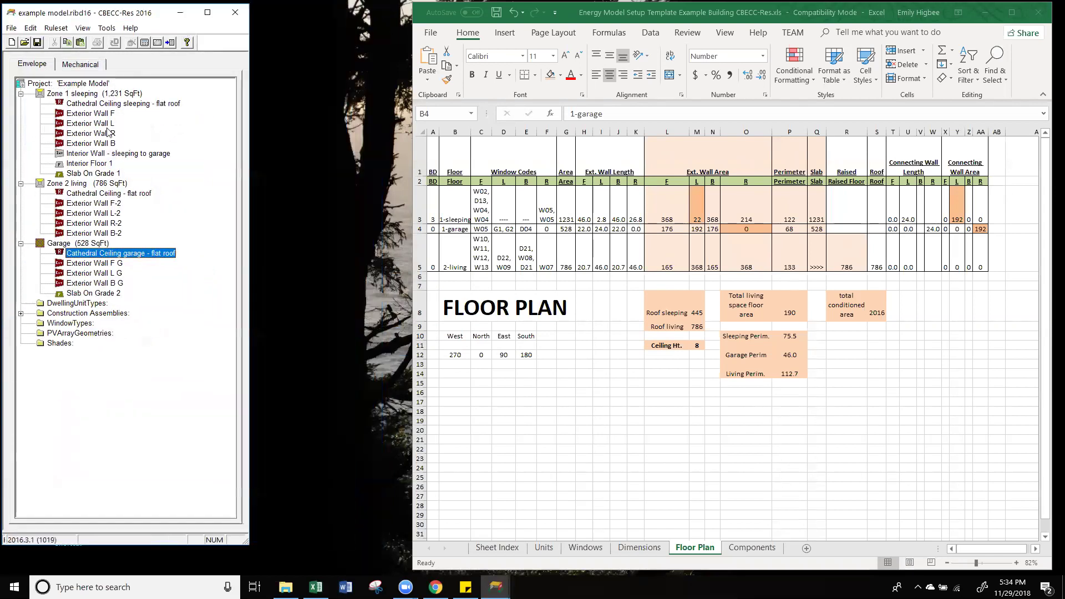
pyautogui.click(12, 28)
pyautogui.click(42, 71)
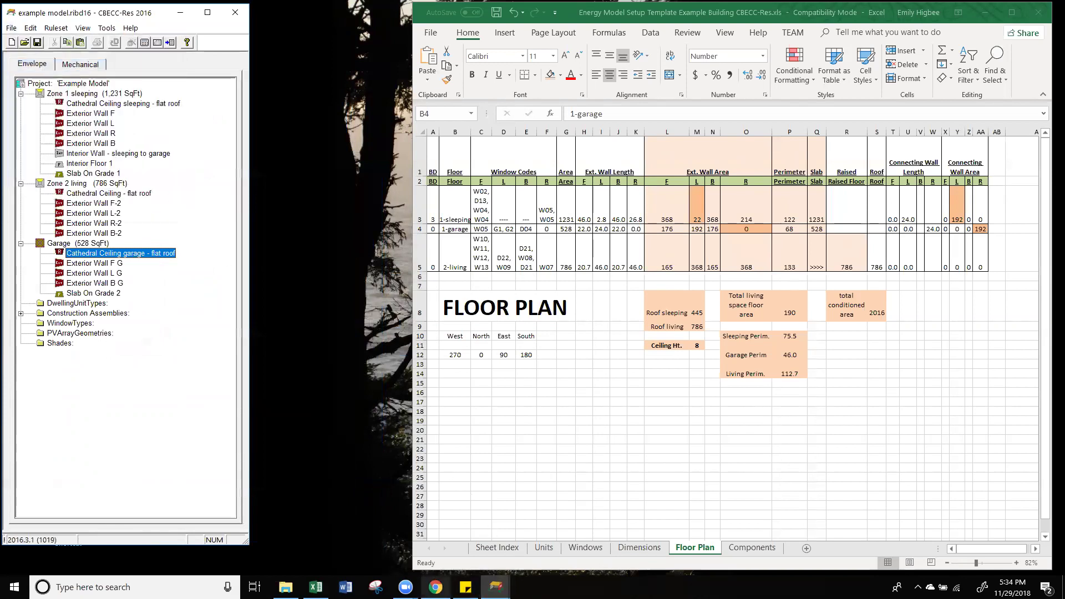
# Step: Place the Example Model pre workshop reference window beside the new model
pyautogui.click(496, 587)
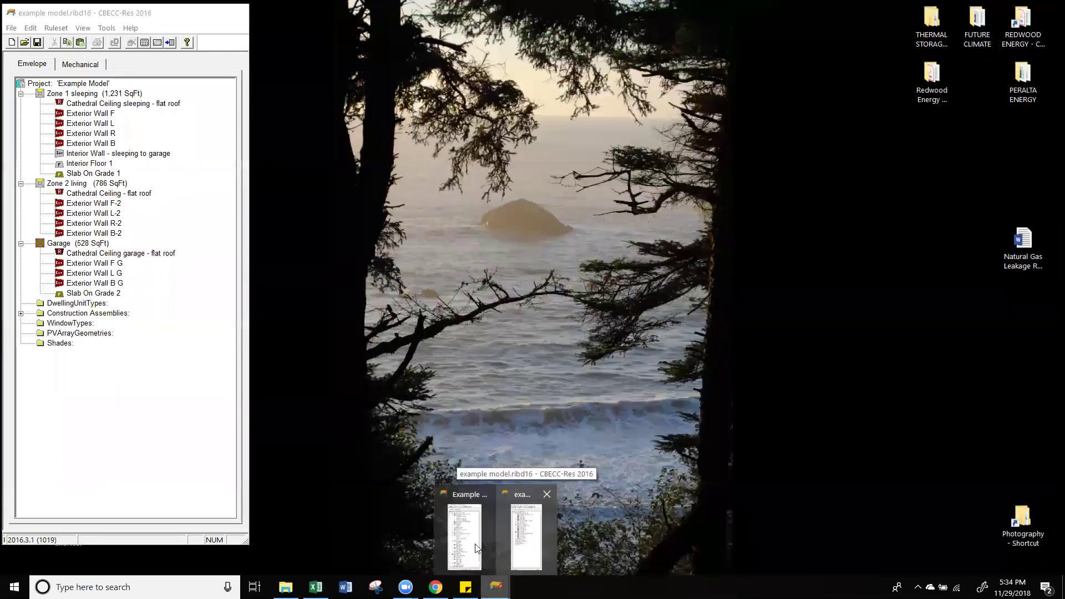
pyautogui.click(464, 533)
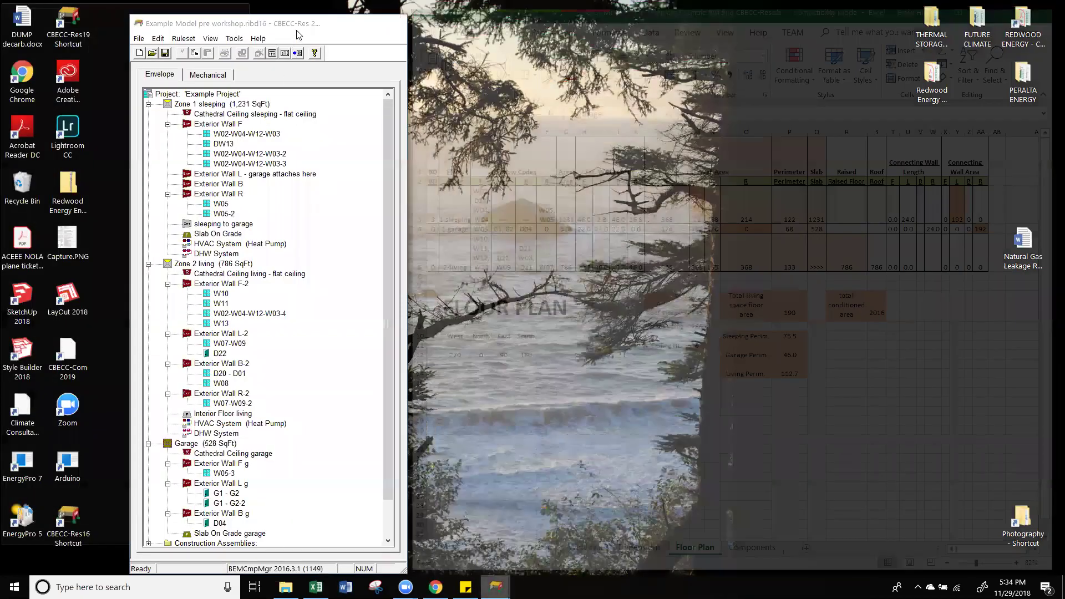
pyautogui.click(303, 34)
pyautogui.moveTo(303, 33); pyautogui.dragTo(430, 19)
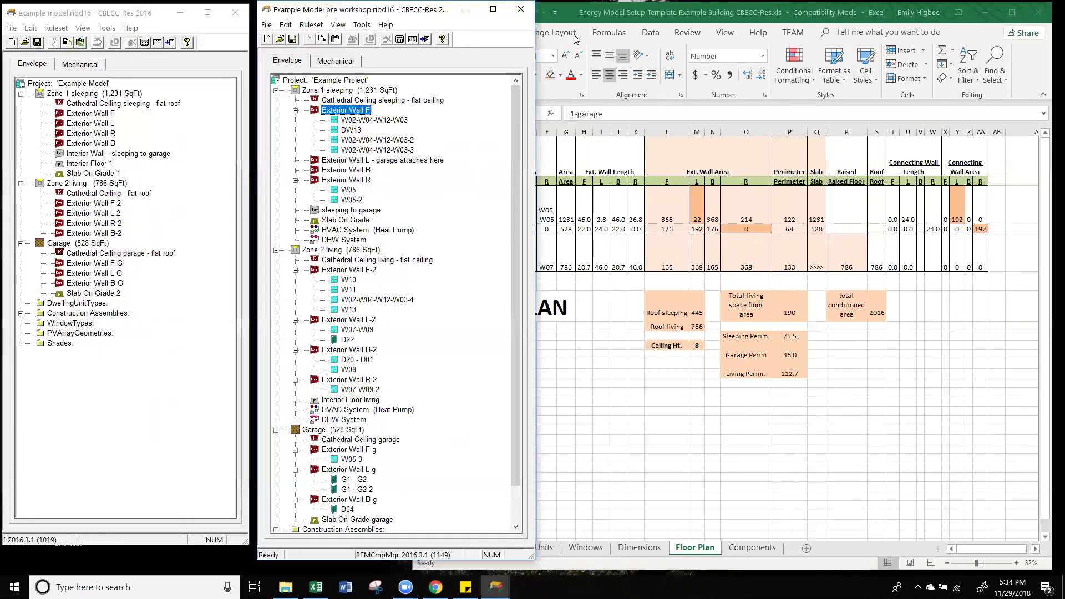
# Step: Widen the Excel Floor Plan sheet over the reference, then select Exterior Wall R in the working model
pyautogui.click(721, 9)
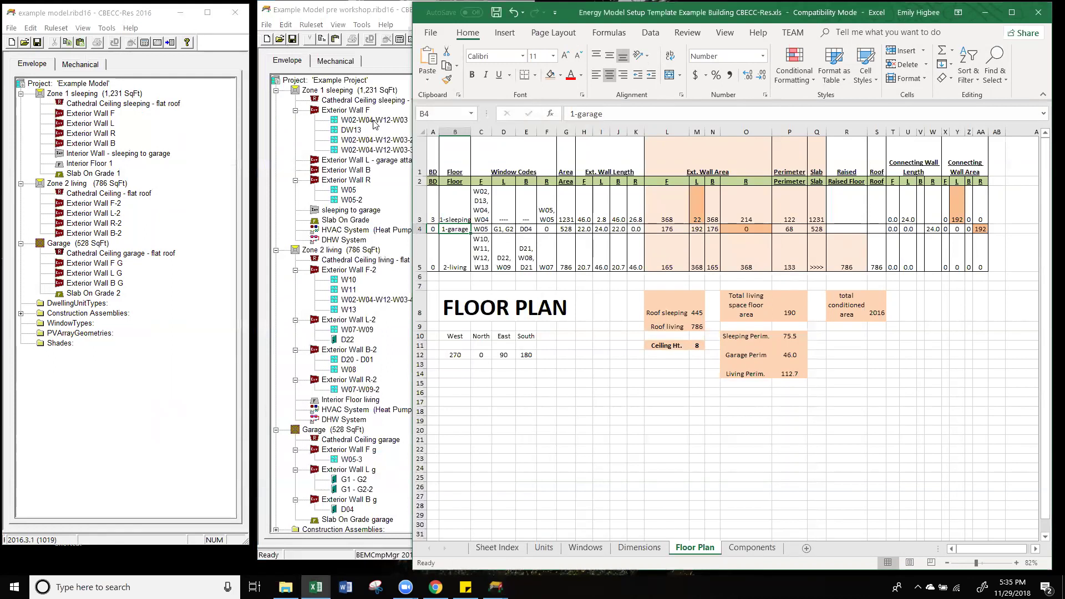
pyautogui.click(527, 438)
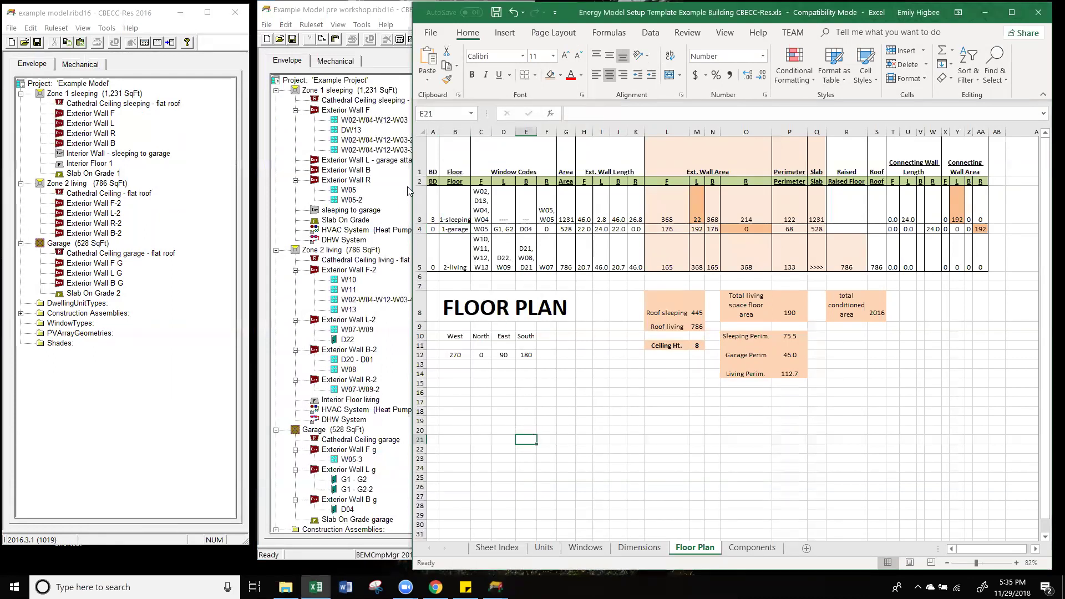
pyautogui.moveTo(408, 182); pyautogui.dragTo(259, 188)
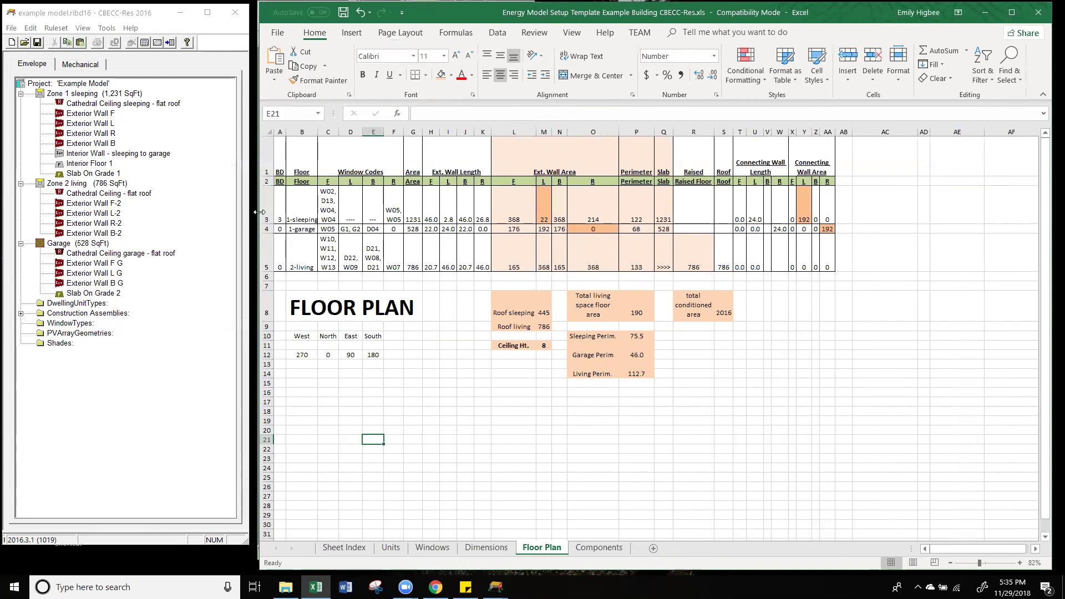
pyautogui.moveTo(259, 212); pyautogui.dragTo(273, 212)
pyautogui.click(101, 103)
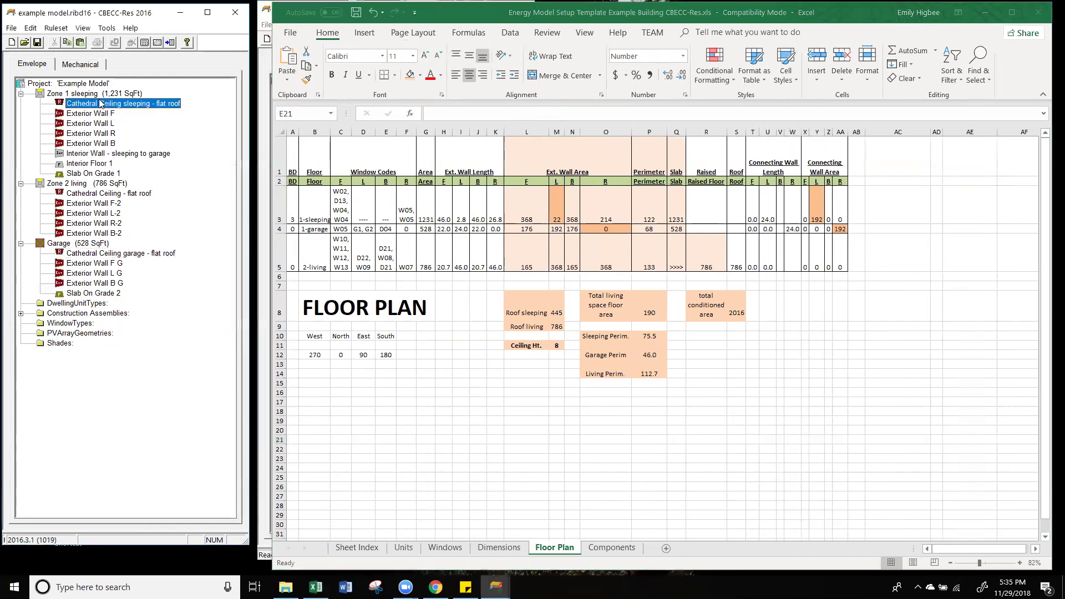
pyautogui.click(100, 134)
# Step: Create a new window named W05 on Exterior Wall R
pyautogui.rightClick(99, 136)
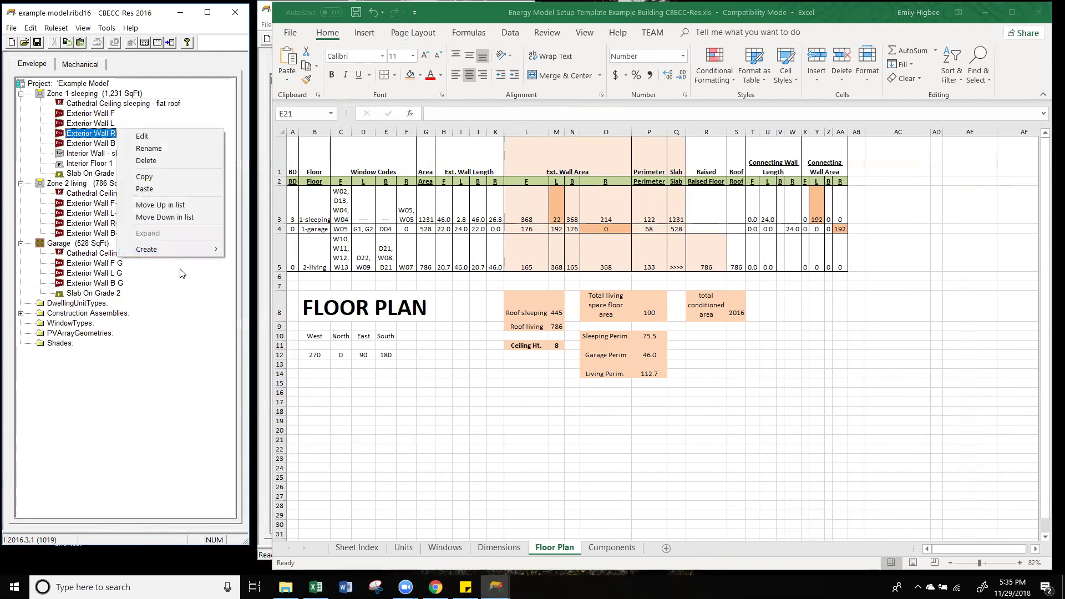
pyautogui.moveTo(176, 249)
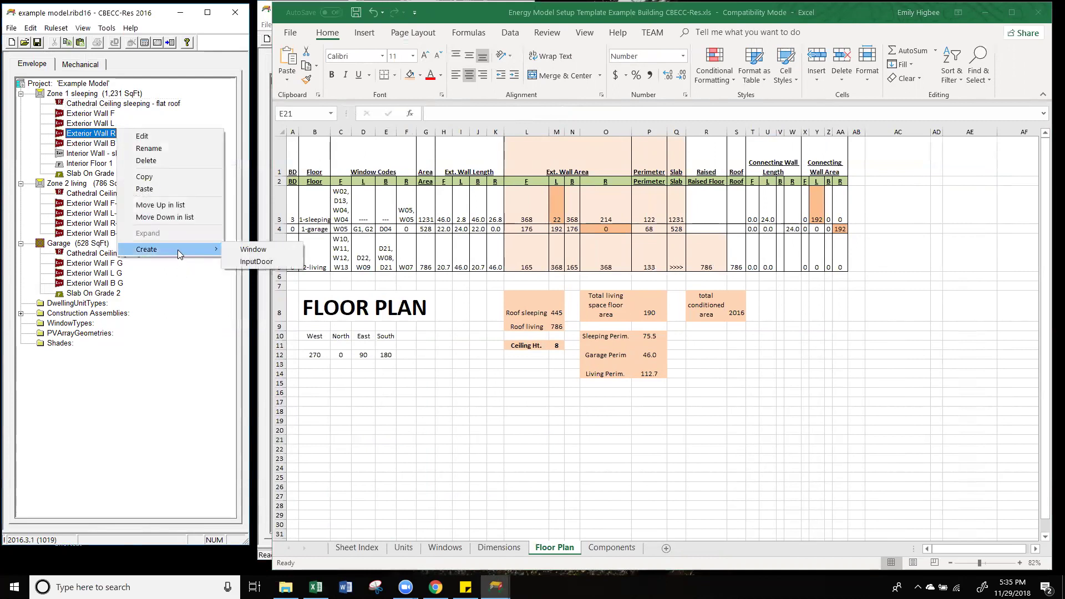
pyautogui.click(285, 250)
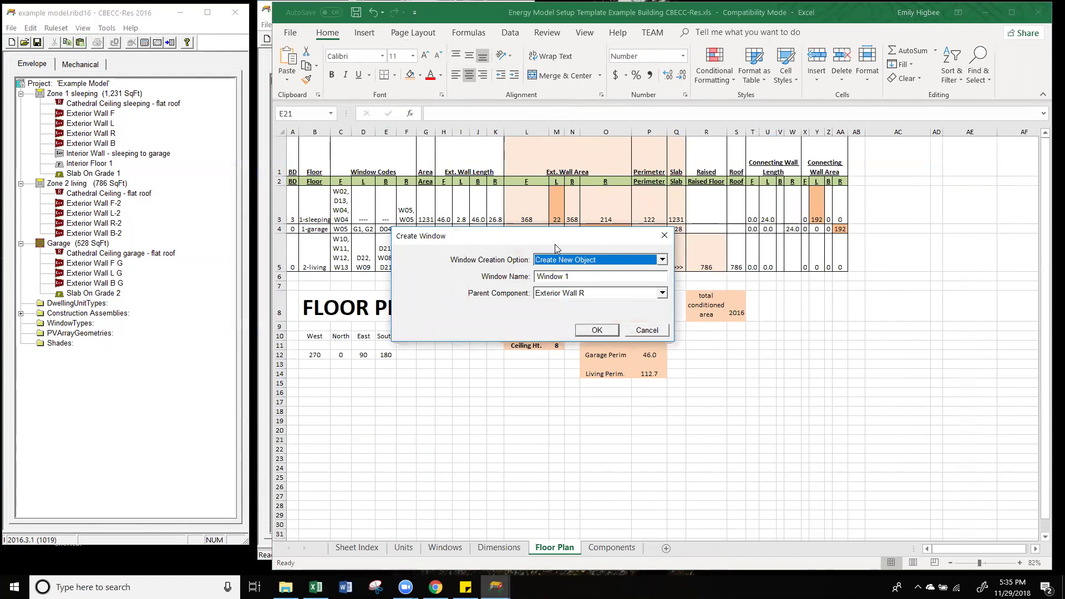
pyautogui.moveTo(555, 244); pyautogui.dragTo(210, 233)
pyautogui.press('Tab')
pyautogui.write('W0')
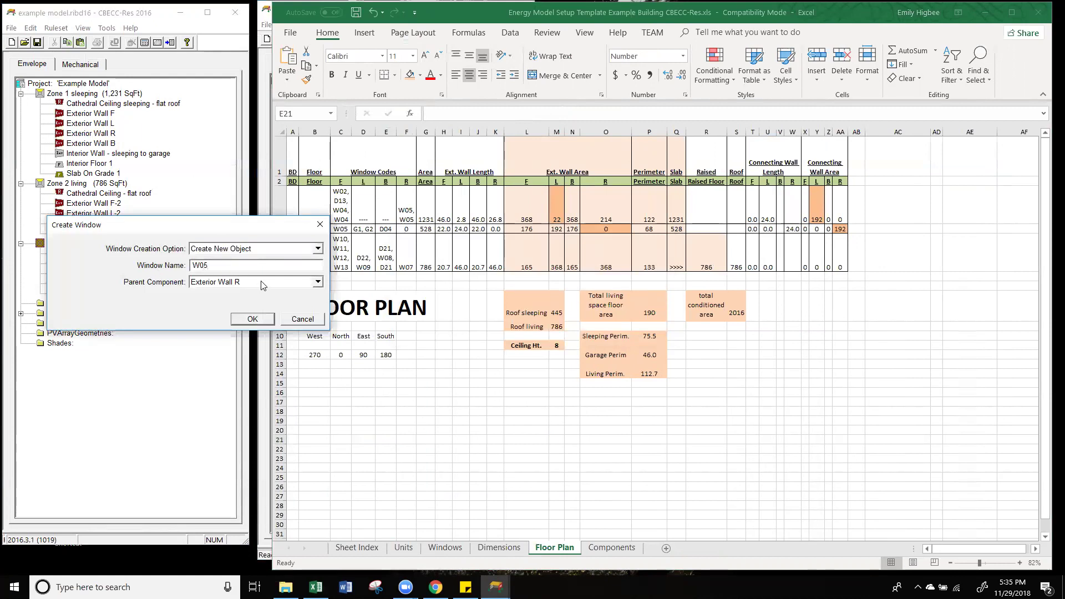
pyautogui.click(254, 320)
# Step: Set W05's specification method to Window Dimensions
pyautogui.moveTo(506, 264); pyautogui.dragTo(156, 210)
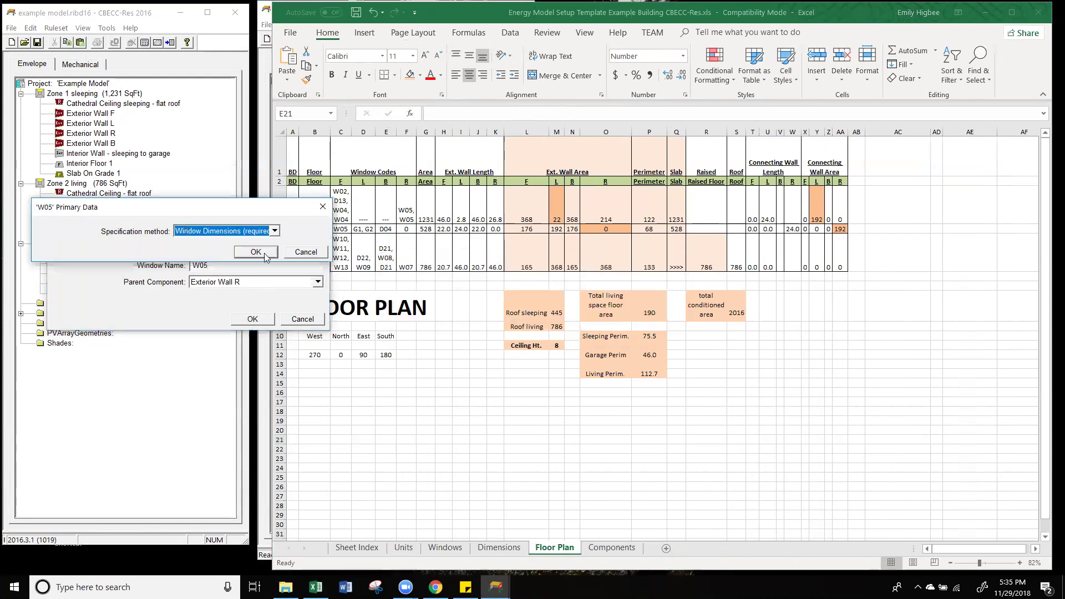
pyautogui.click(275, 231)
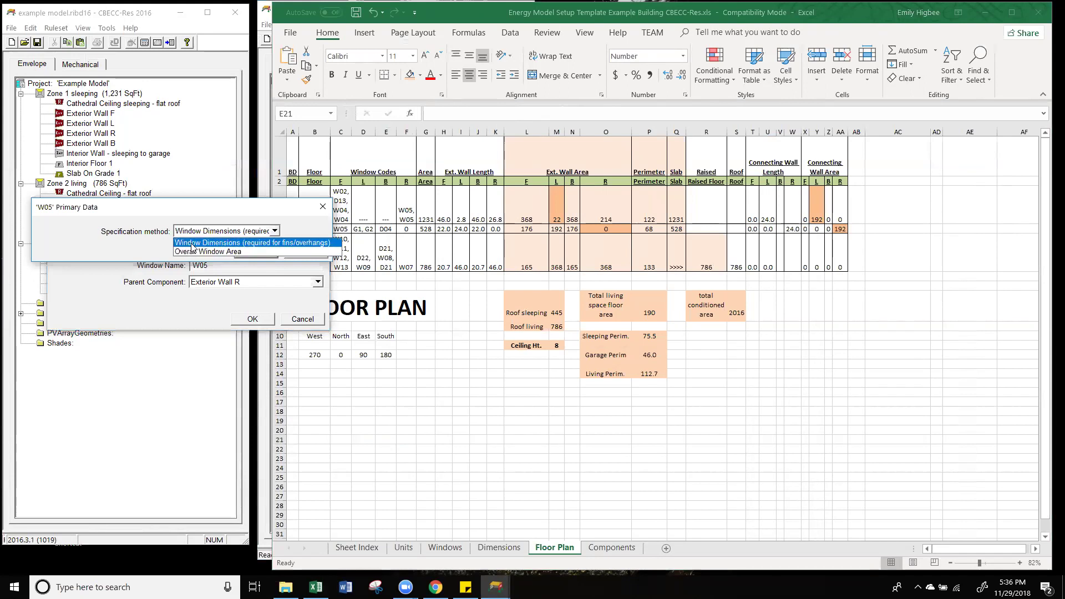
pyautogui.click(220, 242)
pyautogui.press('Return')
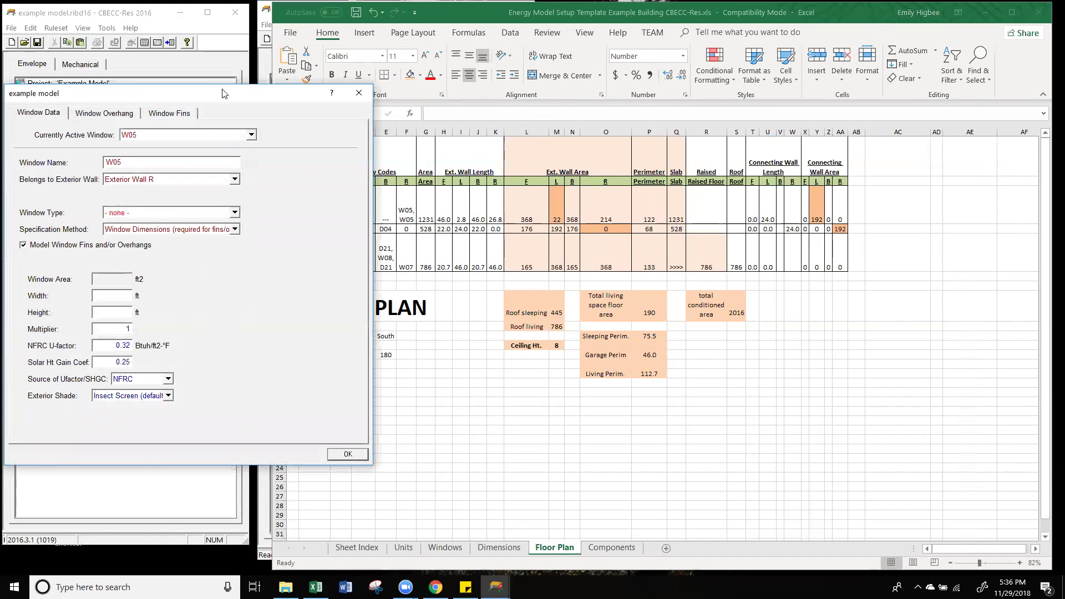
# Step: Turn off fins and overhangs for W05 and show its row on Excel's Windows sheet
pyautogui.moveTo(223, 93); pyautogui.dragTo(249, 109)
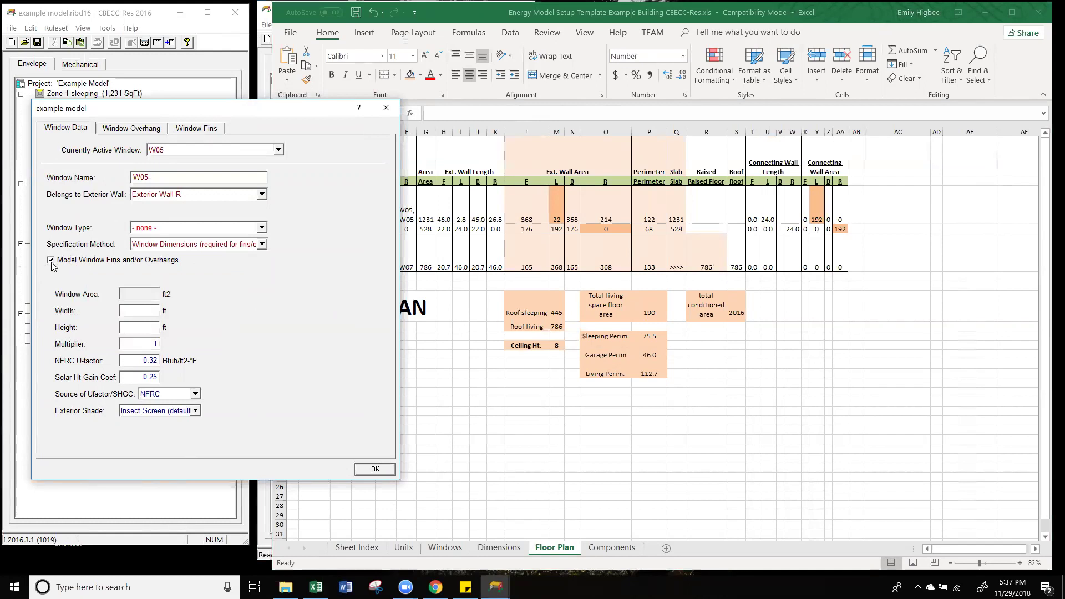
pyautogui.click(50, 260)
pyautogui.click(528, 402)
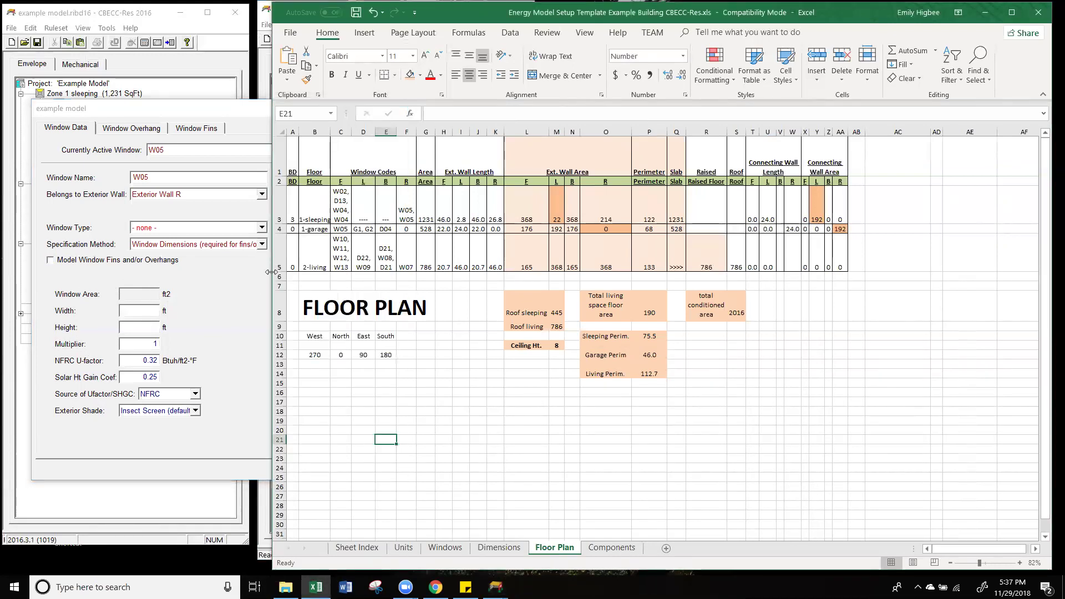
pyautogui.moveTo(271, 272); pyautogui.dragTo(283, 272)
pyautogui.click(410, 207)
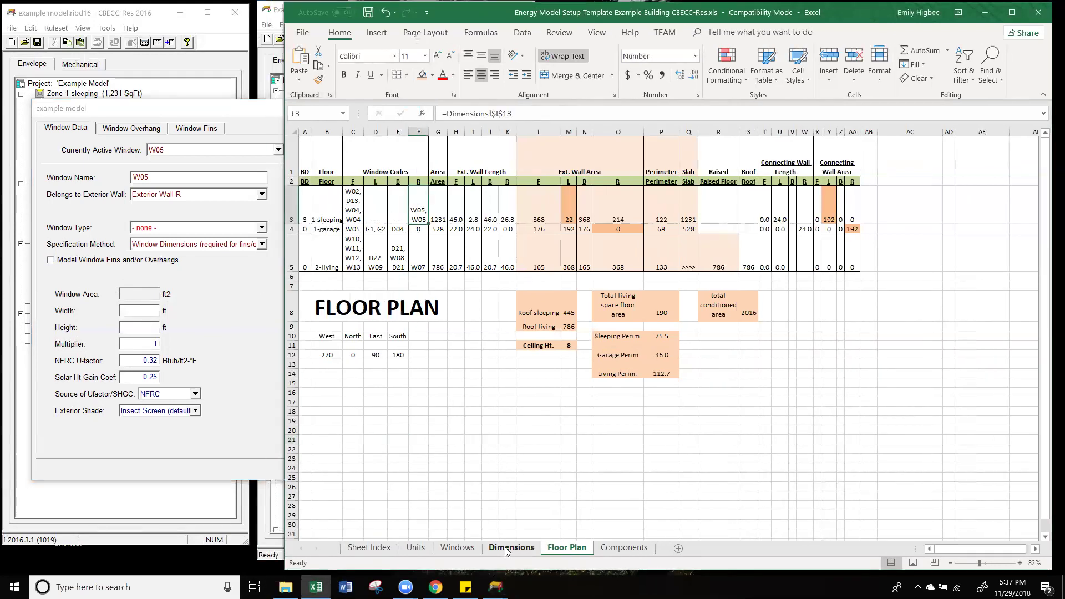
pyautogui.click(457, 547)
pyautogui.moveTo(321, 199); pyautogui.dragTo(416, 200)
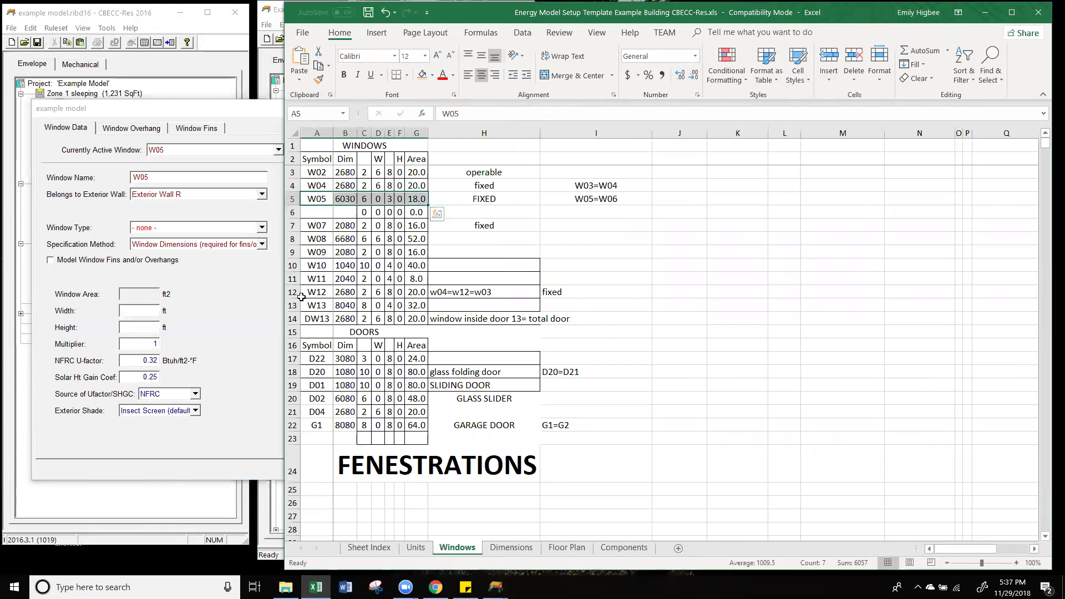
pyautogui.click(421, 198)
# Step: Try editing W05's window area, which stays read-only, leaving fins and overhangs off
pyautogui.click(163, 305)
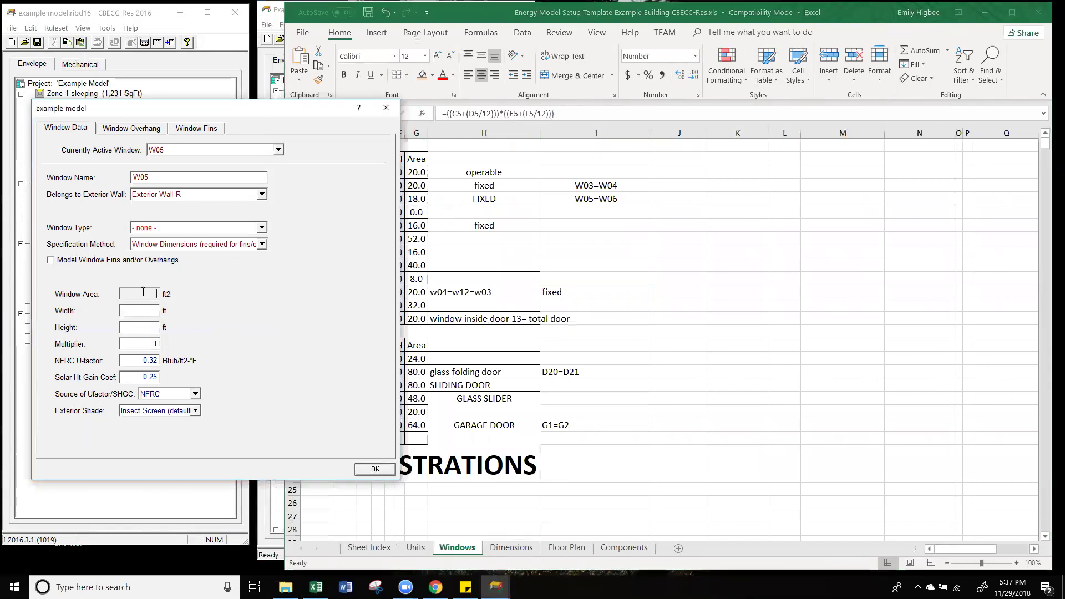
pyautogui.click(143, 292)
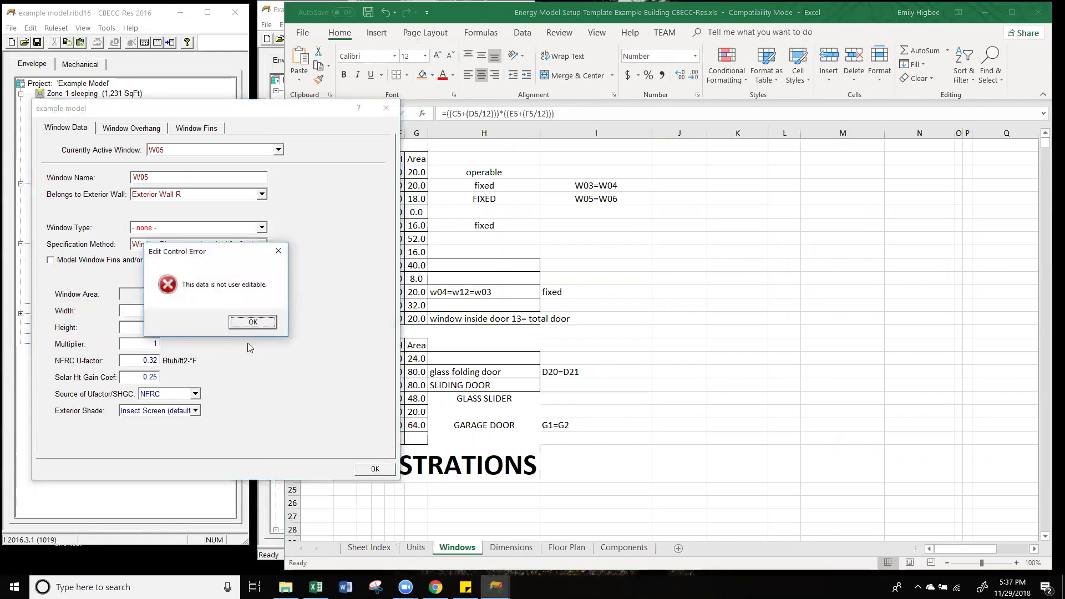
pyautogui.click(253, 322)
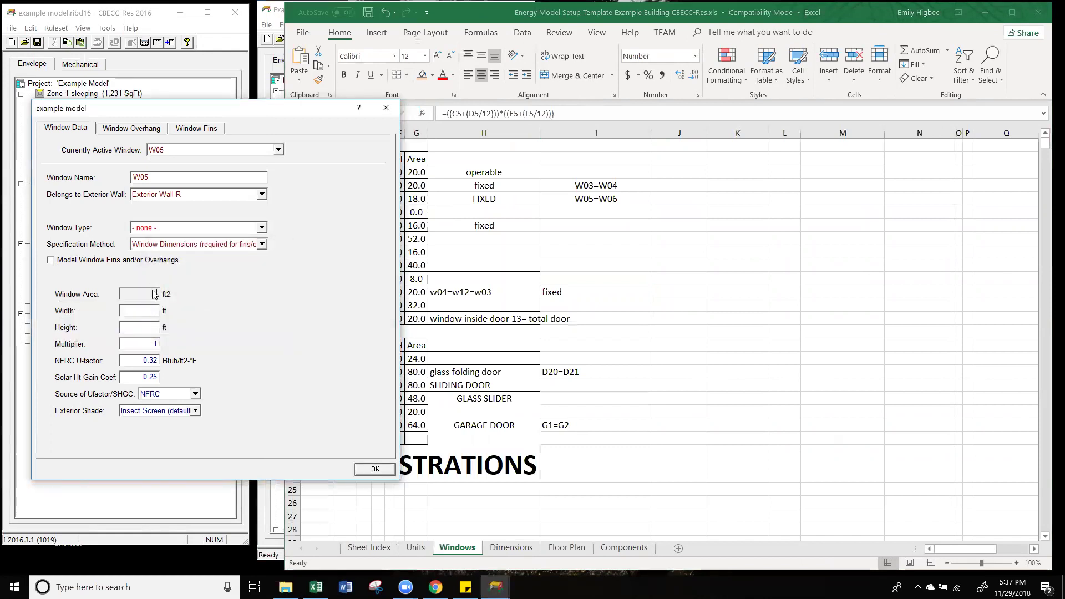
pyautogui.click(153, 291)
pyautogui.click(264, 326)
pyautogui.click(50, 260)
pyautogui.click(138, 298)
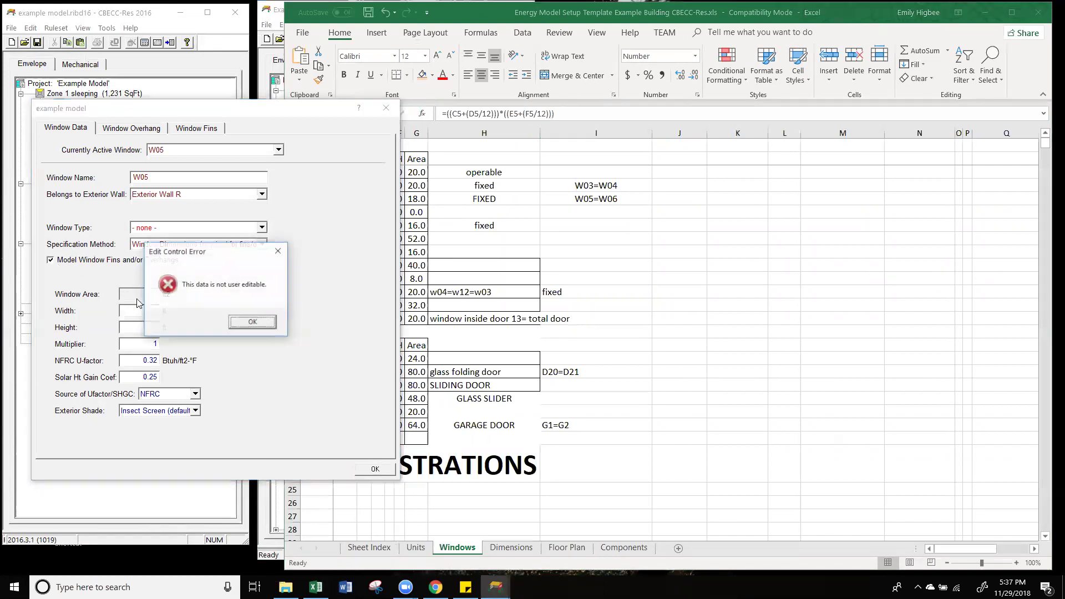
pyautogui.click(266, 326)
pyautogui.click(50, 260)
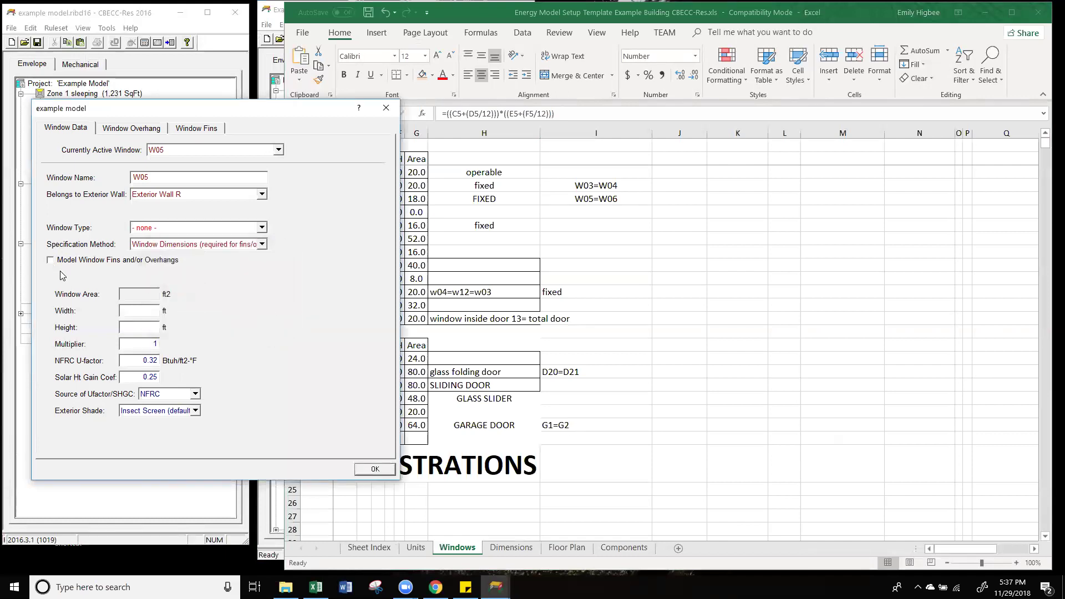
# Step: Create a new window type named WindowType for W05
pyautogui.click(190, 229)
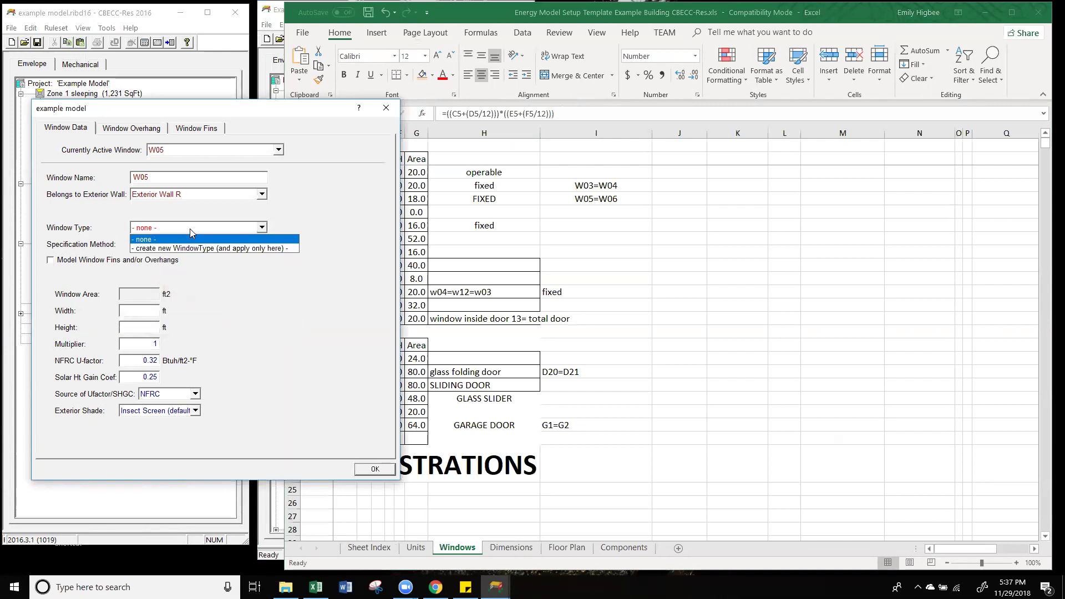
pyautogui.click(192, 249)
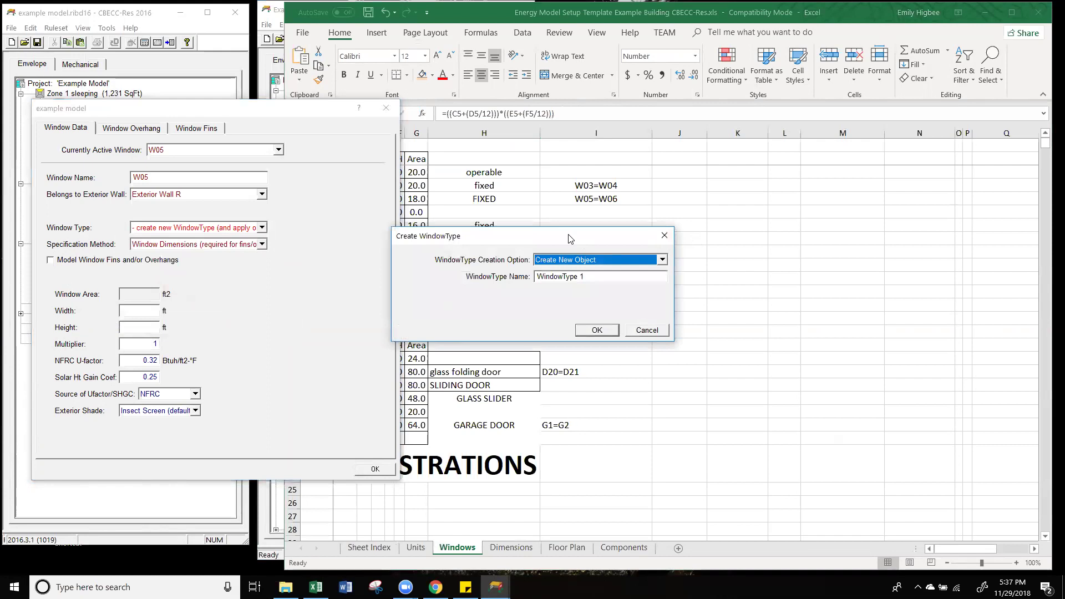
pyautogui.moveTo(570, 239); pyautogui.dragTo(216, 252)
pyautogui.click(254, 290)
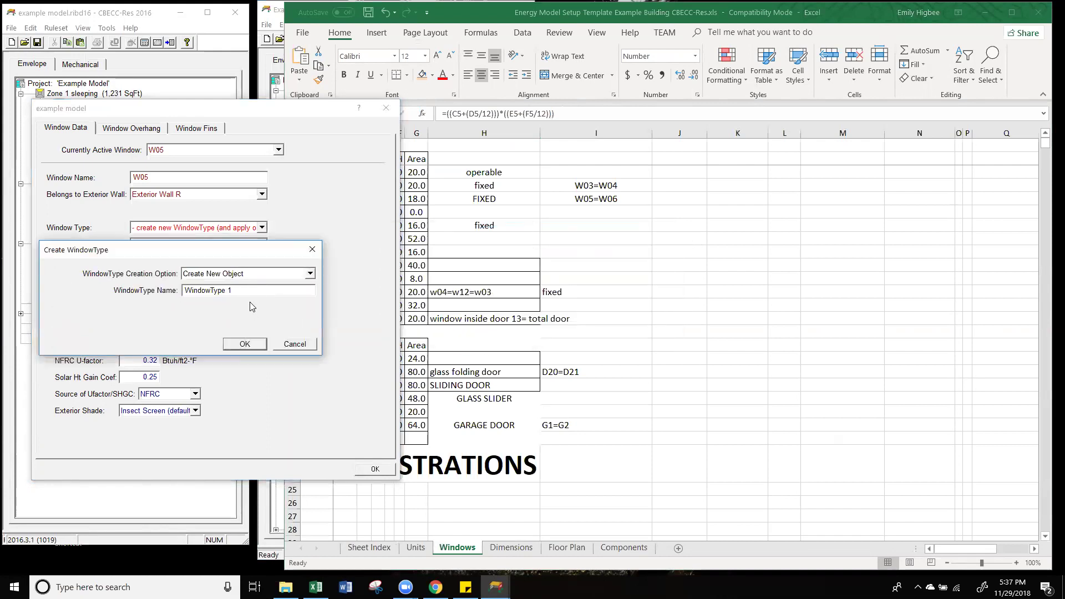
pyautogui.click(244, 345)
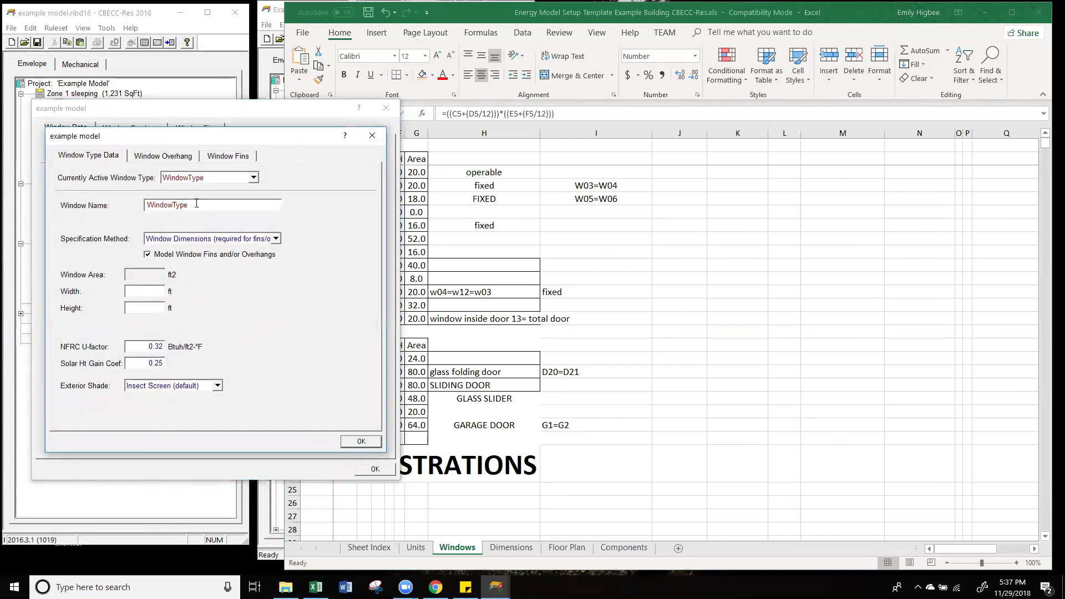
# Step: Turn off fins for WindowType and look up window U-value and SHGC on the Components sheet
pyautogui.click(147, 255)
pyautogui.moveTo(148, 346); pyautogui.dragTo(203, 353)
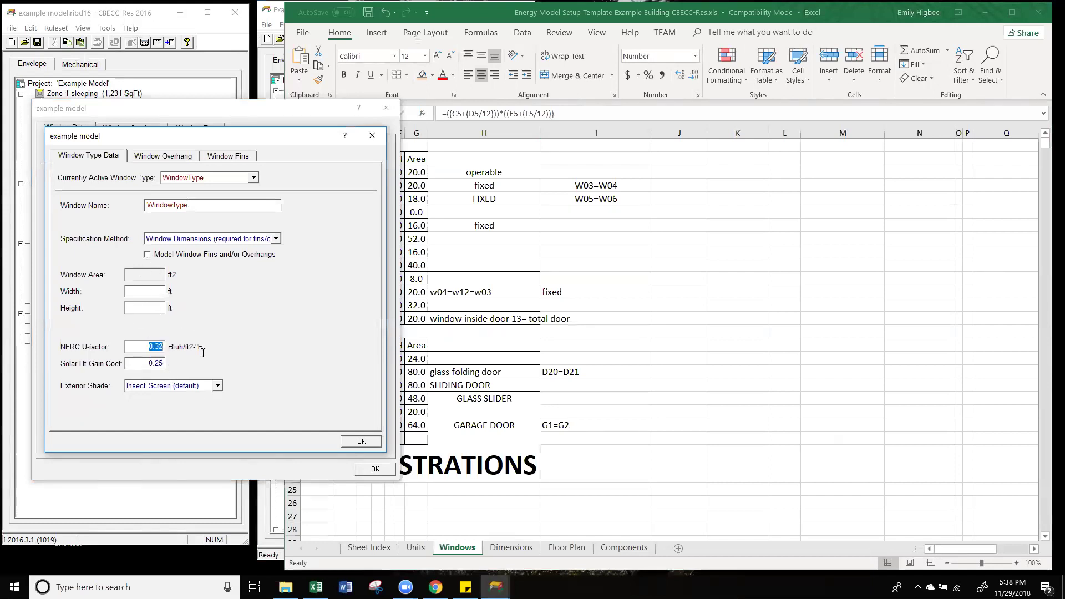
pyautogui.click(148, 363)
pyautogui.click(658, 413)
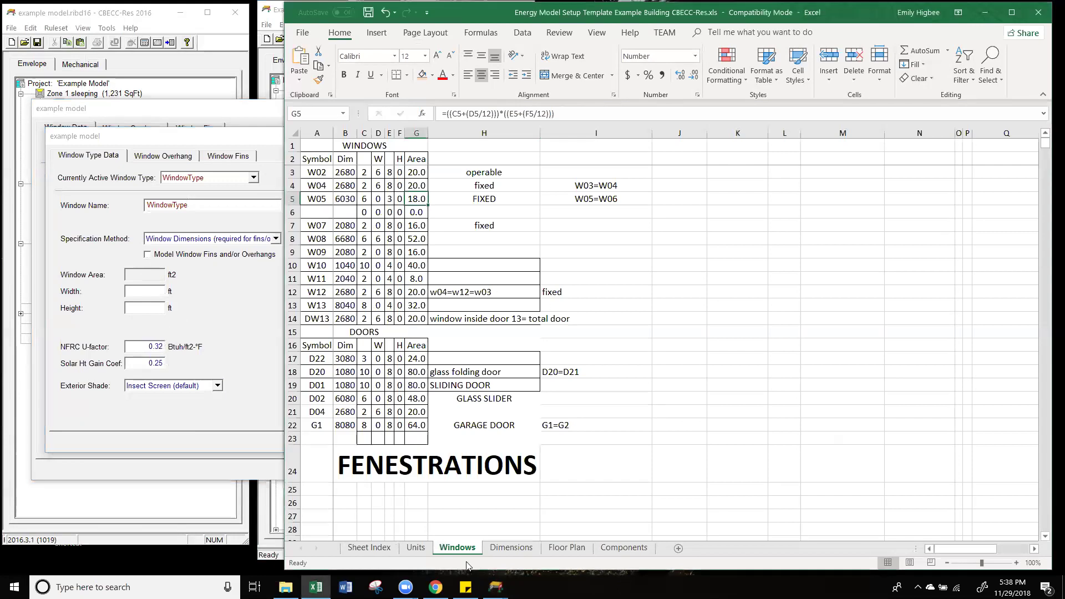
pyautogui.click(635, 548)
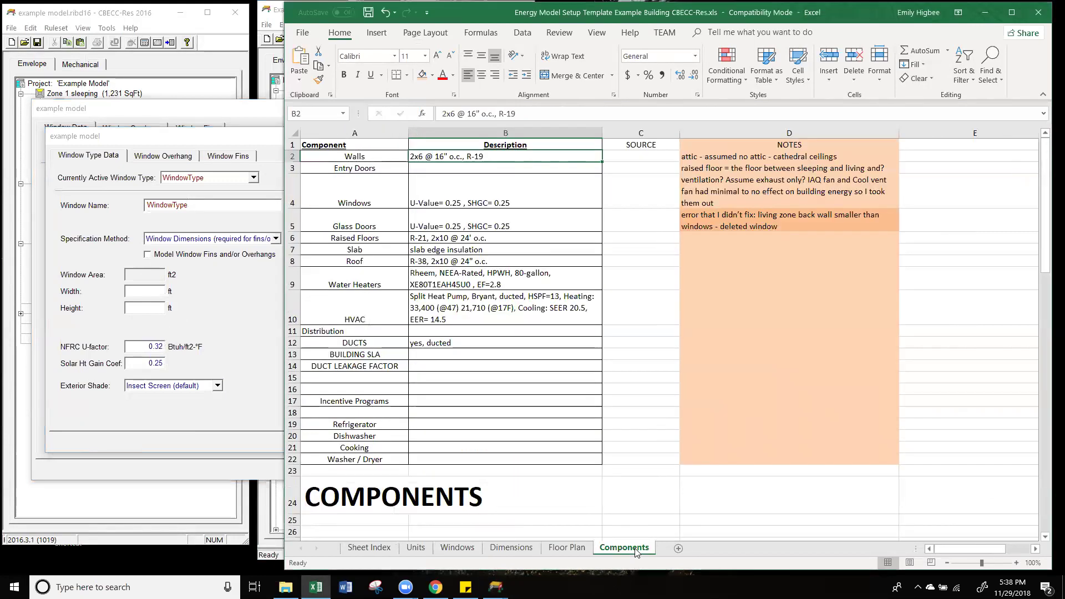
pyautogui.click(468, 193)
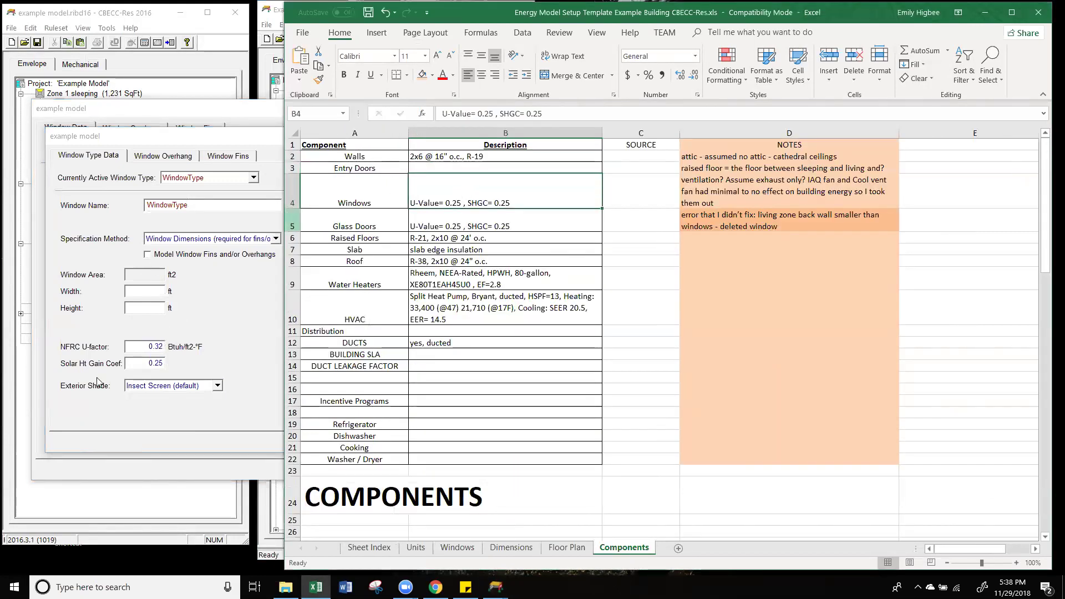
# Step: Set WindowType's U-factor to 0.25 and SHGC to 0.25, and confirm
pyautogui.click(100, 382)
pyautogui.doubleClick(156, 346)
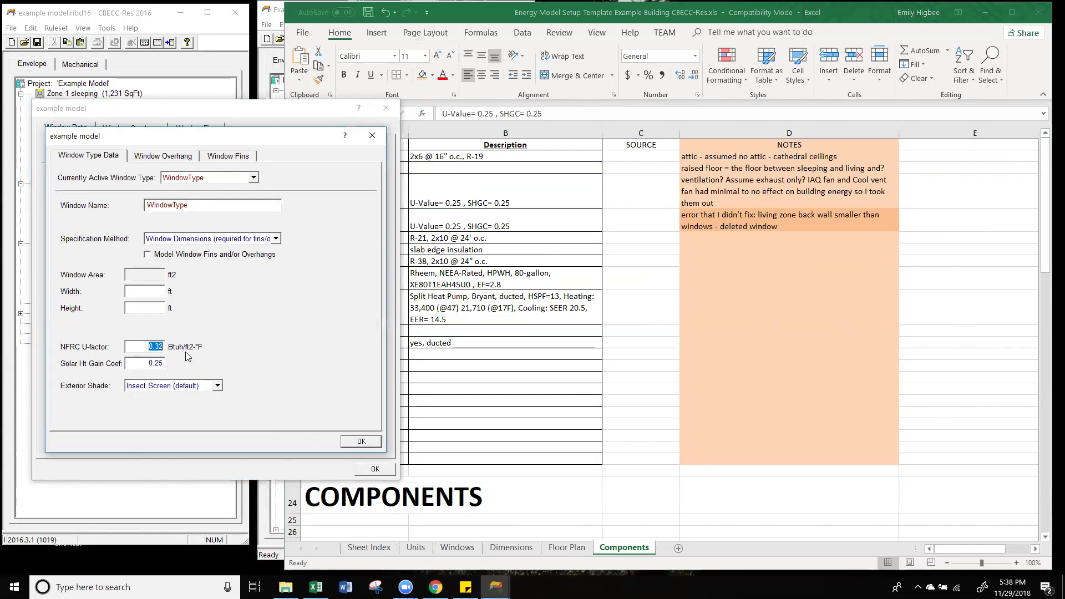
pyautogui.write('0.25')
pyautogui.press('Tab')
pyautogui.write('0.25')
pyautogui.click(151, 361)
pyautogui.click(361, 441)
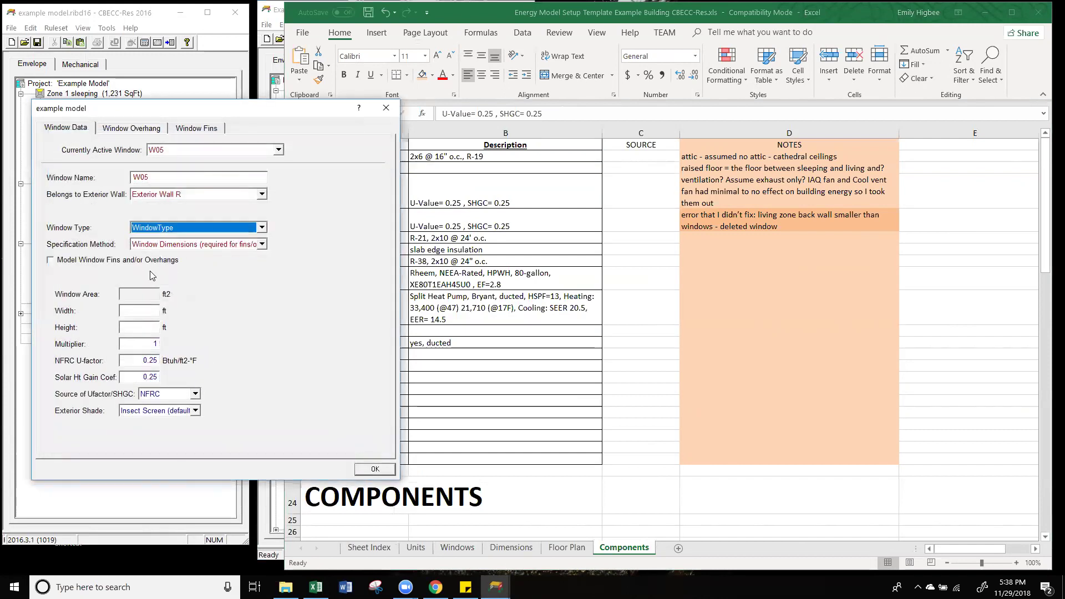
# Step: Recheck that W05's window area fields are read-only in its Window Data
pyautogui.click(156, 292)
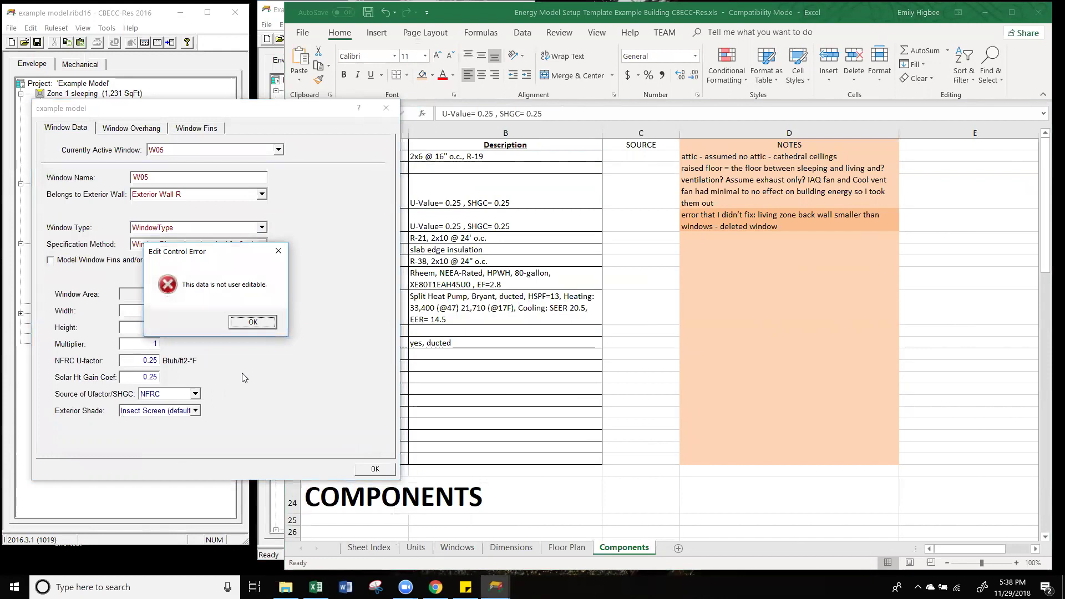
pyautogui.click(244, 322)
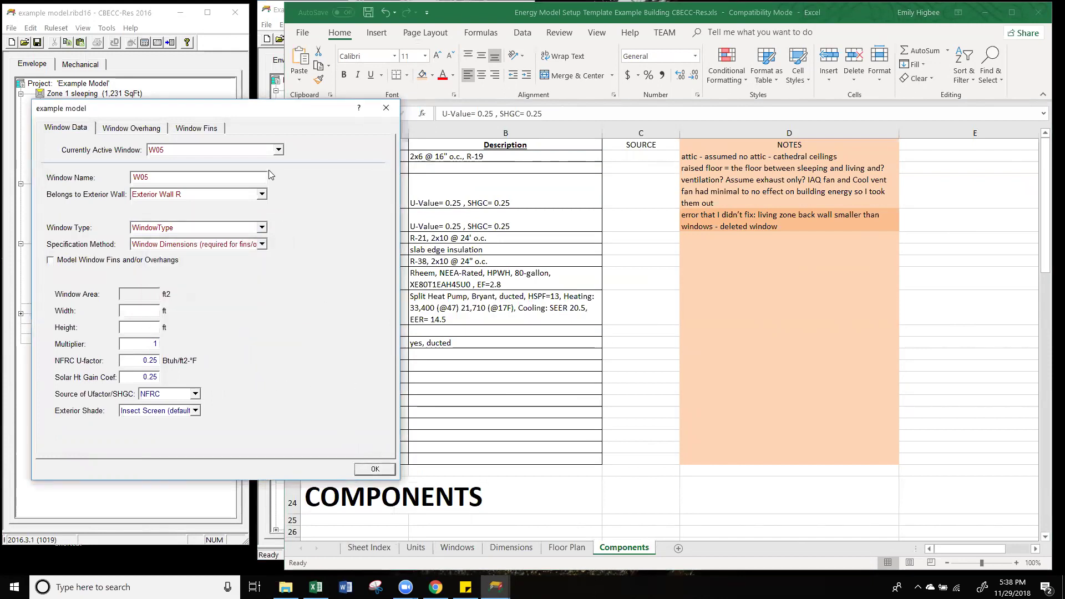
pyautogui.click(375, 469)
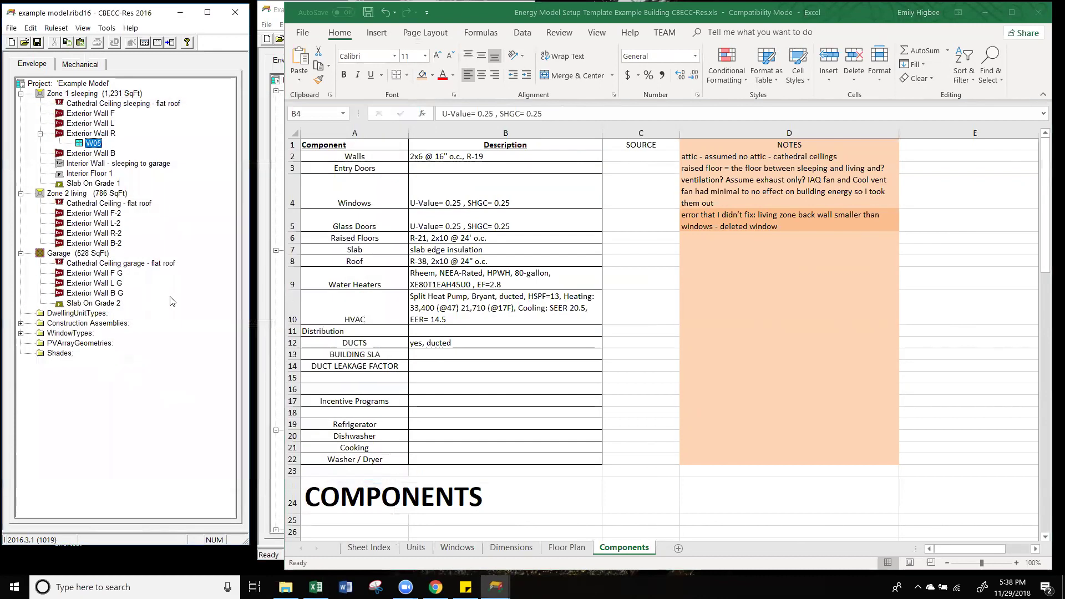
pyautogui.doubleClick(99, 144)
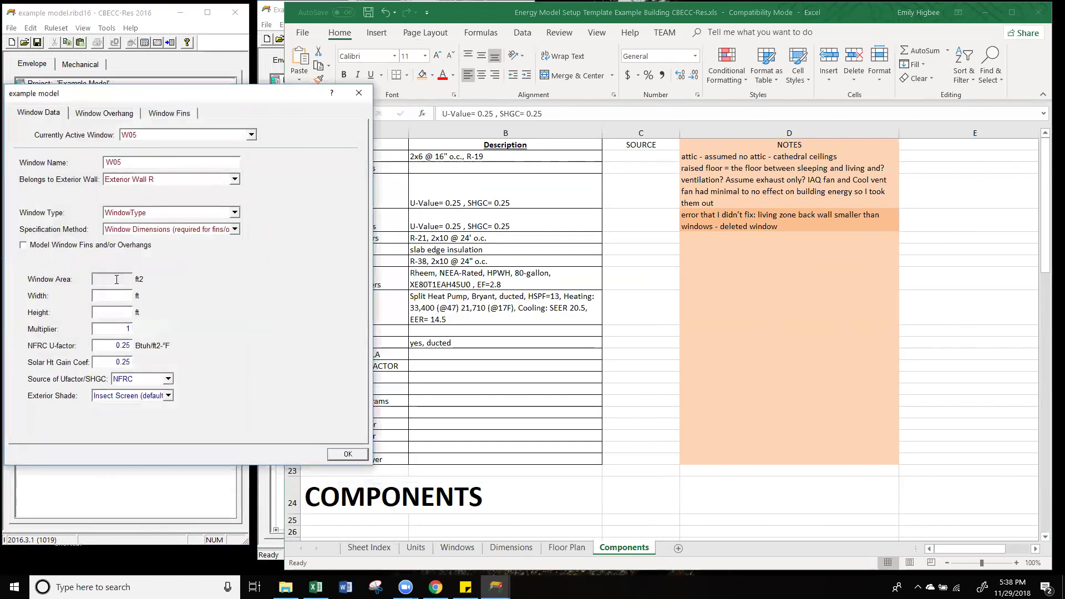
pyautogui.click(181, 393)
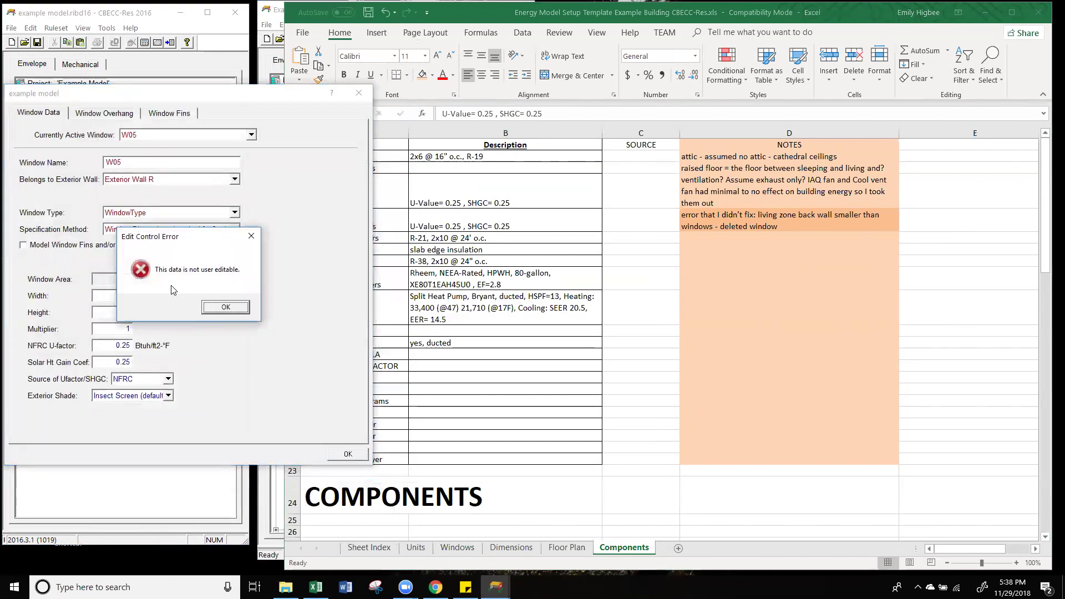
pyautogui.click(225, 308)
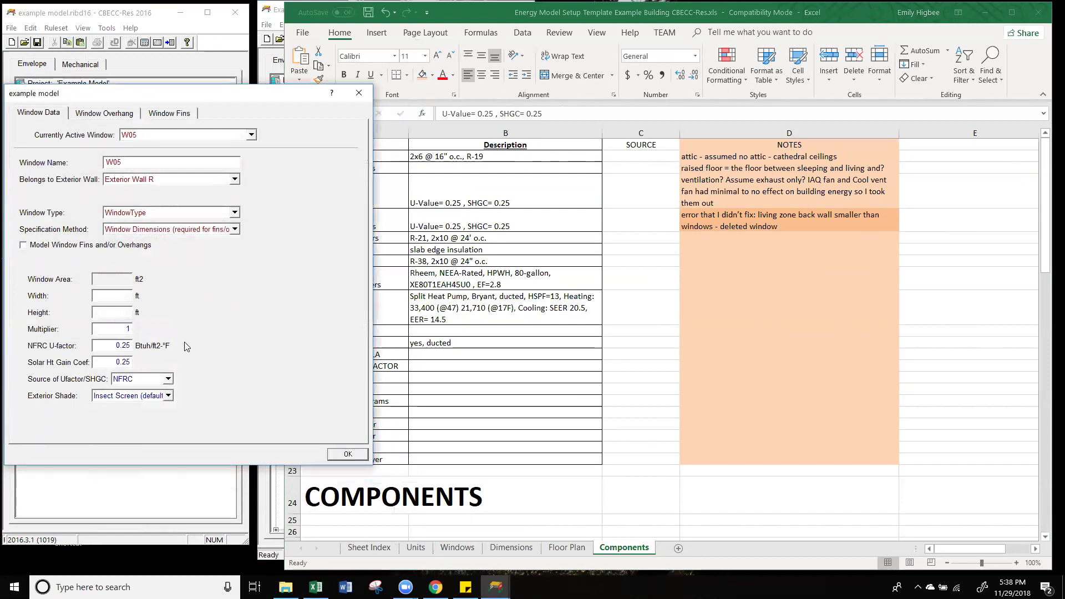
# Step: Toggle W05's fins and overhangs, close its data, and select W05 in the reference project
pyautogui.click(24, 245)
pyautogui.click(347, 455)
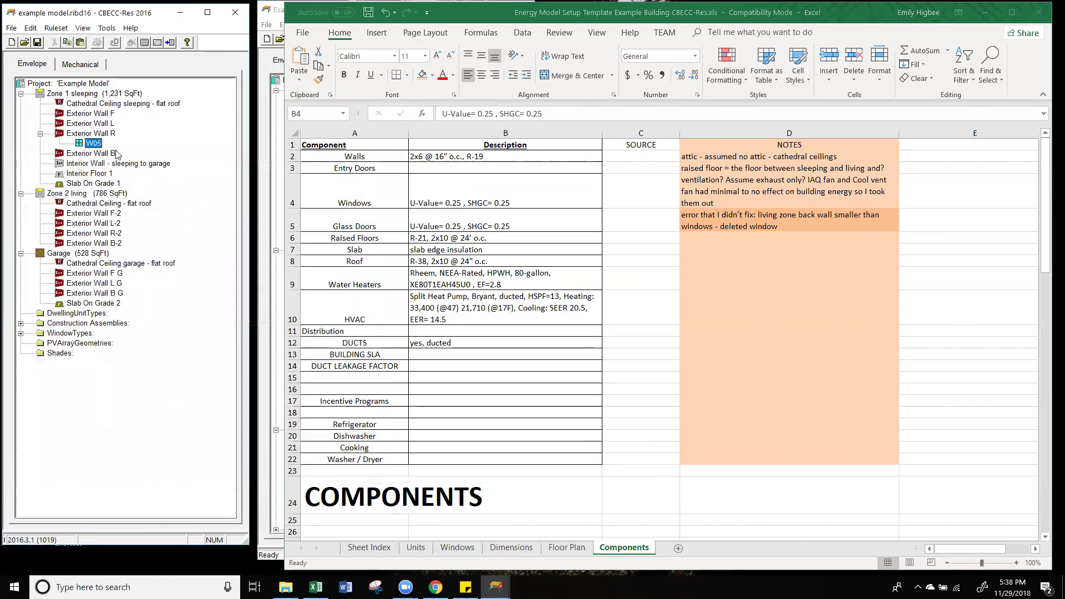
pyautogui.click(272, 213)
pyautogui.click(351, 191)
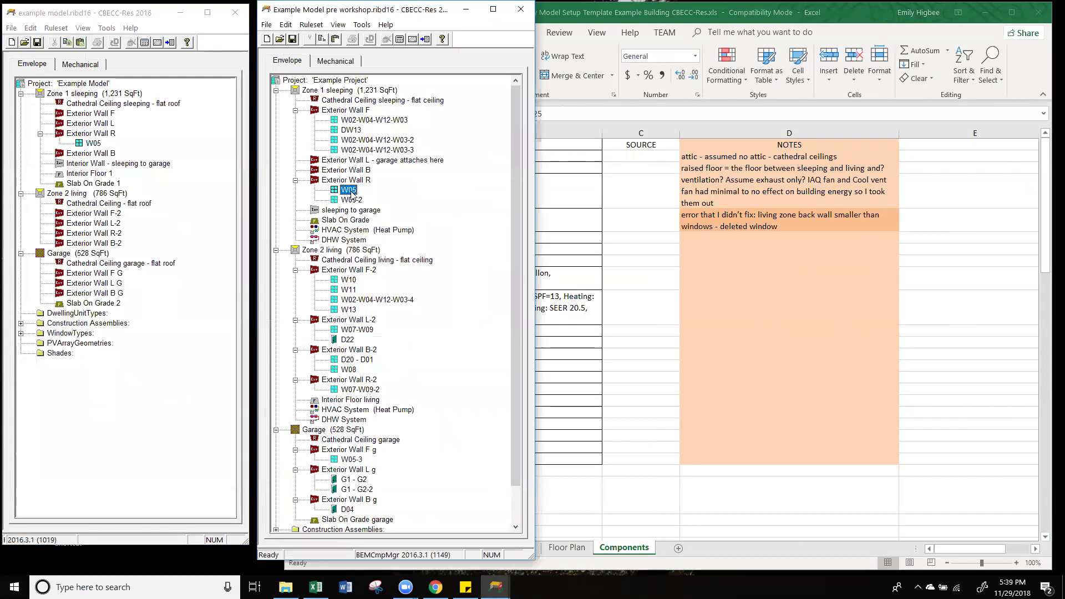
# Step: Review the reference W05 data (WindowType 1, 18 ft2 area) after enlarging the reference project window
pyautogui.doubleClick(350, 191)
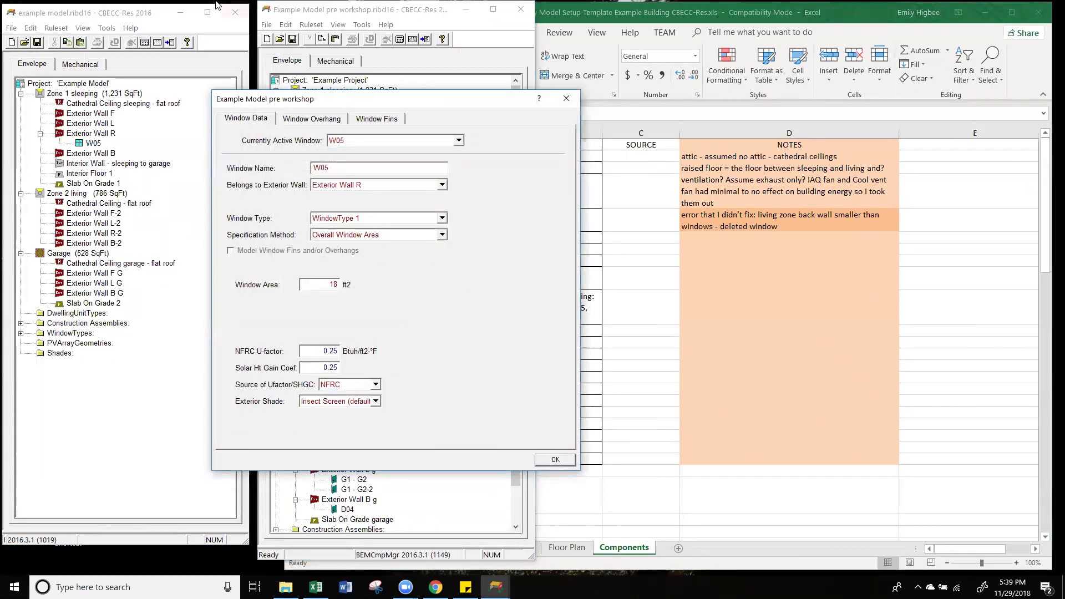
pyautogui.click(566, 98)
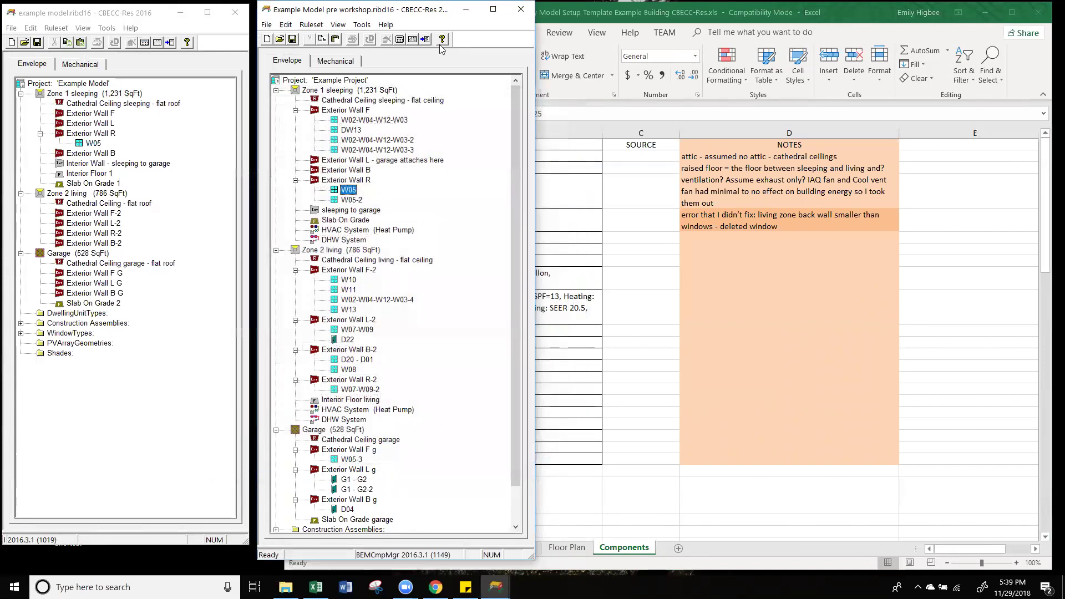
pyautogui.moveTo(538, 141); pyautogui.dragTo(788, 141)
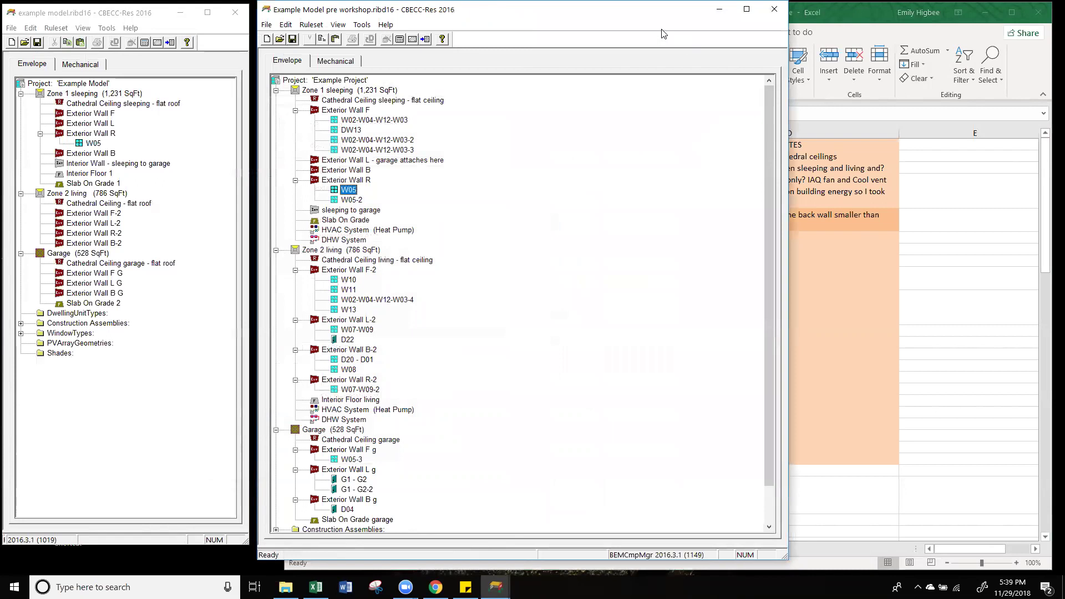
pyautogui.moveTo(656, 0); pyautogui.dragTo(681, 35)
pyautogui.doubleClick(367, 215)
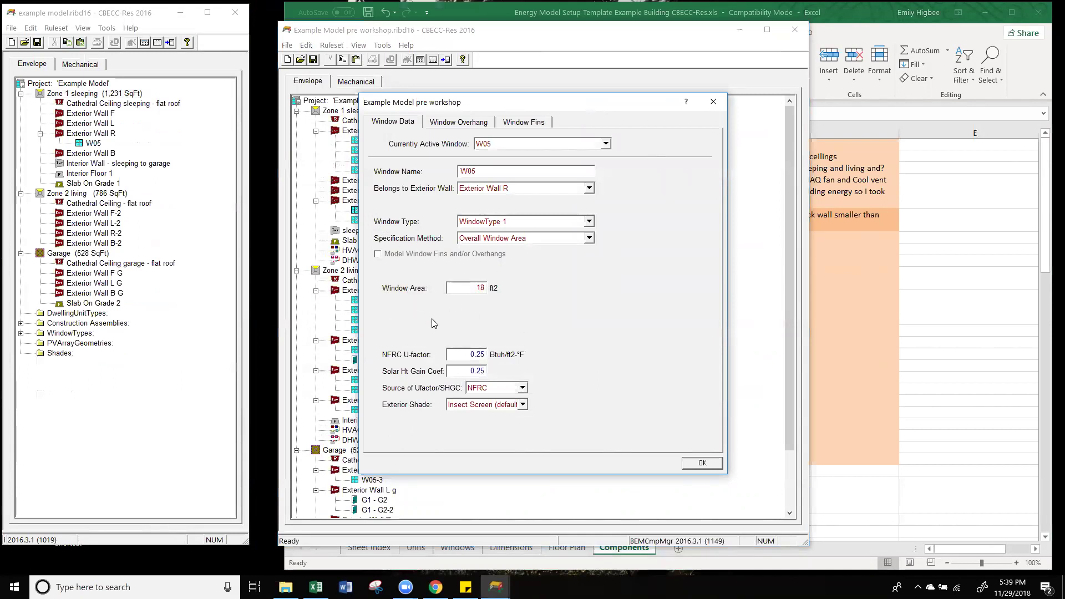
pyautogui.moveTo(472, 287); pyautogui.dragTo(501, 292)
pyautogui.click(702, 463)
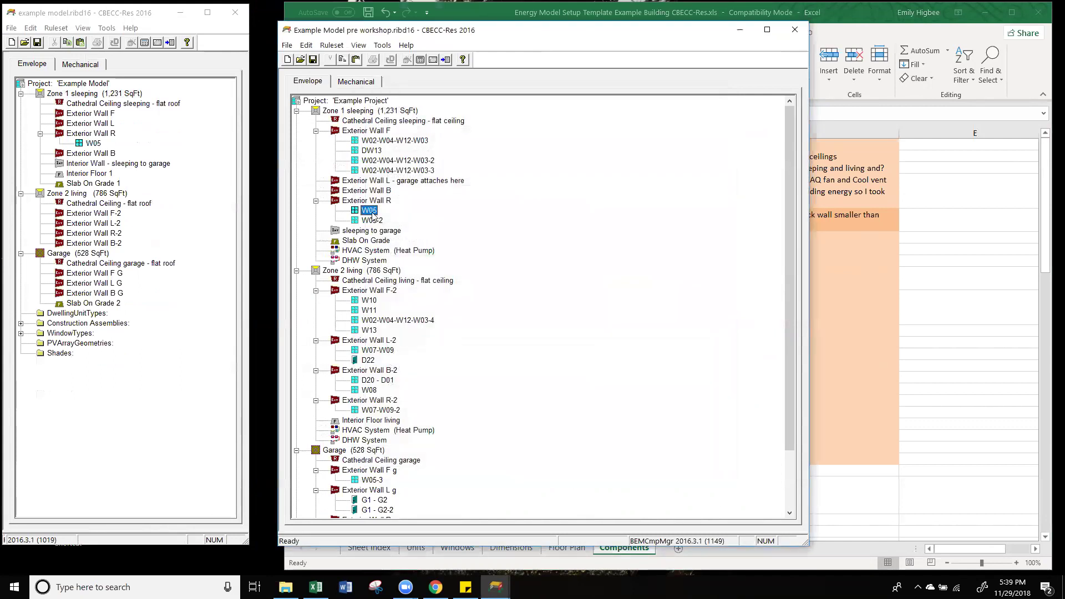
# Step: Copy the reference model's W05 onto Exterior Wall R, creating W05-2, and review its data
pyautogui.click(389, 239)
pyautogui.click(368, 211)
pyautogui.moveTo(368, 211); pyautogui.dragTo(93, 138)
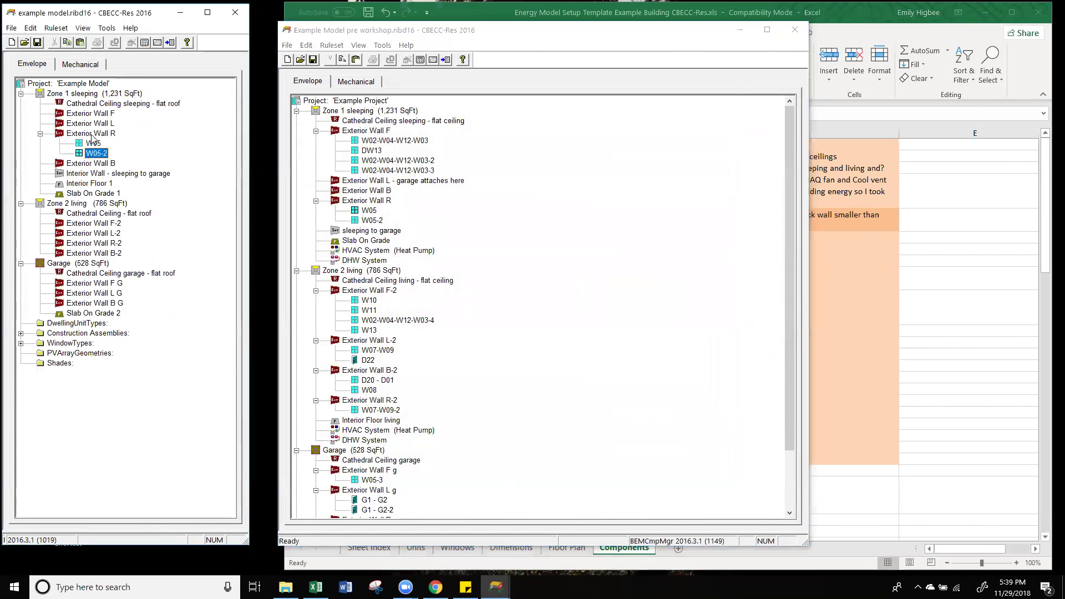
pyautogui.doubleClick(96, 153)
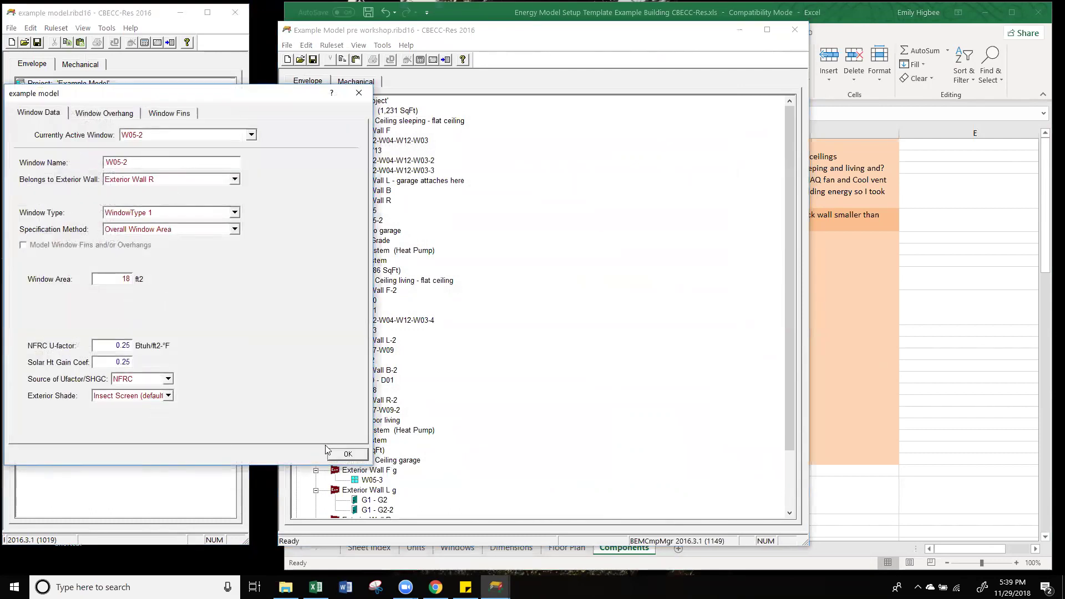
pyautogui.click(348, 454)
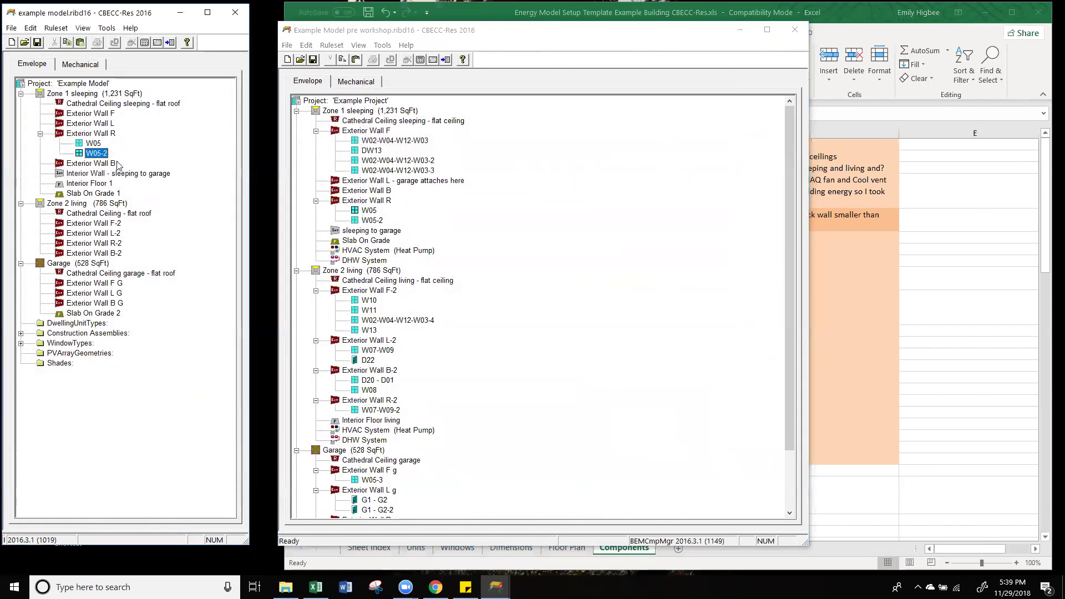
# Step: Inspect the original W05 data and find its window area is not editable
pyautogui.doubleClick(94, 143)
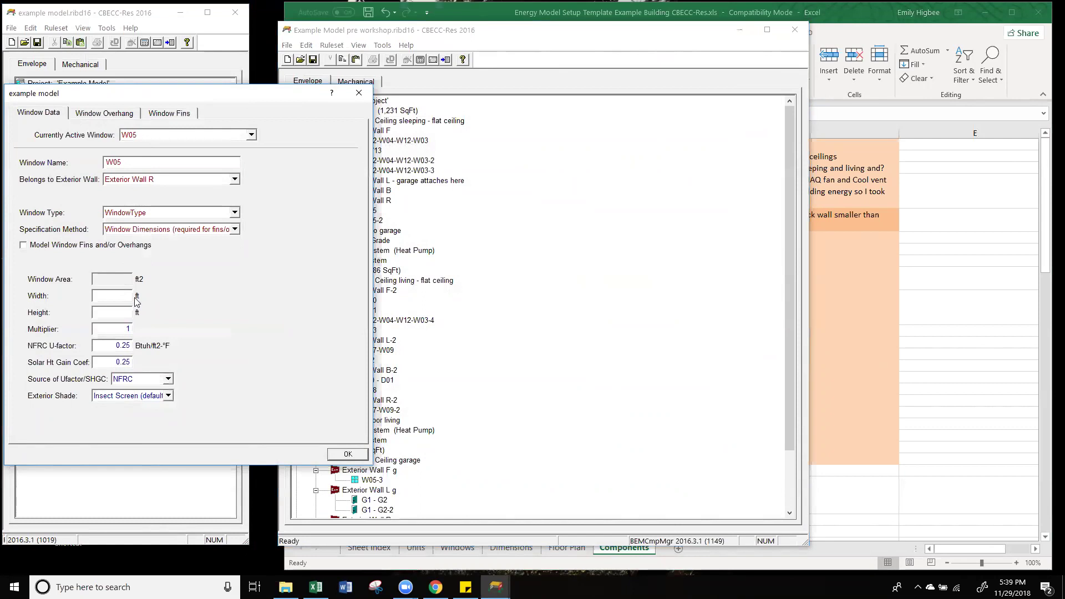
pyautogui.click(116, 295)
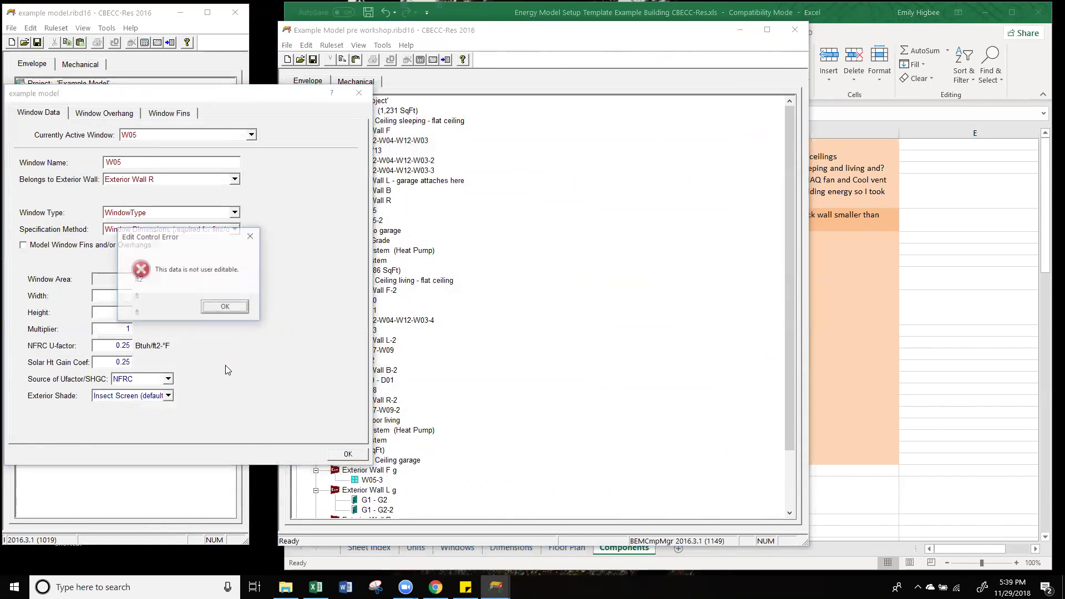
pyautogui.click(240, 309)
pyautogui.press('Return')
# Step: Delete the original W05 window from Exterior Wall R
pyautogui.click(93, 243)
pyautogui.click(97, 153)
pyautogui.click(94, 144)
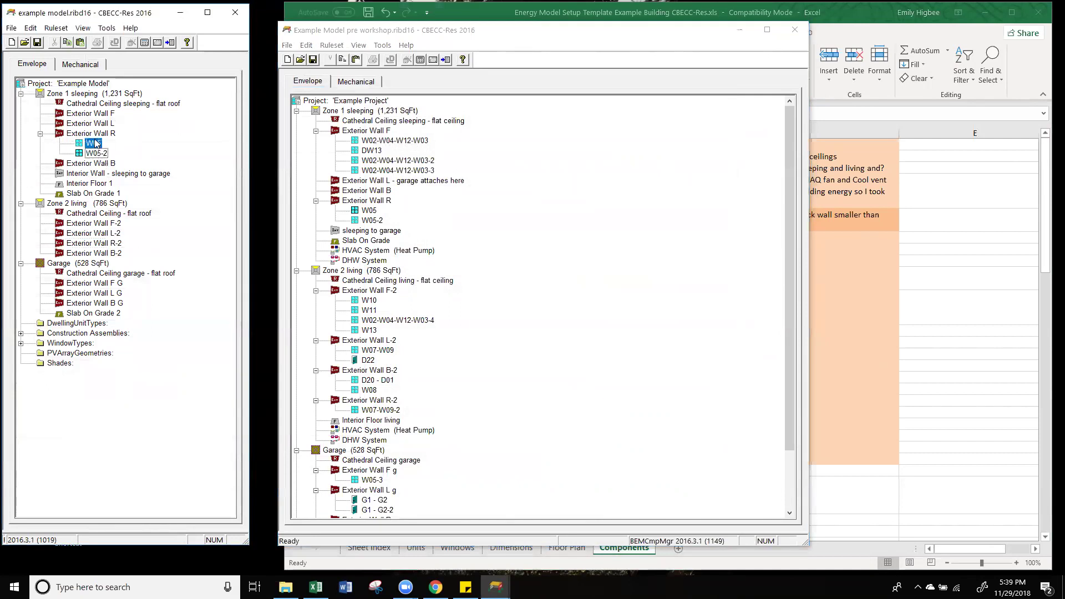
pyautogui.rightClick(99, 141)
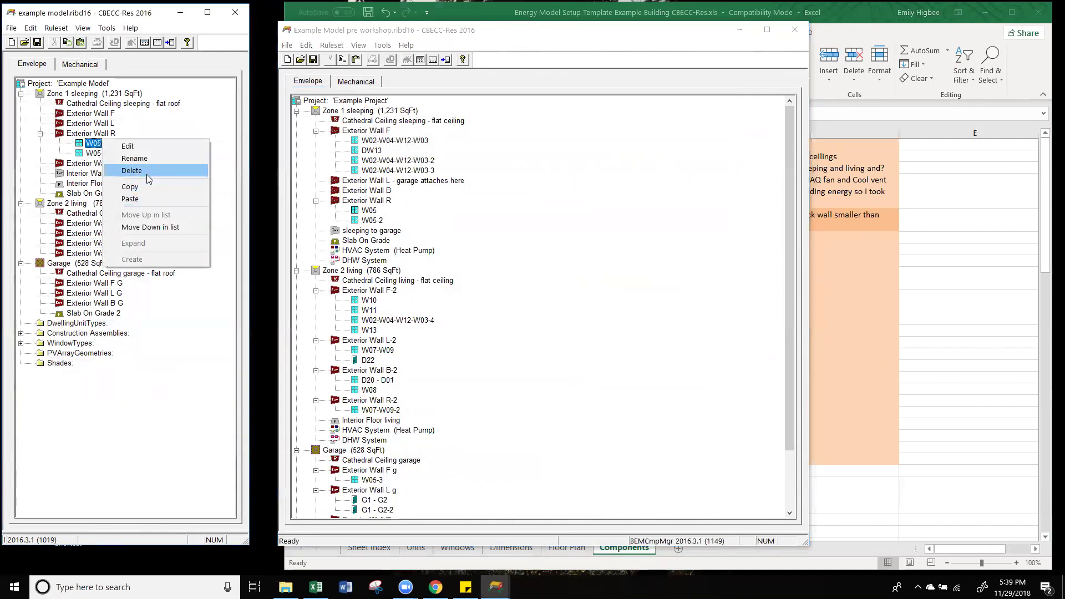
pyautogui.click(146, 171)
pyautogui.click(155, 310)
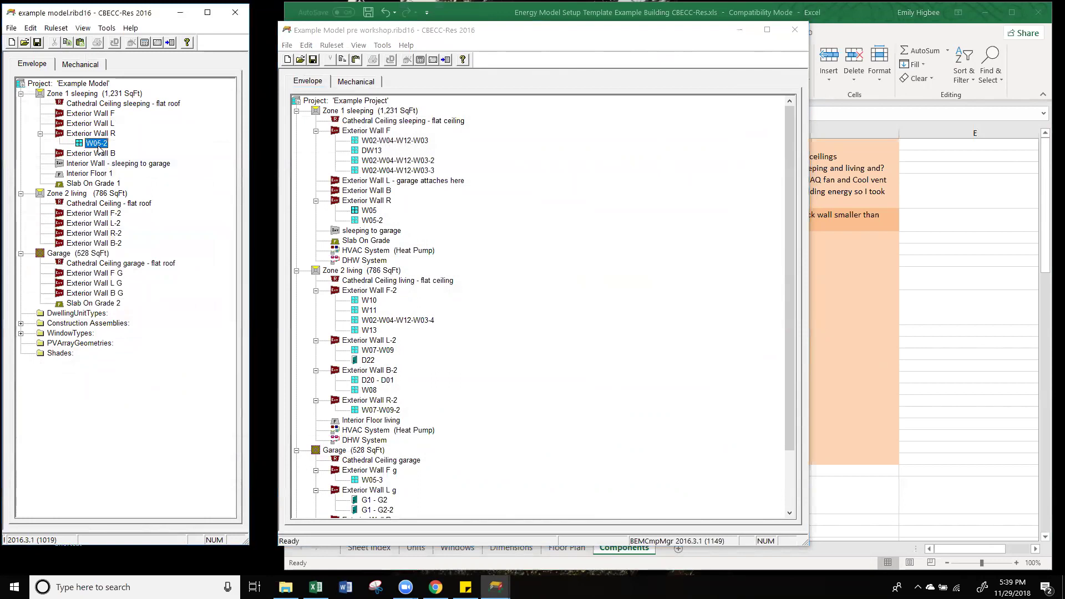
# Step: Rename the copied window W05-2 to W05
pyautogui.doubleClick(102, 144)
pyautogui.moveTo(125, 162); pyautogui.dragTo(149, 163)
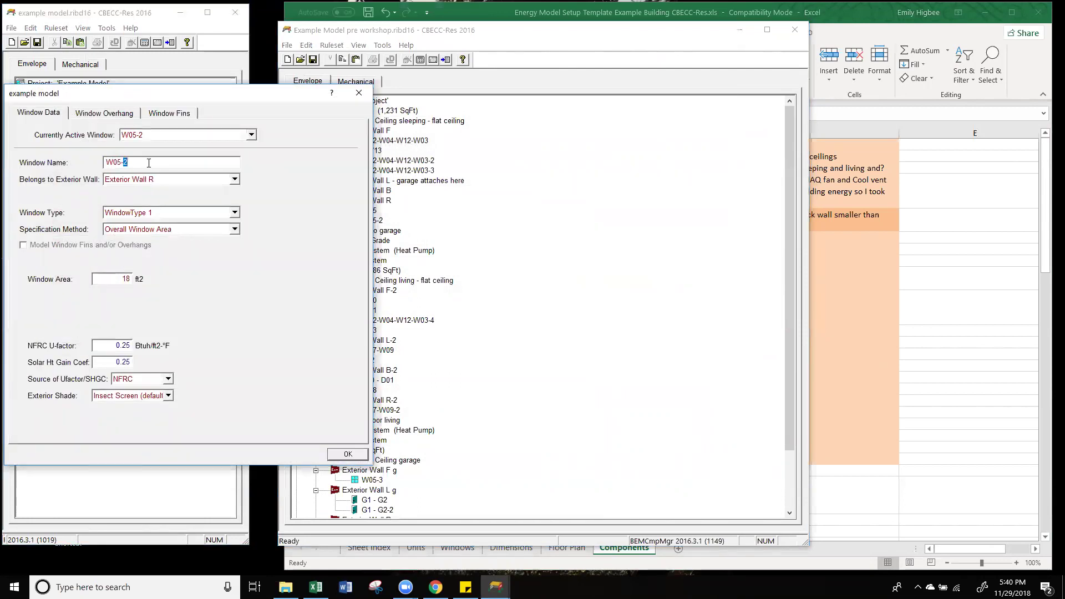
pyautogui.click(348, 454)
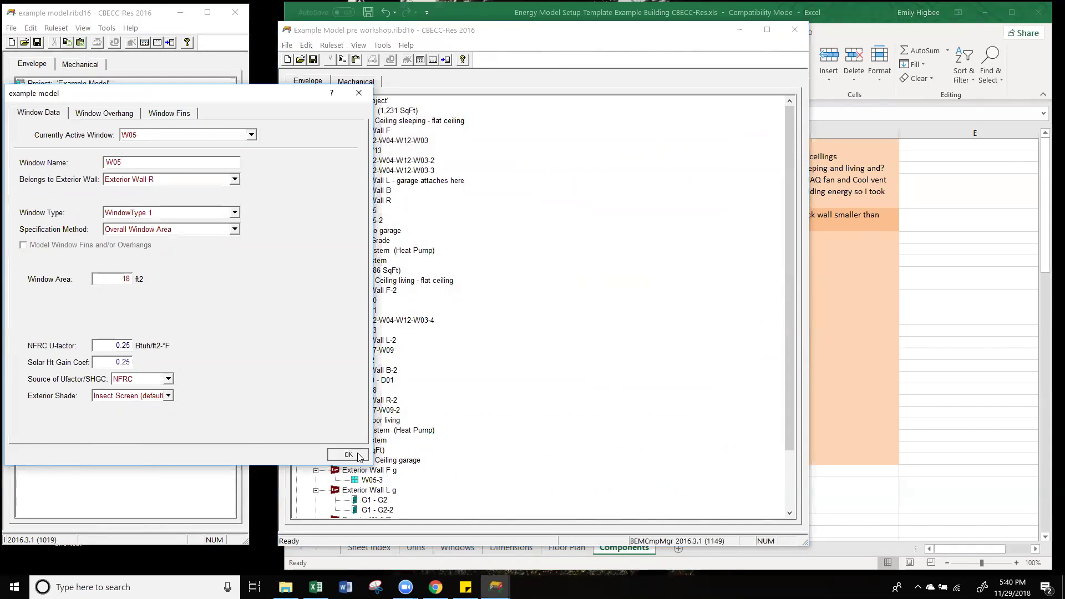
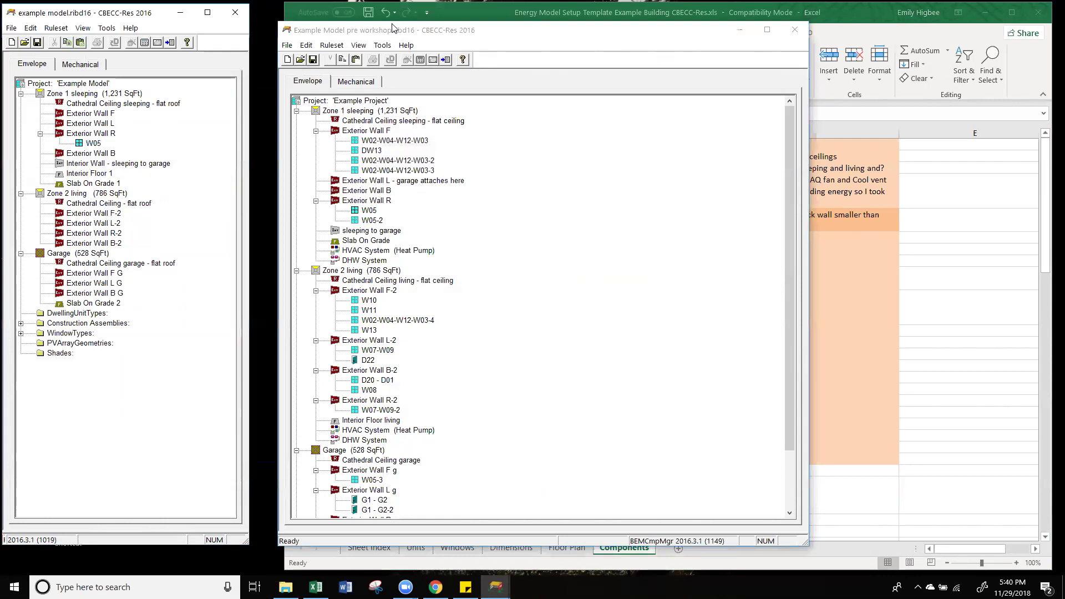
# Step: Copy window W05-2 from the pre-workshop model onto the example model's Exterior Wall R
pyautogui.moveTo(396, 33); pyautogui.dragTo(384, 20)
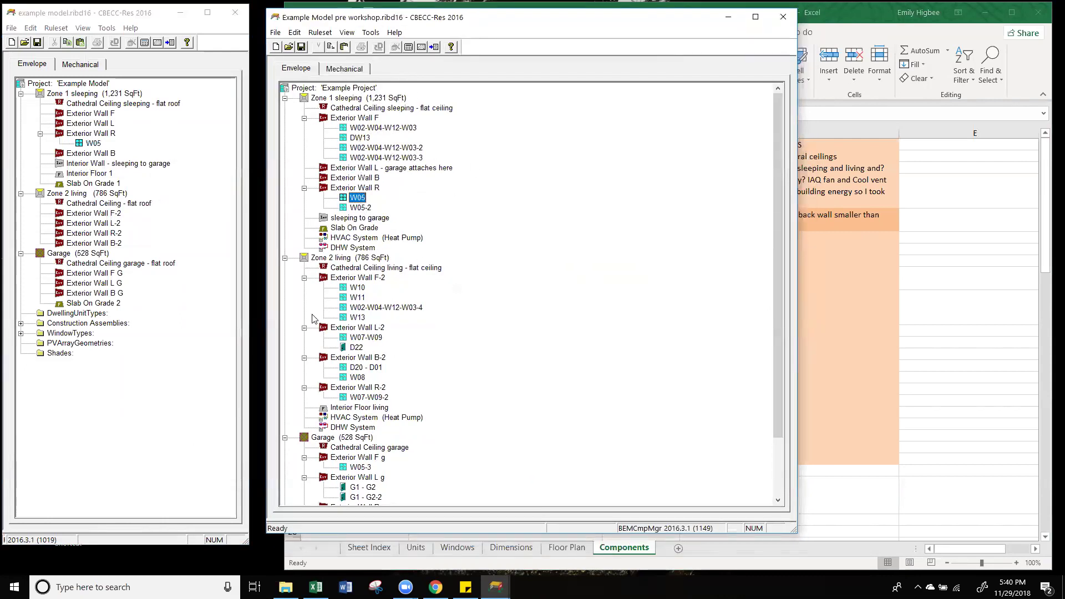
pyautogui.click(92, 134)
pyautogui.click(359, 208)
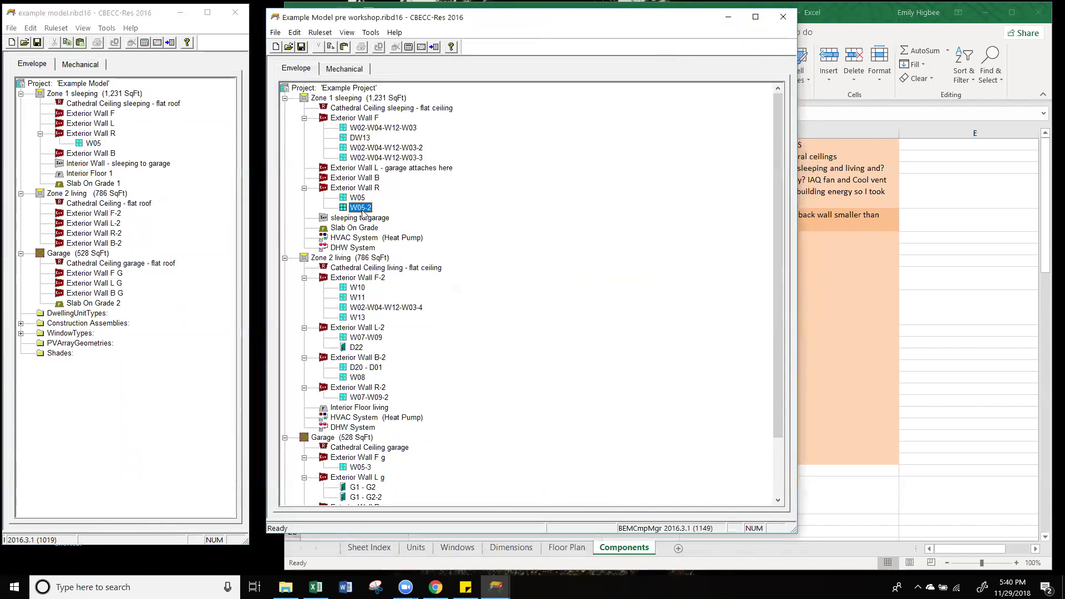
pyautogui.moveTo(370, 208); pyautogui.dragTo(108, 138)
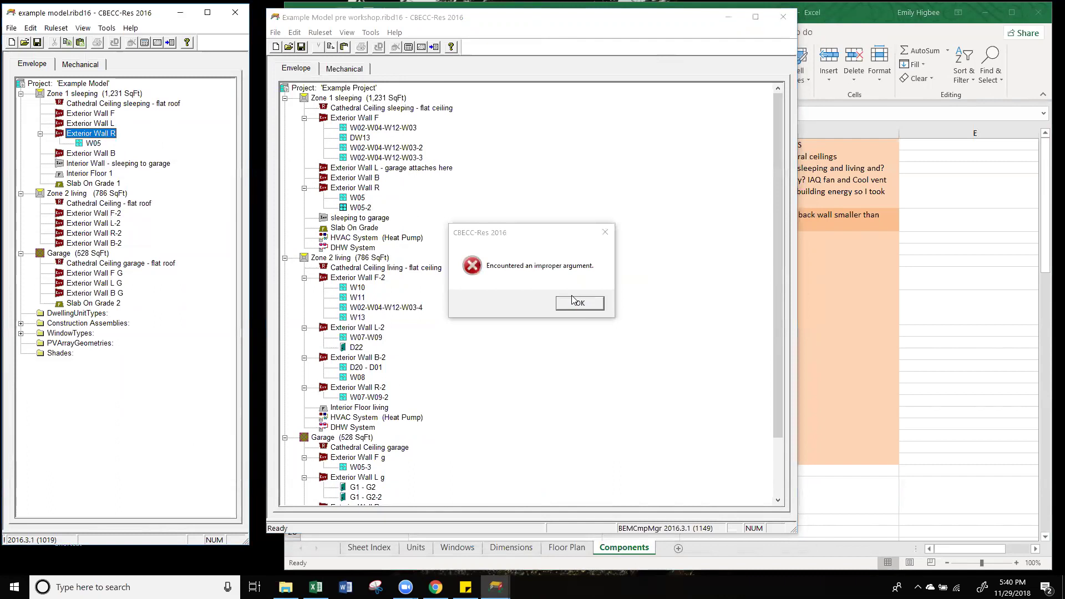
pyautogui.press('Return')
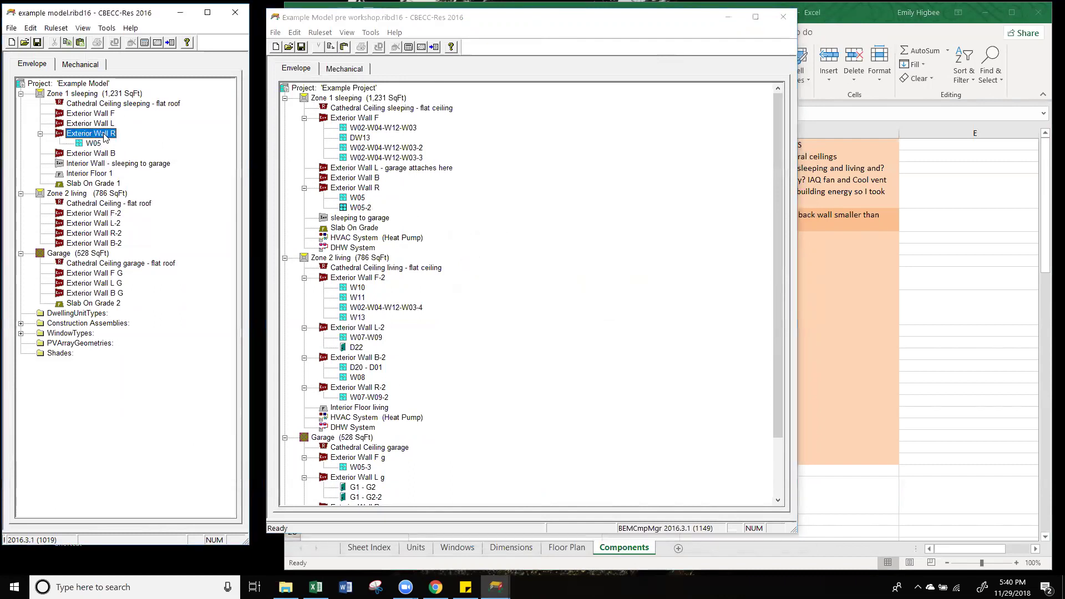
pyautogui.click(103, 164)
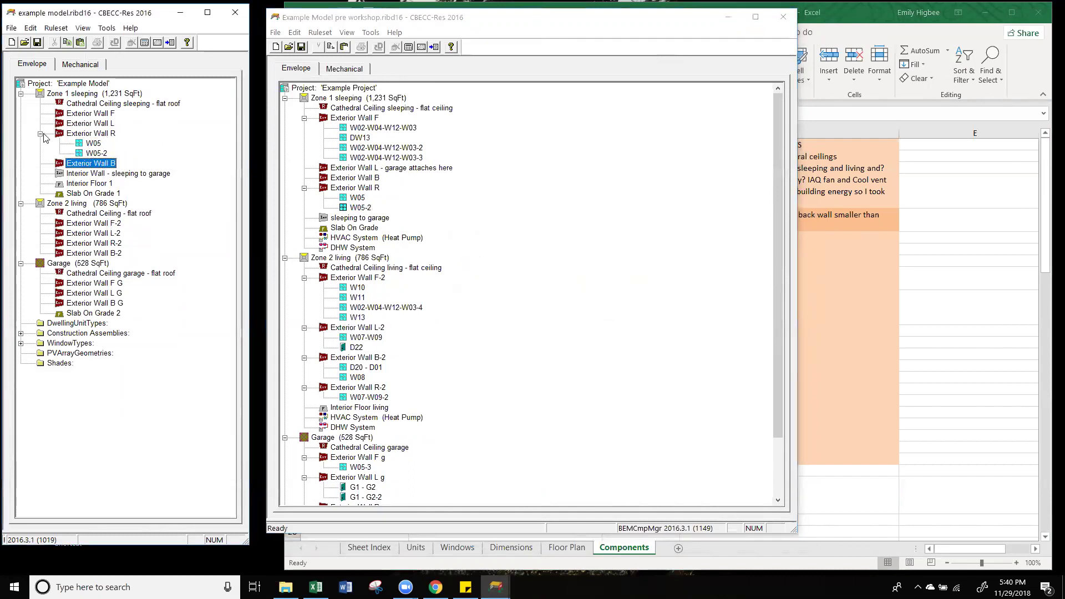
pyautogui.click(397, 132)
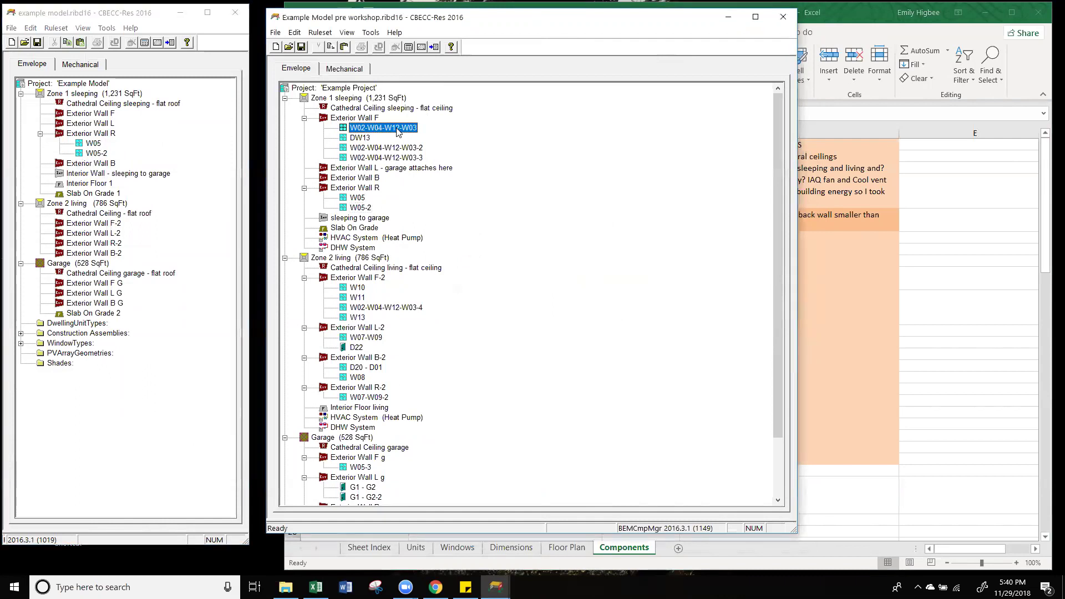
# Step: Paste W02-W04-W12-W03 and DW13 under the example model's Exterior Wall F
pyautogui.click(600, 302)
pyautogui.click(103, 115)
pyautogui.hotkey('ctrl', 'v')
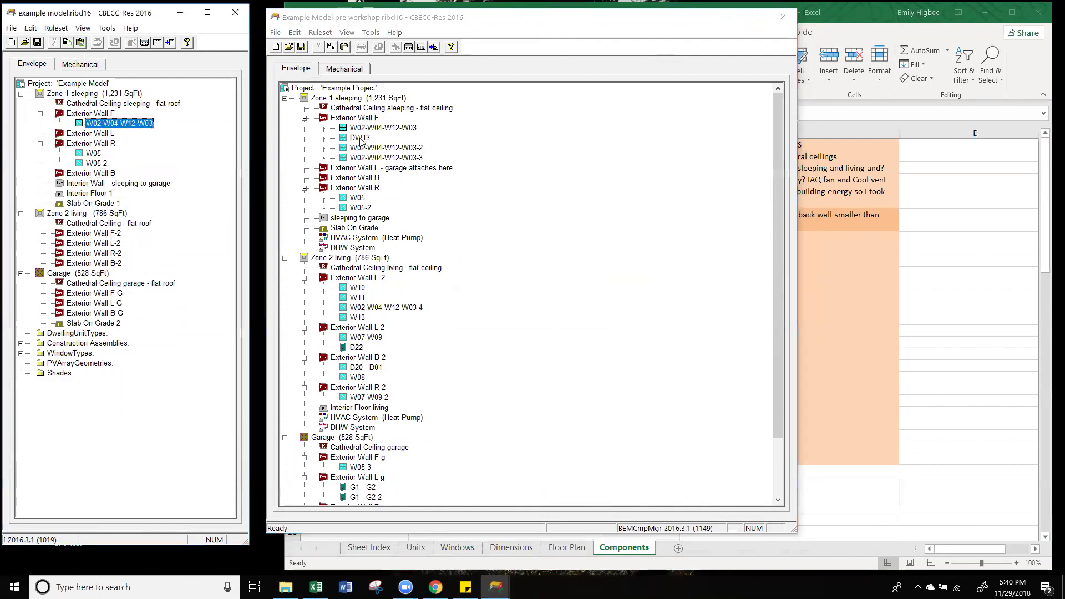
pyautogui.click(73, 114)
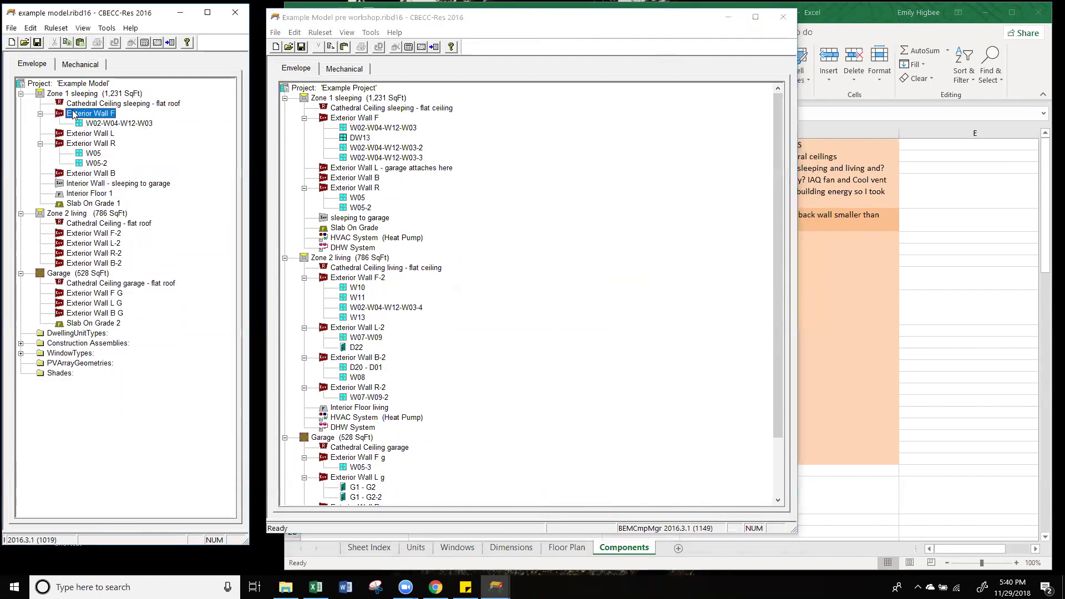
pyautogui.hotkey('ctrl', 'v')
# Step: Paste W02-W04-W12-W03-2 and W02-W04-W12-W03-3 under Exterior Wall F, then collapse the finished walls
pyautogui.click(370, 149)
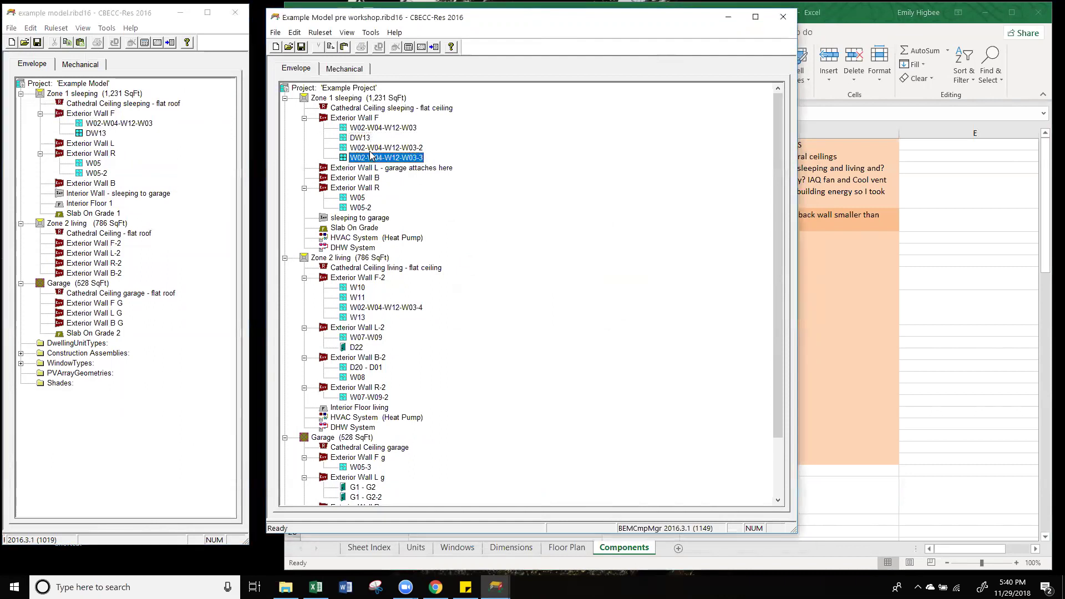
pyautogui.click(95, 111)
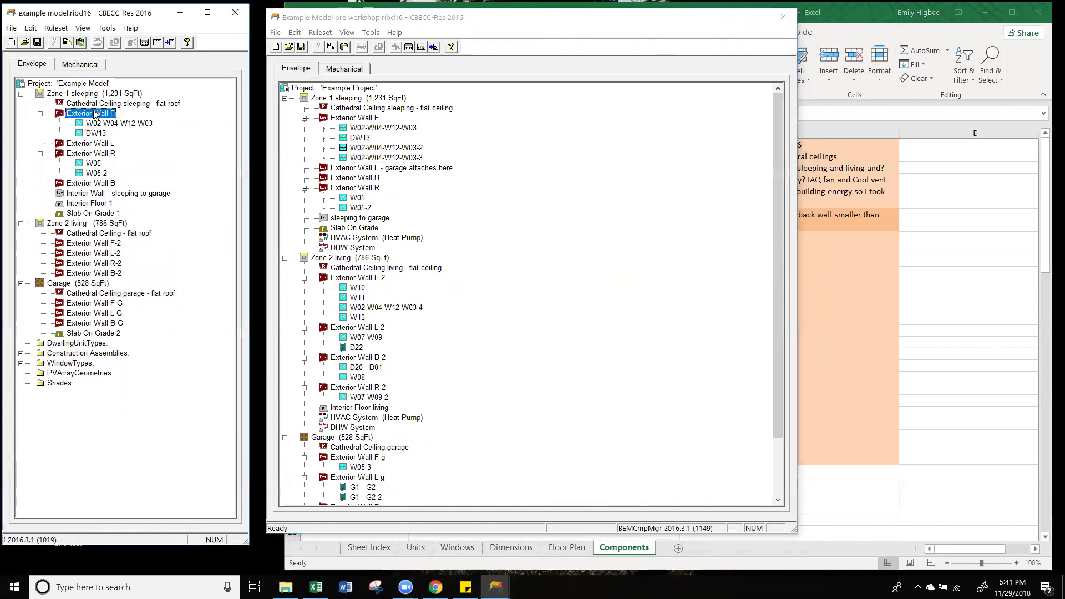
pyautogui.hotkey('ctrl', 'v')
pyautogui.click(405, 158)
pyautogui.hotkey('ctrl', 'c')
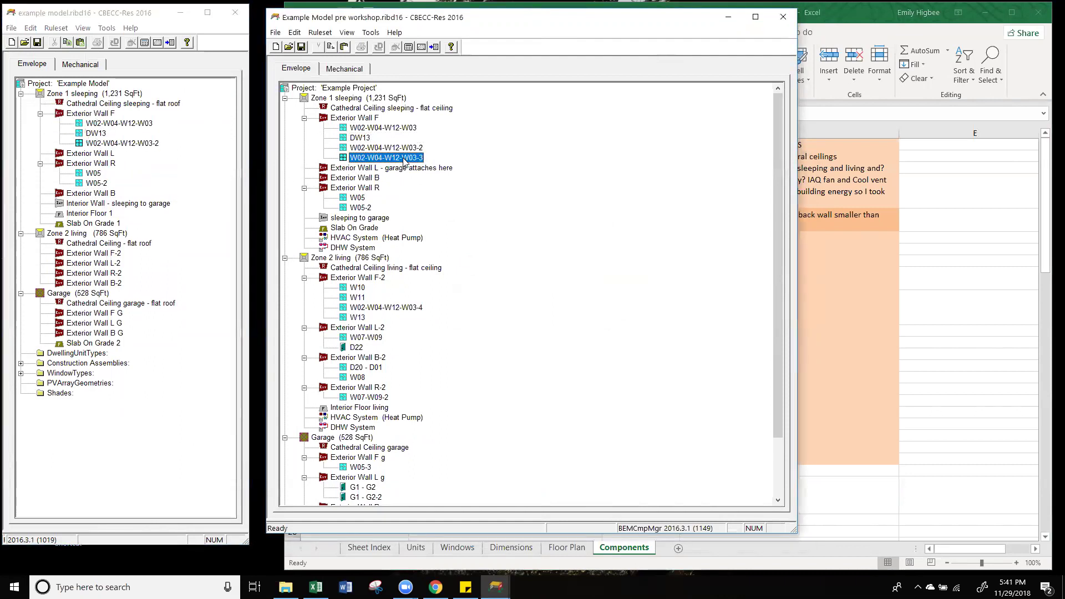
pyautogui.click(106, 114)
pyautogui.hotkey('ctrl', 'v')
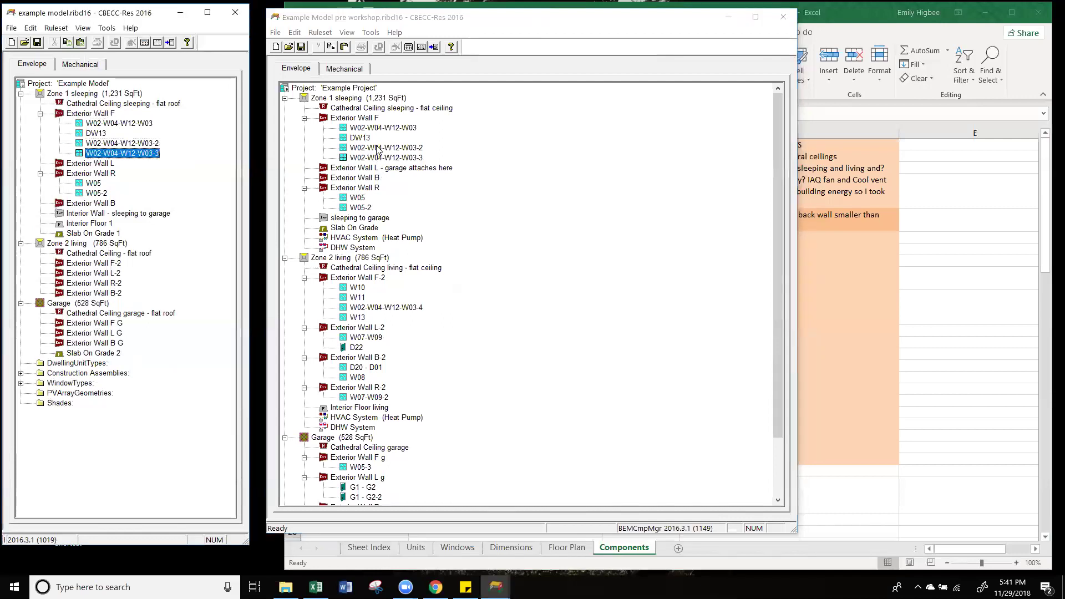
pyautogui.click(291, 126)
pyautogui.click(304, 118)
pyautogui.click(304, 148)
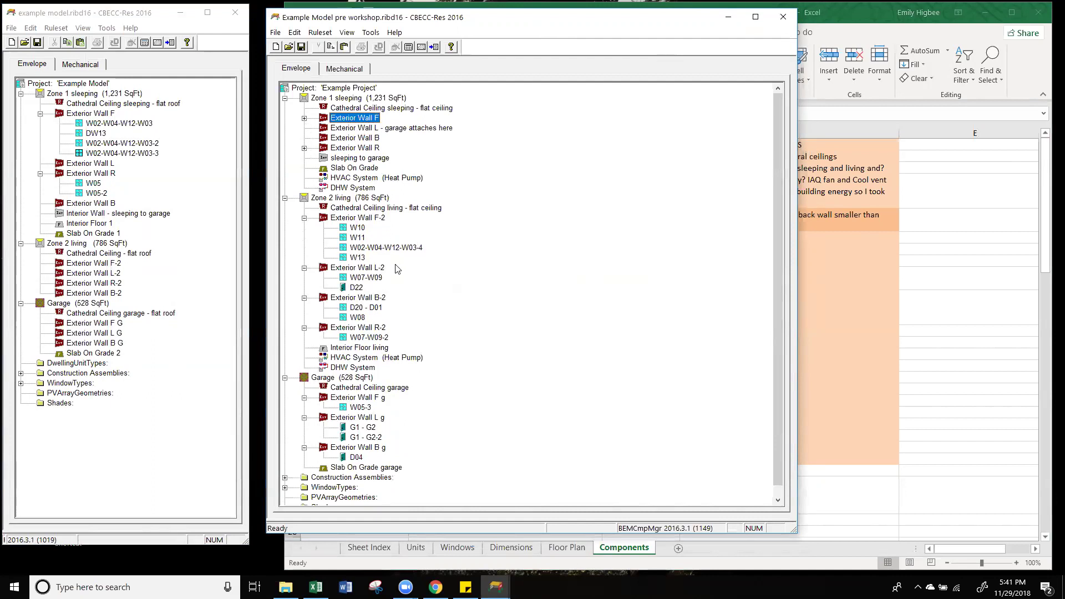
# Step: Copy window W10 from the pre-workshop model onto Exterior Wall F-2
pyautogui.click(95, 264)
pyautogui.click(358, 229)
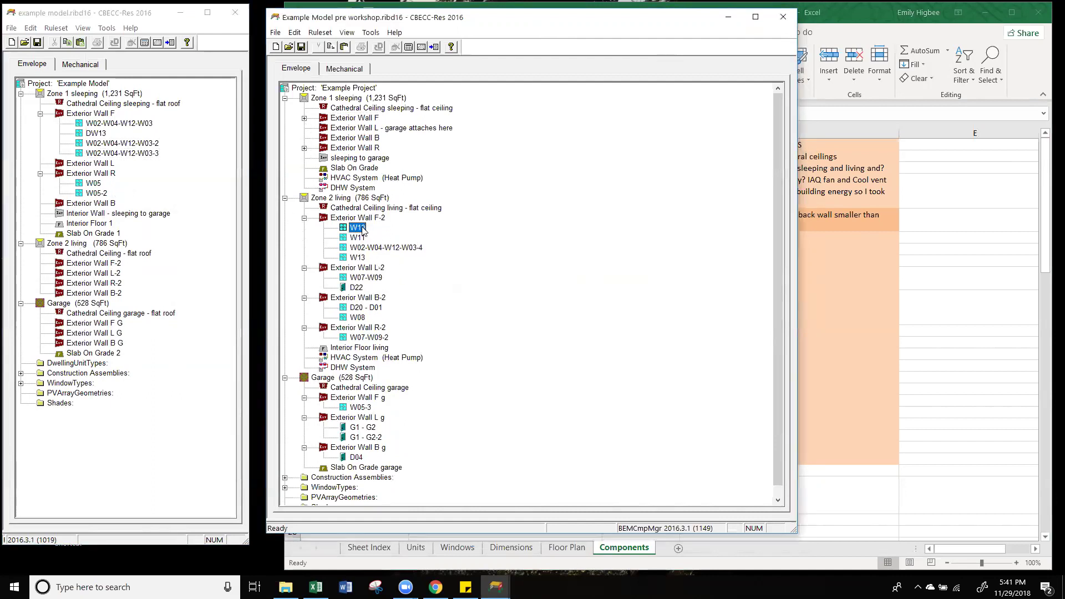
pyautogui.moveTo(363, 230); pyautogui.dragTo(102, 257)
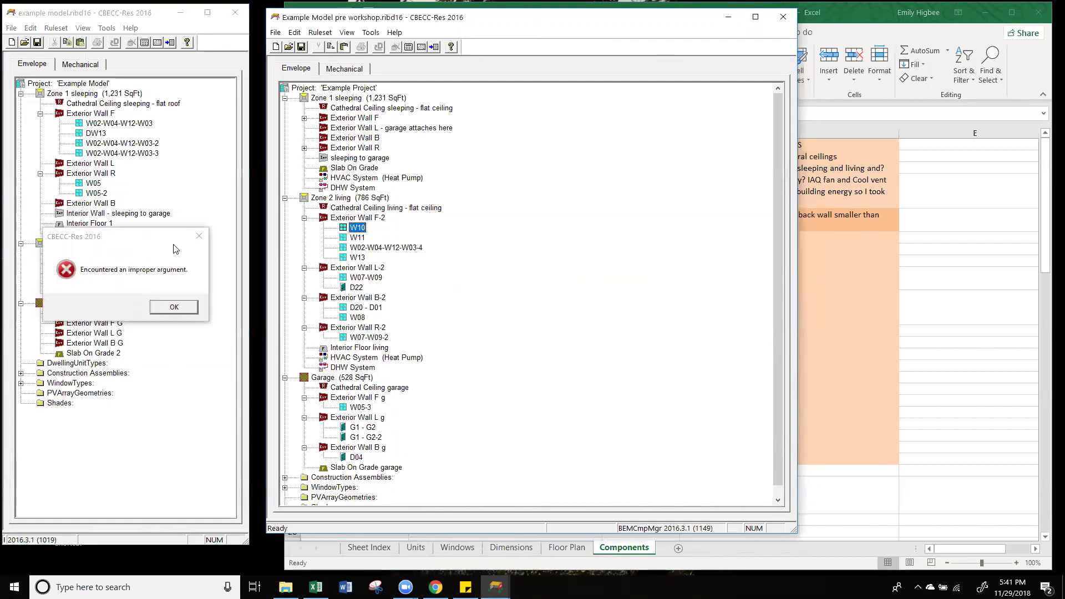
pyautogui.click(199, 236)
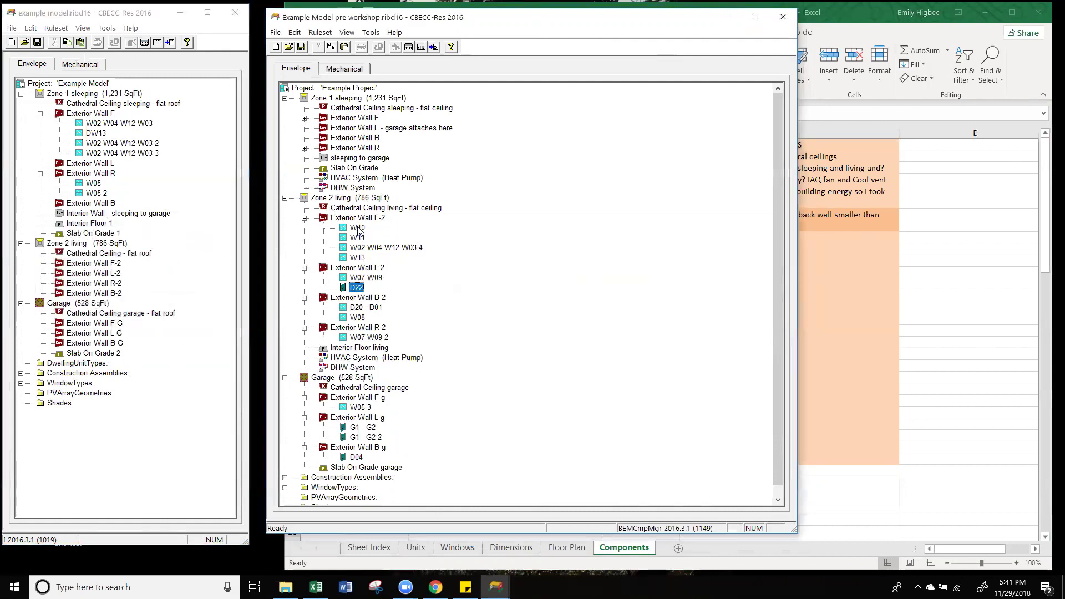
pyautogui.moveTo(101, 267); pyautogui.dragTo(102, 265)
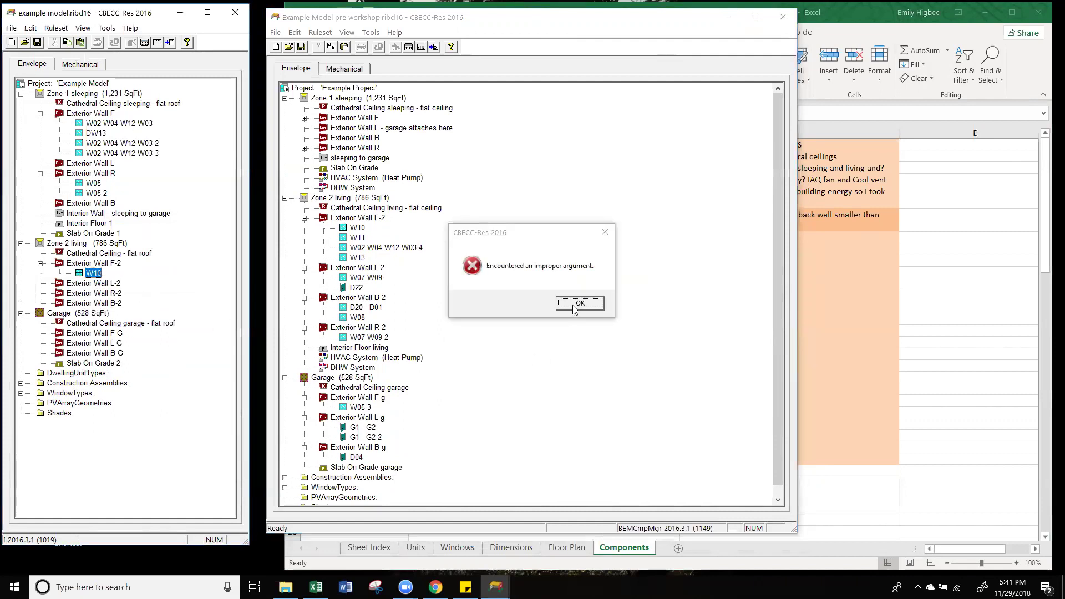
pyautogui.click(577, 304)
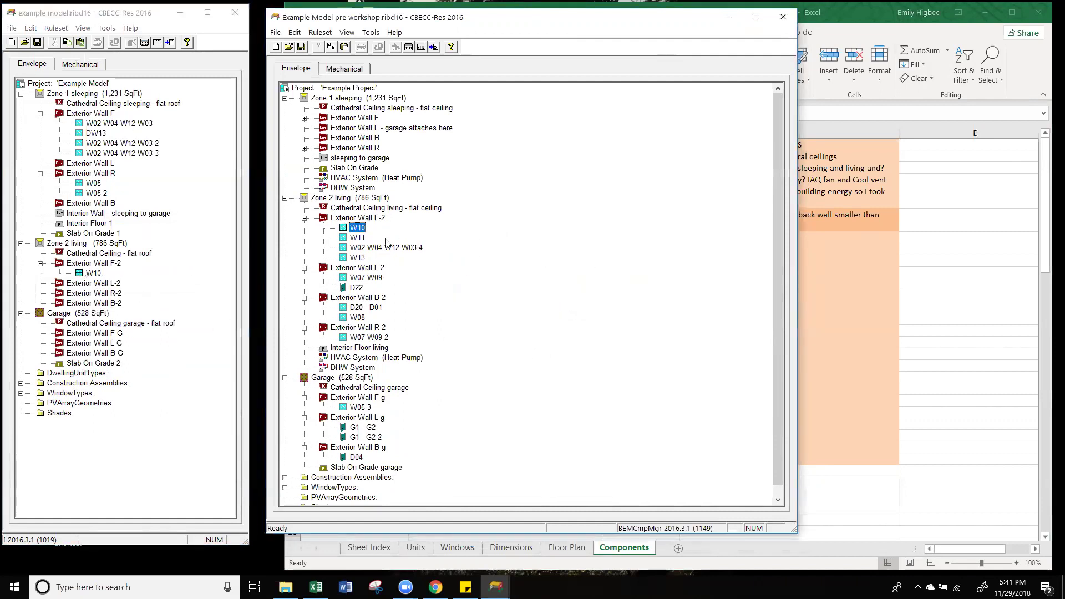
# Step: Add W11, W02-W04-W12-W03-4 and W13 under Exterior Wall F-2
pyautogui.click(359, 239)
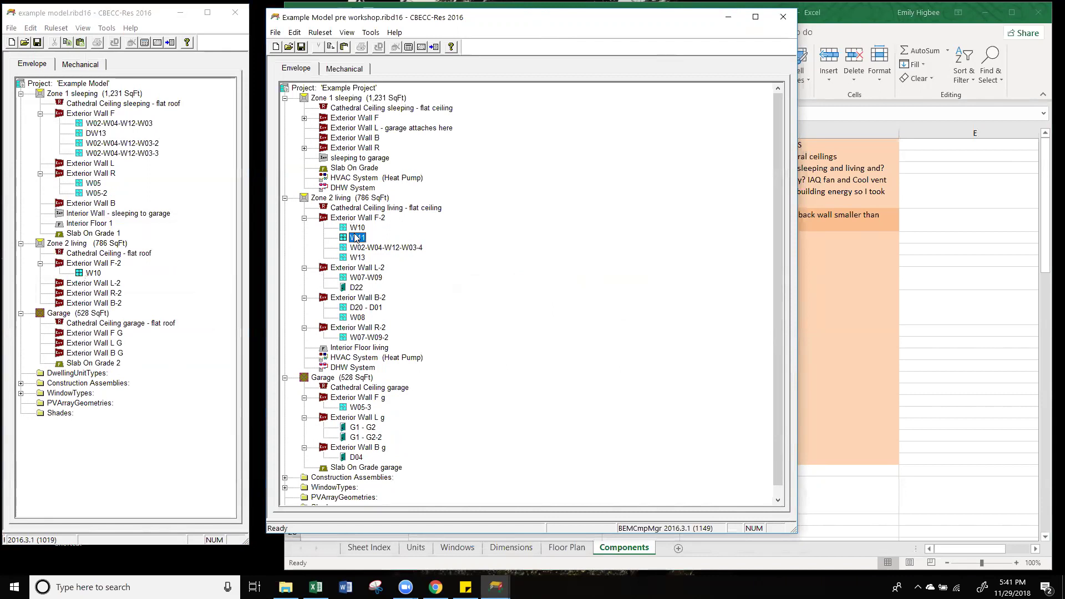
pyautogui.click(97, 265)
pyautogui.hotkey('ctrl', 'v')
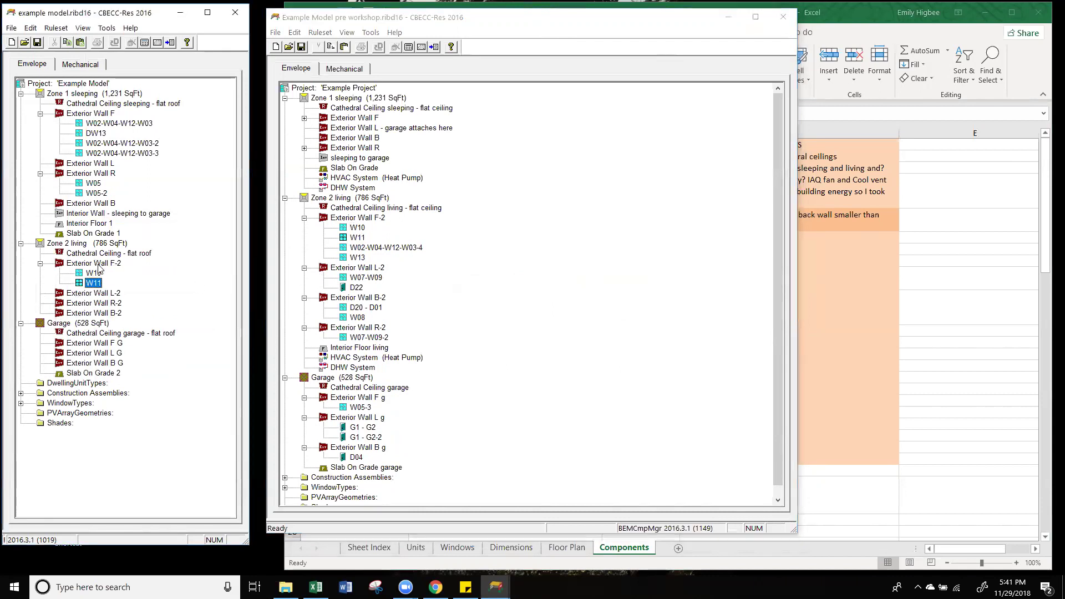
pyautogui.click(367, 249)
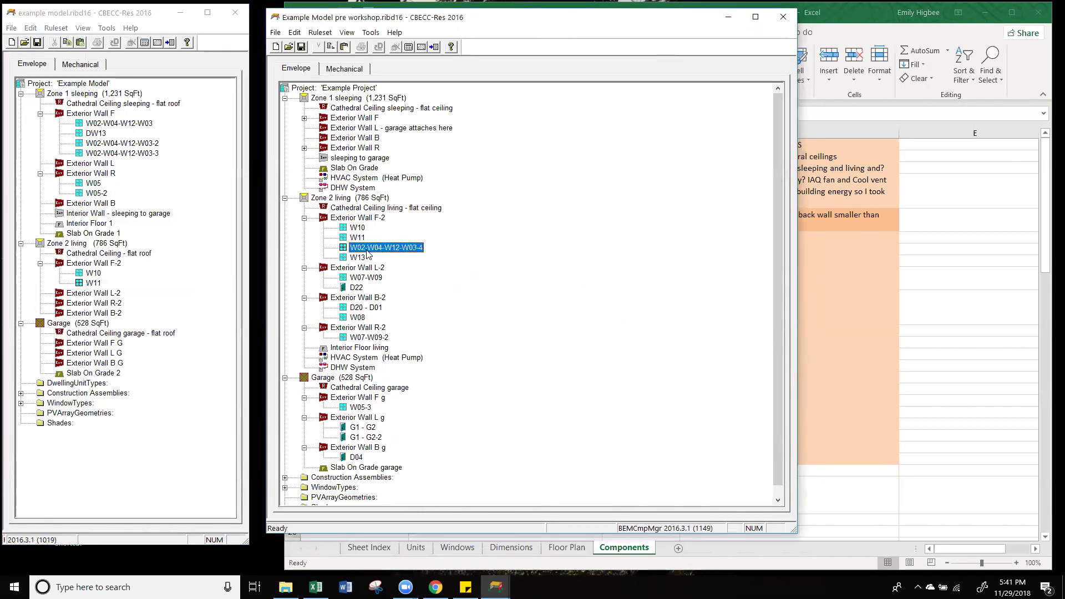
pyautogui.click(89, 263)
pyautogui.hotkey('ctrl', 'v')
pyautogui.click(360, 320)
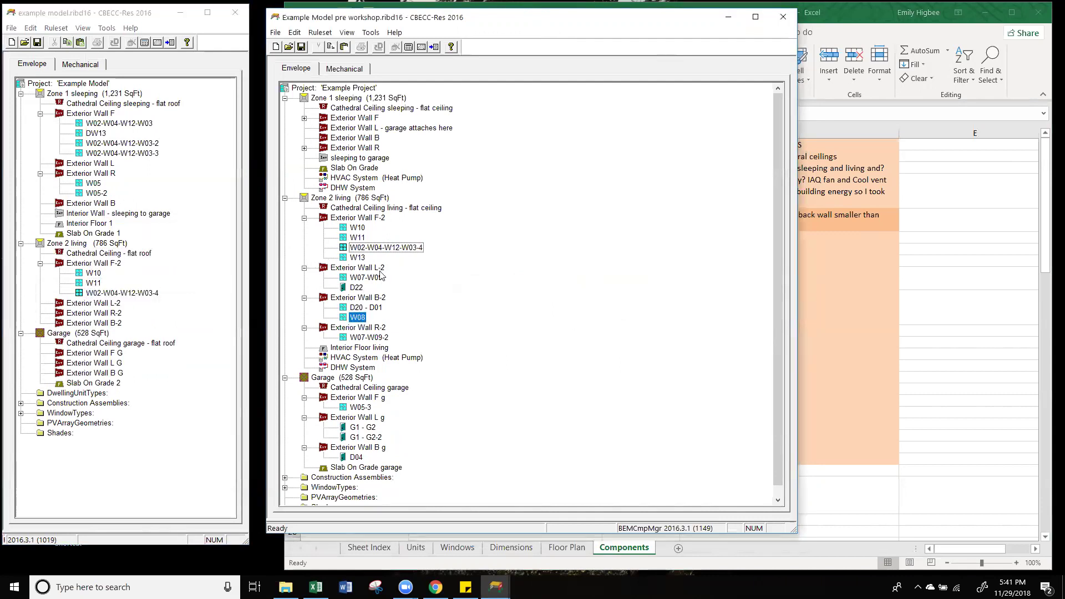
pyautogui.press('Left')
pyautogui.click(357, 258)
pyautogui.moveTo(356, 259); pyautogui.dragTo(93, 265)
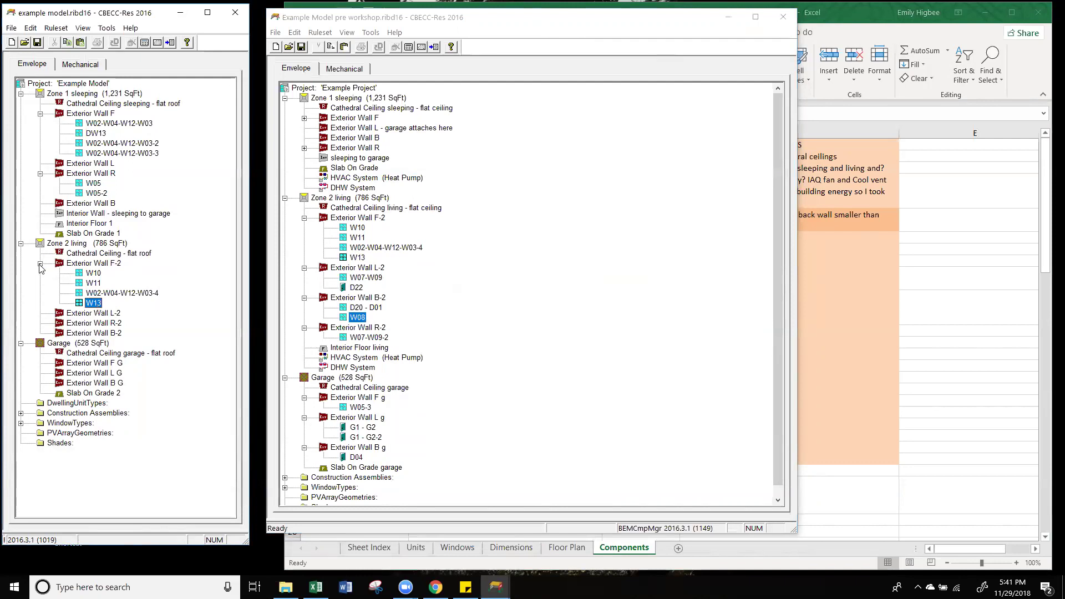
# Step: Copy W07-W09 under Exterior Wall L-2; adding door D22 the same way fails
pyautogui.click(304, 218)
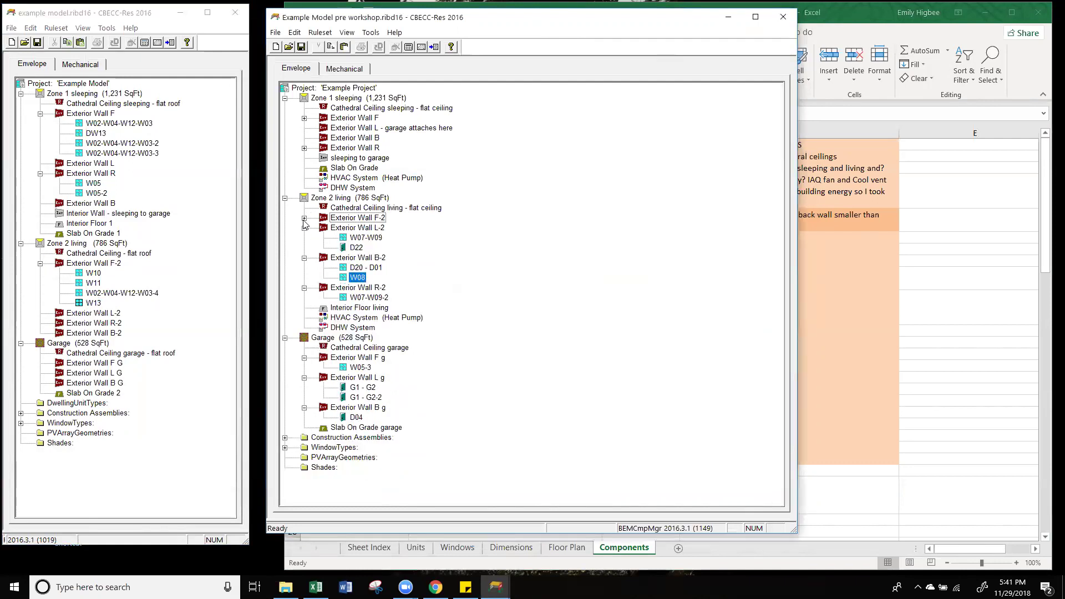
pyautogui.click(40, 263)
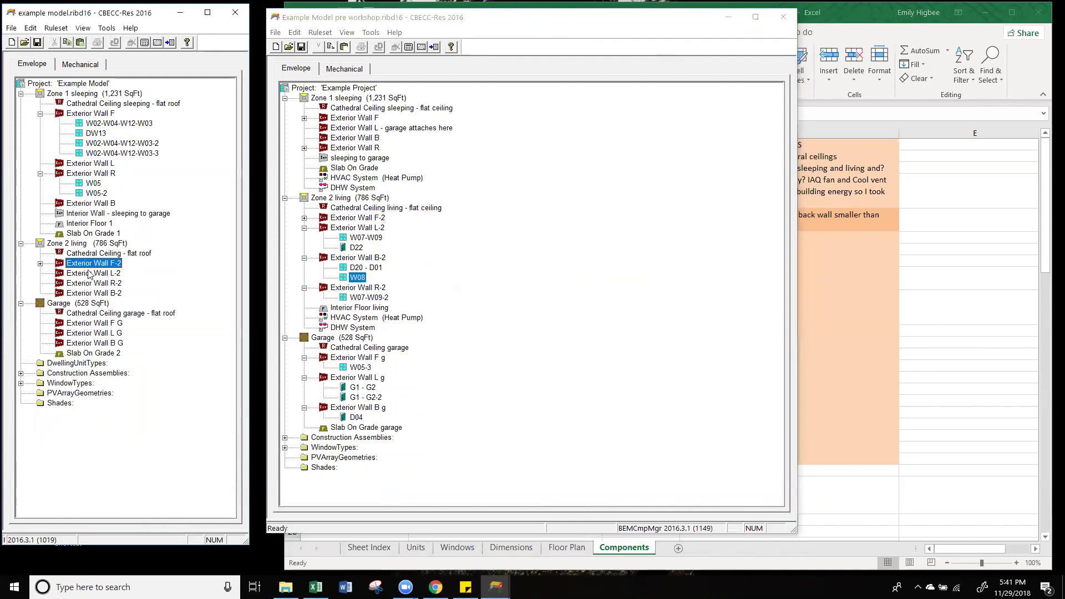
pyautogui.click(360, 238)
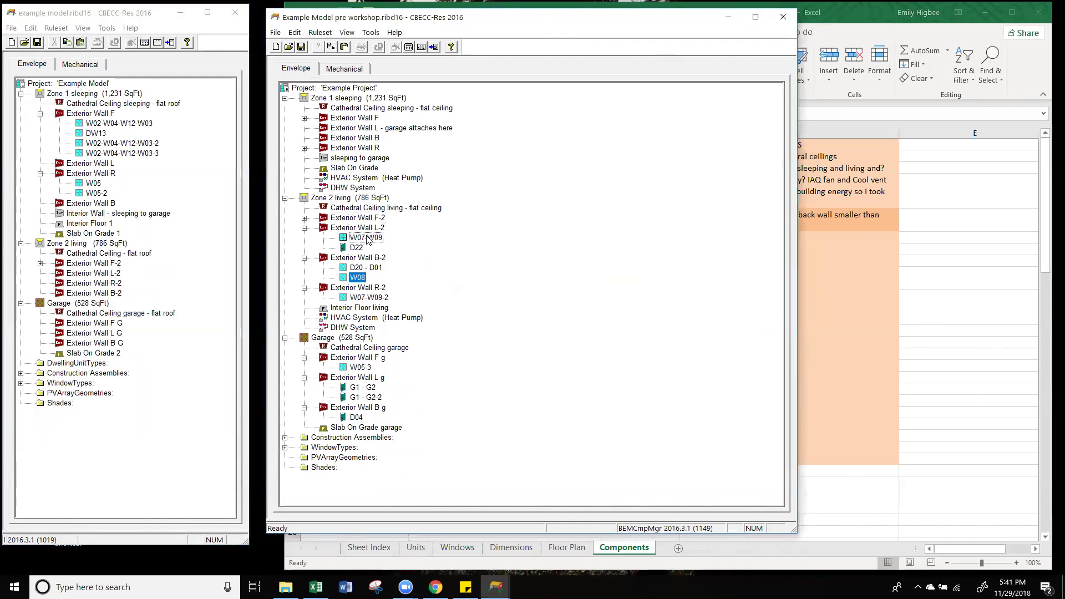
pyautogui.moveTo(98, 277); pyautogui.dragTo(97, 278)
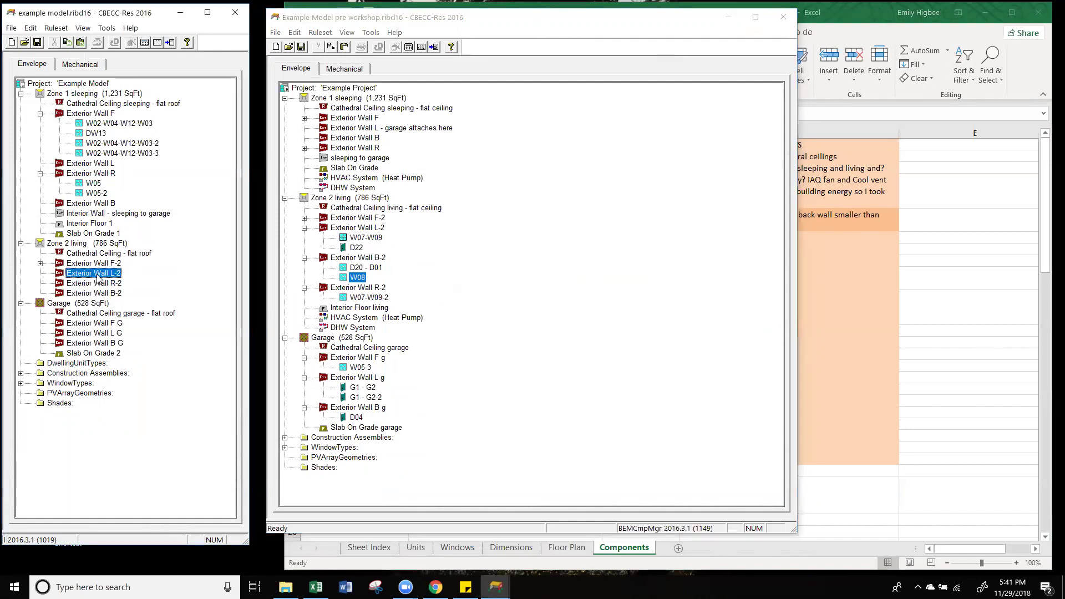
pyautogui.click(353, 249)
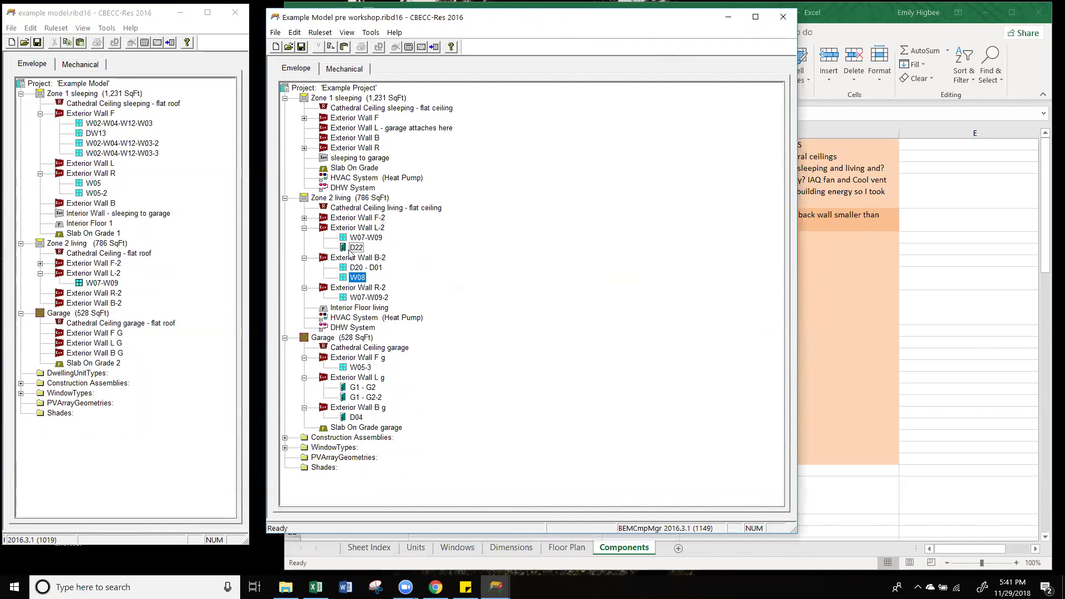
pyautogui.click(109, 273)
pyautogui.click(37, 45)
# Step: Check Exterior Wall L-2's contents and glance at the construction assemblies and window types
pyautogui.click(104, 280)
pyautogui.click(103, 274)
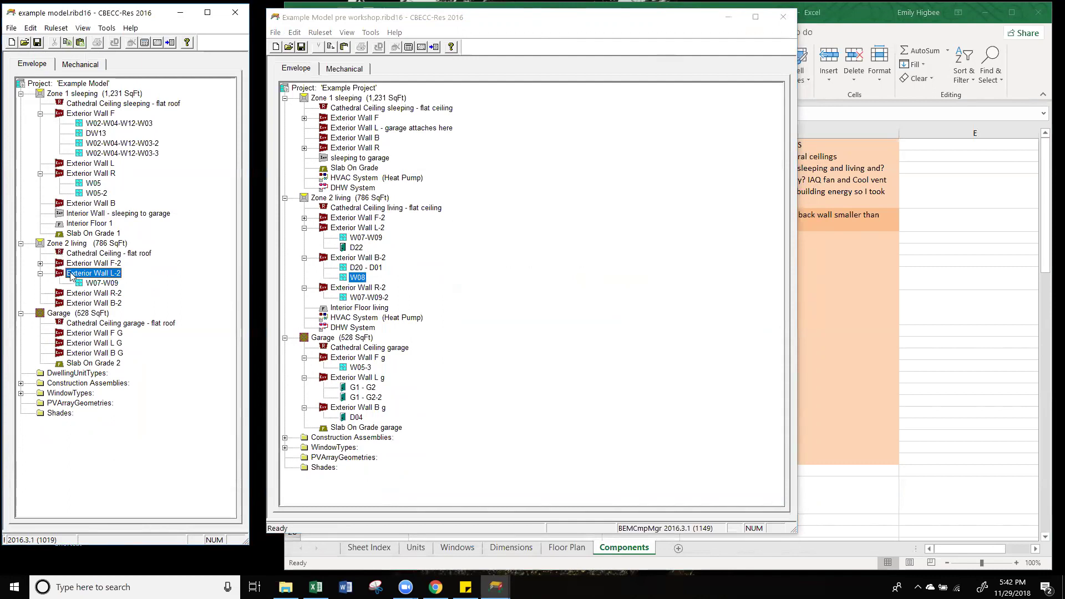
pyautogui.click(91, 284)
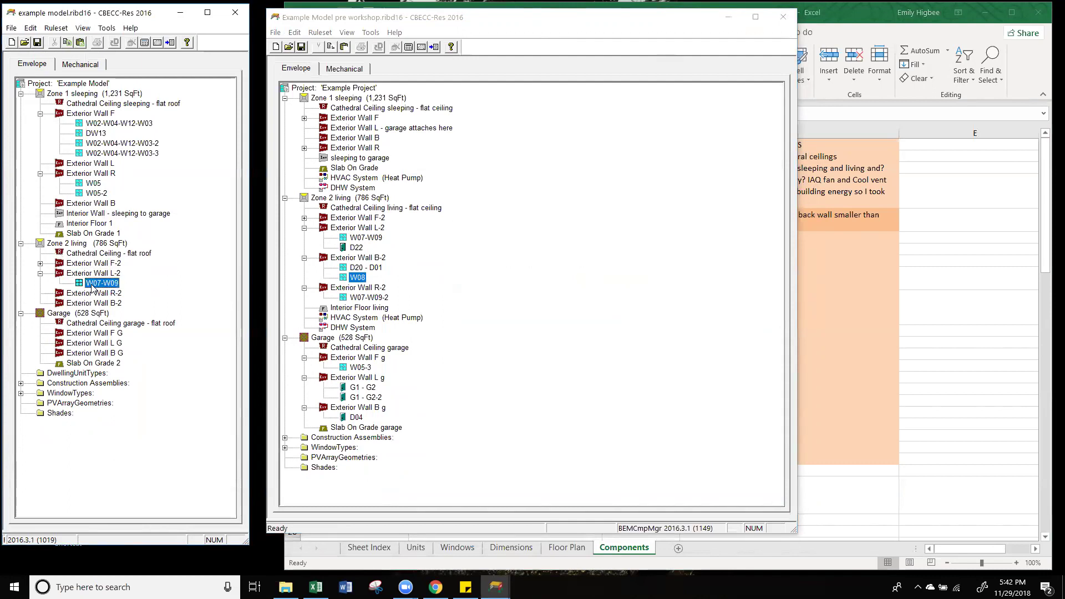
pyautogui.click(20, 383)
pyautogui.click(20, 383)
pyautogui.click(21, 393)
pyautogui.click(21, 393)
pyautogui.click(106, 293)
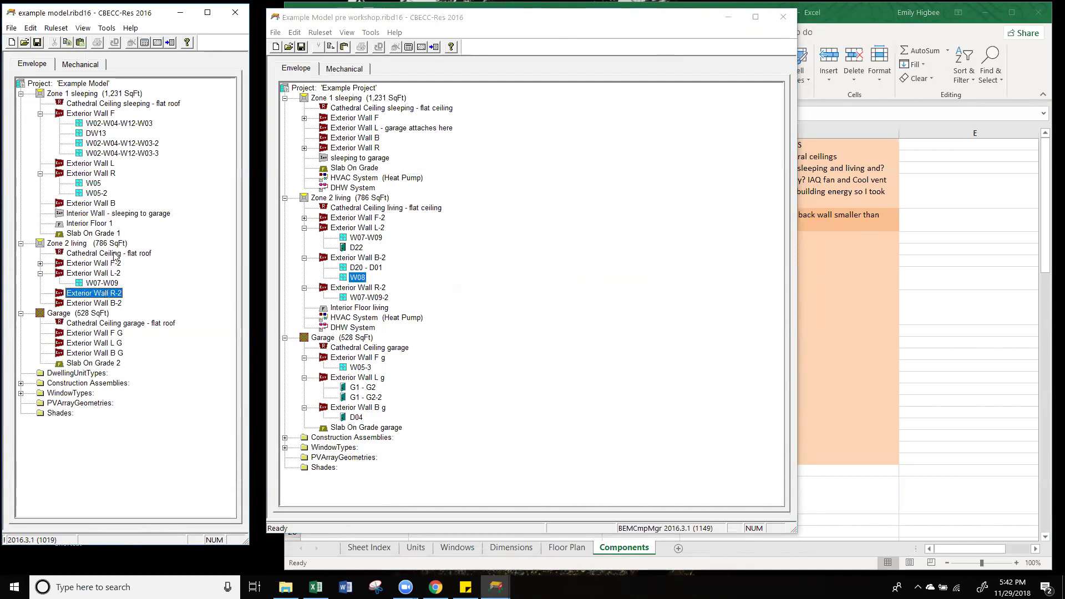
# Step: Review window W05's data in the example model
pyautogui.doubleClick(98, 184)
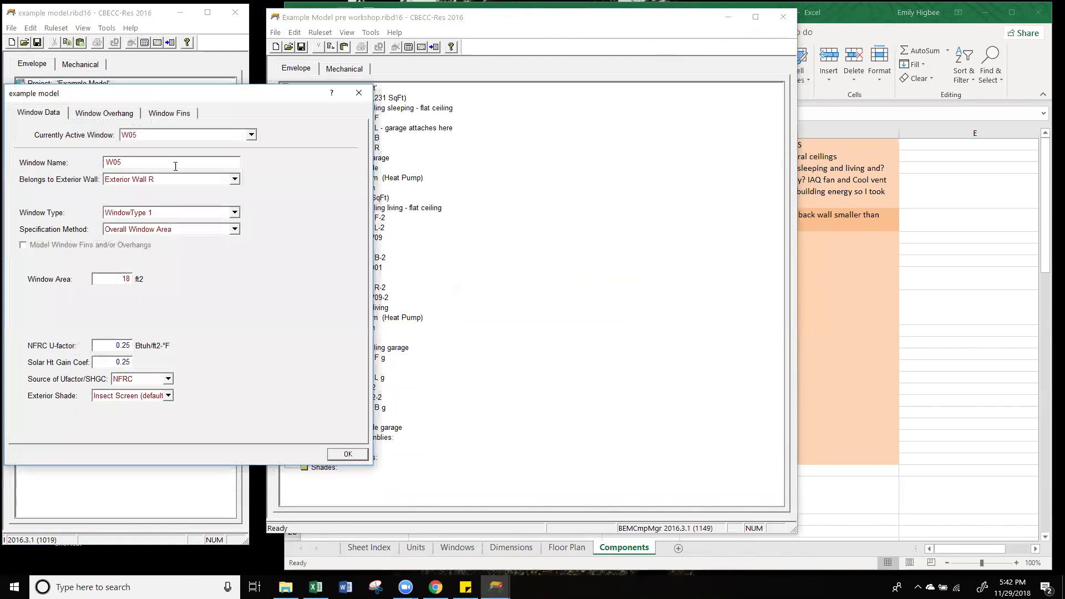
pyautogui.click(359, 93)
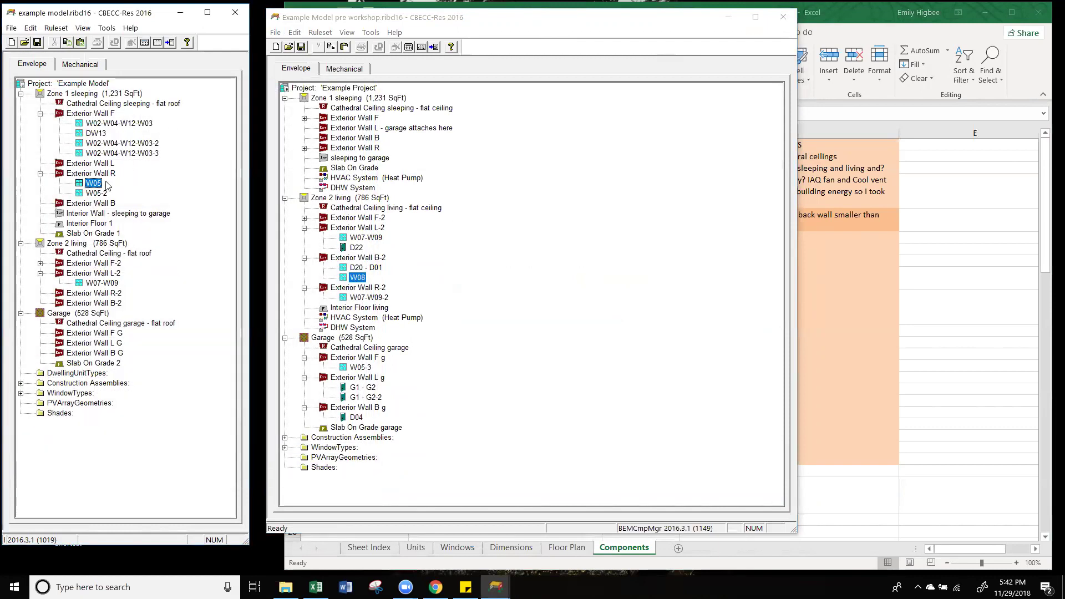
pyautogui.doubleClick(94, 185)
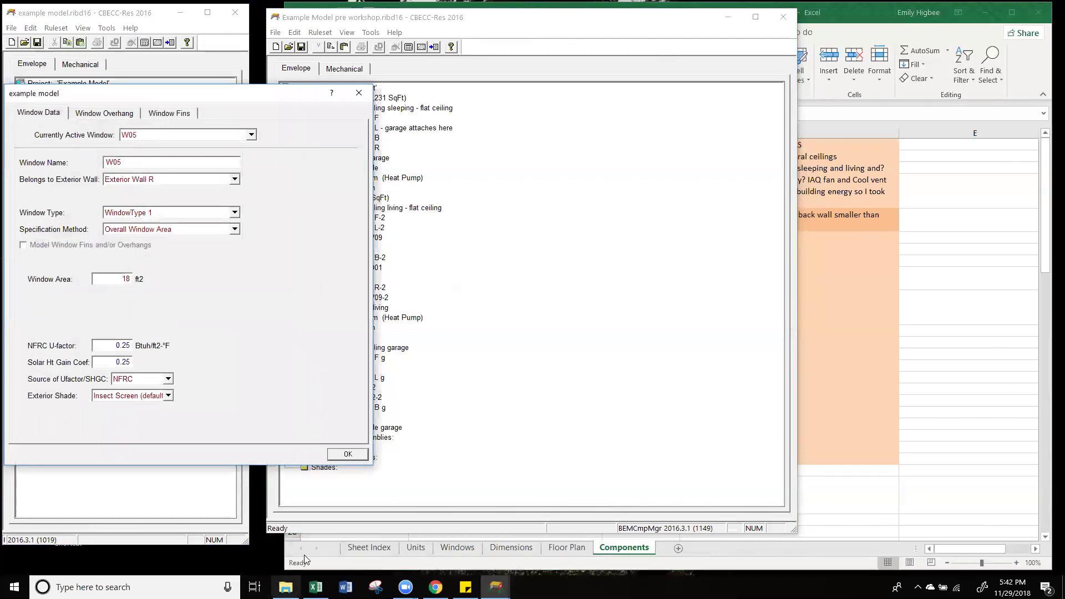
pyautogui.click(349, 456)
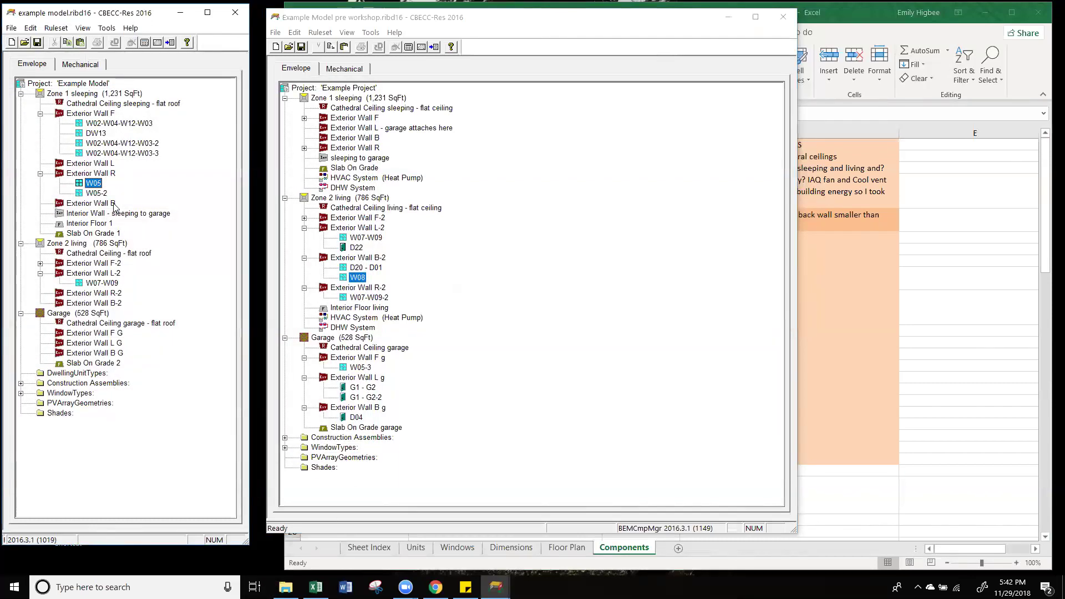
# Step: Browse Exterior Walls L-2 and F-2 and window W07-W09, then bring Excel forward
pyautogui.click(88, 273)
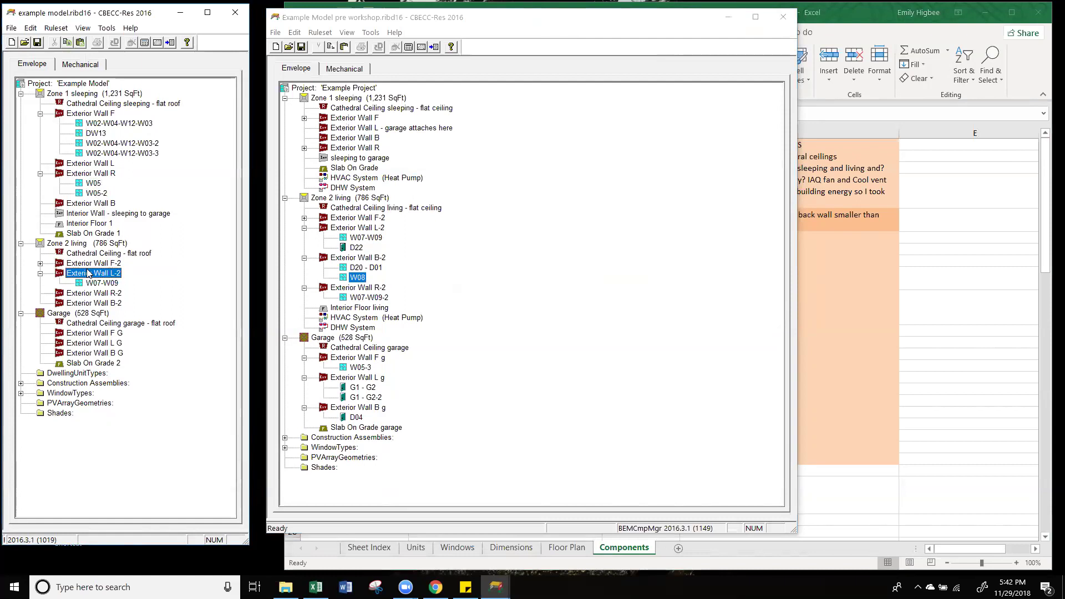
pyautogui.rightClick(92, 264)
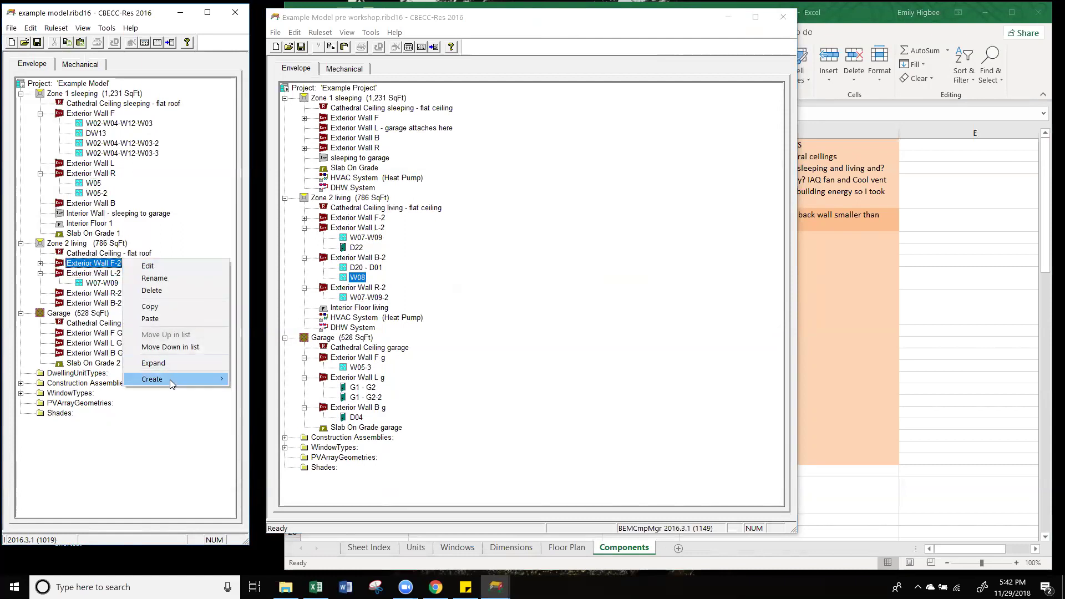
pyautogui.moveTo(170, 381)
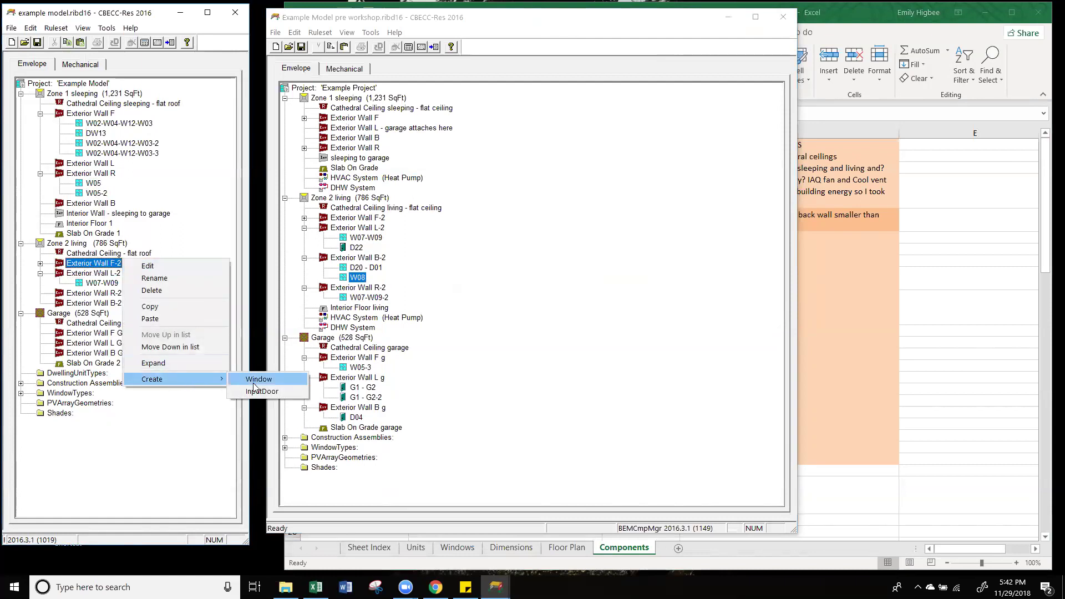
pyautogui.click(146, 226)
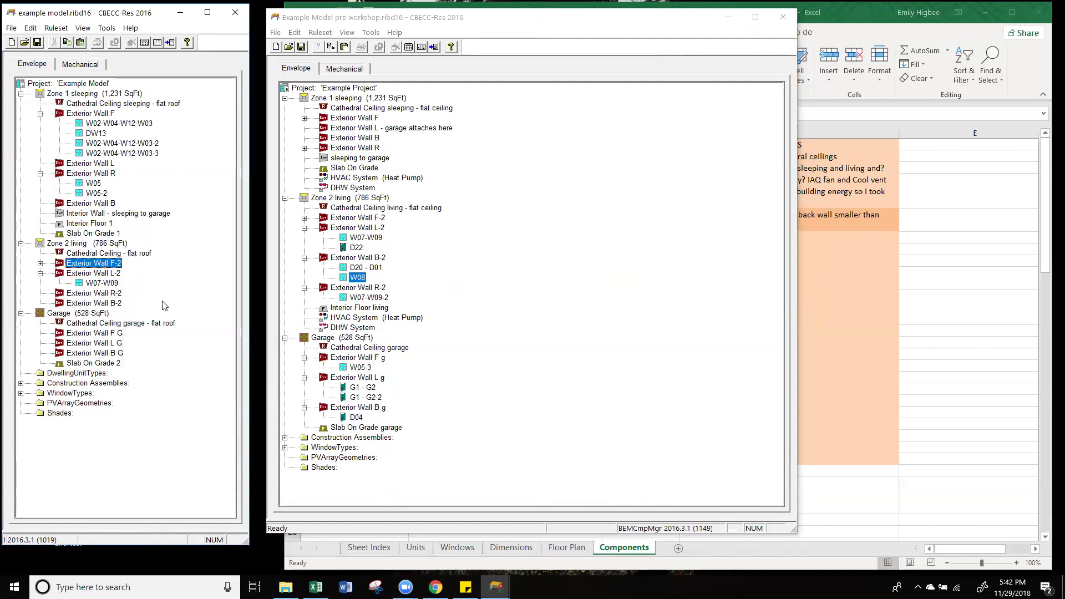
pyautogui.click(117, 283)
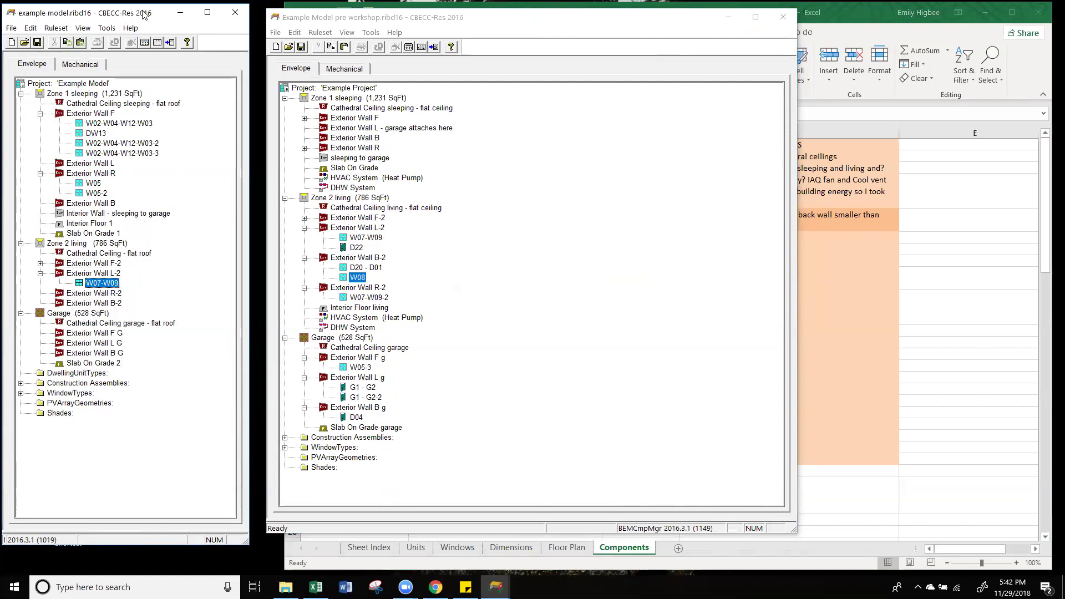
pyautogui.moveTo(143, 13); pyautogui.dragTo(150, 16)
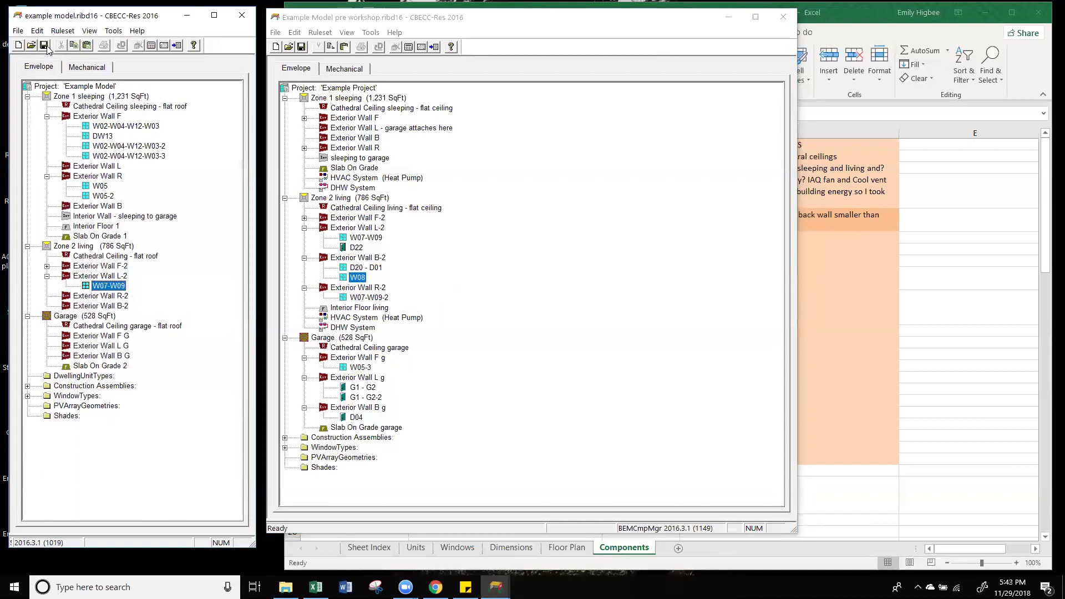
pyautogui.click(19, 30)
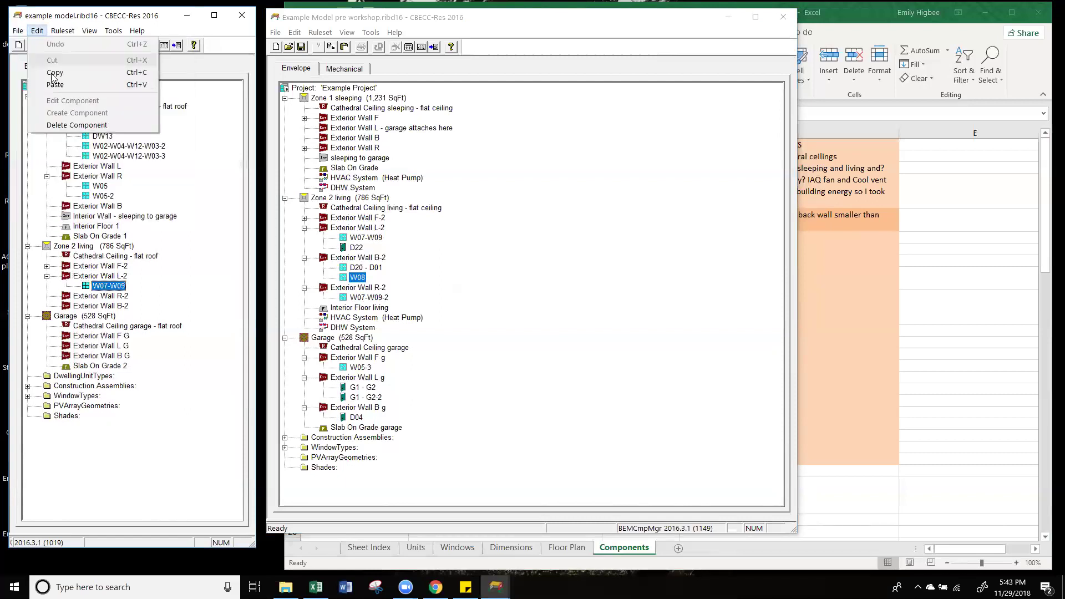
pyautogui.click(35, 68)
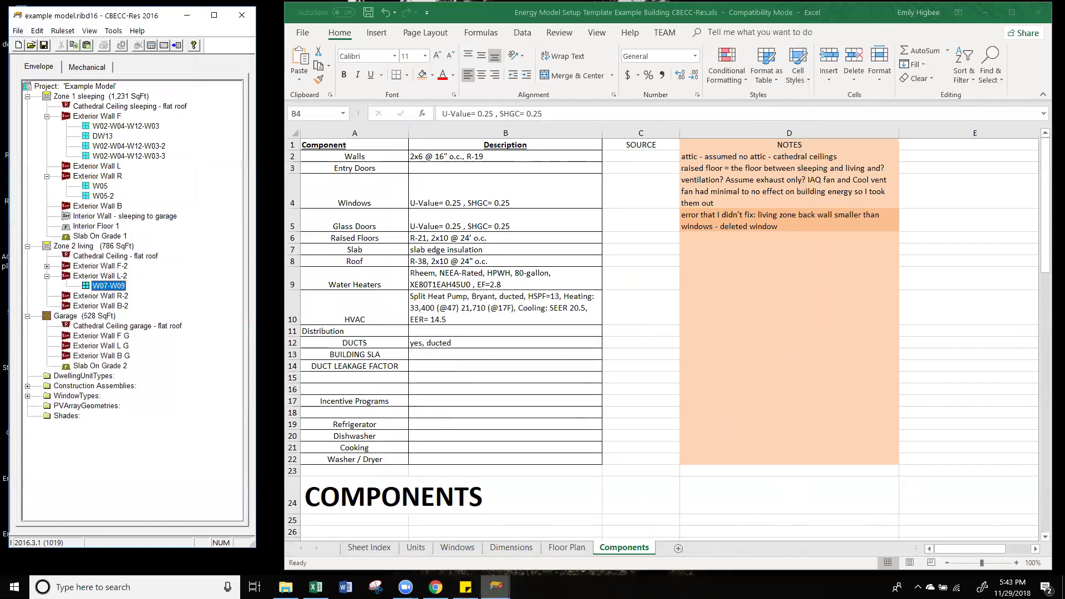
# Step: Bring the Example Model pre workshop window back in front of Excel
pyautogui.moveTo(495, 587)
pyautogui.click(445, 550)
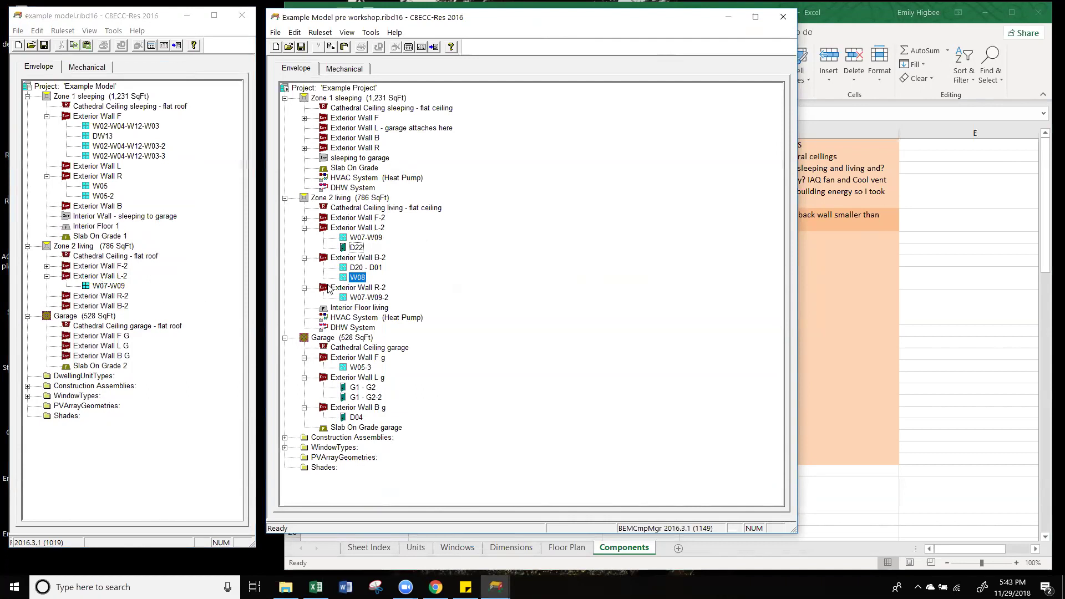
pyautogui.click(95, 277)
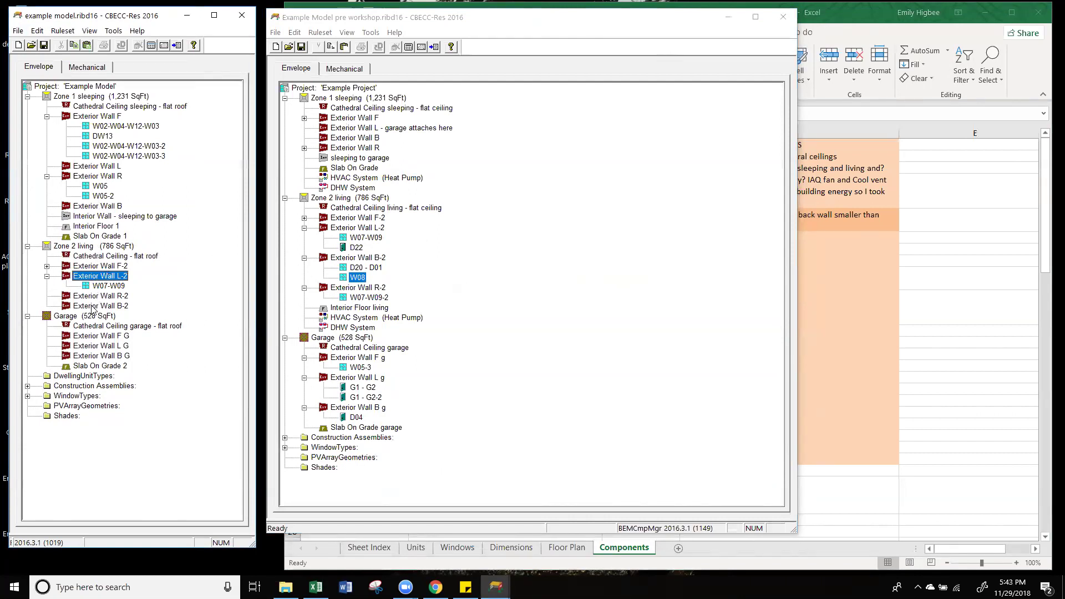
pyautogui.click(108, 257)
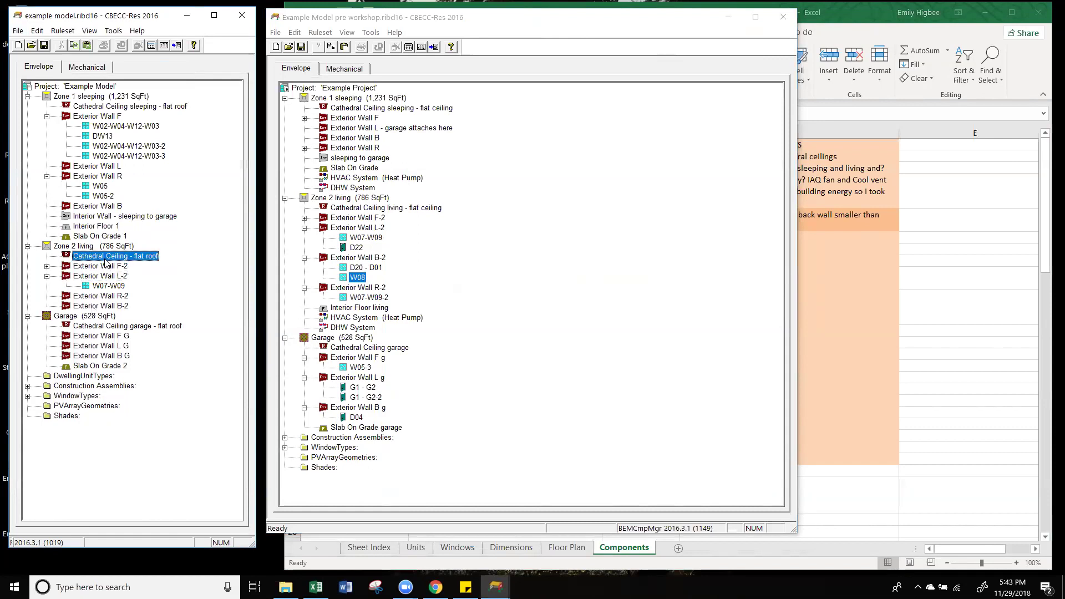
pyautogui.click(98, 287)
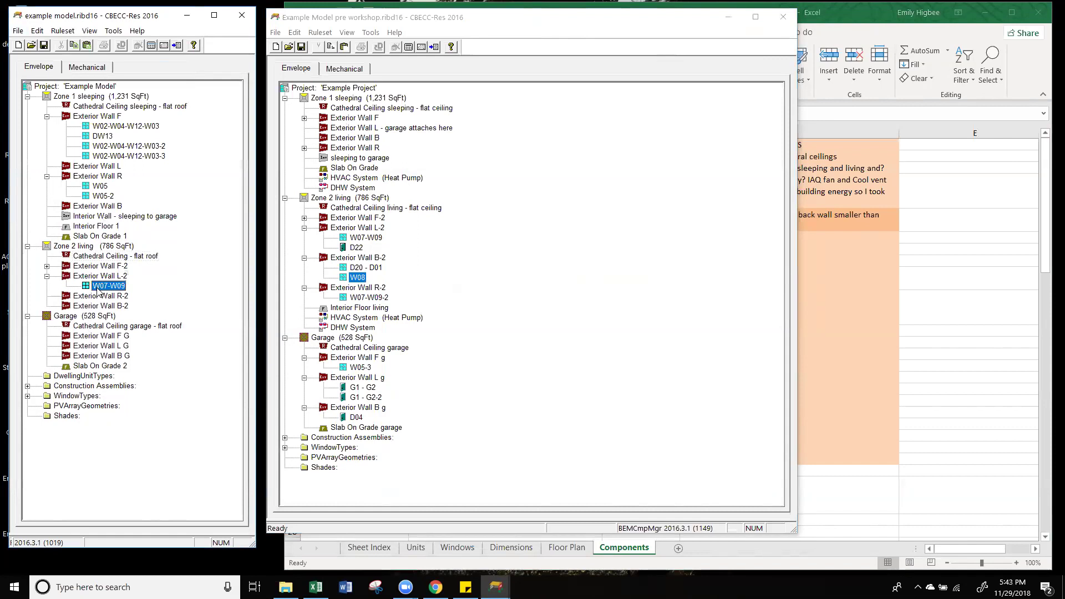
pyautogui.click(96, 315)
pyautogui.click(101, 335)
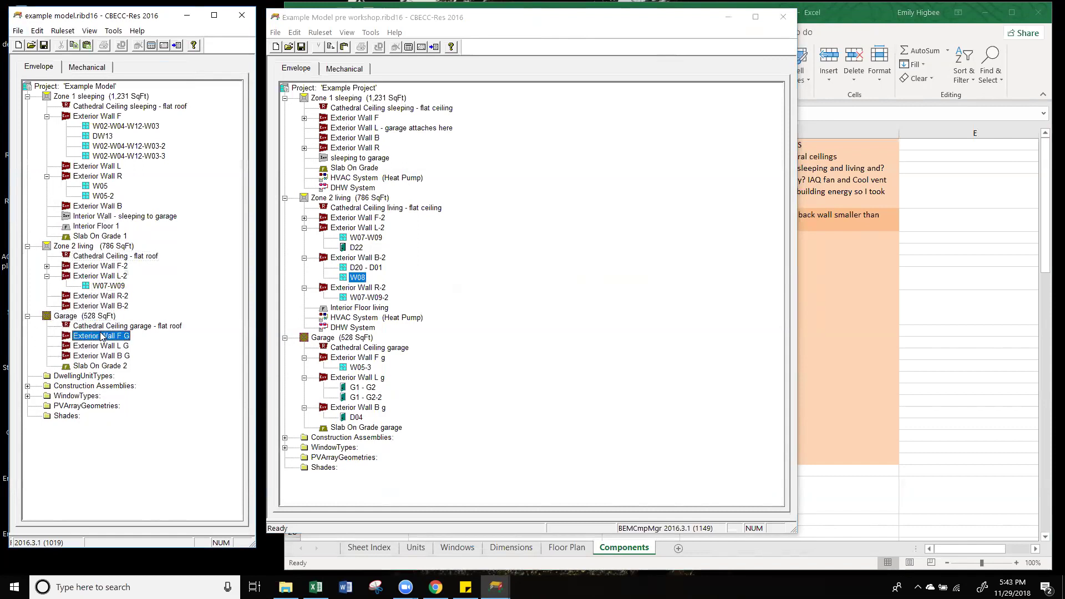
pyautogui.click(101, 296)
pyautogui.click(101, 287)
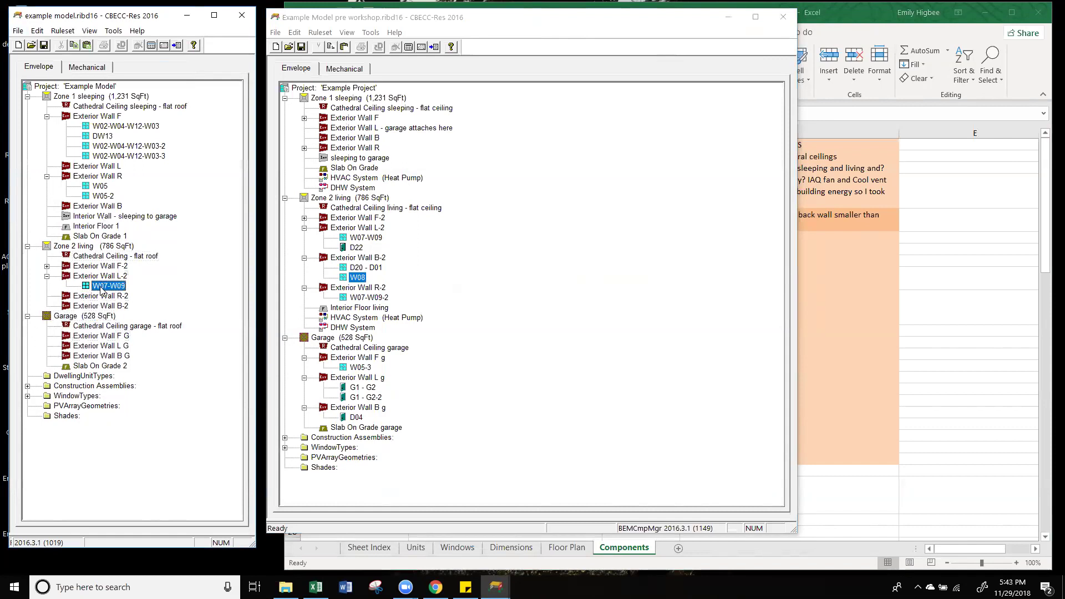
pyautogui.click(116, 328)
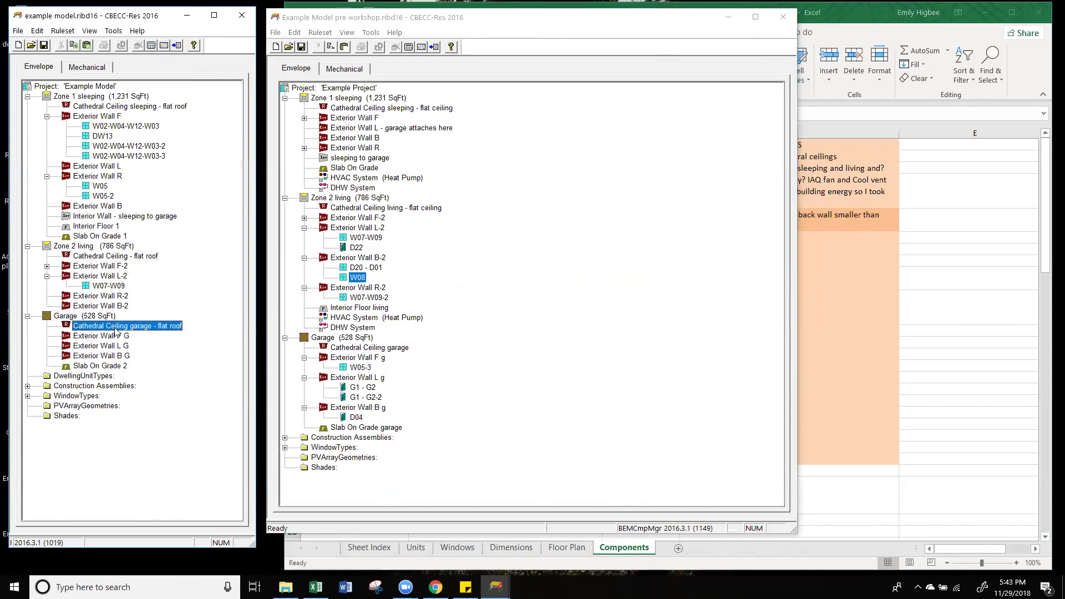
pyautogui.click(104, 277)
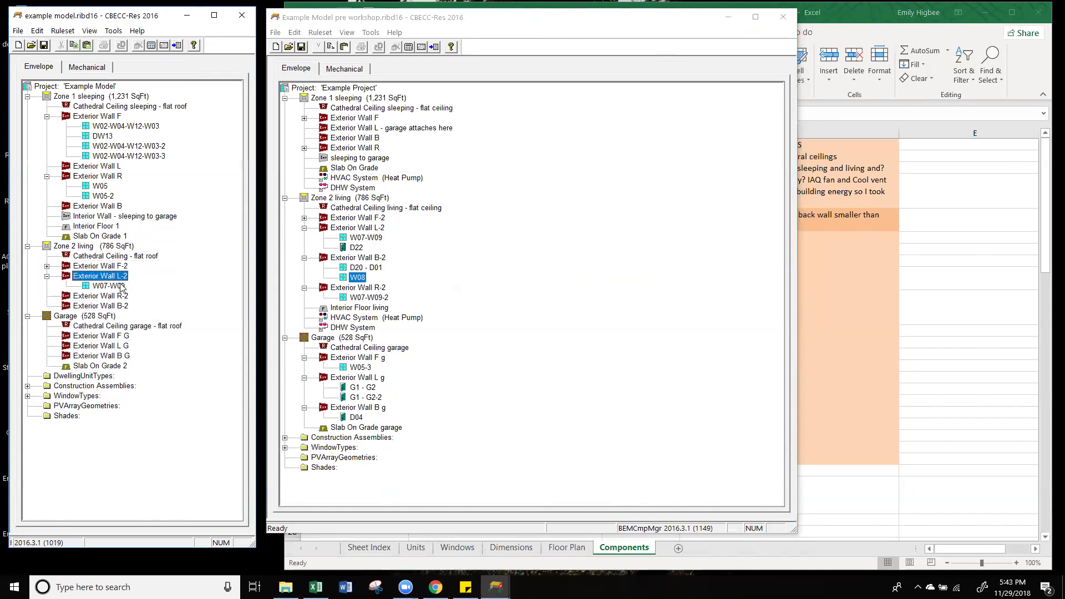
pyautogui.click(368, 260)
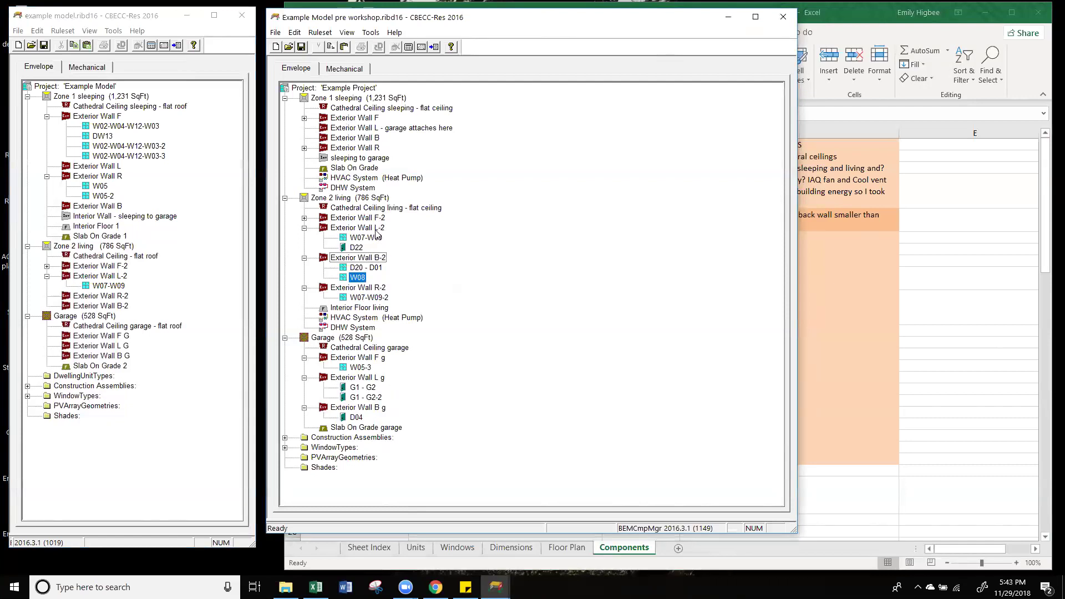
# Step: Create a new door named Door on Exterior Wall L-2
pyautogui.rightClick(128, 274)
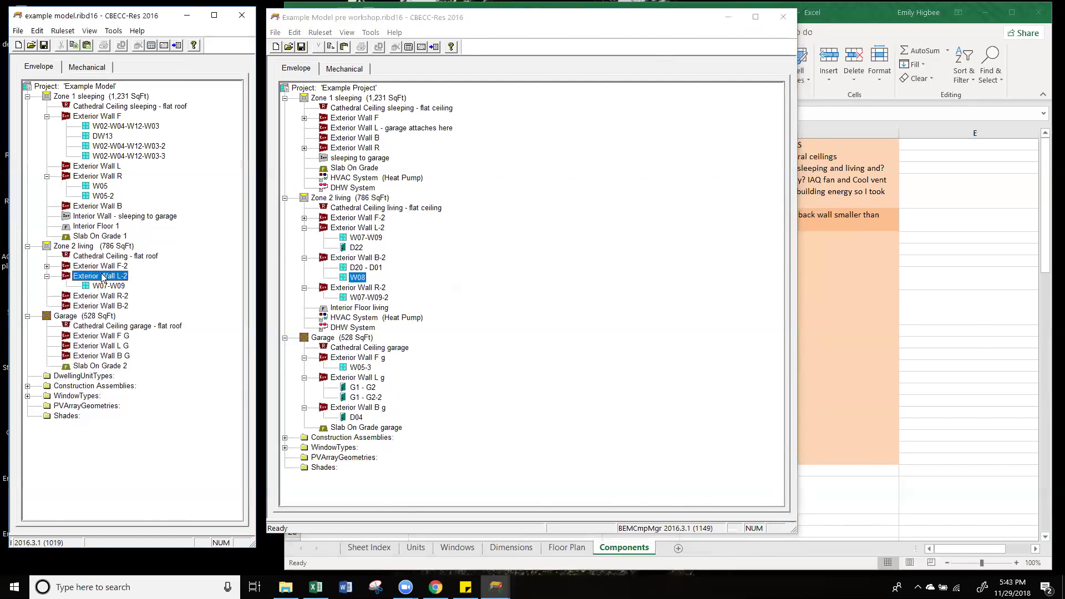
pyautogui.moveTo(184, 393)
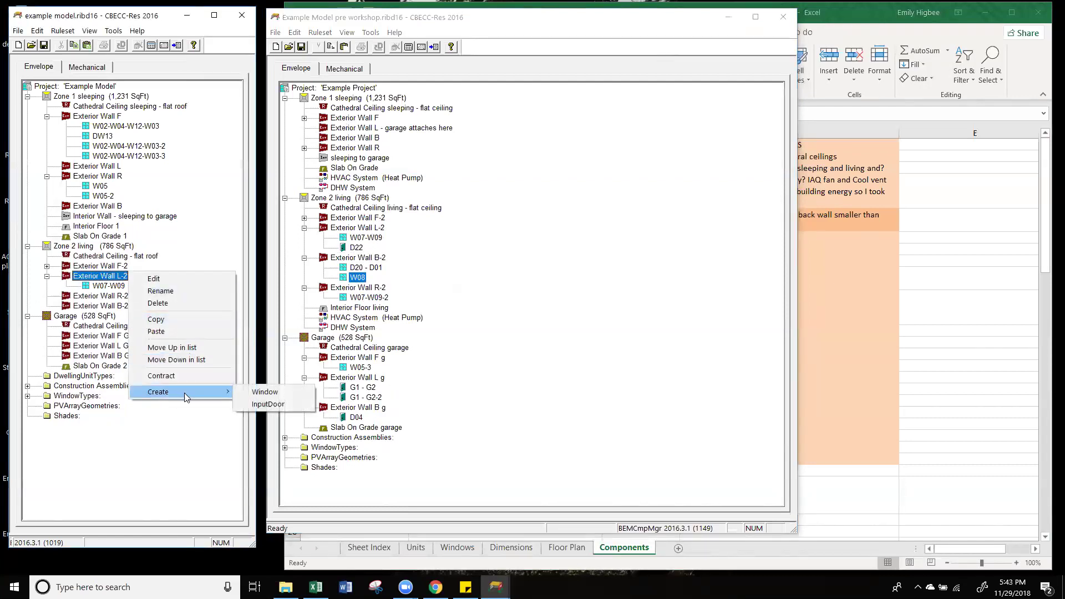
pyautogui.click(292, 405)
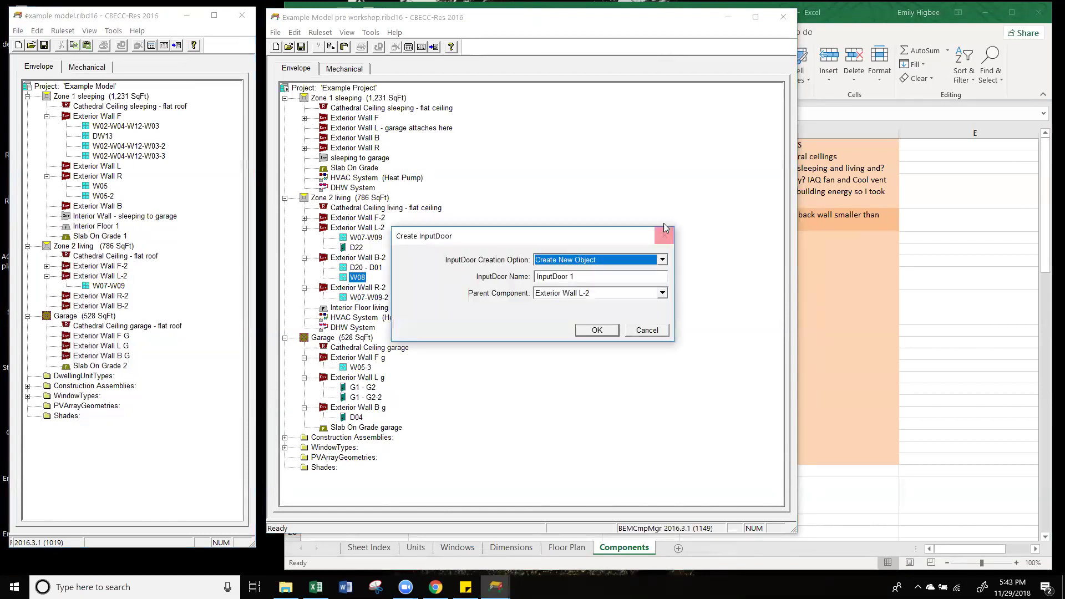
pyautogui.moveTo(586, 241); pyautogui.dragTo(334, 195)
pyautogui.press('Tab')
pyautogui.write('Door')
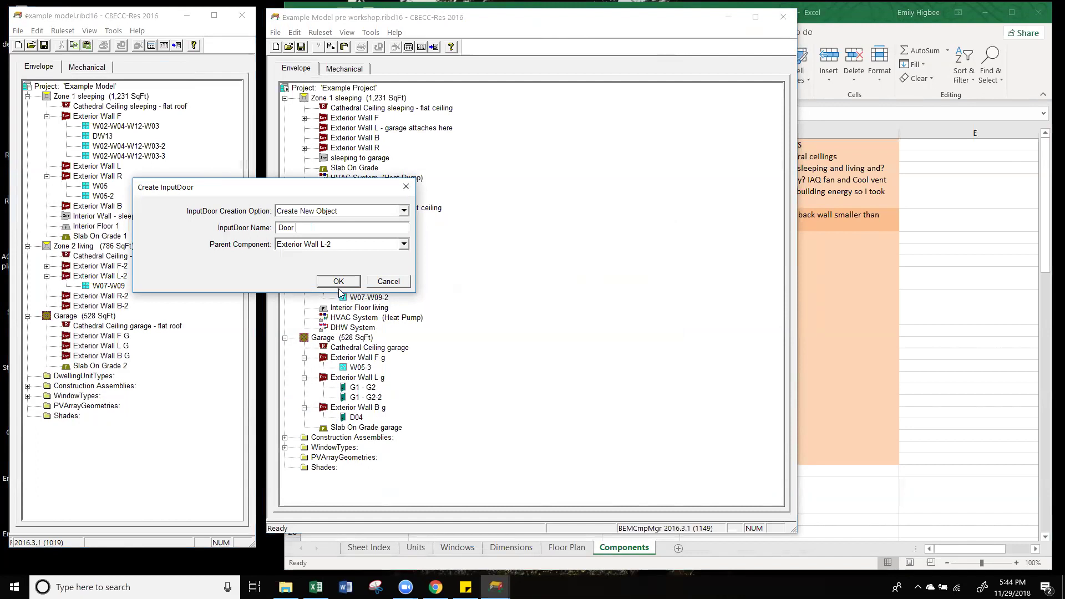
pyautogui.click(338, 282)
pyautogui.moveTo(567, 262); pyautogui.dragTo(214, 214)
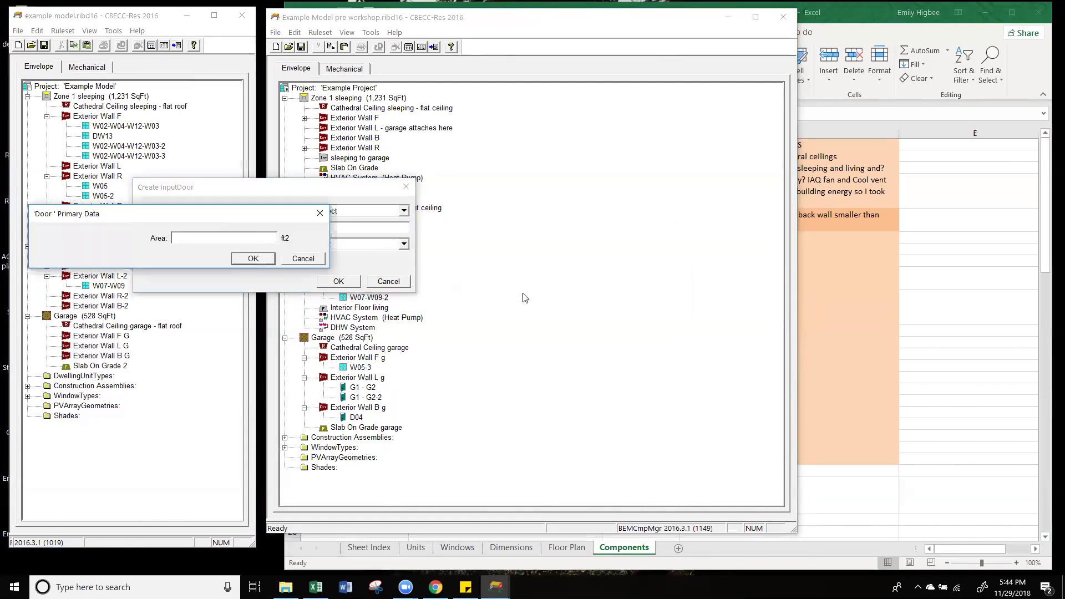
# Step: Look up door D22's area of 24 ft² on the Excel Windows sheet
pyautogui.click(965, 309)
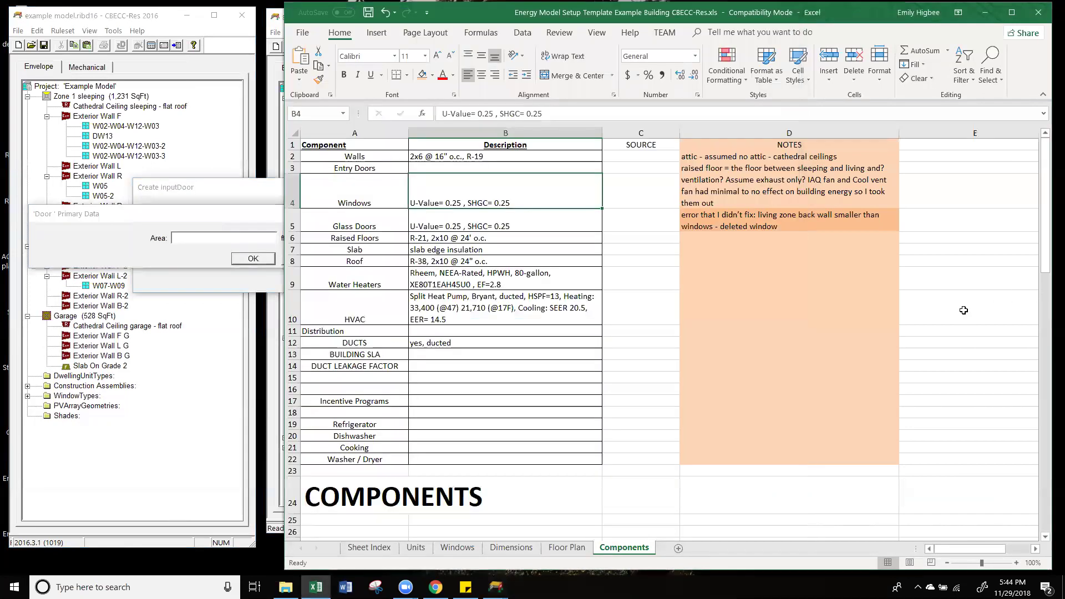
pyautogui.click(218, 222)
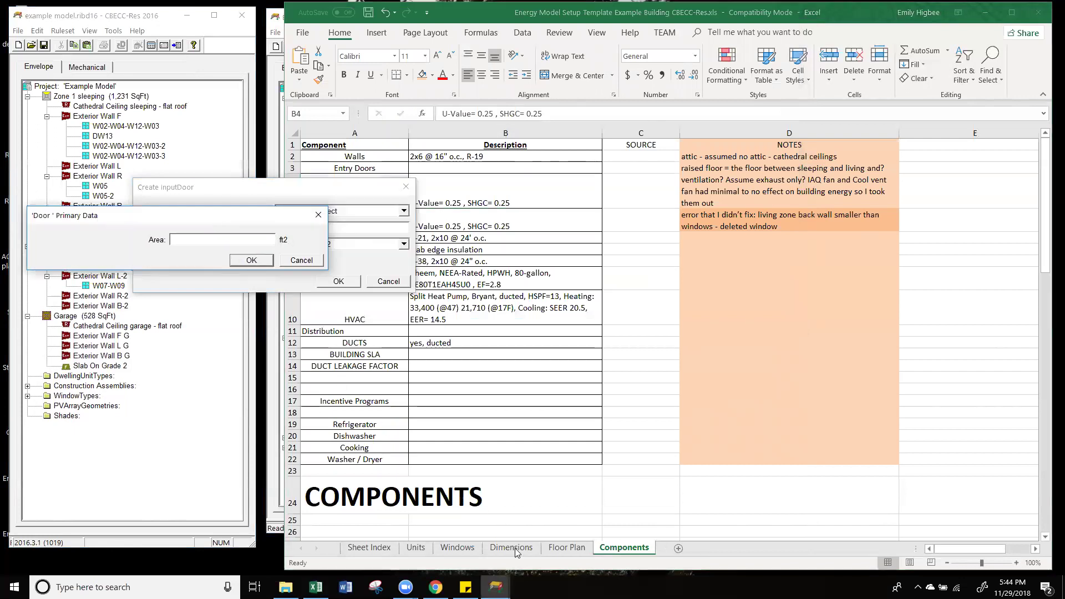
pyautogui.click(516, 548)
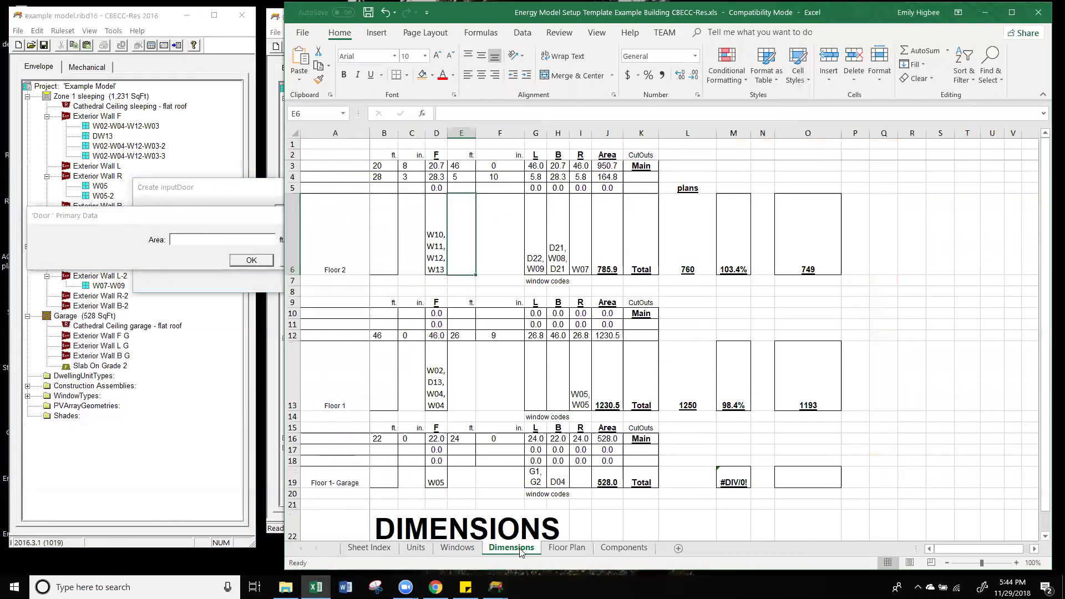
pyautogui.click(581, 549)
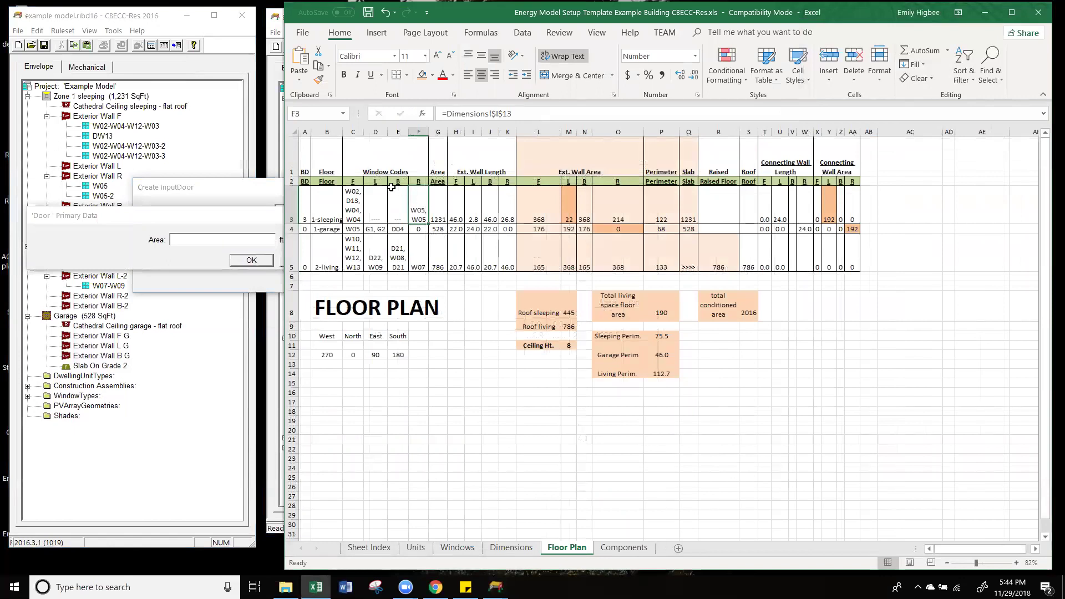
pyautogui.click(102, 228)
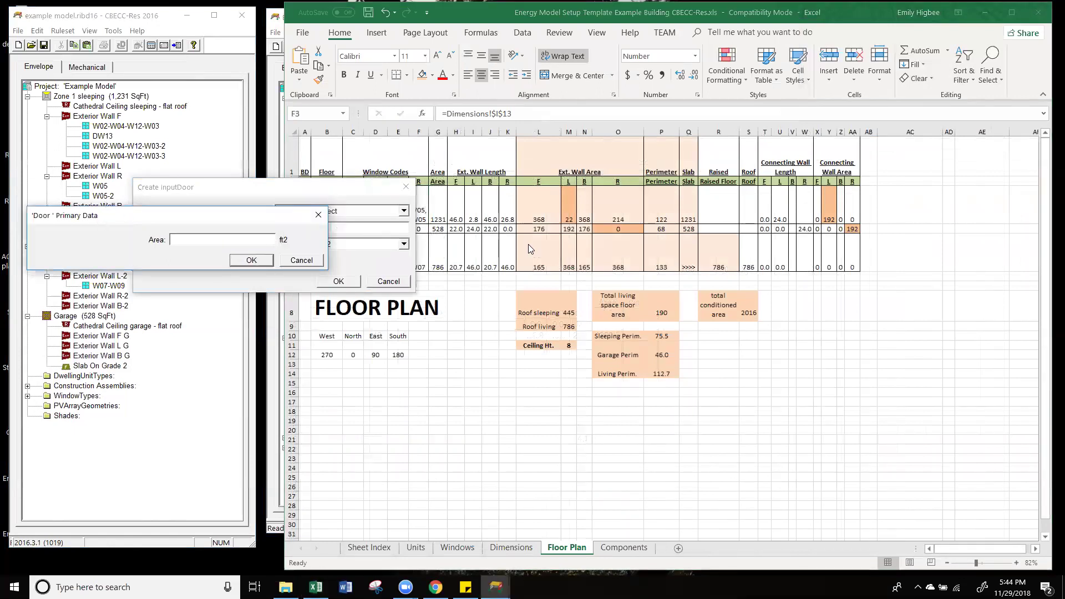
pyautogui.hotkey('alt', 'Tab')
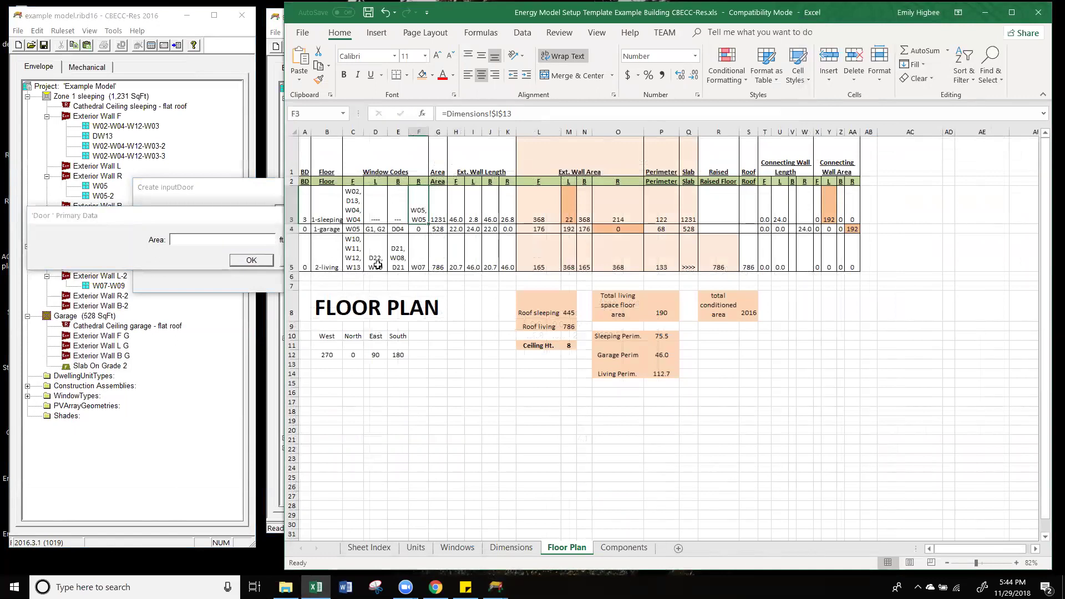
pyautogui.click(379, 266)
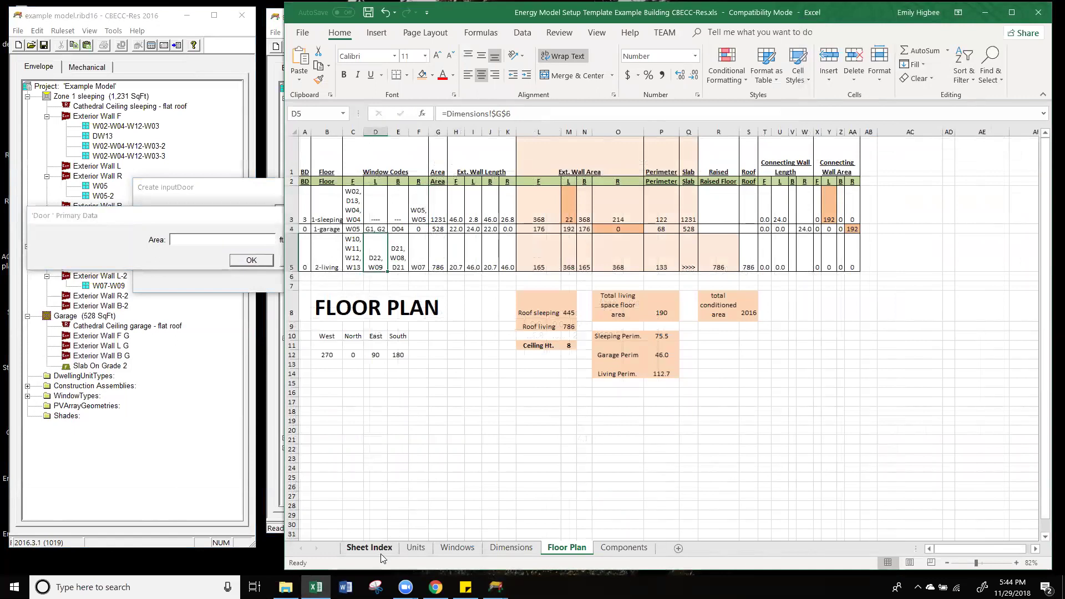
pyautogui.click(509, 548)
pyautogui.click(458, 548)
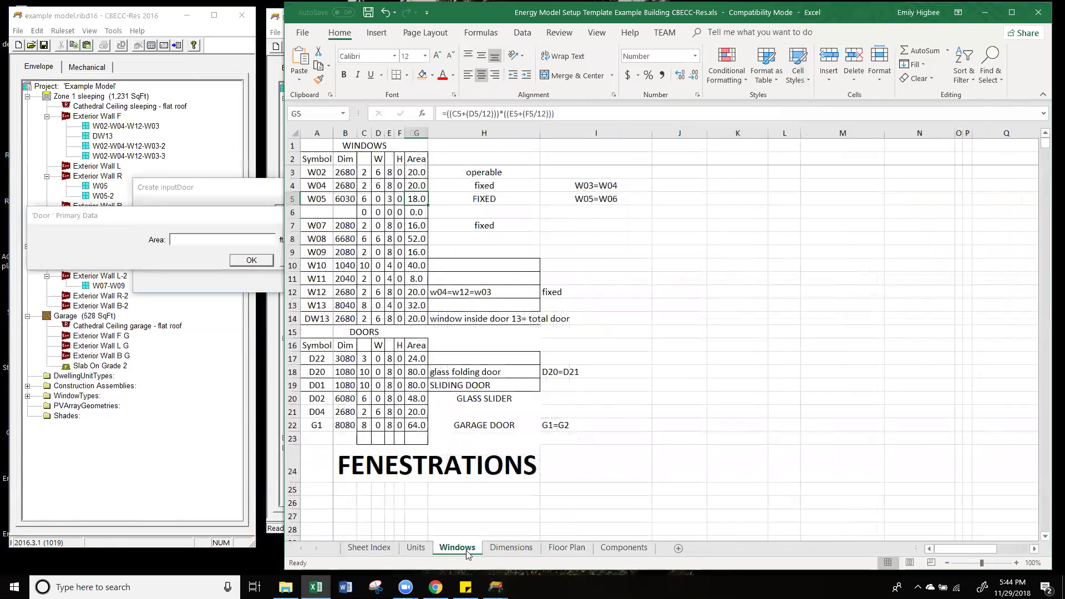
pyautogui.click(423, 359)
# Step: Enter 24 ft² as the door's area and accept its data
pyautogui.click(227, 250)
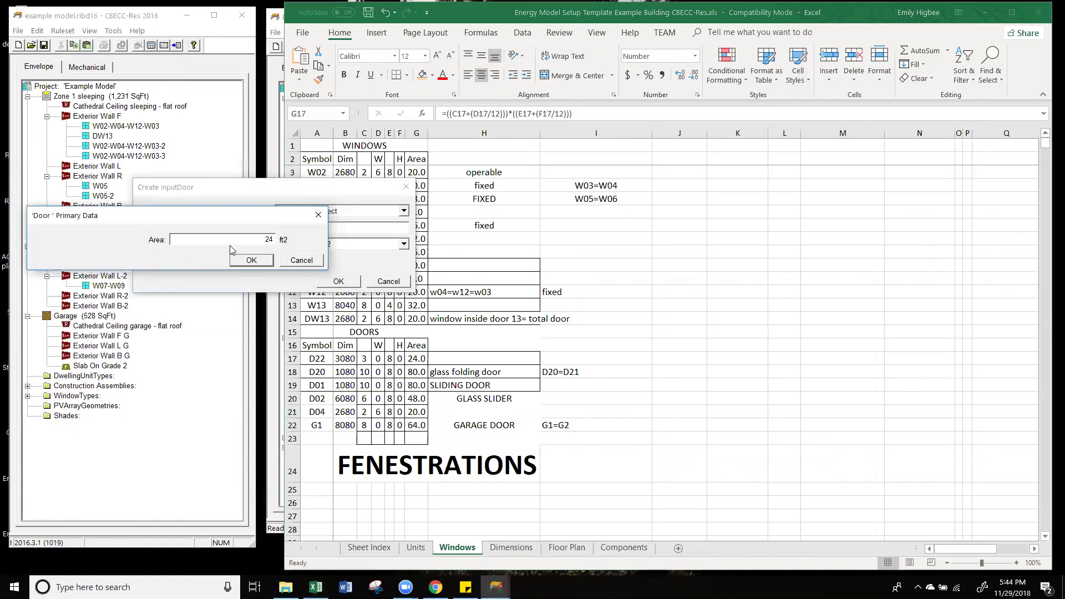
pyautogui.click(257, 261)
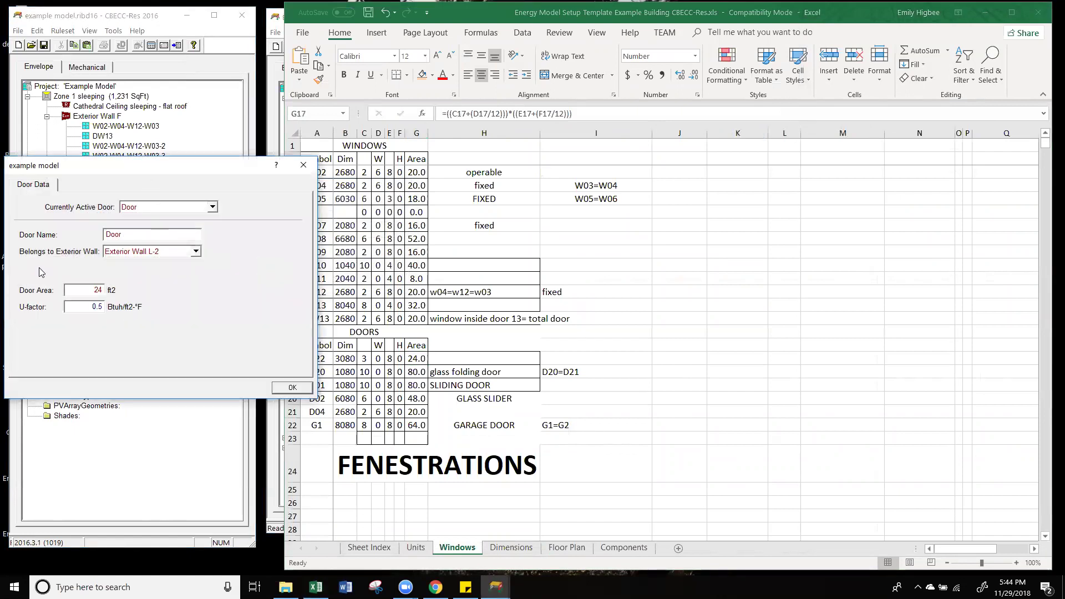
pyautogui.click(308, 390)
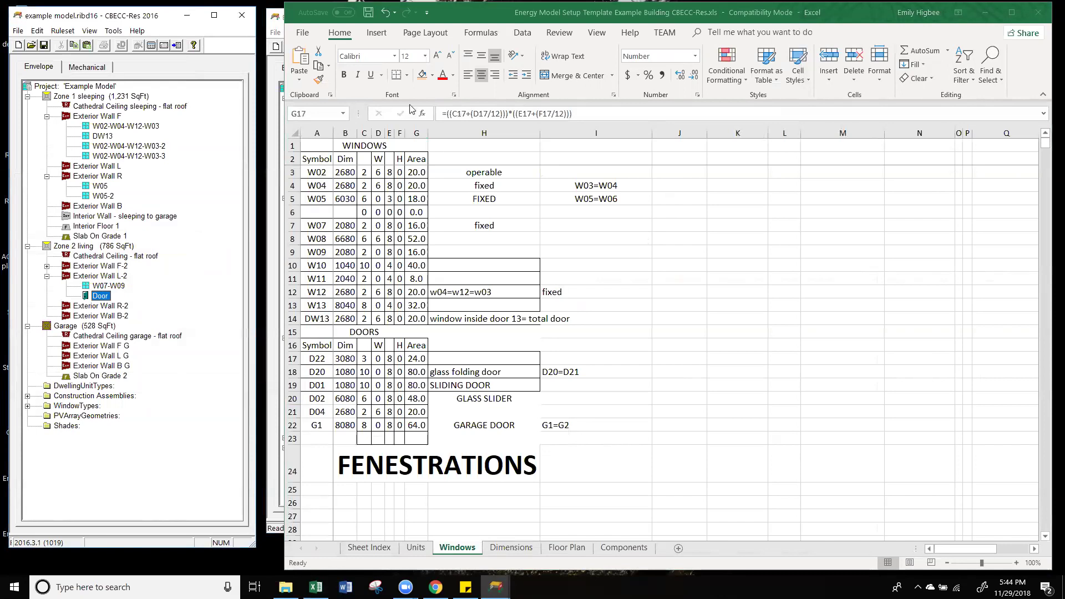
# Step: Paste door D20 - D01 and window W08 into the example model's Exterior Wall B-2
pyautogui.click(275, 77)
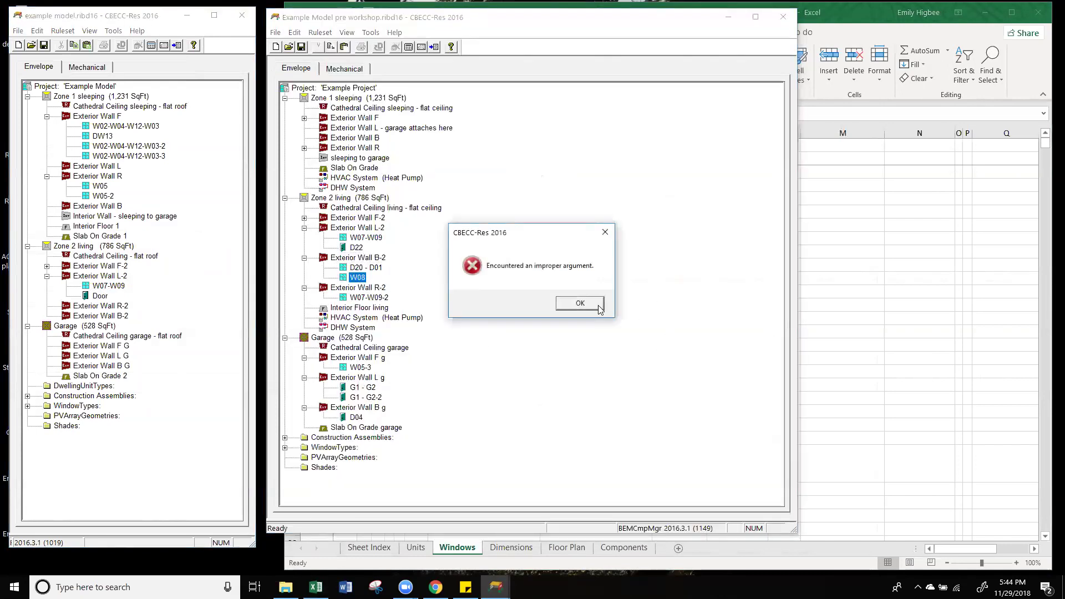
pyautogui.click(580, 304)
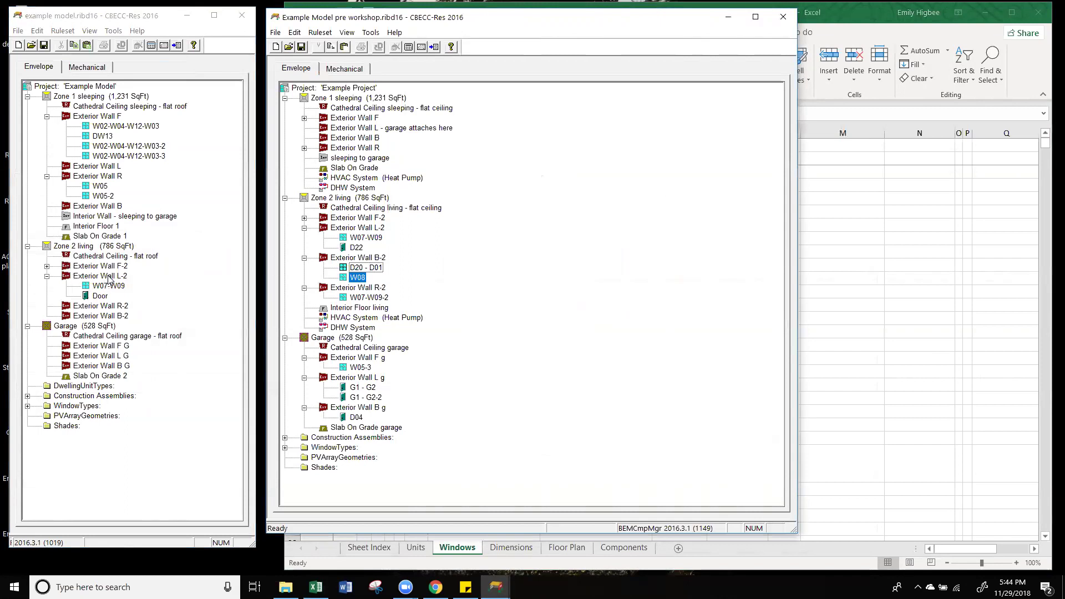
pyautogui.click(304, 228)
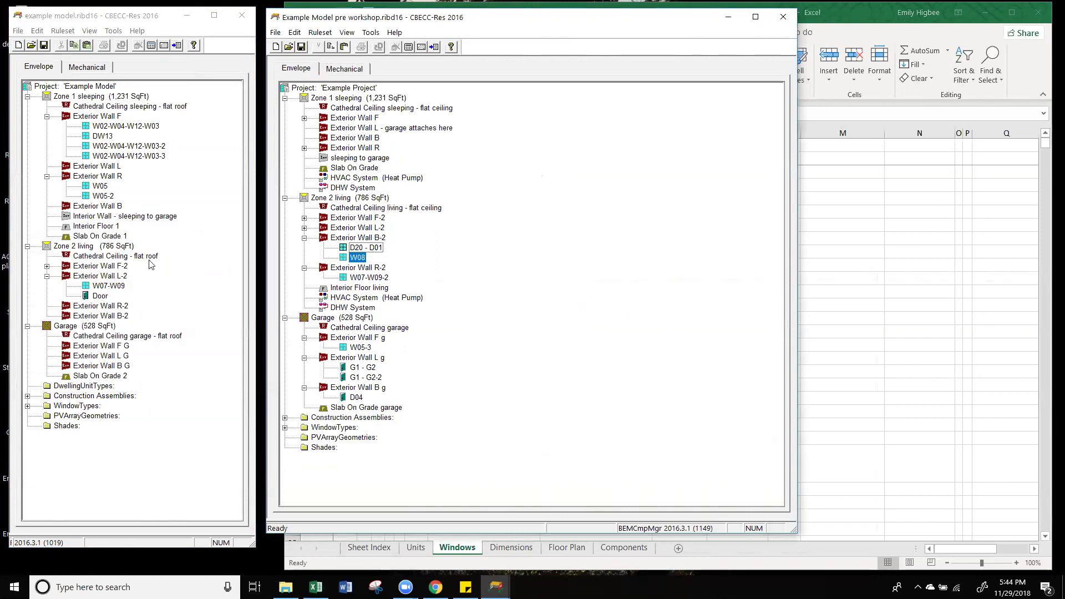
pyautogui.click(113, 307)
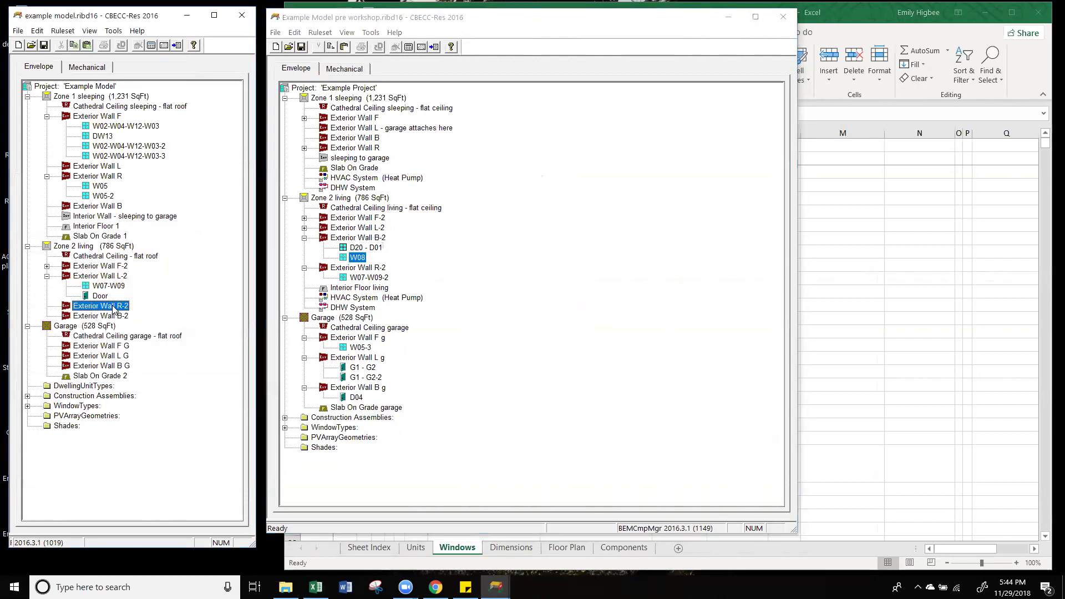
pyautogui.click(115, 317)
pyautogui.hotkey('ctrl', 'v')
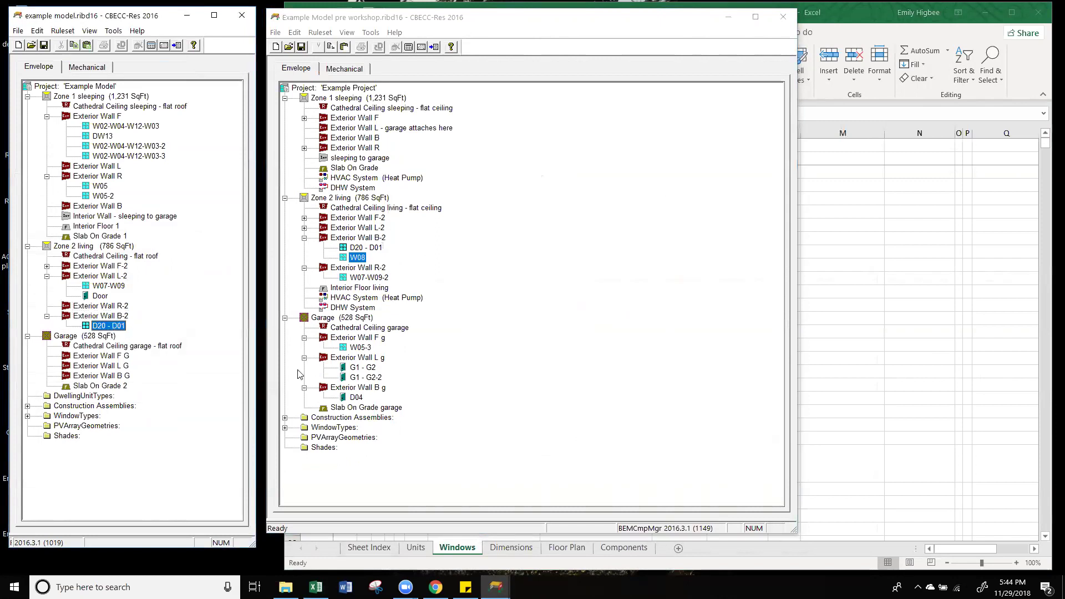
pyautogui.click(356, 258)
pyautogui.click(92, 316)
pyautogui.hotkey('ctrl', 'v')
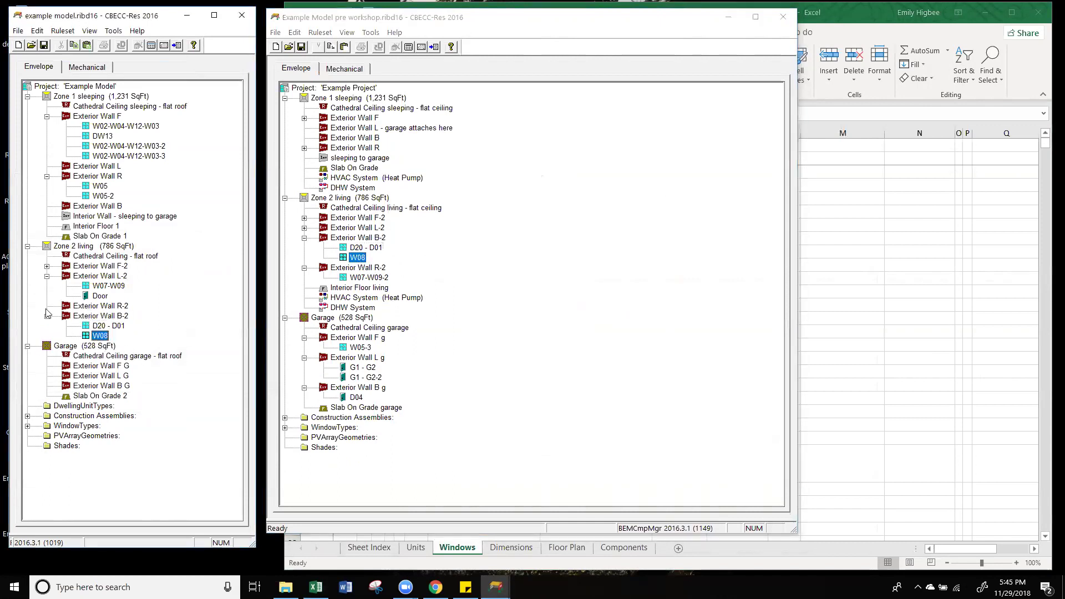
pyautogui.click(47, 316)
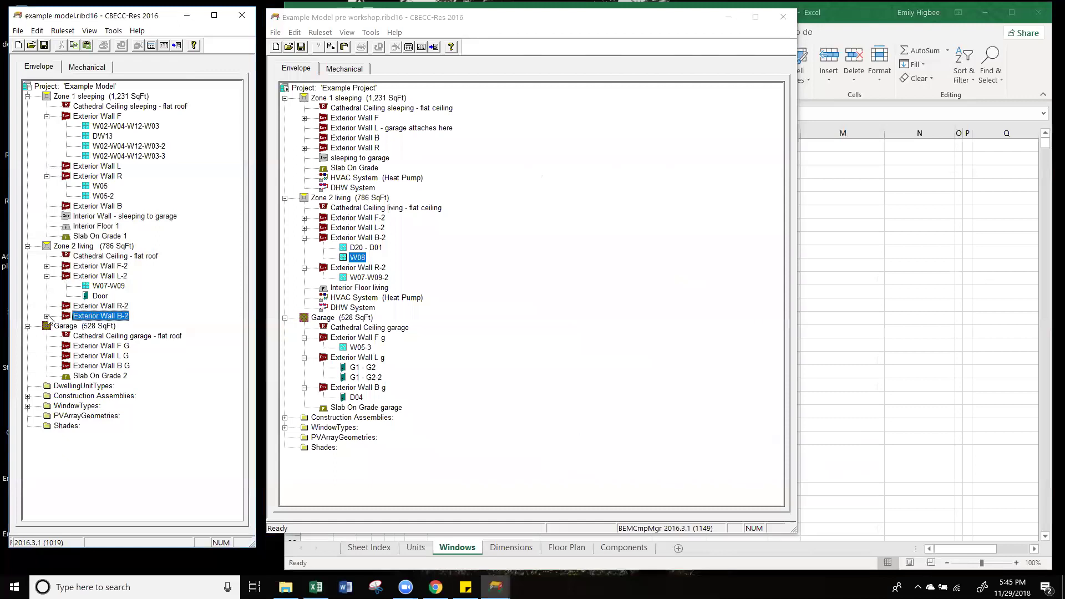
pyautogui.click(47, 276)
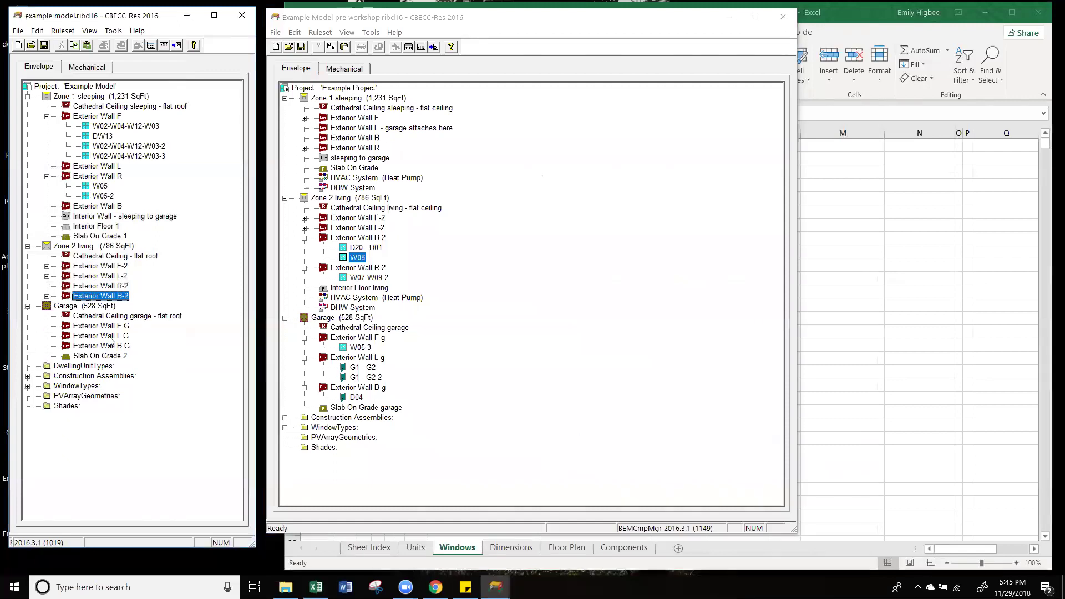
# Step: Paste W05-3 under Exterior Wall F G and garage door G1 - G2 under Exterior Wall L G
pyautogui.click(366, 350)
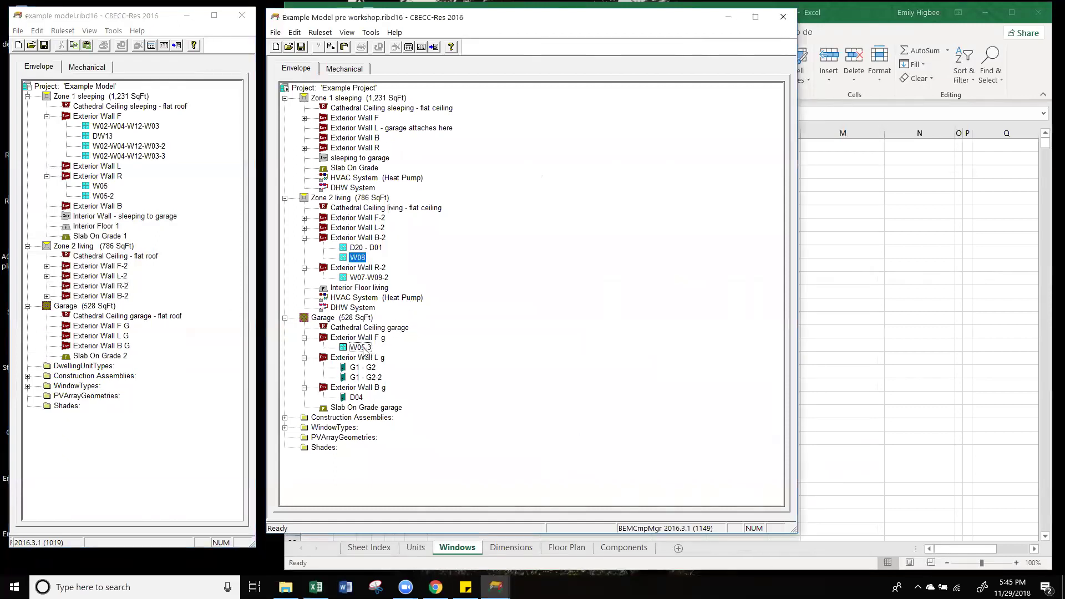
pyautogui.click(108, 325)
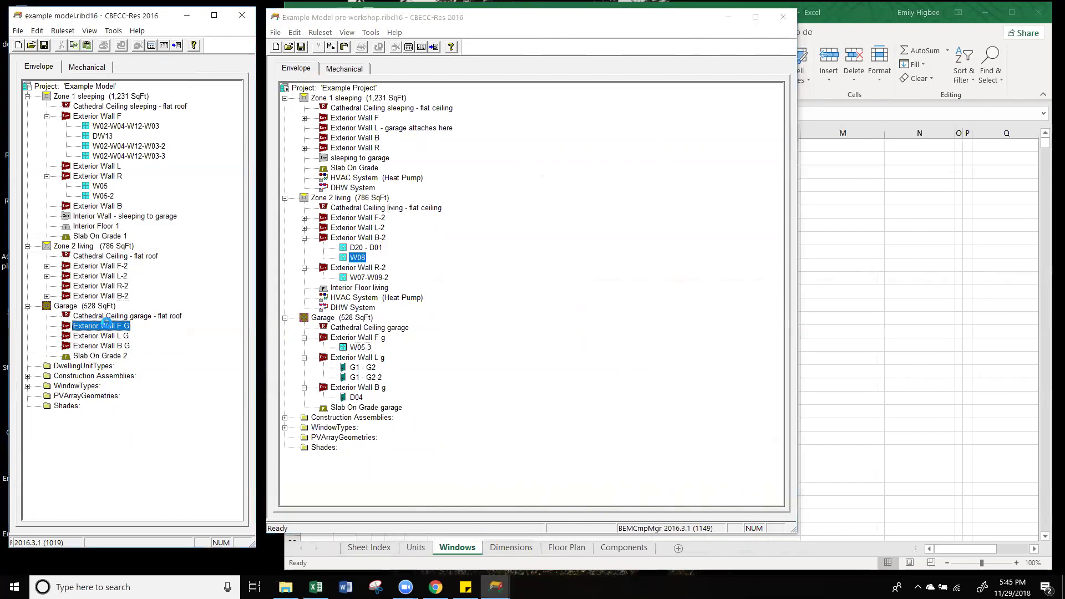
pyautogui.hotkey('ctrl', 'v')
pyautogui.click(364, 371)
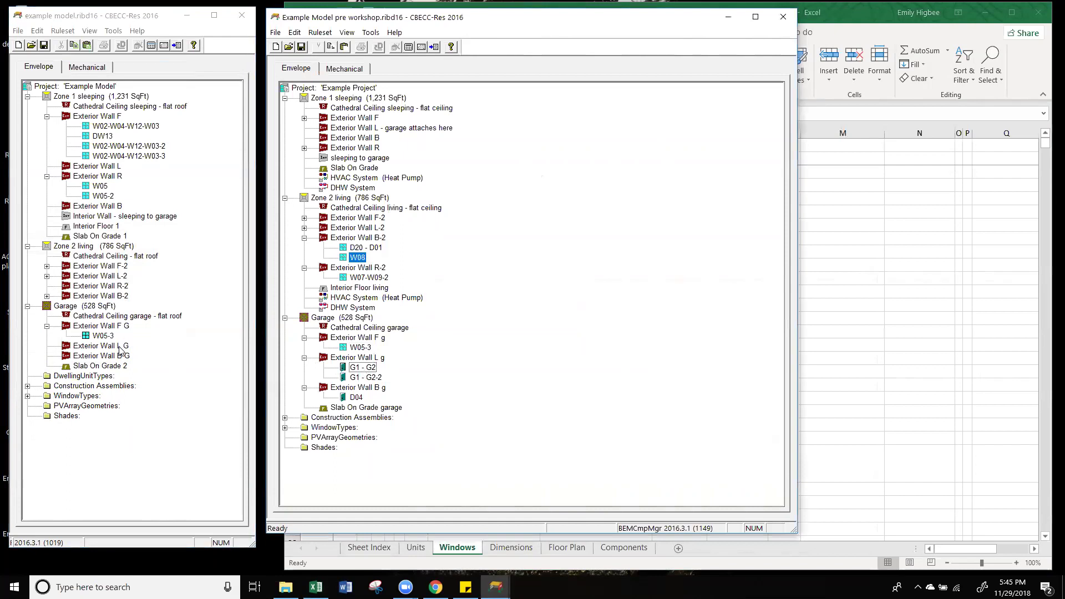
pyautogui.click(120, 347)
pyautogui.hotkey('ctrl', 'v')
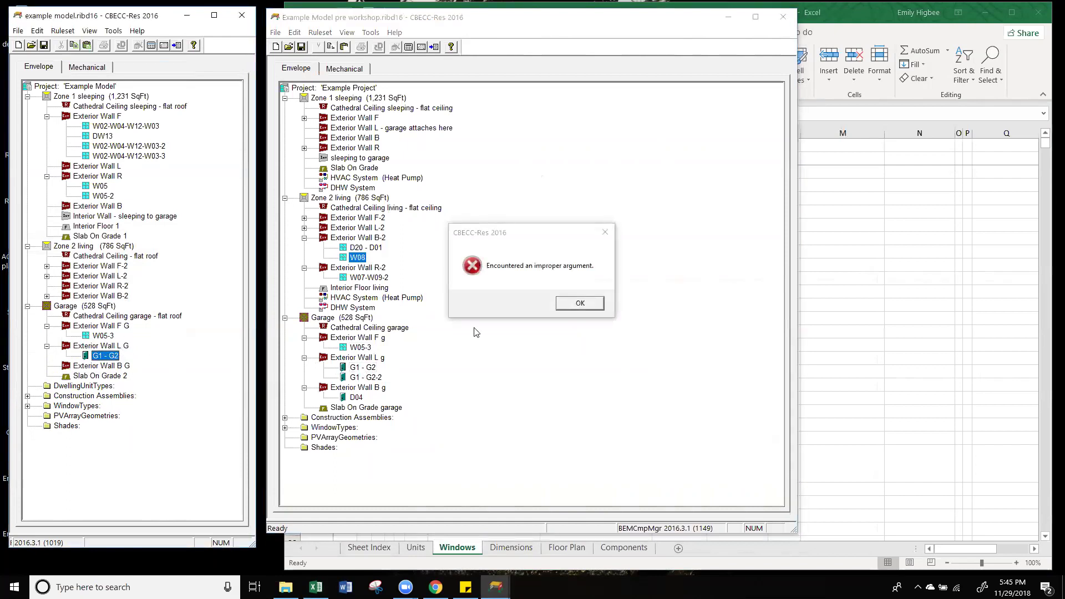
pyautogui.click(605, 232)
# Step: Copy G1 - G2-2 onto Exterior Wall L G and door D04 onto Exterior Wall B G
pyautogui.click(368, 378)
pyautogui.moveTo(368, 378); pyautogui.dragTo(131, 356)
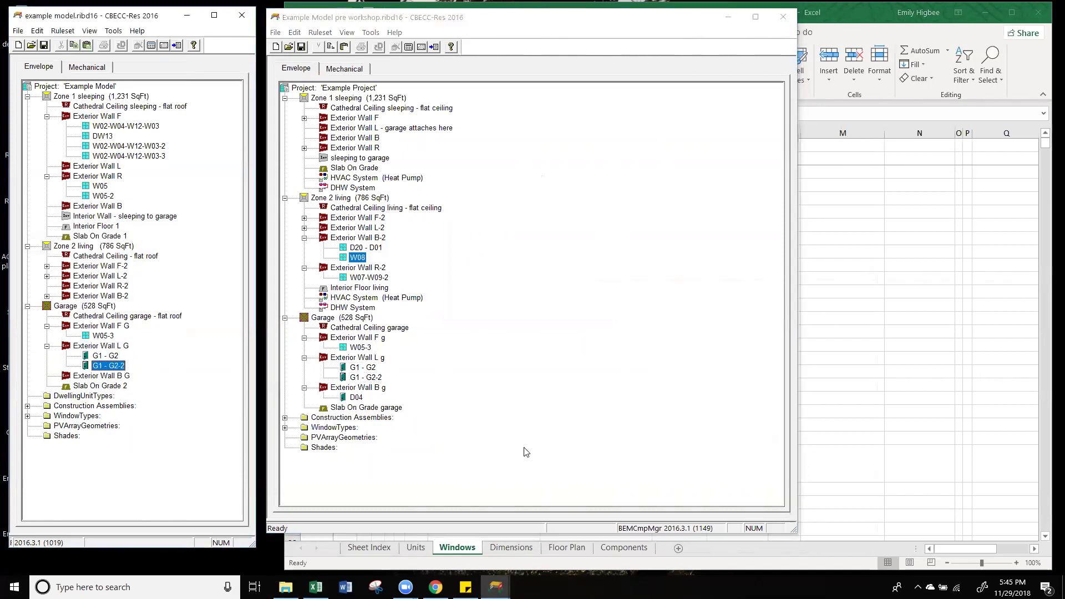
pyautogui.click(356, 397)
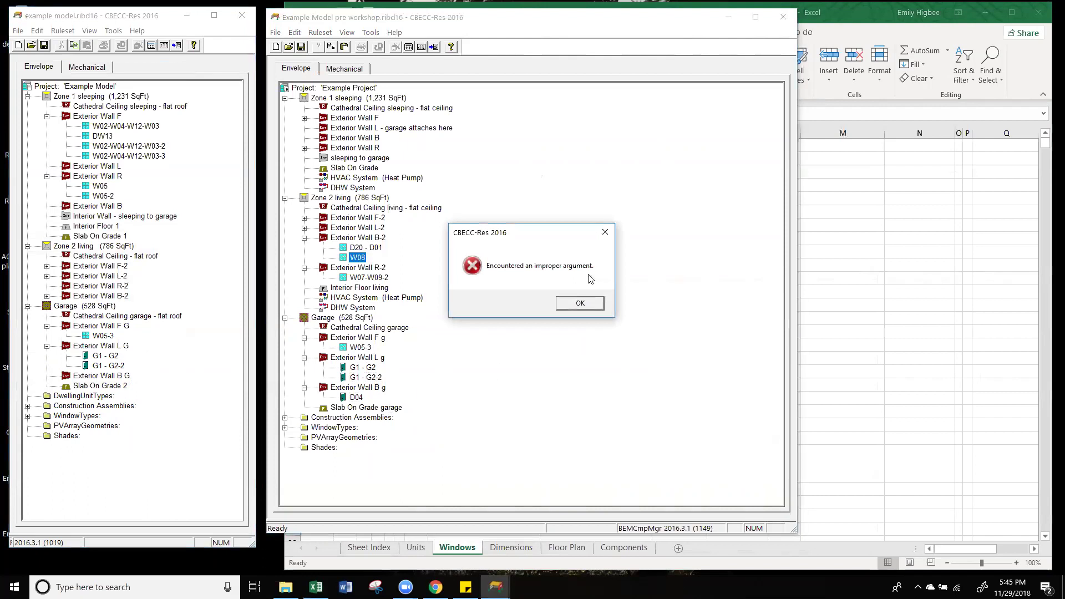
pyautogui.click(604, 233)
pyautogui.moveTo(364, 402); pyautogui.dragTo(116, 379)
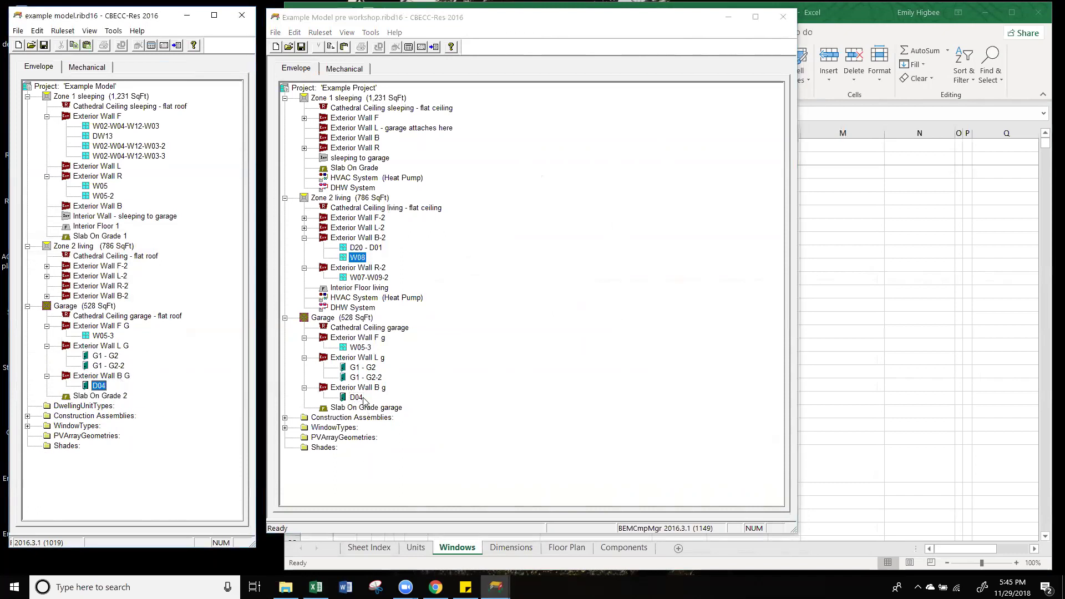
# Step: Compare Exterior Walls R and F across both trees, collapsing Garage and Exterior Wall F
pyautogui.click(27, 307)
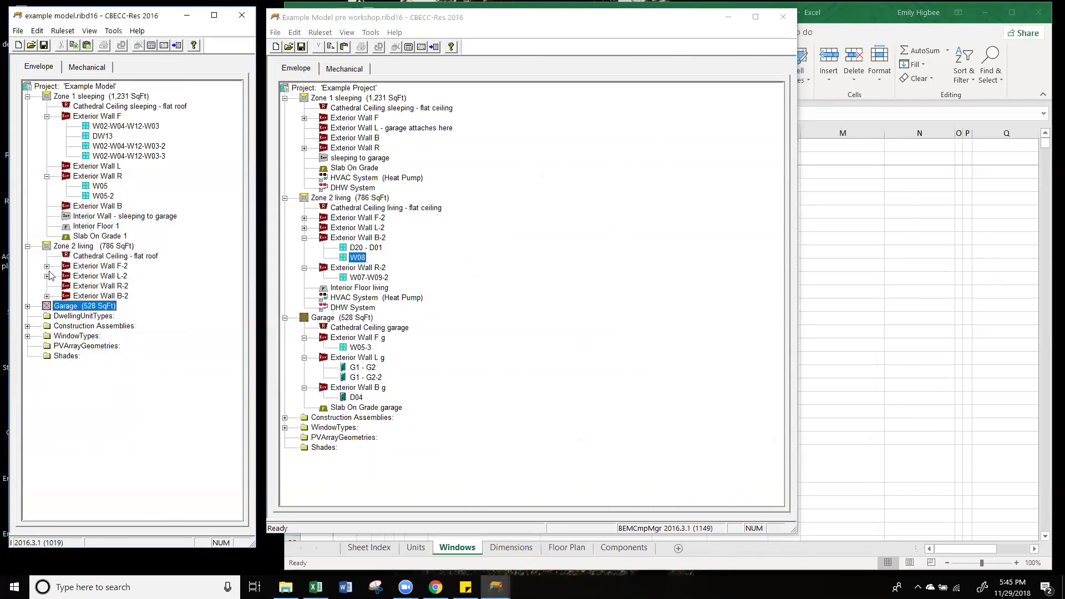
pyautogui.click(98, 177)
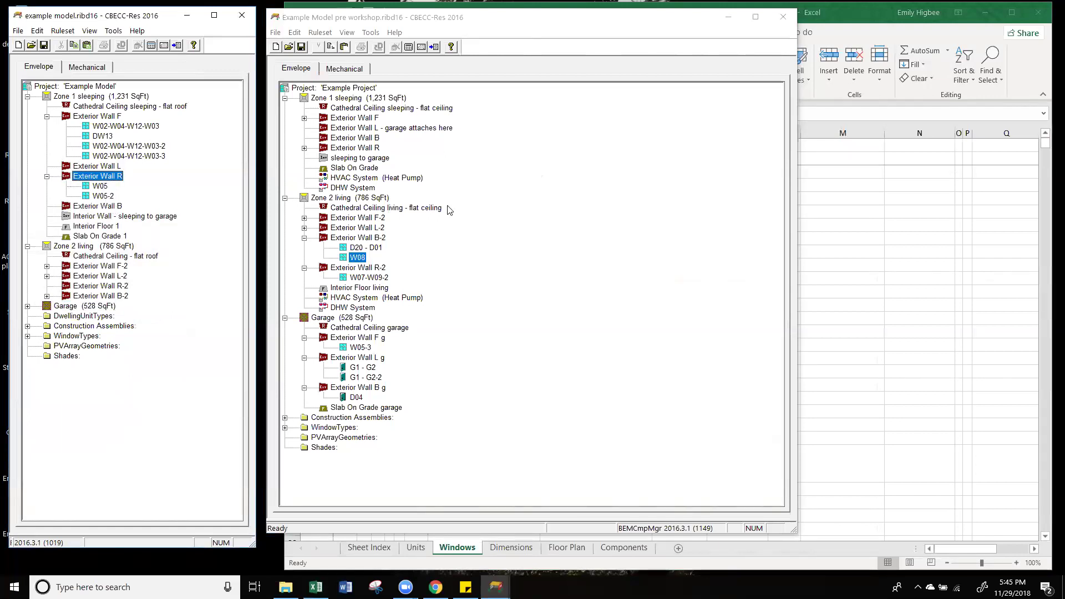
pyautogui.click(304, 148)
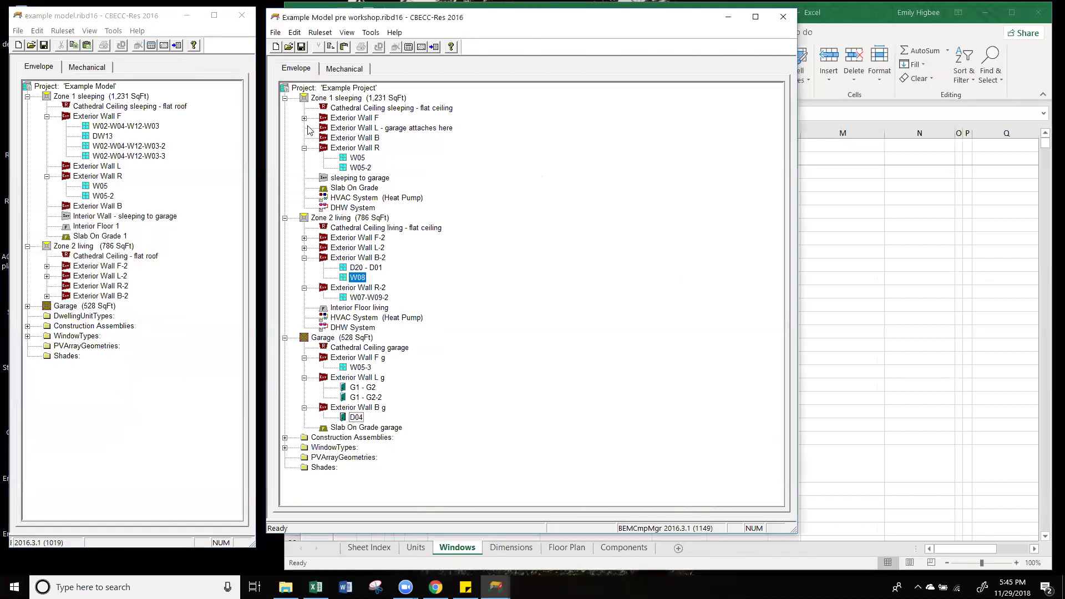
pyautogui.click(304, 118)
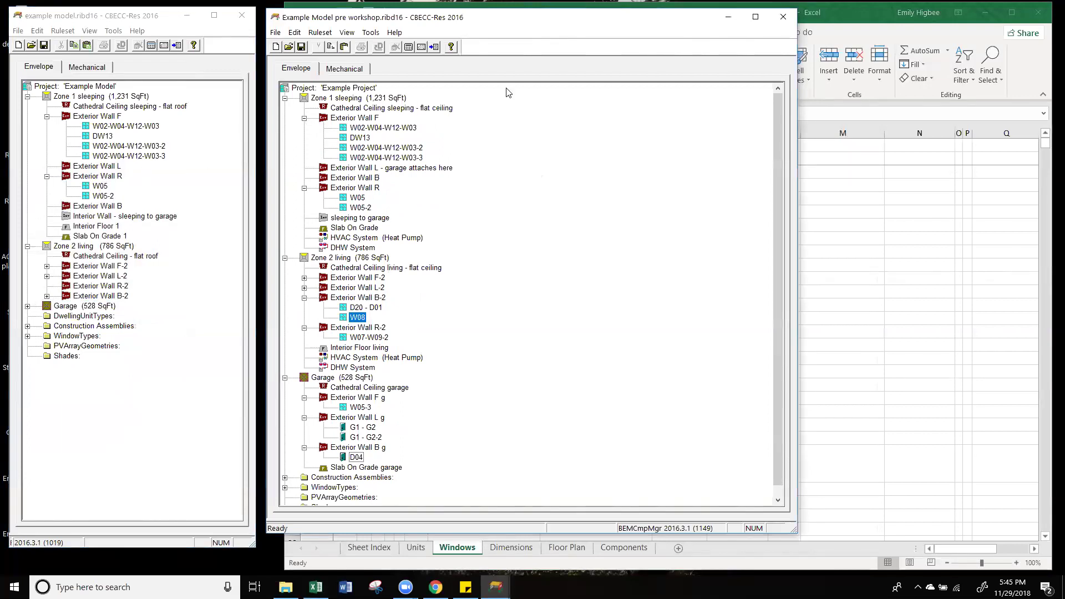
pyautogui.click(304, 118)
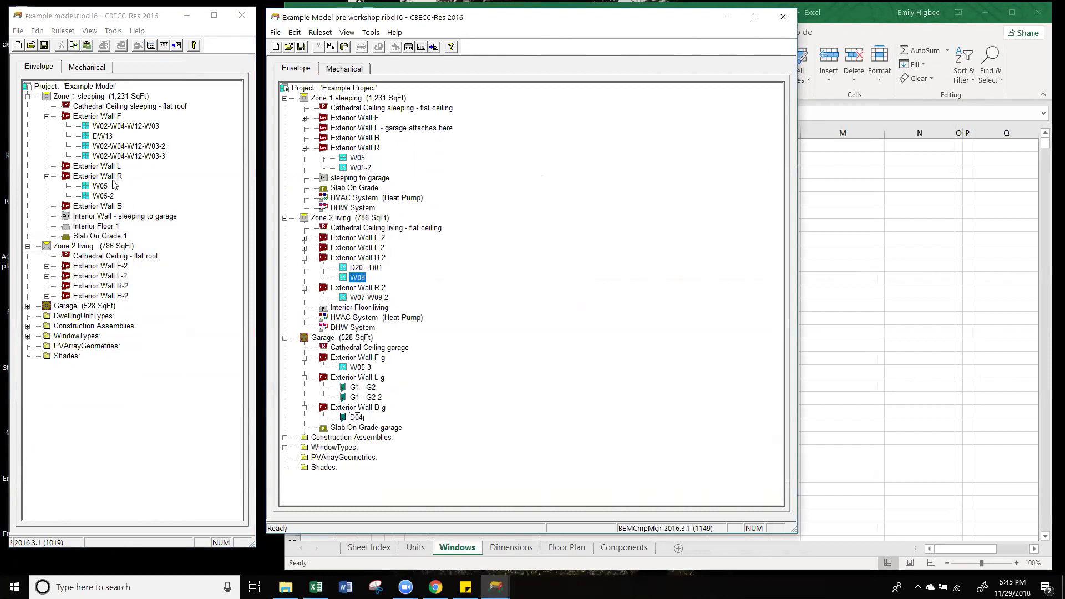
pyautogui.click(304, 148)
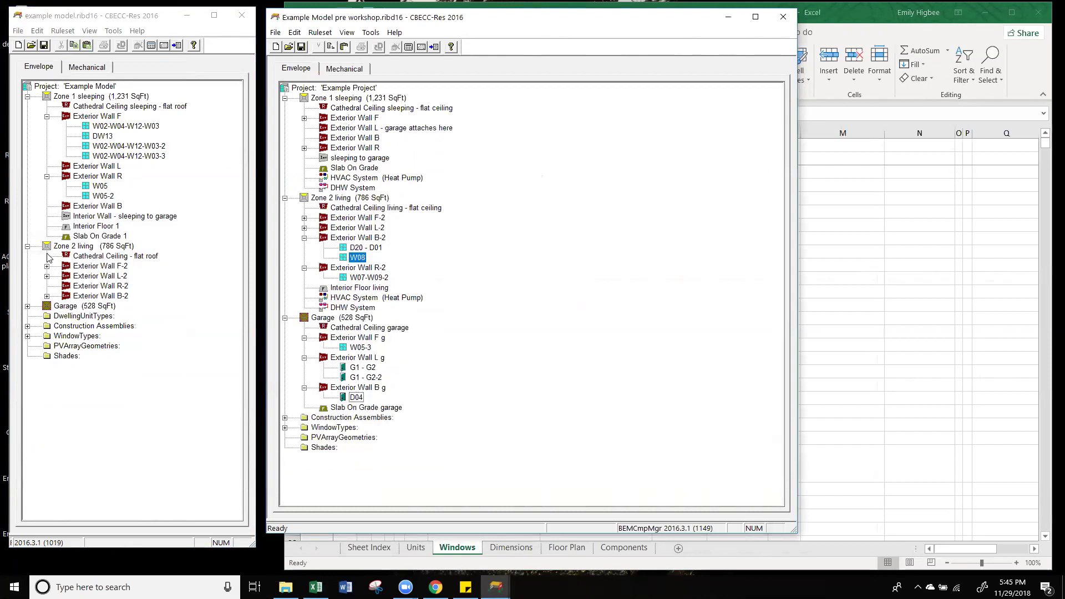
pyautogui.click(47, 116)
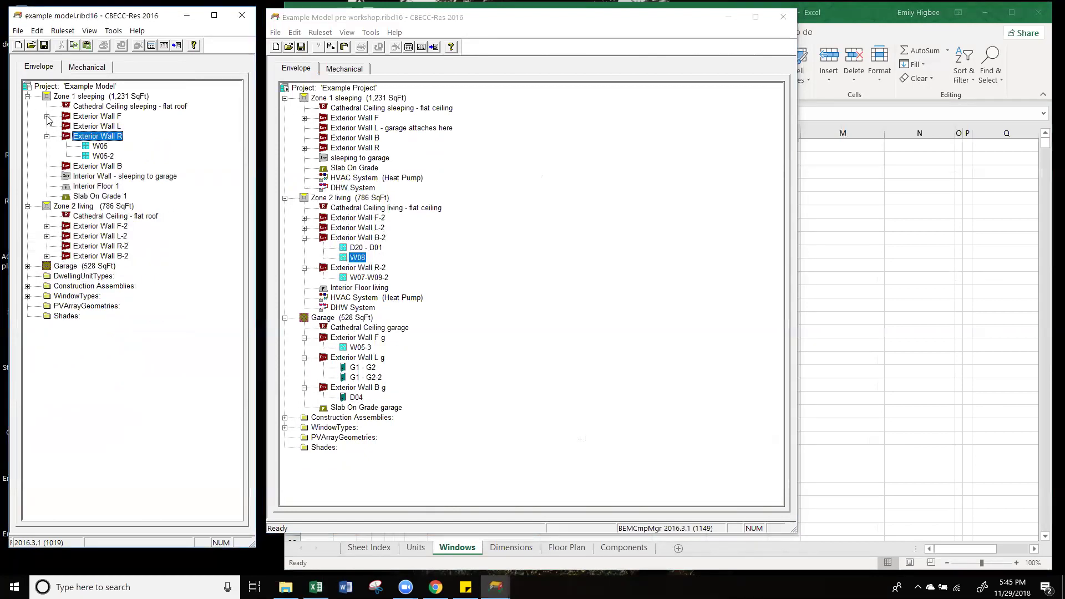
pyautogui.click(303, 55)
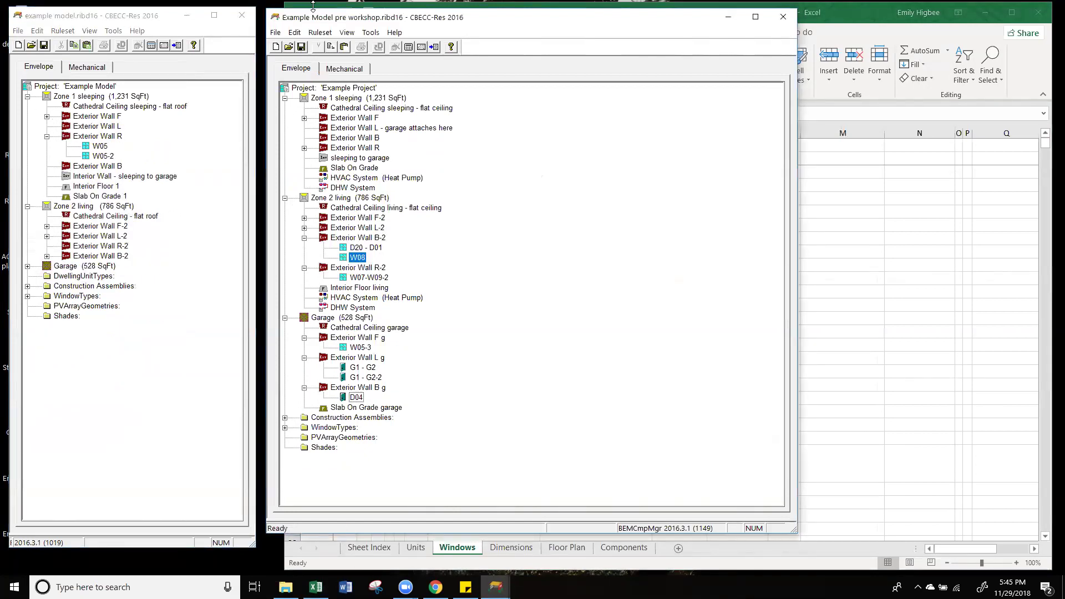
# Step: Check garage door G1 - G2's data (64 ft², U-factor 0.5), then return to Excel
pyautogui.moveTo(351, 21); pyautogui.dragTo(355, 22)
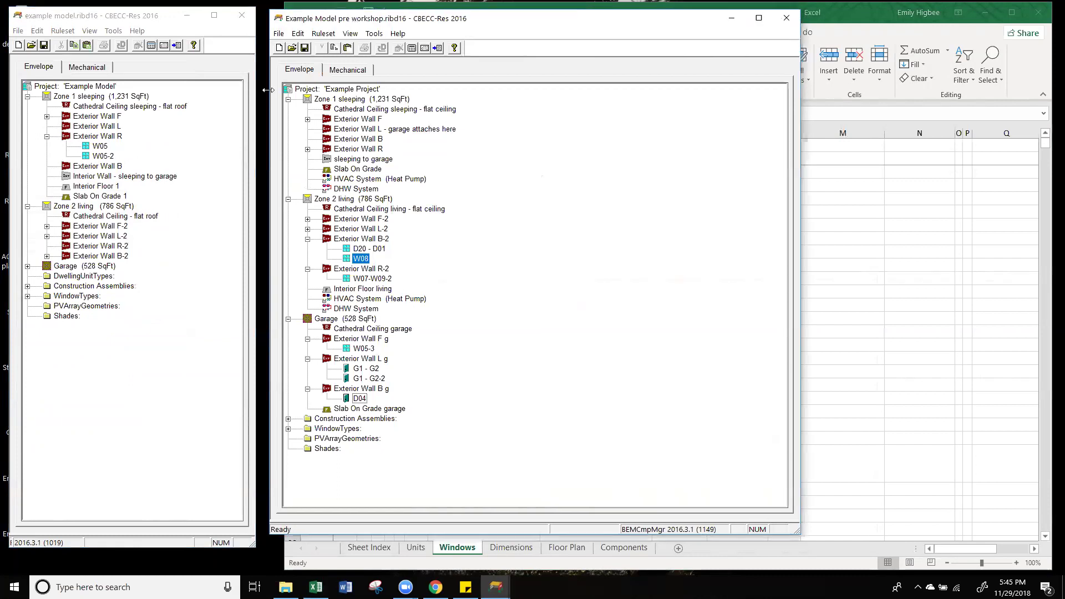
pyautogui.click(91, 268)
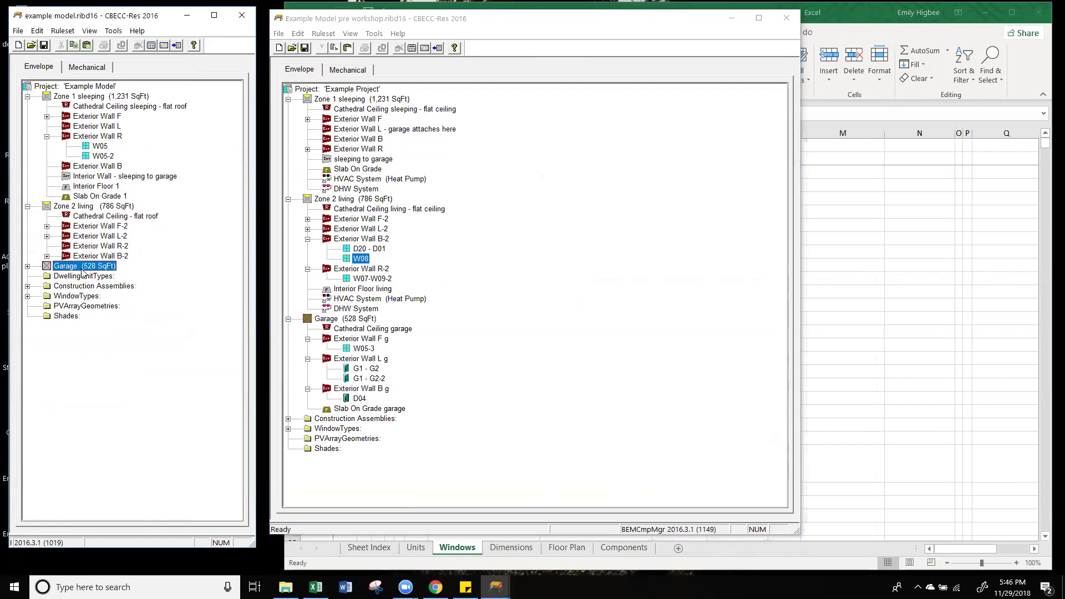
pyautogui.click(28, 267)
pyautogui.doubleClick(111, 317)
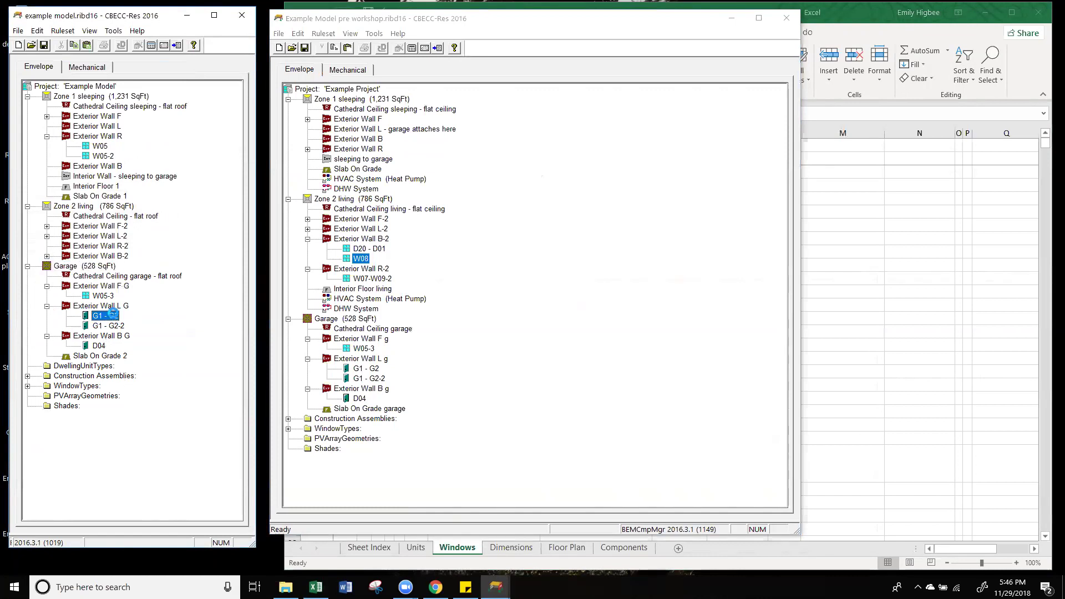
pyautogui.moveTo(143, 167); pyautogui.dragTo(159, 161)
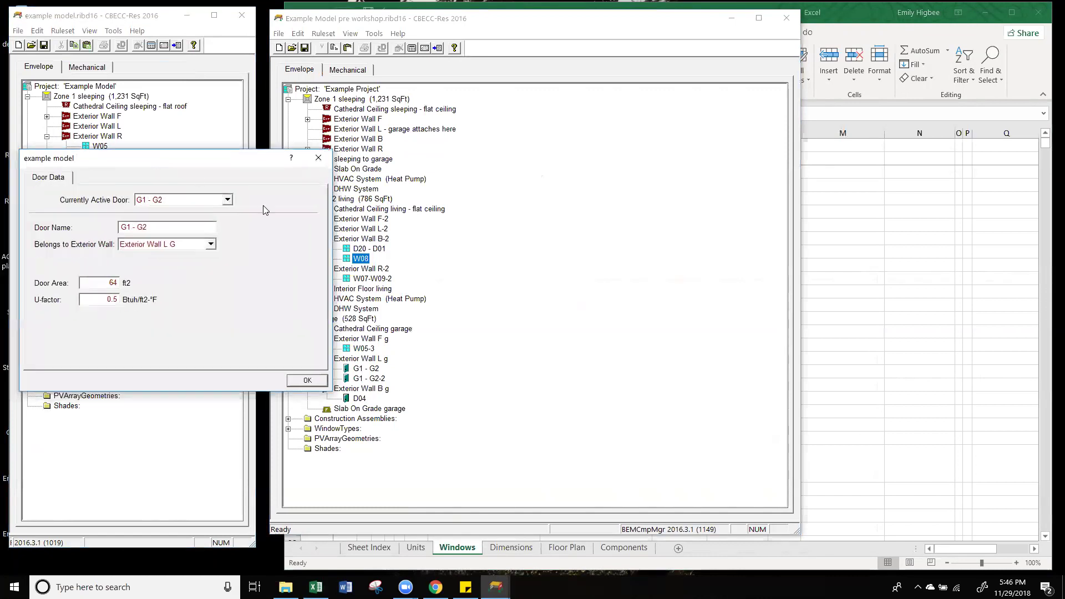
pyautogui.doubleClick(107, 300)
pyautogui.click(308, 379)
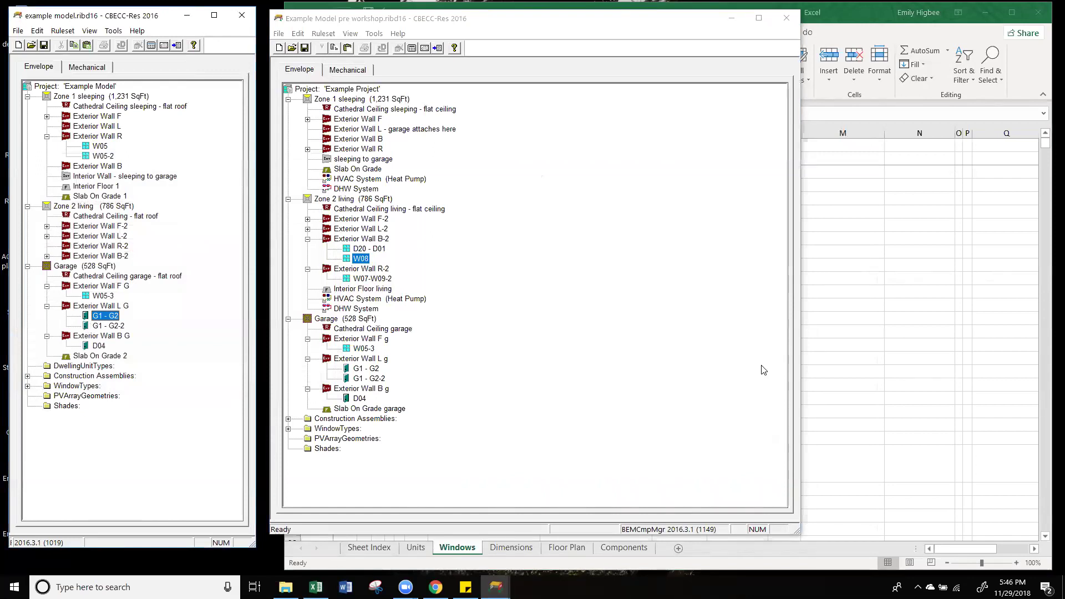
pyautogui.click(924, 372)
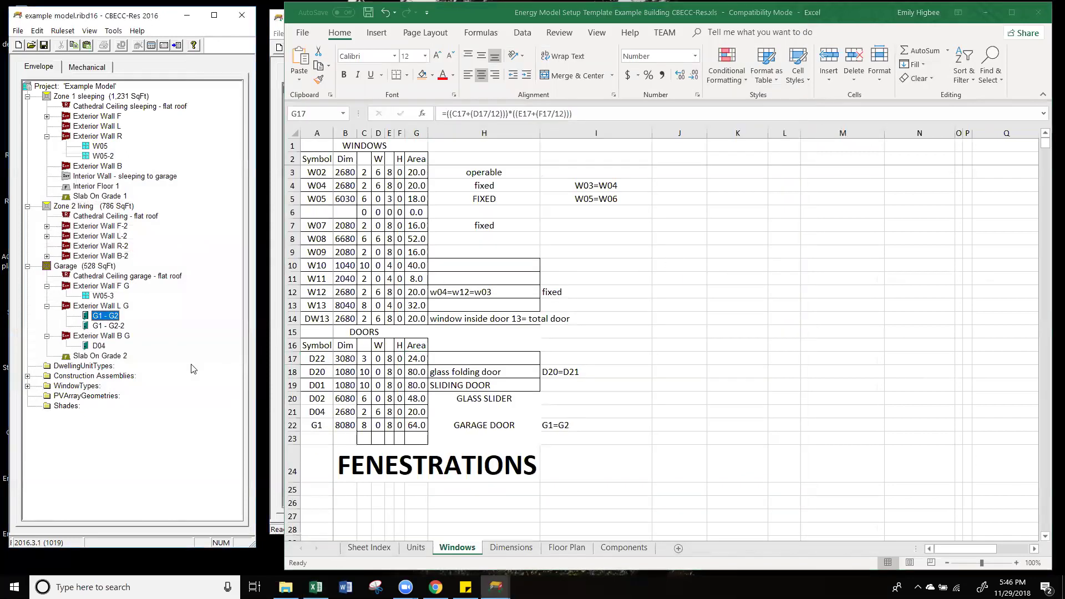
# Step: Dismiss the improper argument error and close the pre-workshop reference model
pyautogui.click(272, 488)
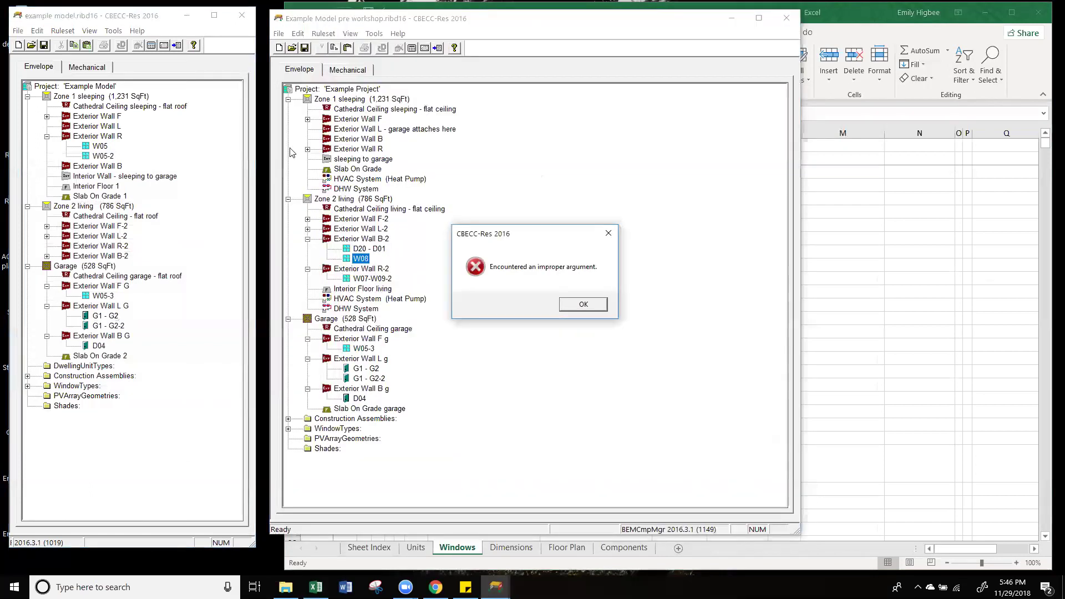
pyautogui.click(608, 233)
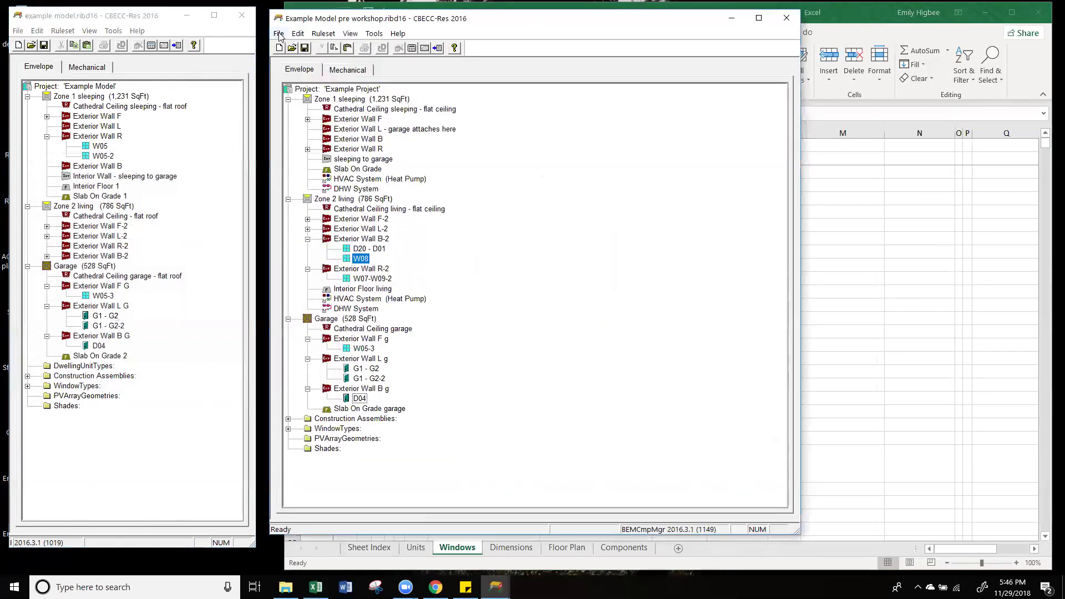
pyautogui.click(786, 19)
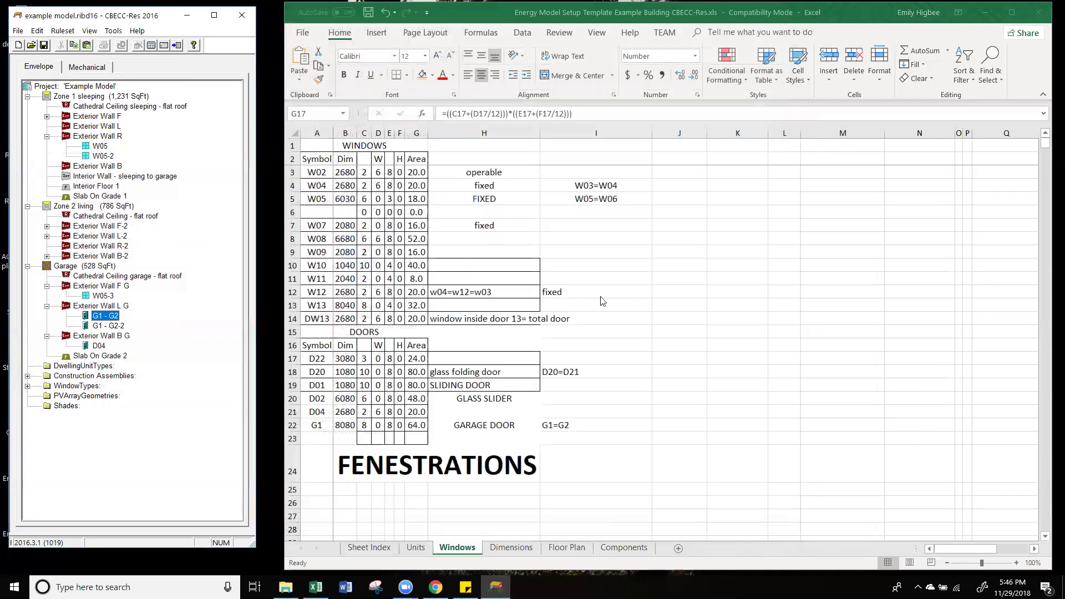
# Step: Collapse the Exterior Wall F G, L G, B G and R branches in the tree
pyautogui.click(47, 285)
pyautogui.click(47, 296)
pyautogui.click(47, 306)
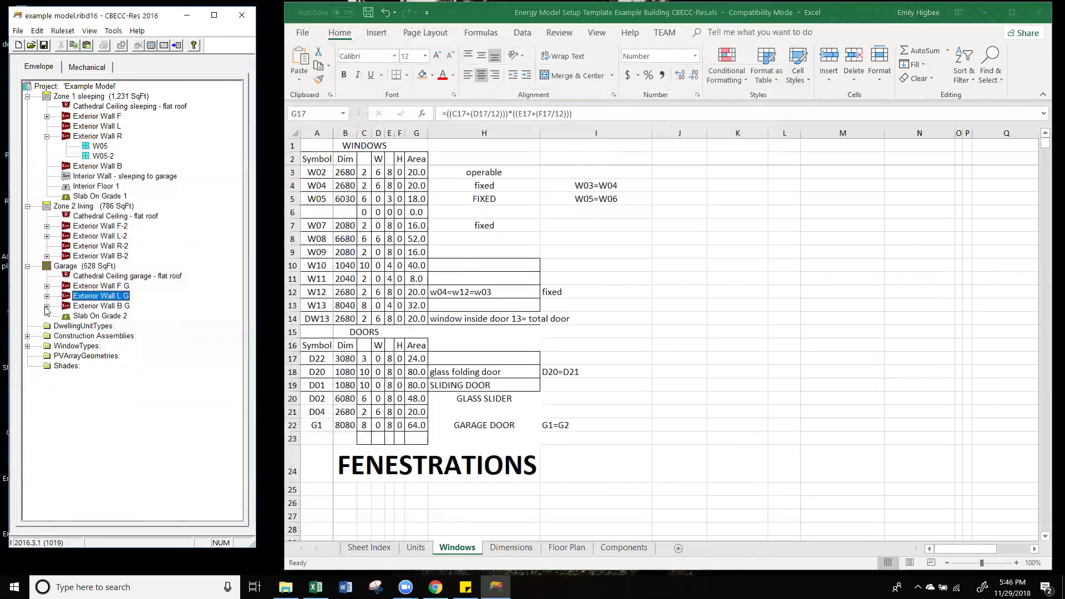
pyautogui.click(47, 137)
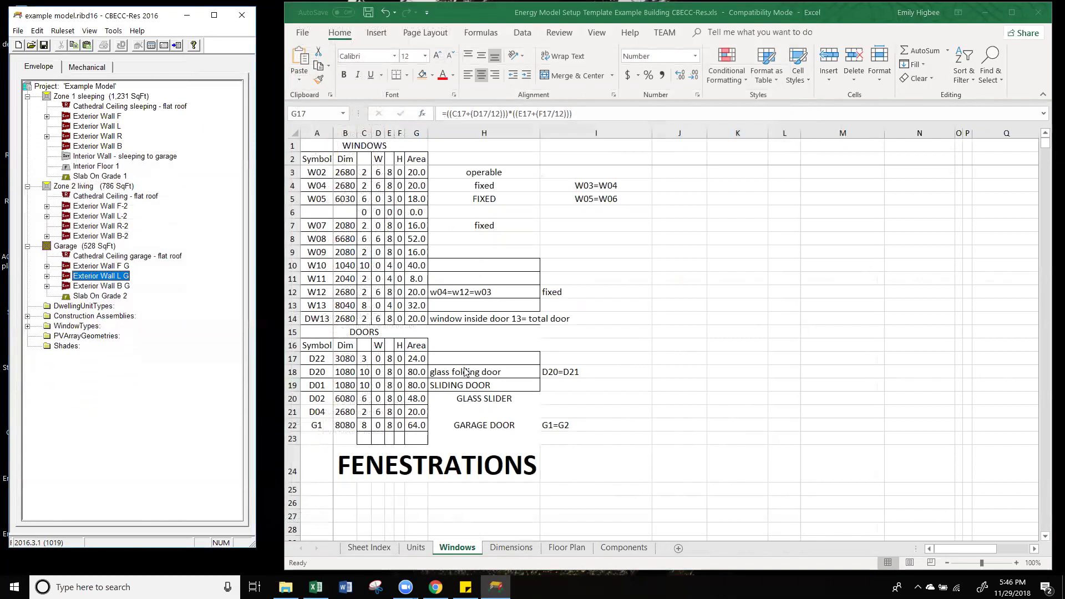
# Step: Show Excel's Components sheet, after a glance at Floor Plan, and widen the model window
pyautogui.click(629, 549)
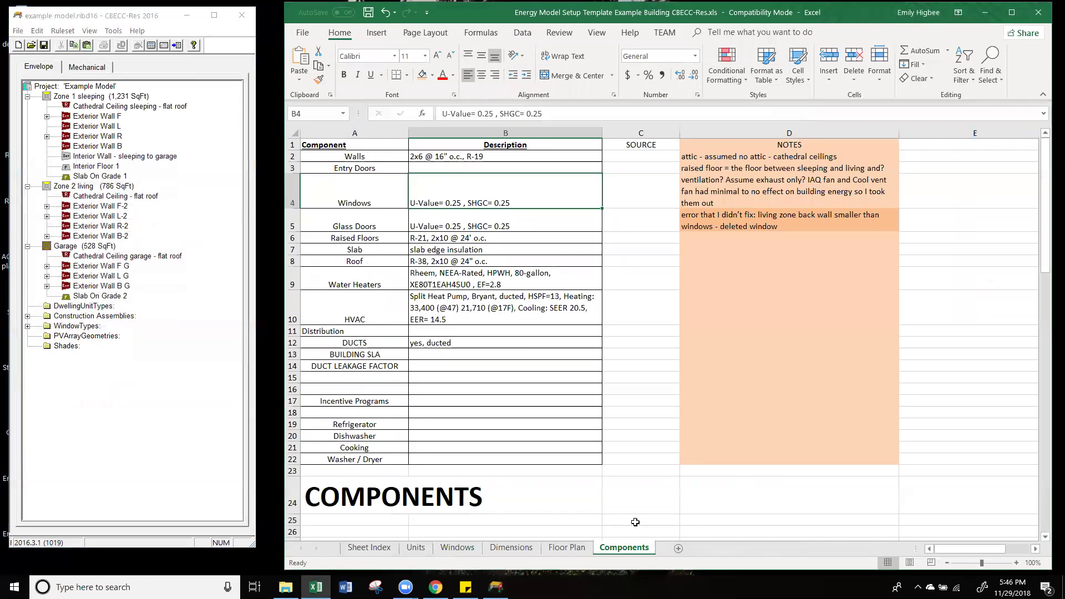
pyautogui.click(567, 548)
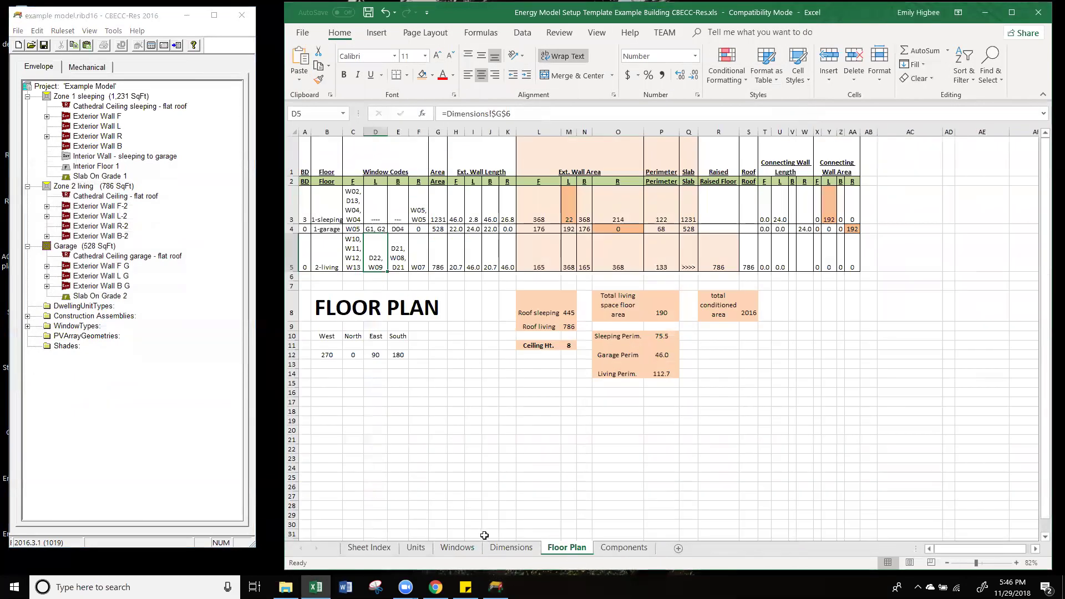
pyautogui.click(624, 548)
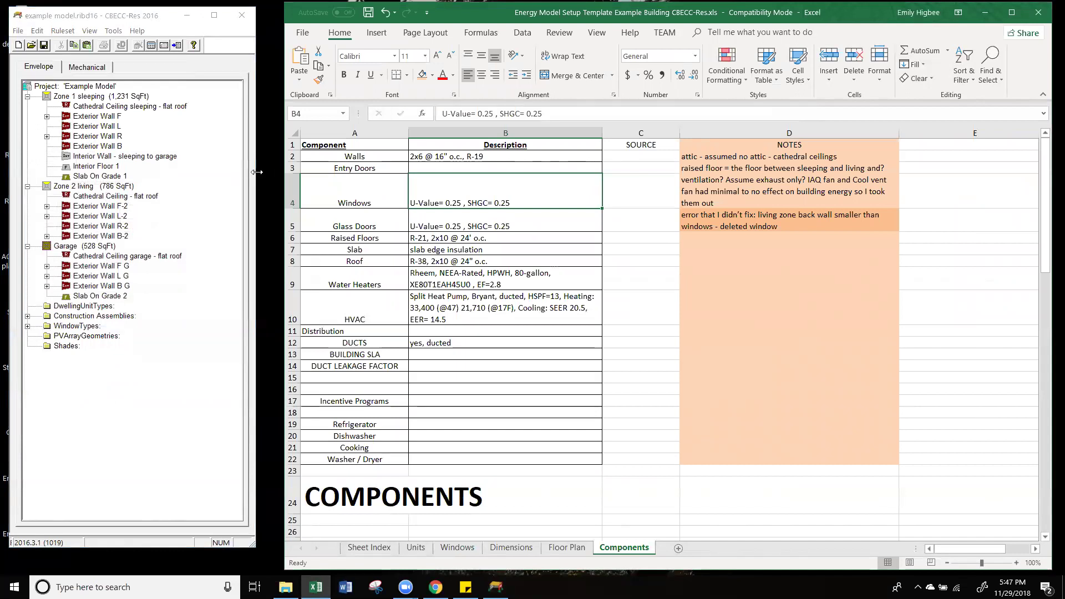
pyautogui.moveTo(257, 173); pyautogui.dragTo(327, 172)
pyautogui.doubleClick(101, 97)
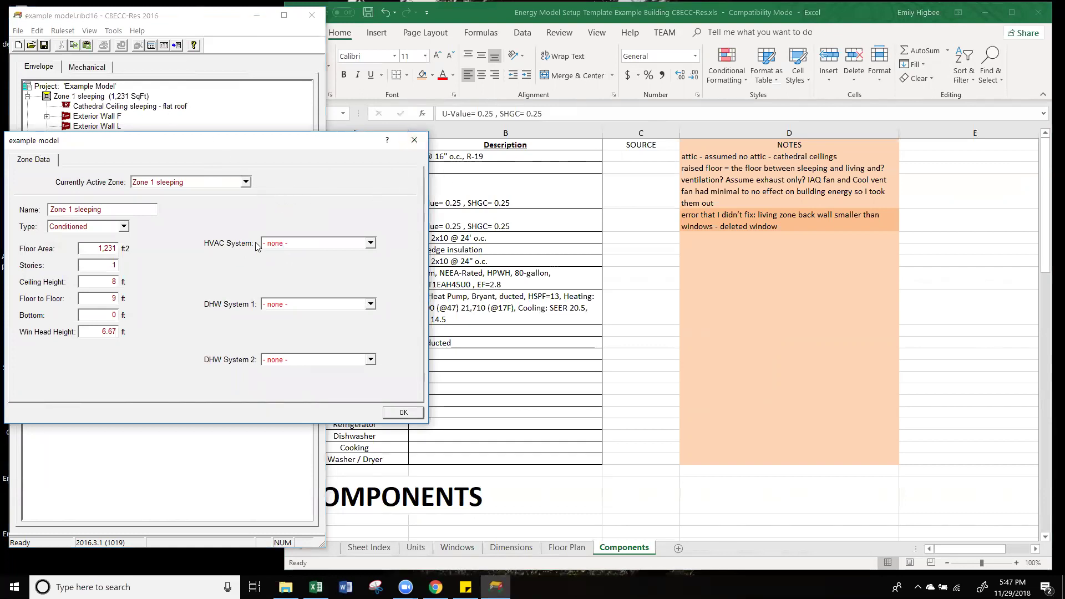
pyautogui.click(299, 244)
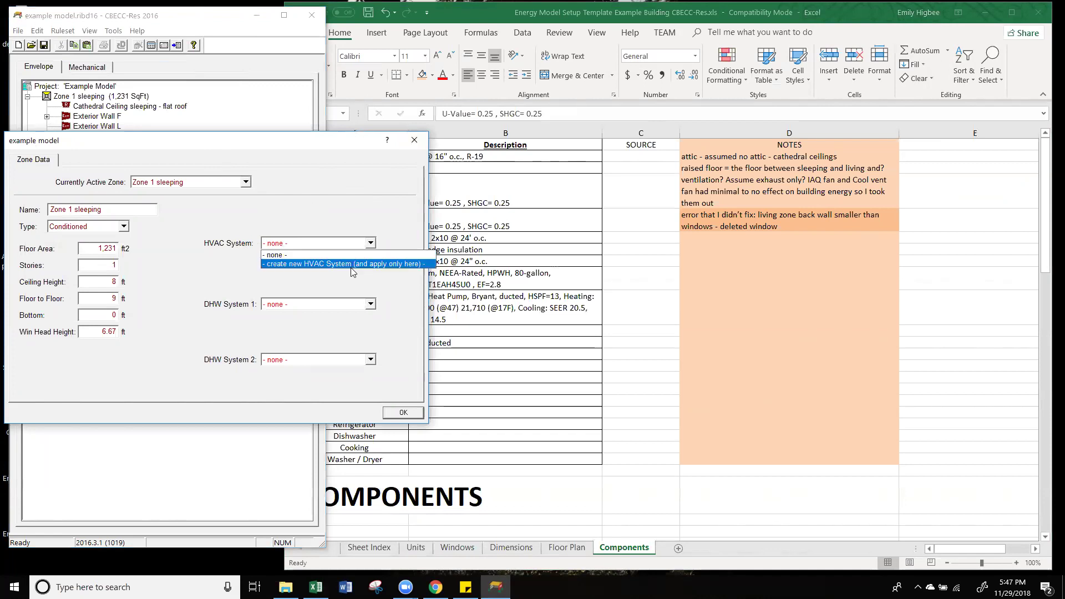
pyautogui.click(345, 286)
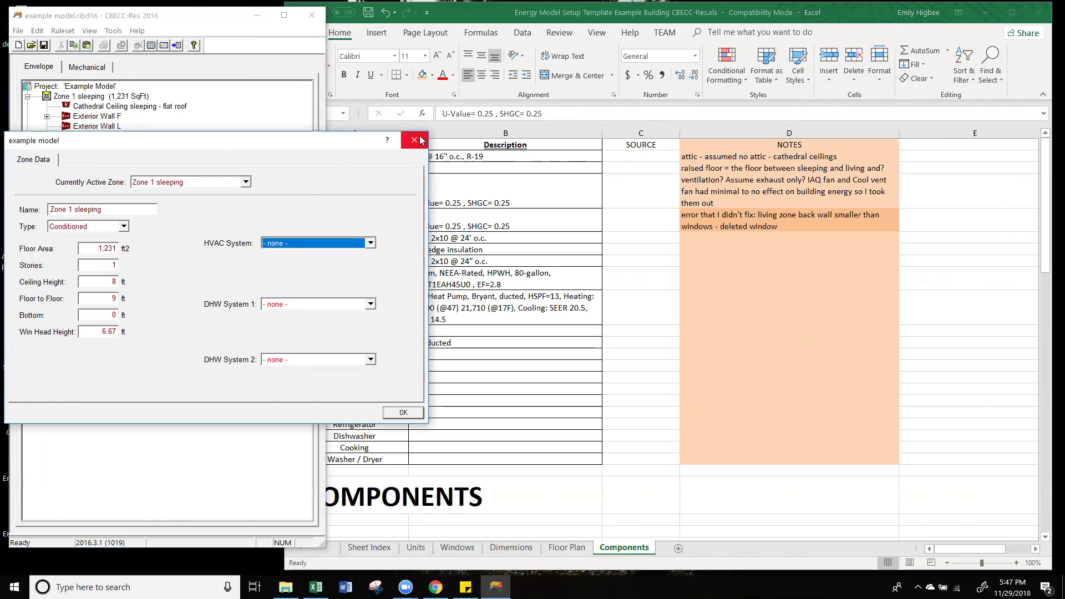
pyautogui.click(415, 140)
pyautogui.click(86, 67)
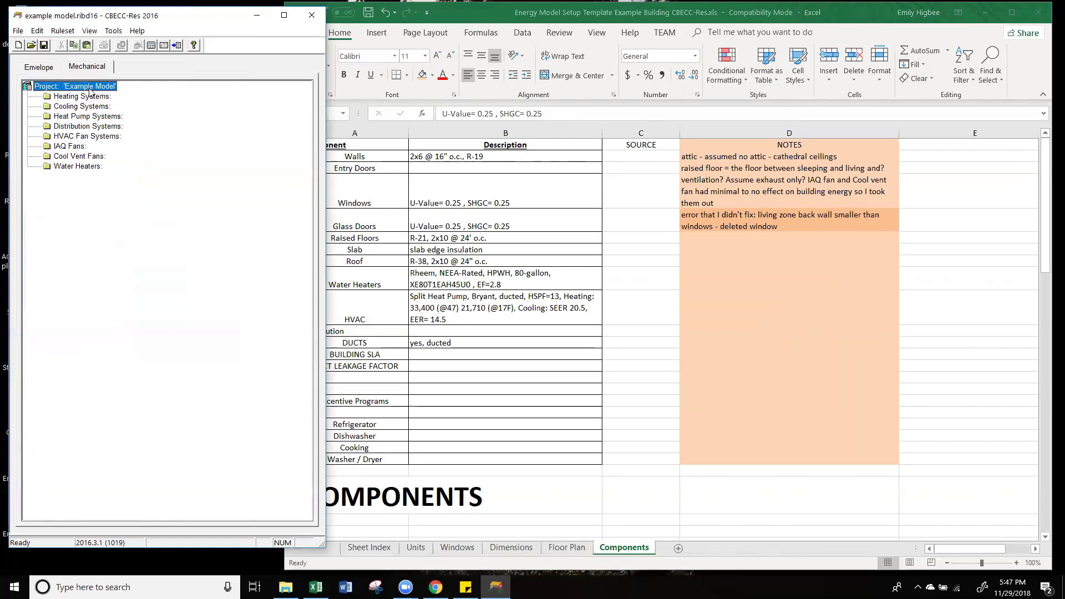
pyautogui.click(48, 70)
pyautogui.click(70, 71)
pyautogui.rightClick(64, 87)
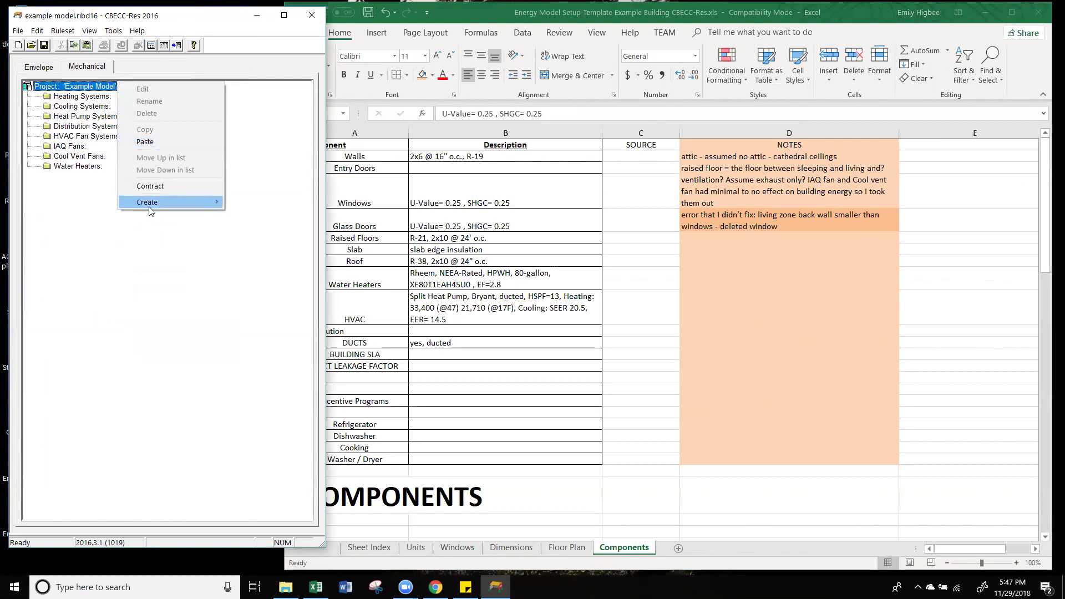
pyautogui.moveTo(149, 210)
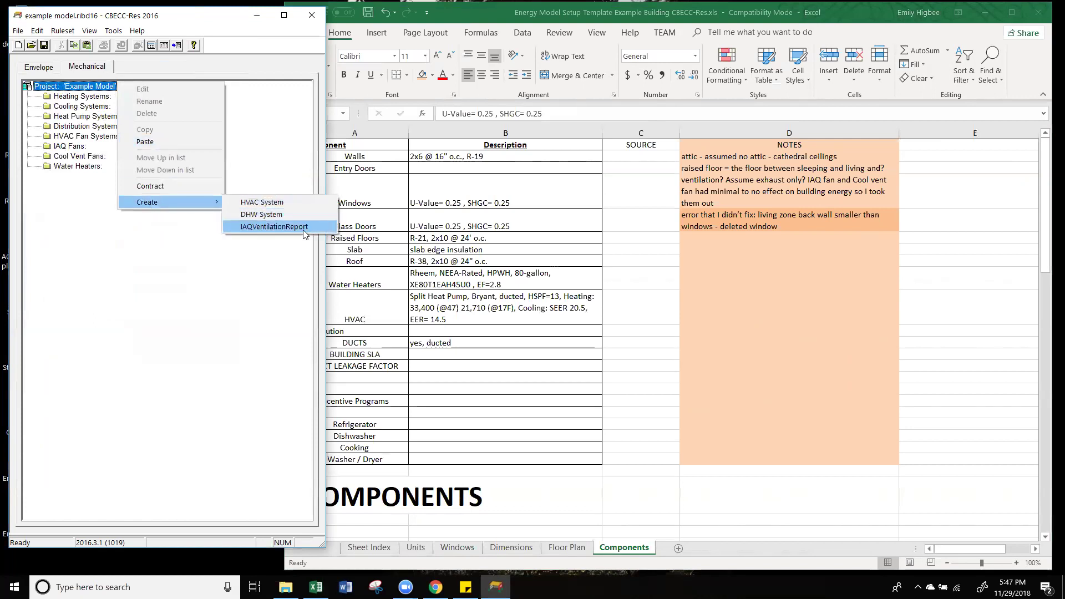
pyautogui.click(183, 335)
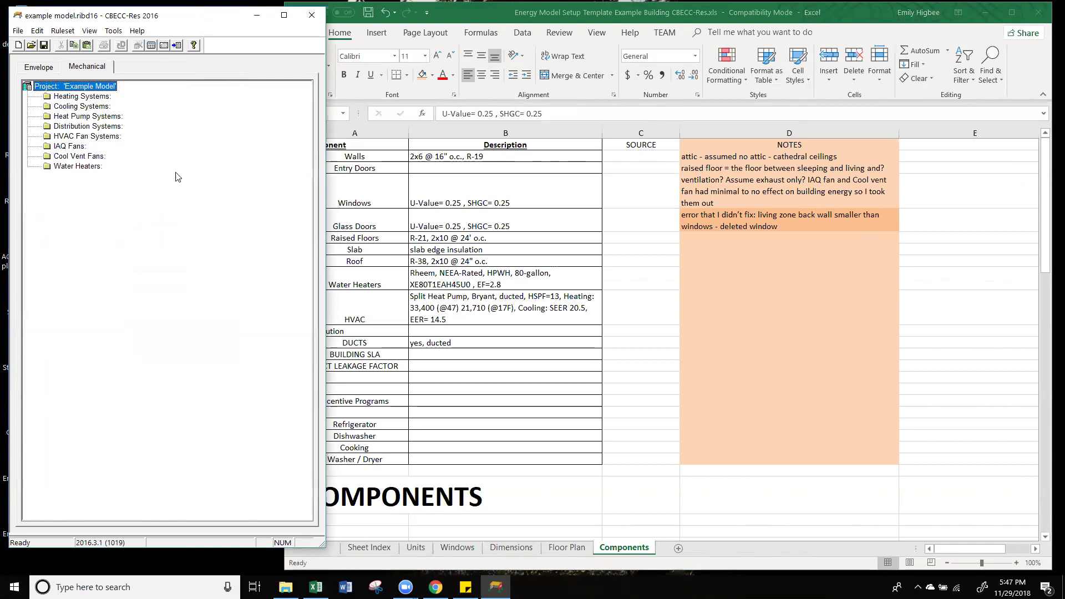
pyautogui.click(39, 66)
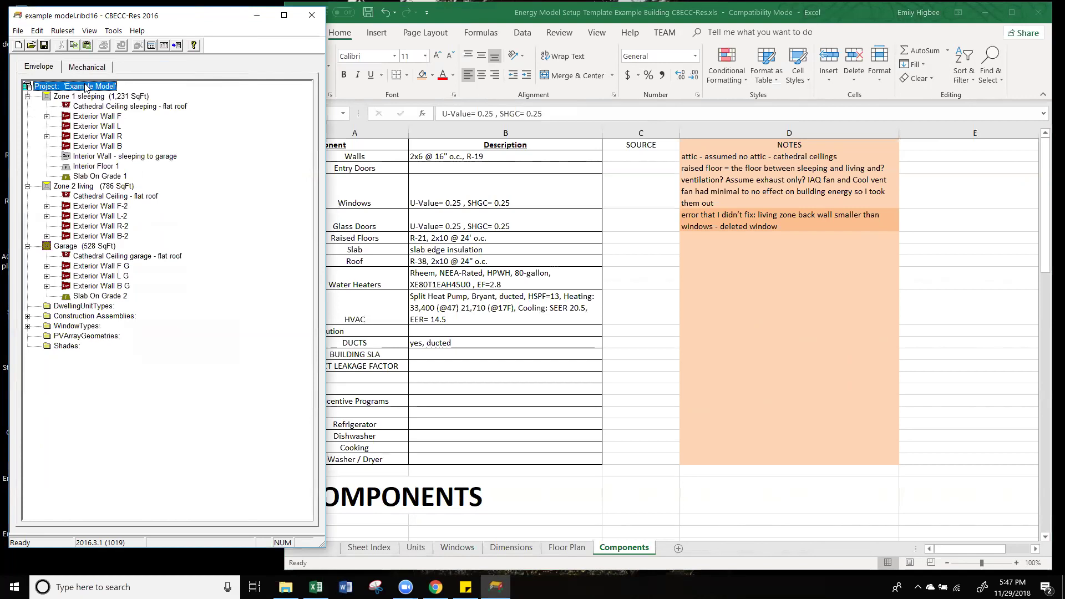
# Step: Create a new HVAC system named 'HVAC System' from Zone 1 sleeping's zone data
pyautogui.doubleClick(100, 96)
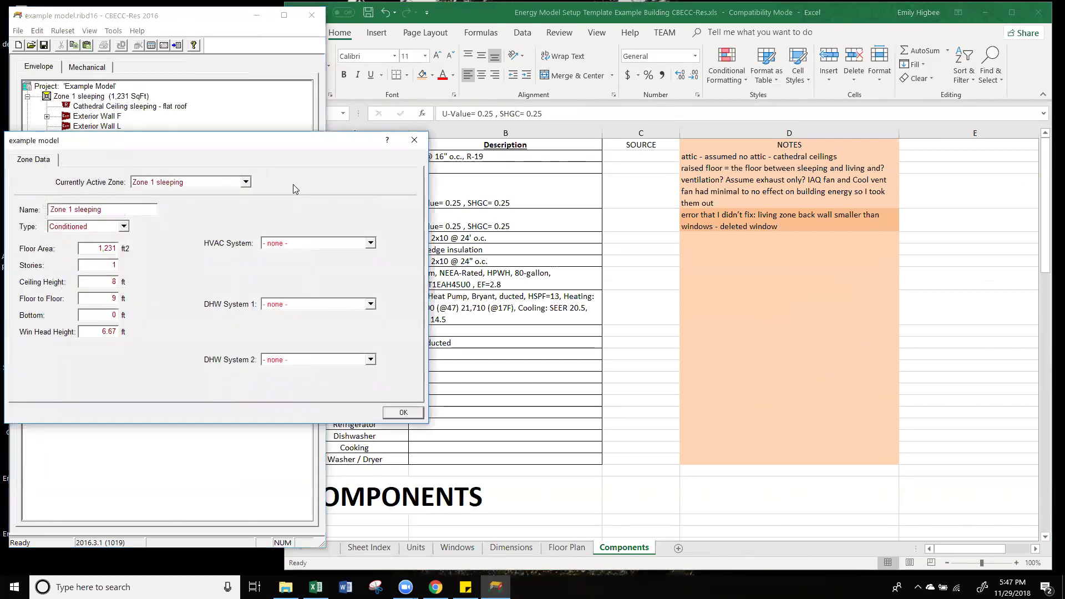
pyautogui.moveTo(282, 145); pyautogui.dragTo(284, 116)
pyautogui.click(301, 214)
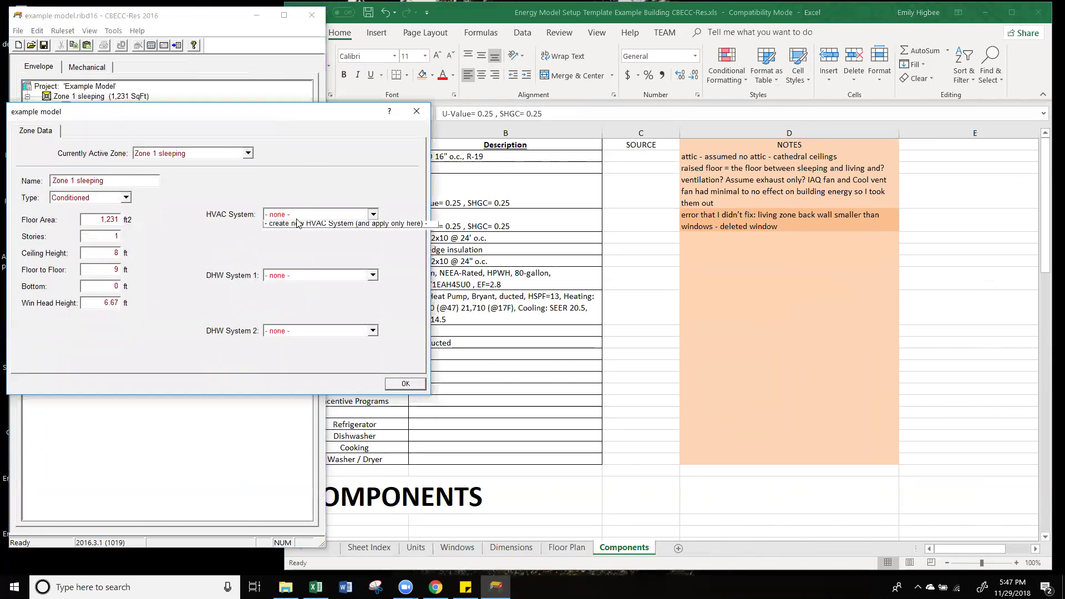
pyautogui.click(302, 236)
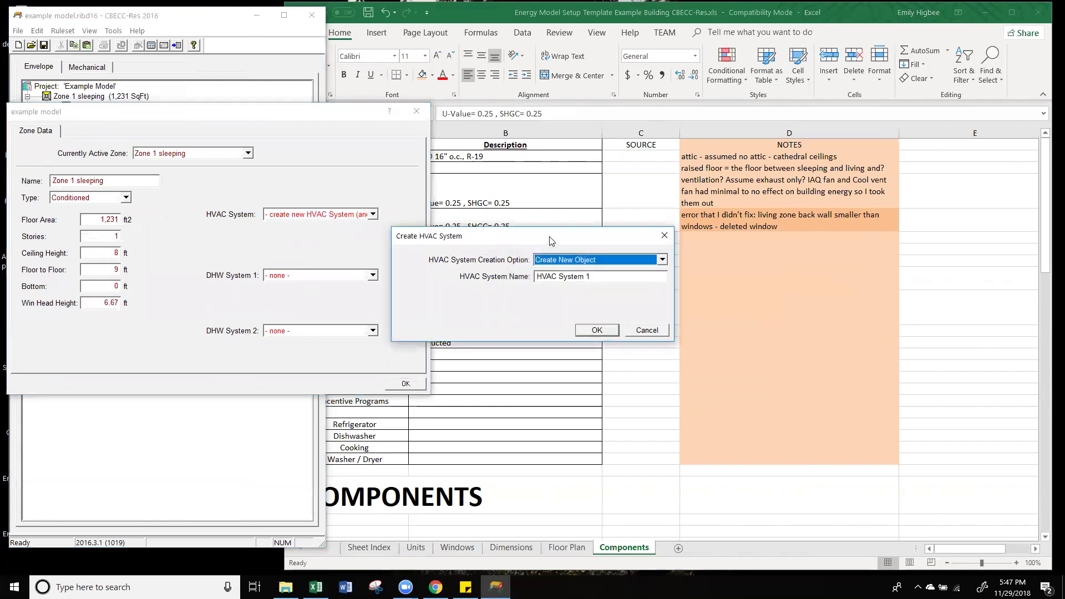
pyautogui.click(340, 279)
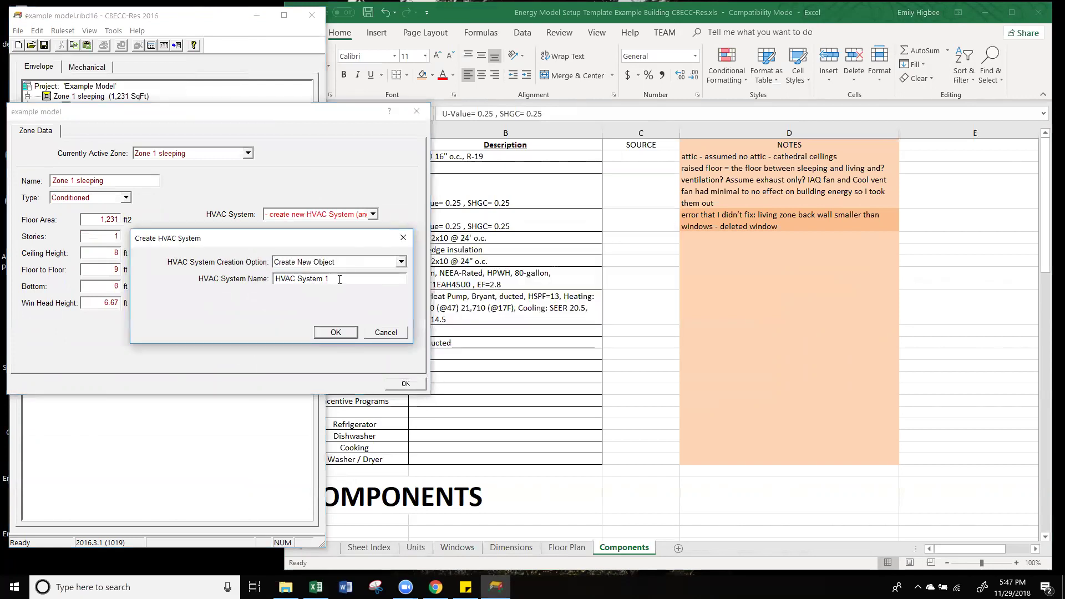
pyautogui.click(335, 332)
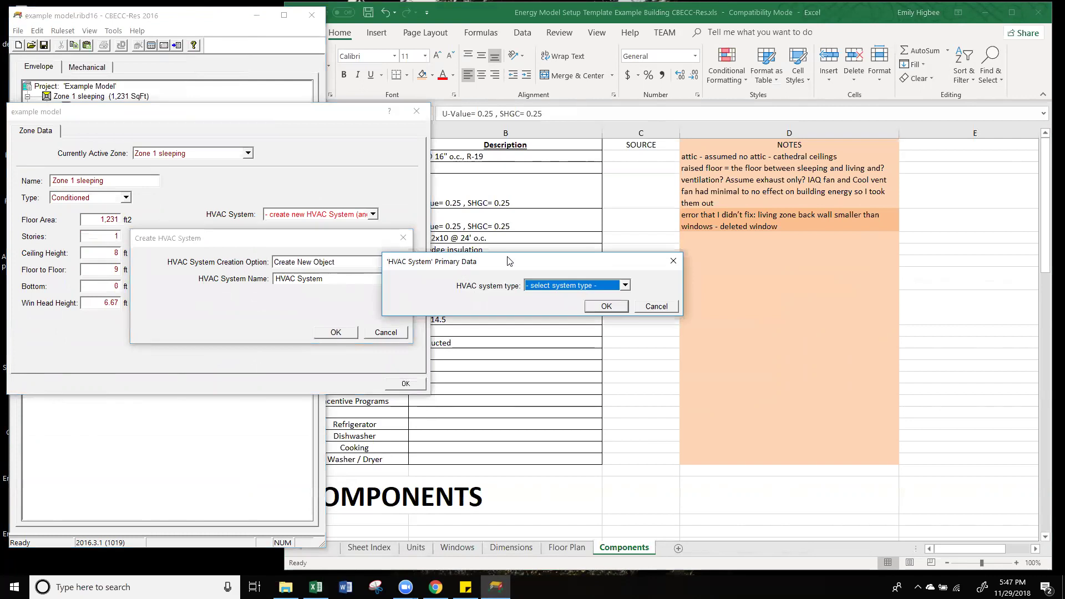
# Step: Check the spreadsheet's HVAC description, then set the type to Heat Pump Heating and Cooling System
pyautogui.moveTo(557, 269); pyautogui.dragTo(214, 246)
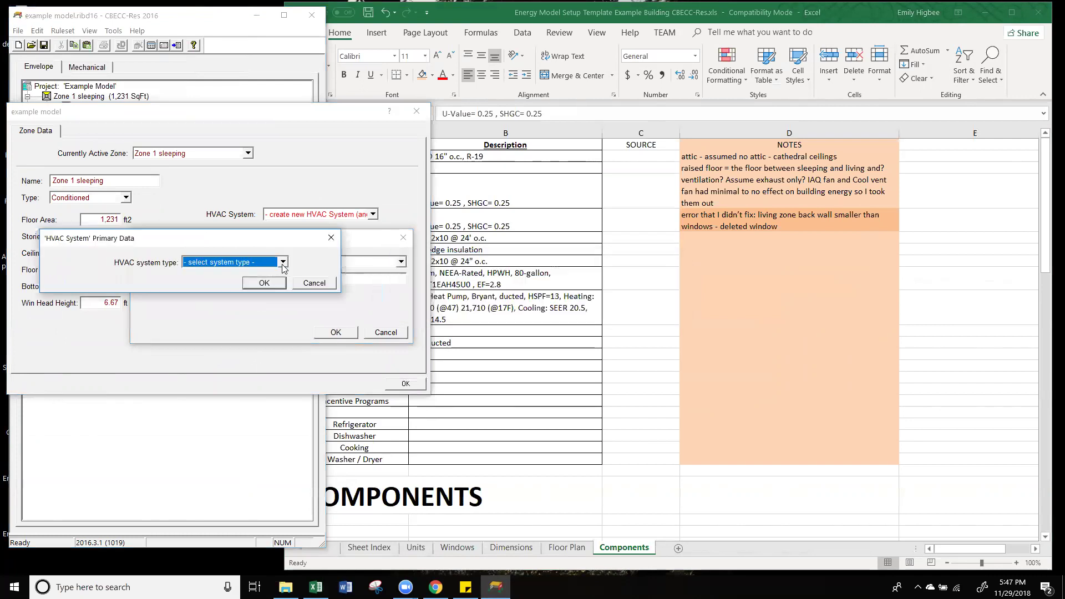
pyautogui.click(284, 263)
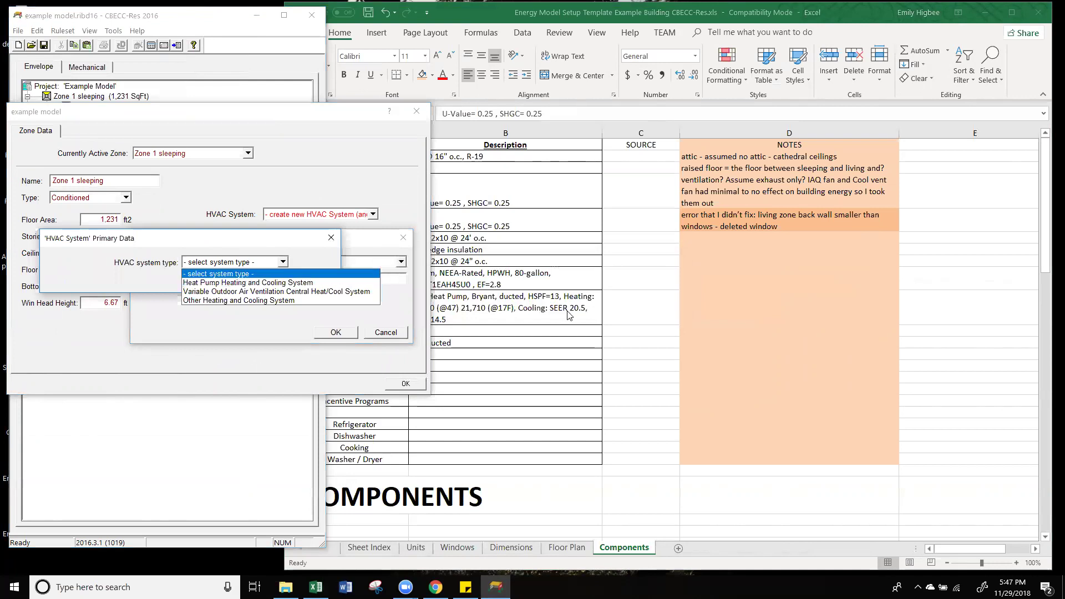
pyautogui.hotkey('alt', 'Tab')
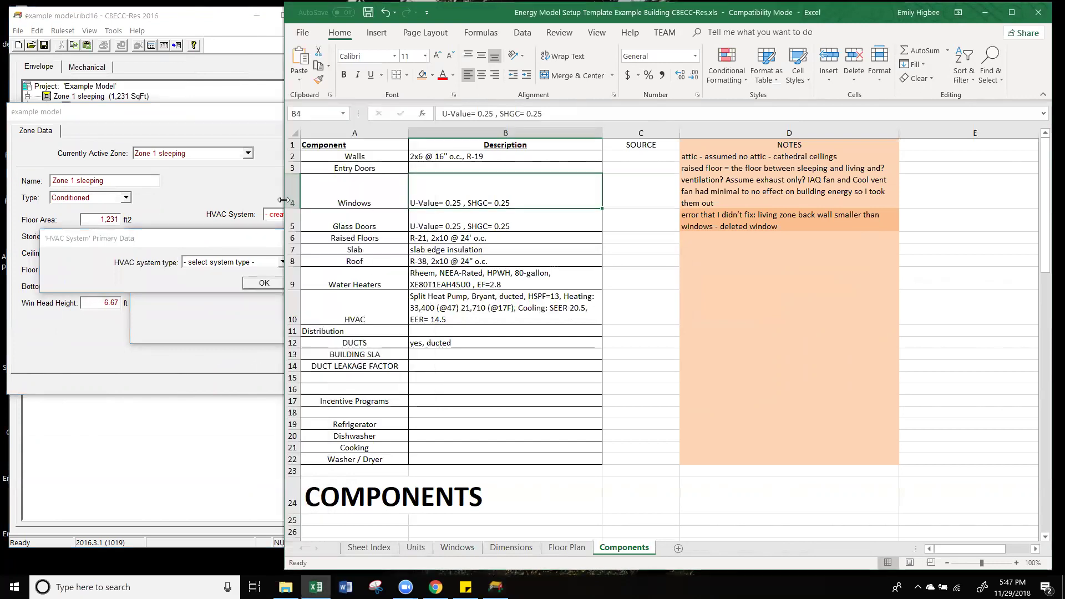
pyautogui.moveTo(283, 199); pyautogui.dragTo(442, 199)
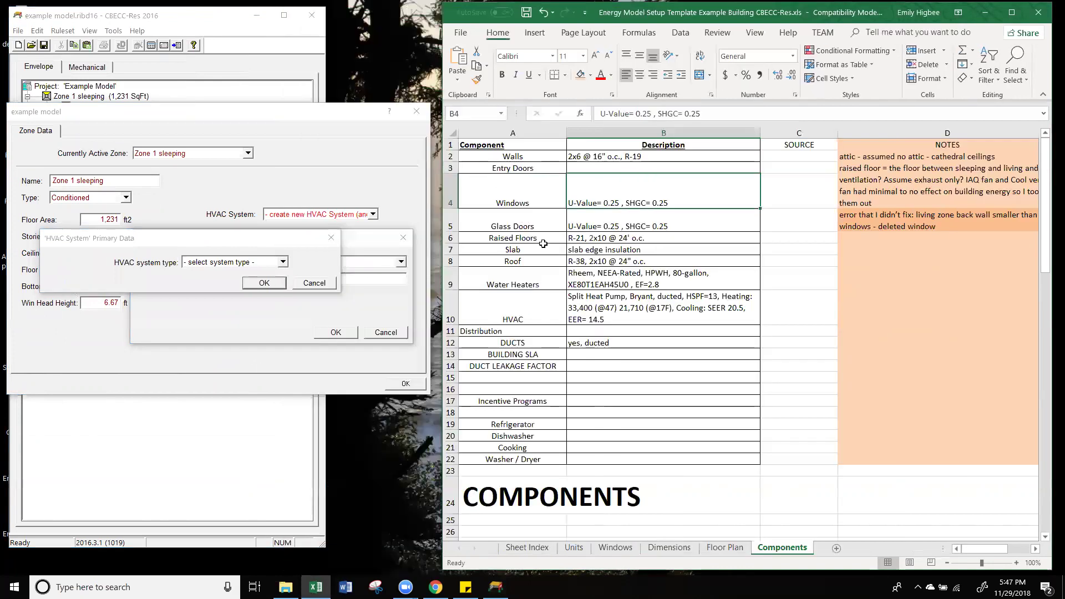
pyautogui.click(533, 312)
pyautogui.press('Right')
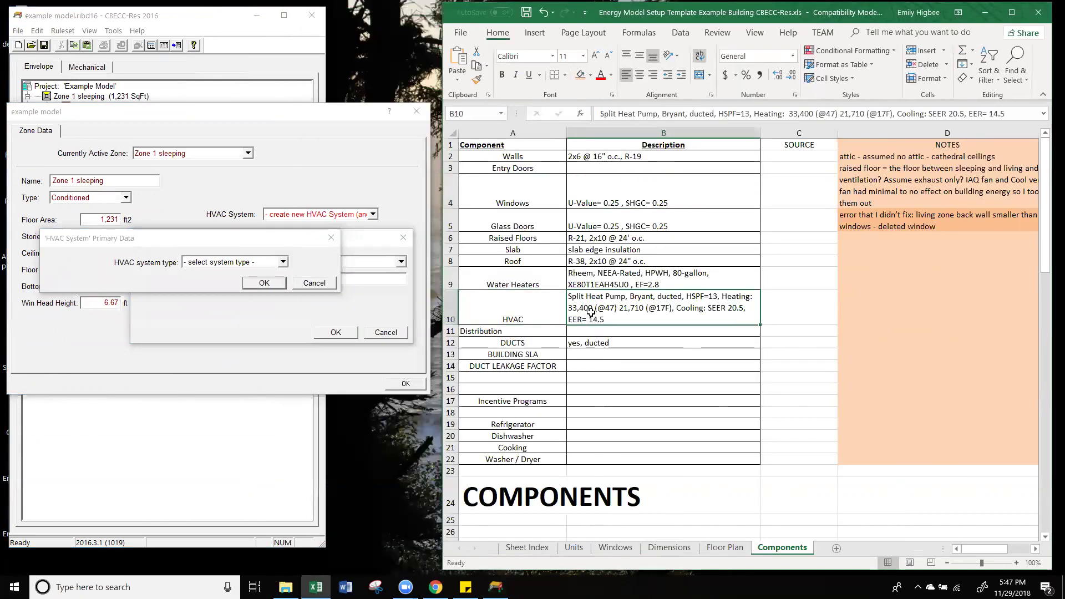
pyautogui.click(262, 263)
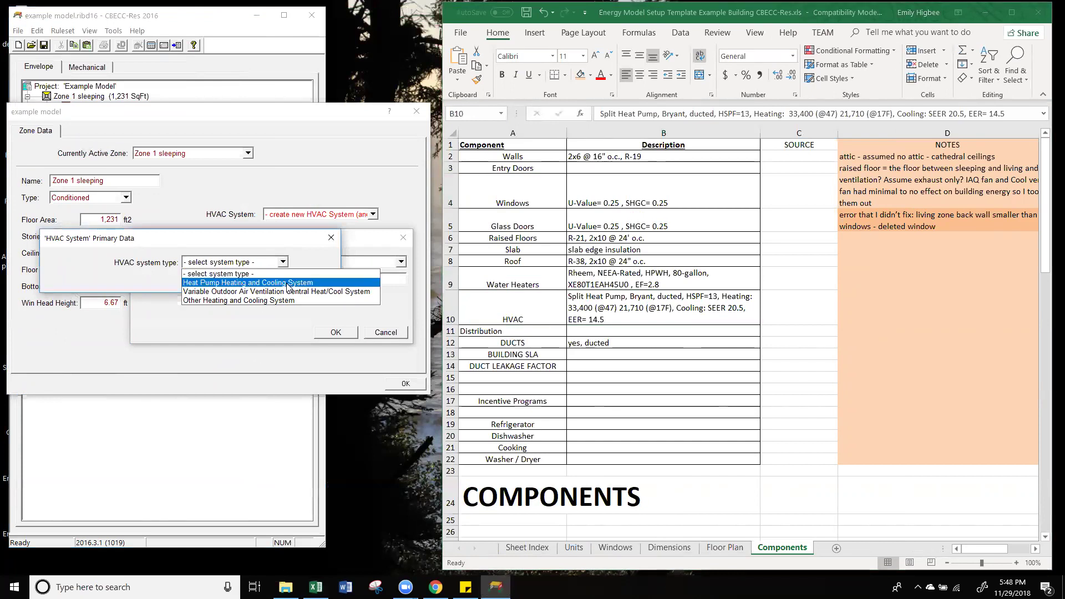
pyautogui.click(288, 284)
pyautogui.click(267, 279)
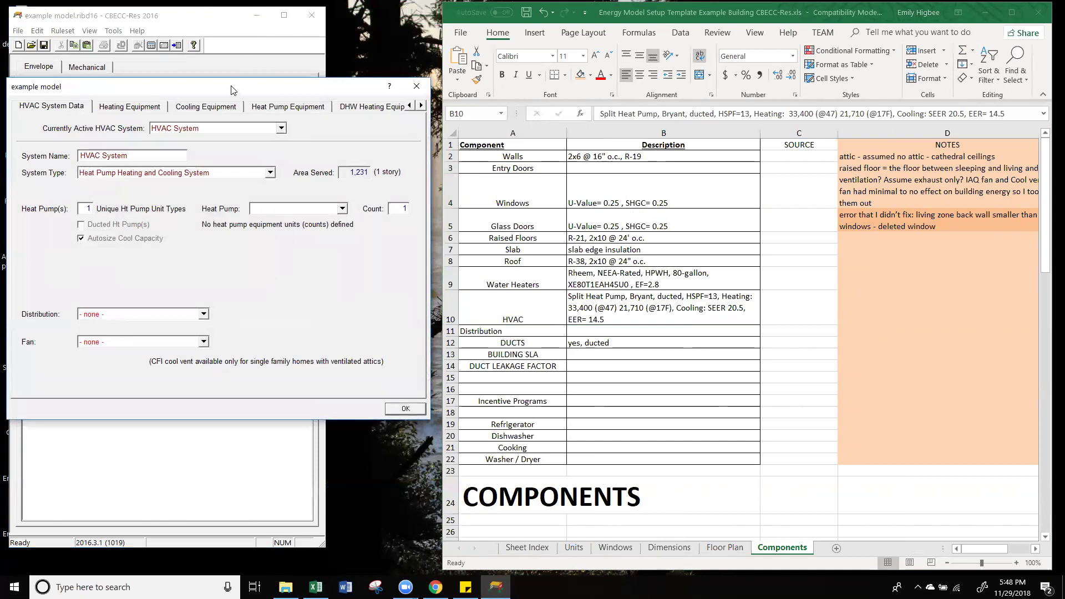
# Step: Create a new heat pump named 'Split Heat Pump Bryant' for HVAC System
pyautogui.moveTo(232, 90); pyautogui.dragTo(226, 81)
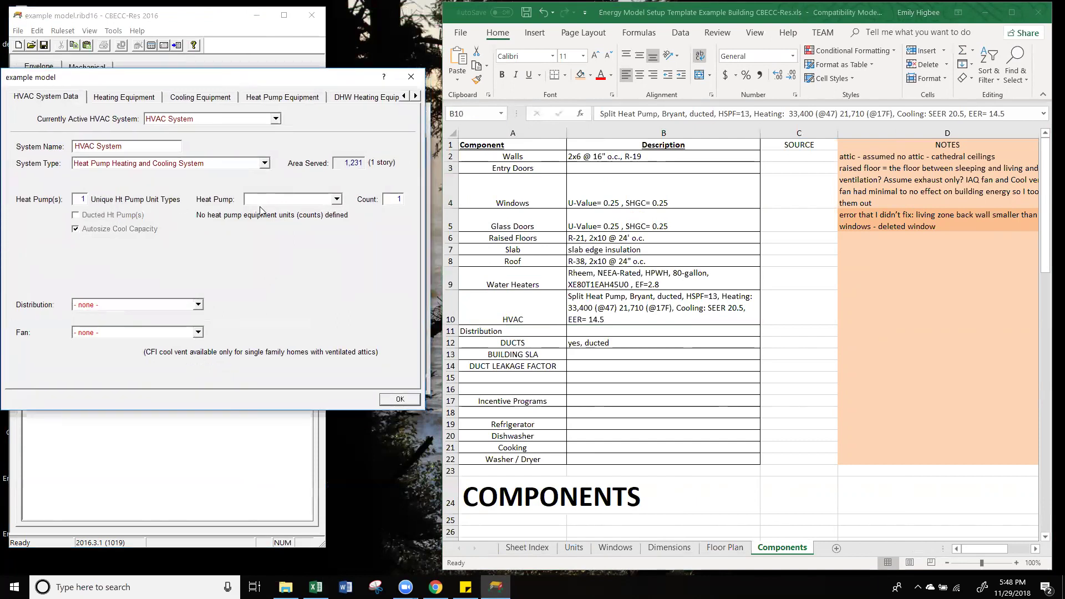
pyautogui.moveTo(345, 163); pyautogui.dragTo(373, 166)
pyautogui.click(337, 199)
pyautogui.click(213, 179)
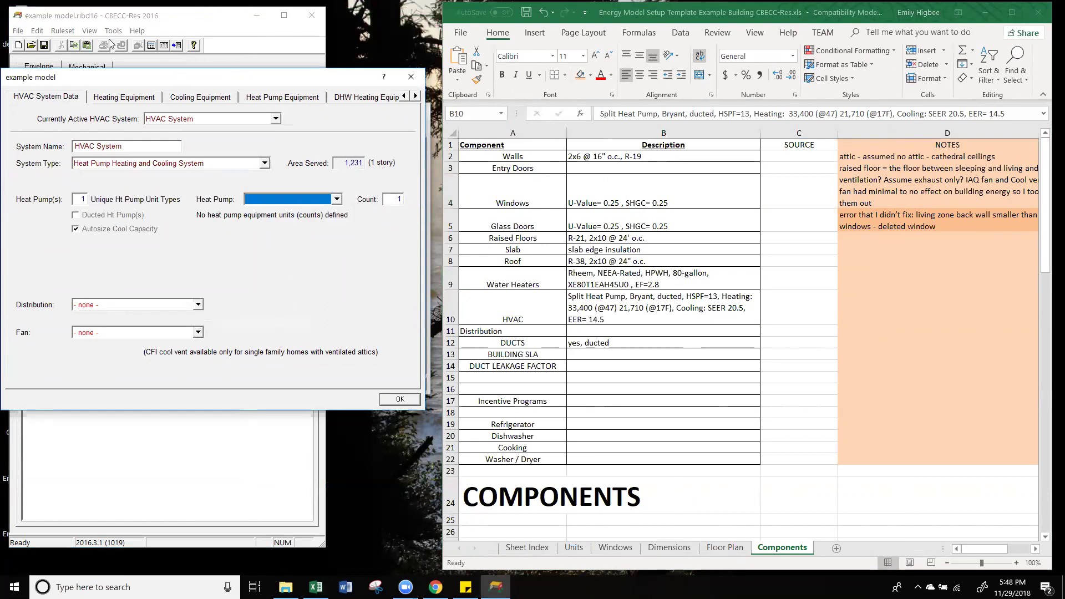
pyautogui.click(291, 200)
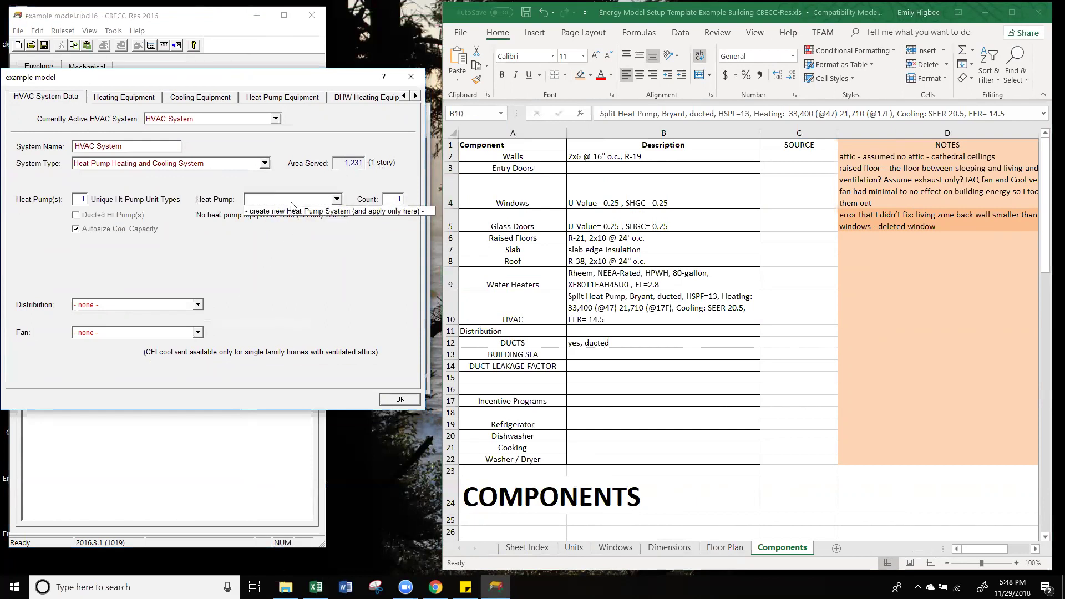
pyautogui.click(259, 212)
pyautogui.moveTo(603, 240); pyautogui.dragTo(364, 209)
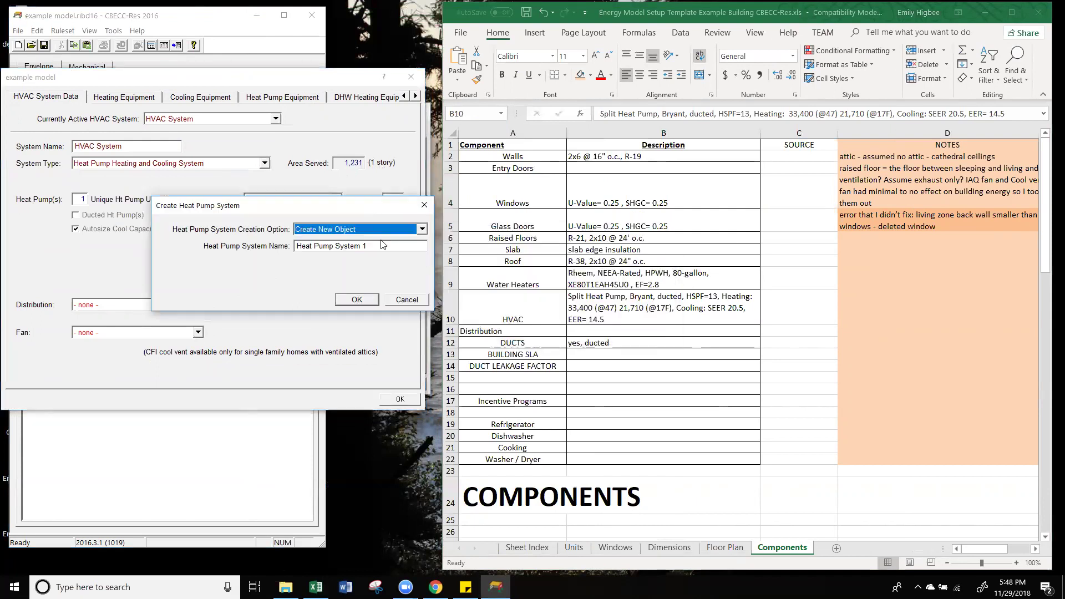
pyautogui.click(382, 249)
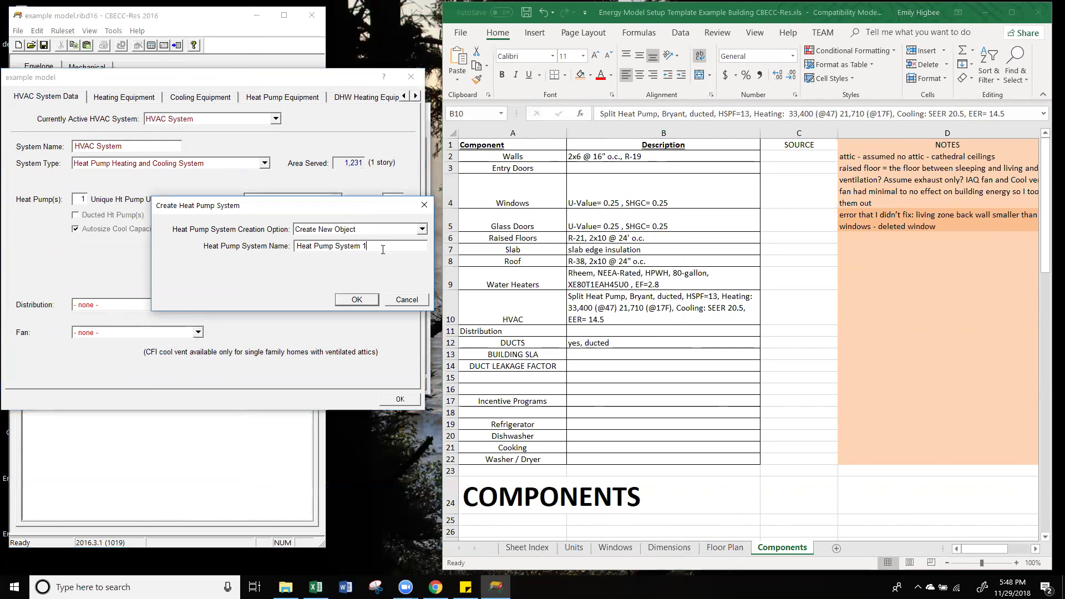
pyautogui.press('BackSpace')
pyautogui.press('BackSpace')
pyautogui.press('BackSpace')
pyautogui.press('BackSpace')
pyautogui.press('BackSpace')
pyautogui.press('BackSpace')
pyautogui.press('BackSpace')
pyautogui.press('BackSpace')
pyautogui.press('BackSpace')
pyautogui.press('BackSpace')
pyautogui.press('BackSpace')
pyautogui.press('BackSpace')
pyautogui.press('BackSpace')
pyautogui.press('BackSpace')
pyautogui.press('BackSpace')
pyautogui.press('BackSpace')
pyautogui.write('Split Heat Pump')
pyautogui.click(361, 300)
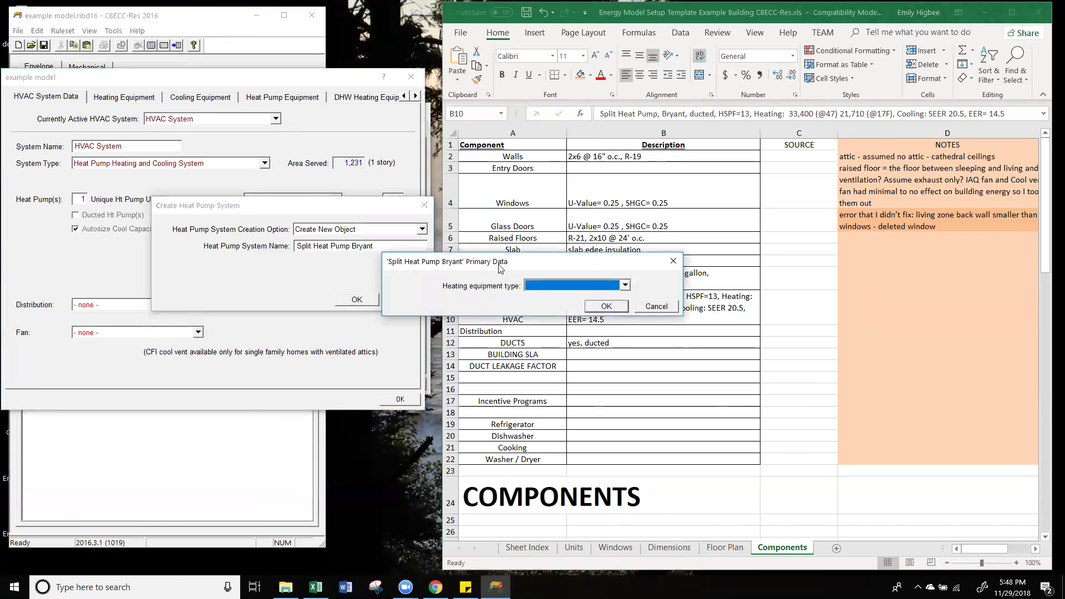
# Step: Set the heat pump's type to SplitHeatPump - Central split heat pump
pyautogui.moveTo(501, 268); pyautogui.dragTo(209, 224)
pyautogui.click(331, 241)
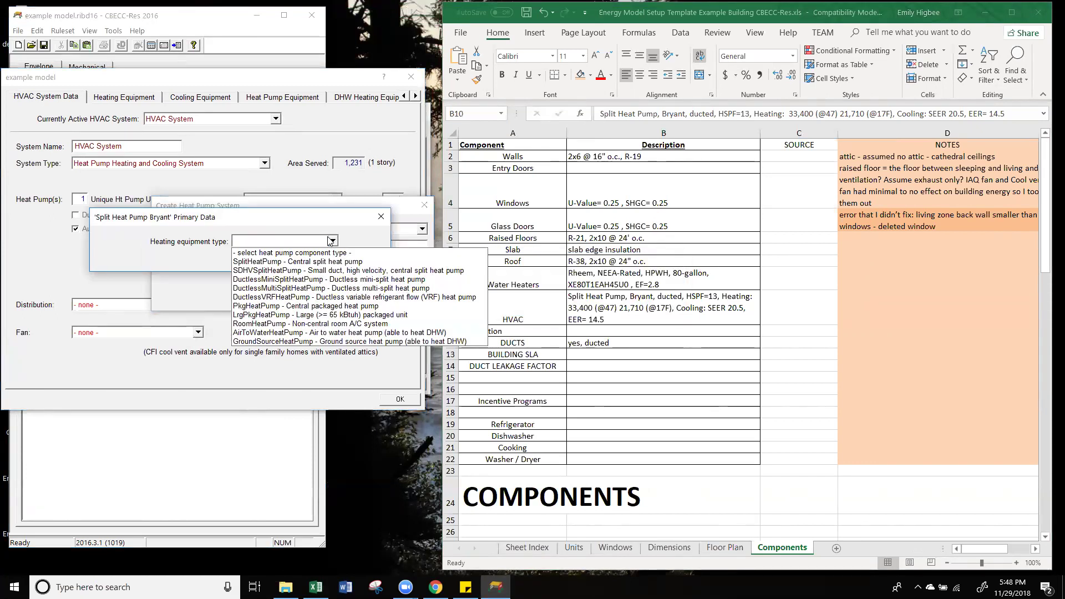
pyautogui.click(355, 228)
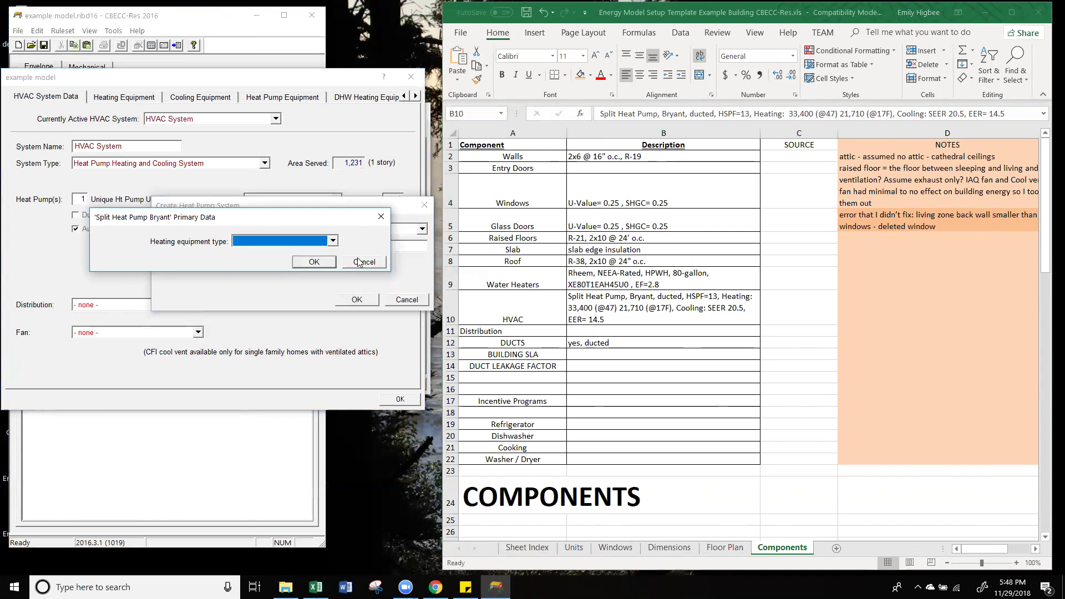
pyautogui.click(333, 242)
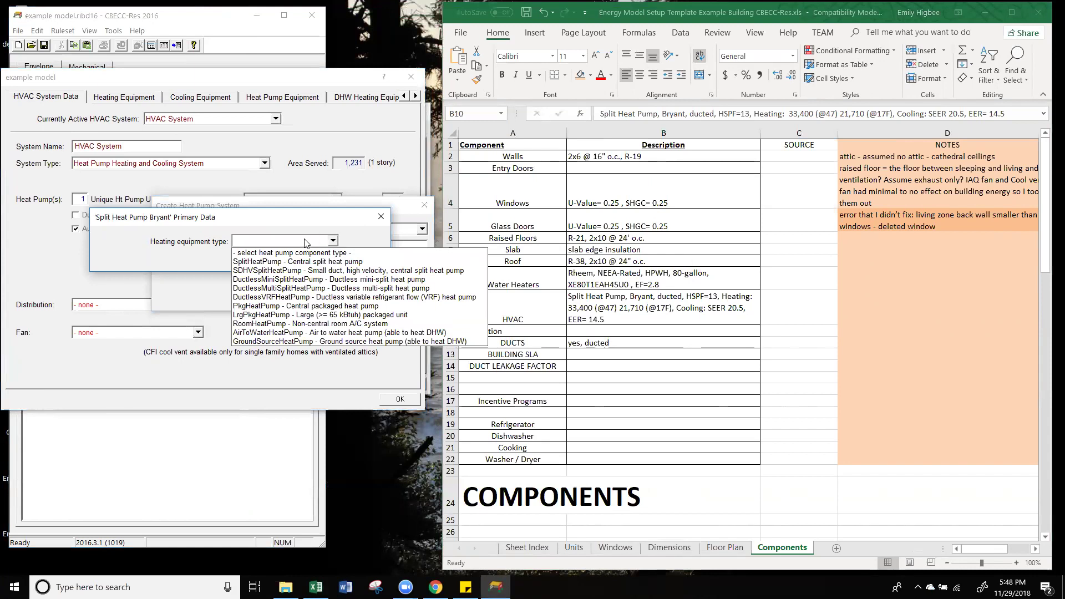
pyautogui.click(280, 262)
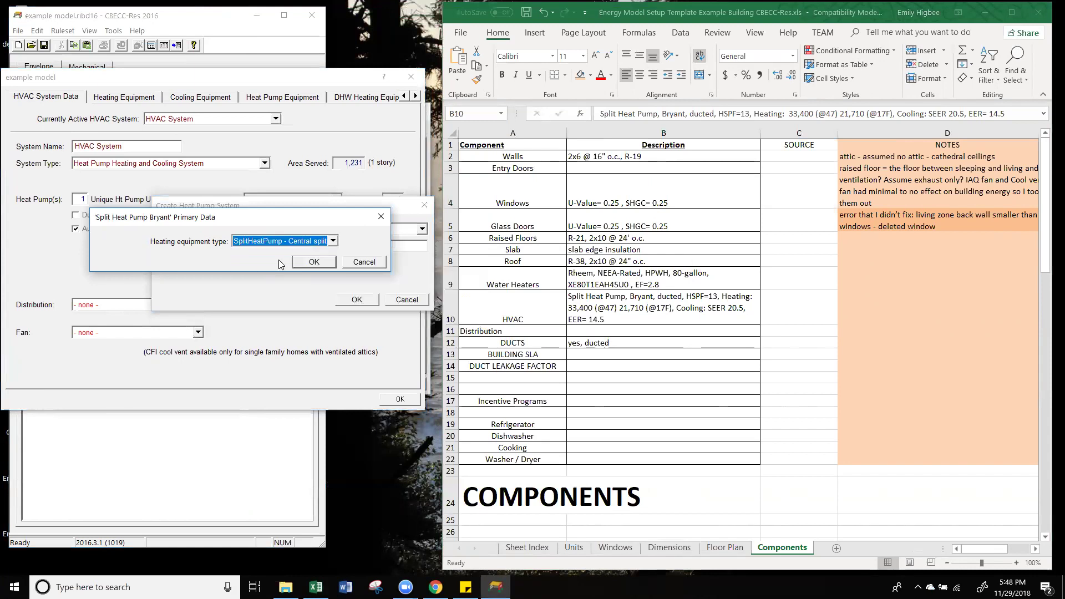
pyautogui.click(314, 263)
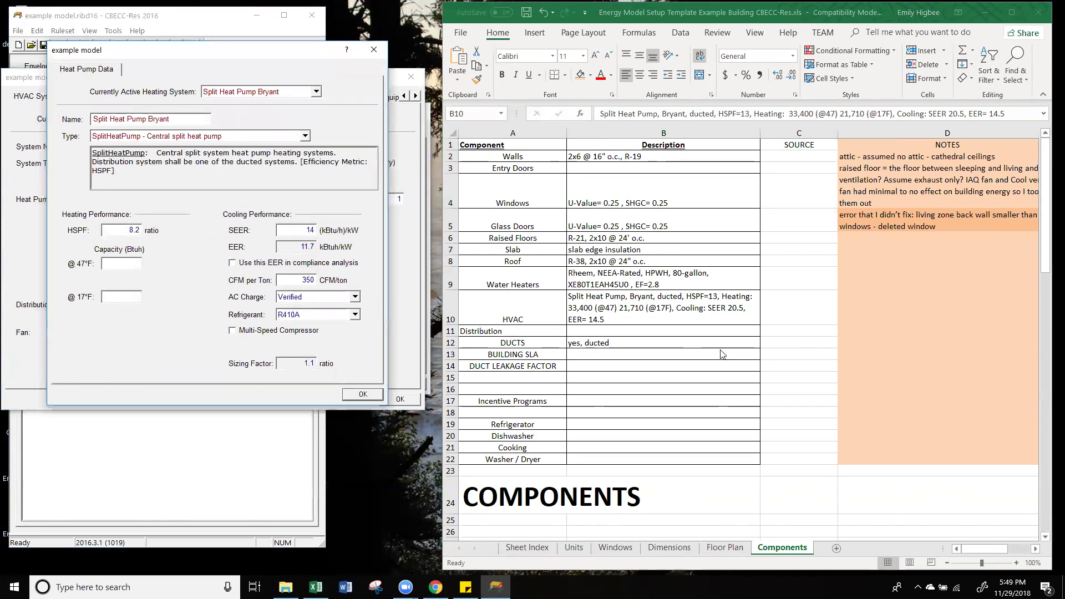
# Step: Enter HSPF 13, capacities 33,400 Btuh at 47°F and 21,710 Btuh at 17°F, and SEER 20.5
pyautogui.click(673, 294)
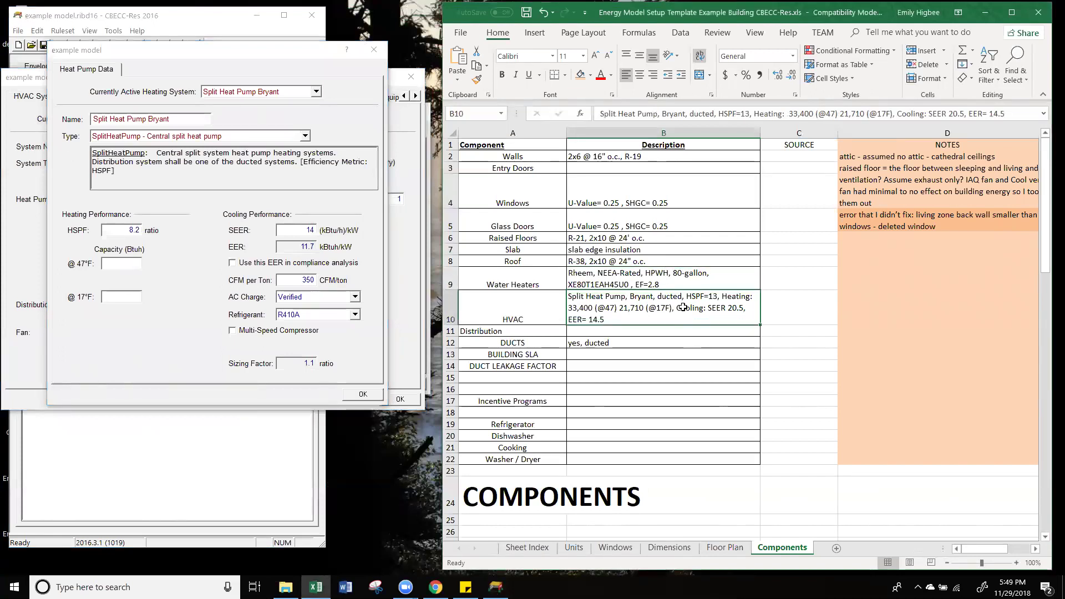
pyautogui.moveTo(123, 230); pyautogui.dragTo(167, 232)
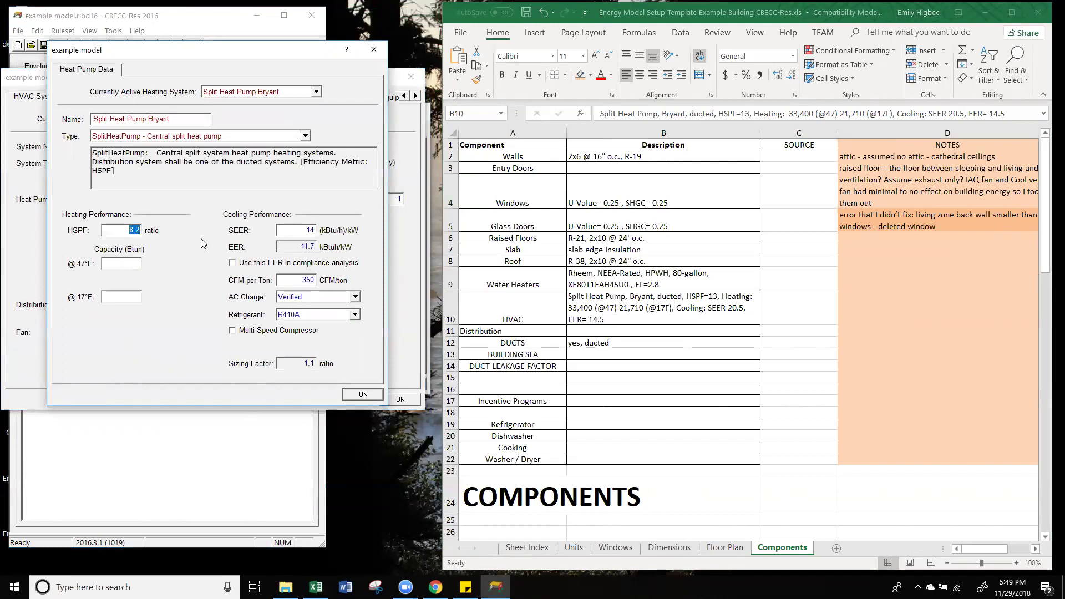
pyautogui.write('13')
pyautogui.press('Tab')
pyautogui.write('33,400')
pyautogui.click(124, 301)
pyautogui.write('21,')
pyautogui.write('710')
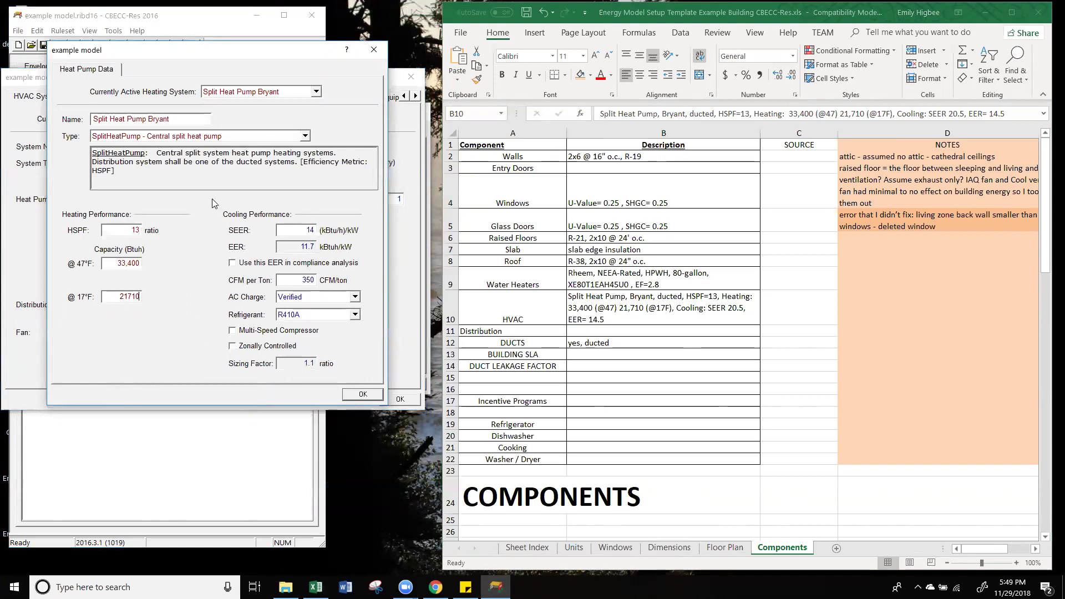
pyautogui.click(285, 234)
pyautogui.moveTo(286, 232); pyautogui.dragTo(350, 223)
pyautogui.write('20.5')
pyautogui.click(306, 244)
# Step: Leave the calculated EER 13 unused in compliance analysis and confirm the heat pump data
pyautogui.moveTo(306, 244); pyautogui.dragTo(322, 251)
pyautogui.press('1')
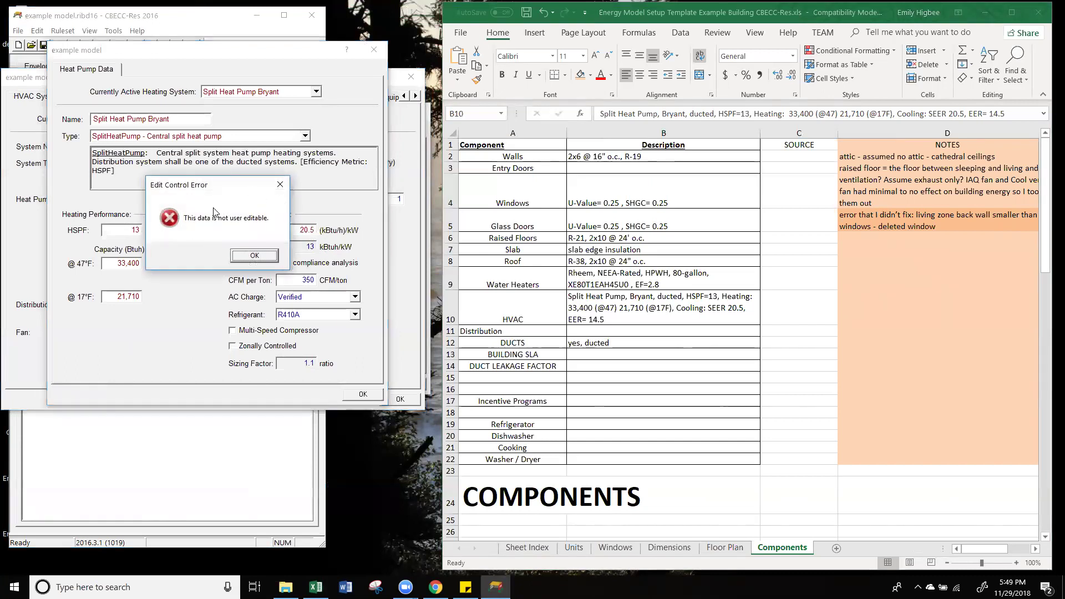
pyautogui.click(255, 253)
pyautogui.click(340, 265)
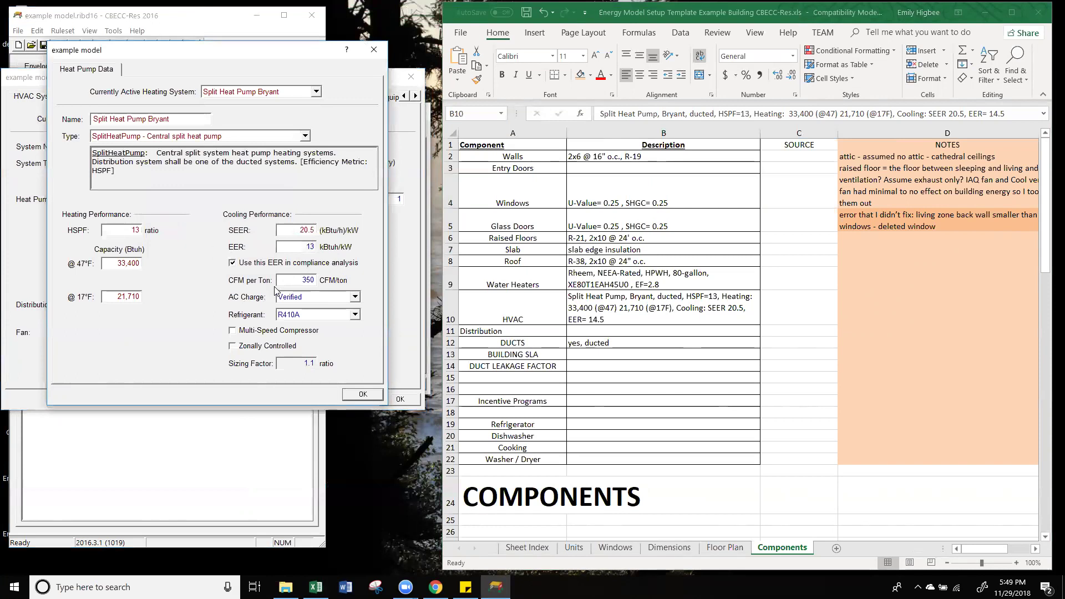
pyautogui.moveTo(299, 230); pyautogui.dragTo(309, 230)
pyautogui.click(233, 264)
pyautogui.click(233, 265)
pyautogui.click(233, 264)
pyautogui.press('Tab')
pyautogui.click(260, 266)
pyautogui.click(259, 266)
pyautogui.click(363, 394)
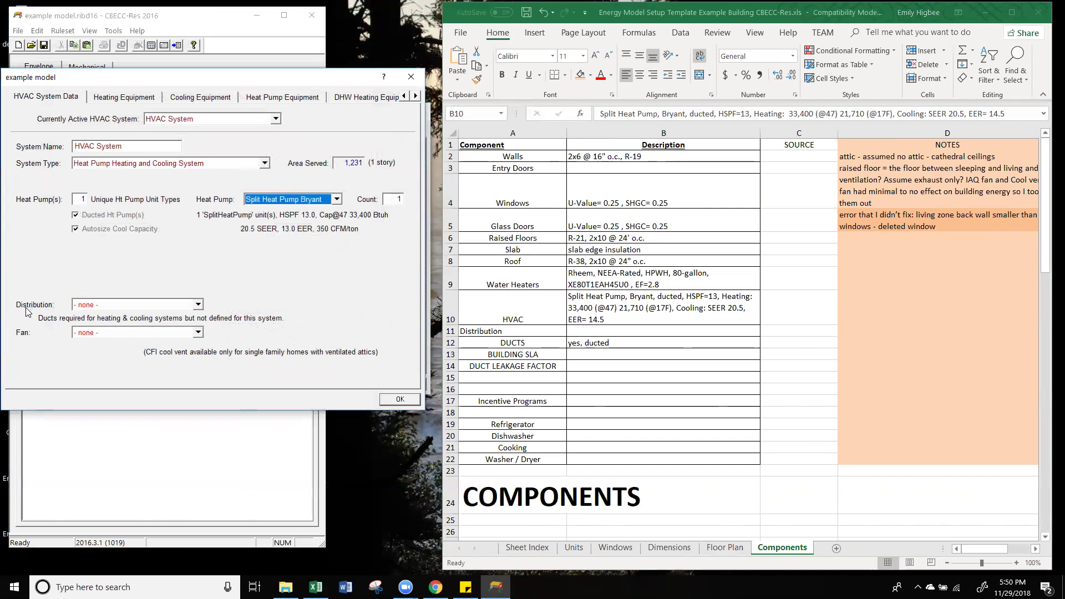
# Step: Create a new distribution system named 'Distribution System' for HVAC System
pyautogui.click(98, 308)
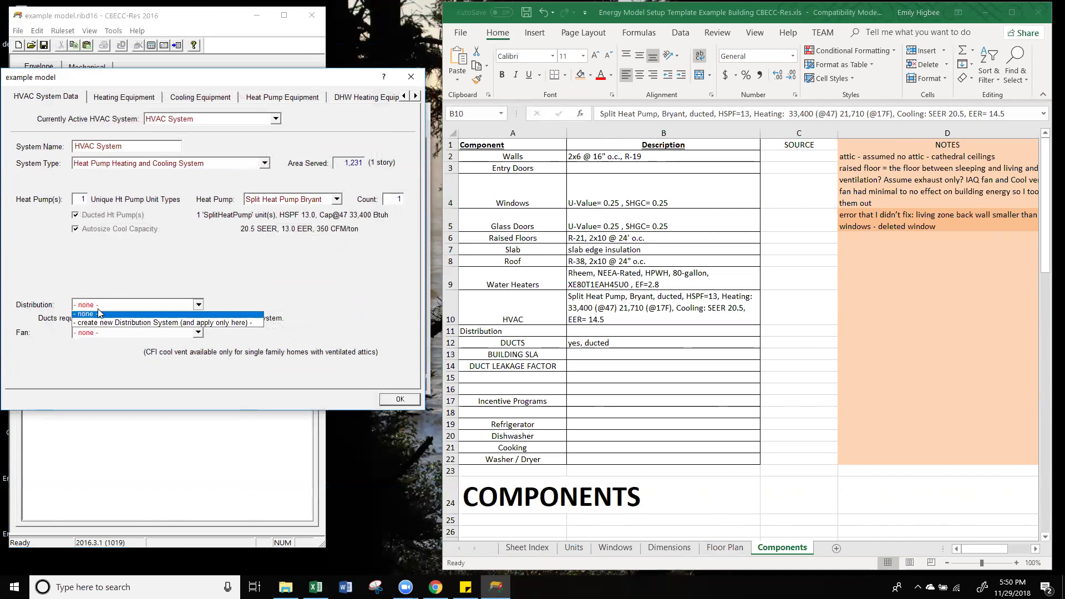
pyautogui.click(123, 329)
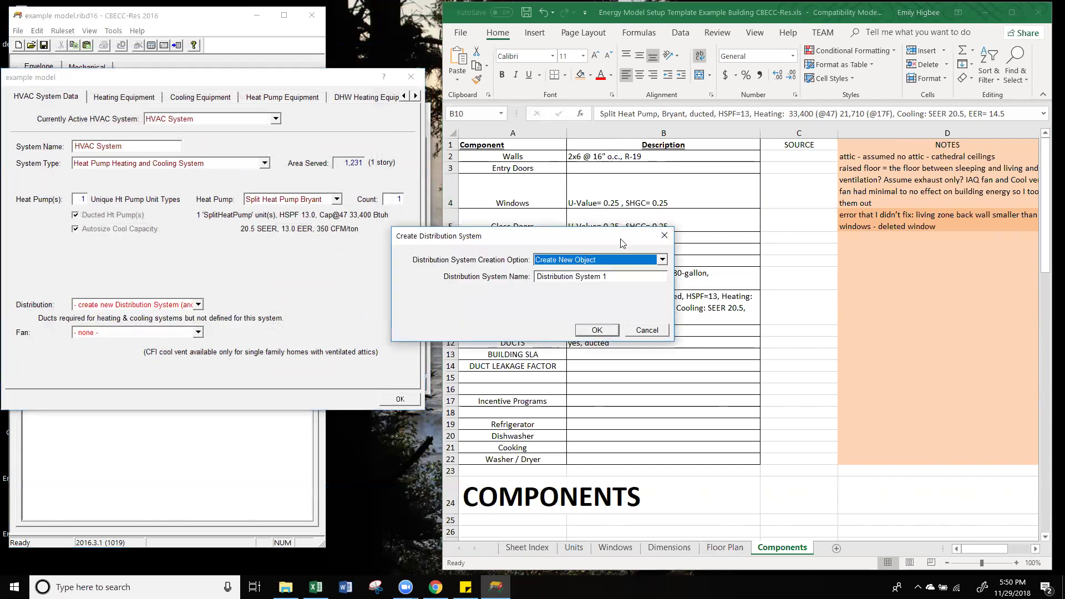
pyautogui.click(377, 231)
pyautogui.press('BackSpace')
pyautogui.press('BackSpace')
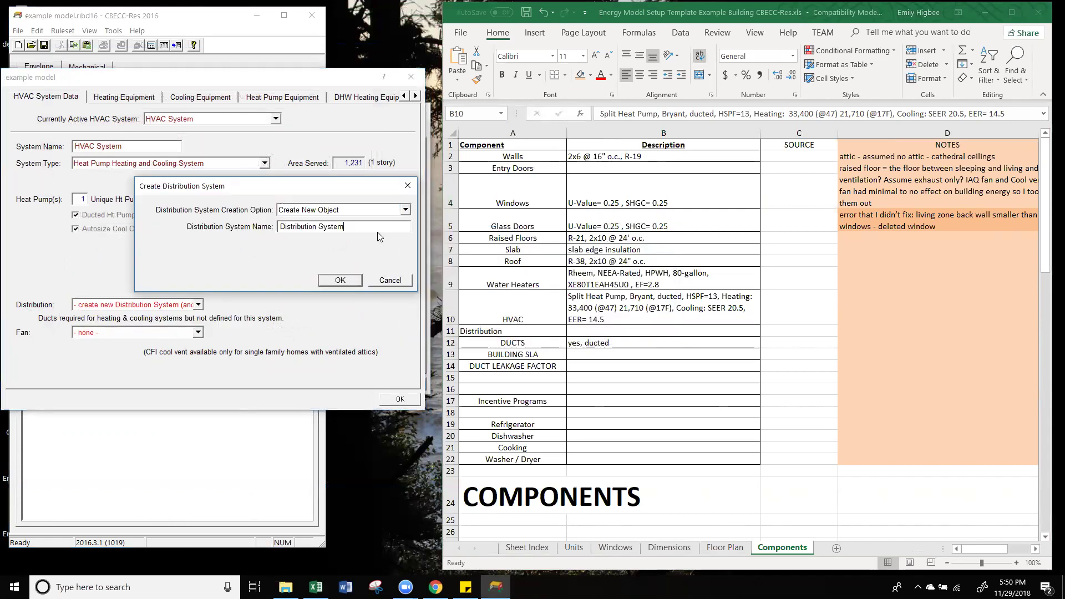
pyautogui.click(357, 282)
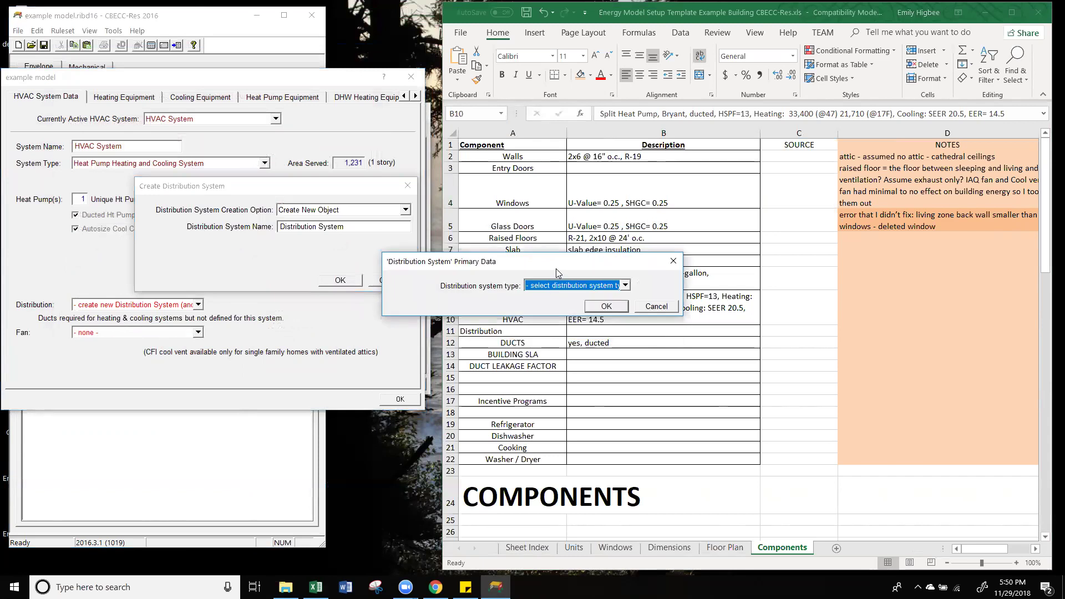
# Step: Make its ducts located entirely in conditioned space, then begin a new HVAC fan system
pyautogui.click(327, 225)
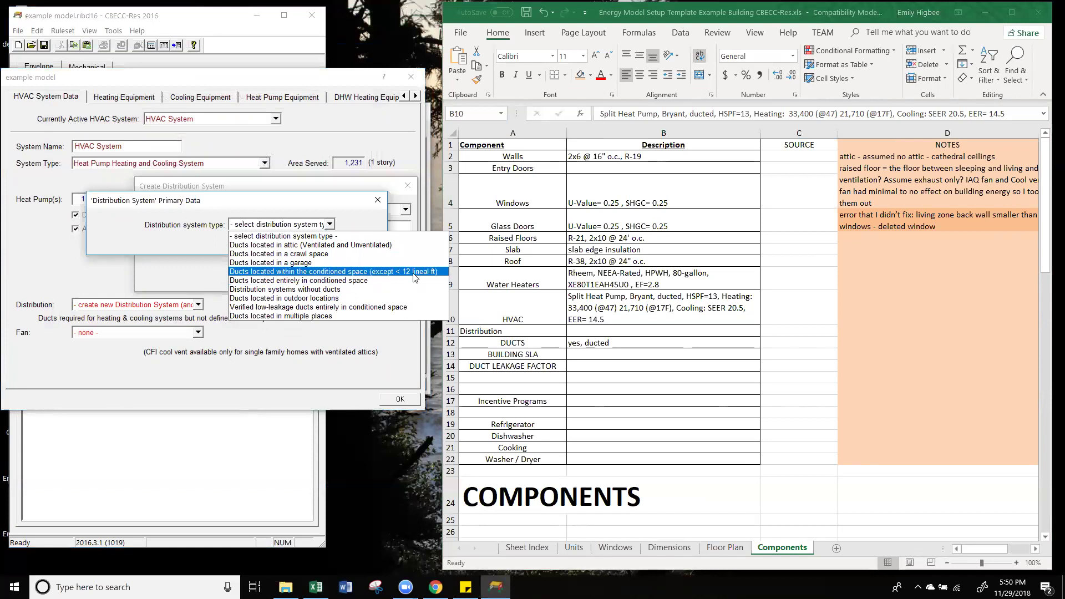
pyautogui.click(331, 281)
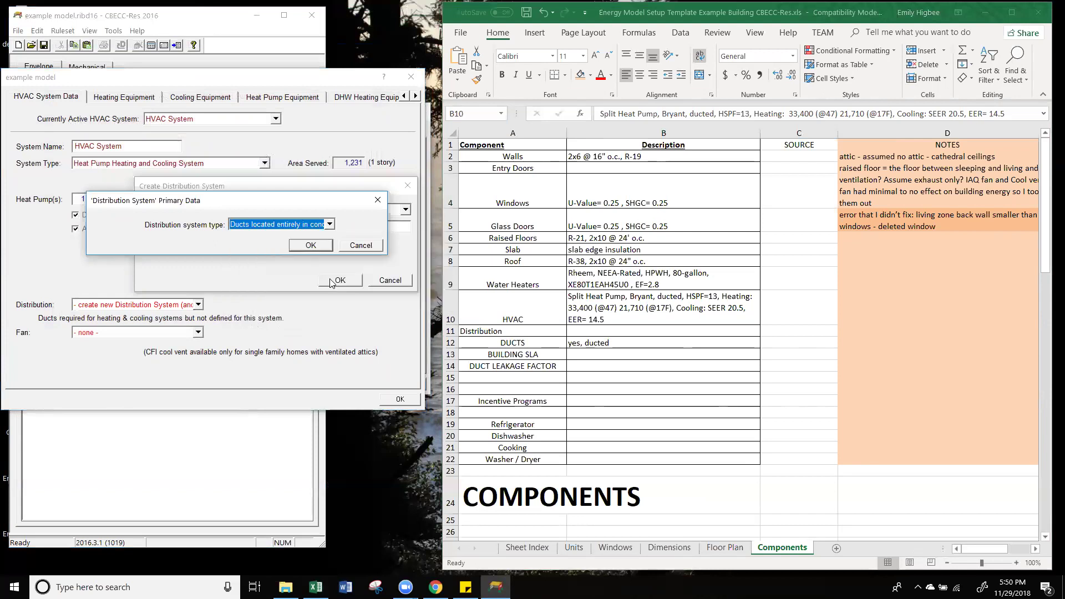
pyautogui.click(308, 246)
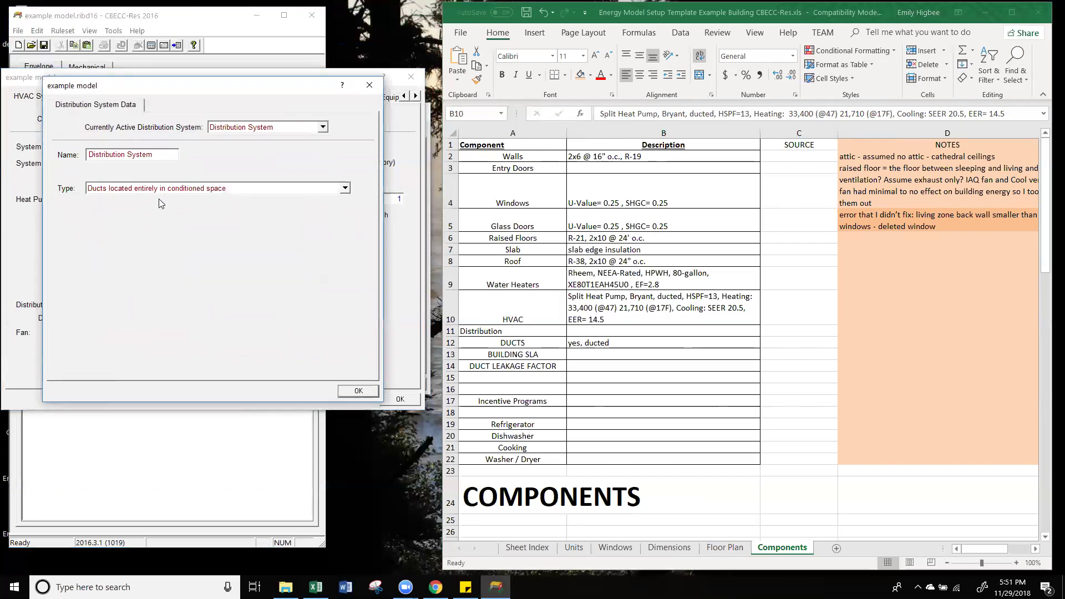
pyautogui.click(366, 394)
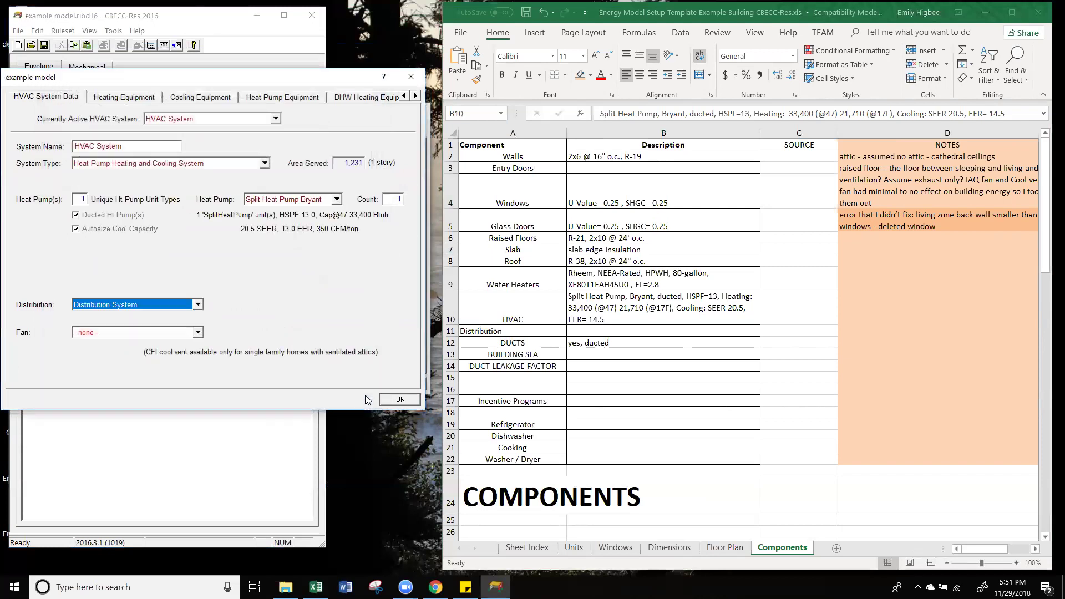
pyautogui.click(105, 333)
pyautogui.click(107, 352)
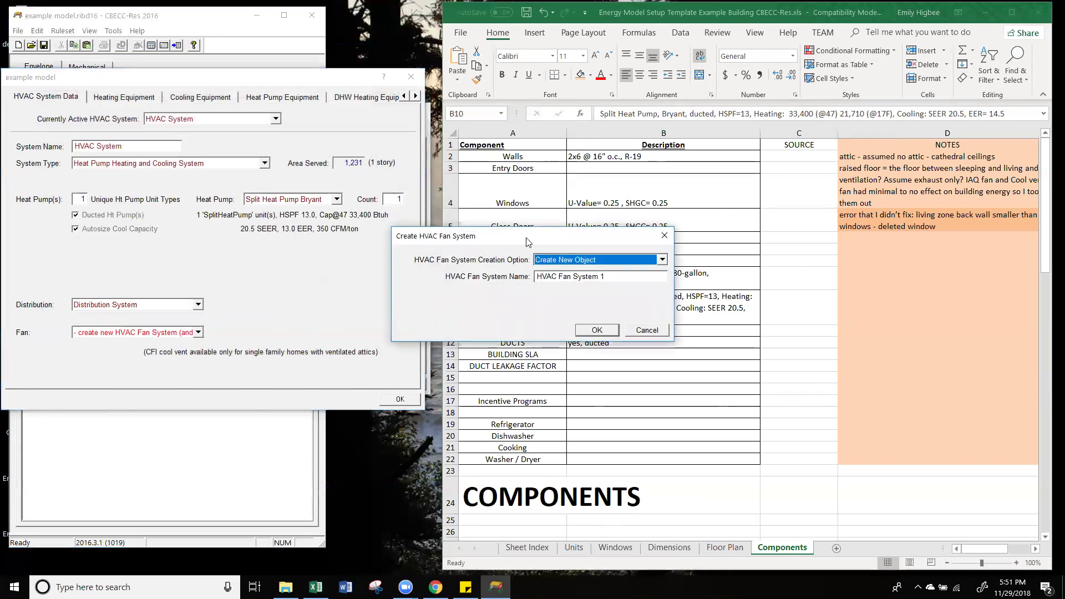
# Step: Create an HVAC fan system of type Single Speed PSC Furnace Fan
pyautogui.click(316, 225)
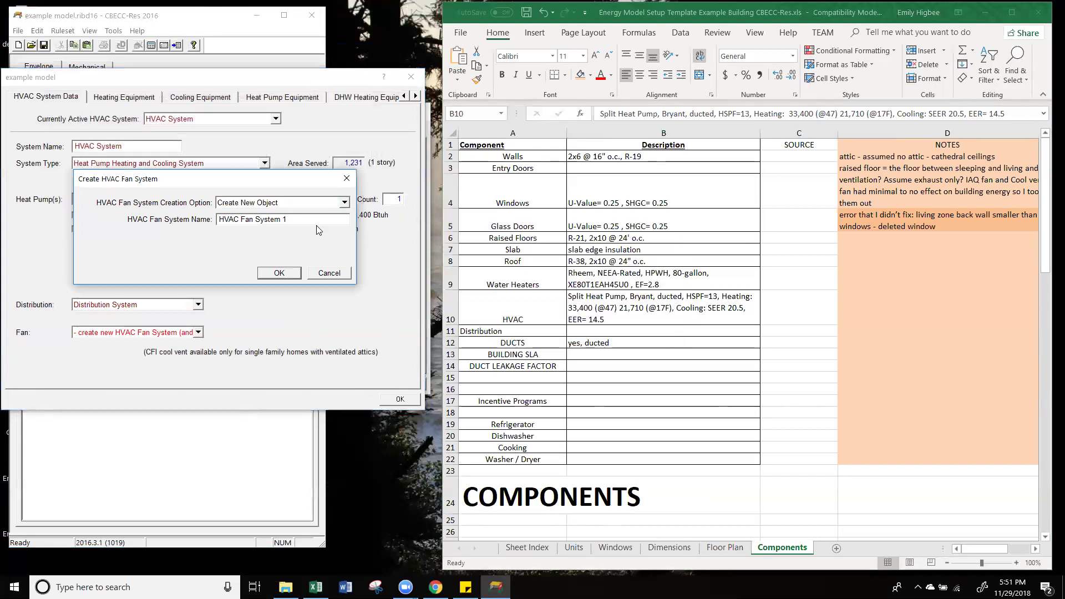
pyautogui.click(279, 273)
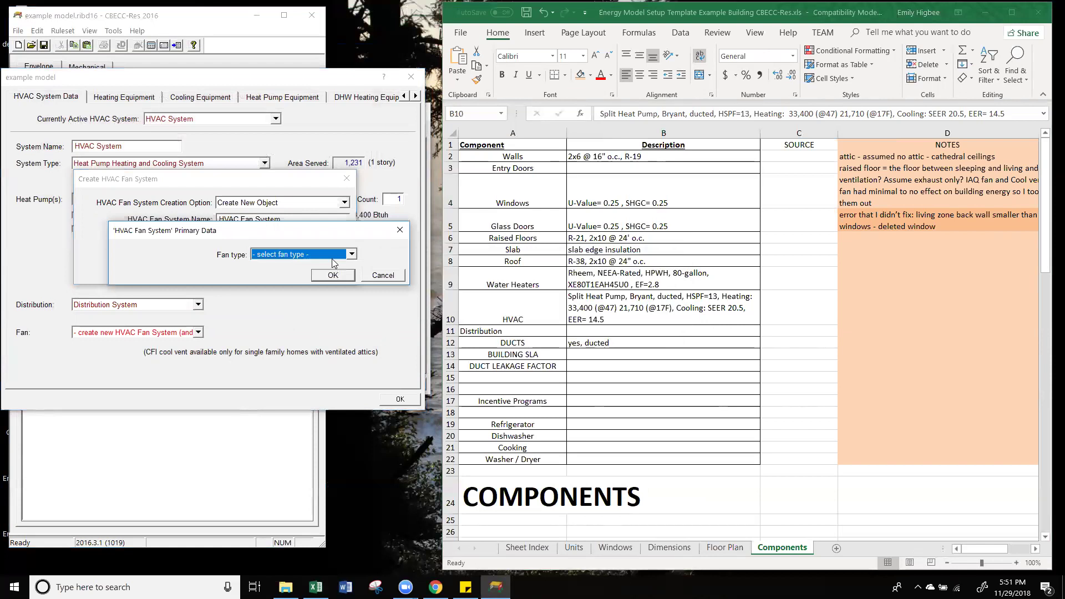
pyautogui.click(333, 257)
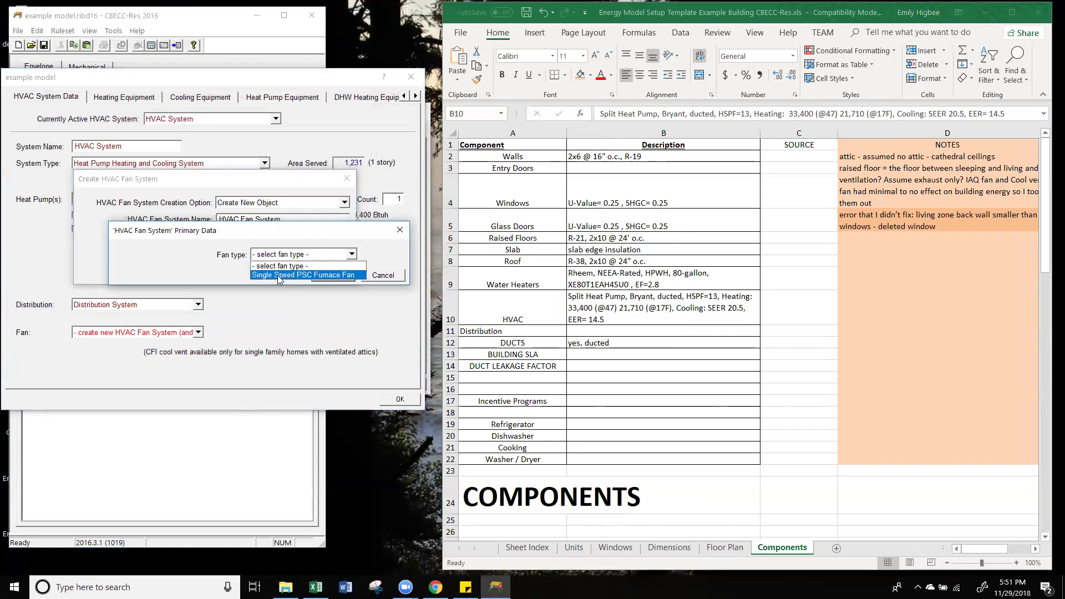
pyautogui.click(278, 276)
pyautogui.click(329, 277)
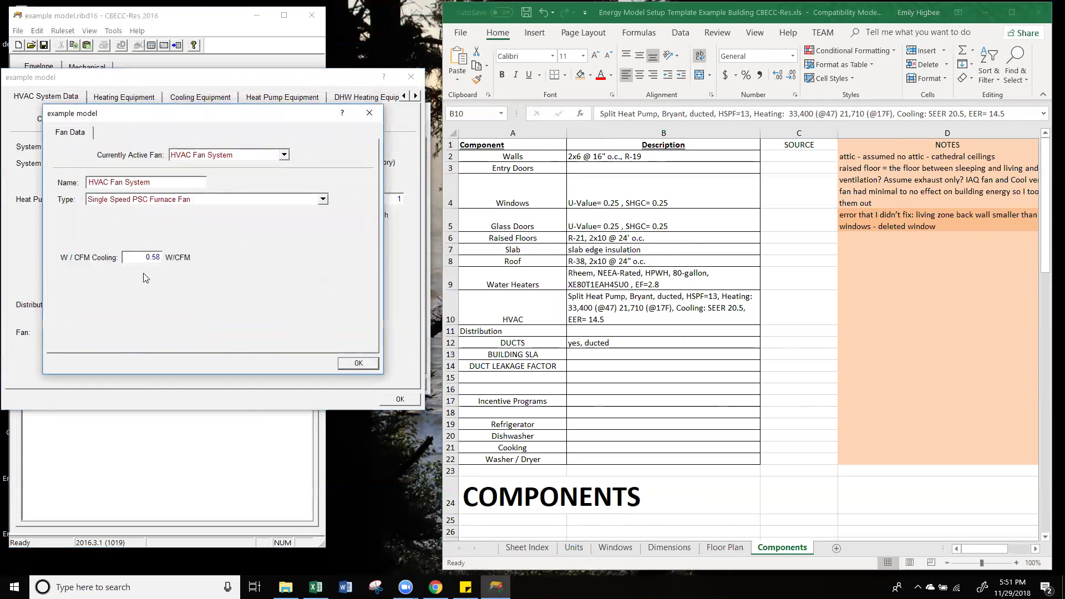
pyautogui.click(372, 361)
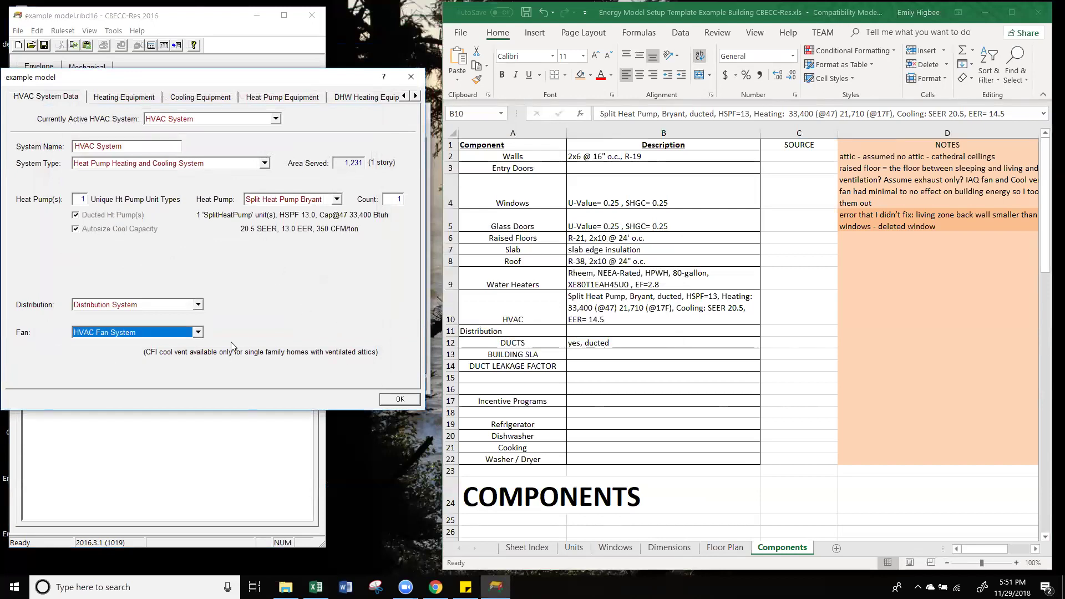
# Step: Set HVAC System's fan to '- none -' and keep Distribution System as its distribution
pyautogui.click(161, 335)
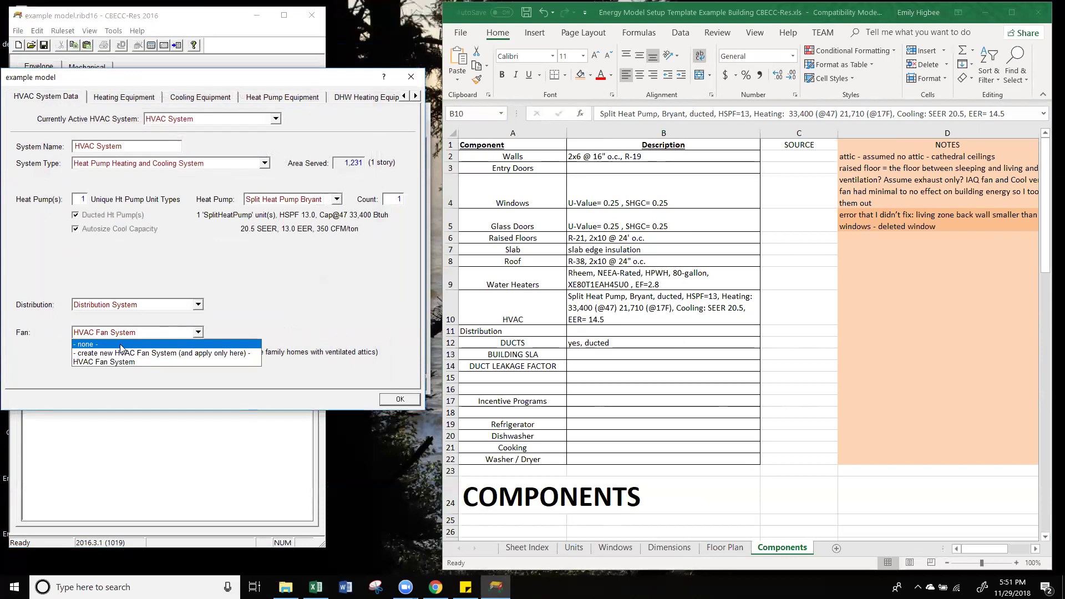
pyautogui.click(120, 345)
pyautogui.click(113, 335)
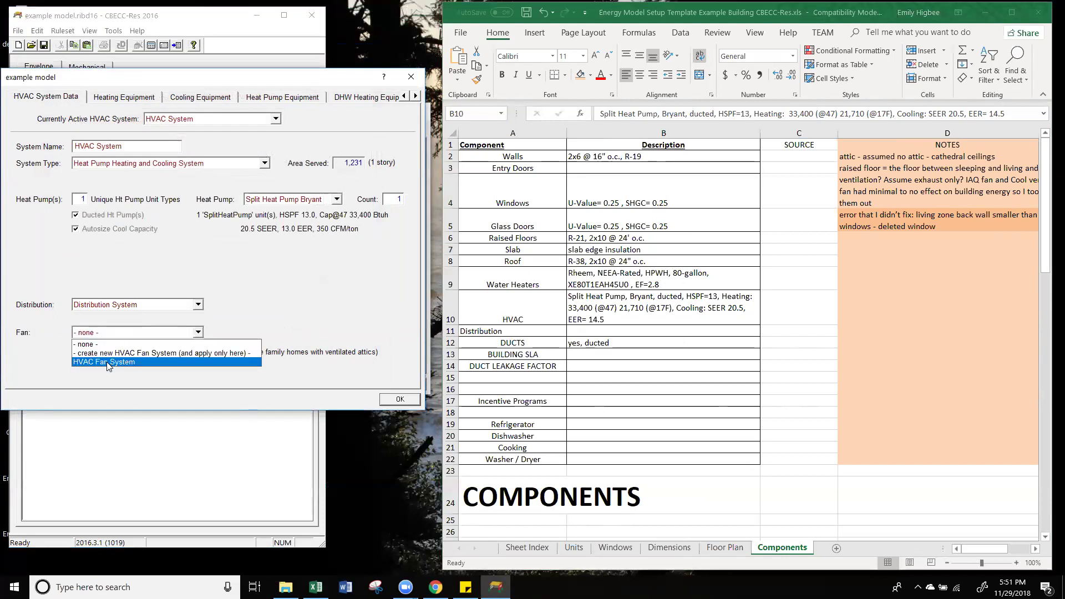
pyautogui.press('Escape')
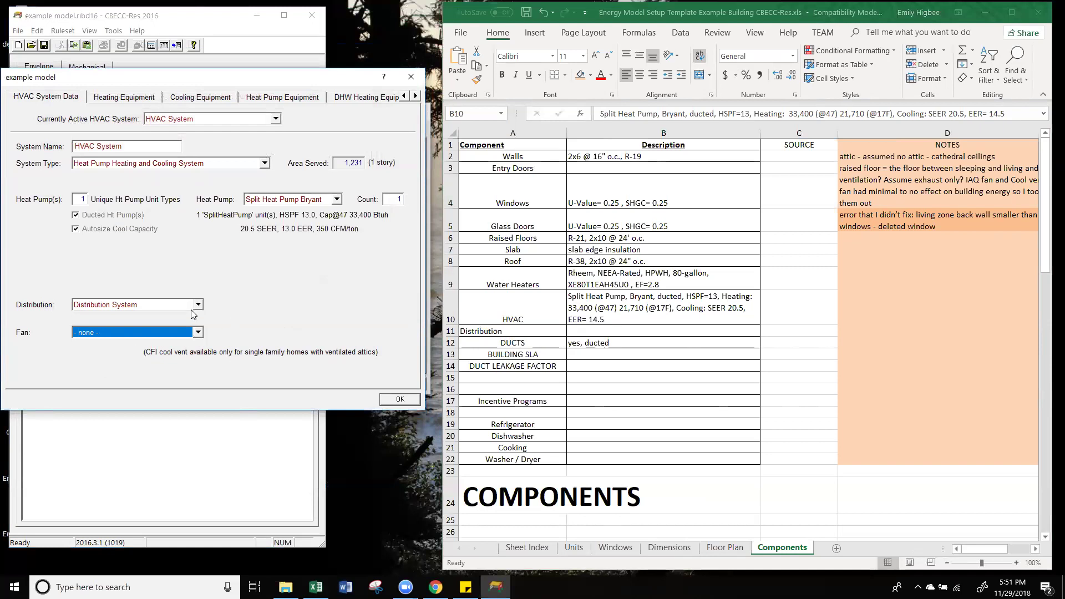
pyautogui.click(153, 306)
pyautogui.click(133, 334)
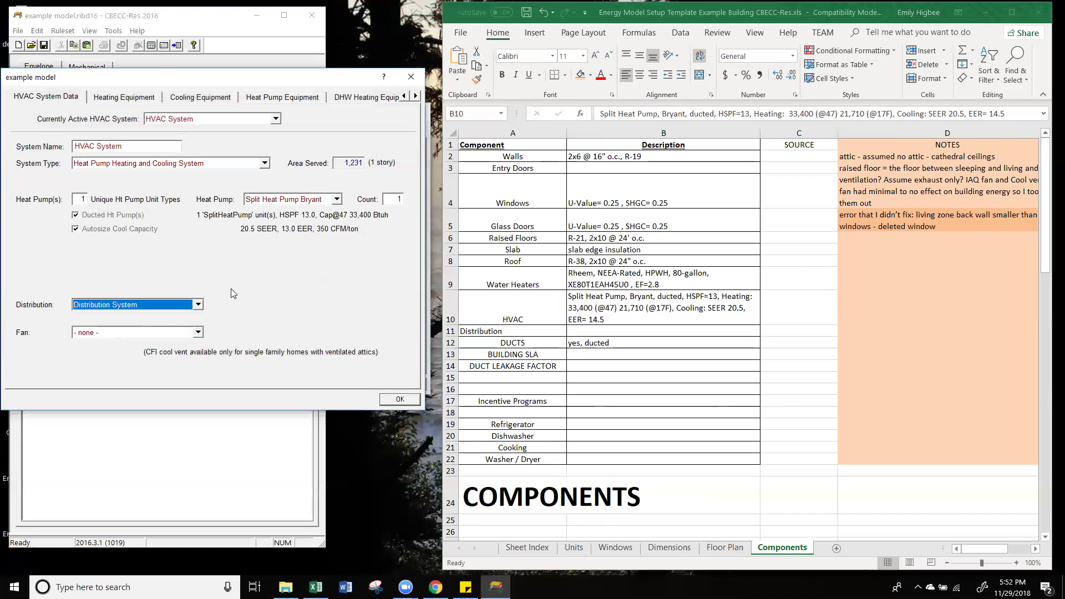
pyautogui.click(112, 100)
pyautogui.click(46, 100)
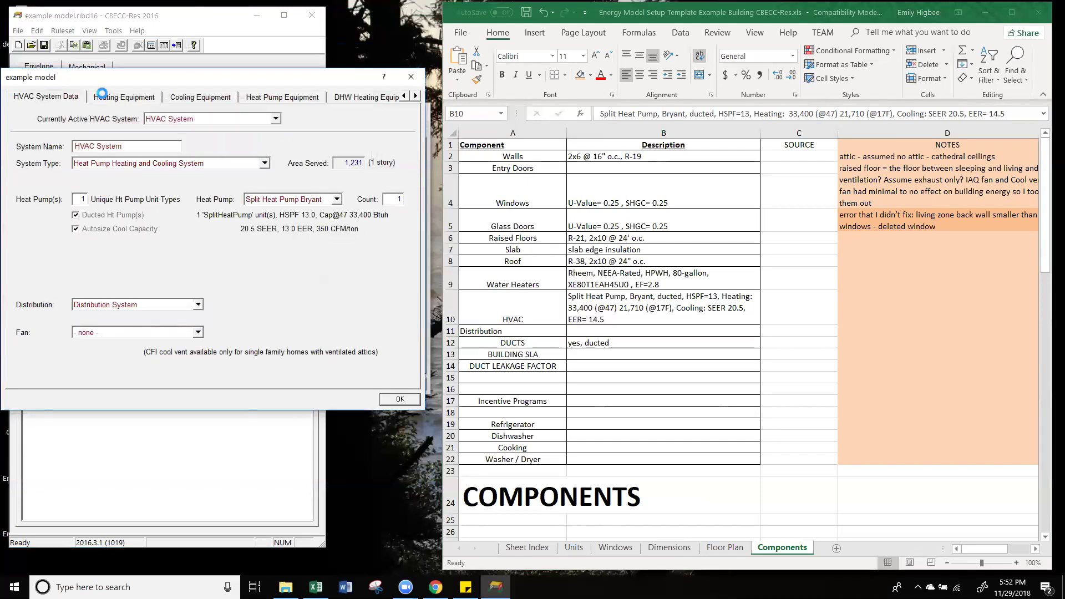
pyautogui.click(102, 94)
pyautogui.click(188, 99)
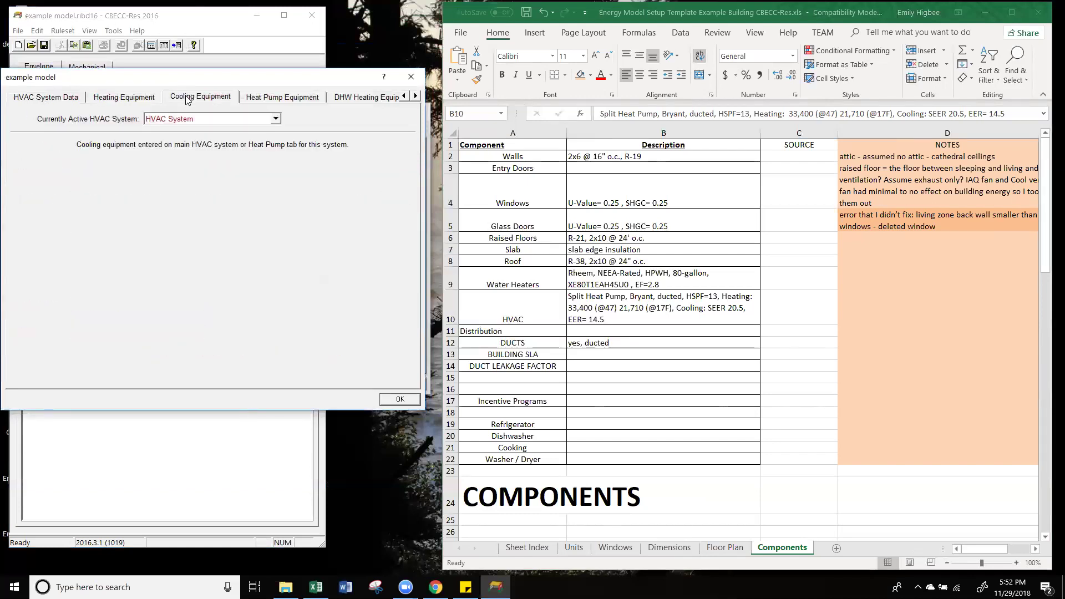
pyautogui.click(287, 100)
pyautogui.click(368, 97)
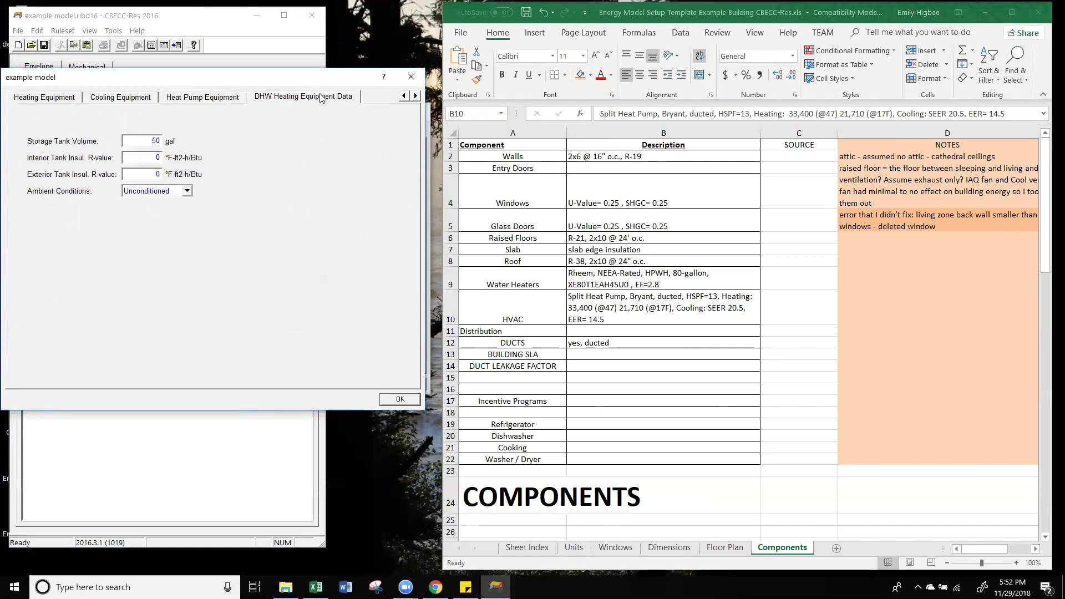
pyautogui.click(52, 99)
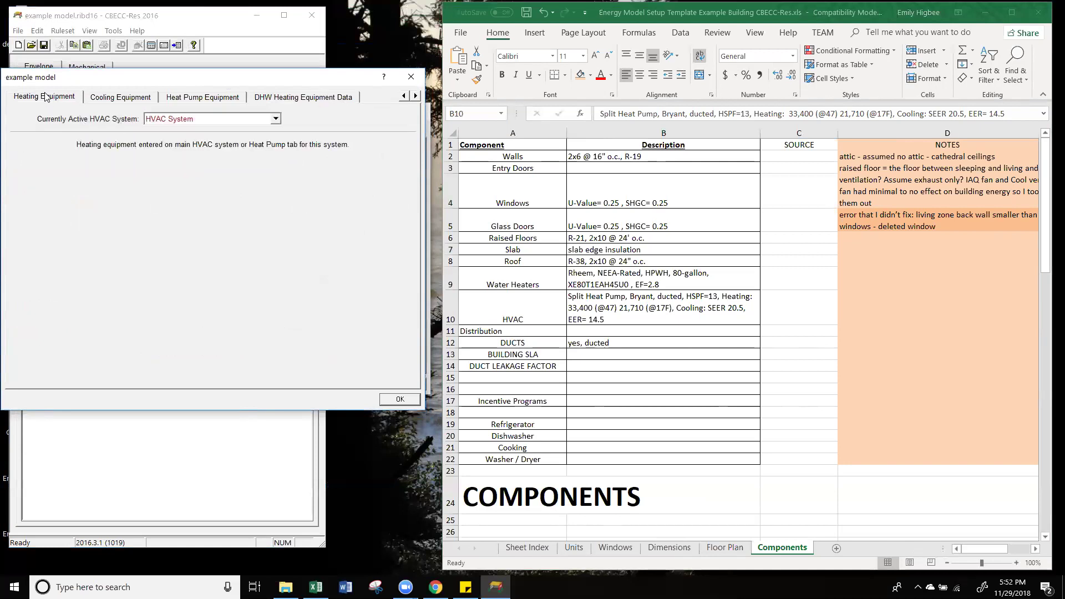
pyautogui.click(300, 97)
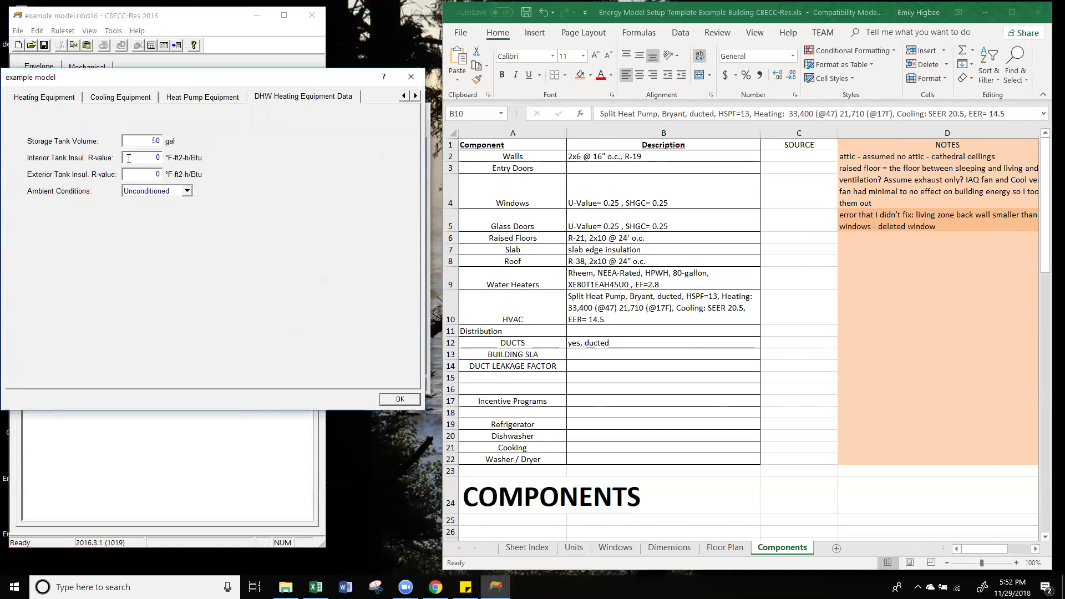
pyautogui.click(403, 95)
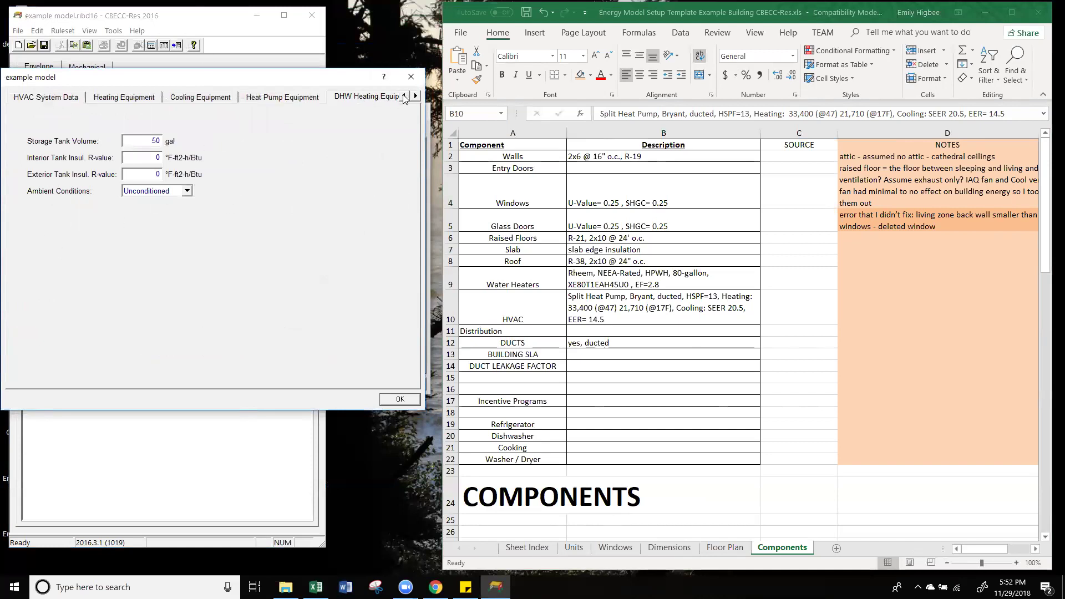
pyautogui.click(66, 97)
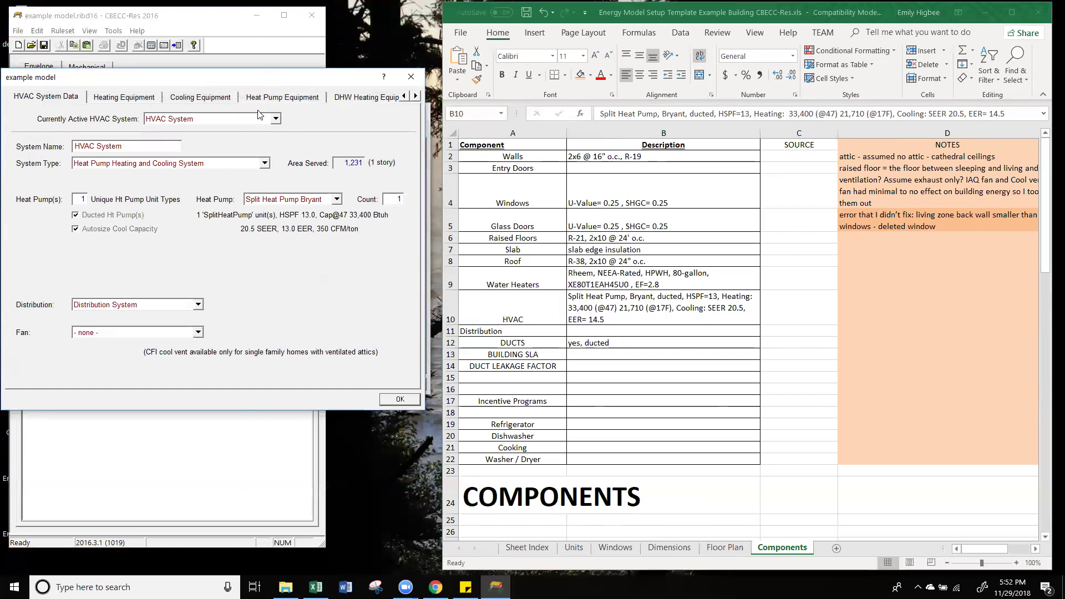
# Step: Accept the HVAC system and create a new DHW system for Zone 1 sleeping
pyautogui.click(405, 403)
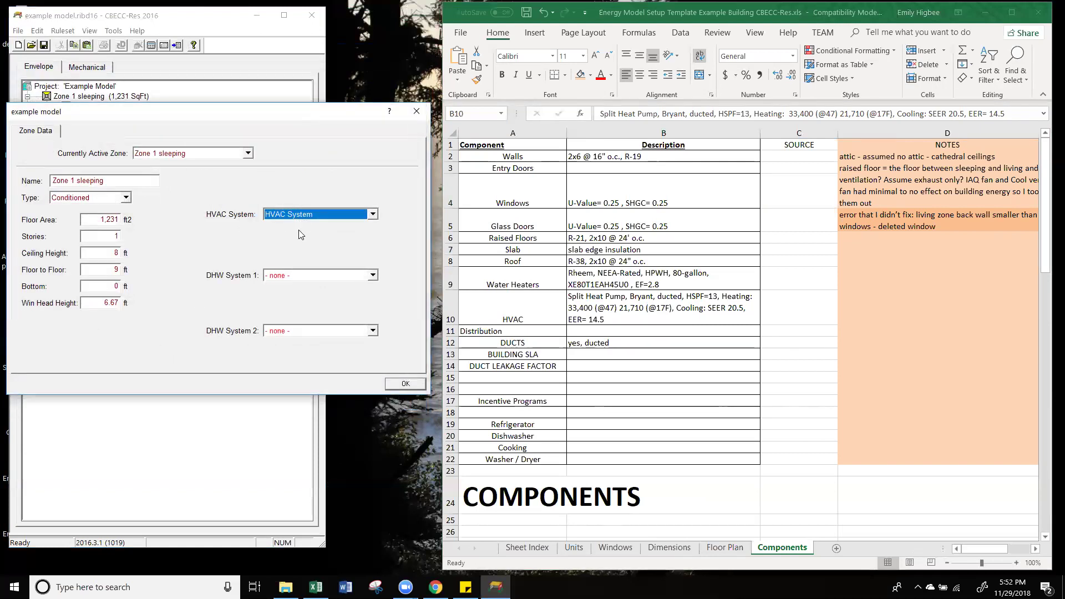
pyautogui.click(285, 276)
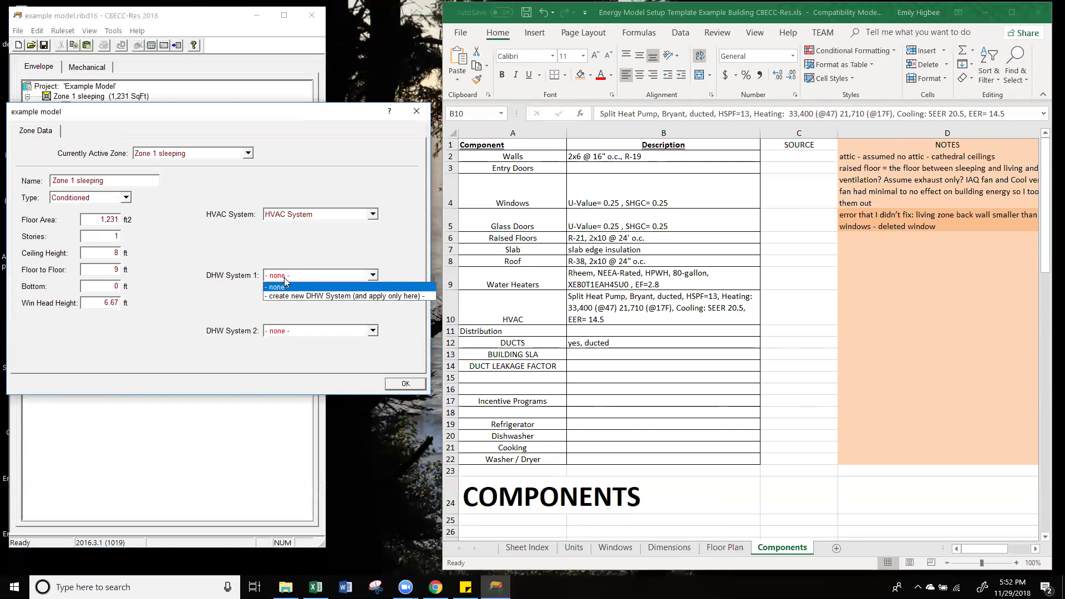
pyautogui.click(345, 296)
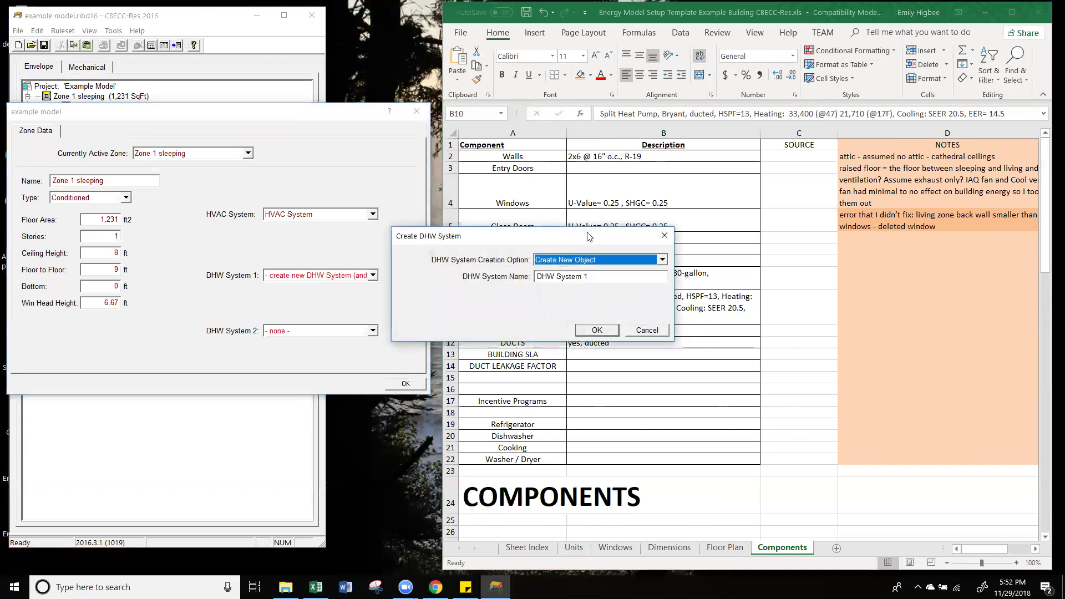
pyautogui.moveTo(575, 244); pyautogui.dragTo(244, 214)
pyautogui.click(272, 250)
pyautogui.press('BackSpace')
pyautogui.press('BackSpace')
pyautogui.press('BackSpace')
pyautogui.write('m')
pyautogui.click(283, 302)
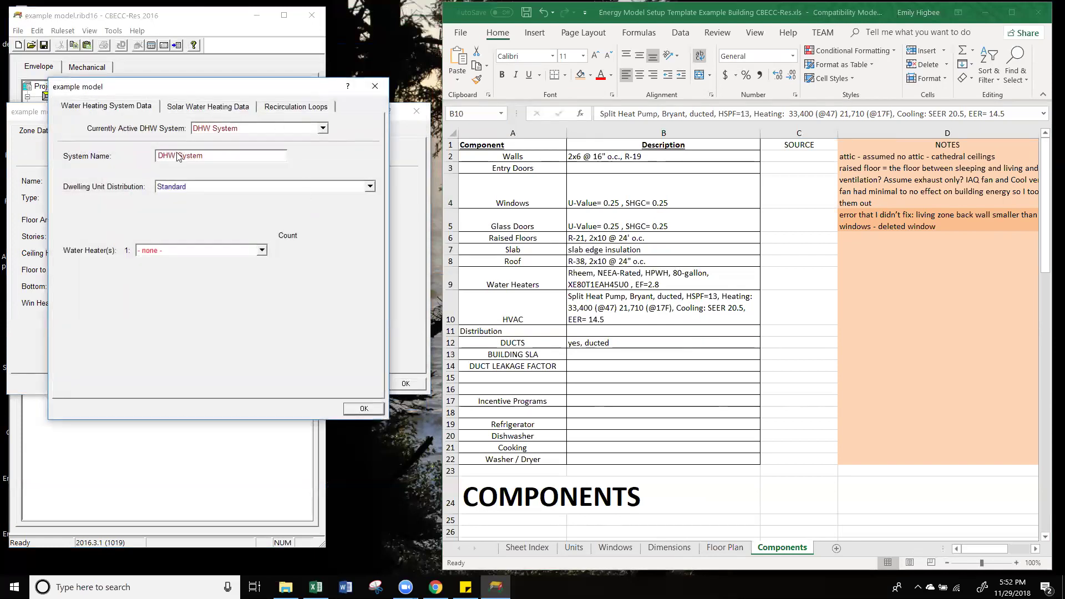
# Step: Name the system 'DHW System' and set its dwelling unit distribution to Standard
pyautogui.doubleClick(218, 157)
pyautogui.write('HPWH')
pyautogui.click(217, 189)
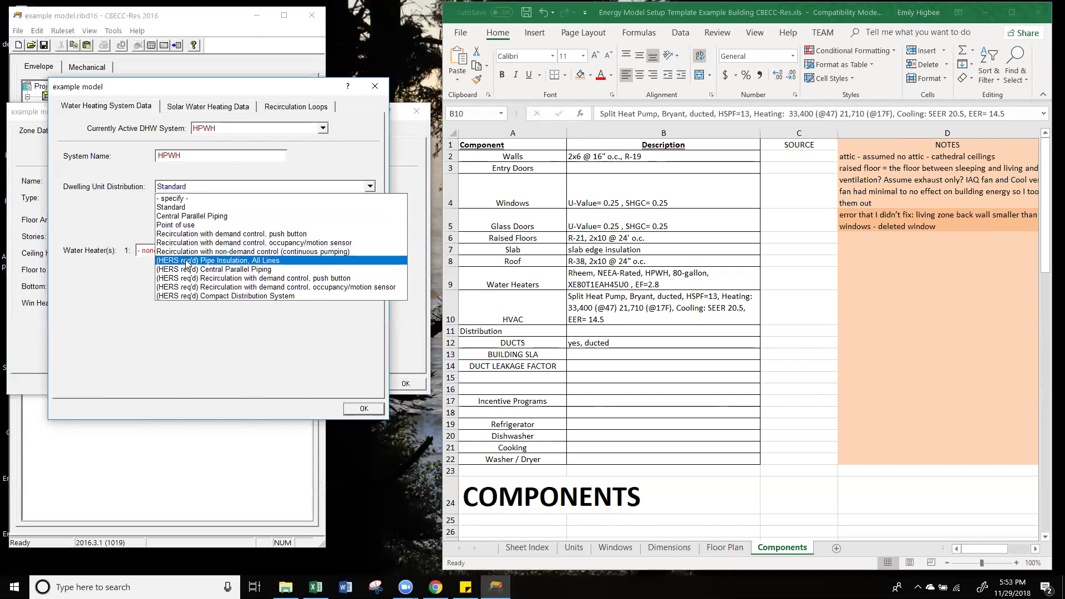
pyautogui.click(194, 199)
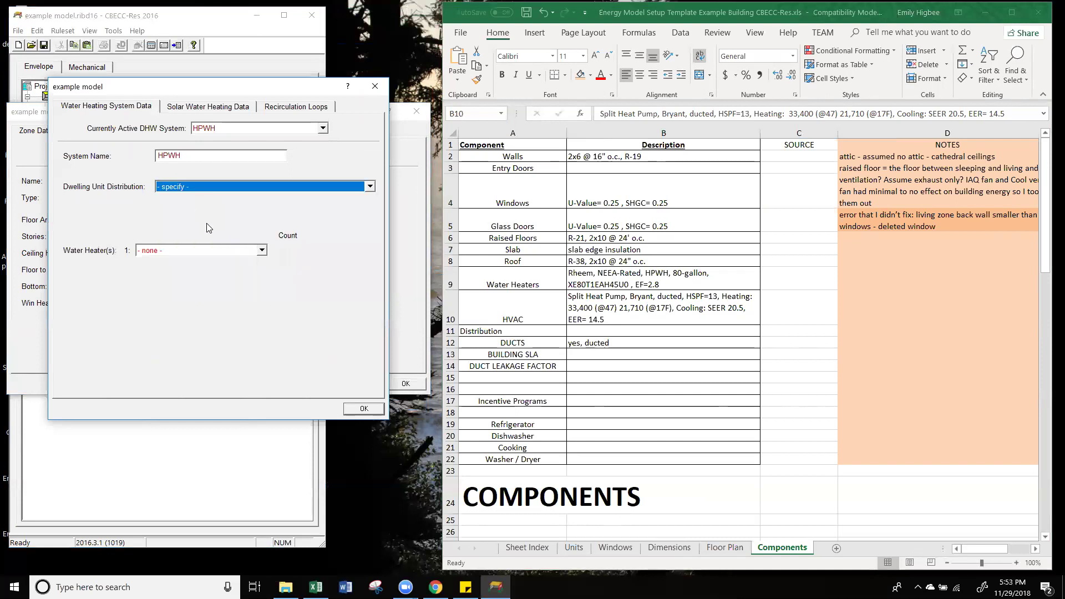
pyautogui.click(221, 188)
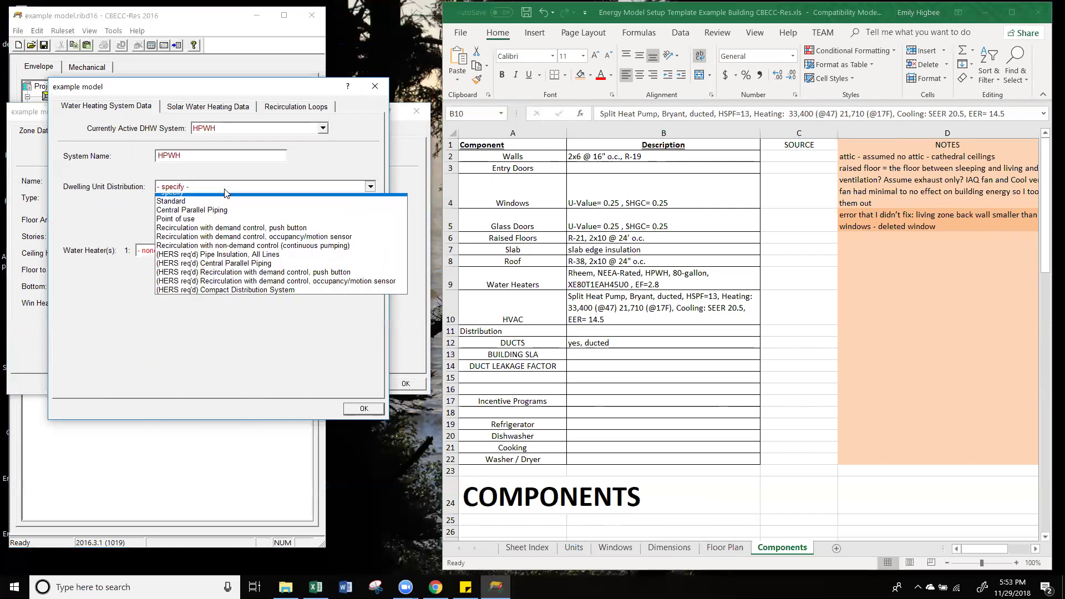
pyautogui.click(191, 207)
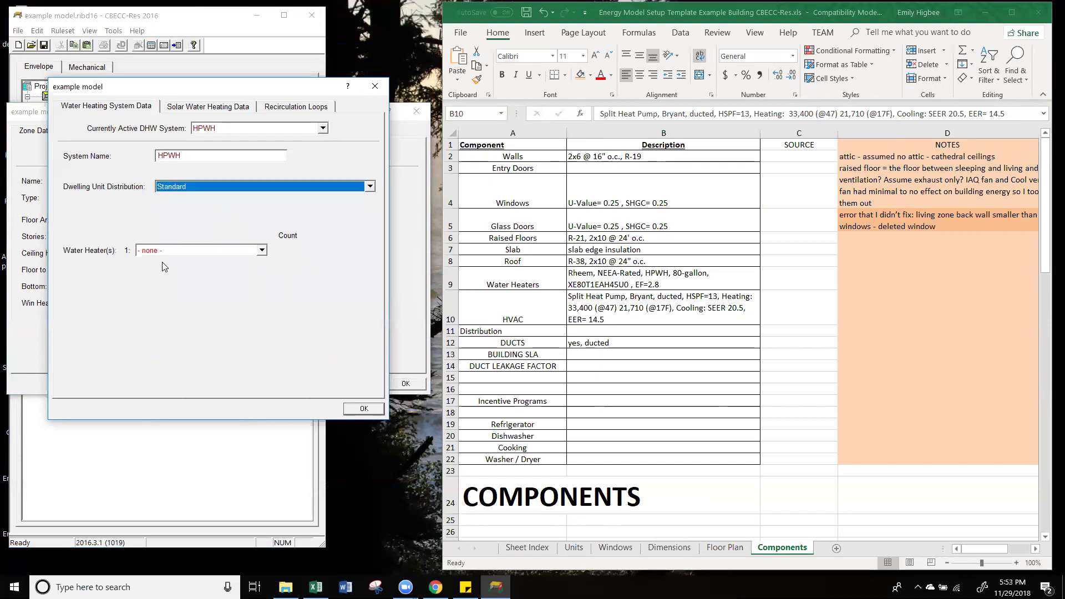
pyautogui.click(186, 249)
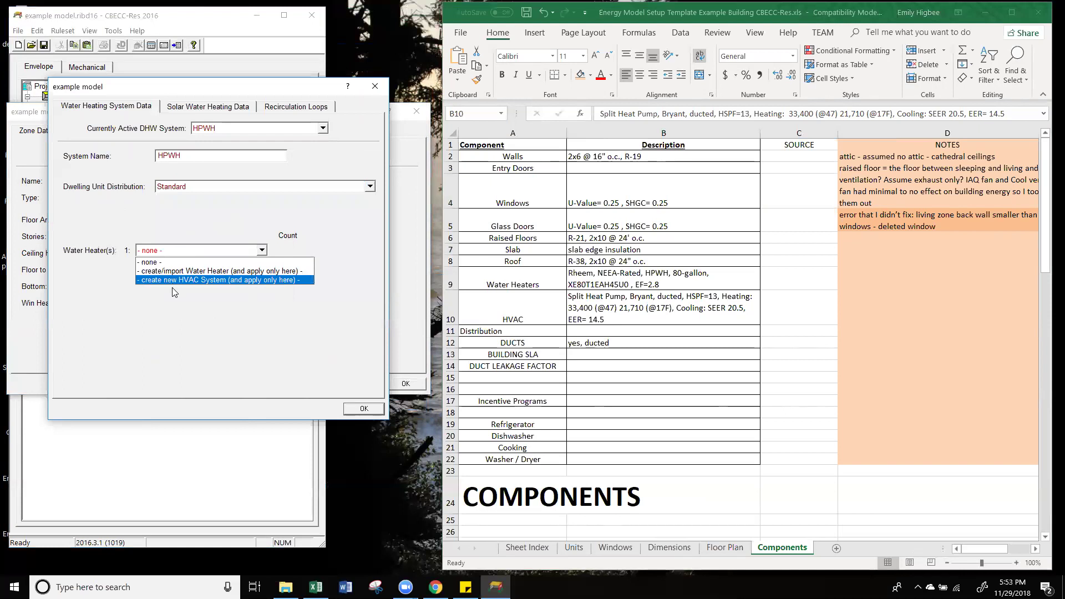
pyautogui.click(185, 272)
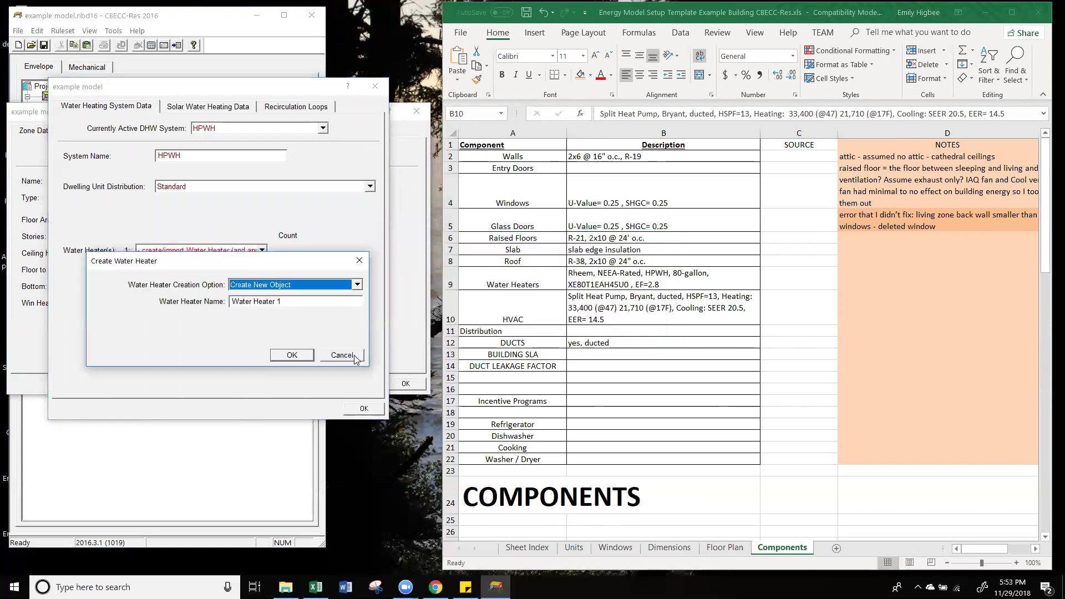
pyautogui.press('Escape')
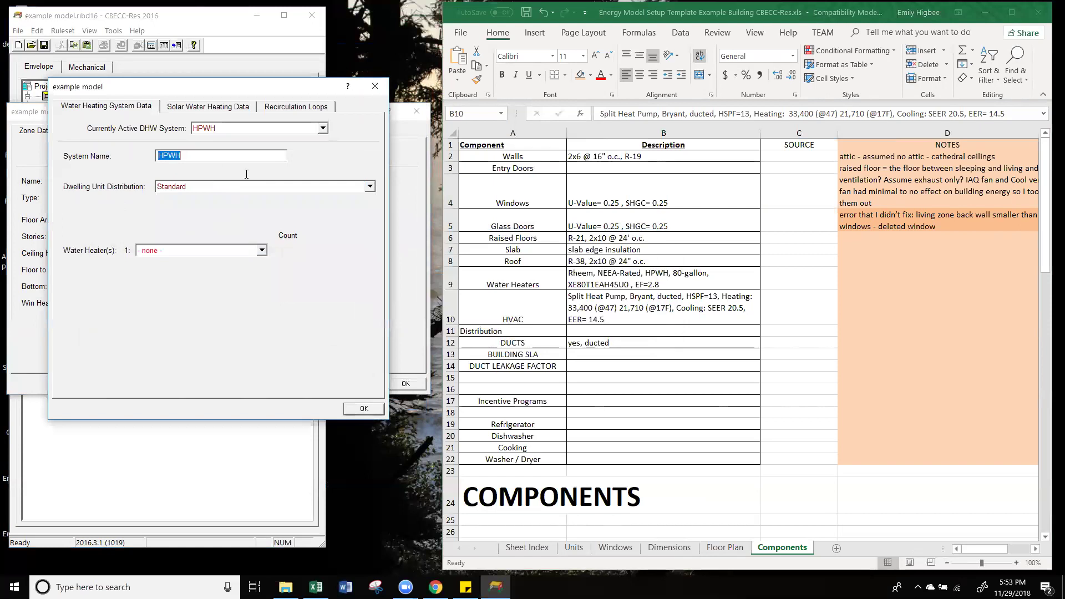
pyautogui.write('DHW System')
# Step: Create a new water heater named HPWH for DHW System
pyautogui.click(169, 251)
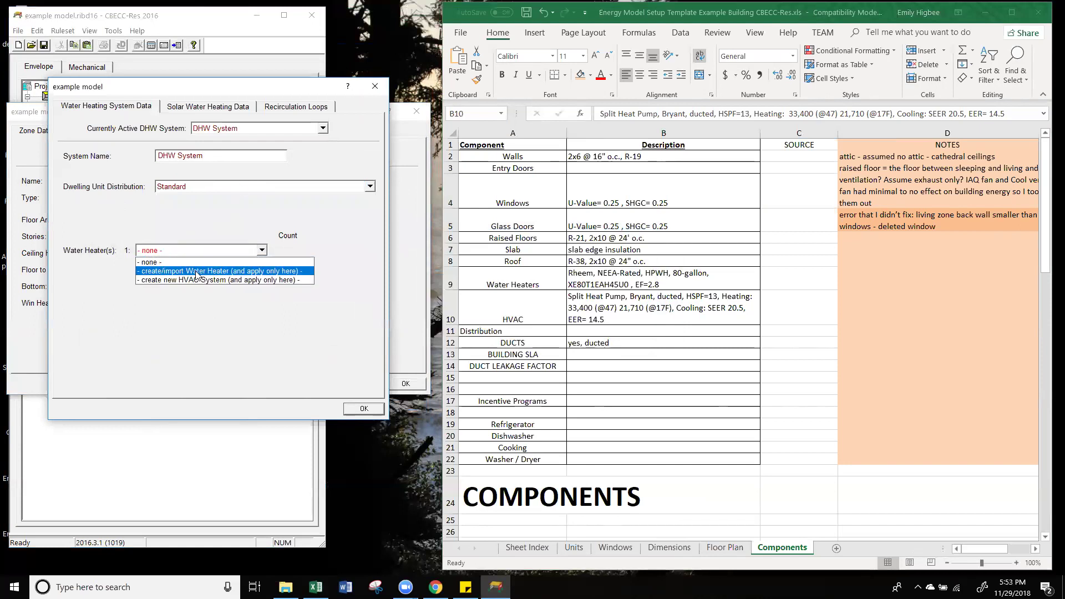
pyautogui.click(183, 269)
pyautogui.press('Tab')
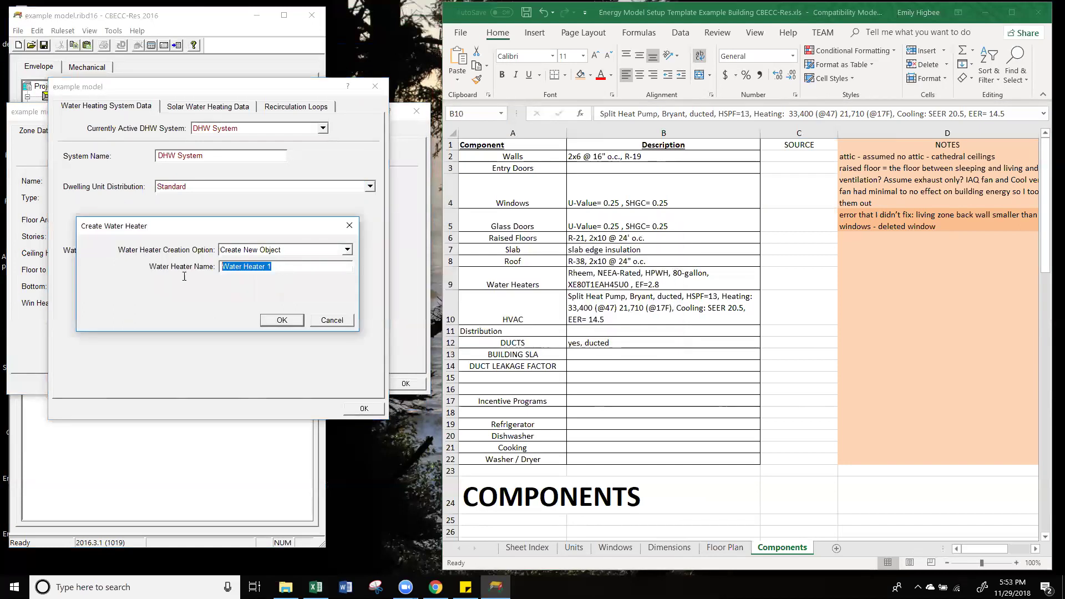
pyautogui.write('HPWH')
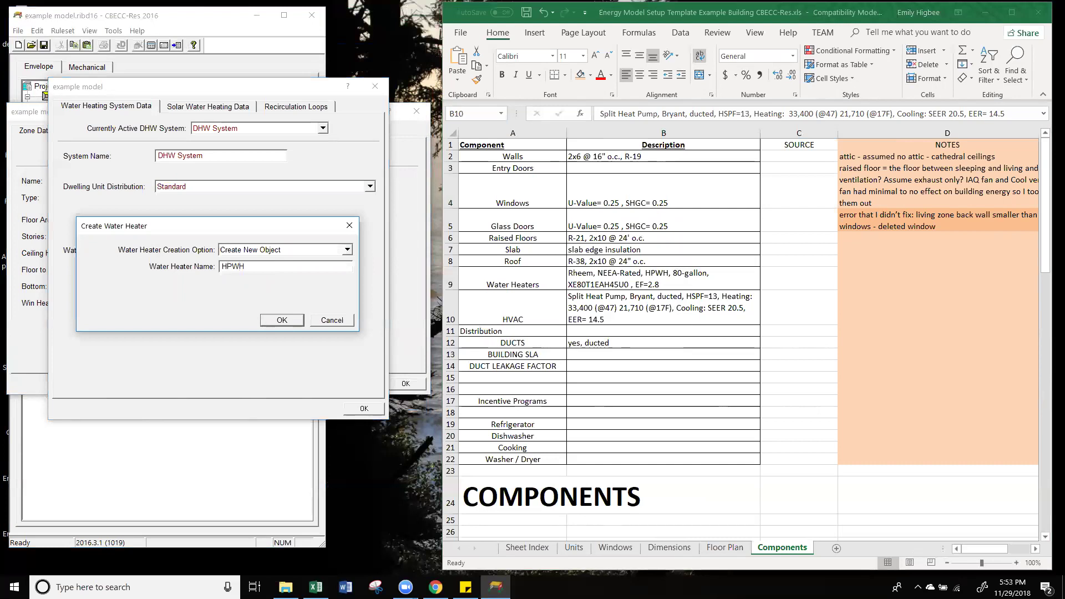
pyautogui.click(288, 321)
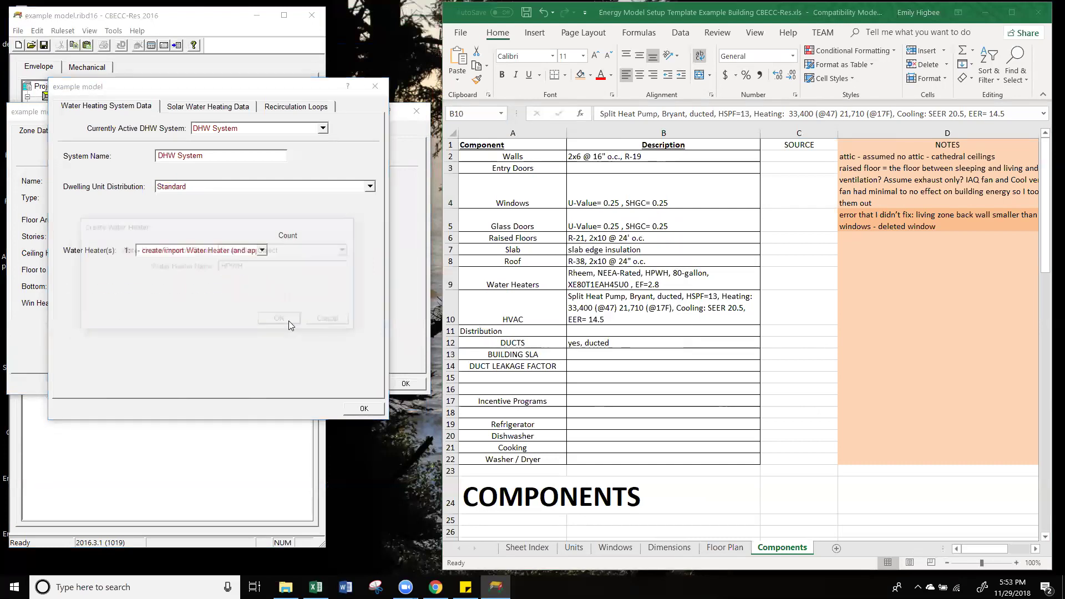
pyautogui.doubleClick(142, 157)
pyautogui.hotkey('alt', 'Tab')
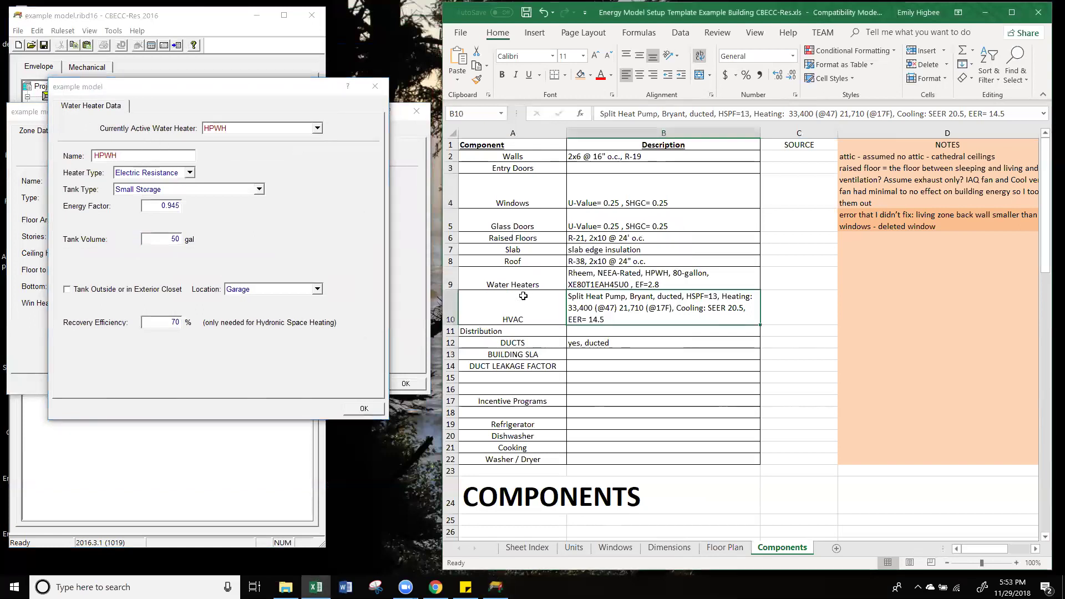
# Step: Make HPWH a heat pump water heater and mark it NEEA rated
pyautogui.click(172, 174)
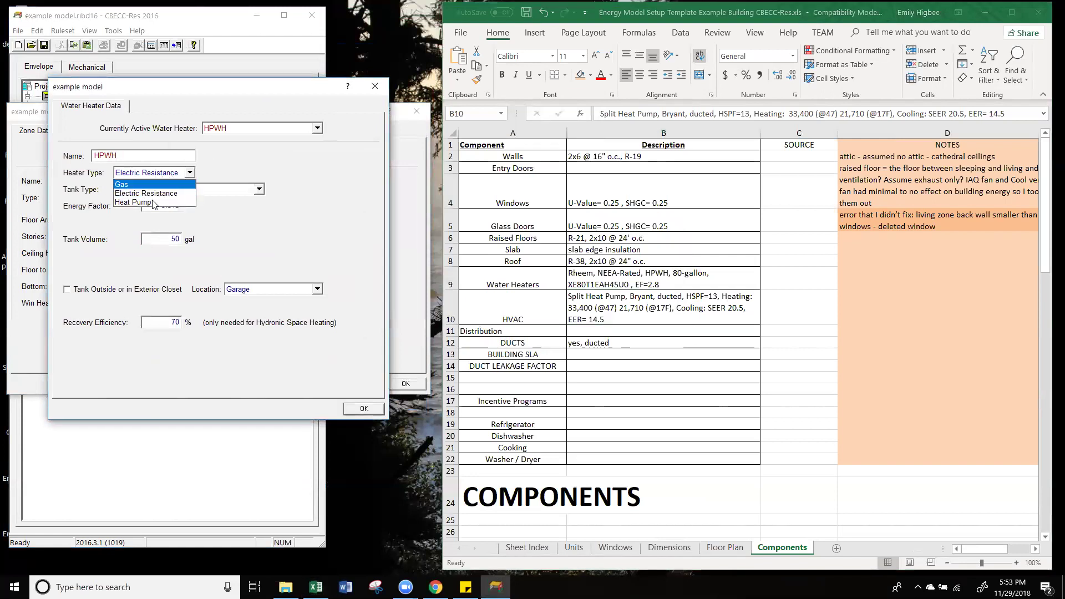
pyautogui.click(151, 203)
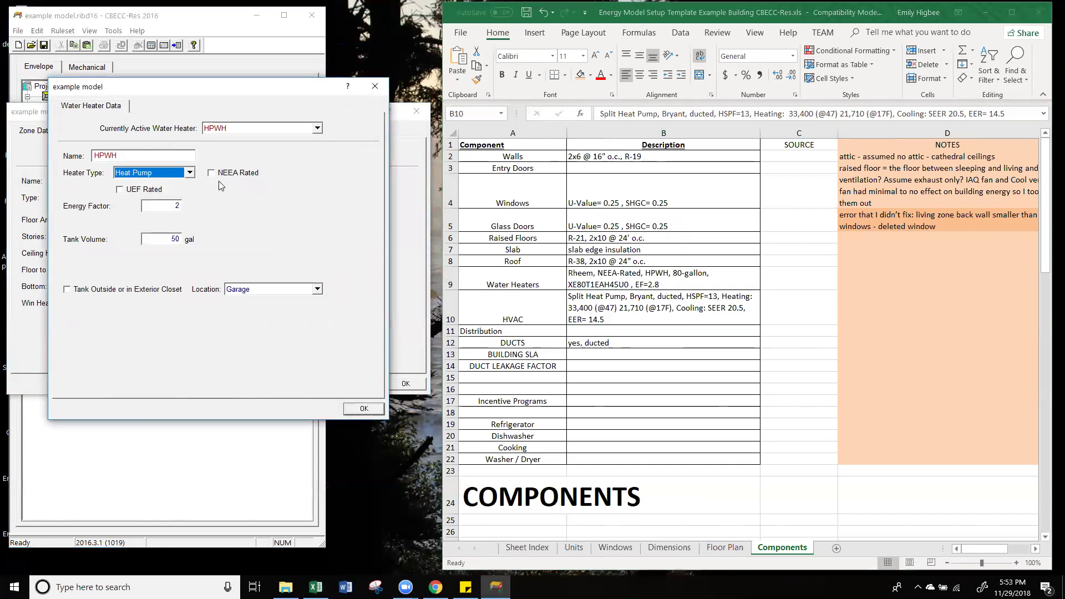
pyautogui.click(617, 284)
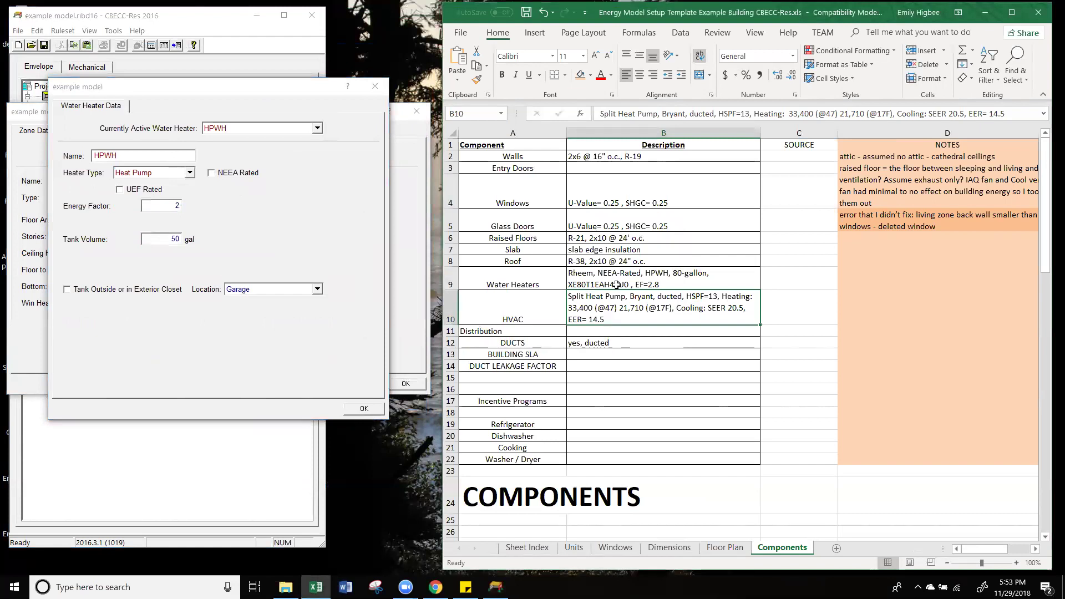
pyautogui.click(213, 175)
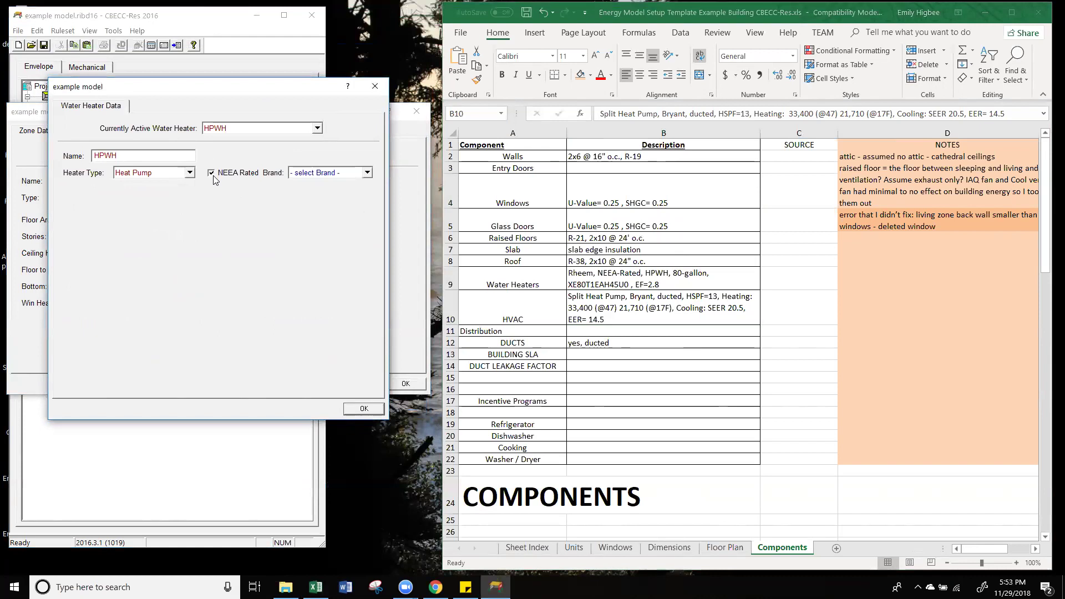
pyautogui.click(341, 176)
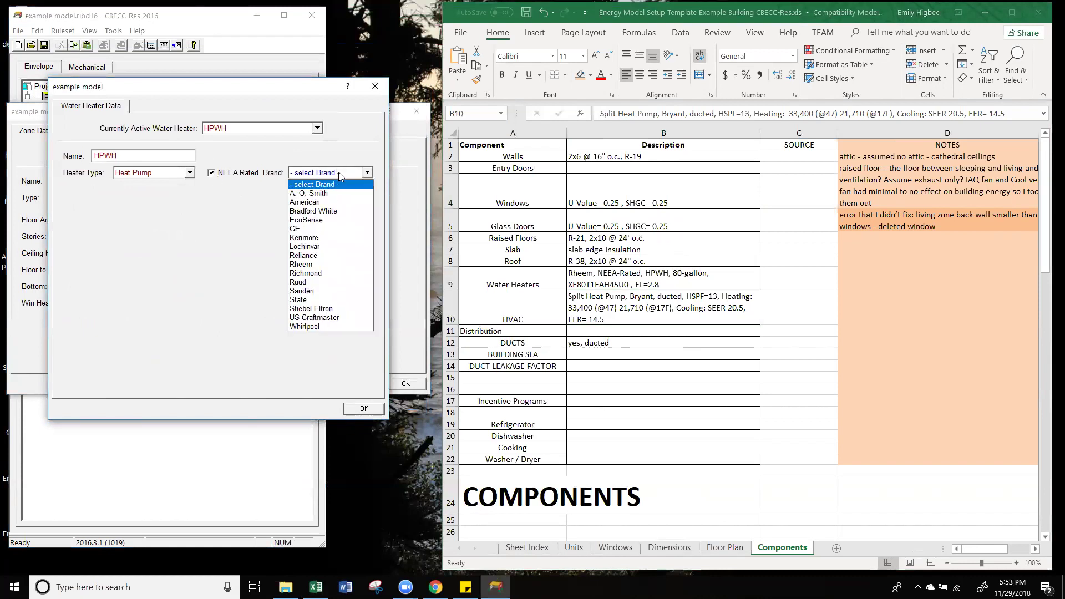
pyautogui.click(212, 174)
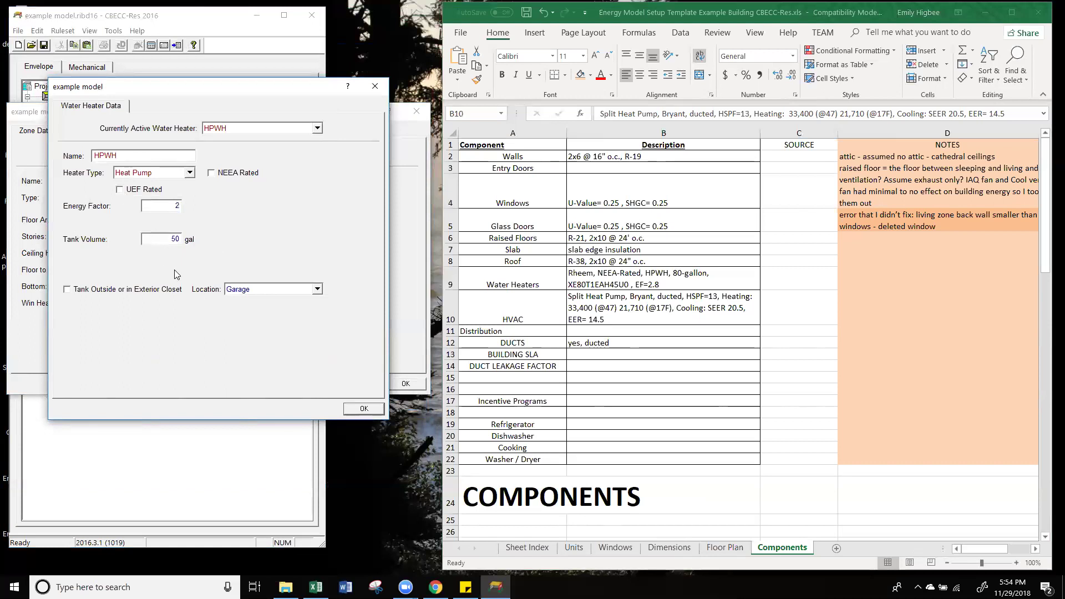
pyautogui.click(210, 173)
# Step: Choose brand Rheem, model XE80T12EH45U0 (80 gal), and confirm the water heater
pyautogui.click(352, 173)
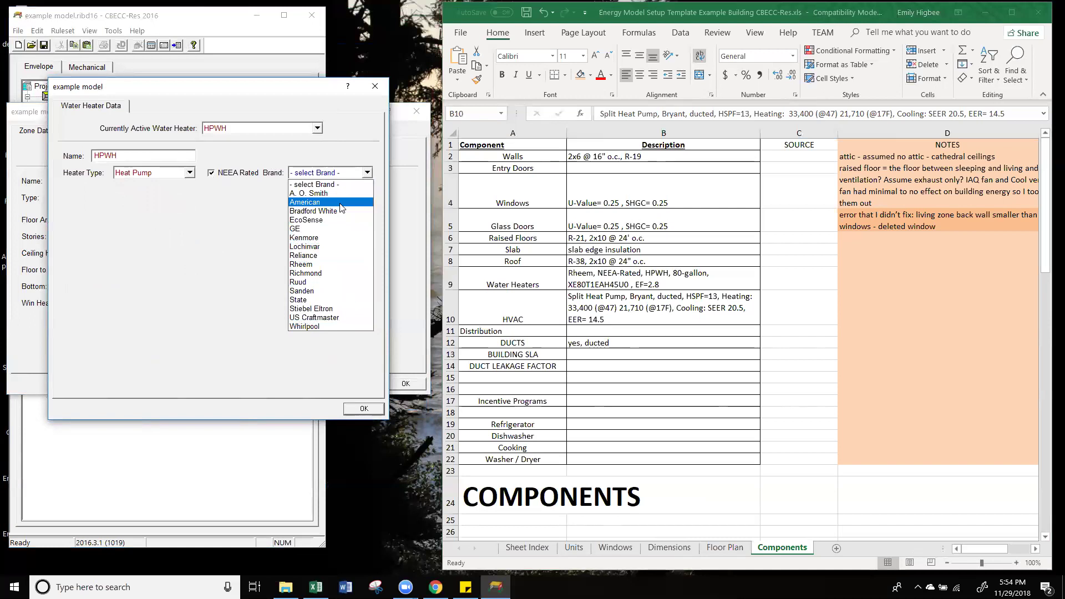
pyautogui.click(313, 265)
pyautogui.click(303, 189)
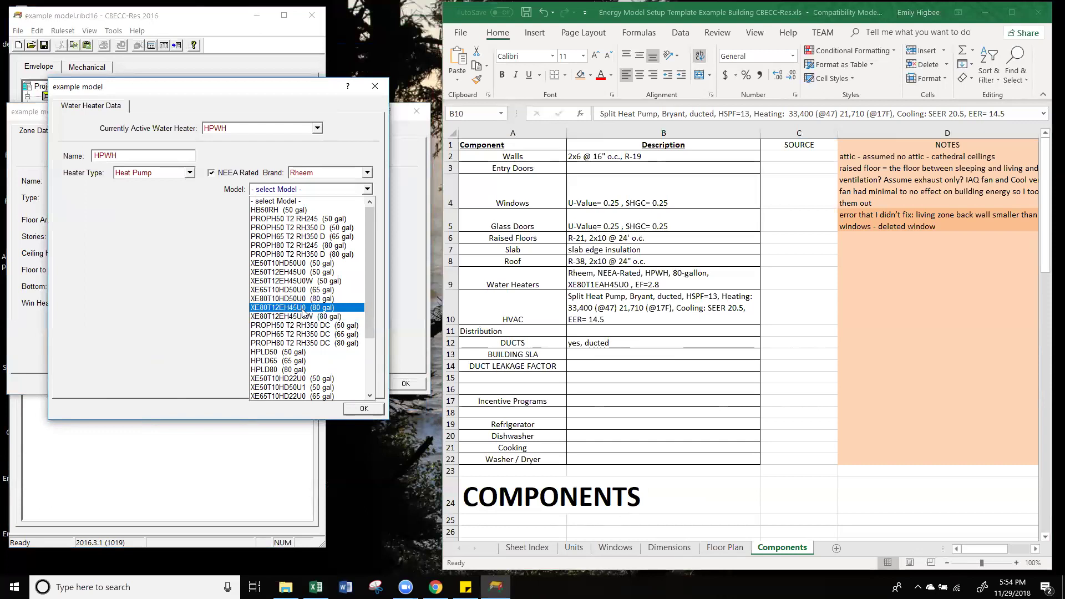
pyautogui.click(300, 308)
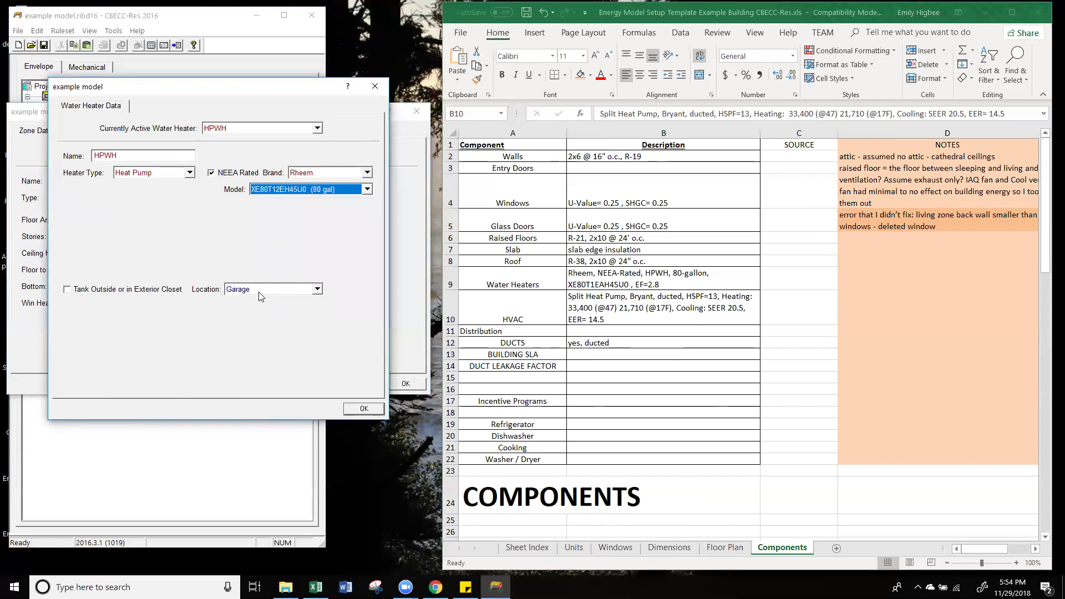
pyautogui.click(362, 410)
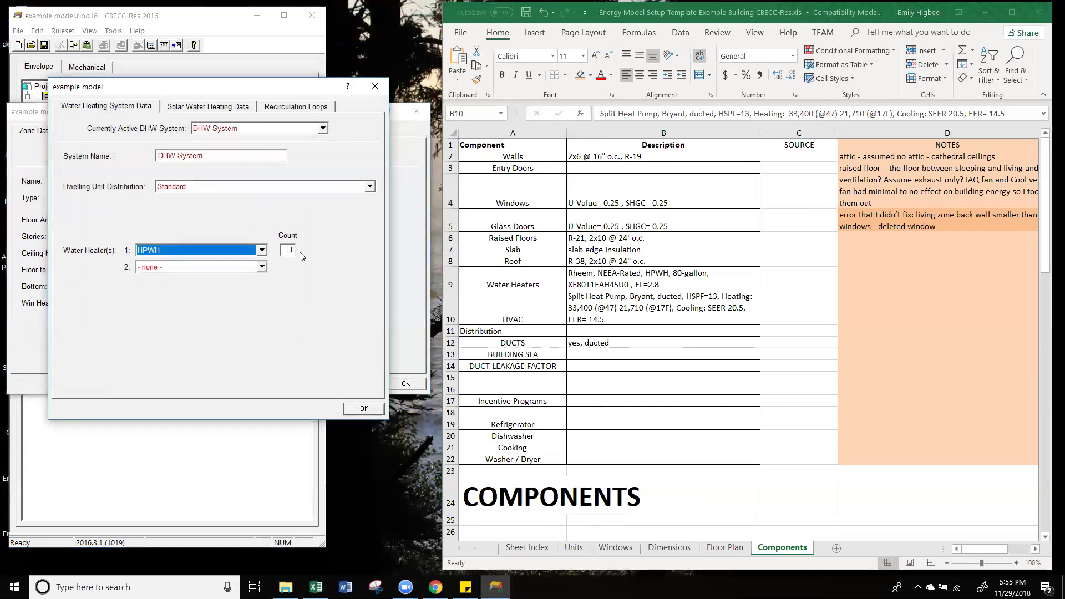
# Step: Review DHW System's Solar and Recirculation tabs, then confirm Zone 1 sleeping's zone data
pyautogui.click(219, 109)
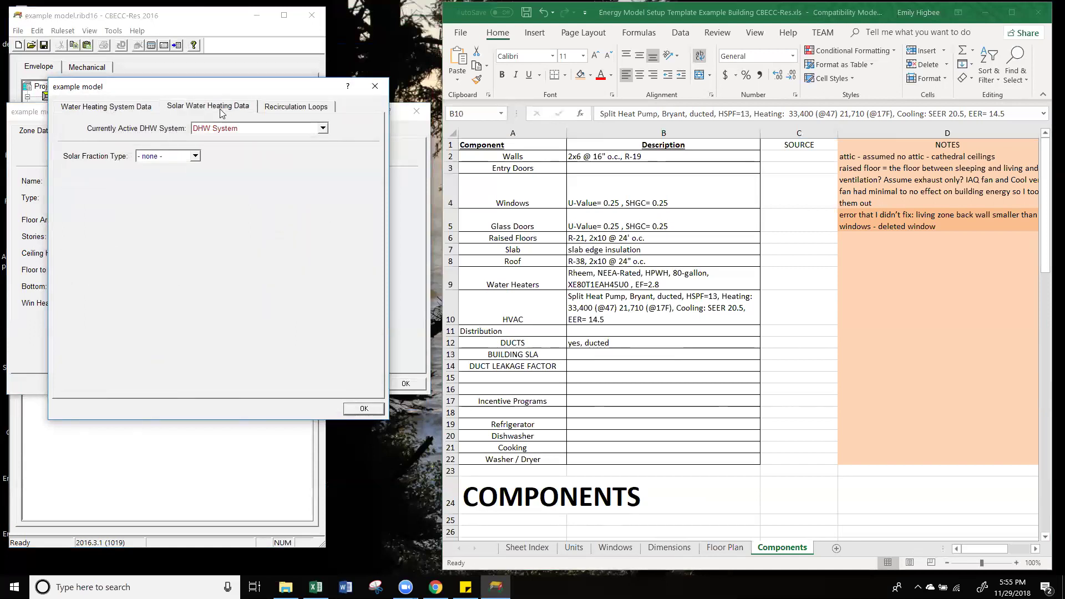
pyautogui.click(298, 107)
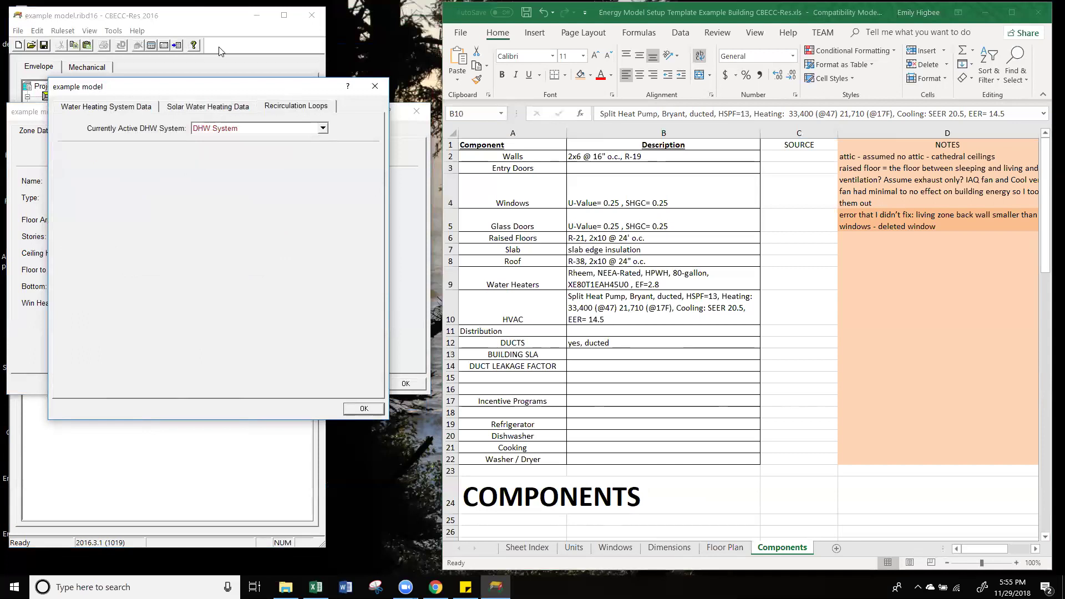
pyautogui.click(135, 111)
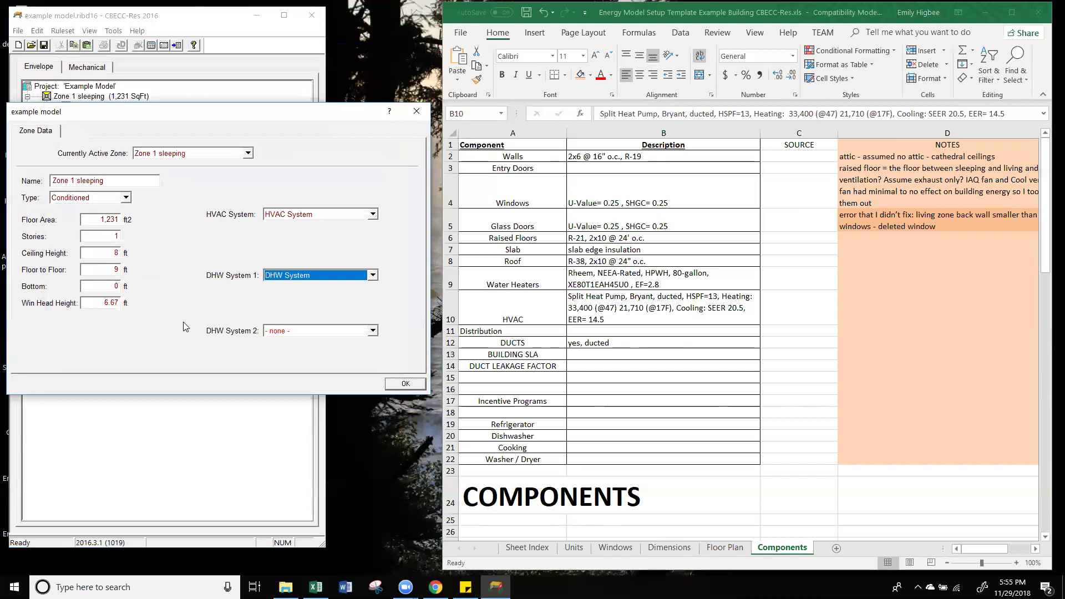
pyautogui.click(406, 384)
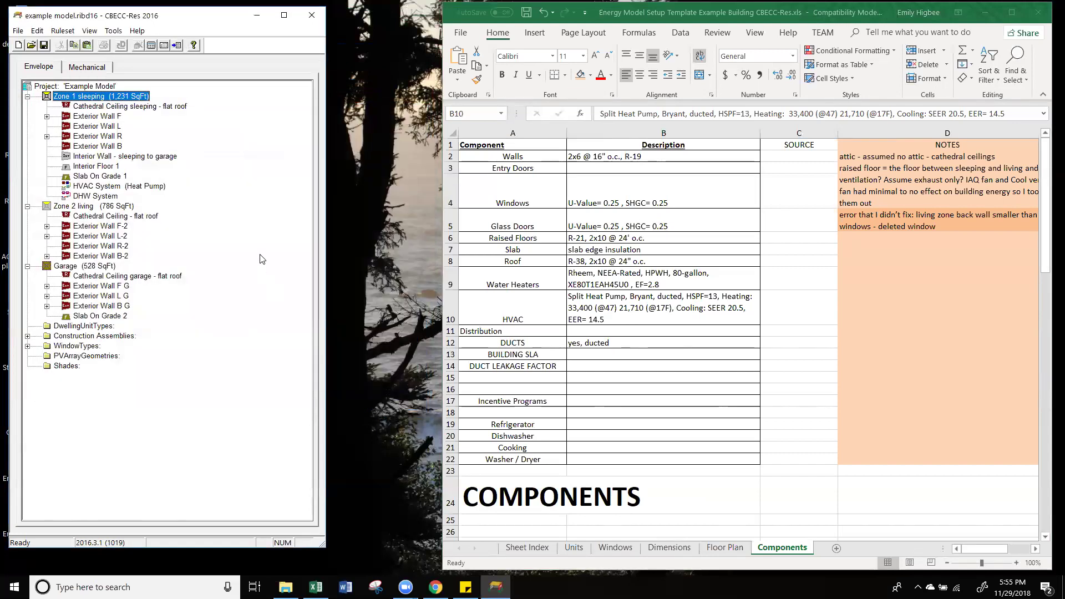
pyautogui.click(39, 69)
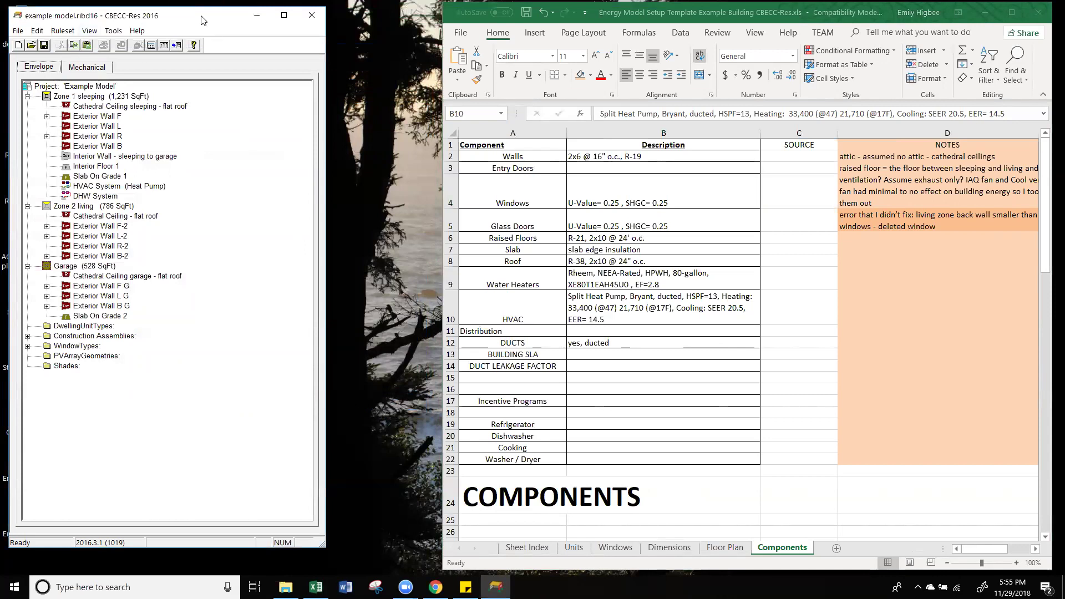
pyautogui.moveTo(203, 21); pyautogui.dragTo(297, 30)
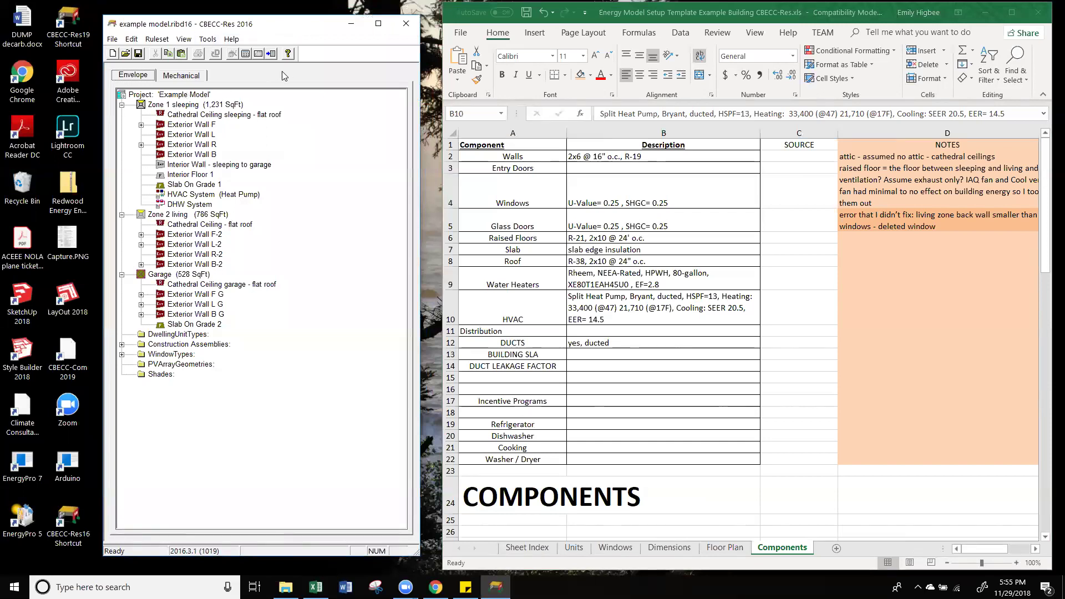
pyautogui.doubleClick(193, 97)
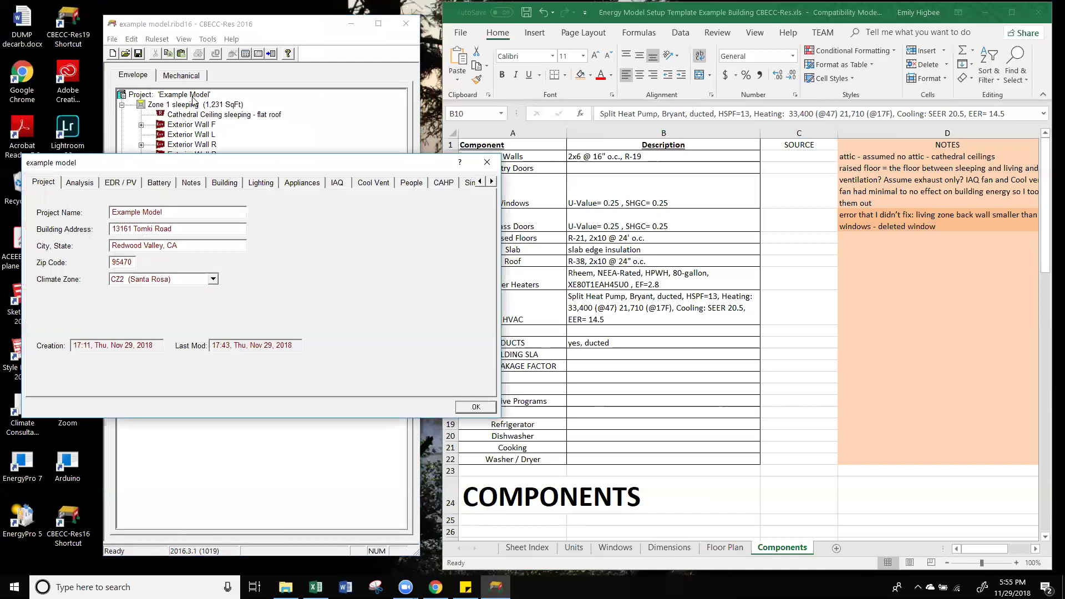
pyautogui.click(338, 183)
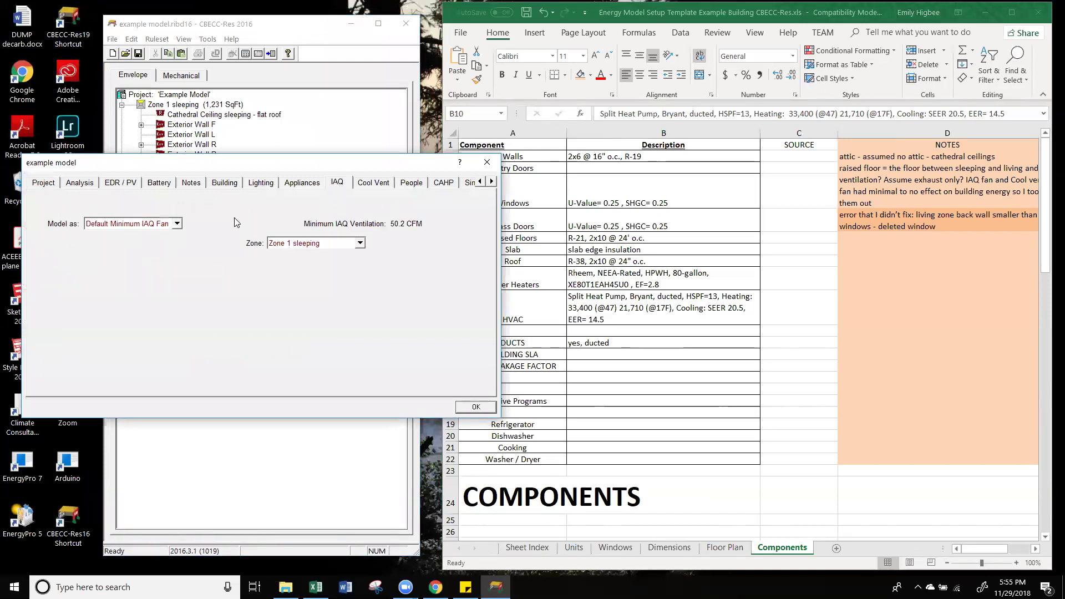
pyautogui.click(487, 162)
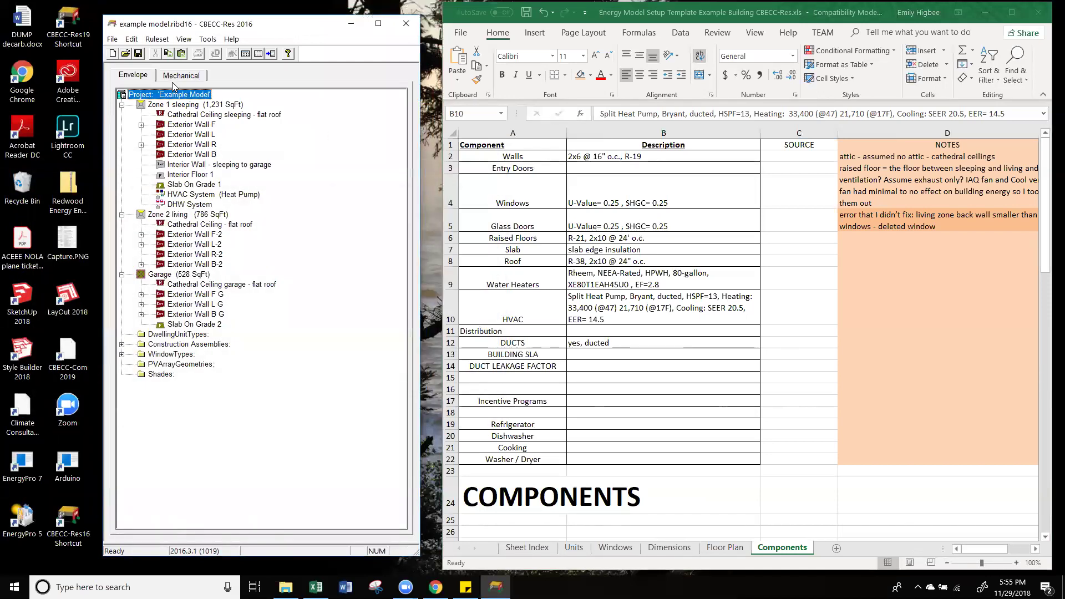
pyautogui.click(180, 77)
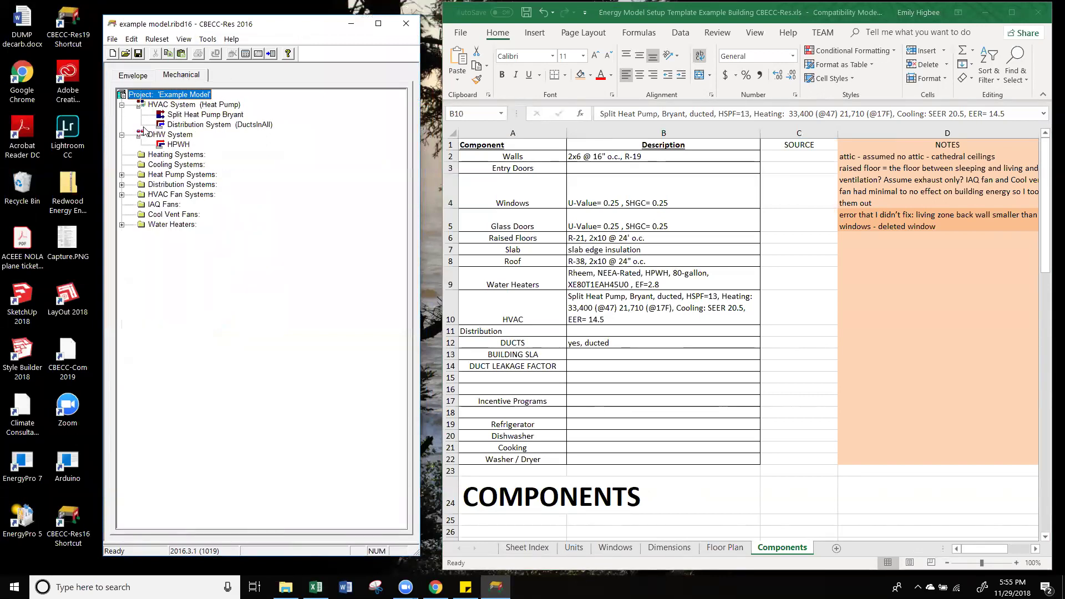
pyautogui.click(136, 78)
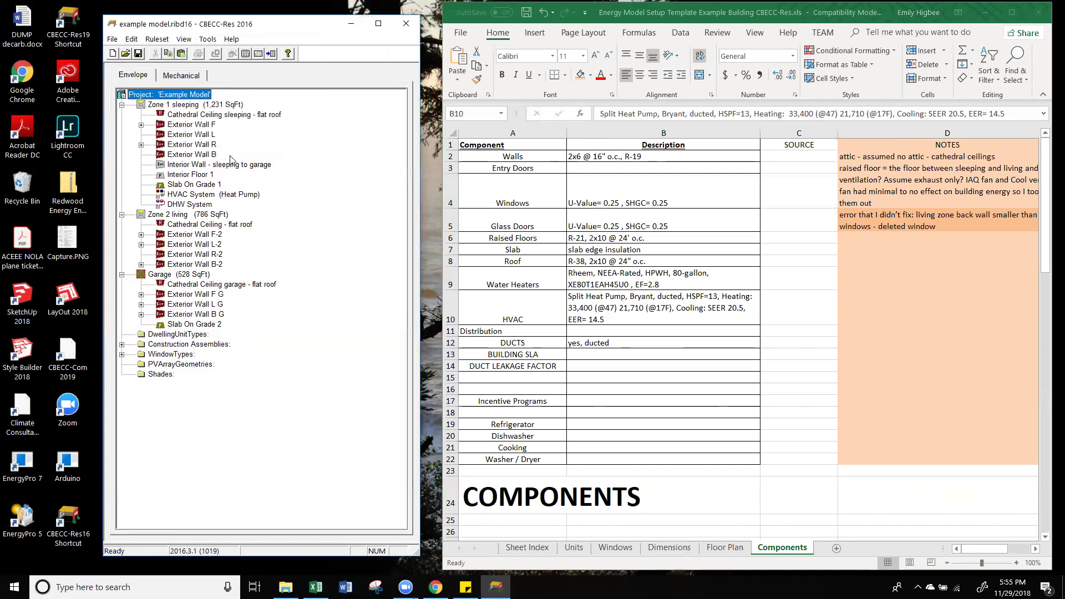
# Step: Give Zone 2 living HVAC System and DHW System, then show the mechanical systems tree
pyautogui.click(185, 215)
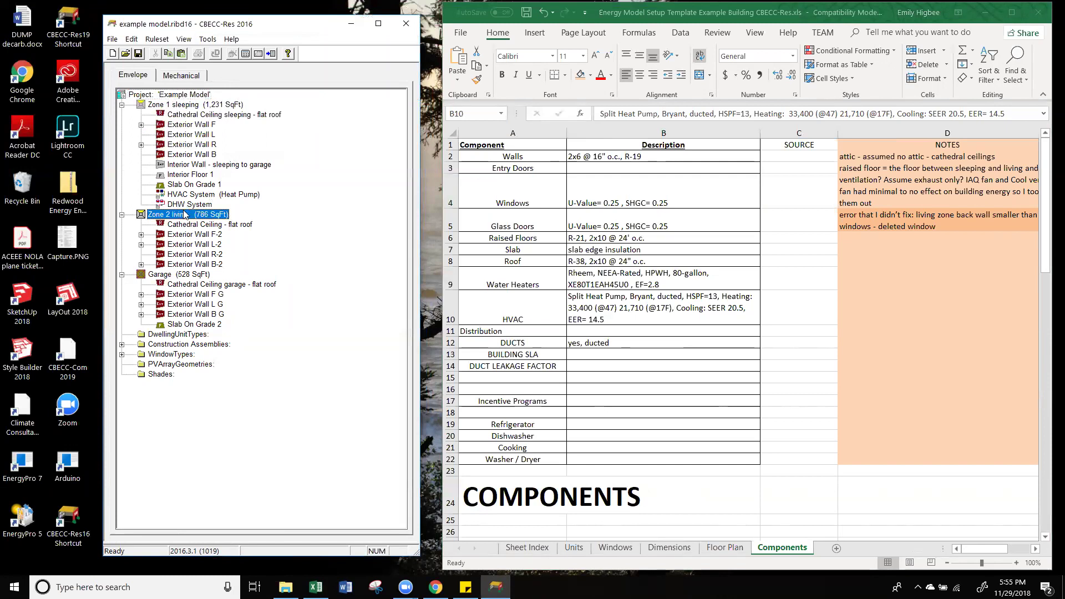
pyautogui.doubleClick(186, 215)
pyautogui.click(333, 253)
pyautogui.click(347, 281)
pyautogui.click(344, 313)
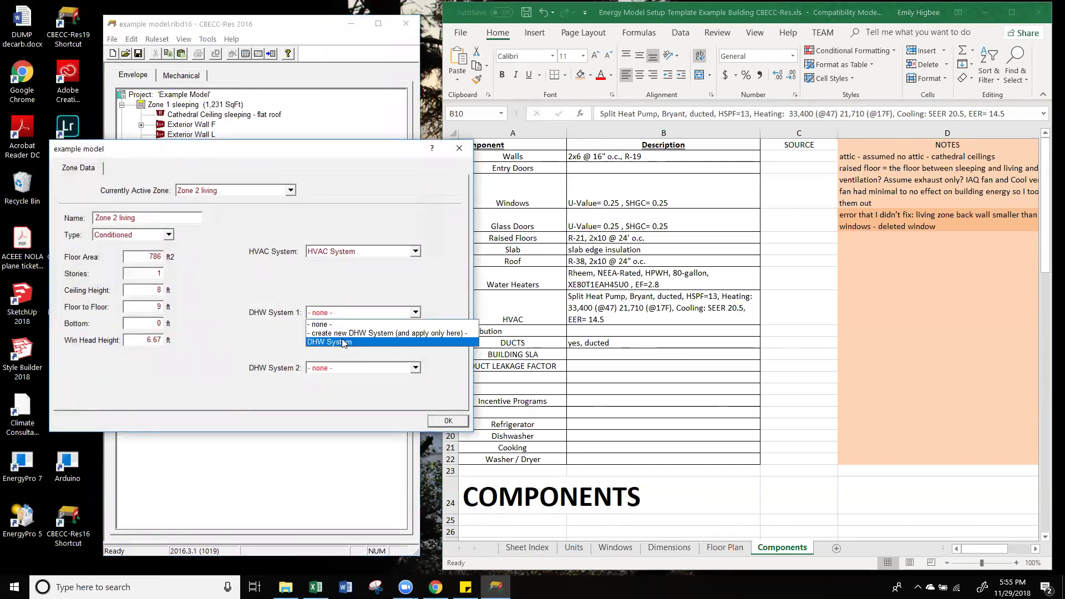
pyautogui.click(342, 342)
pyautogui.click(454, 423)
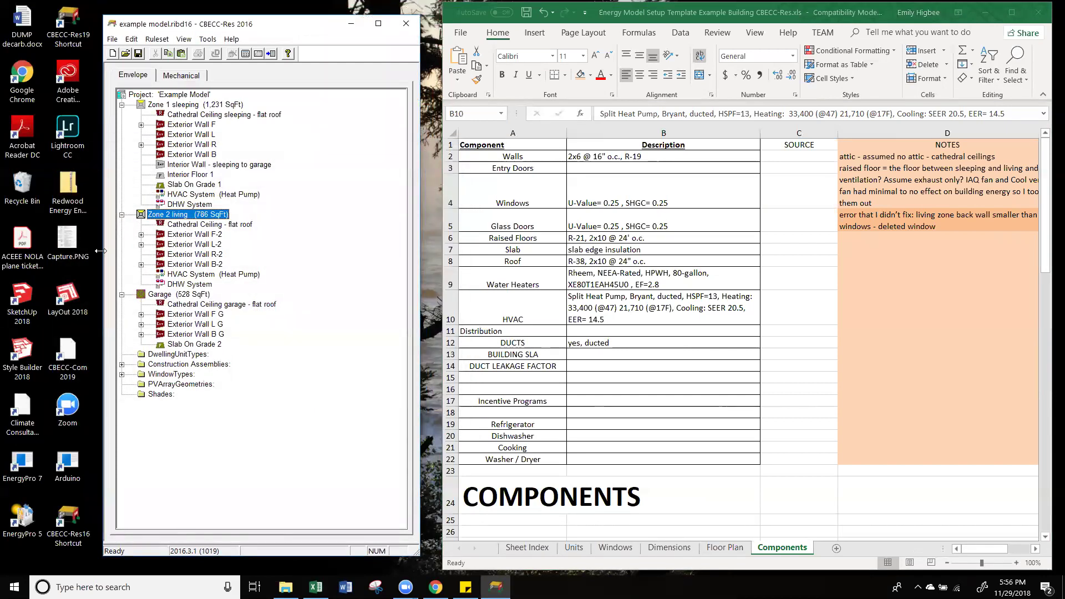
pyautogui.click(210, 296)
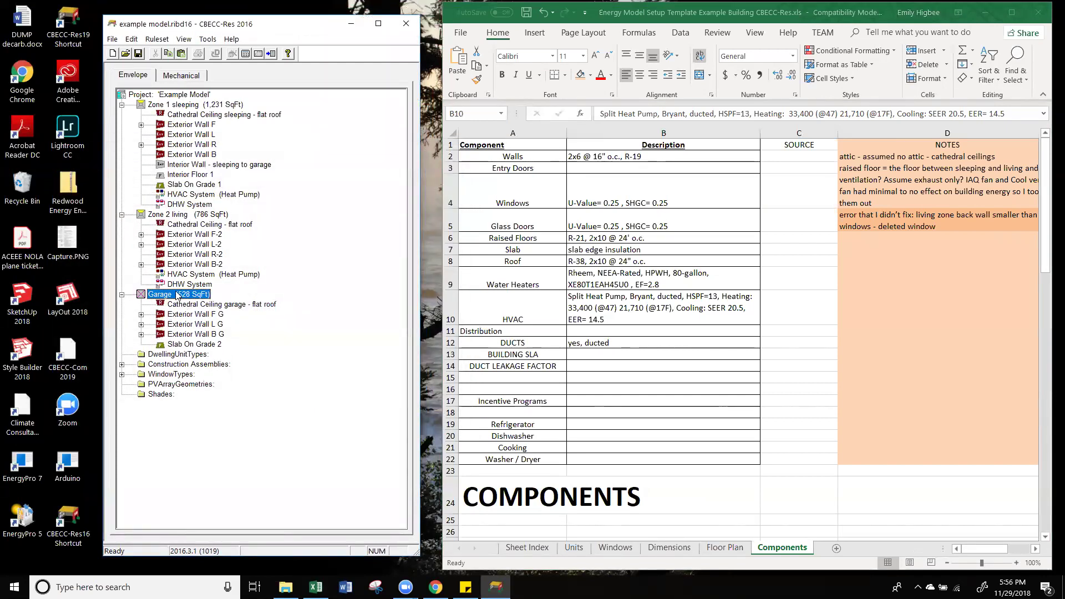
pyautogui.click(191, 77)
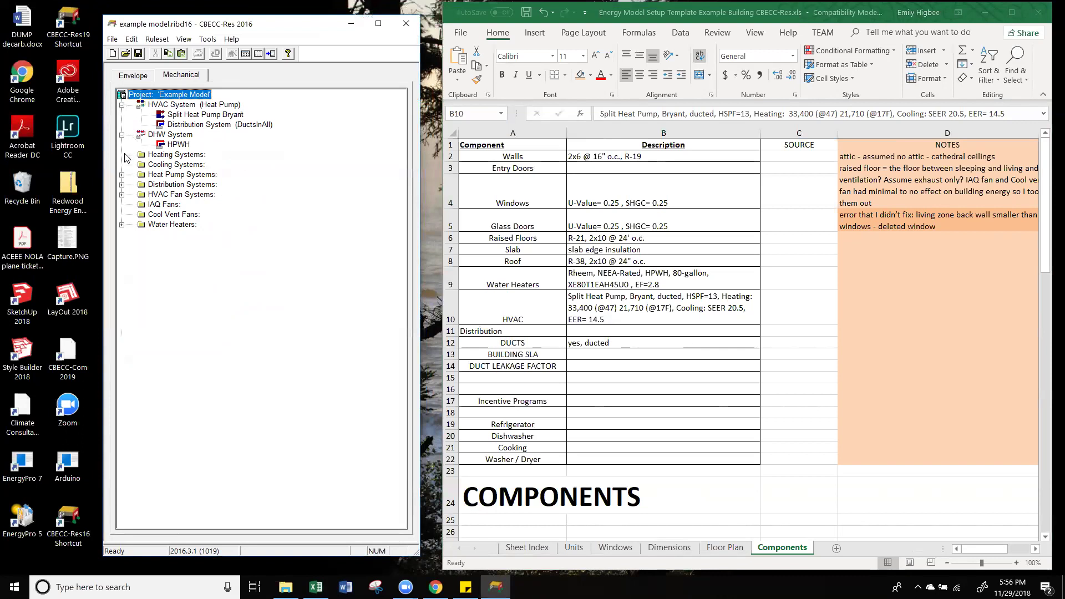
# Step: Expand the Heat Pump, Distribution and HVAC Fan lists and review the furnace fan and HVAC System settings
pyautogui.click(122, 174)
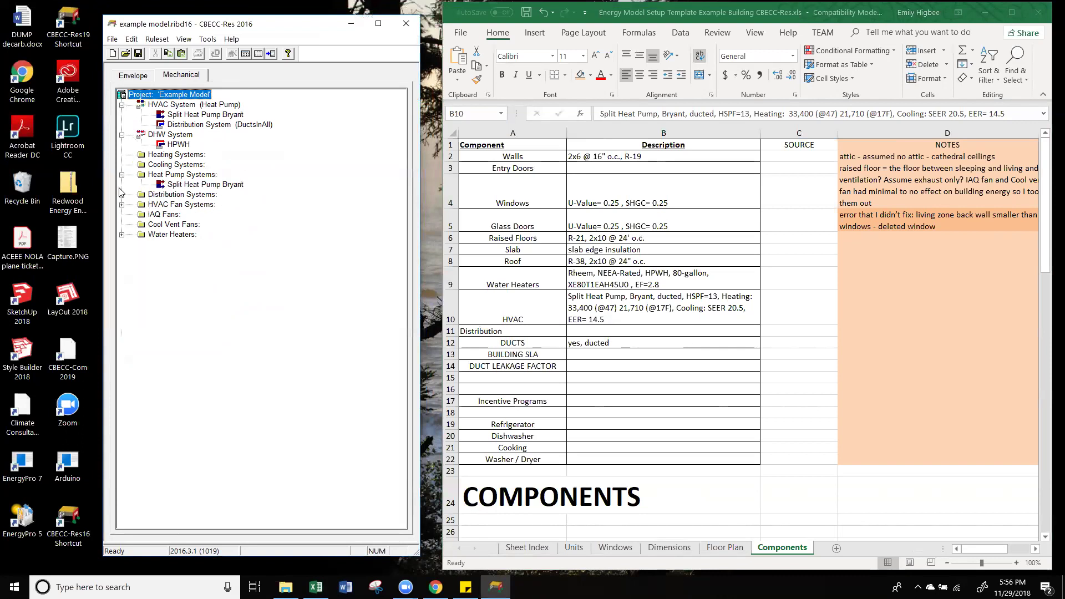
pyautogui.click(122, 194)
pyautogui.click(122, 214)
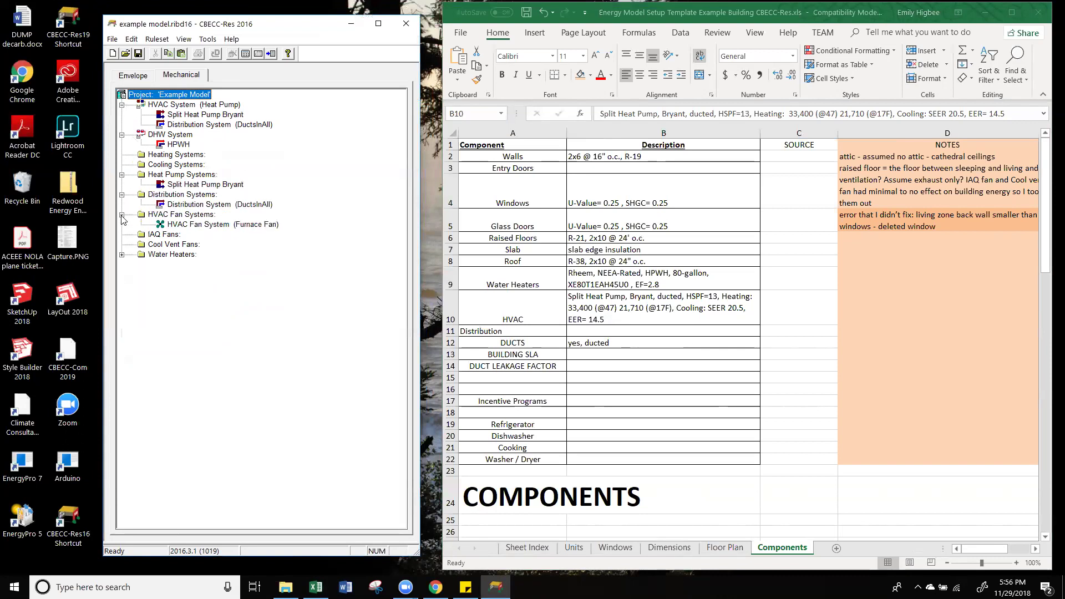
pyautogui.doubleClick(206, 224)
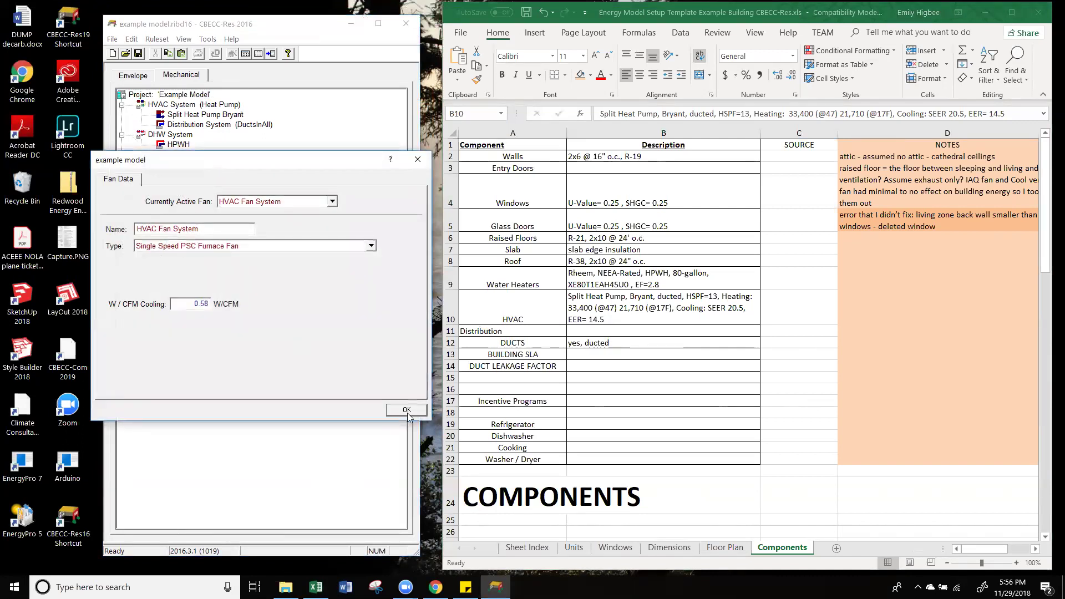
pyautogui.click(417, 159)
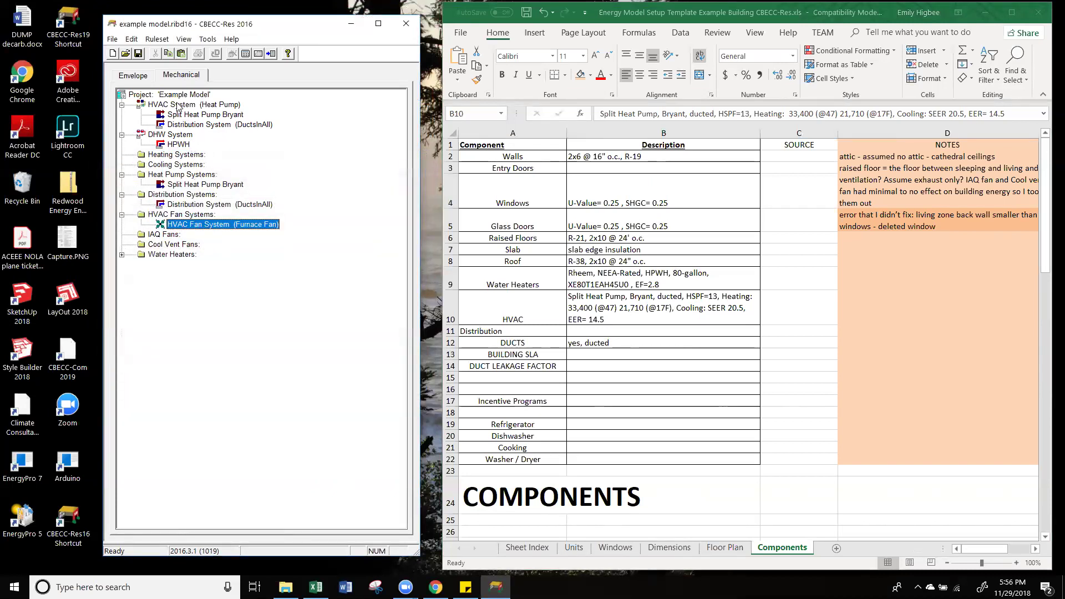
pyautogui.doubleClick(177, 105)
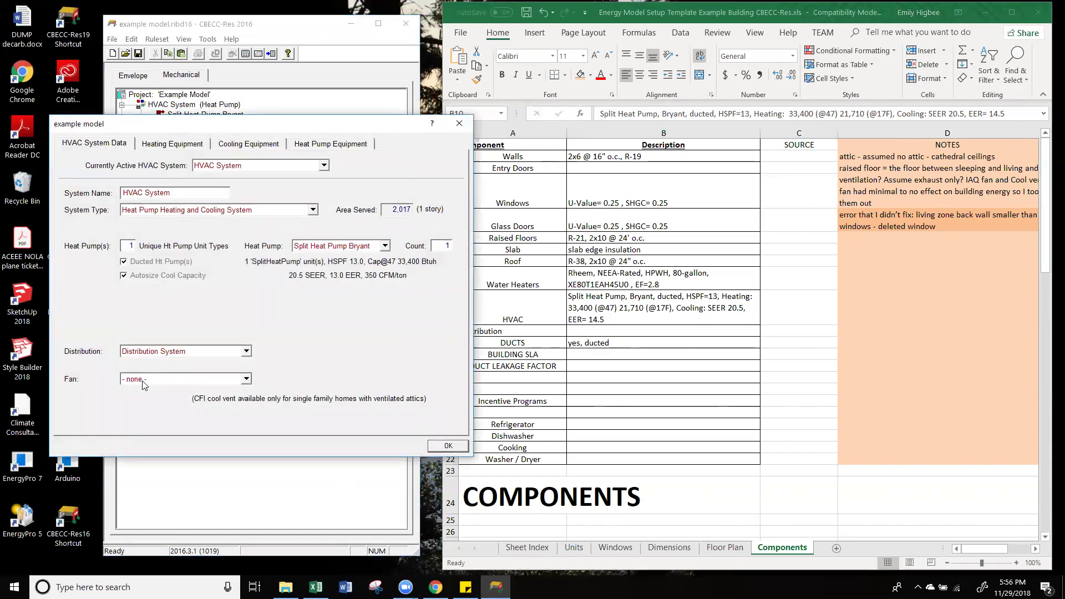
pyautogui.click(448, 446)
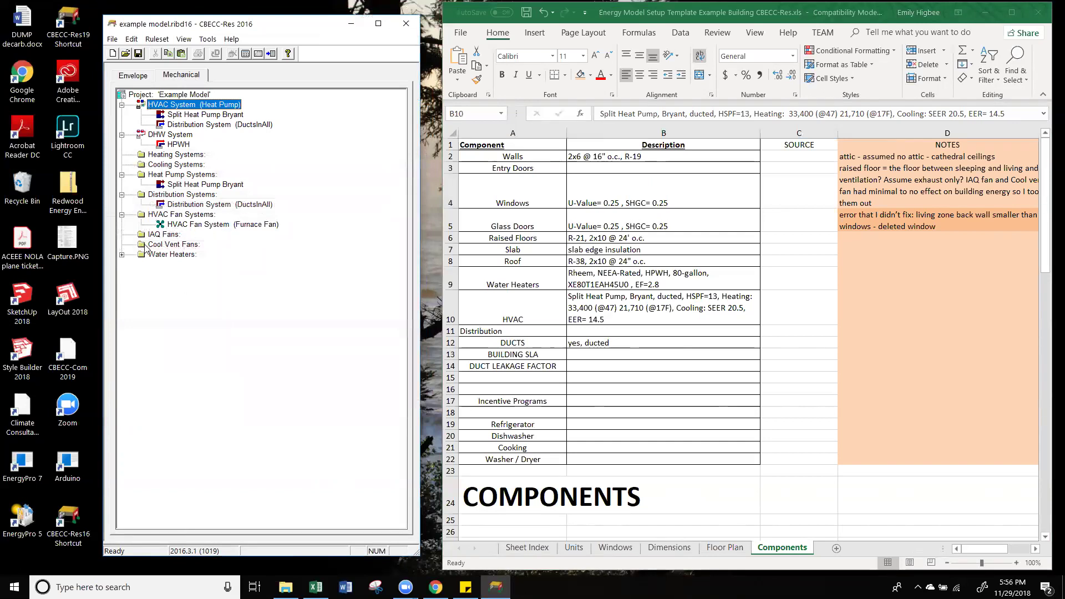
# Step: Check the IAQ Fans options, then return to the Envelope zone tree
pyautogui.rightClick(162, 235)
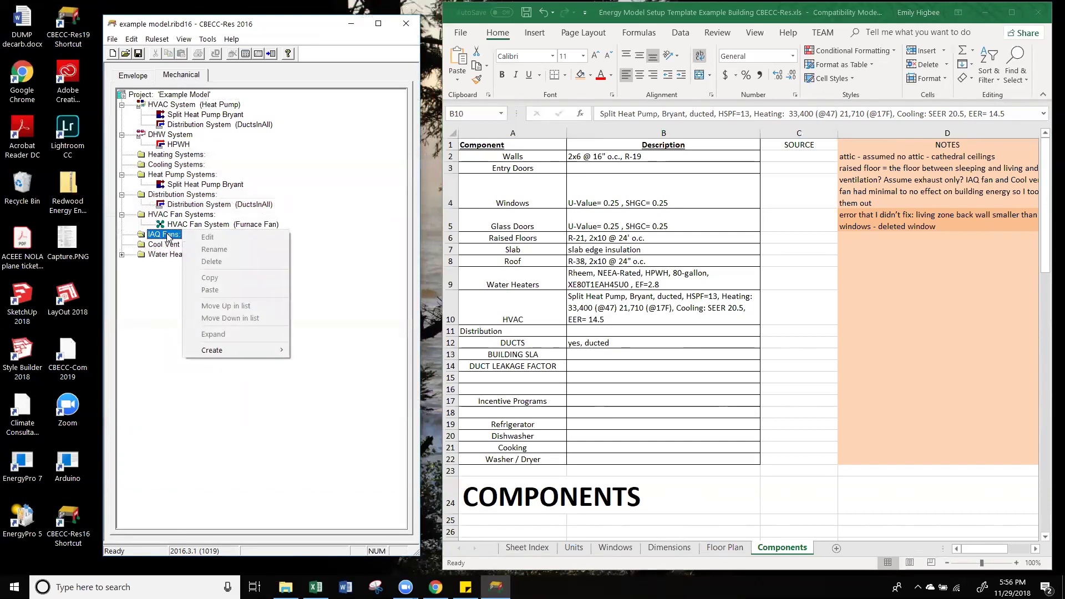
pyautogui.click(162, 324)
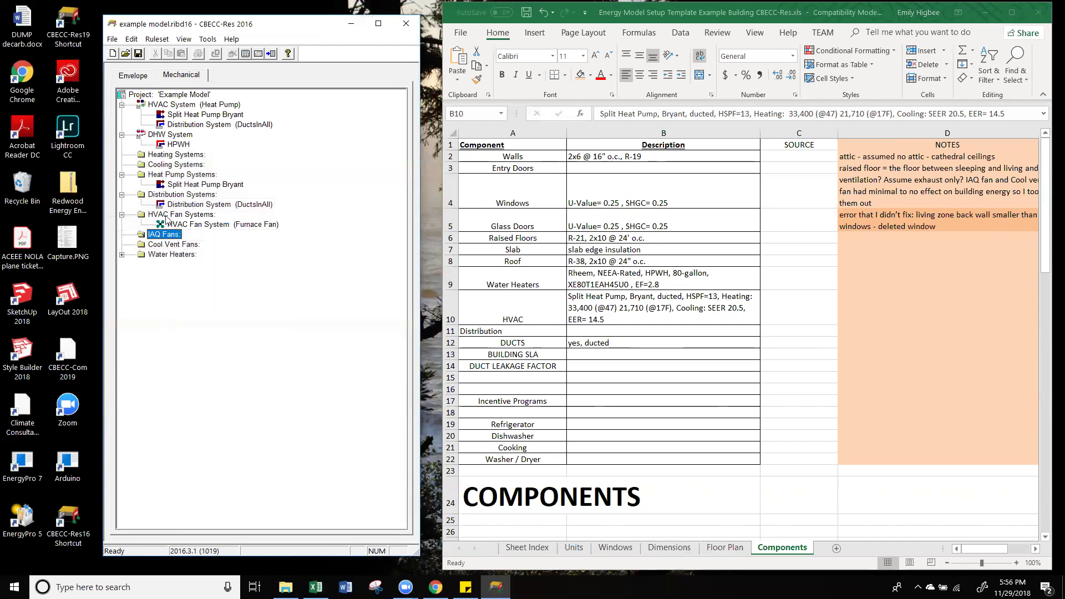
pyautogui.click(142, 78)
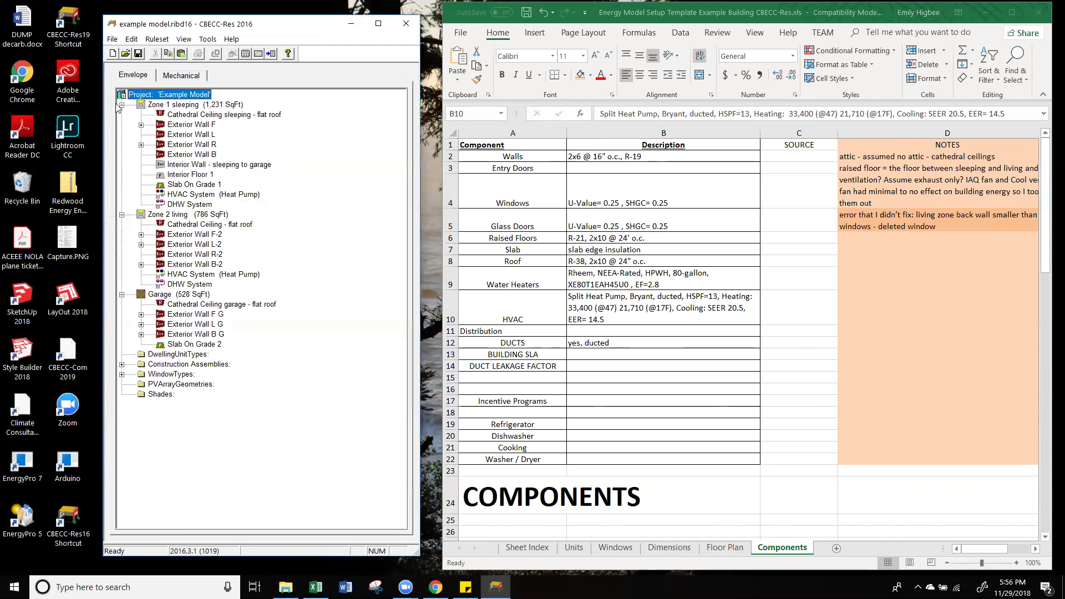
# Step: In the project's IAQ settings, keep Default Minimum IAQ Fan serving Zone 1 sleeping
pyautogui.doubleClick(161, 99)
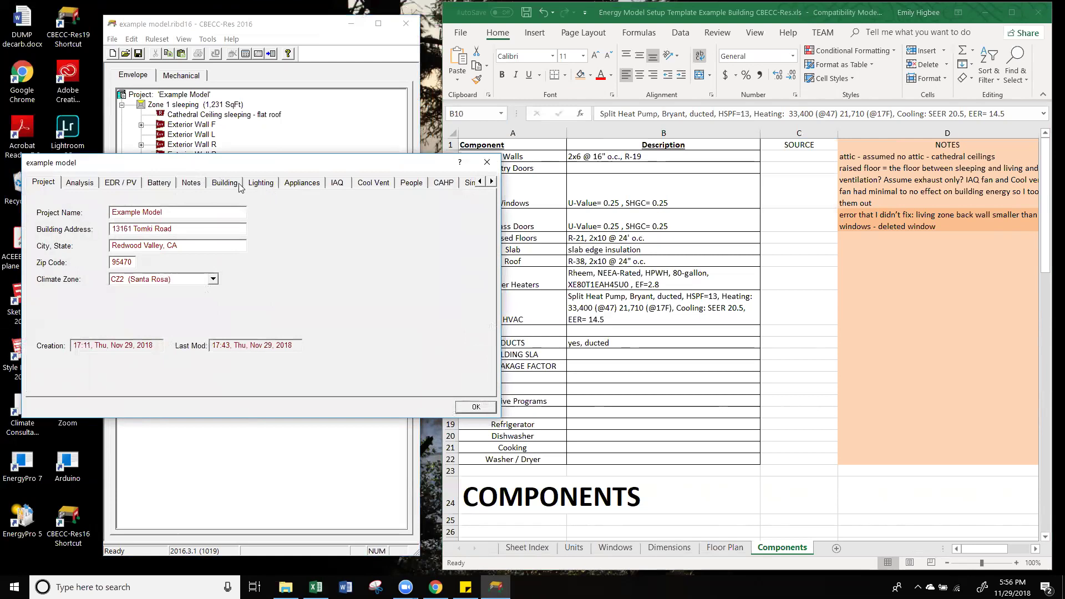
pyautogui.click(343, 181)
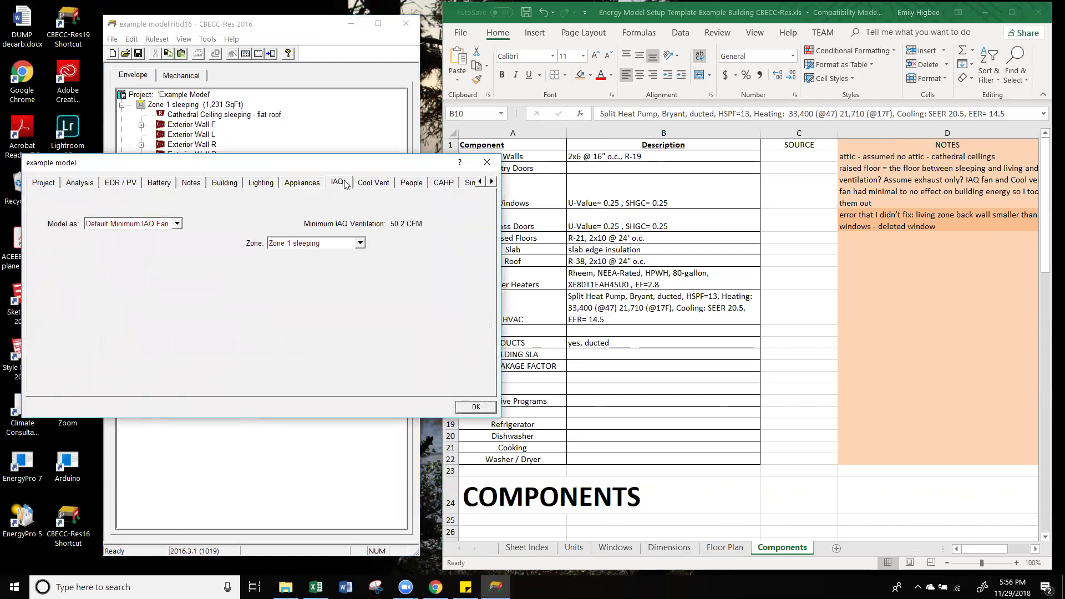
pyautogui.click(115, 224)
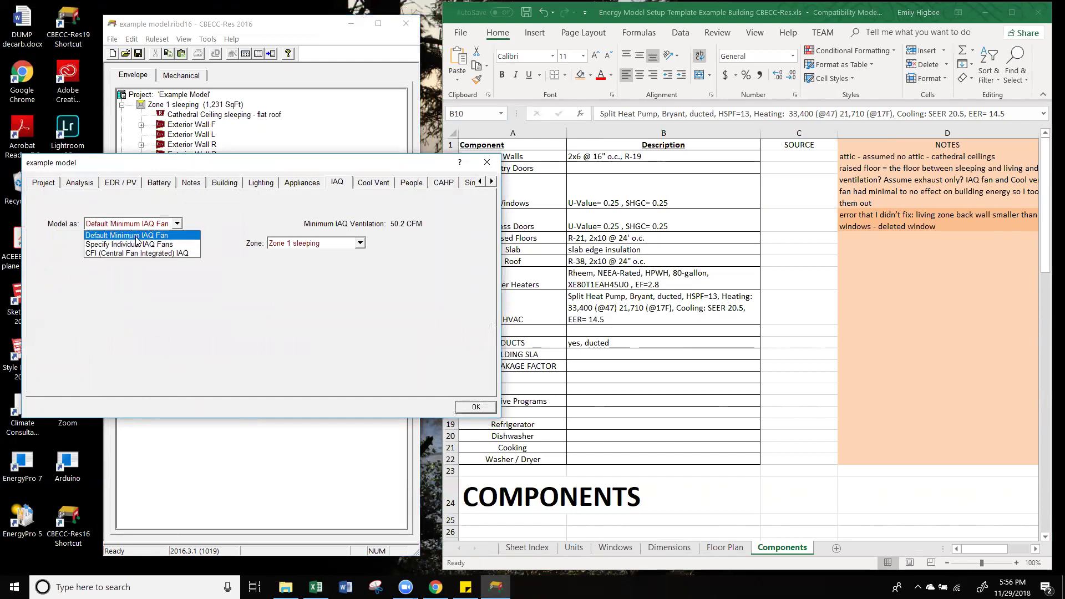
pyautogui.click(138, 237)
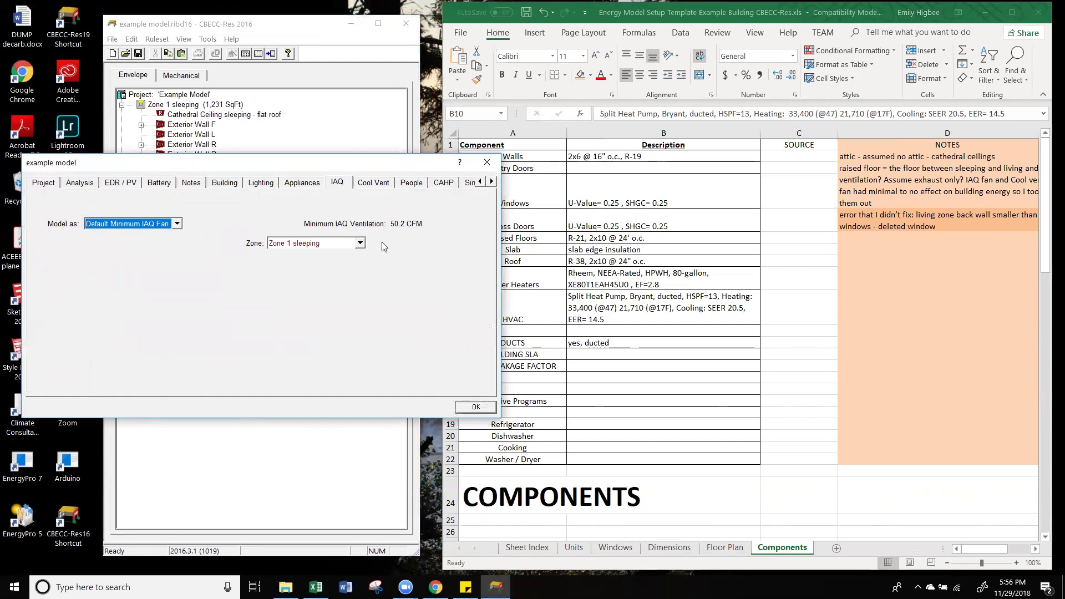
pyautogui.click(331, 243)
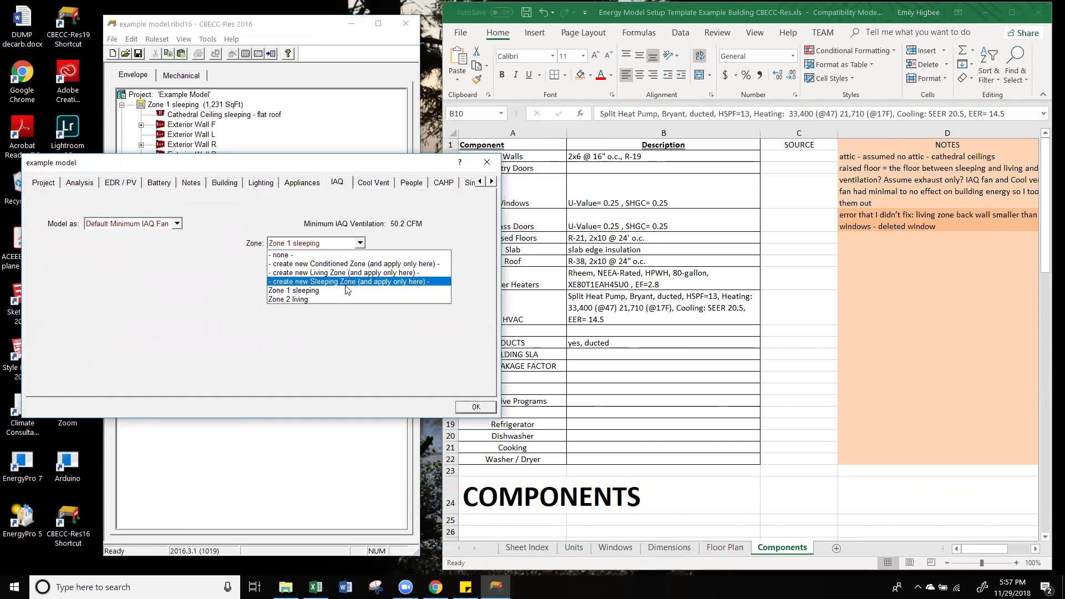
pyautogui.click(342, 291)
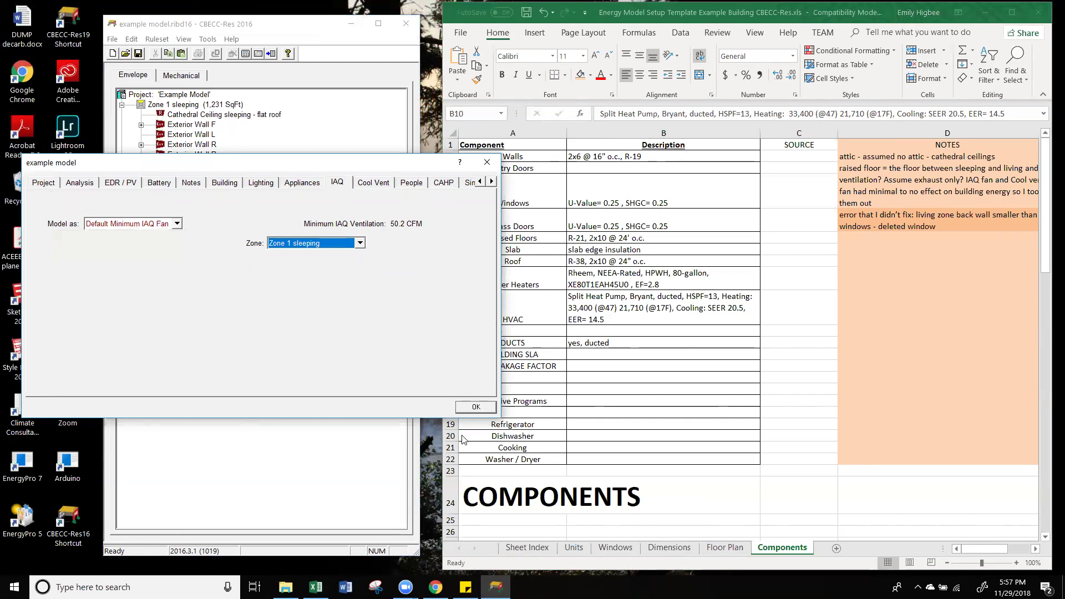
# Step: Close the project dialog, keeping the Default Minimum IAQ Fan at 50.2 CFM, and show the Mechanical tree
pyautogui.click(478, 408)
pyautogui.click(178, 77)
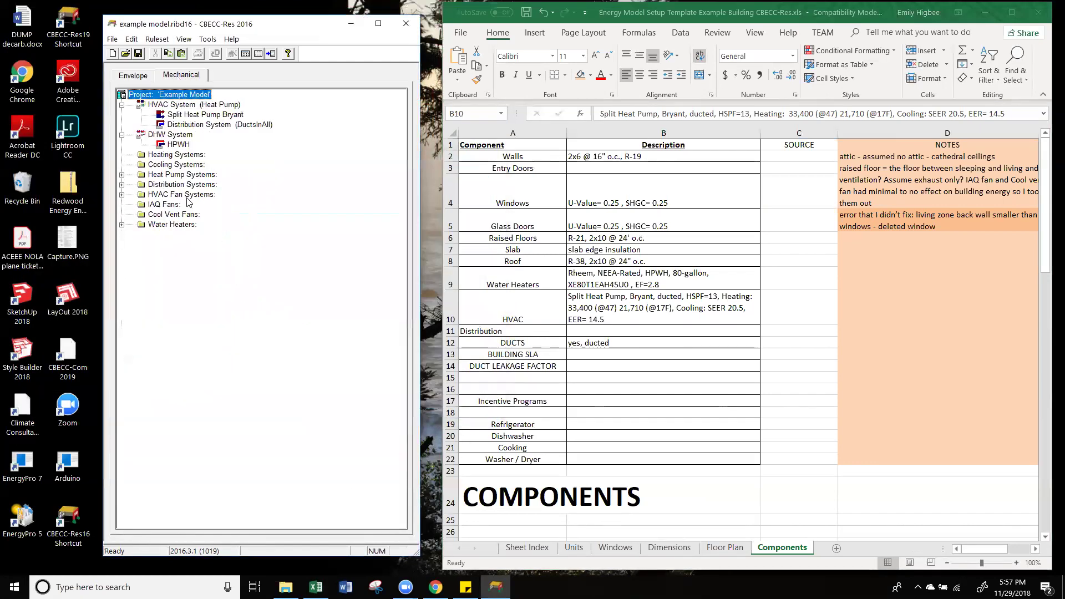
pyautogui.click(141, 76)
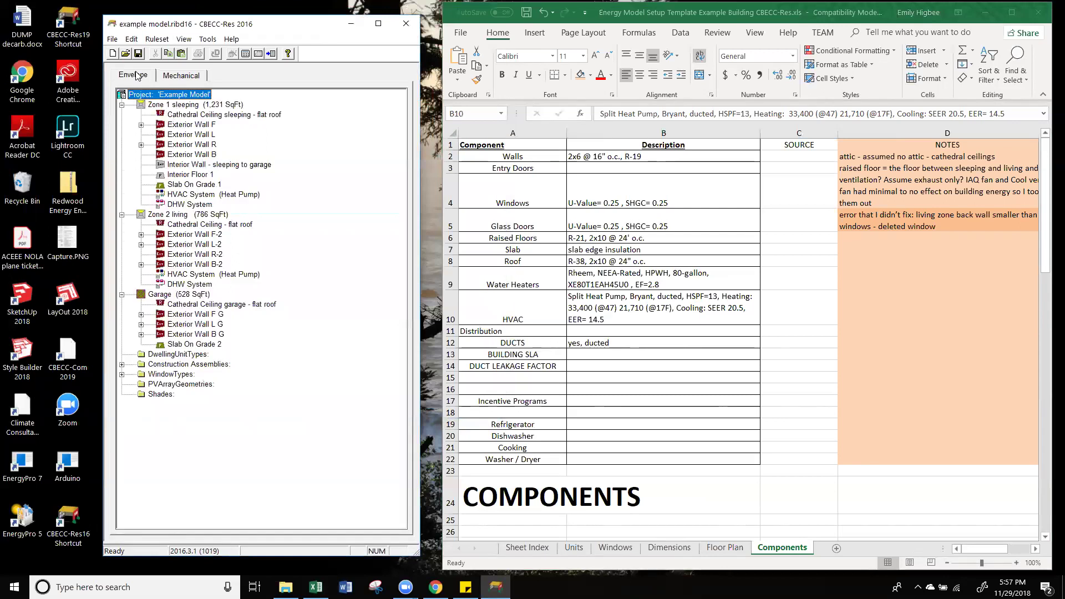
pyautogui.click(176, 80)
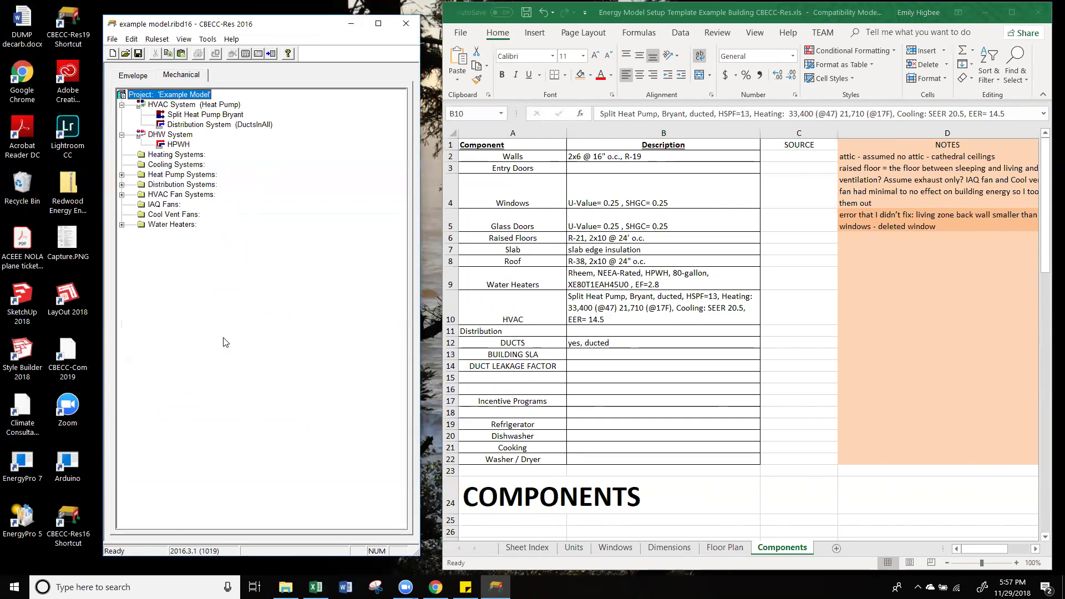
pyautogui.rightClick(164, 203)
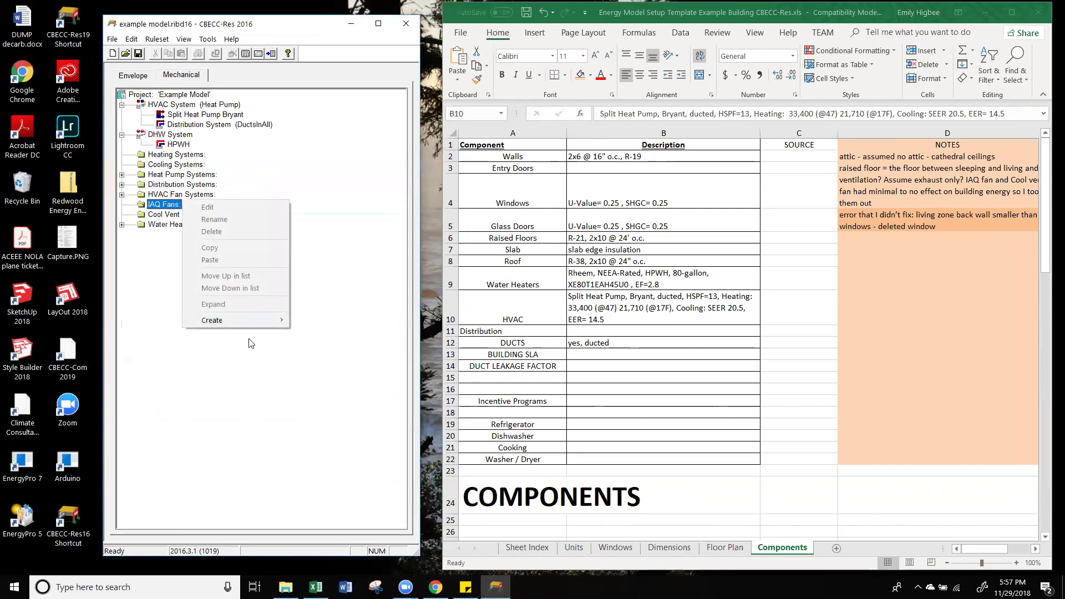
pyautogui.moveTo(250, 320)
pyautogui.click(324, 320)
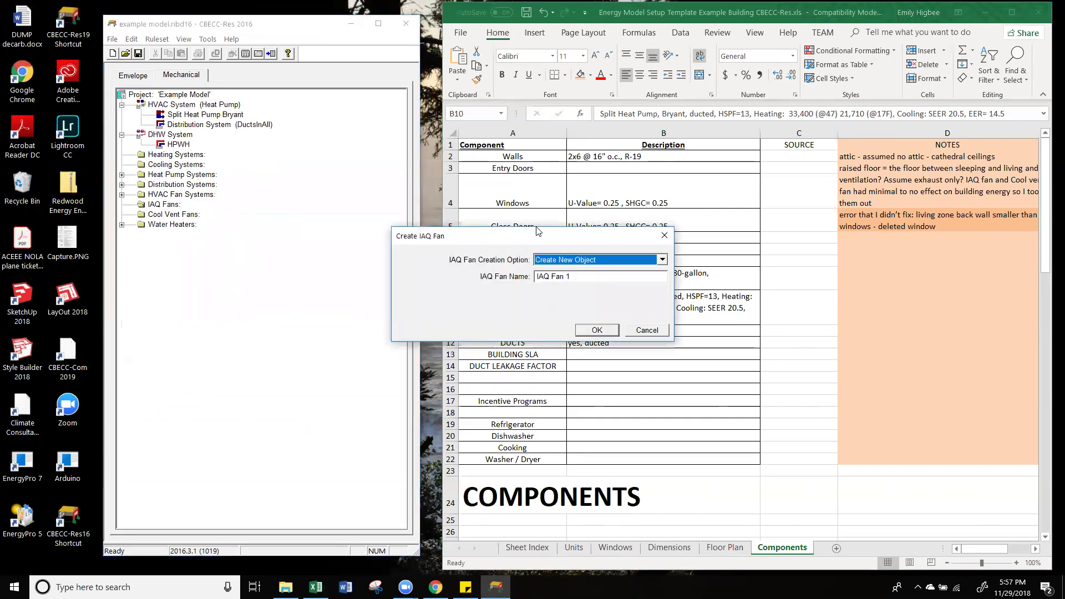
pyautogui.moveTo(536, 233); pyautogui.dragTo(284, 249)
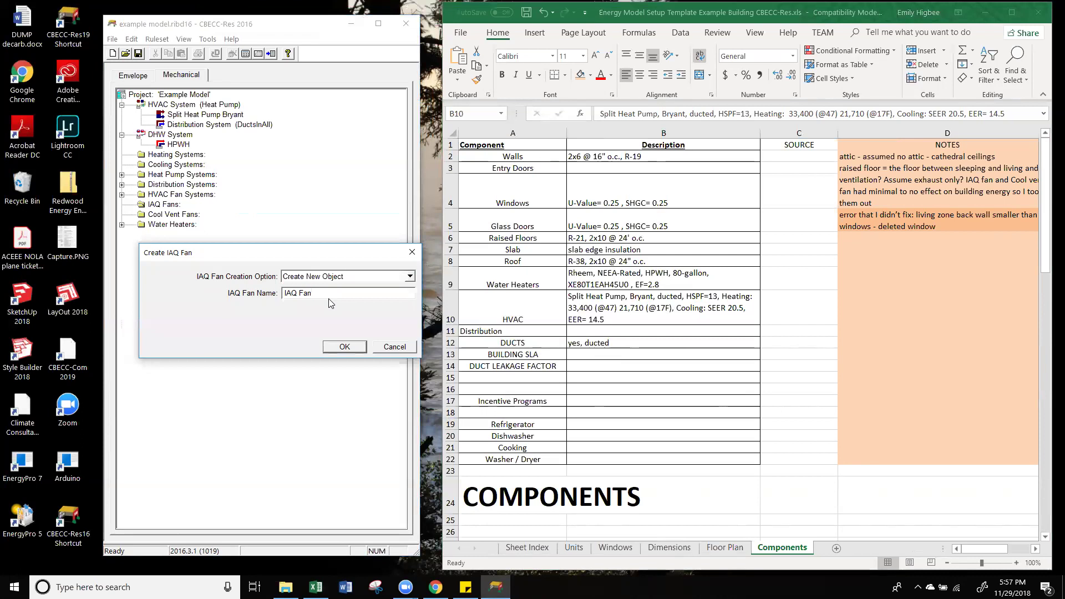
pyautogui.click(342, 347)
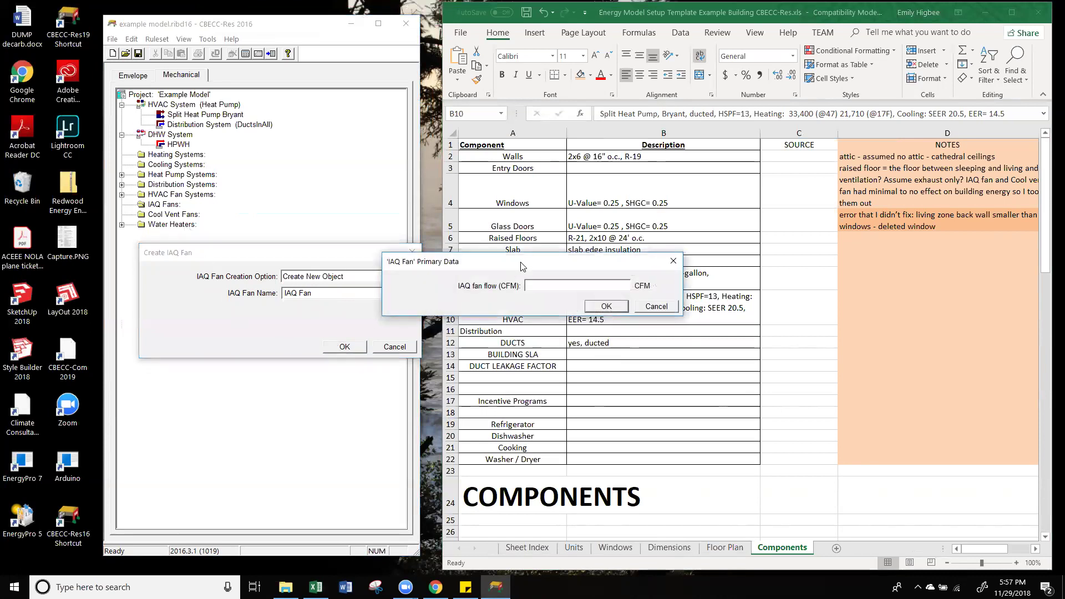
pyautogui.moveTo(521, 267); pyautogui.dragTo(231, 306)
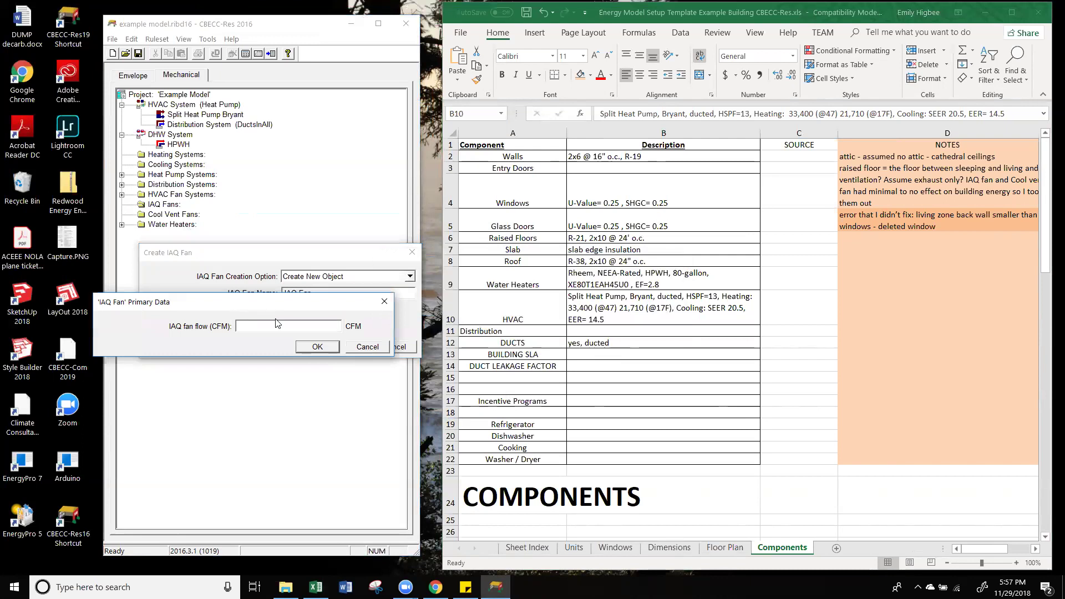
pyautogui.click(327, 346)
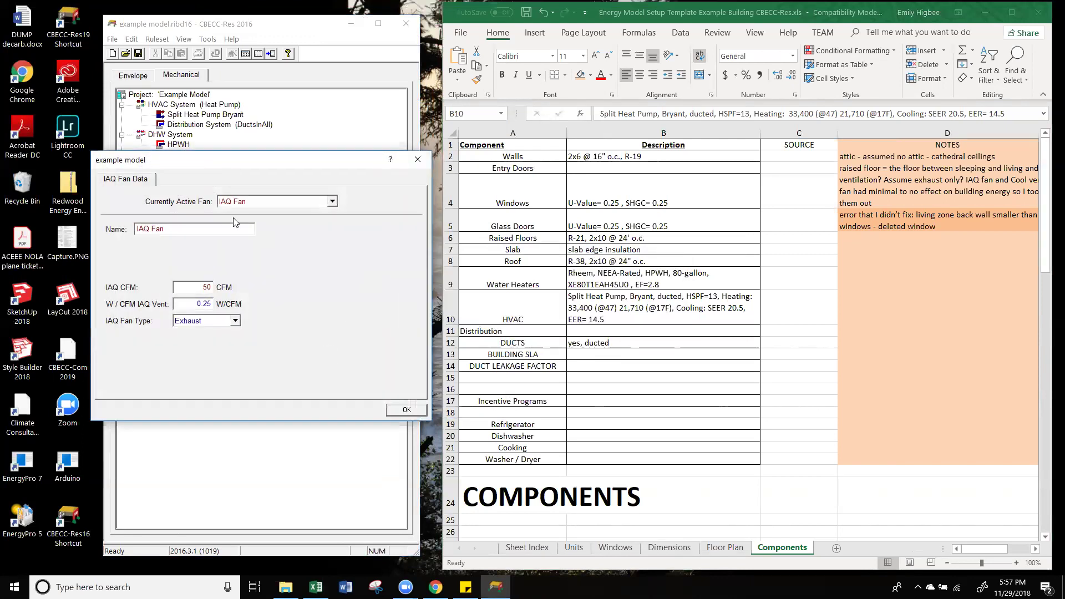
pyautogui.moveTo(248, 173); pyautogui.dragTo(233, 238)
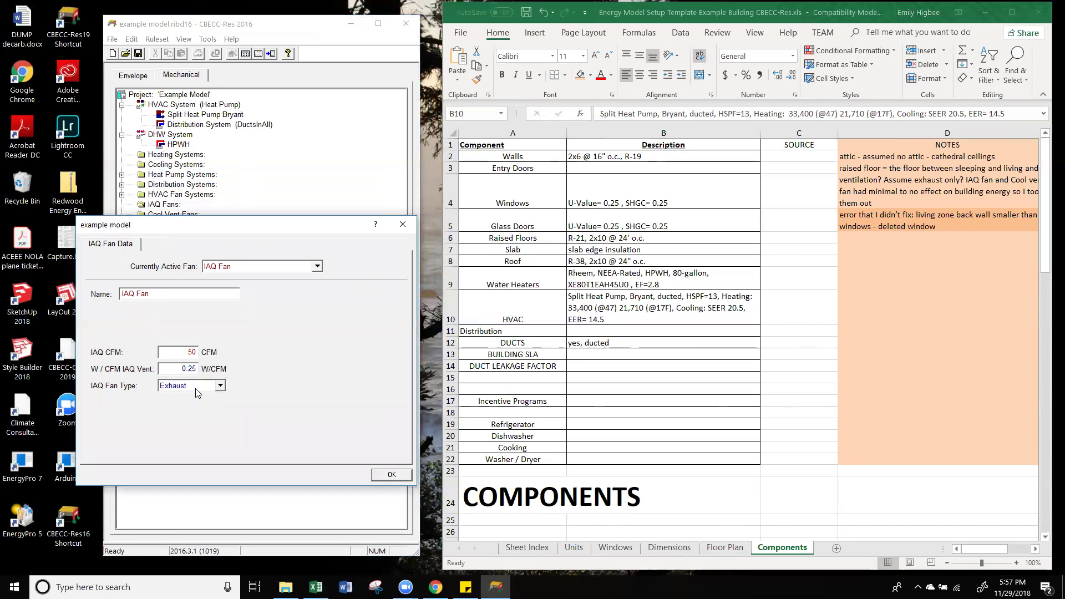
pyautogui.click(198, 386)
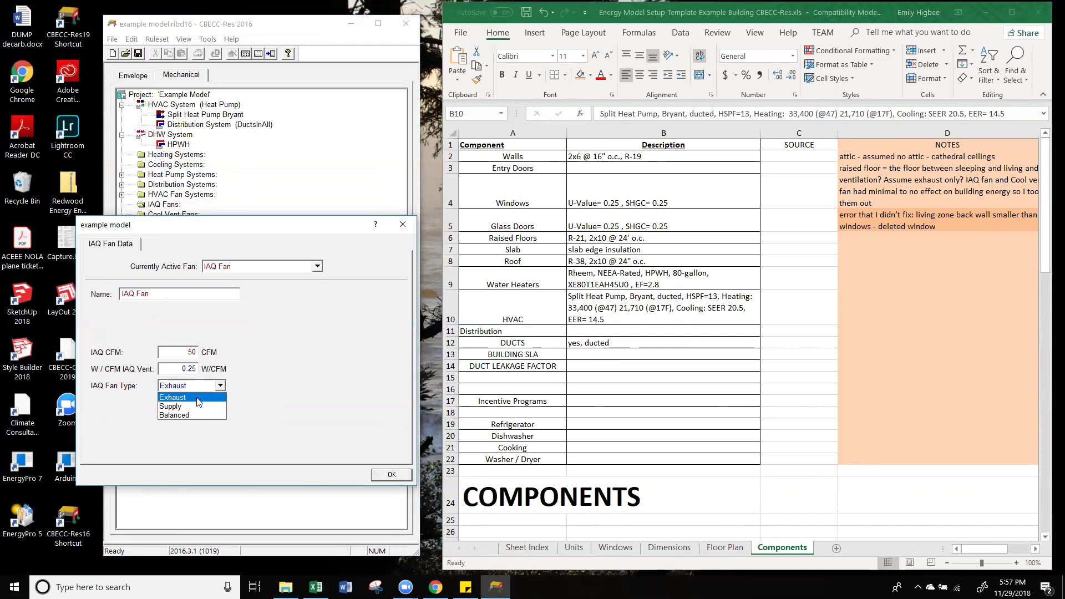
pyautogui.click(255, 376)
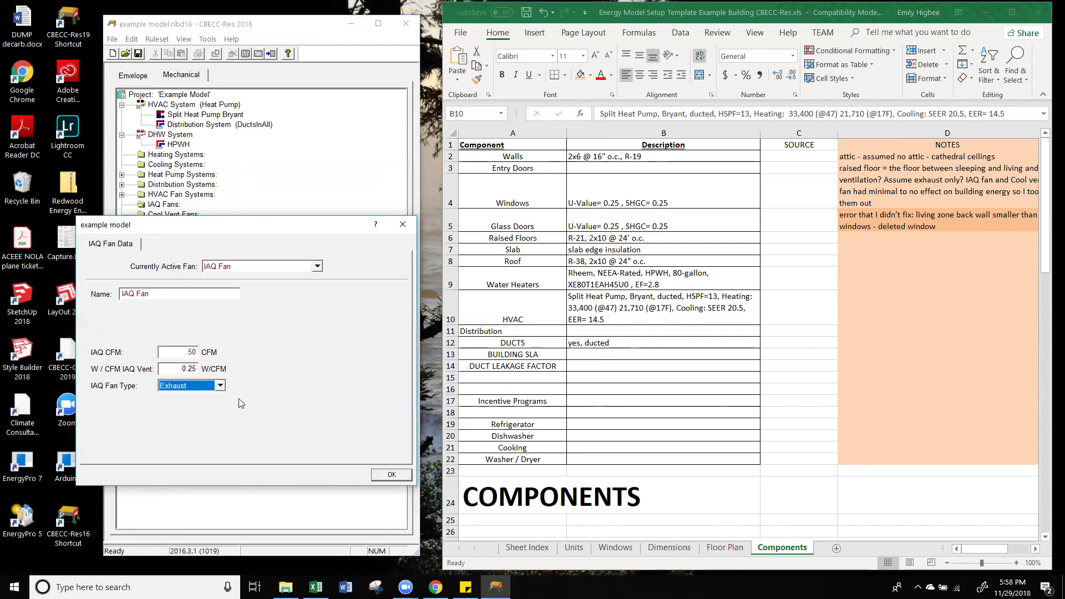
pyautogui.click(385, 477)
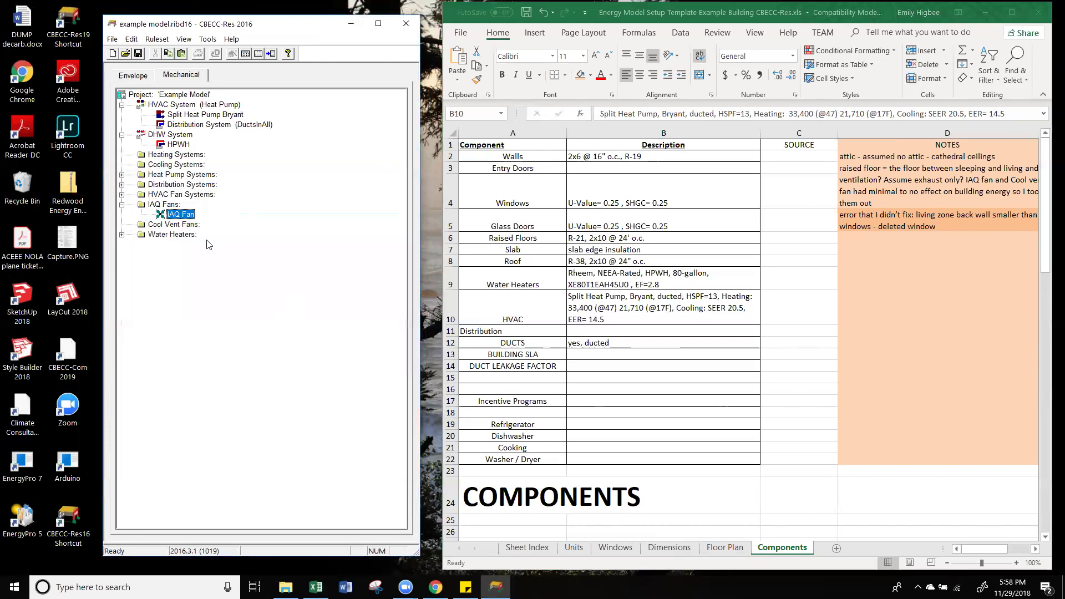
pyautogui.rightClick(180, 216)
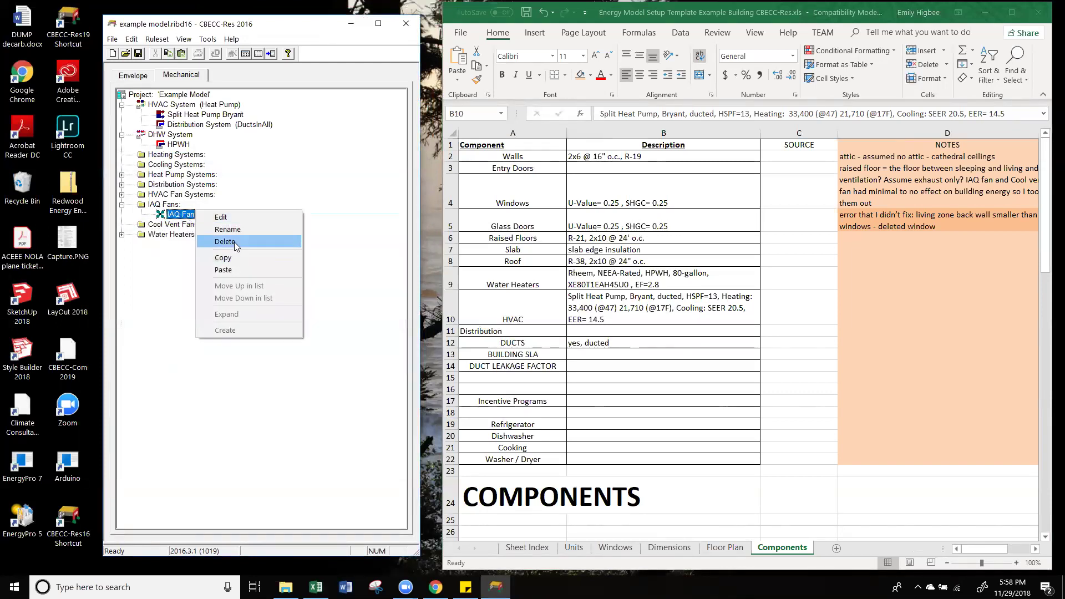
pyautogui.click(222, 240)
pyautogui.click(289, 318)
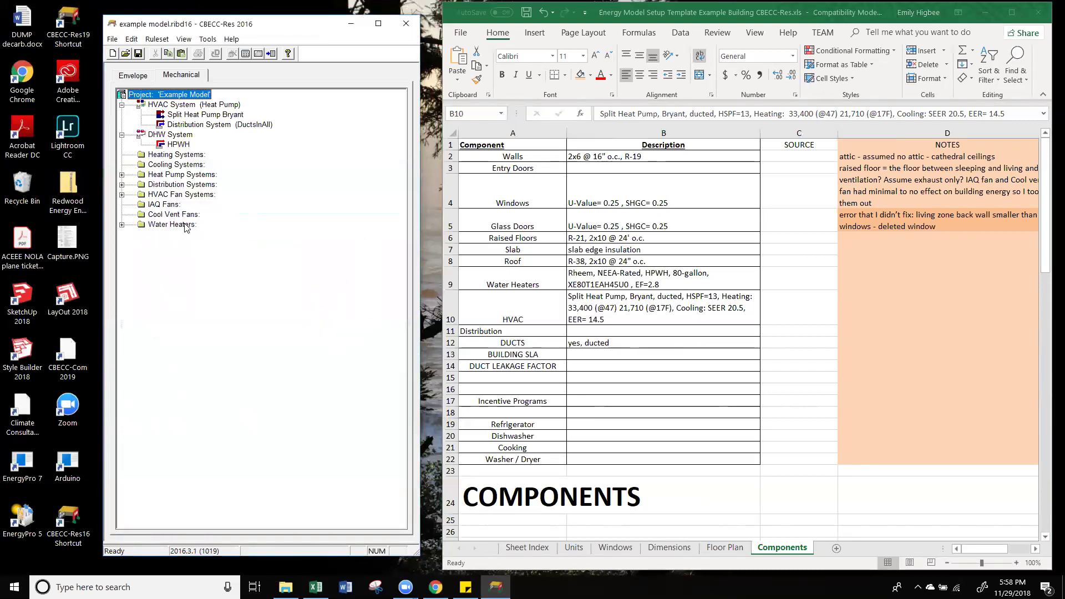
# Step: Check the project's Appliances: all five in Zone 1 sleeping, dryer and cooking fuel Electricity
pyautogui.click(141, 79)
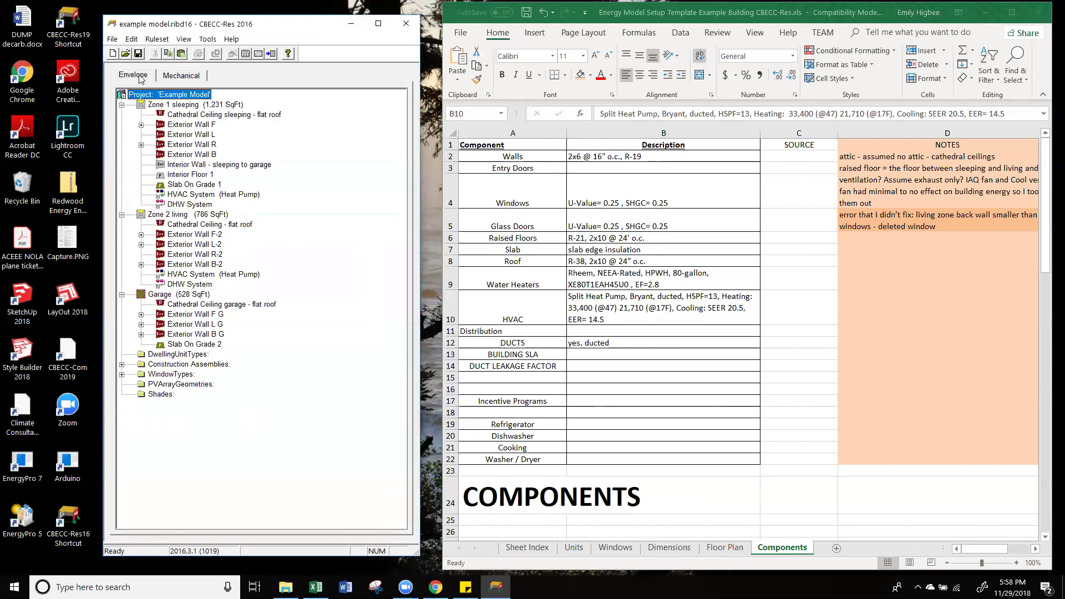
pyautogui.click(185, 194)
pyautogui.click(184, 105)
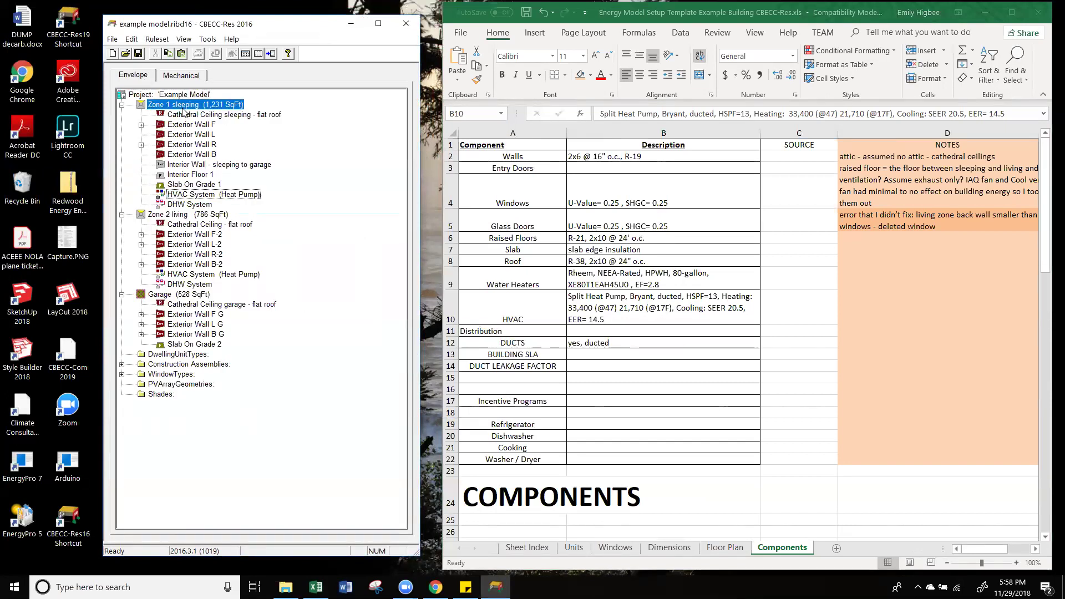
pyautogui.doubleClick(155, 95)
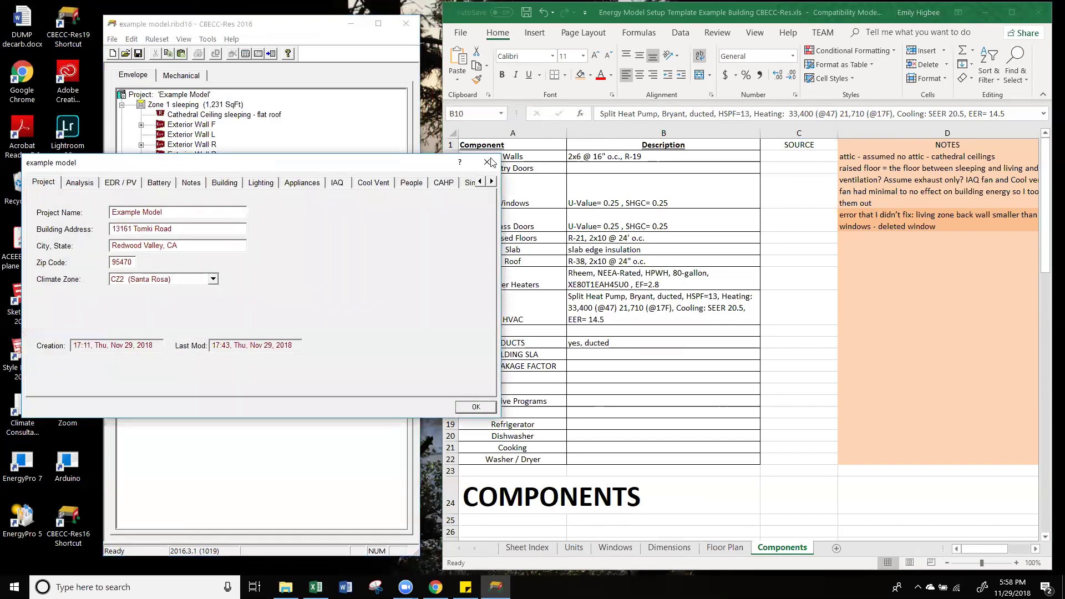
pyautogui.click(294, 189)
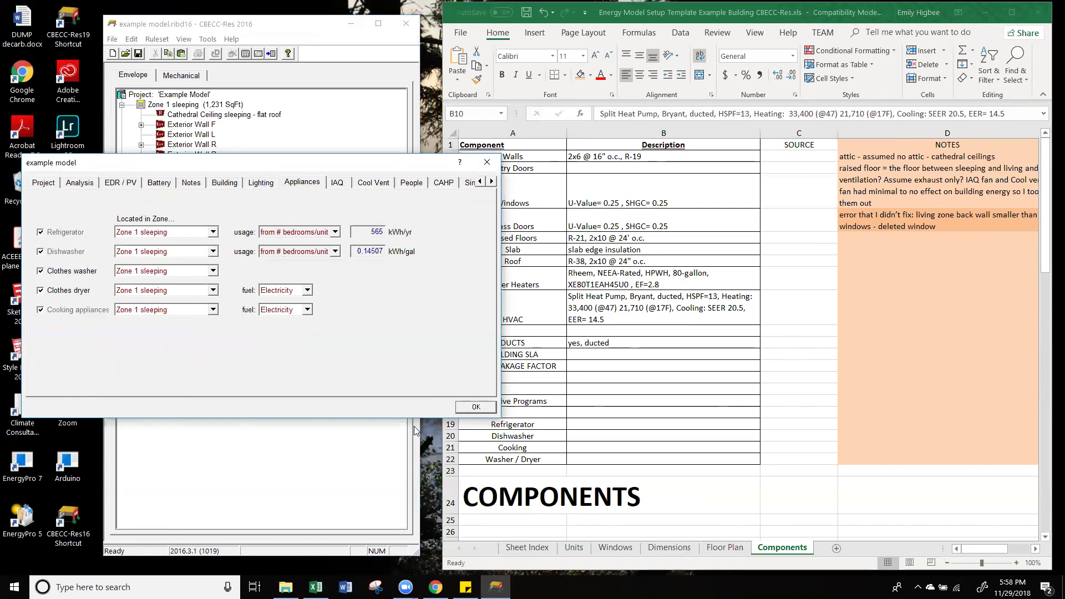
pyautogui.click(474, 407)
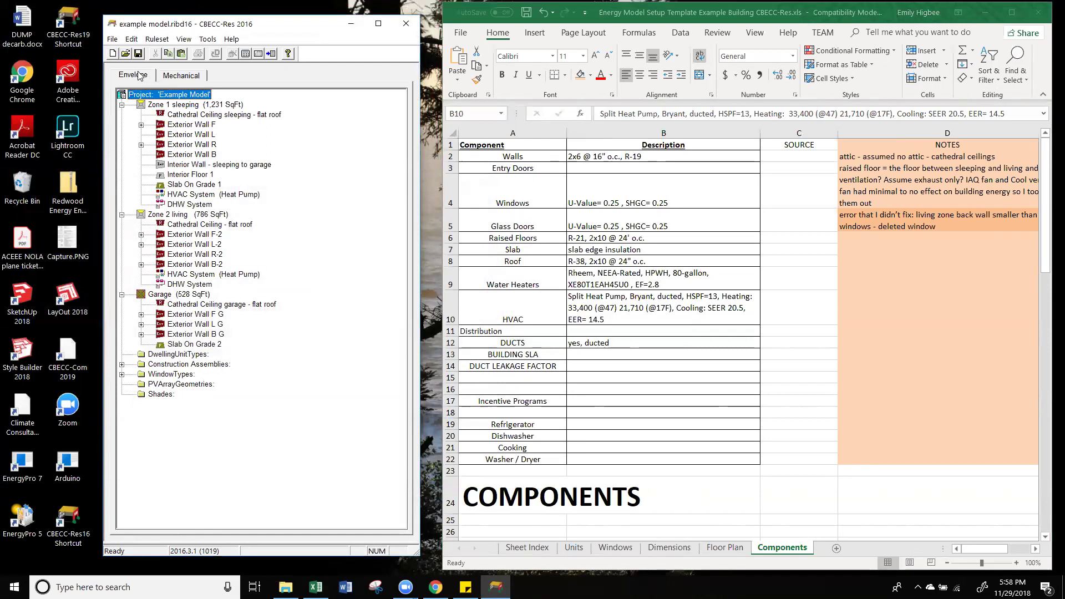
# Step: Save the project and run the compliance analysis, dismissing the listed analysis errors
pyautogui.click(113, 39)
pyautogui.click(132, 78)
pyautogui.click(245, 54)
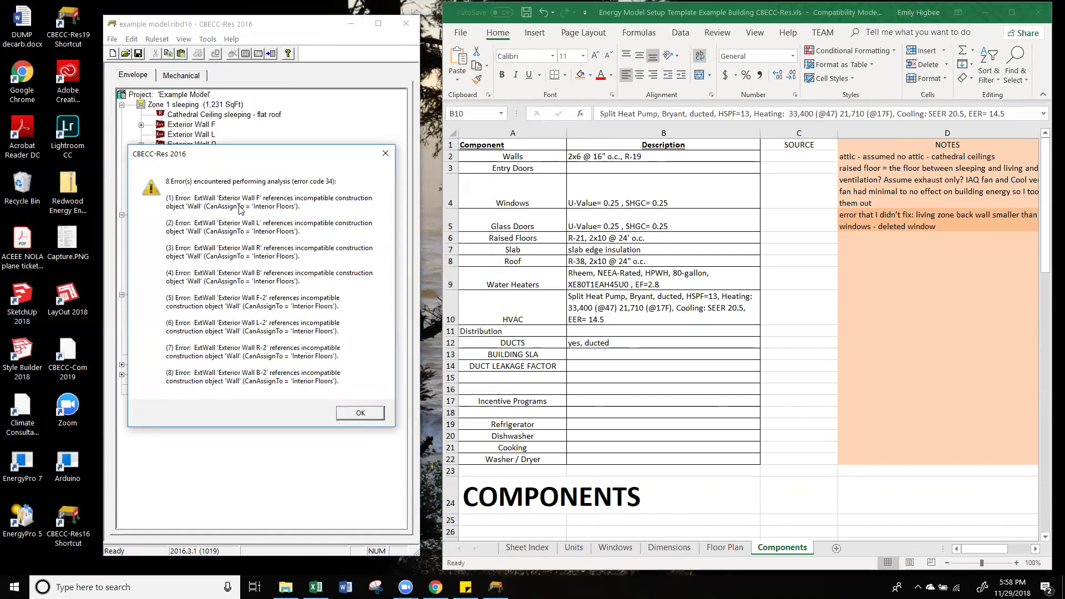
pyautogui.click(351, 413)
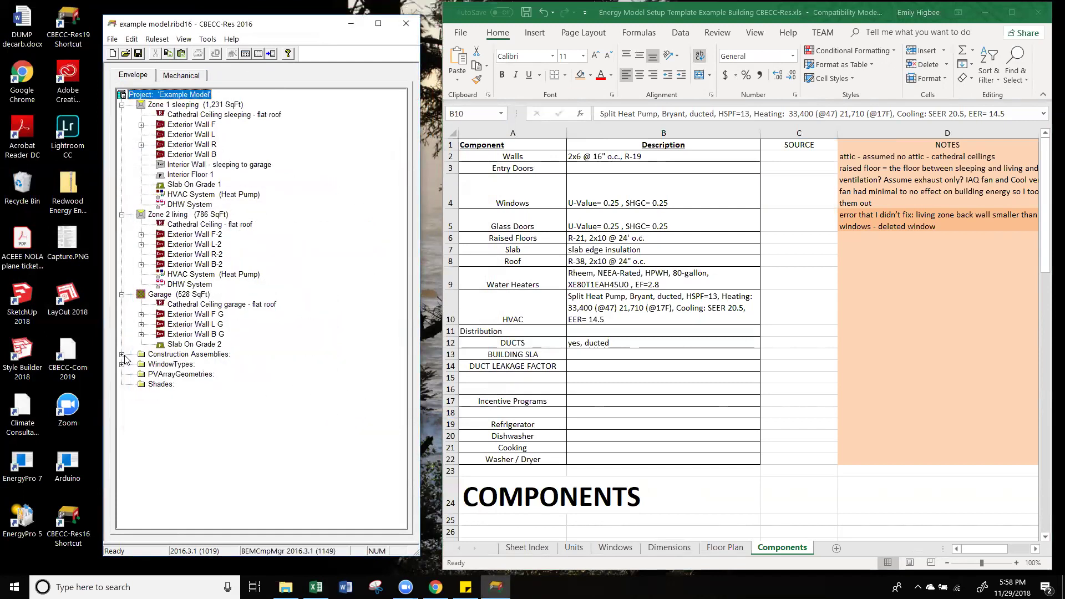
# Step: Change the Wall construction assembly's Can Assign To setting to Interior Floors
pyautogui.click(122, 355)
pyautogui.click(175, 365)
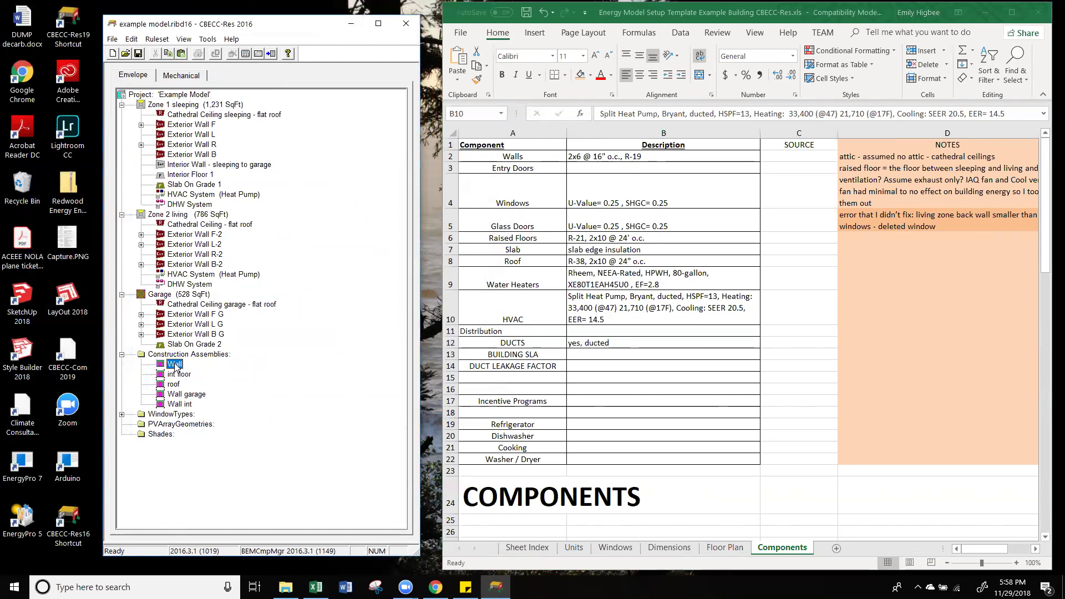
pyautogui.doubleClick(169, 364)
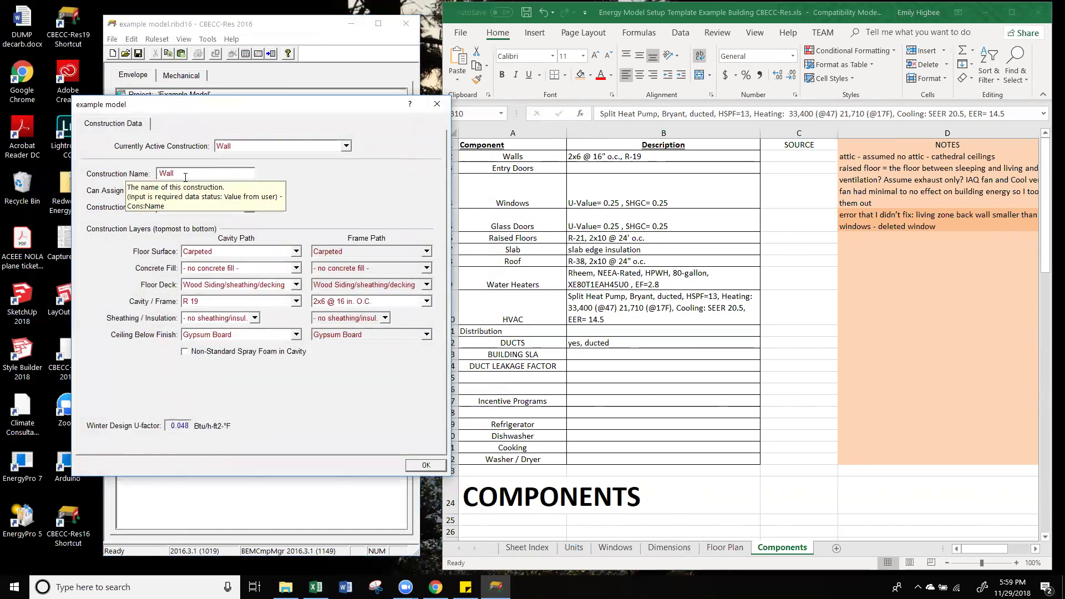
pyautogui.click(203, 191)
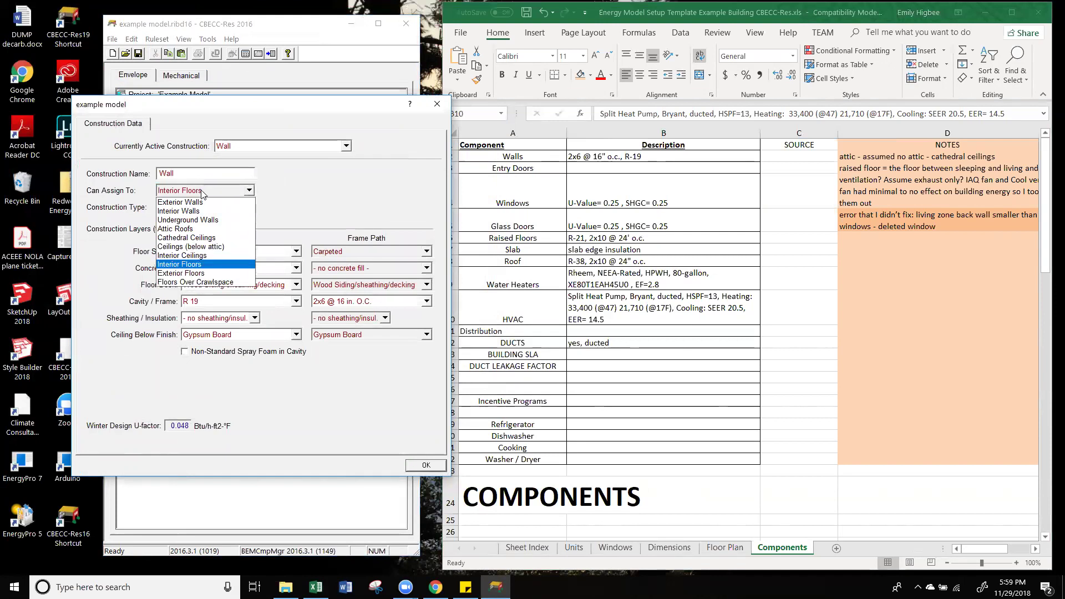
pyautogui.click(196, 205)
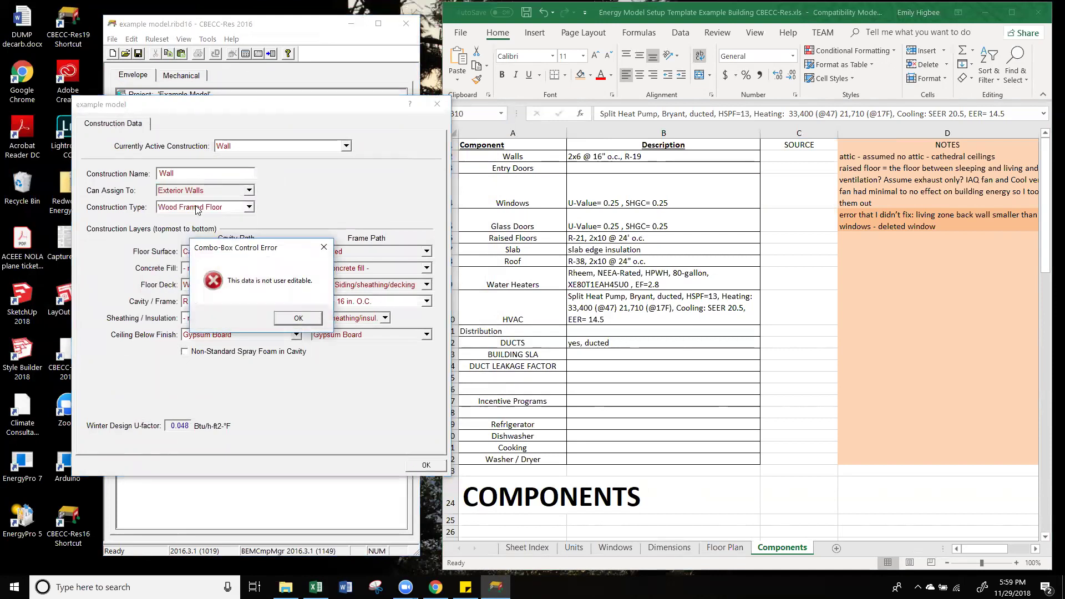
pyautogui.click(294, 317)
pyautogui.doubleClick(195, 174)
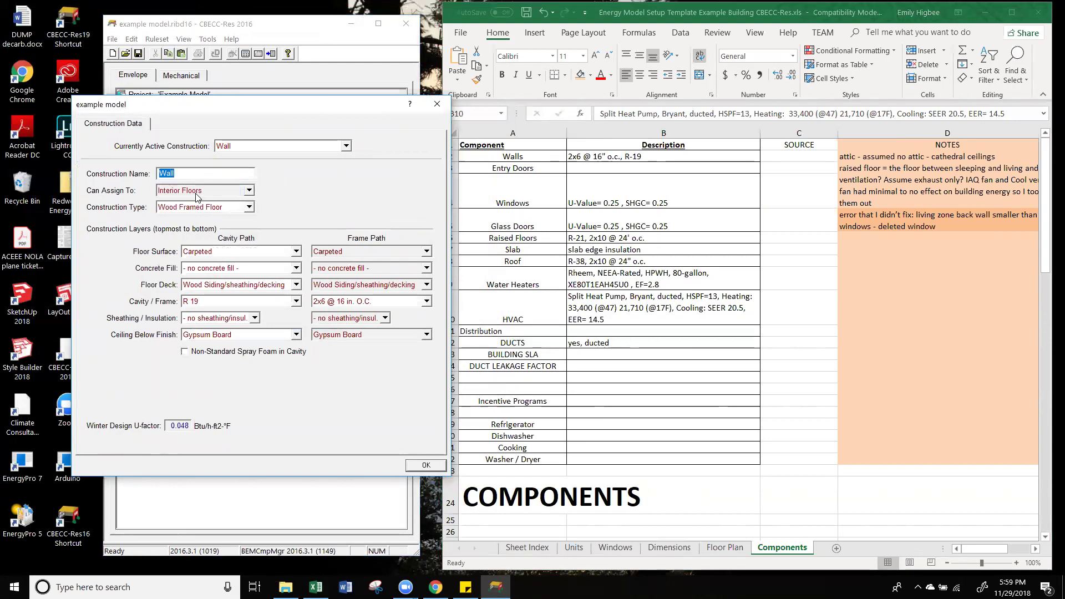
pyautogui.click(196, 195)
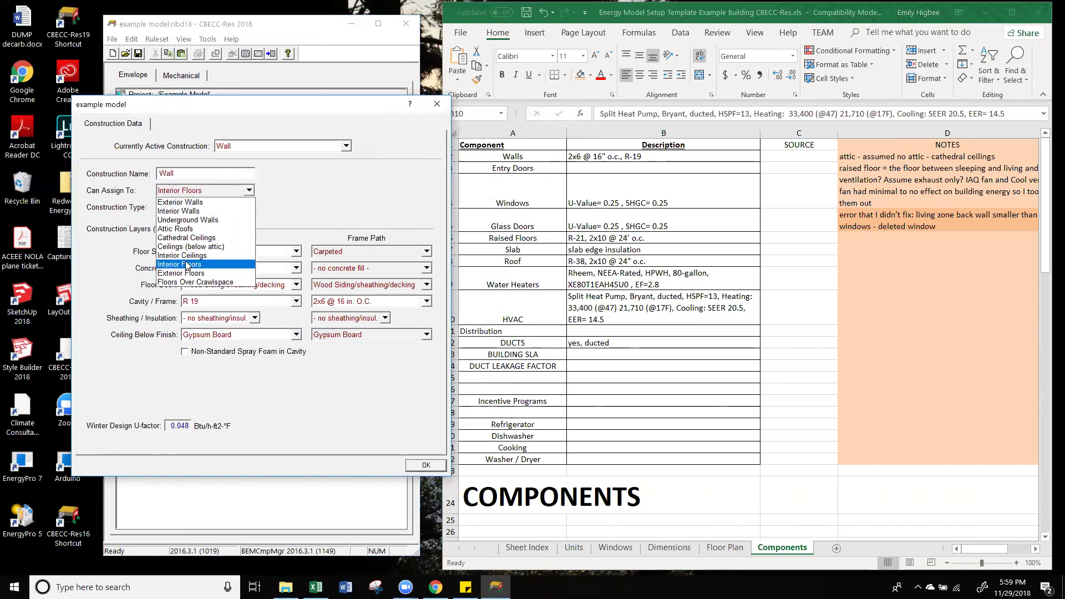
pyautogui.click(187, 265)
pyautogui.click(324, 247)
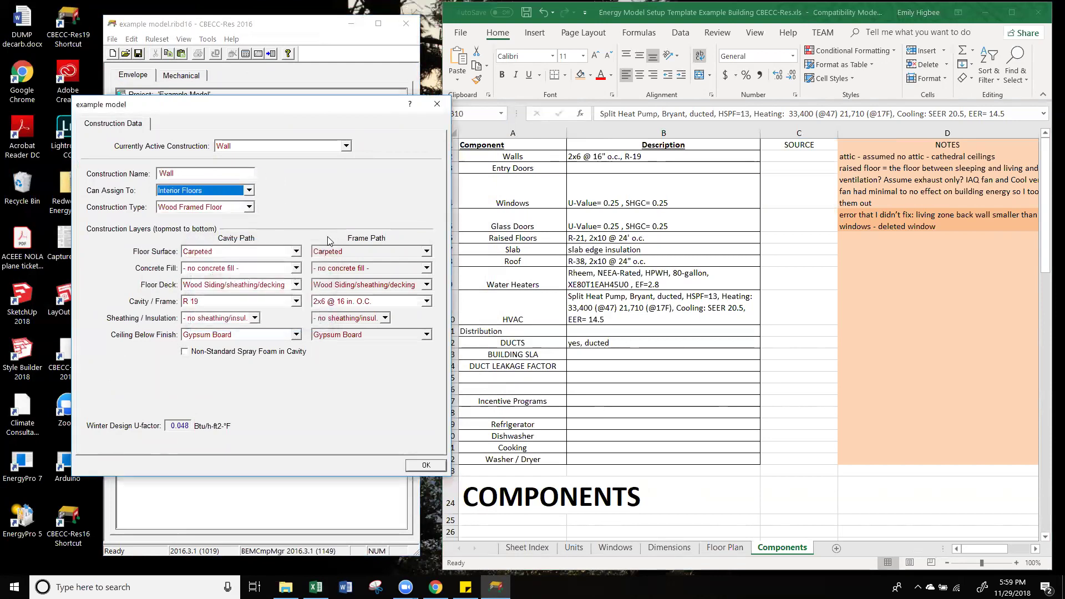
pyautogui.click(437, 104)
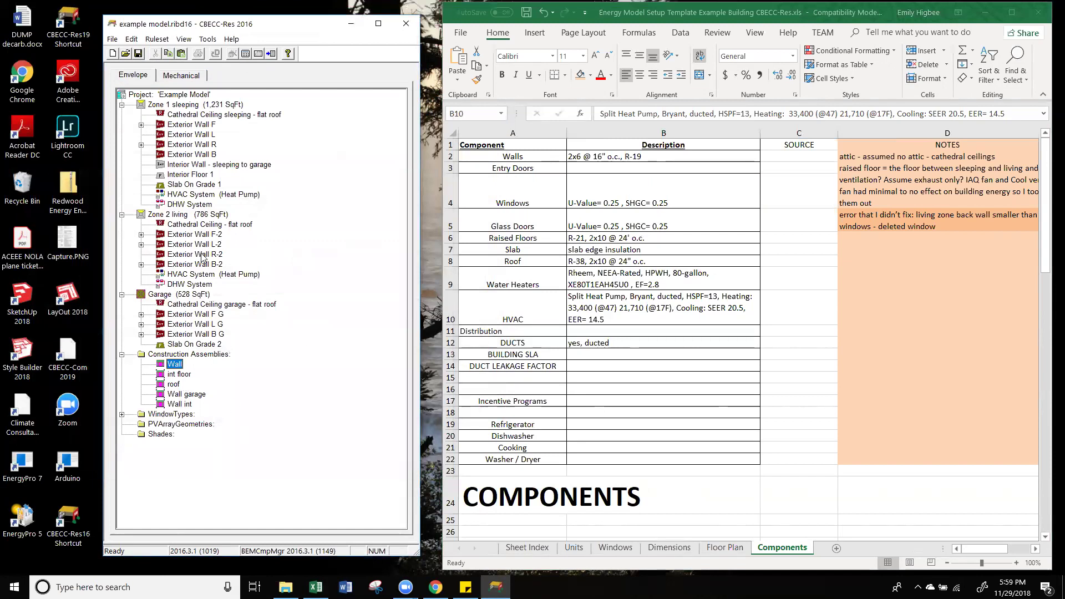
# Step: Reopen the Wall assembly to review its surface assignment, leaving it unchanged
pyautogui.doubleClick(175, 365)
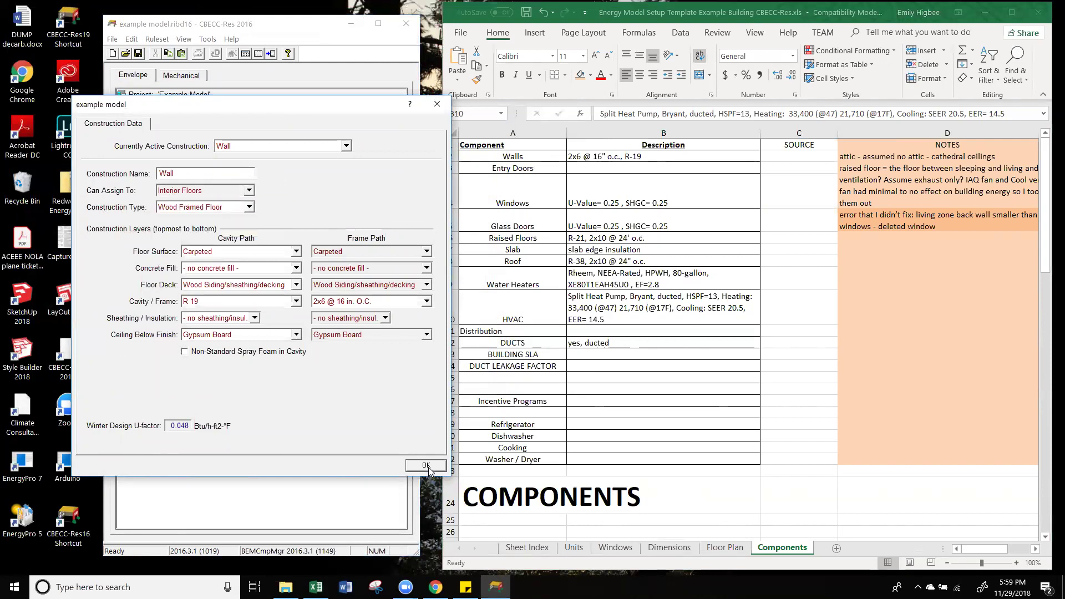
pyautogui.click(249, 190)
pyautogui.click(320, 198)
pyautogui.click(437, 103)
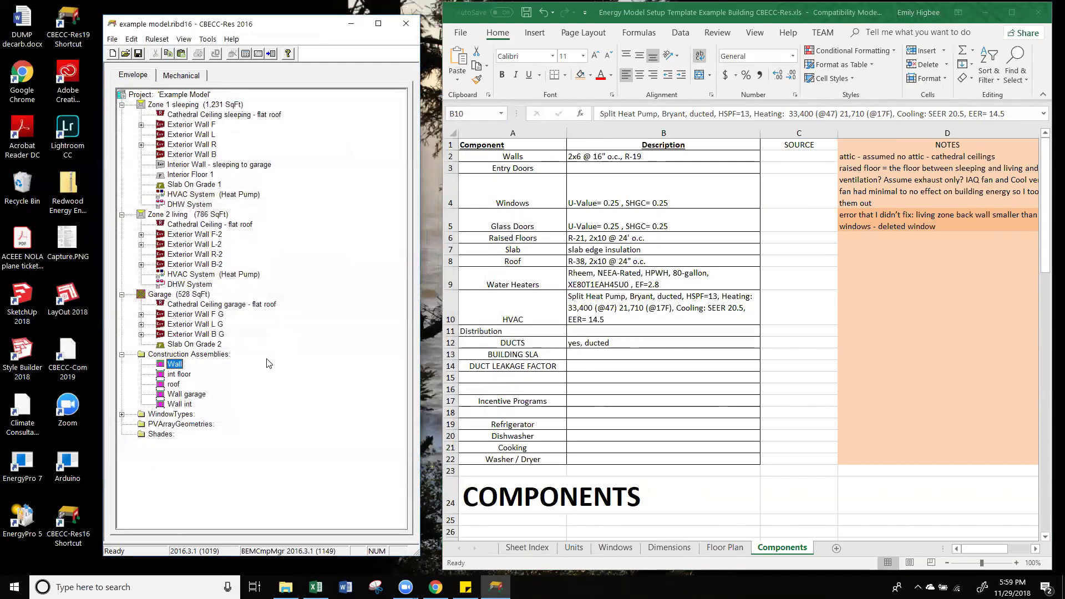
# Step: Delete the Wall construction assembly
pyautogui.rightClick(176, 367)
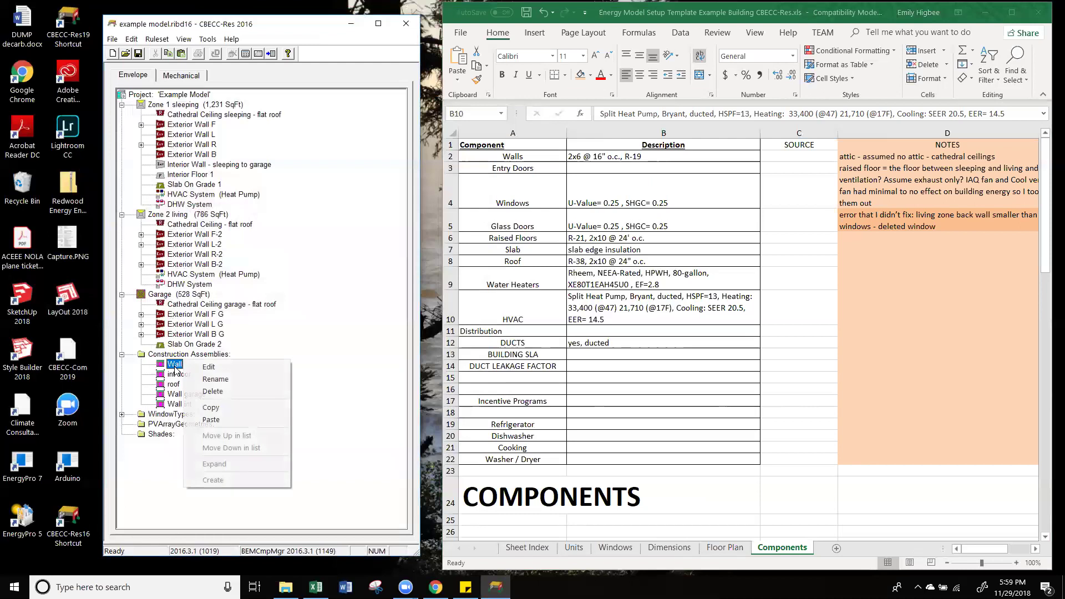
pyautogui.click(212, 391)
pyautogui.click(291, 328)
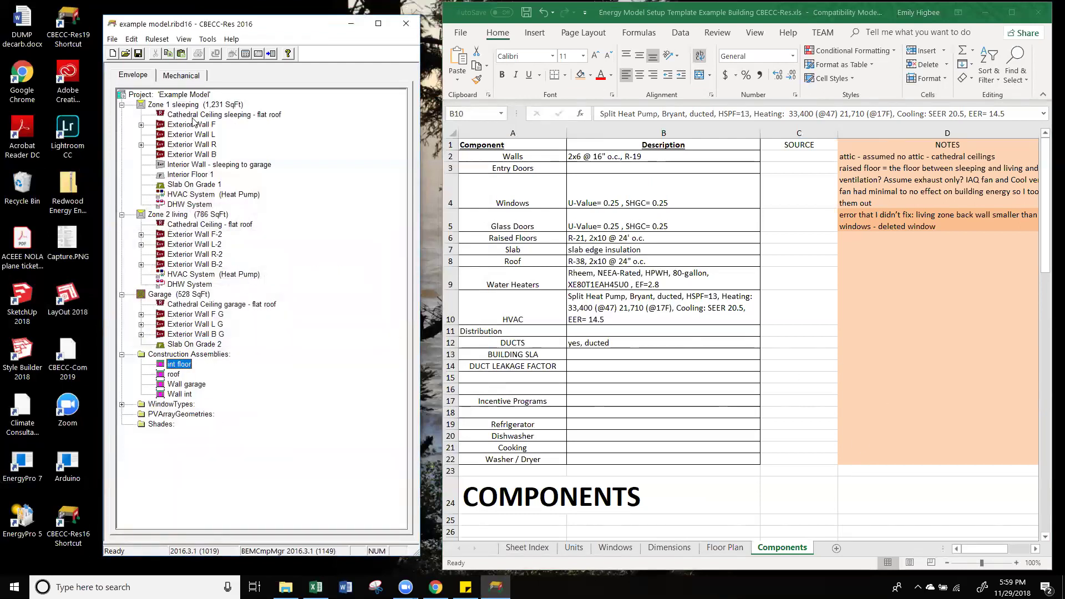
# Step: Create a new construction assembly named Wall Ext that applies to exterior walls
pyautogui.click(183, 355)
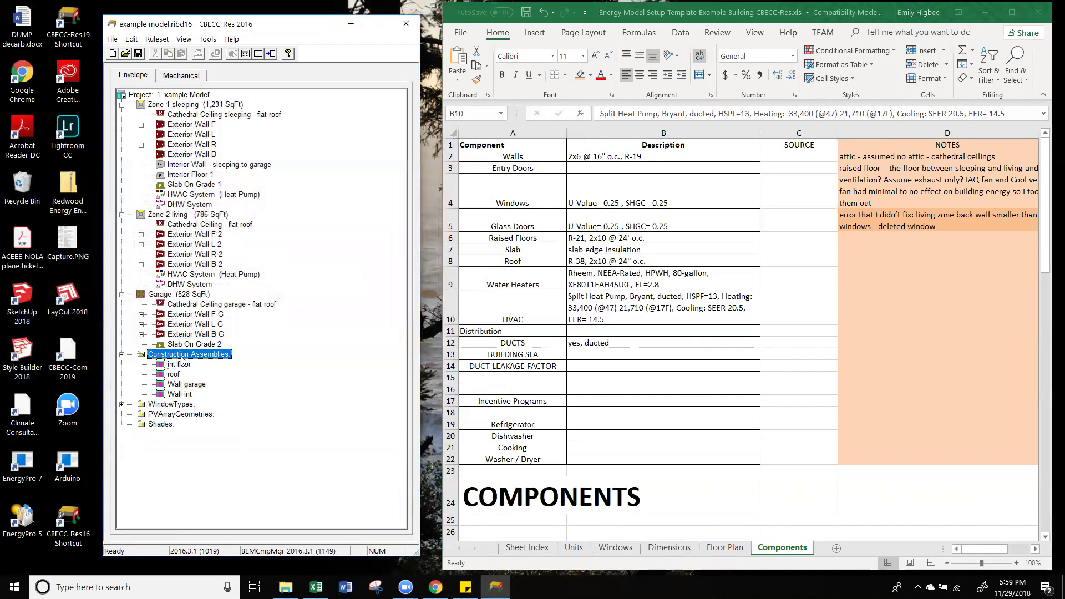
pyautogui.rightClick(183, 355)
pyautogui.moveTo(287, 469)
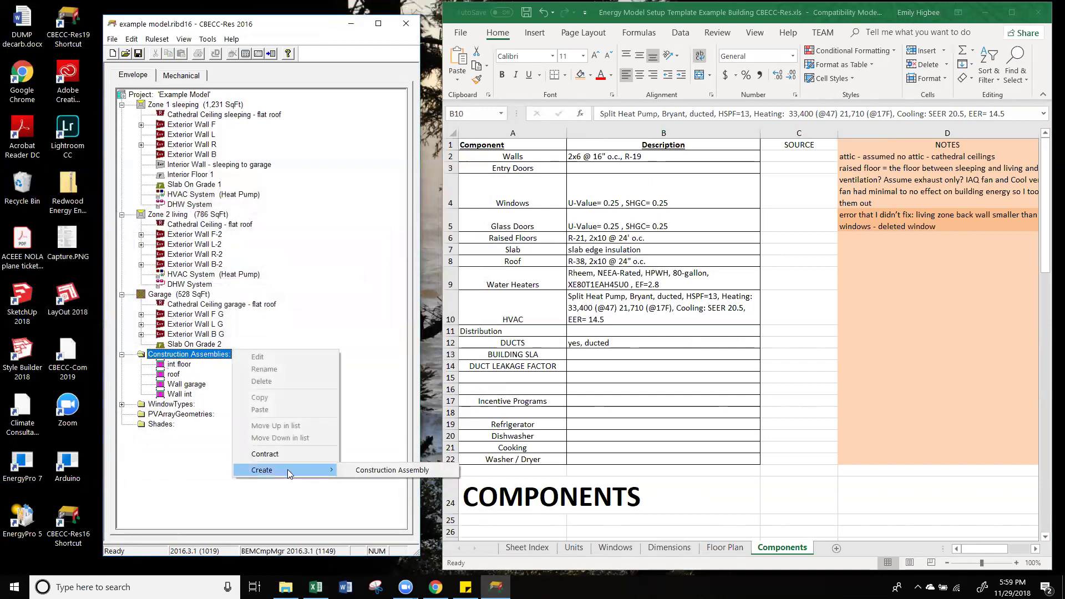
pyautogui.click(384, 471)
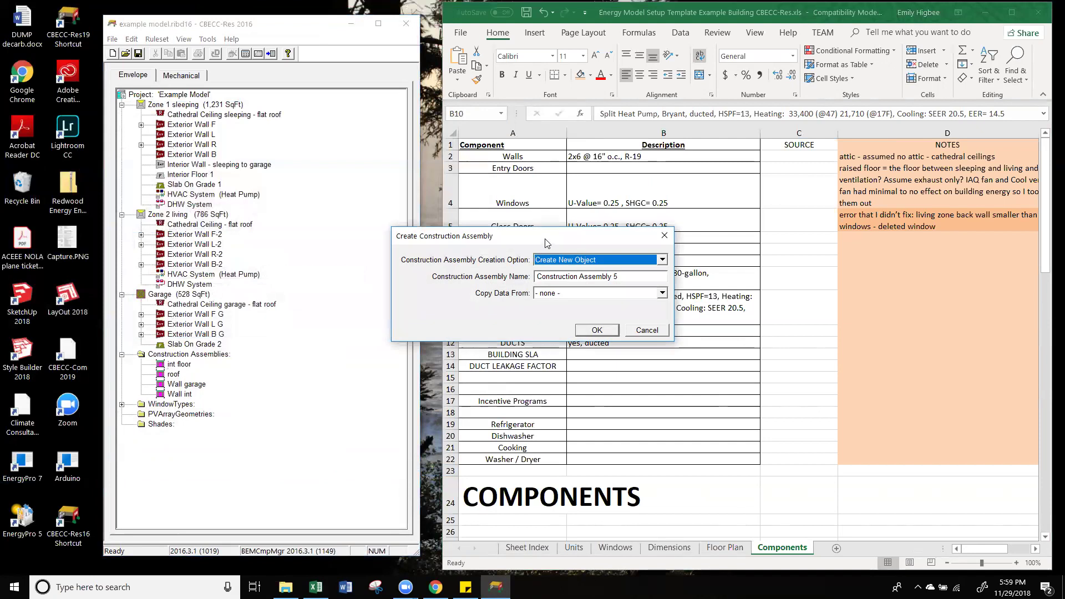
pyautogui.moveTo(546, 242); pyautogui.dragTo(284, 150)
pyautogui.press('Tab')
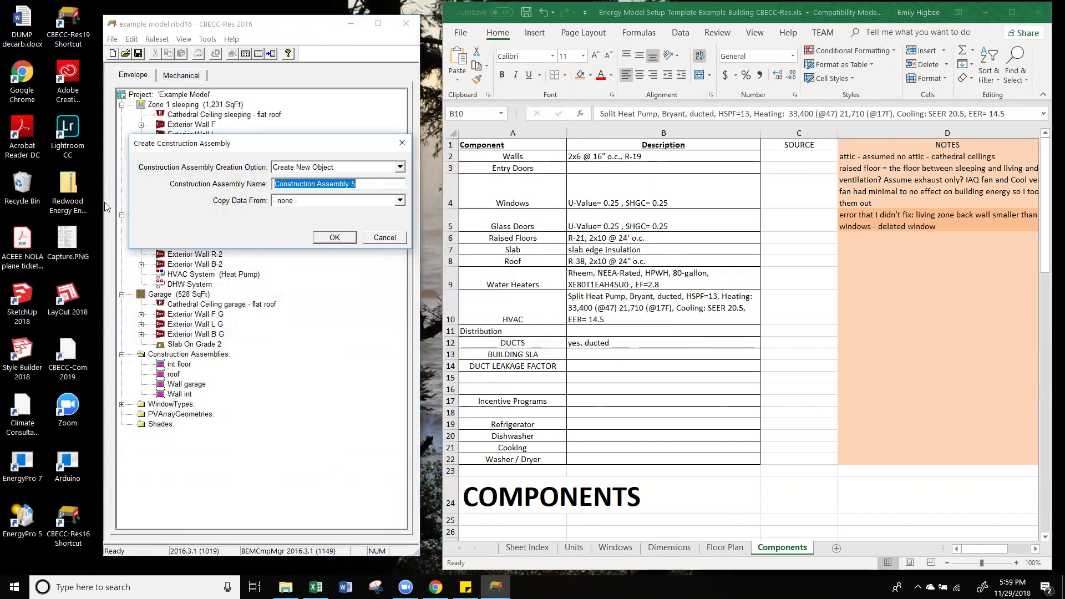
pyautogui.write('Ext')
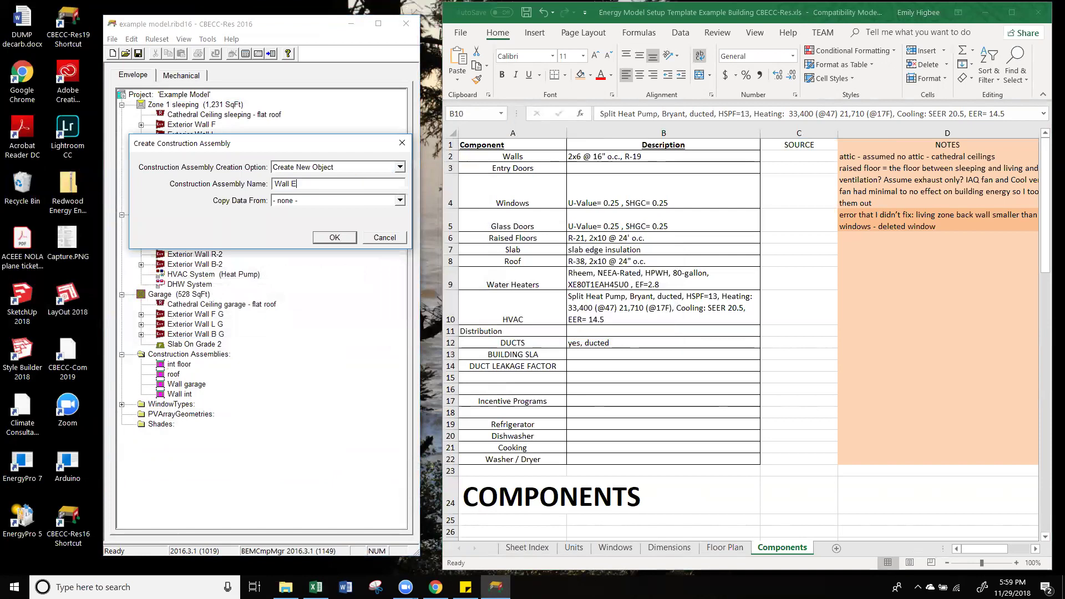
pyautogui.click(334, 237)
pyautogui.moveTo(543, 267); pyautogui.dragTo(291, 209)
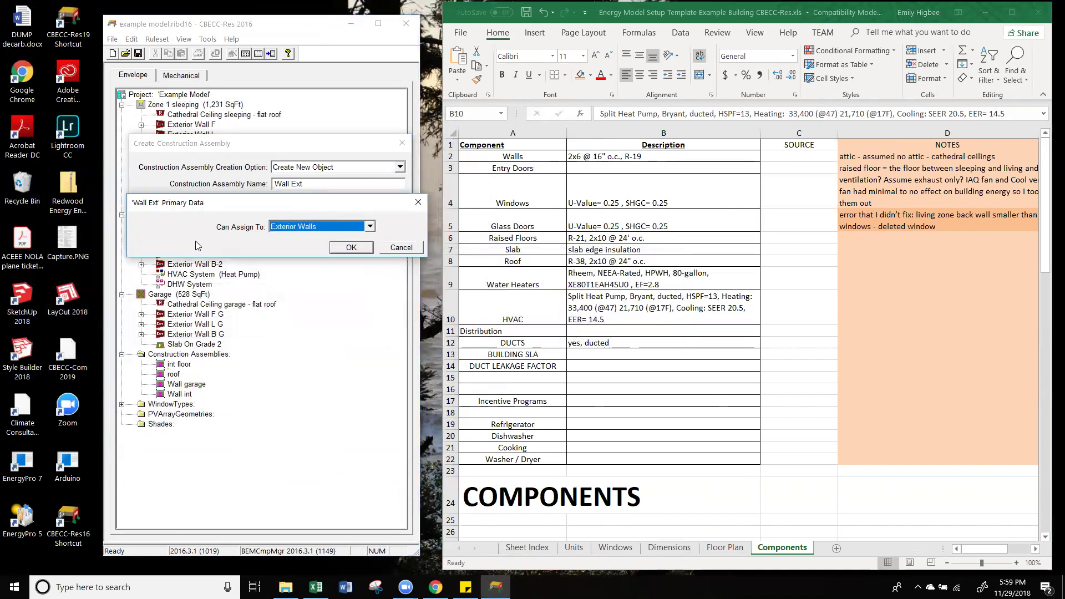
pyautogui.click(352, 248)
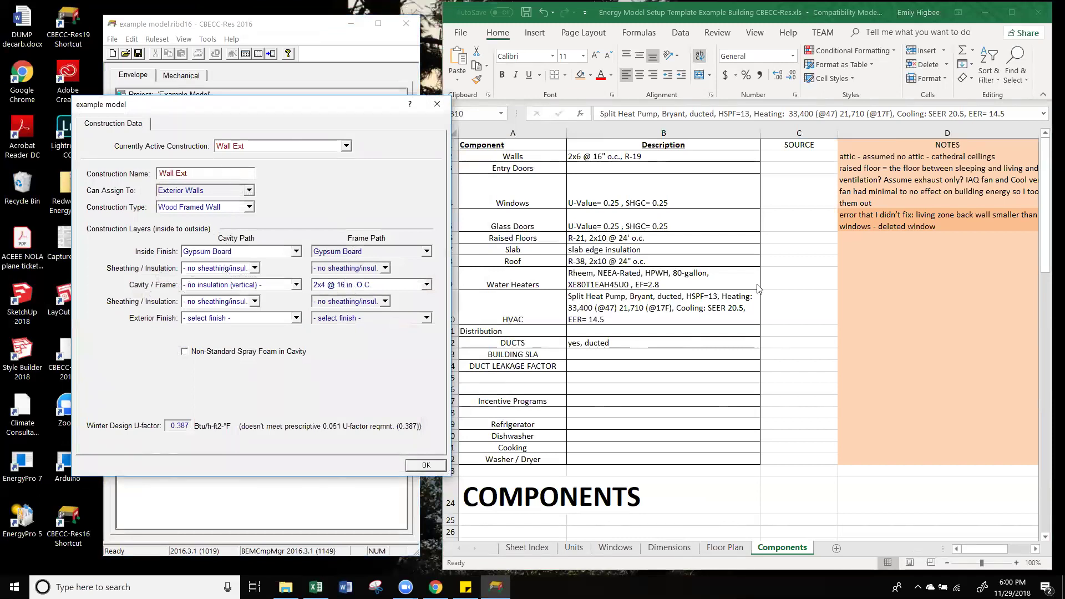
# Step: Give Wall Ext 2x6 @ 16 in. O.C. framing, R 19 cavity insulation and 3 Coat Stucco finish
pyautogui.click(359, 286)
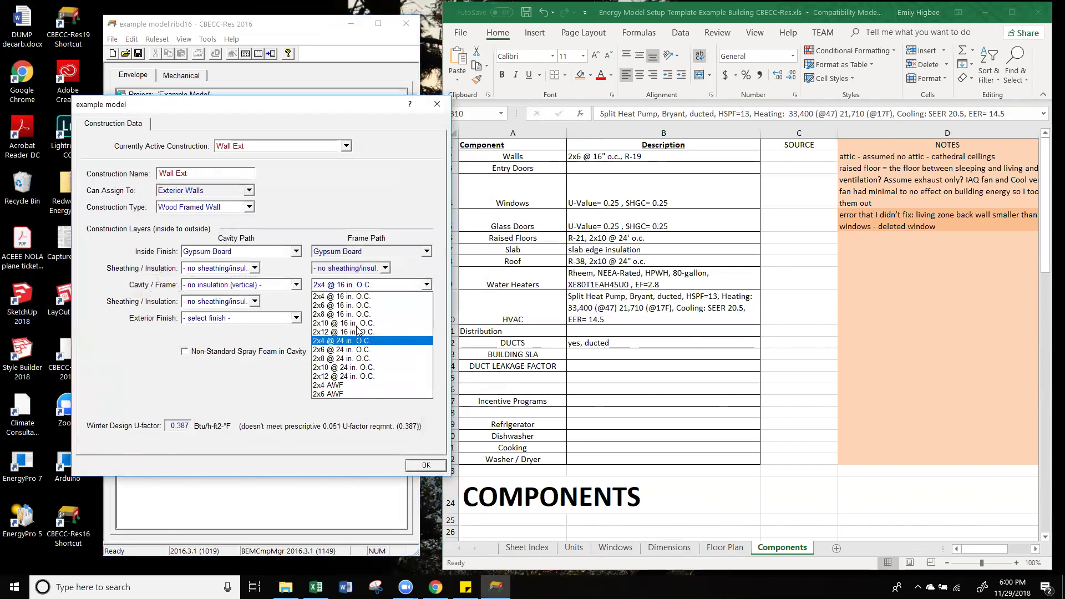
pyautogui.click(358, 305)
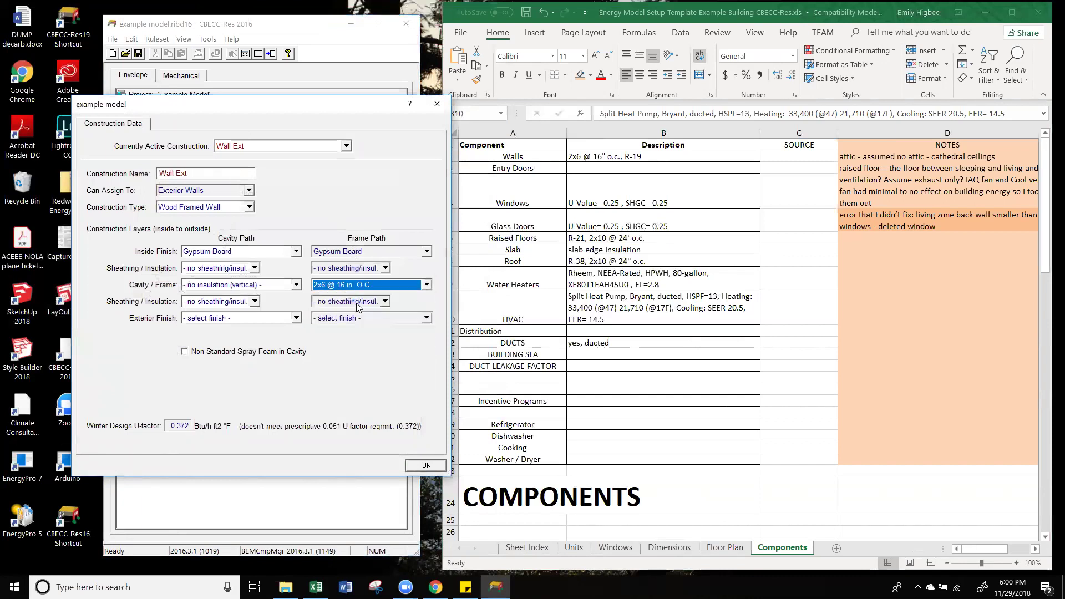
pyautogui.click(237, 286)
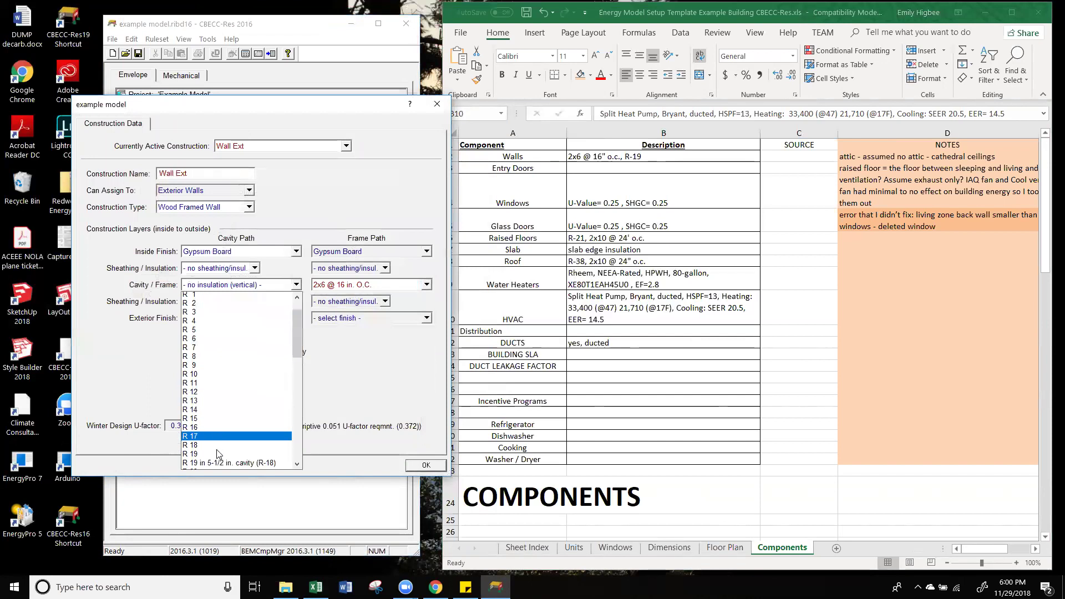
pyautogui.click(217, 454)
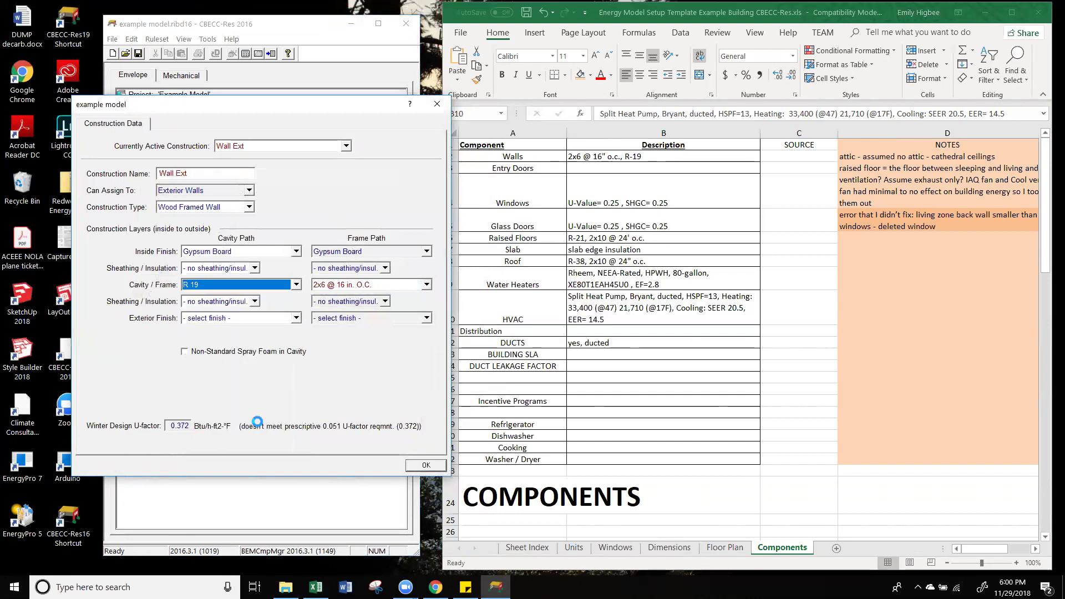
pyautogui.click(263, 325)
pyautogui.click(250, 330)
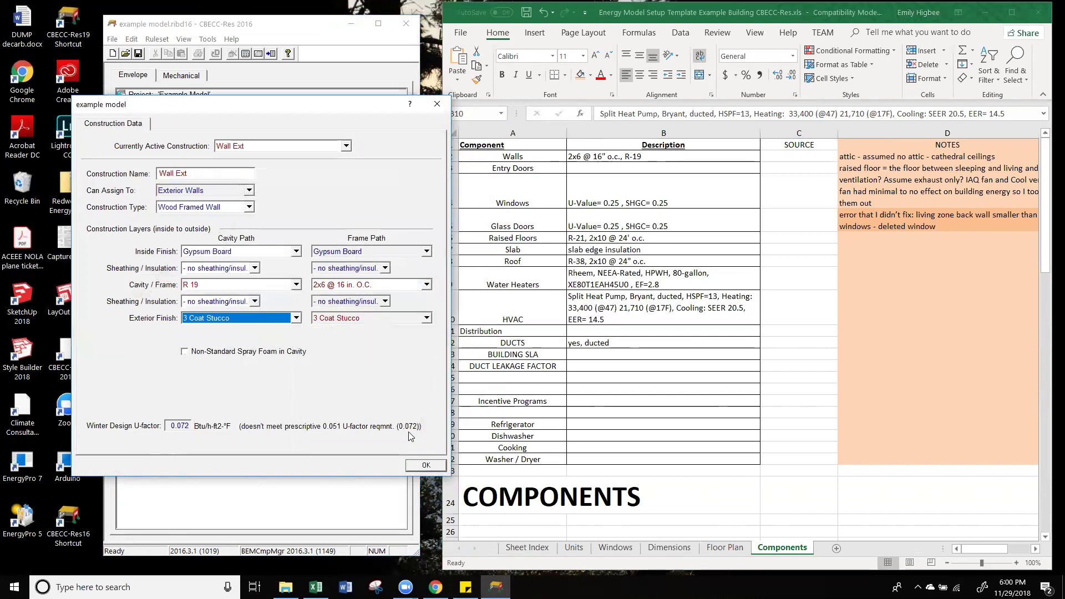
pyautogui.click(425, 464)
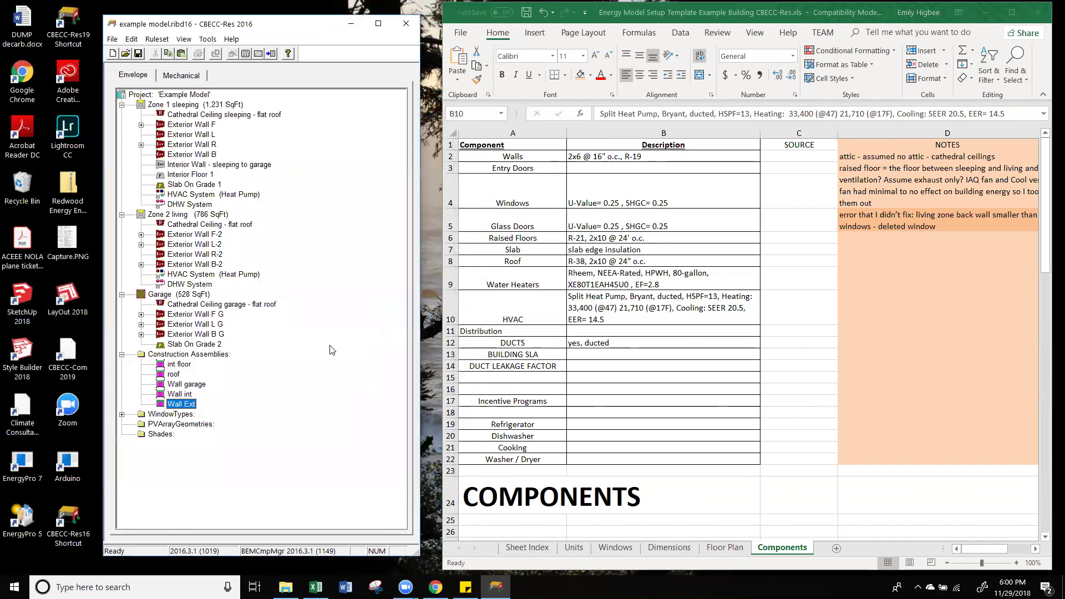
# Step: Set the construction of sleeping-zone Exterior Walls F, L, R and B to Wall Ext
pyautogui.rightClick(198, 125)
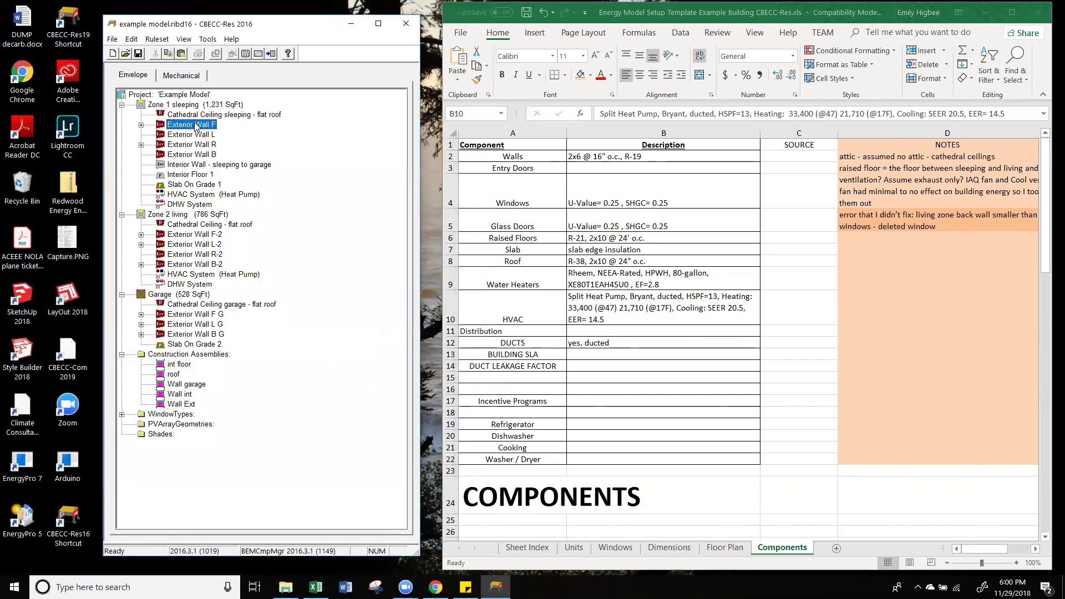
pyautogui.click(243, 127)
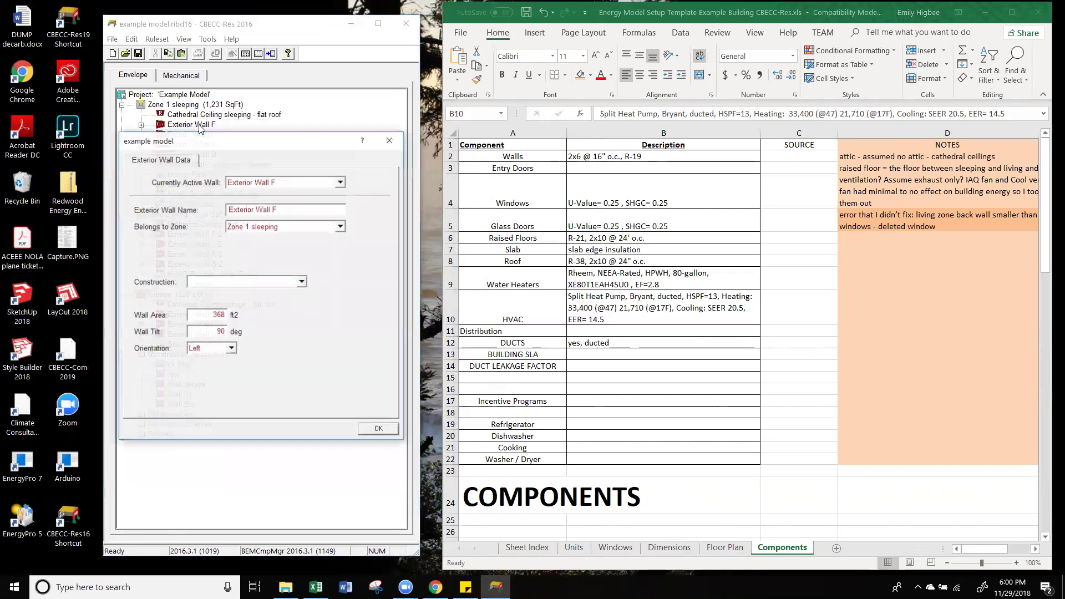
pyautogui.click(270, 281)
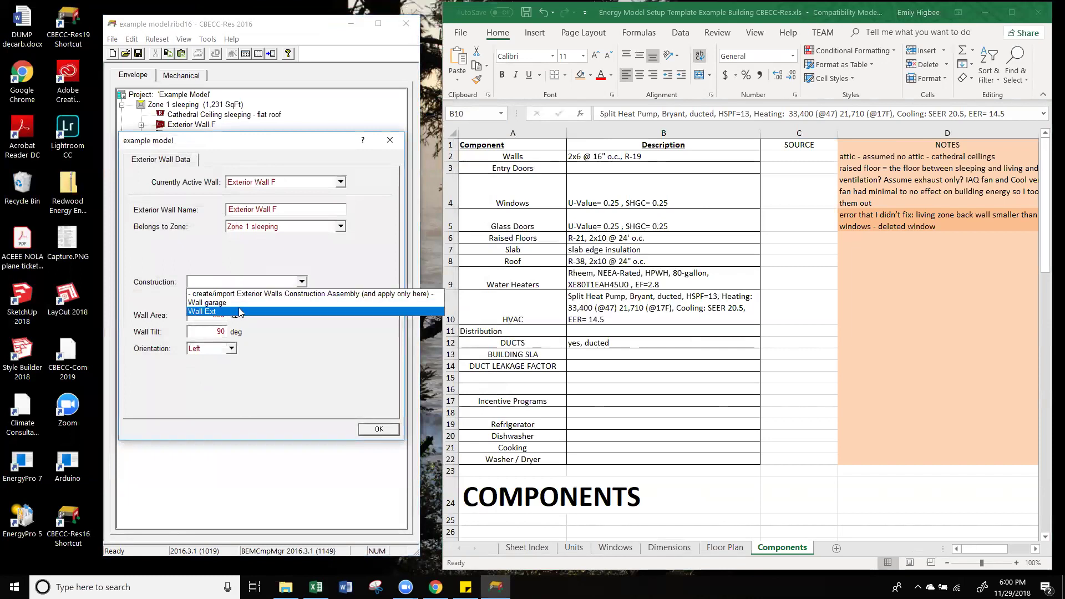
pyautogui.click(240, 312)
pyautogui.click(379, 429)
pyautogui.doubleClick(191, 134)
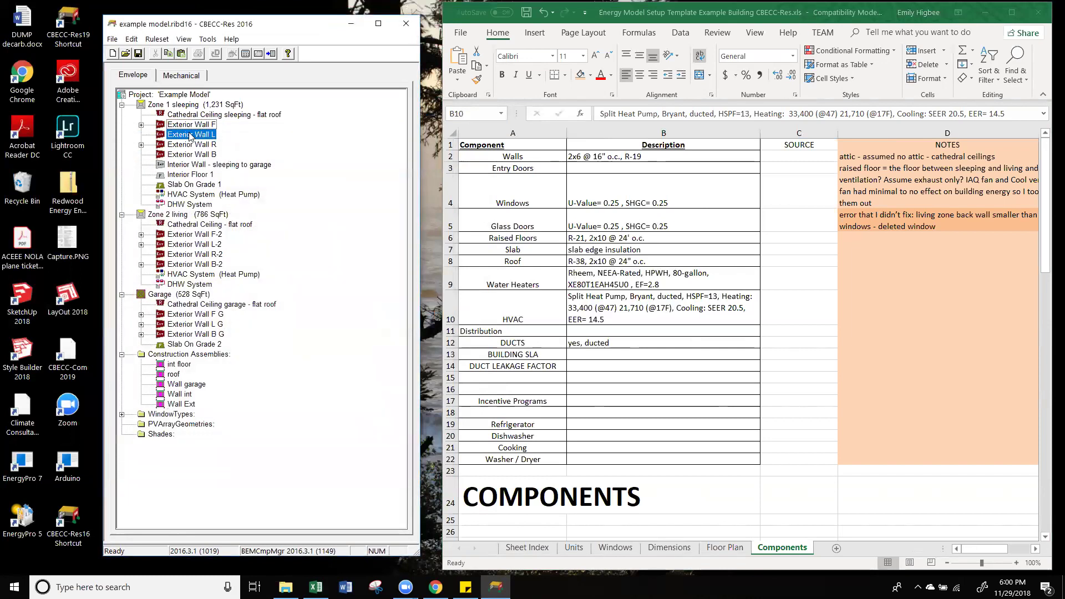
pyautogui.click(244, 282)
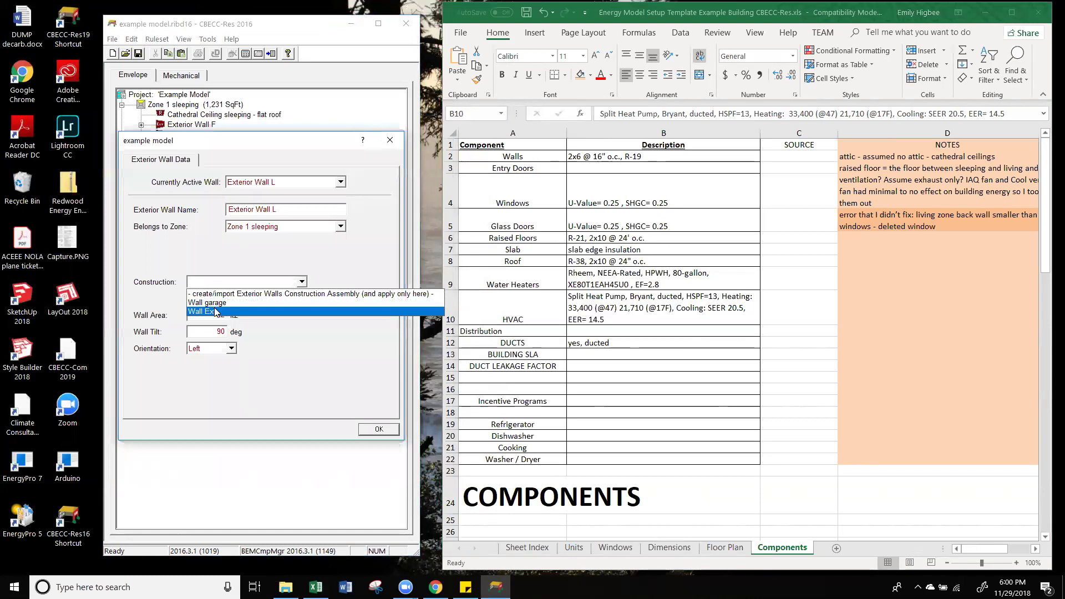
pyautogui.click(240, 313)
pyautogui.click(387, 429)
pyautogui.doubleClick(195, 145)
pyautogui.click(222, 283)
pyautogui.click(218, 308)
pyautogui.click(222, 283)
pyautogui.click(203, 307)
pyautogui.click(379, 430)
pyautogui.doubleClick(194, 156)
pyautogui.click(222, 283)
pyautogui.click(225, 299)
pyautogui.click(390, 432)
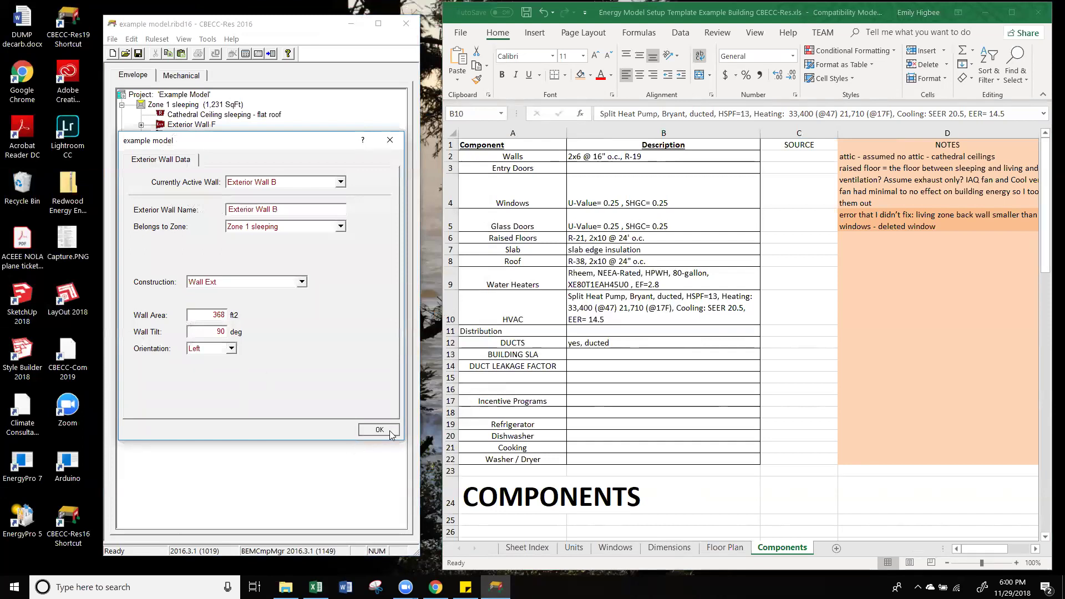
# Step: Set the construction of living-zone Exterior Walls F-2, L-2, R-2 and B-2 to Wall Ext
pyautogui.doubleClick(205, 234)
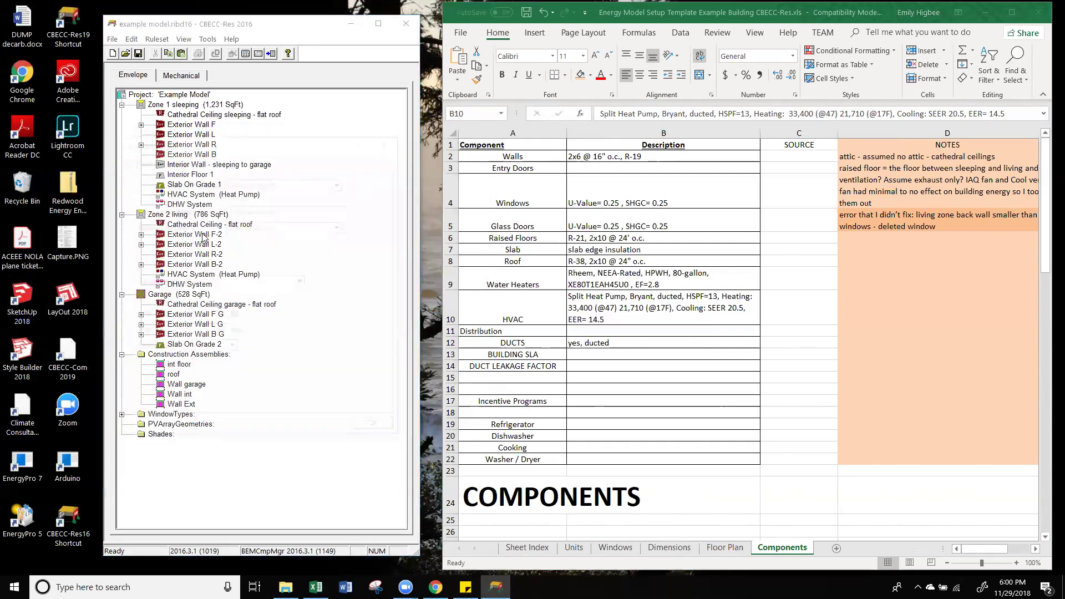
pyautogui.click(222, 282)
pyautogui.click(219, 312)
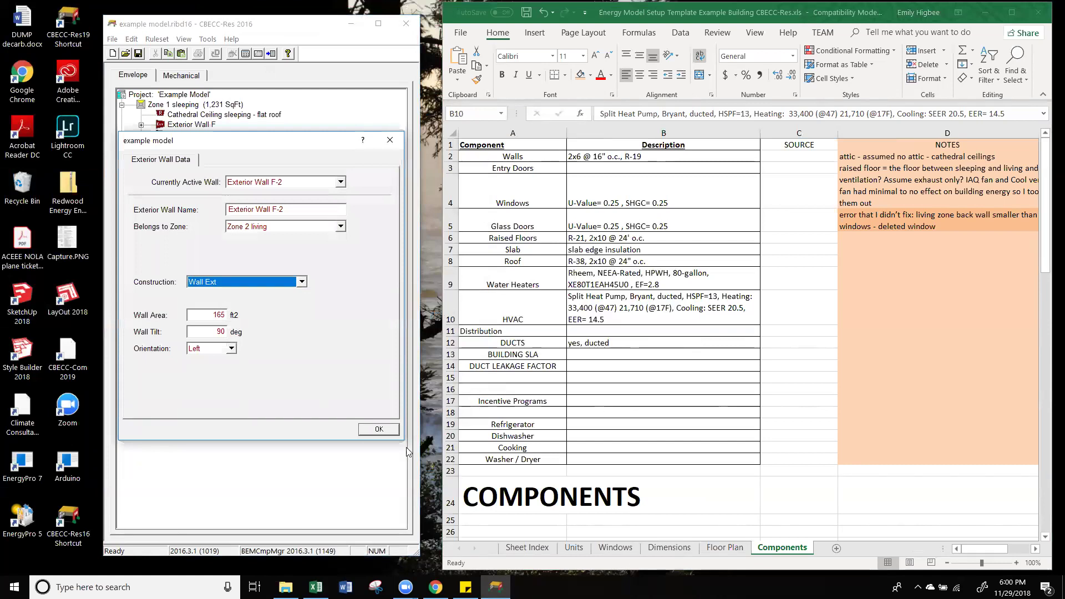
pyautogui.click(379, 429)
pyautogui.click(199, 248)
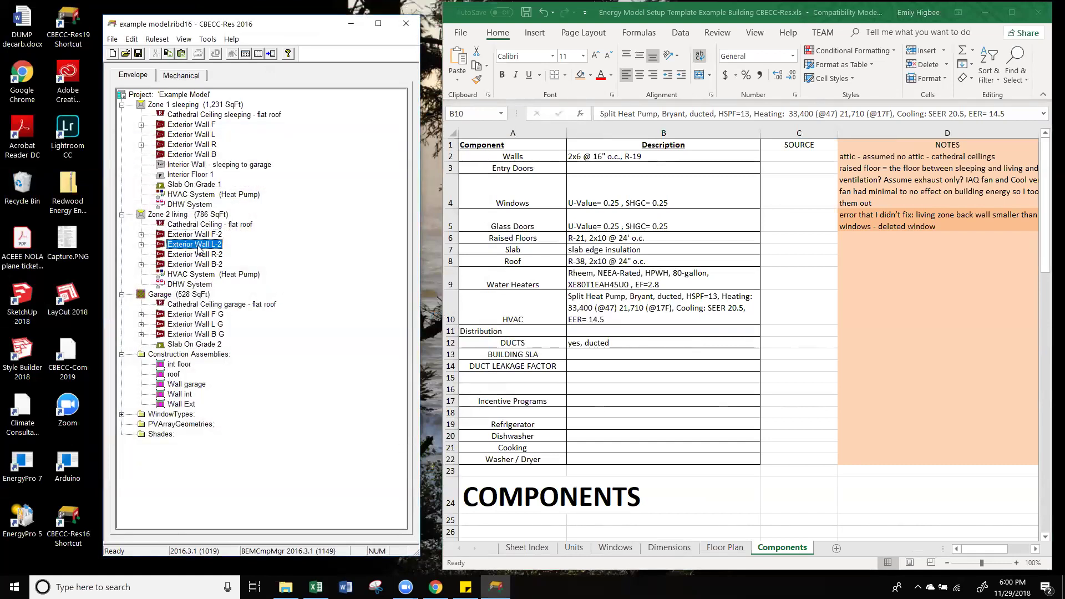
pyautogui.doubleClick(198, 245)
pyautogui.click(220, 283)
pyautogui.click(215, 313)
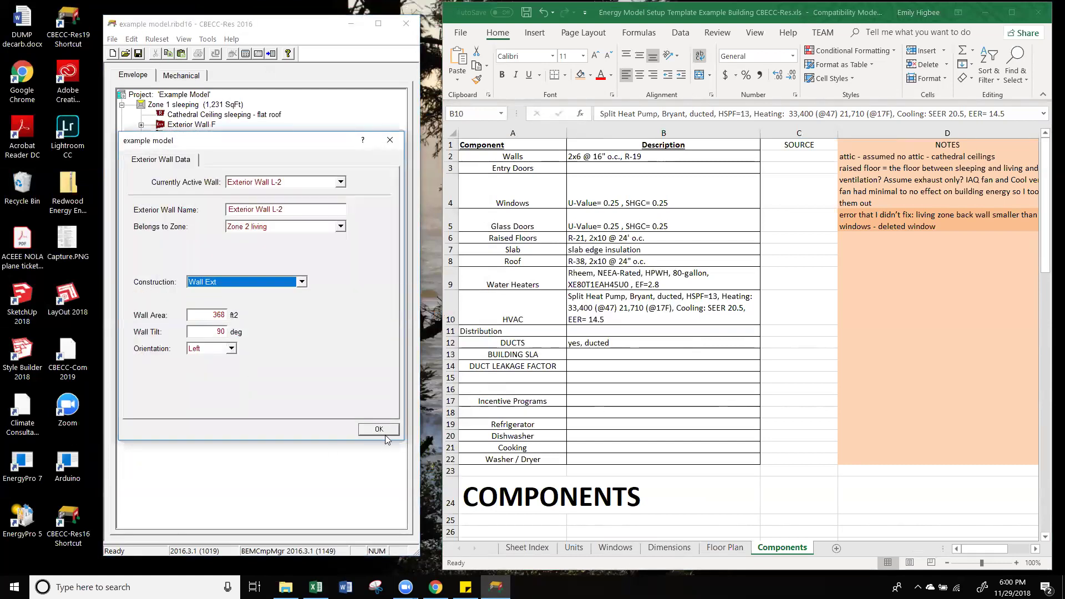
pyautogui.click(379, 429)
pyautogui.doubleClick(203, 255)
pyautogui.click(220, 284)
pyautogui.click(214, 313)
pyautogui.click(379, 429)
pyautogui.doubleClick(194, 264)
pyautogui.click(219, 283)
pyautogui.click(214, 314)
pyautogui.click(378, 429)
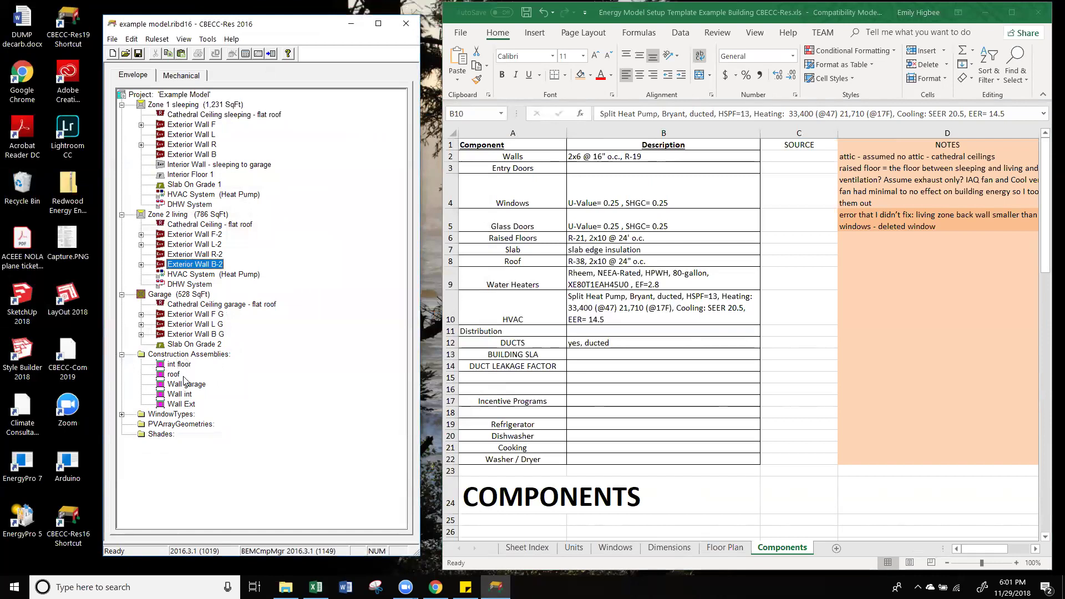
# Step: Assign Wall Ext to garage Exterior Walls F G, L G and B G
pyautogui.click(190, 315)
pyautogui.rightClick(189, 316)
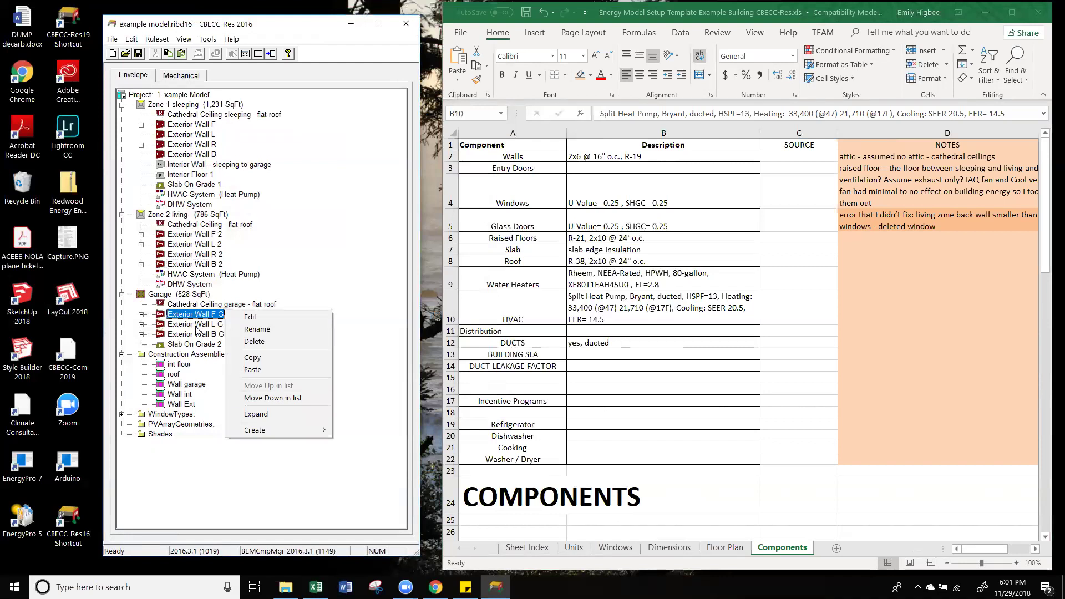
pyautogui.click(251, 317)
pyautogui.click(213, 282)
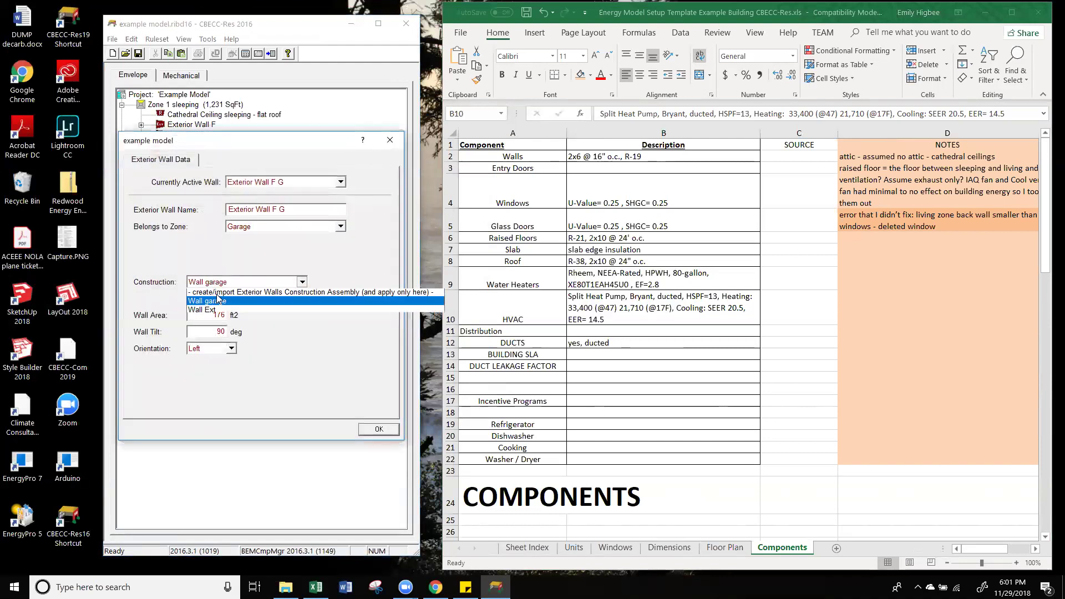
pyautogui.click(210, 312)
pyautogui.click(377, 429)
pyautogui.click(190, 324)
pyautogui.doubleClick(191, 325)
pyautogui.click(244, 282)
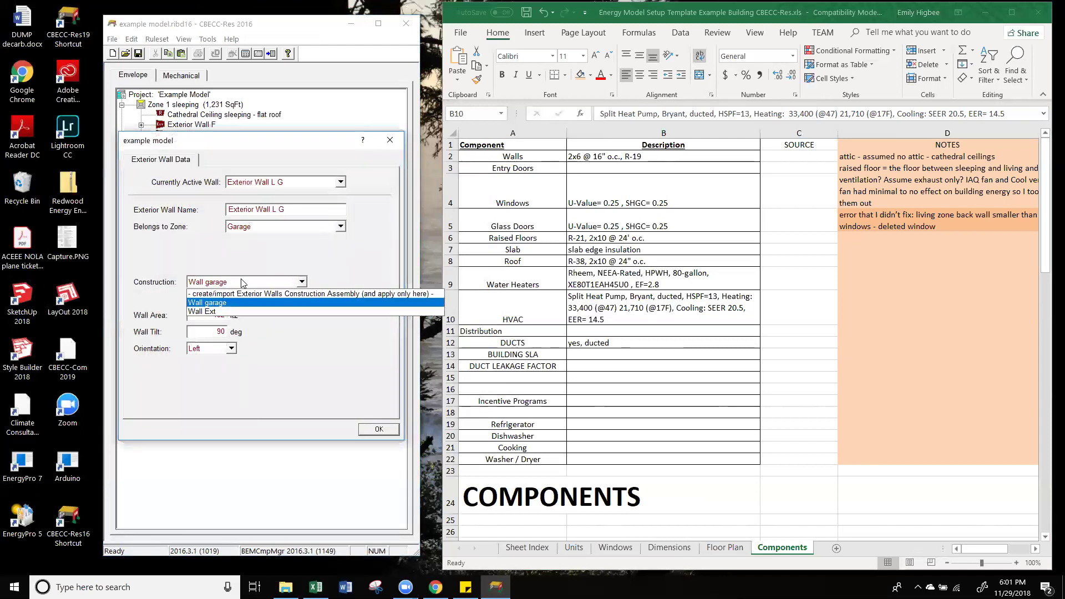
pyautogui.click(231, 312)
pyautogui.click(377, 430)
pyautogui.click(190, 334)
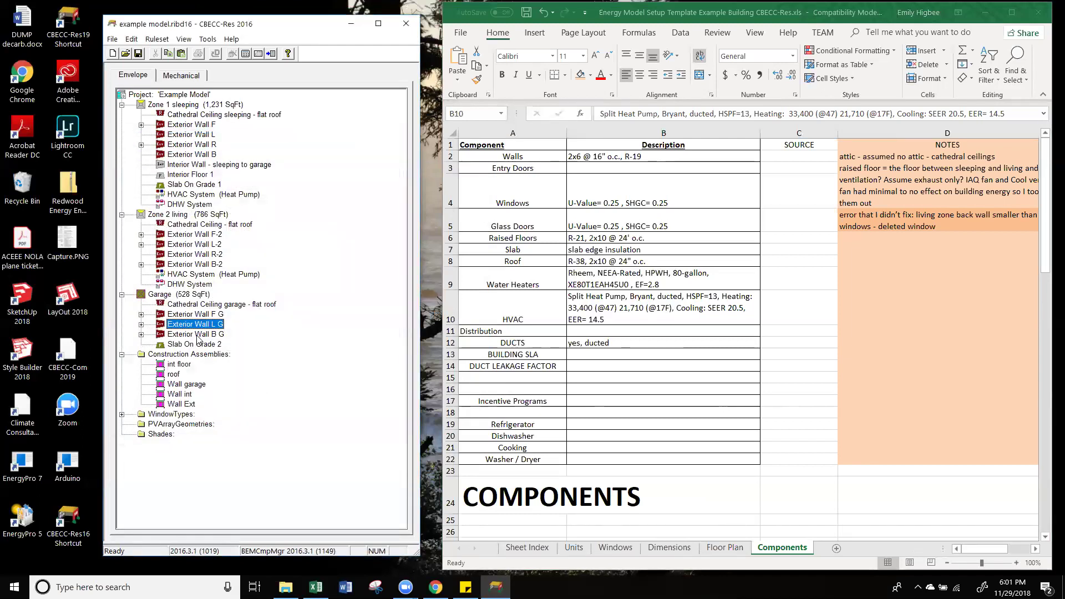
pyautogui.doubleClick(190, 334)
pyautogui.click(233, 282)
pyautogui.click(230, 313)
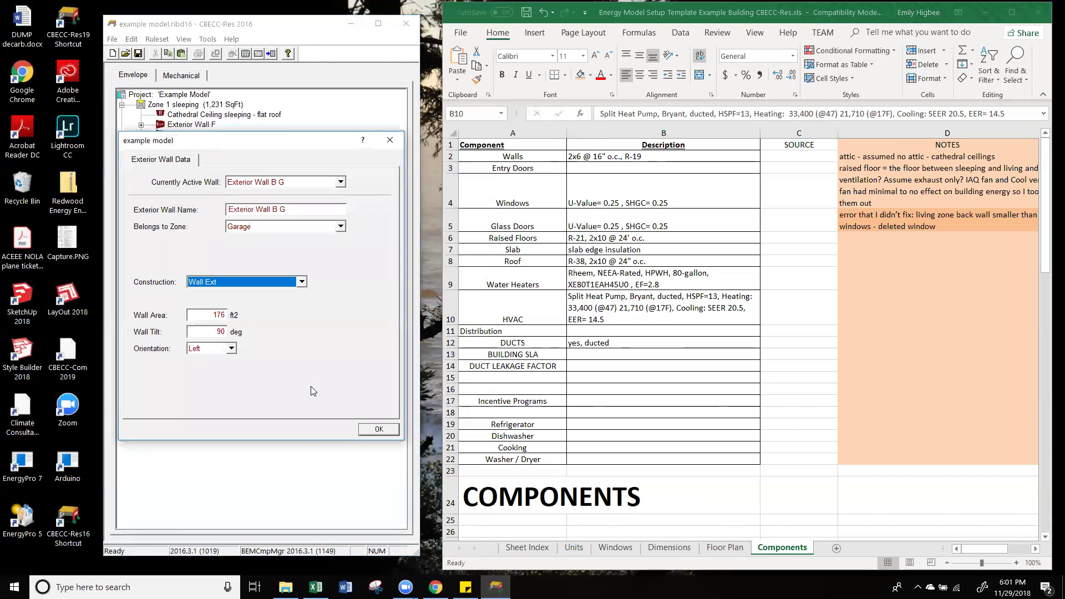
pyautogui.click(388, 430)
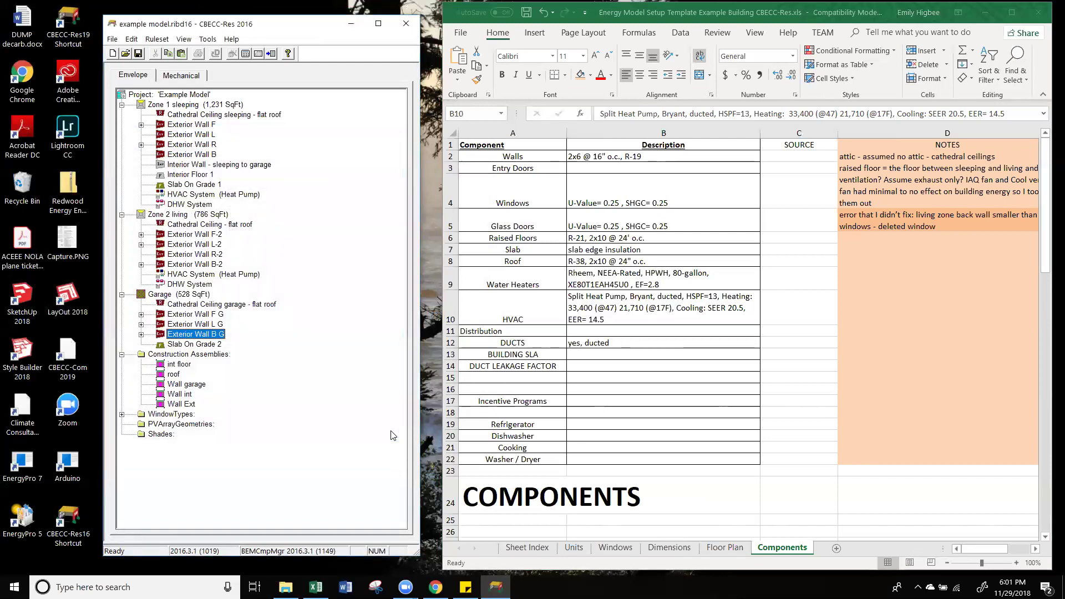
# Step: Revert garage walls F G, L G and B G to the Wall garage construction
pyautogui.doubleClick(183, 315)
pyautogui.click(233, 281)
pyautogui.click(223, 303)
pyautogui.click(377, 430)
pyautogui.doubleClick(183, 322)
pyautogui.click(233, 282)
pyautogui.click(224, 303)
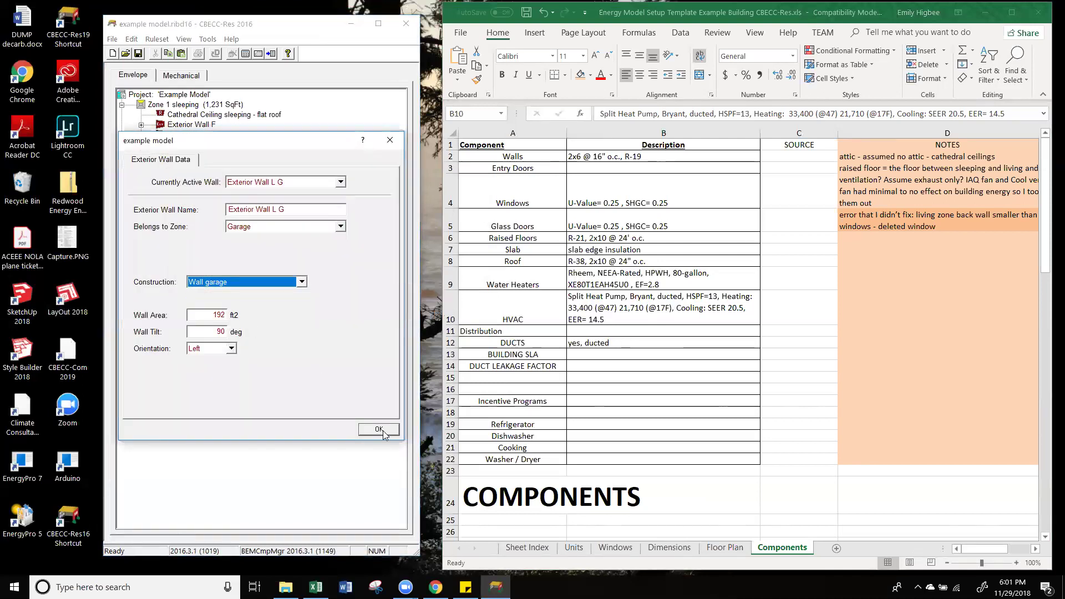
pyautogui.click(379, 429)
pyautogui.doubleClick(183, 332)
pyautogui.click(233, 281)
pyautogui.click(228, 303)
pyautogui.click(379, 429)
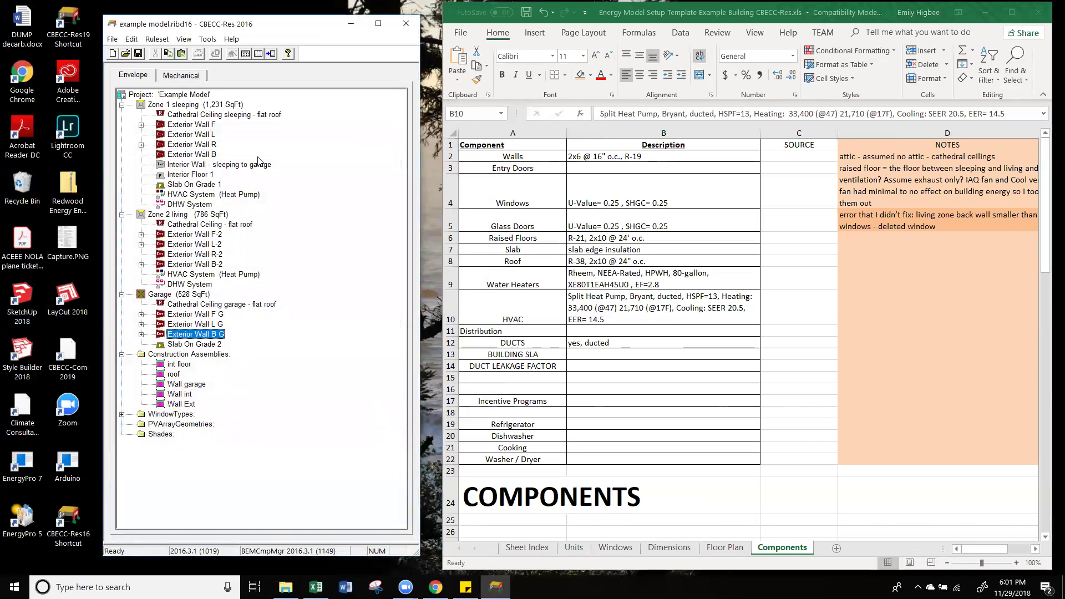
# Step: Run the analysis, then assign HVAC Fan System as the heat pump HVAC System's fan
pyautogui.click(245, 55)
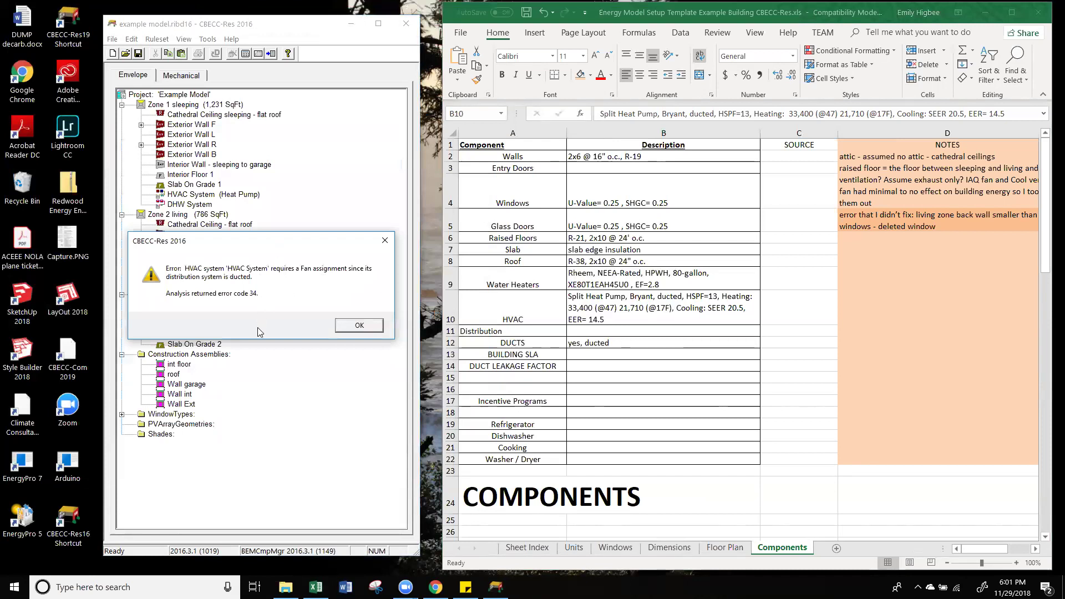
pyautogui.click(372, 324)
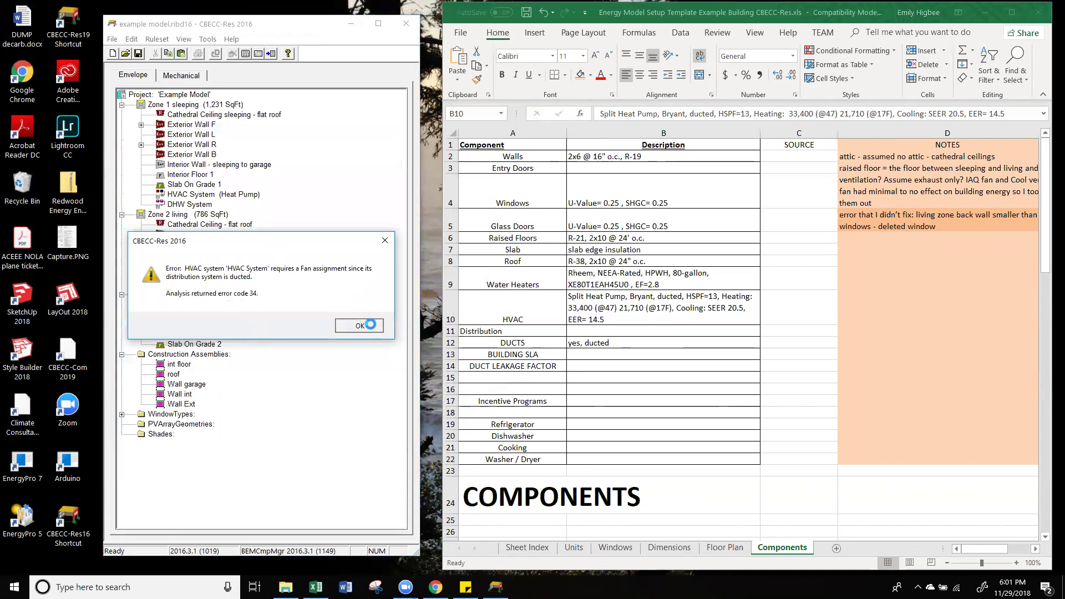
pyautogui.click(199, 74)
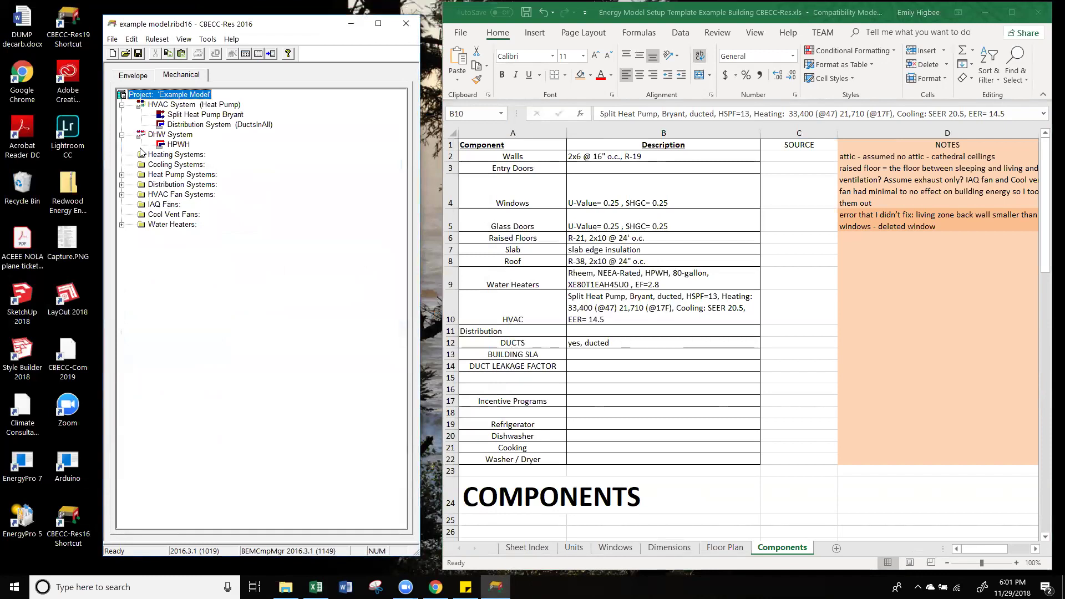
pyautogui.doubleClick(171, 104)
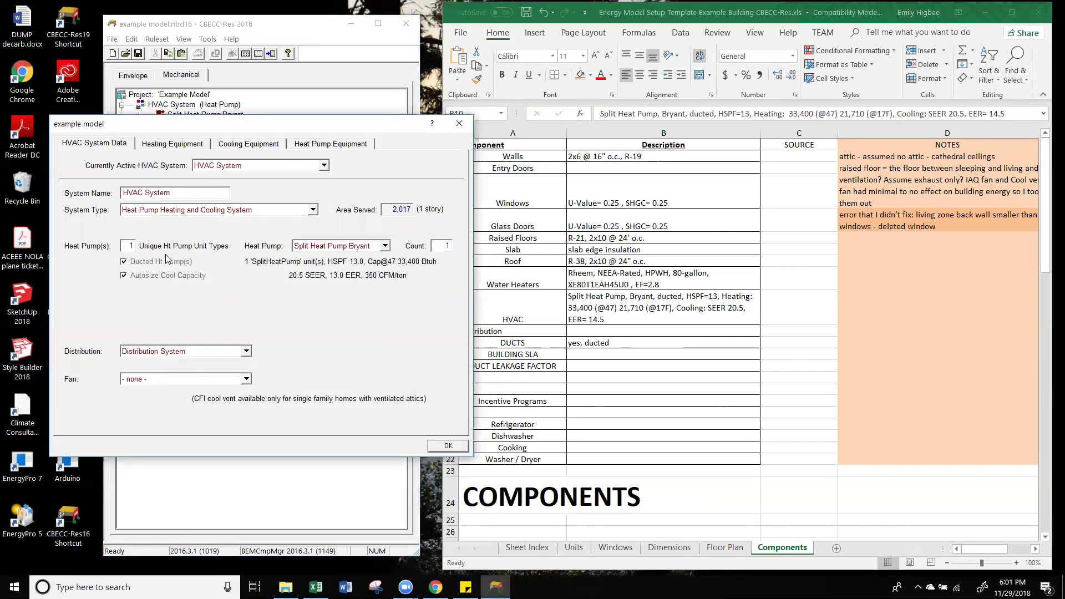
pyautogui.click(153, 379)
pyautogui.click(153, 409)
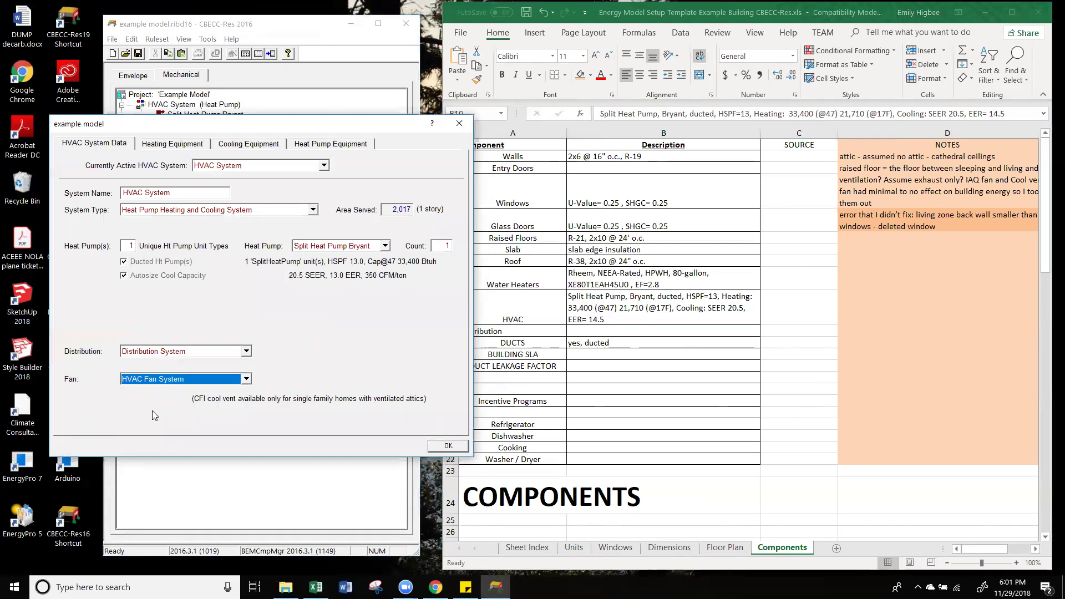
pyautogui.click(448, 446)
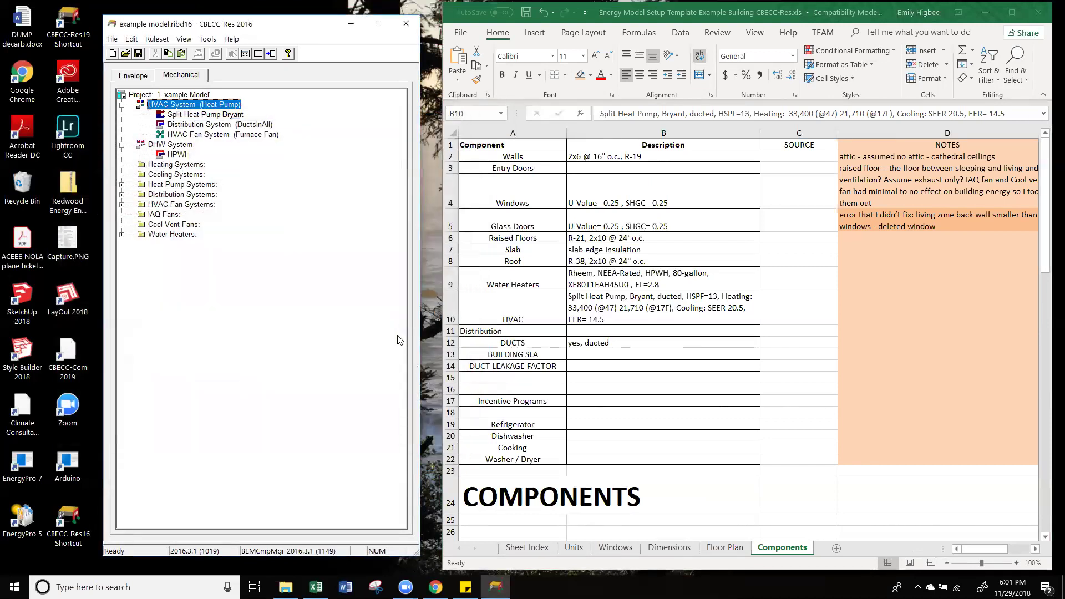
# Step: Recheck the HVAC System properties, keeping HVAC Fan System as its fan
pyautogui.doubleClick(203, 107)
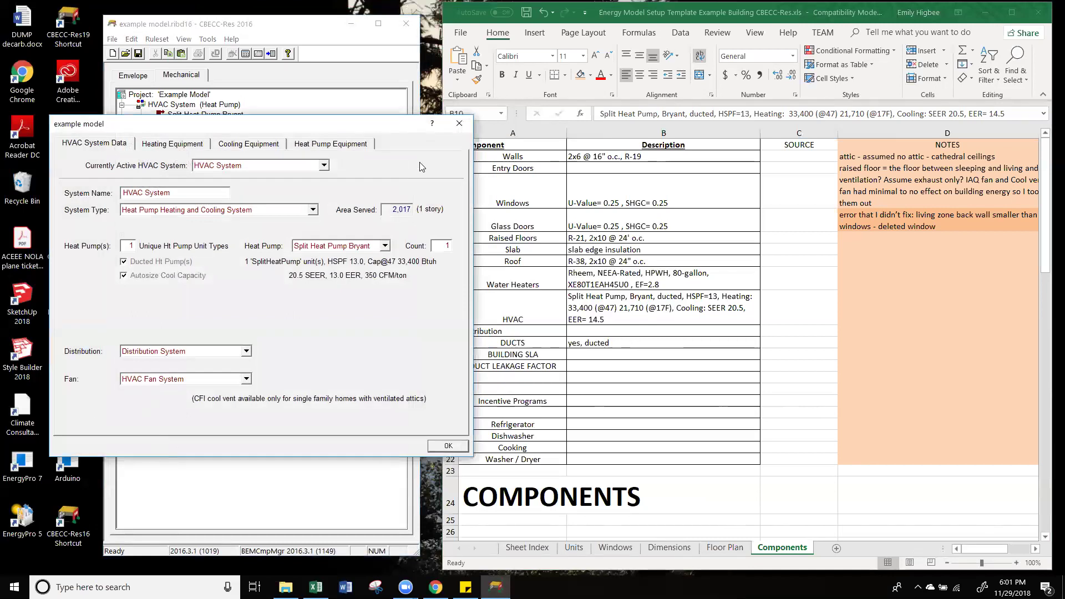
pyautogui.click(459, 123)
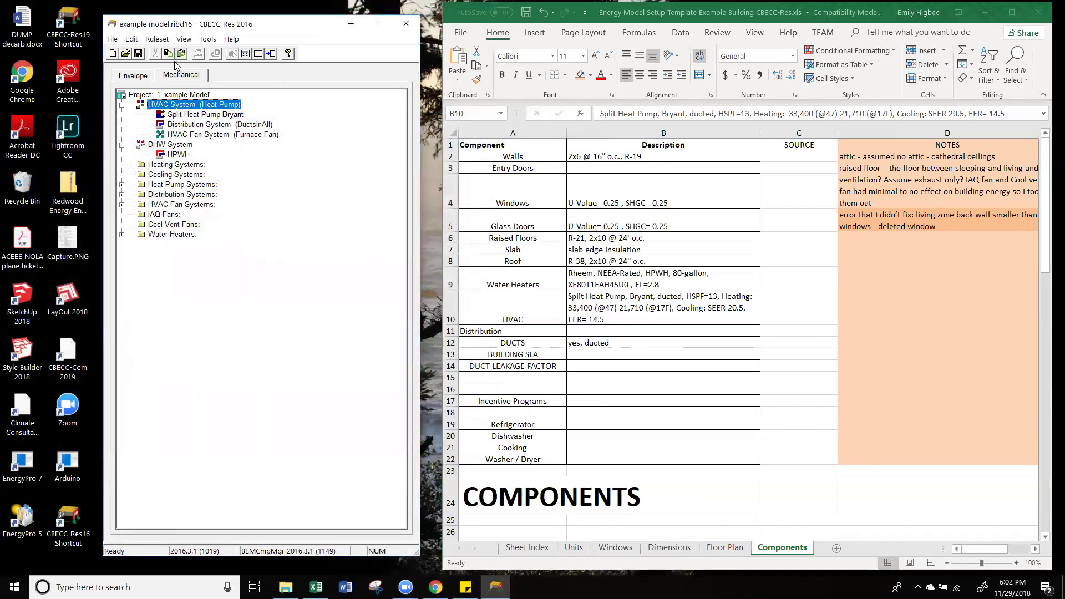
pyautogui.doubleClick(172, 105)
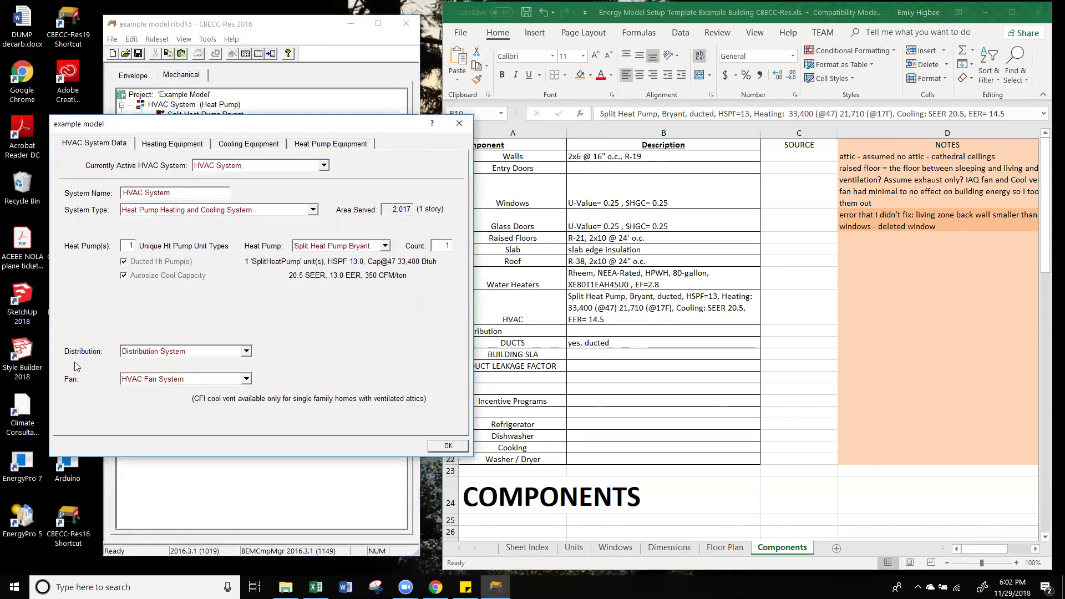
pyautogui.click(199, 379)
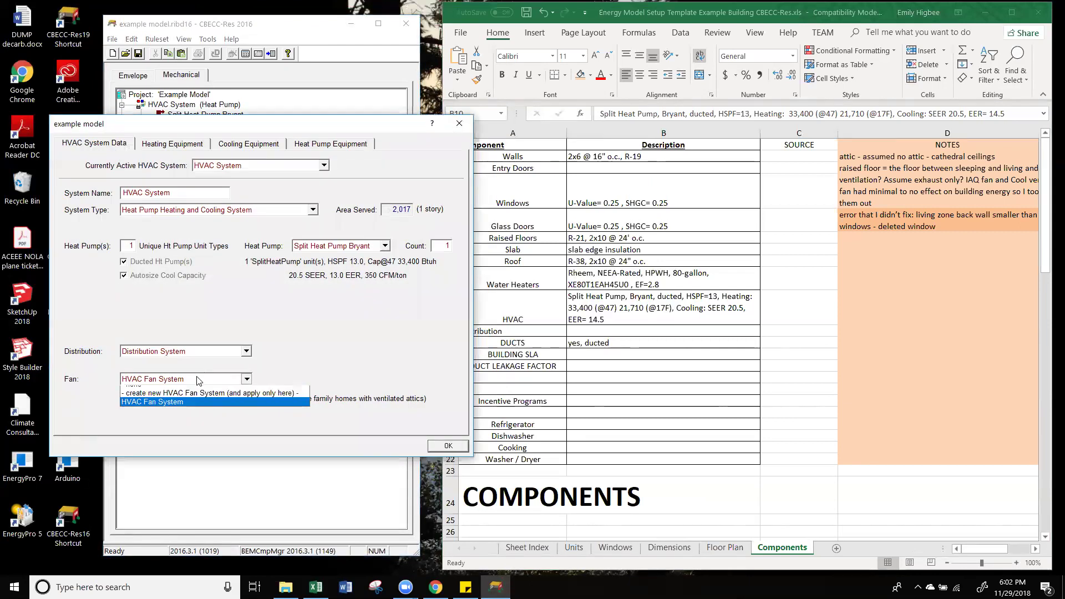
pyautogui.click(170, 410)
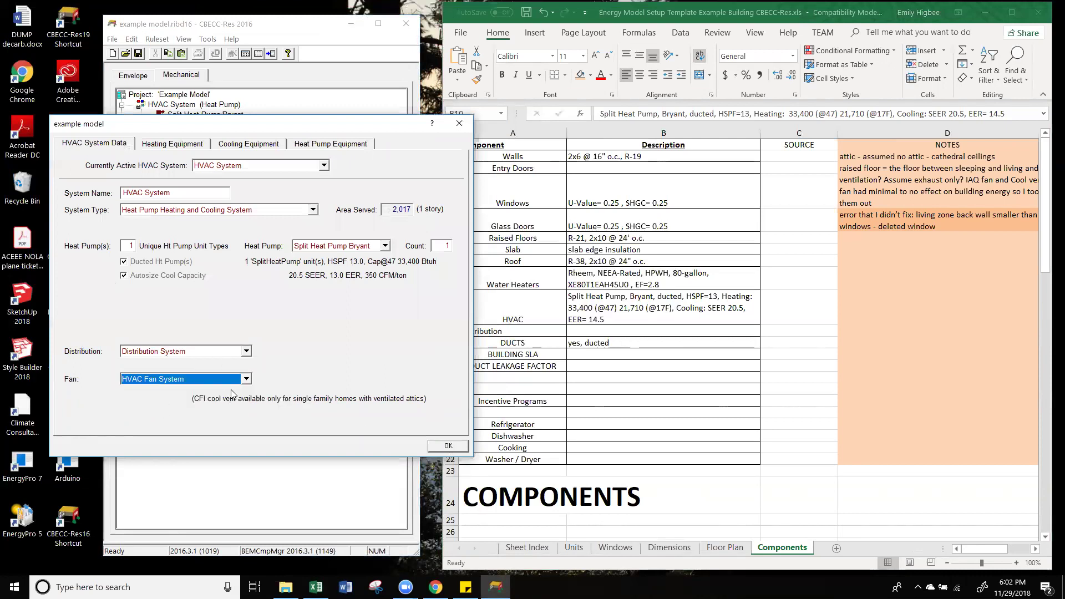
pyautogui.click(447, 448)
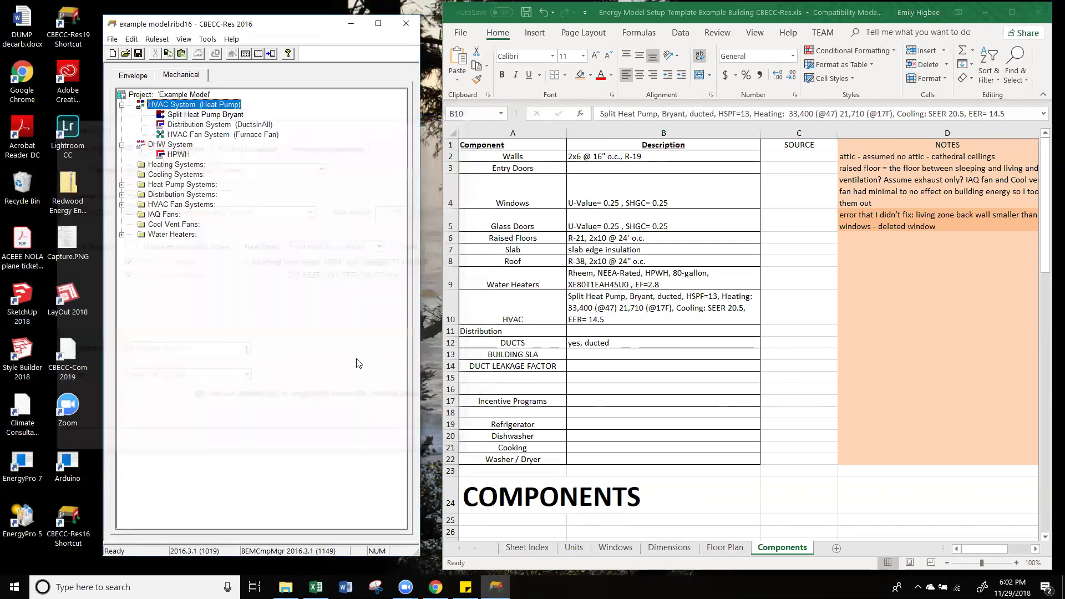
pyautogui.click(194, 77)
# Step: Re-run the compliance analysis and close the passing results (8.97 kTDV/ft²-yr, 20.8% margin)
pyautogui.click(287, 55)
pyautogui.click(366, 234)
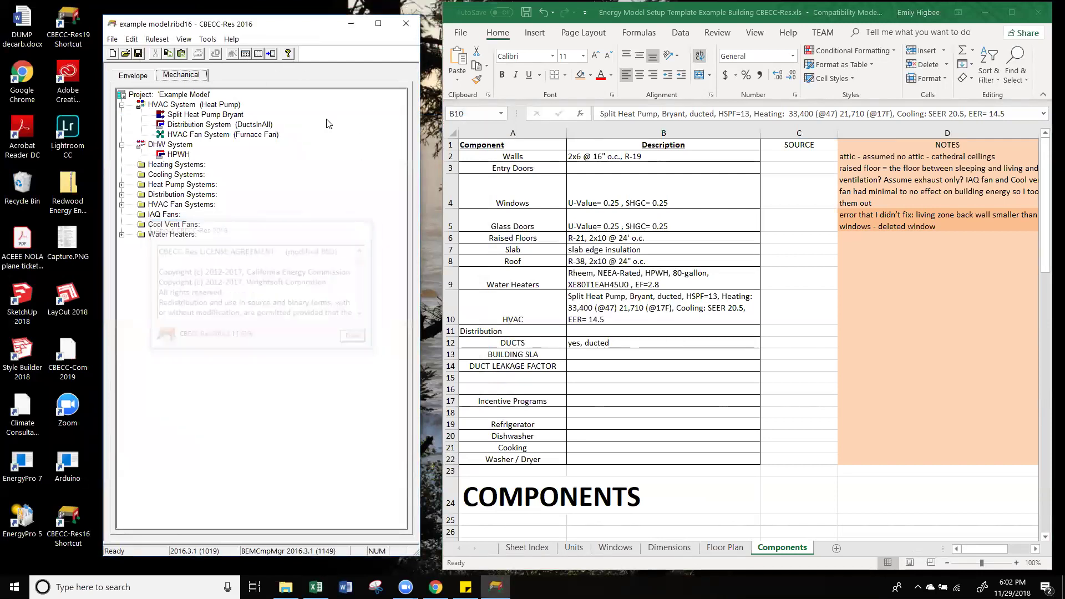
pyautogui.click(246, 54)
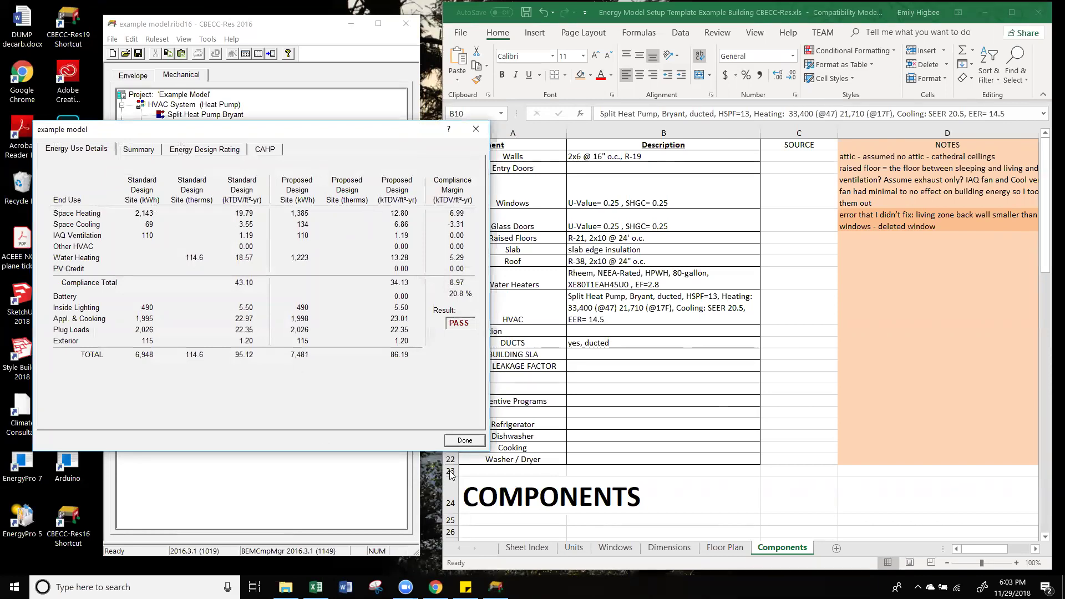
pyautogui.click(466, 441)
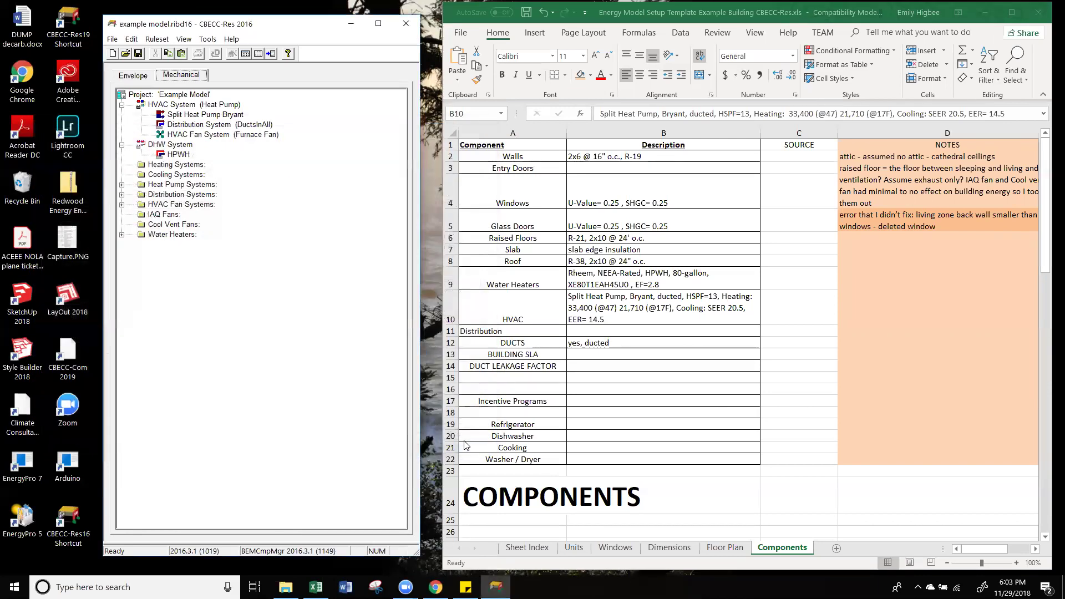
pyautogui.doubleClick(200, 95)
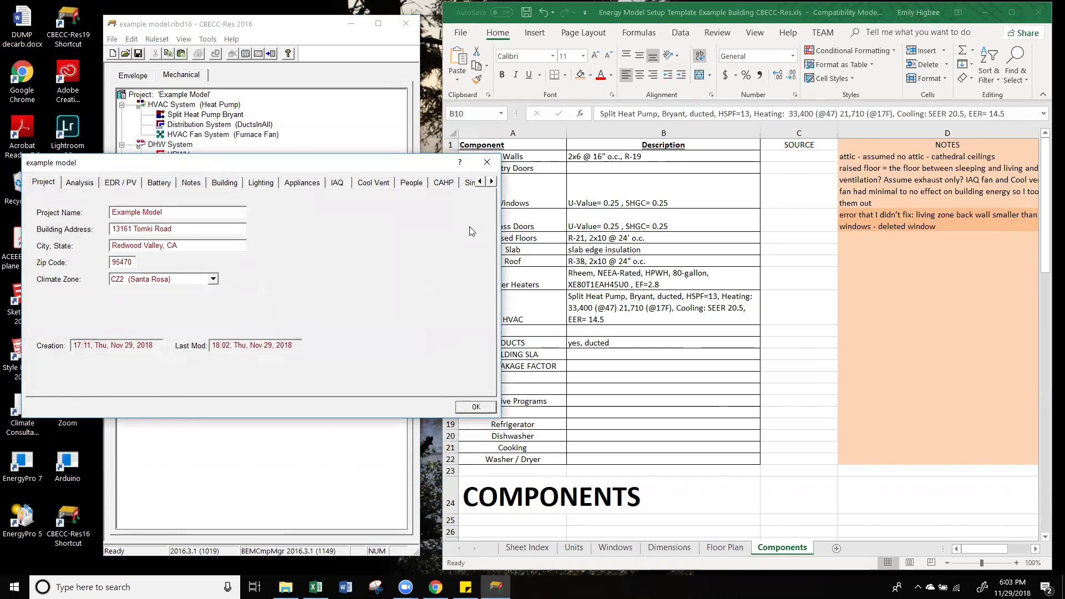
pyautogui.click(488, 160)
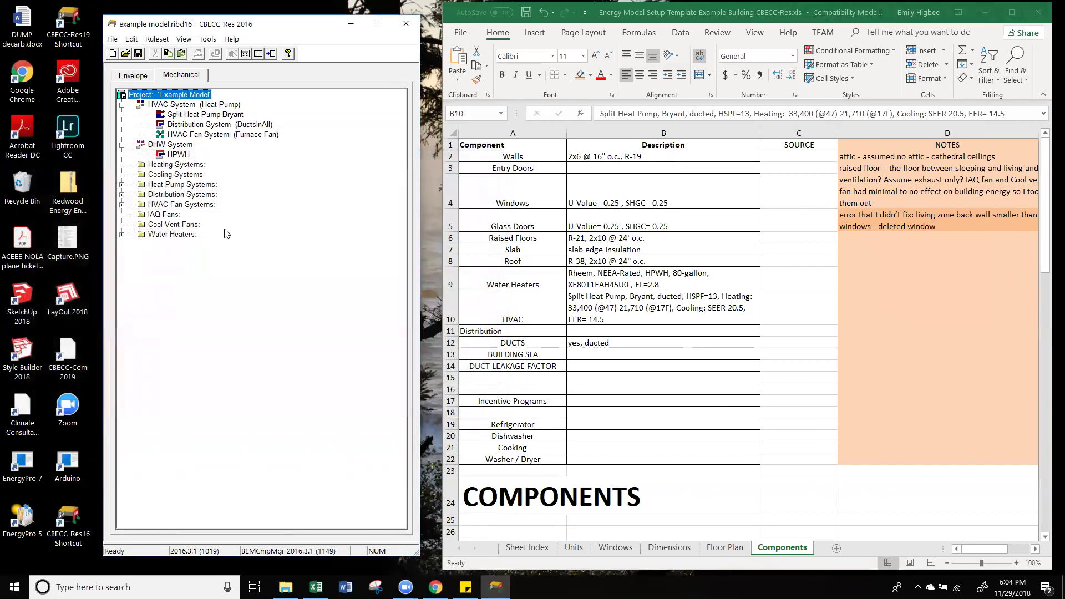
pyautogui.doubleClick(196, 94)
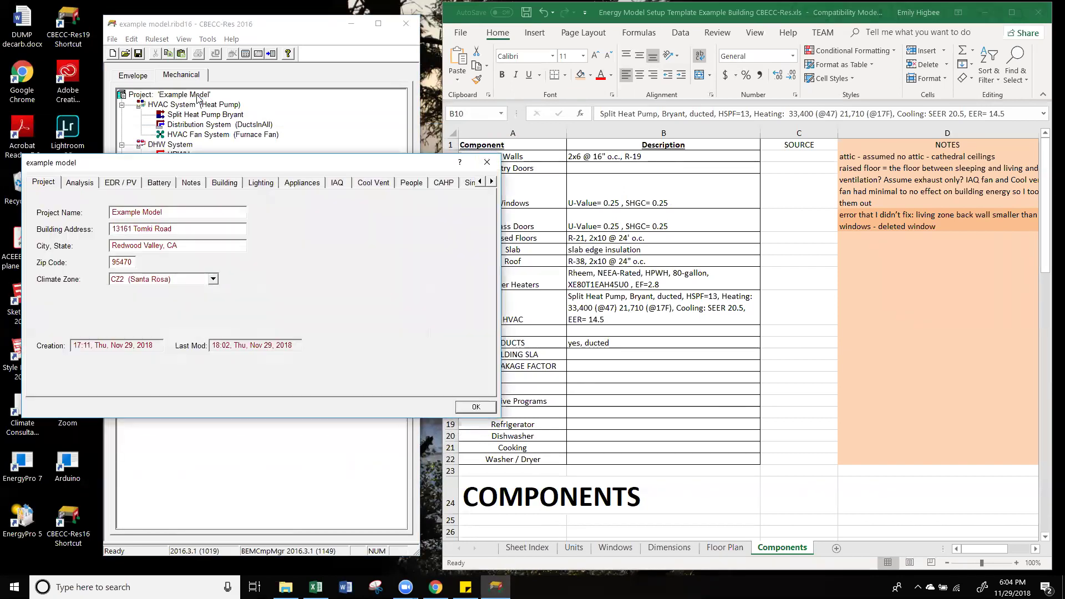
pyautogui.click(223, 181)
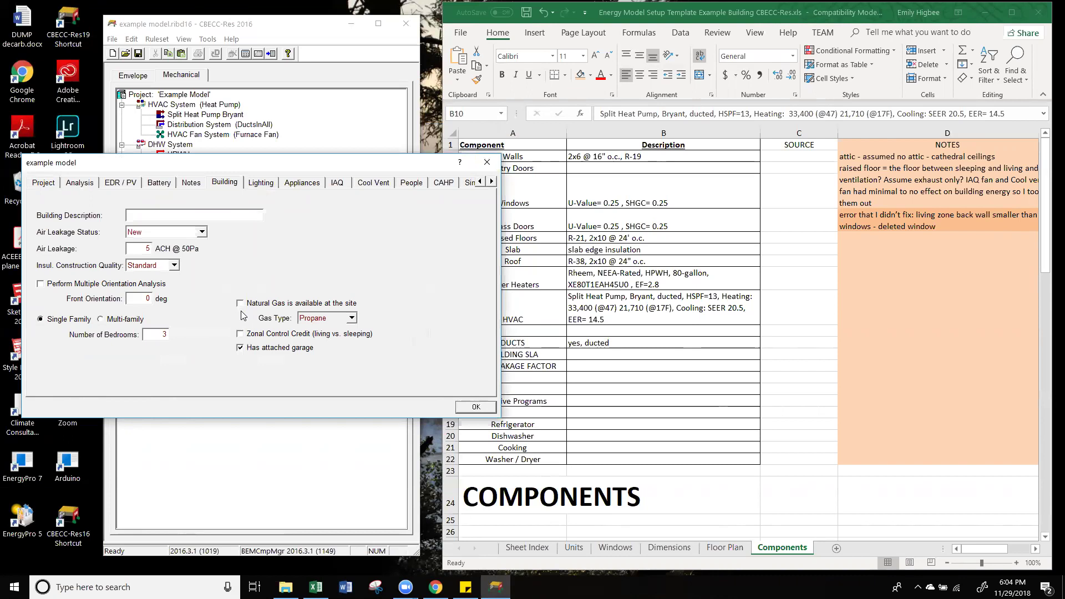
pyautogui.click(470, 408)
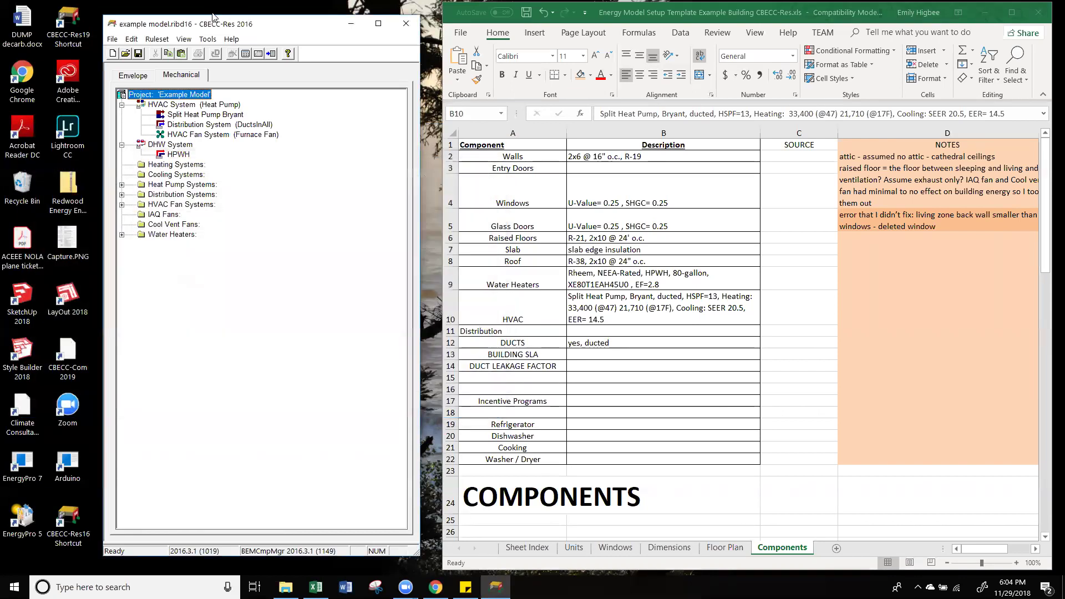
# Step: Inspect Interior Floor 1, the sleeping-to-garage interior wall, Exterior Wall B and the construction assemblies
pyautogui.click(136, 78)
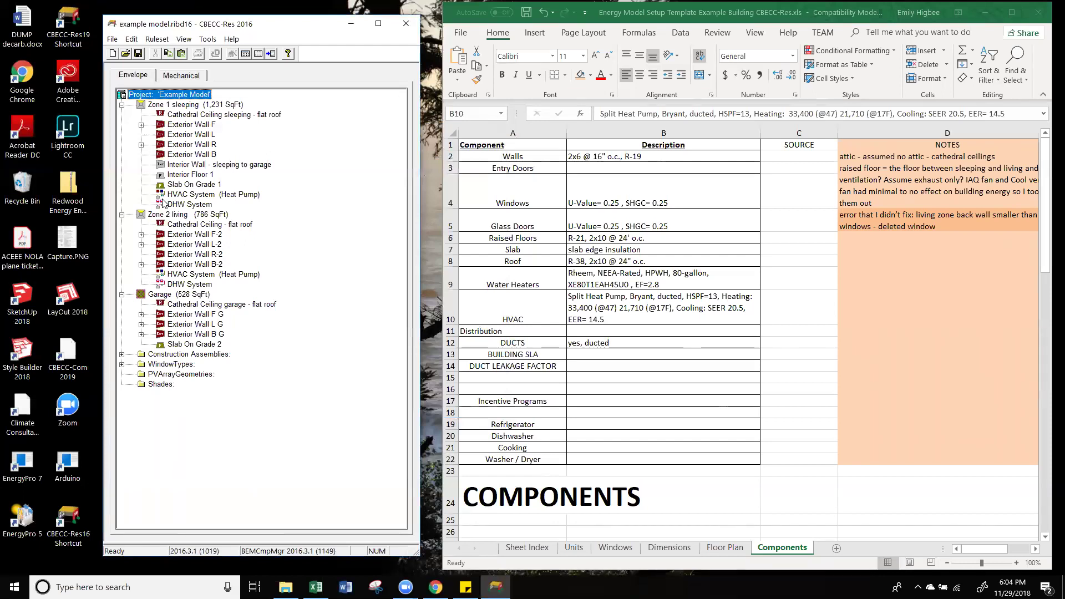
pyautogui.click(203, 176)
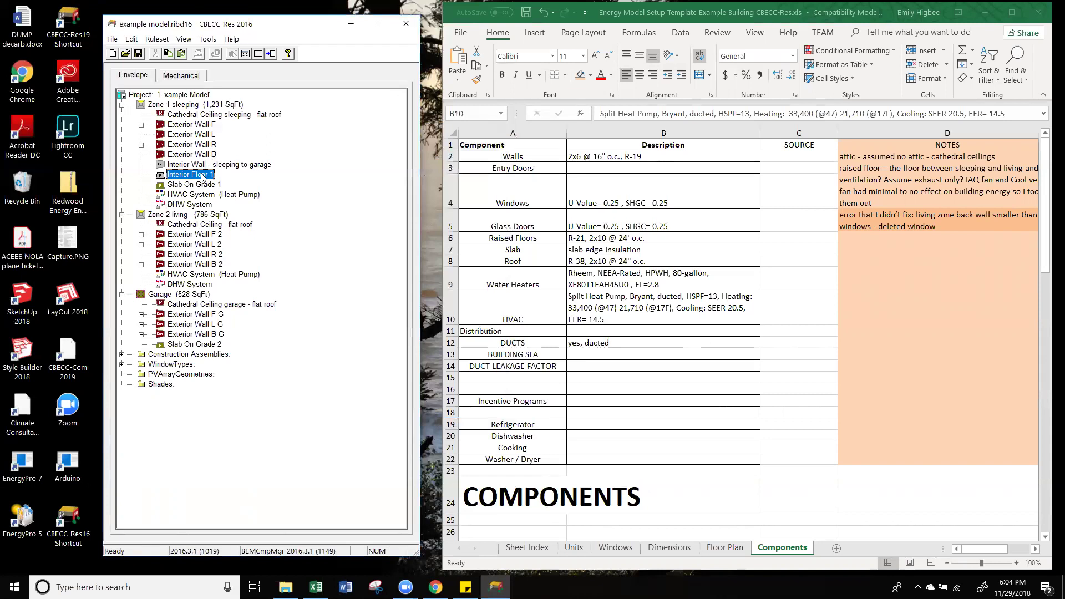
pyautogui.click(203, 166)
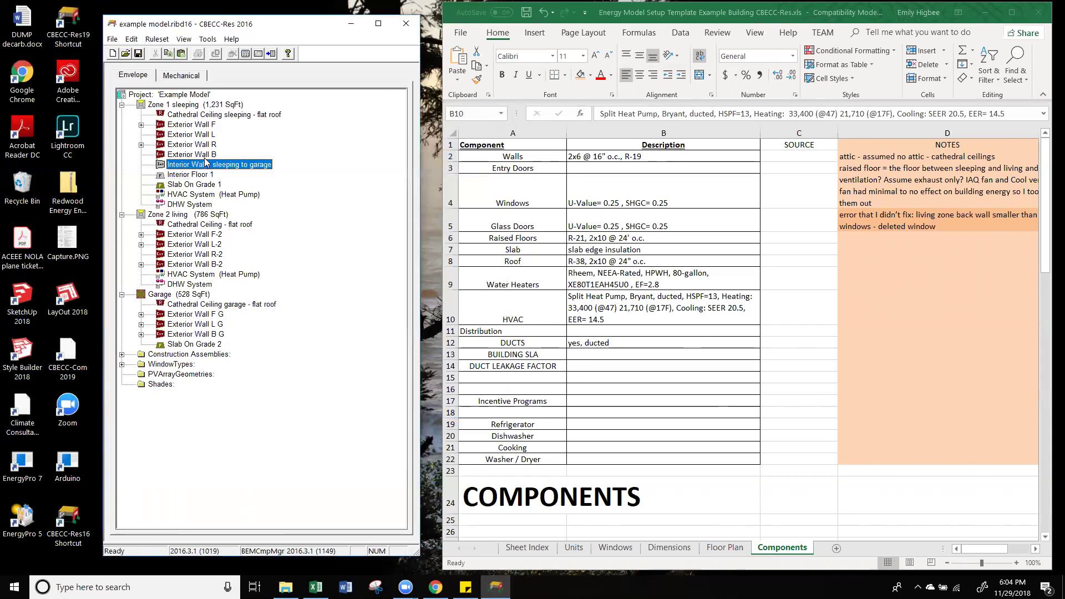
pyautogui.click(205, 158)
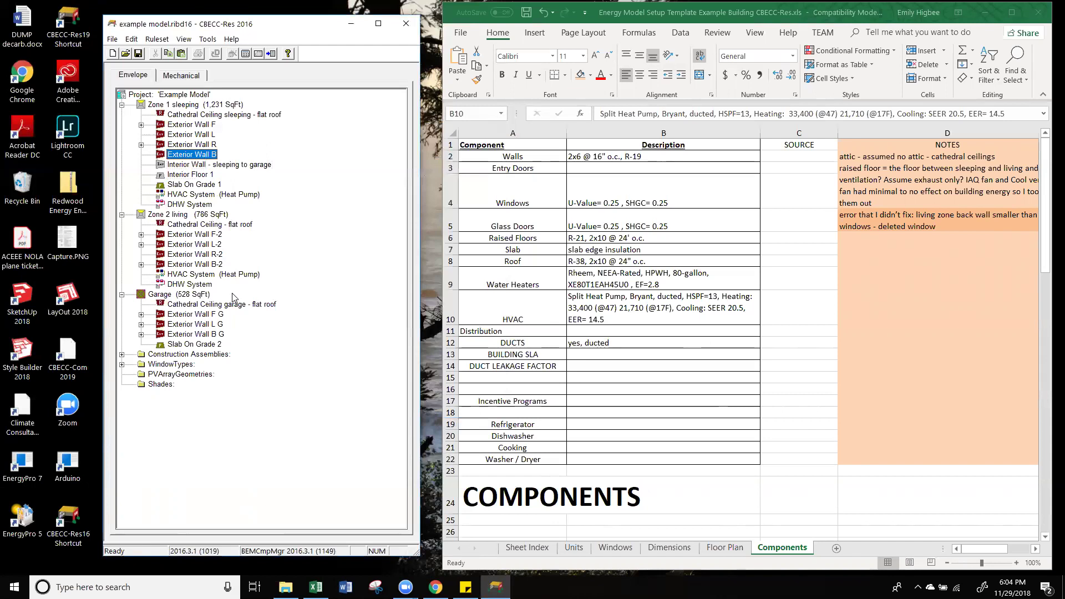
pyautogui.click(192, 354)
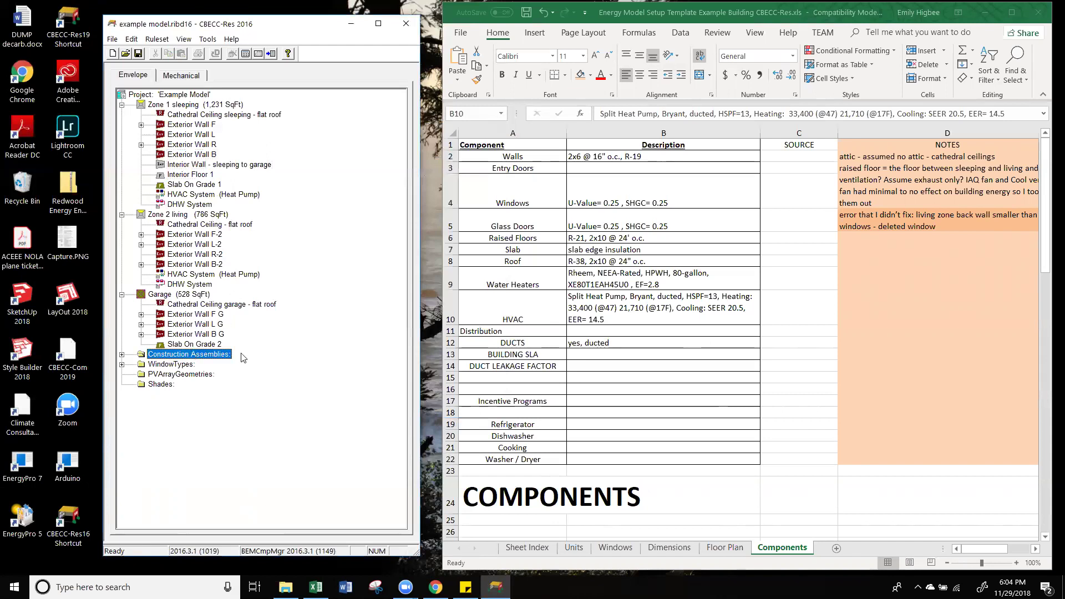
# Step: Check cell D8 notes in the setup template spreadsheet, then reopen the Energy Use Details results
pyautogui.click(725, 548)
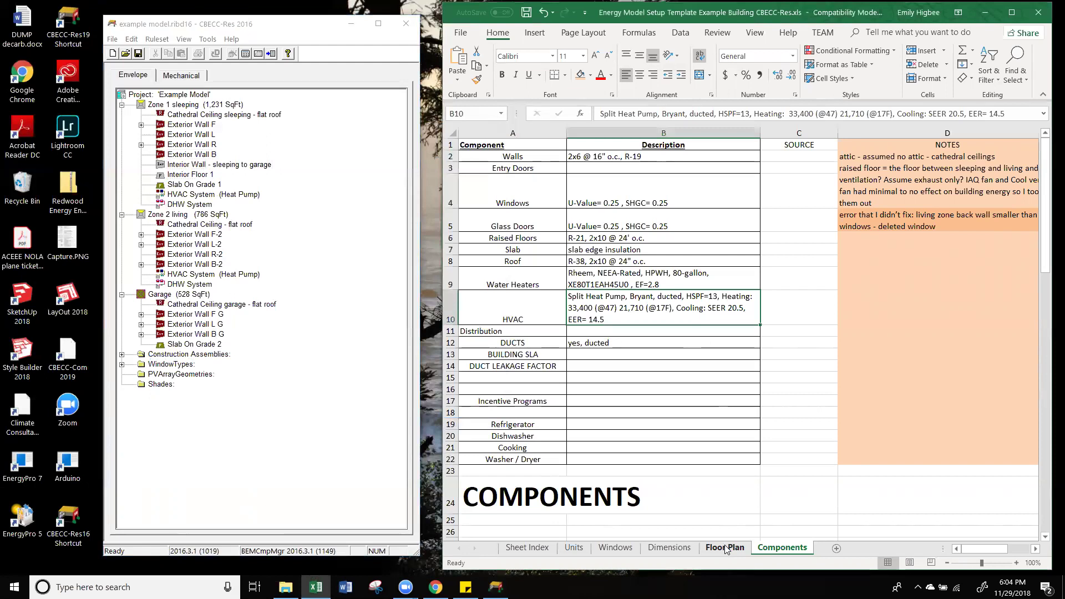
pyautogui.click(877, 262)
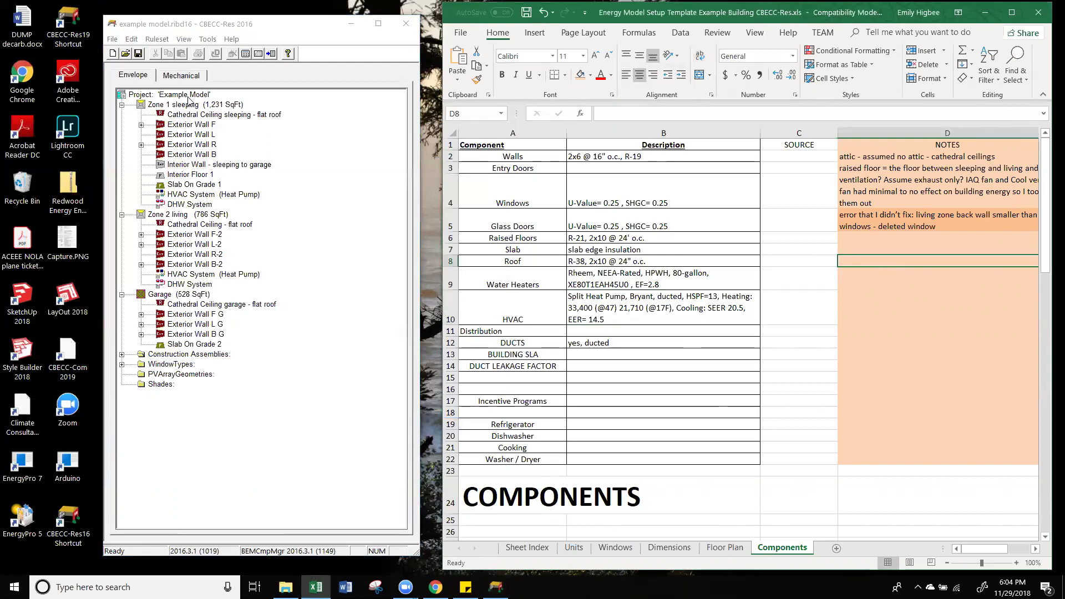
pyautogui.click(248, 237)
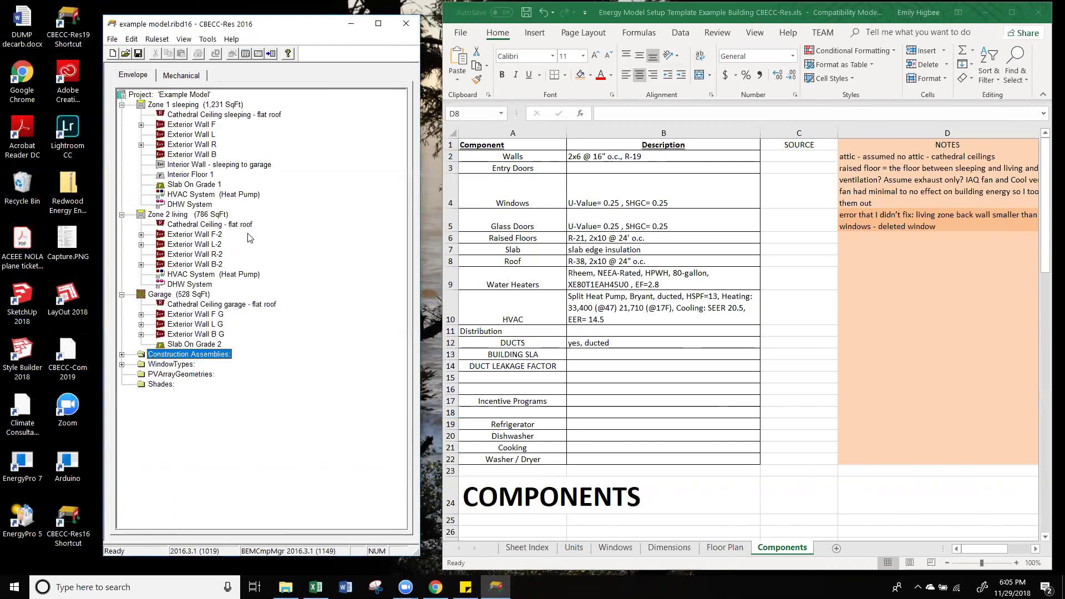
pyautogui.click(270, 54)
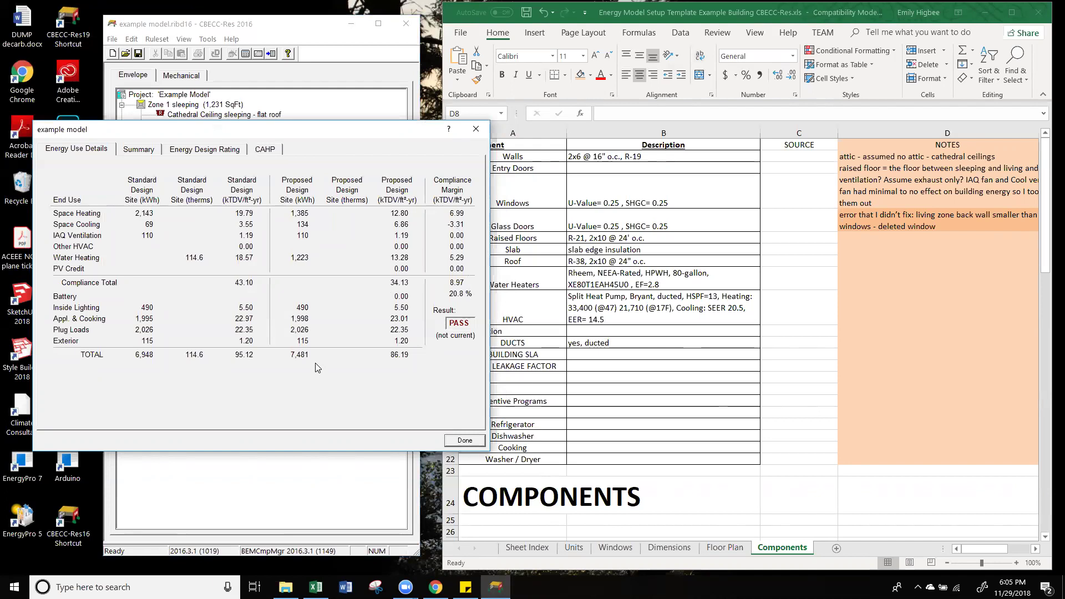
# Step: Browse to the workshop's Energy Models folder and open example model.ribd16 in CBECC-Res
pyautogui.click(286, 586)
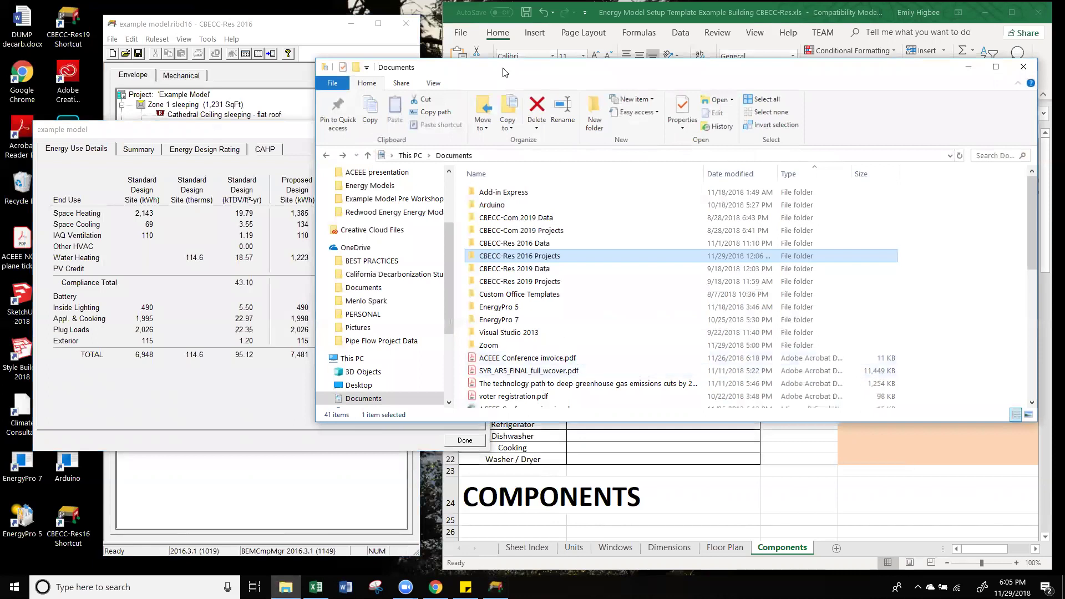
pyautogui.click(358, 187)
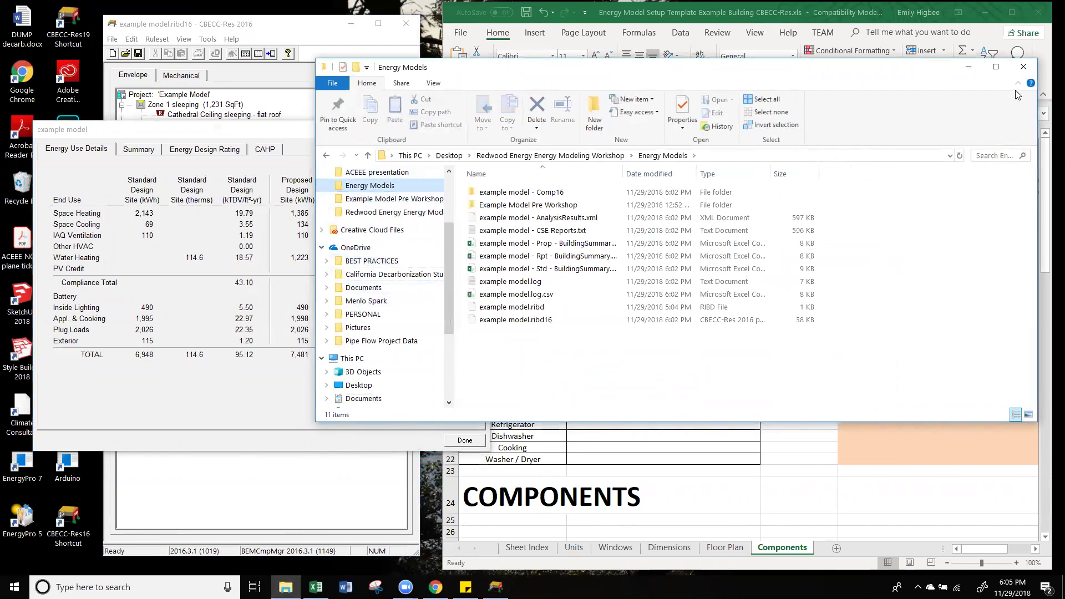
pyautogui.click(1023, 67)
pyautogui.click(985, 12)
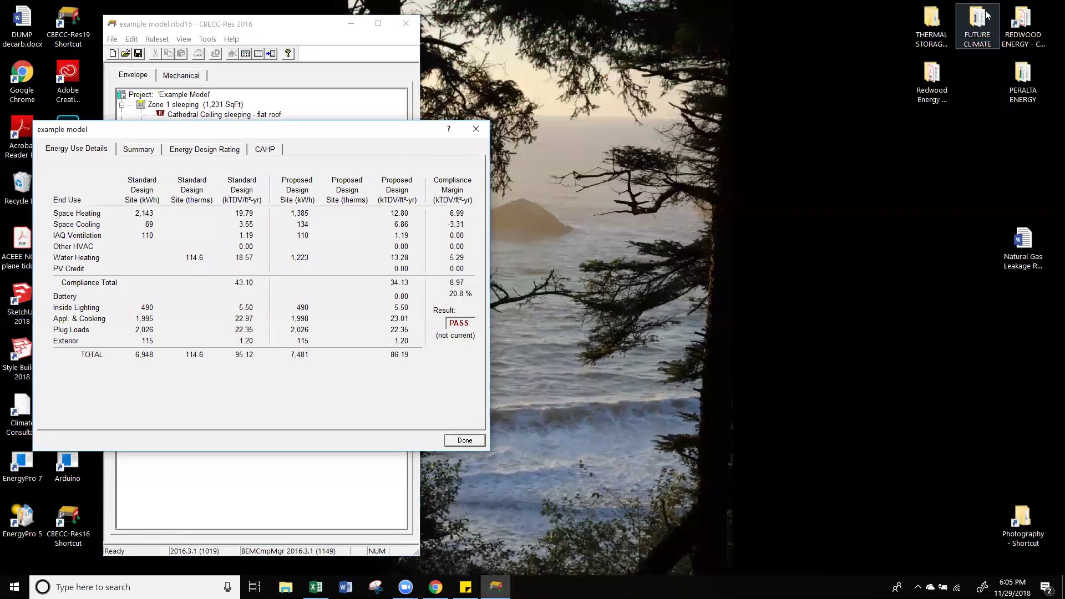
pyautogui.doubleClick(936, 76)
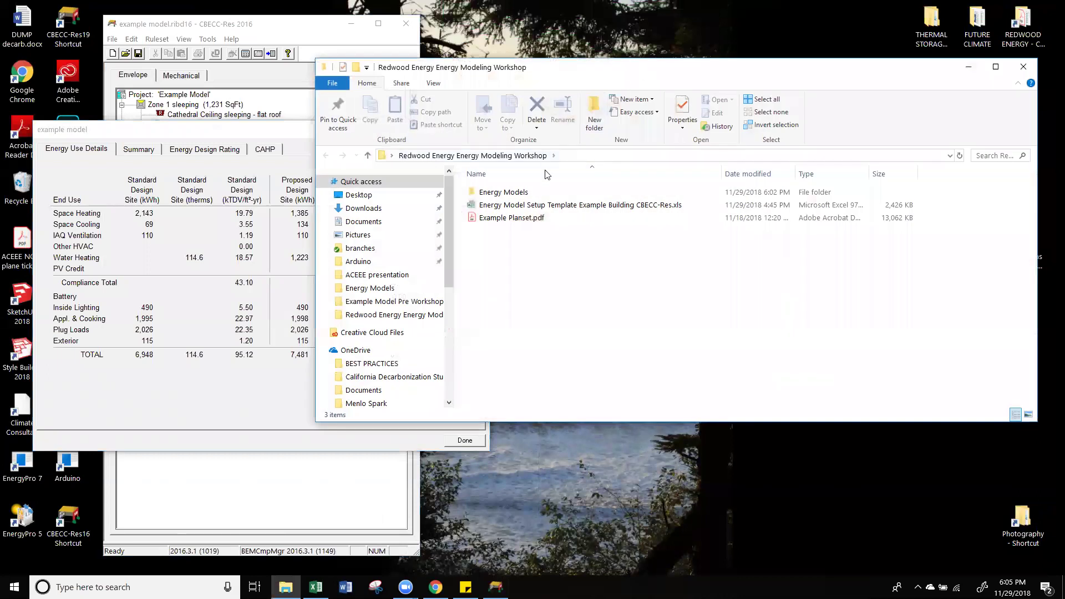
pyautogui.doubleClick(521, 193)
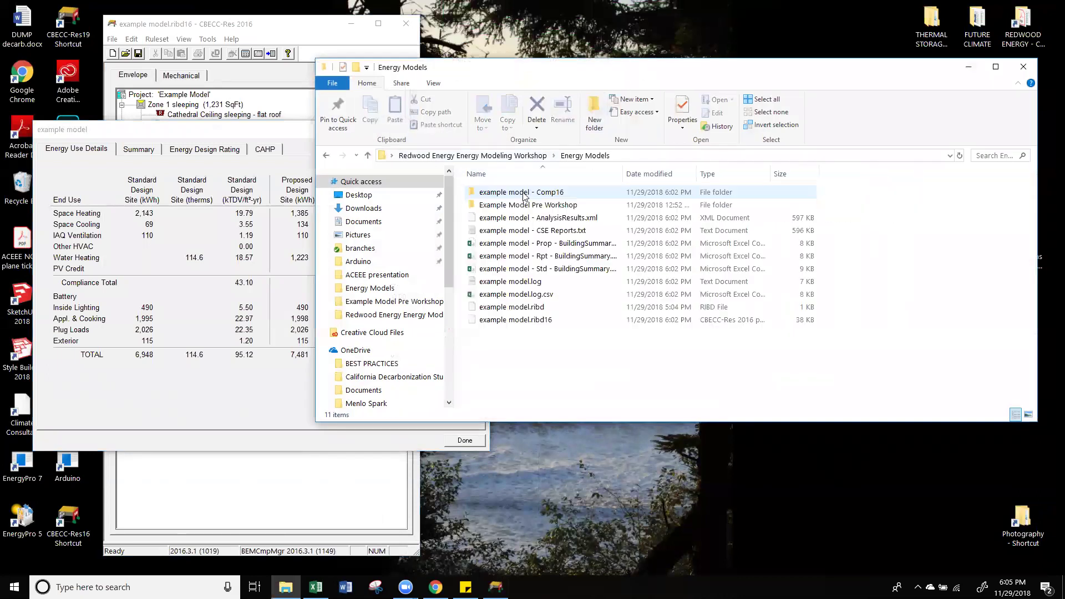
pyautogui.doubleClick(514, 322)
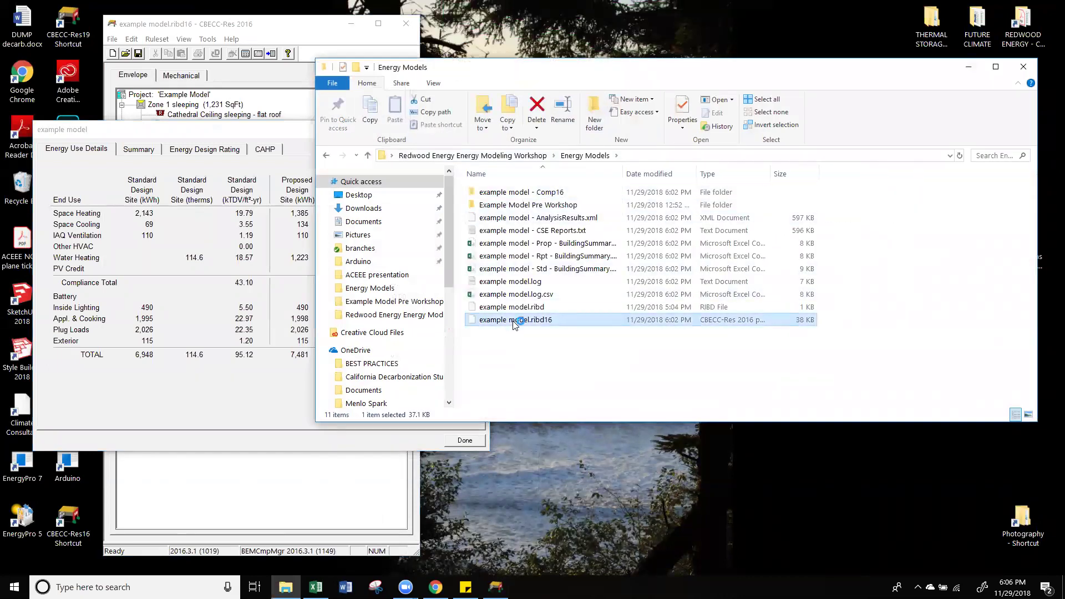
pyautogui.click(502, 302)
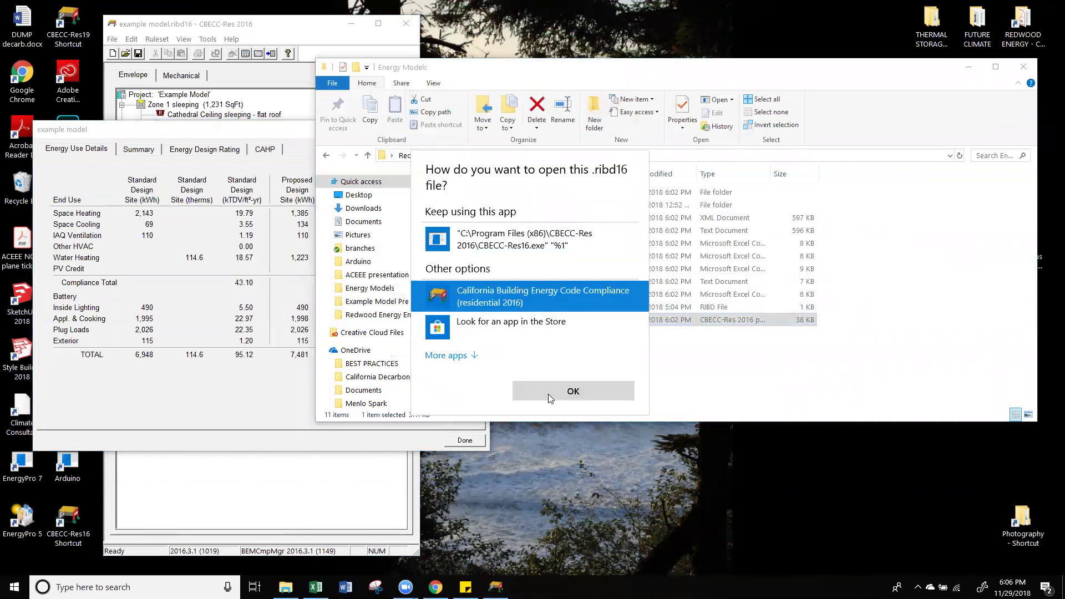
pyautogui.click(548, 392)
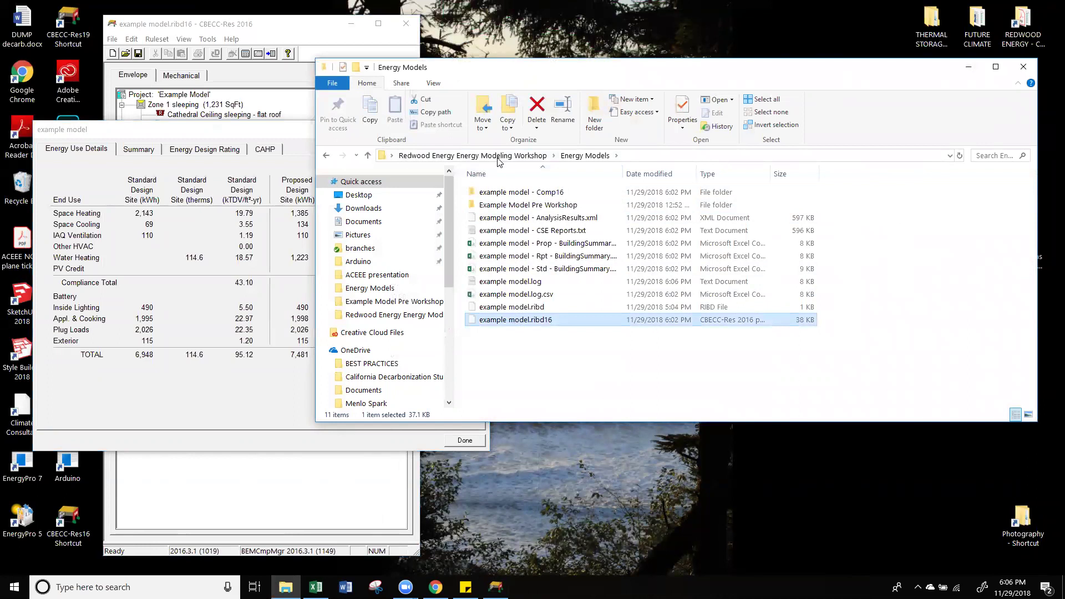
# Step: Retry opening example model.ribd16 from the Energy Models folder, confirming CBECC-Res repeatedly
pyautogui.click(489, 155)
pyautogui.doubleClick(515, 193)
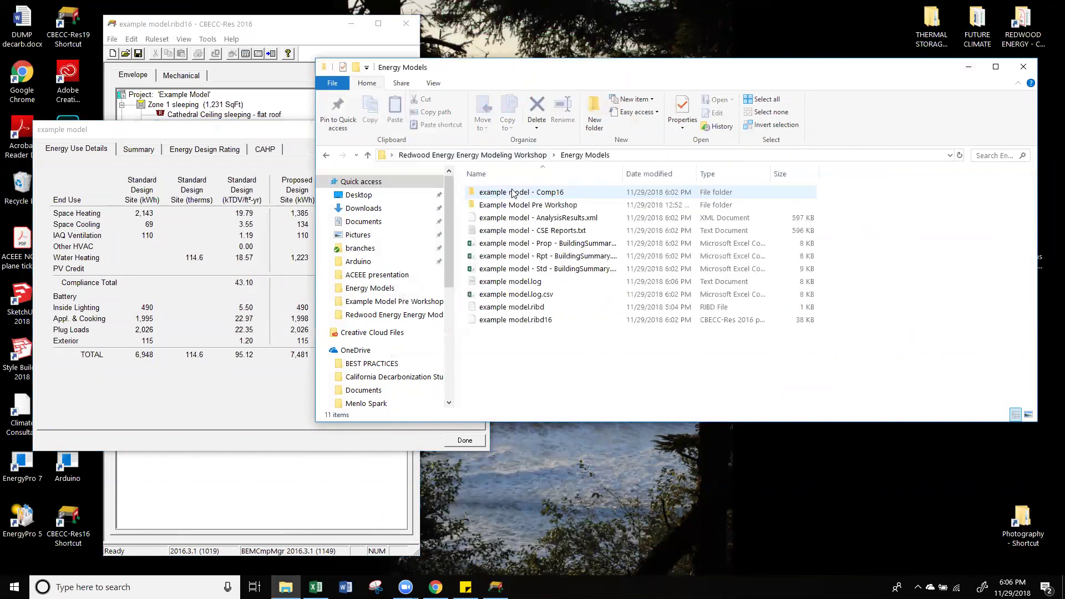
pyautogui.click(501, 321)
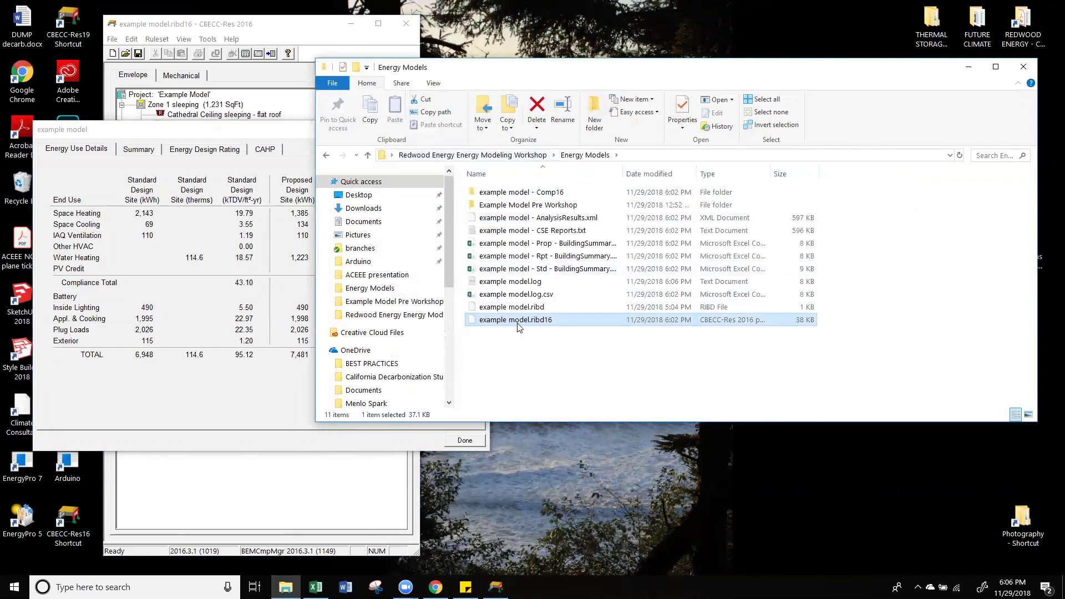
pyautogui.doubleClick(518, 322)
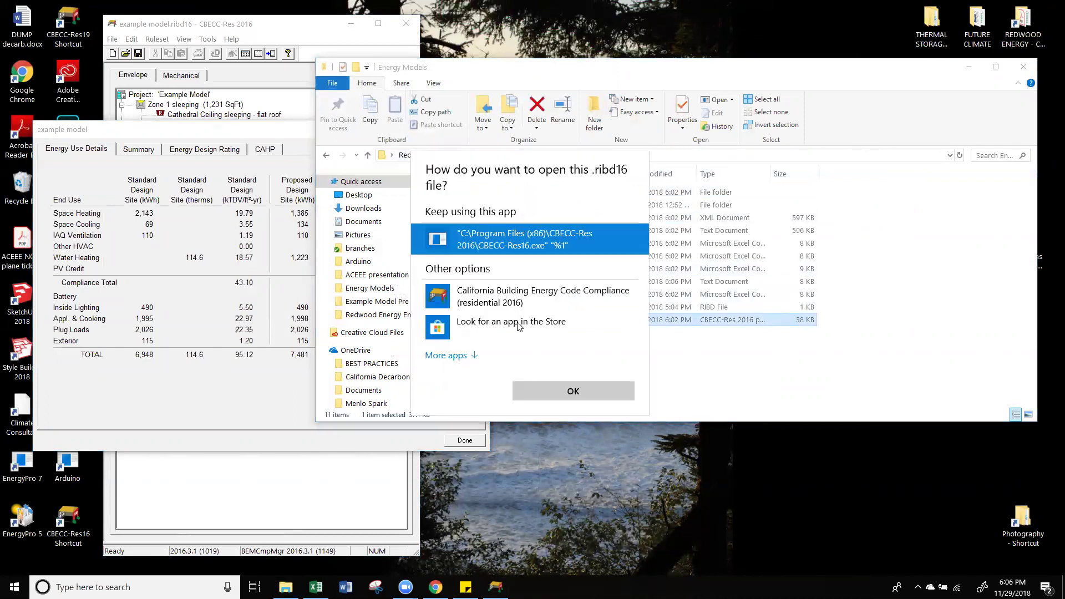
pyautogui.click(556, 394)
pyautogui.press('Return')
pyautogui.click(608, 391)
pyautogui.press('Return')
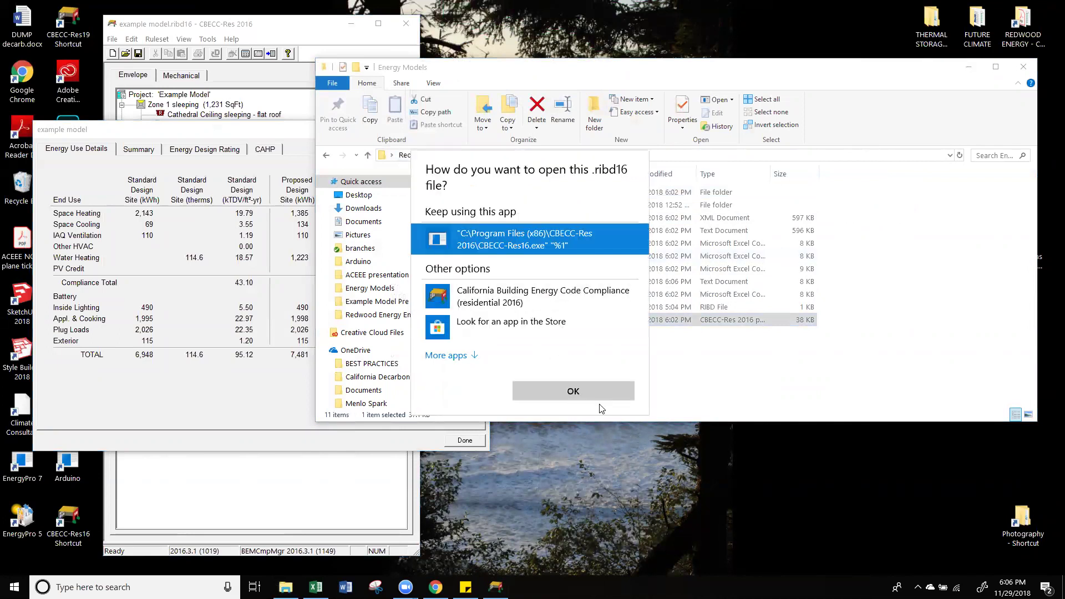
pyautogui.click(603, 389)
pyautogui.press('Return')
pyautogui.click(602, 390)
pyautogui.press('Return')
pyautogui.press('Escape')
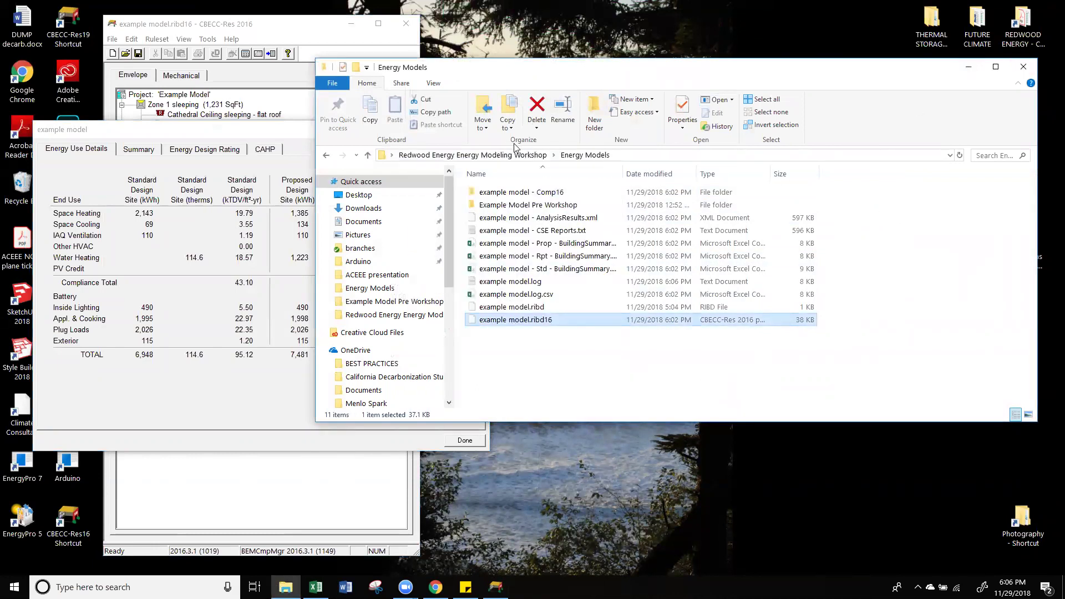
# Step: Open Example Model pre workshop.ribd16 from the Example Model Pre Workshop folder with CBECC-Res
pyautogui.click(500, 157)
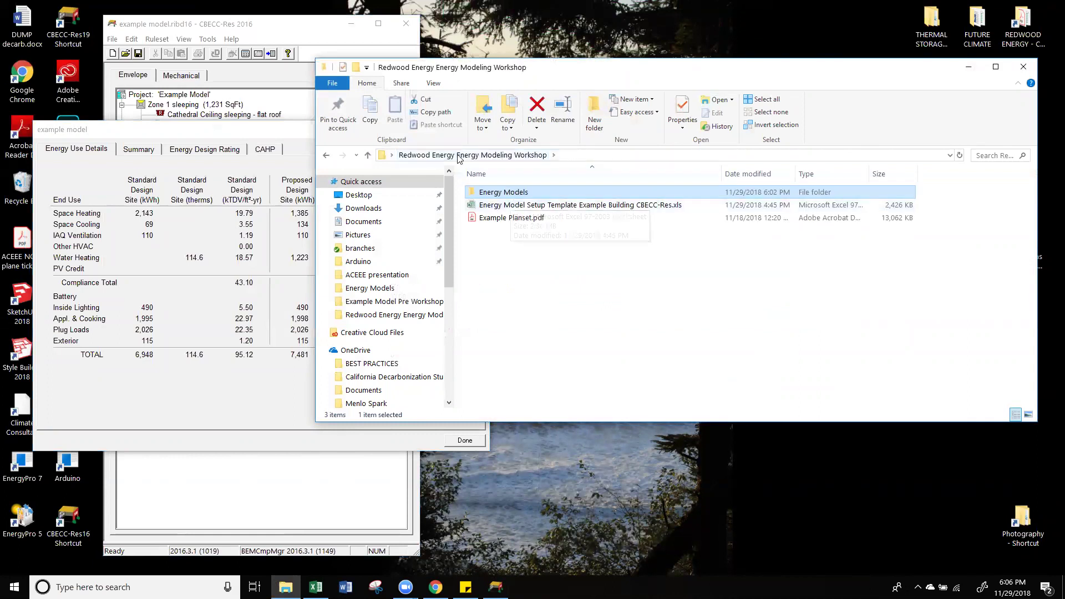
pyautogui.click(517, 235)
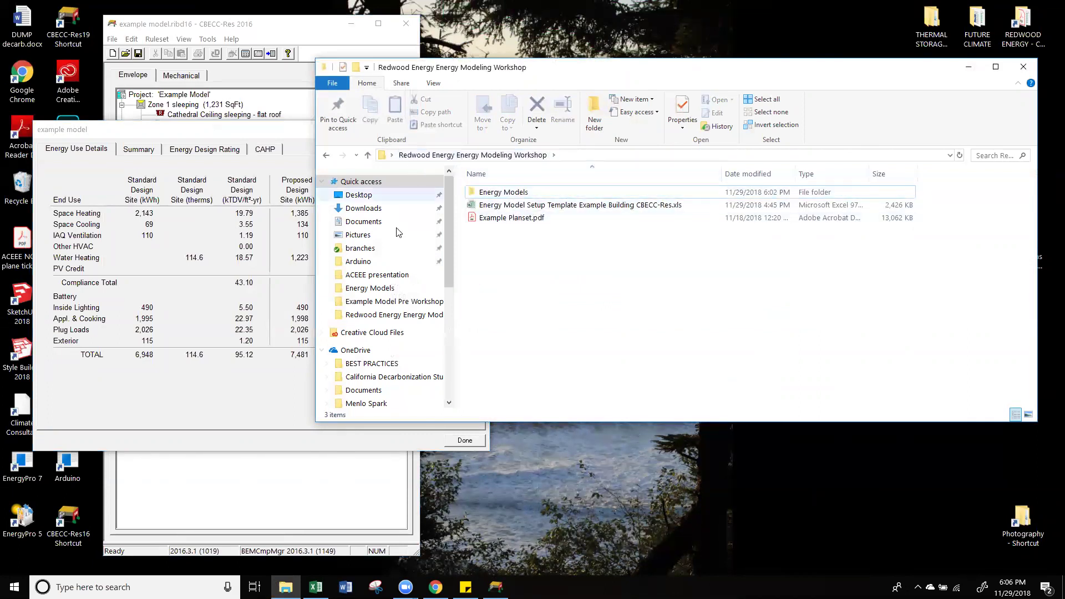
pyautogui.click(426, 302)
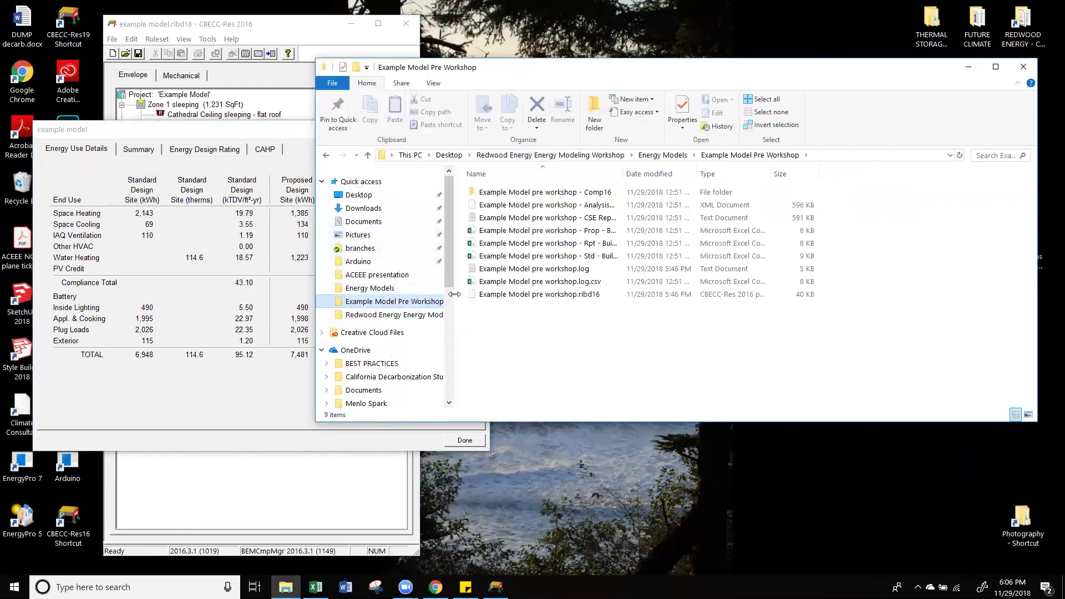
pyautogui.doubleClick(539, 295)
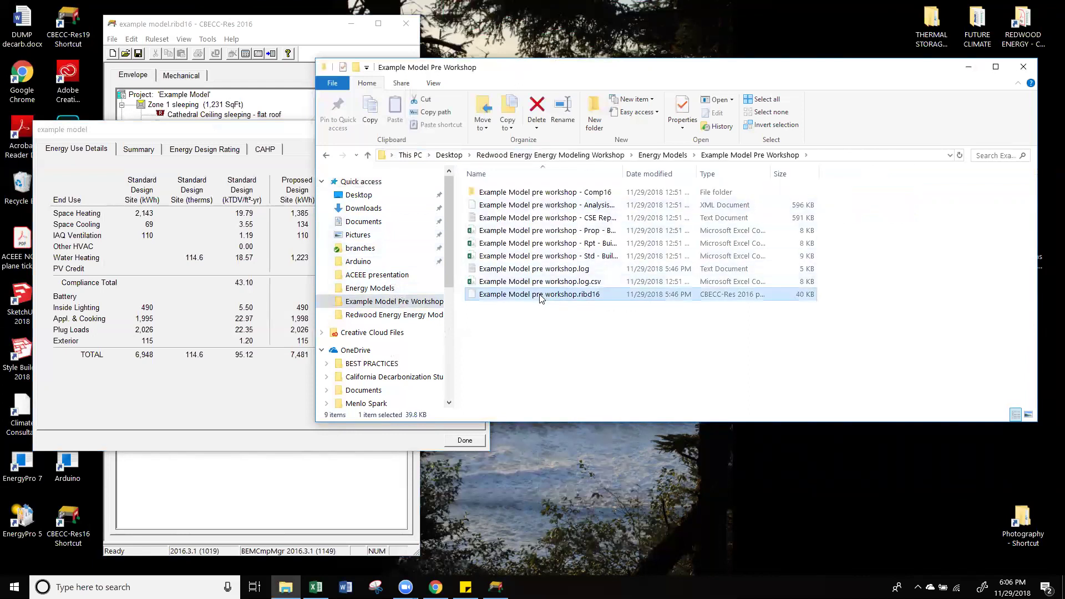
pyautogui.click(497, 303)
pyautogui.click(573, 390)
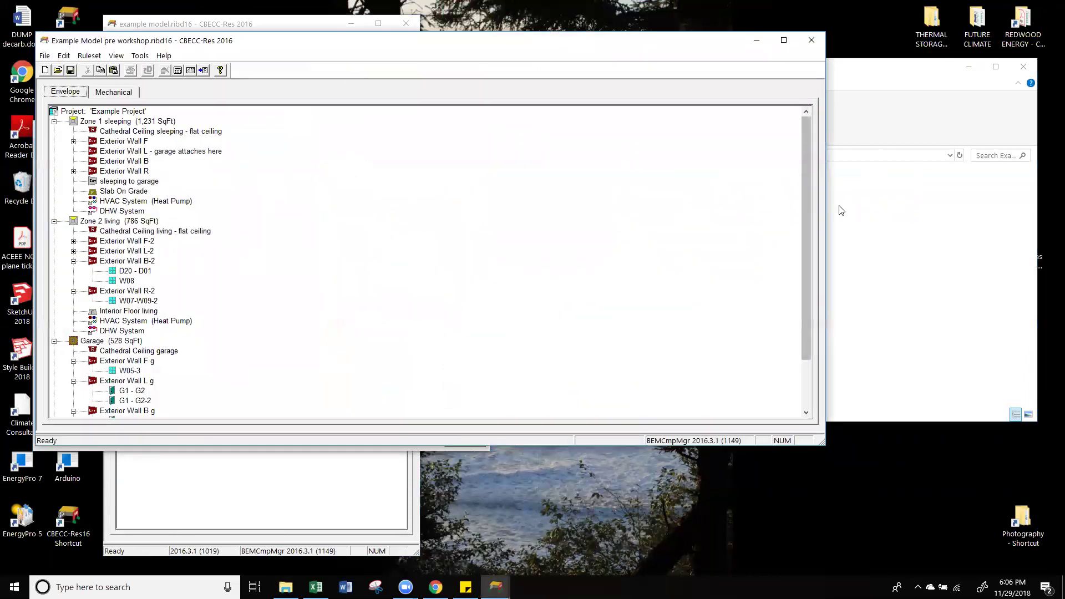
# Step: Narrow the pre-workshop window, move it right, and display its analysis results
pyautogui.moveTo(829, 205); pyautogui.dragTo(454, 205)
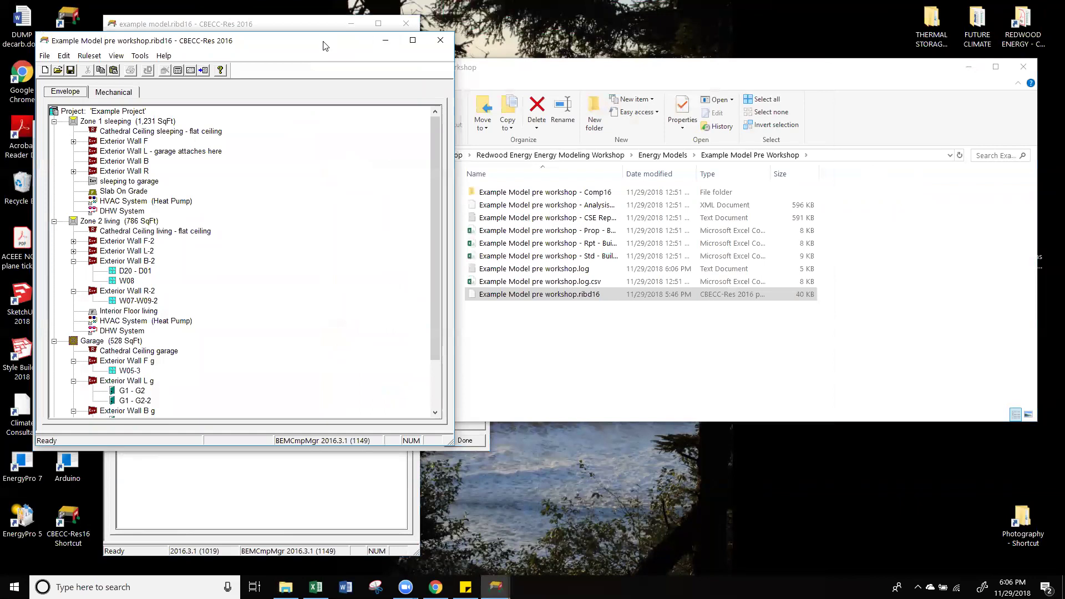
pyautogui.moveTo(325, 45); pyautogui.dragTo(766, 54)
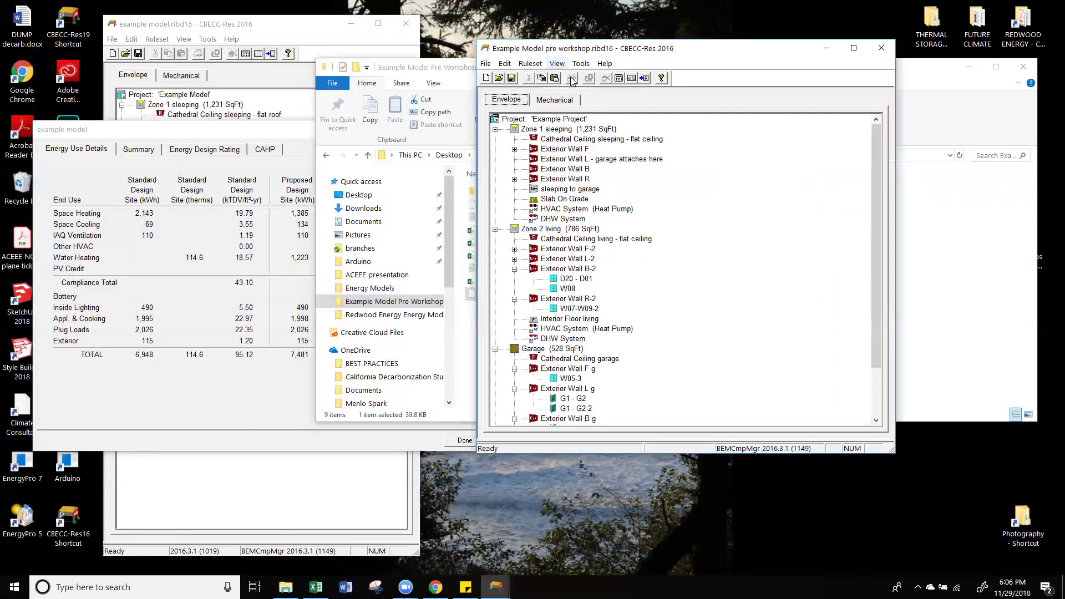
pyautogui.click(632, 79)
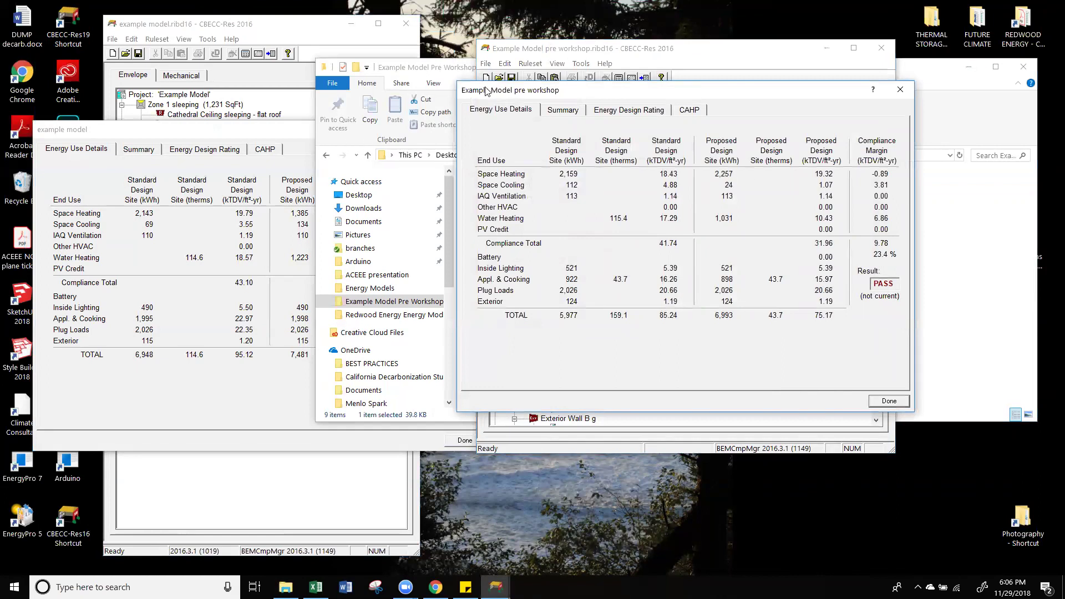
pyautogui.click(461, 69)
pyautogui.click(968, 66)
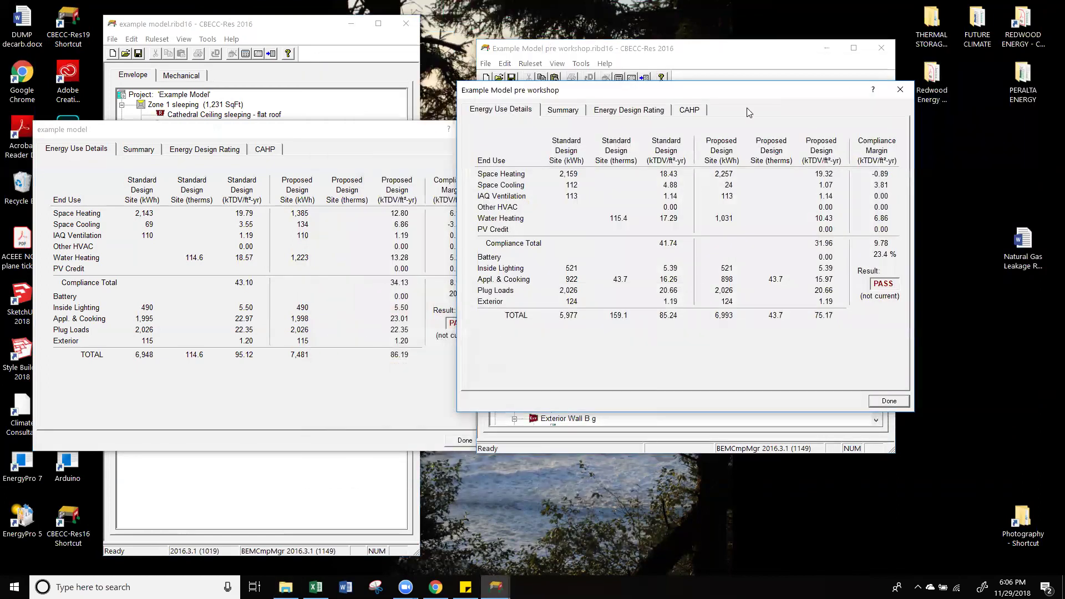
# Step: Arrange the example and pre-workshop Energy Use Details dialogs side by side for comparison
pyautogui.moveTo(752, 101); pyautogui.dragTo(807, 140)
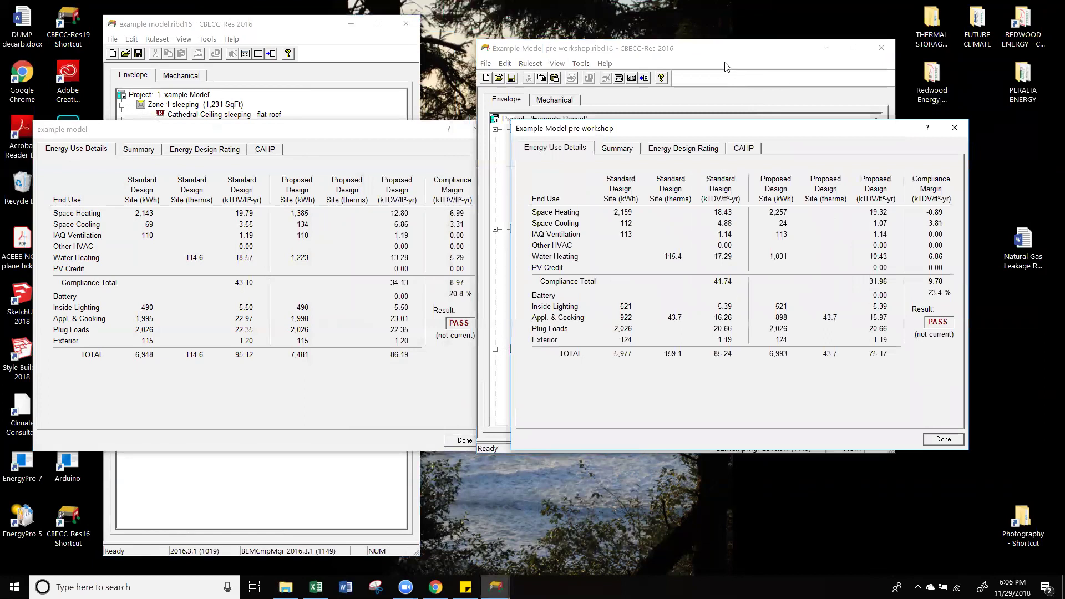
pyautogui.moveTo(377, 136); pyautogui.dragTo(371, 135)
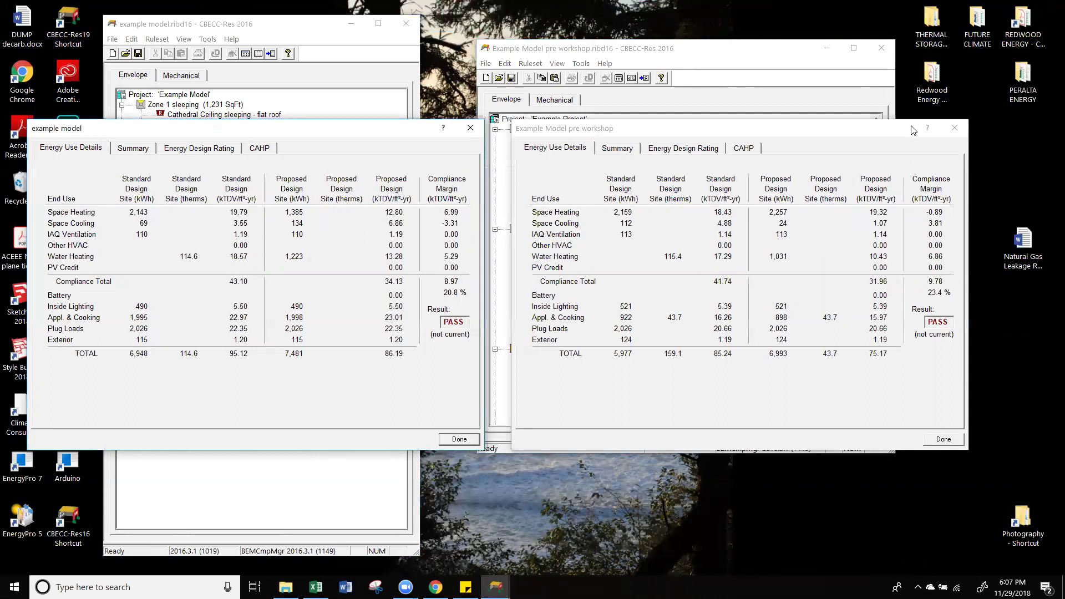
pyautogui.click(895, 136)
pyautogui.moveTo(891, 136); pyautogui.dragTo(1005, 216)
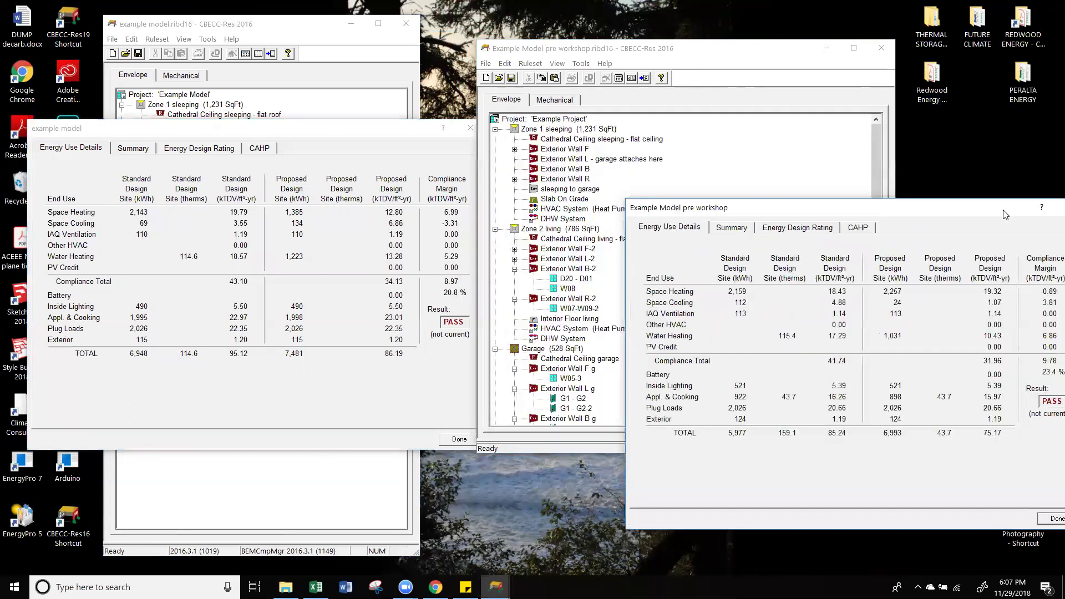
pyautogui.click(321, 142)
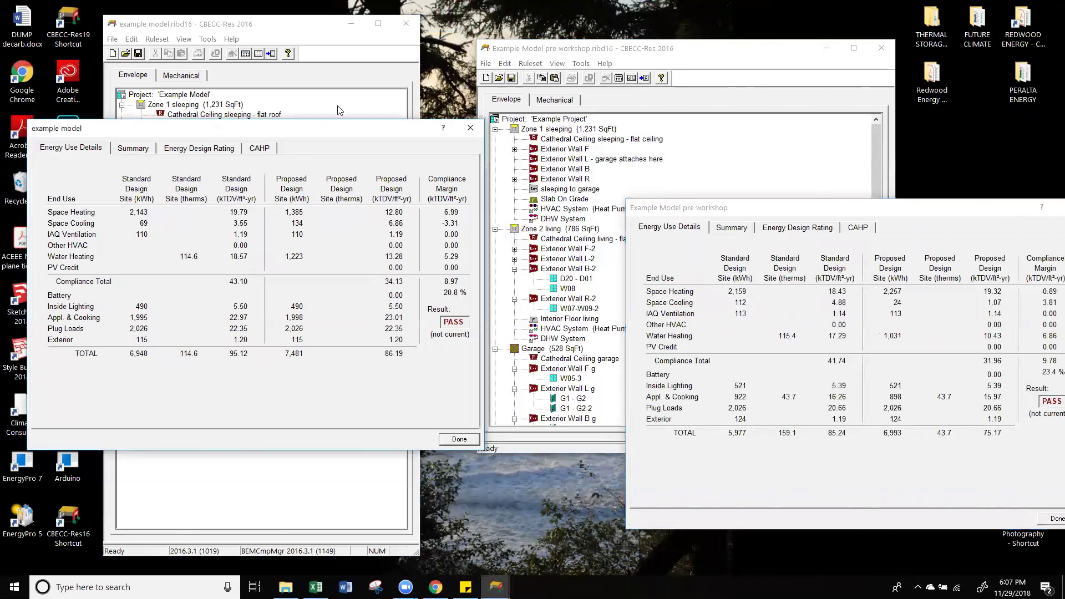
pyautogui.moveTo(336, 125); pyautogui.dragTo(342, 118)
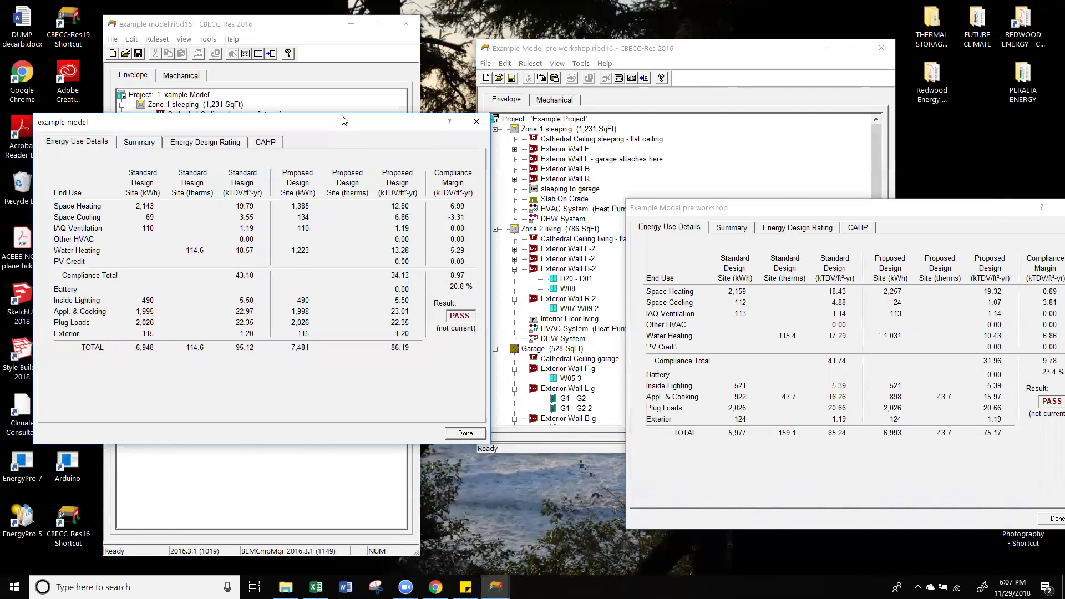
pyautogui.moveTo(343, 120); pyautogui.dragTo(328, 187)
pyautogui.click(291, 171)
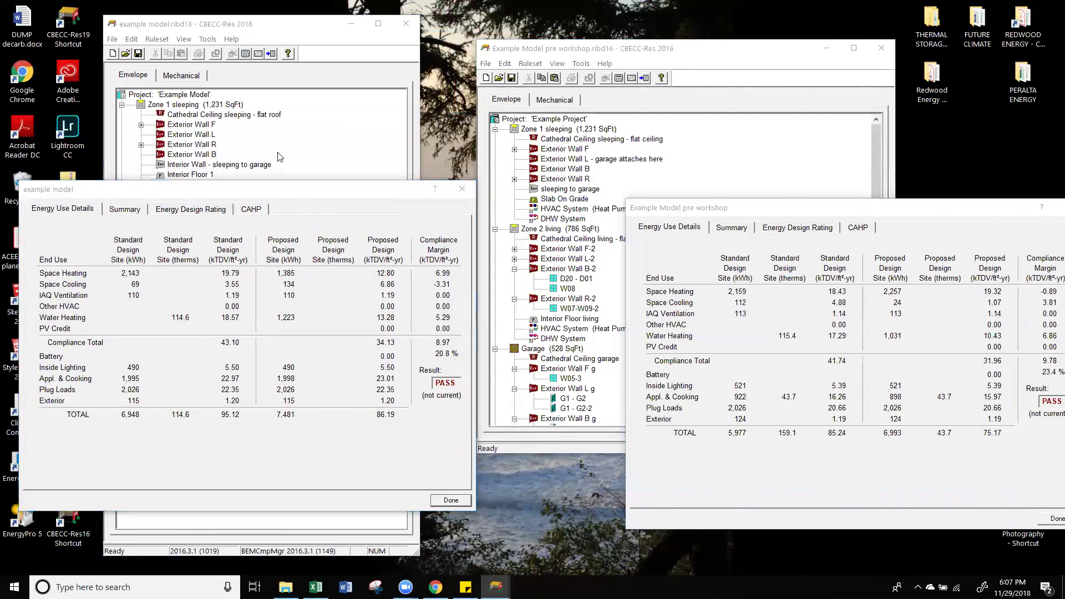
# Step: Close both results dialogs and open the pre-workshop model's Wall construction data
pyautogui.click(460, 190)
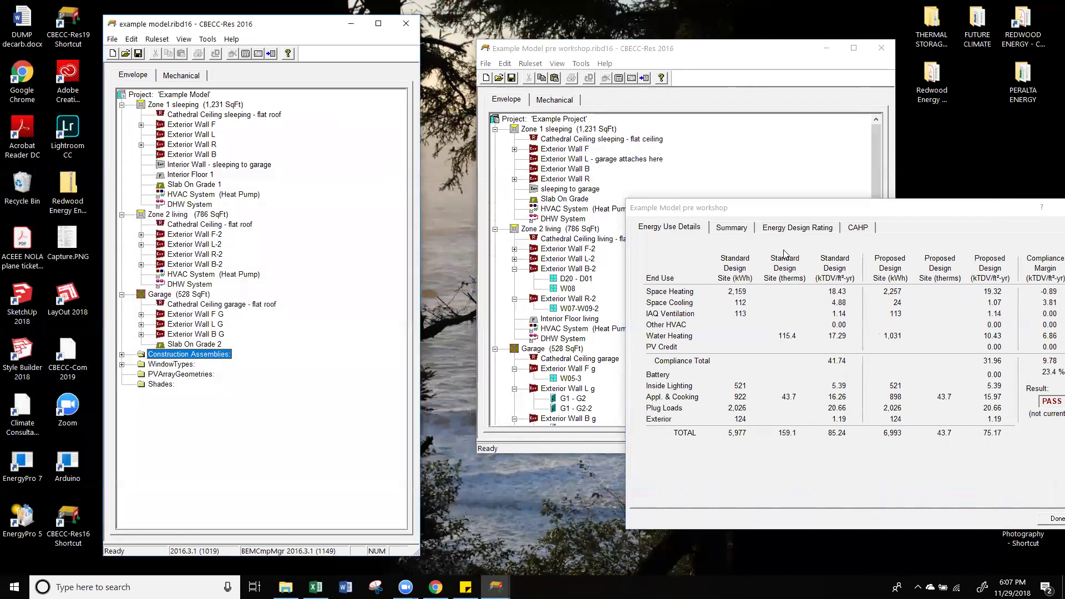
pyautogui.moveTo(911, 212); pyautogui.dragTo(769, 234)
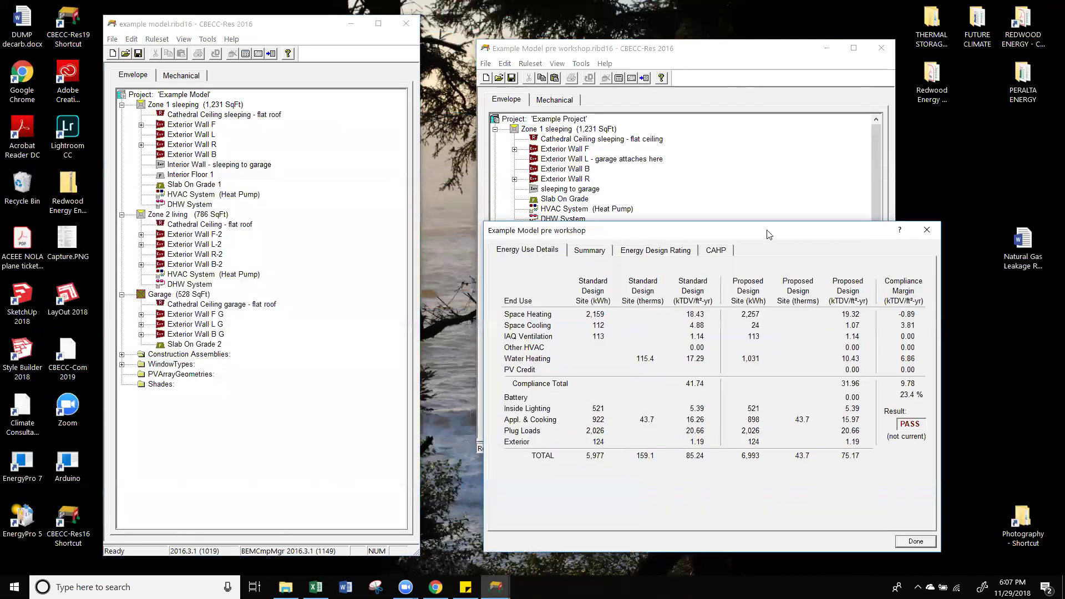
pyautogui.click(927, 230)
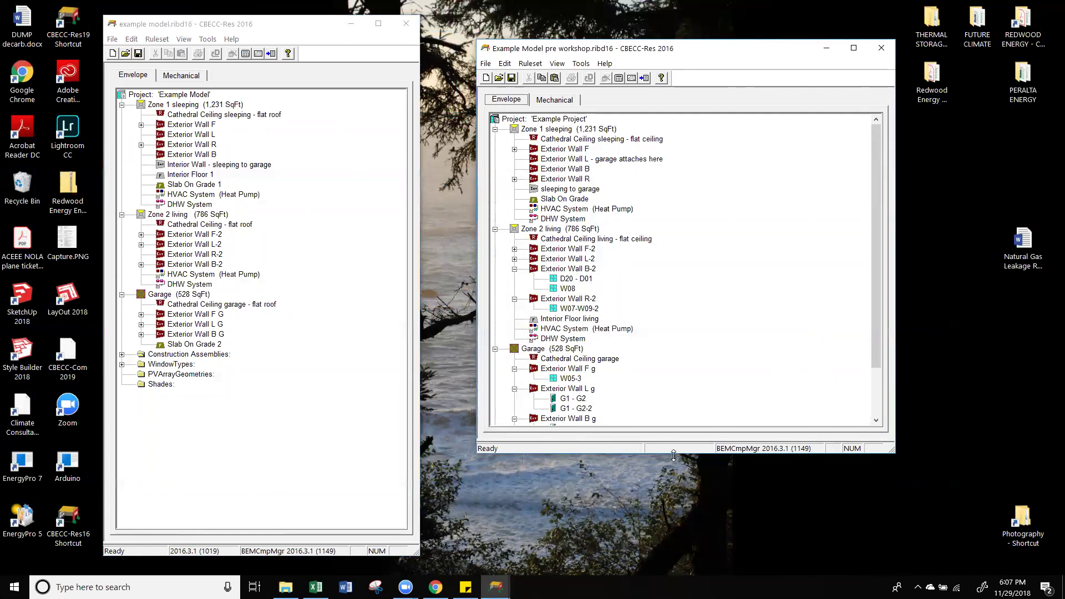
pyautogui.moveTo(673, 456); pyautogui.dragTo(670, 573)
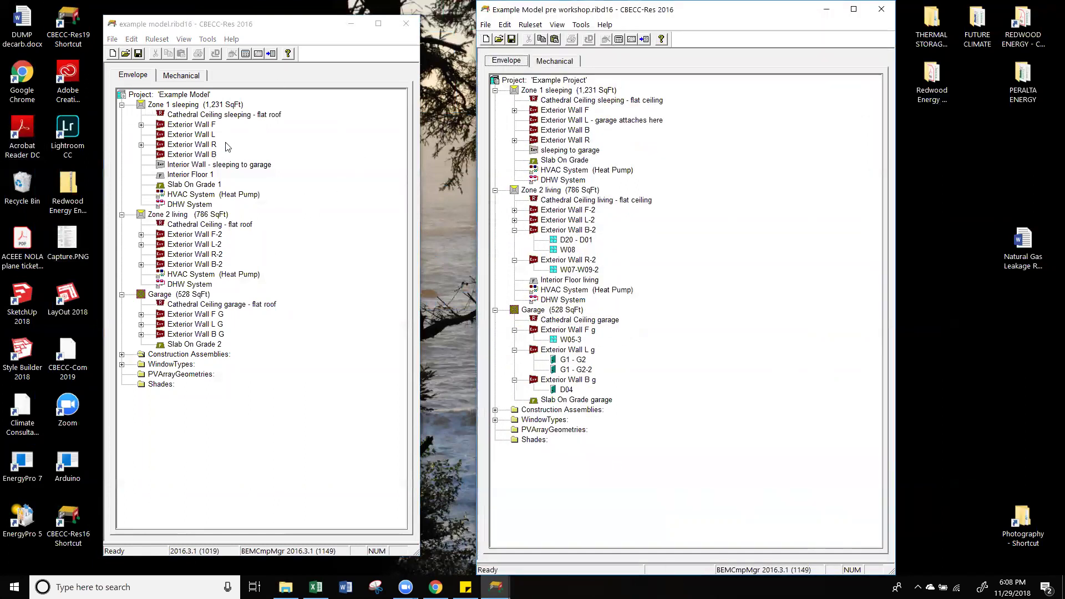
pyautogui.click(495, 410)
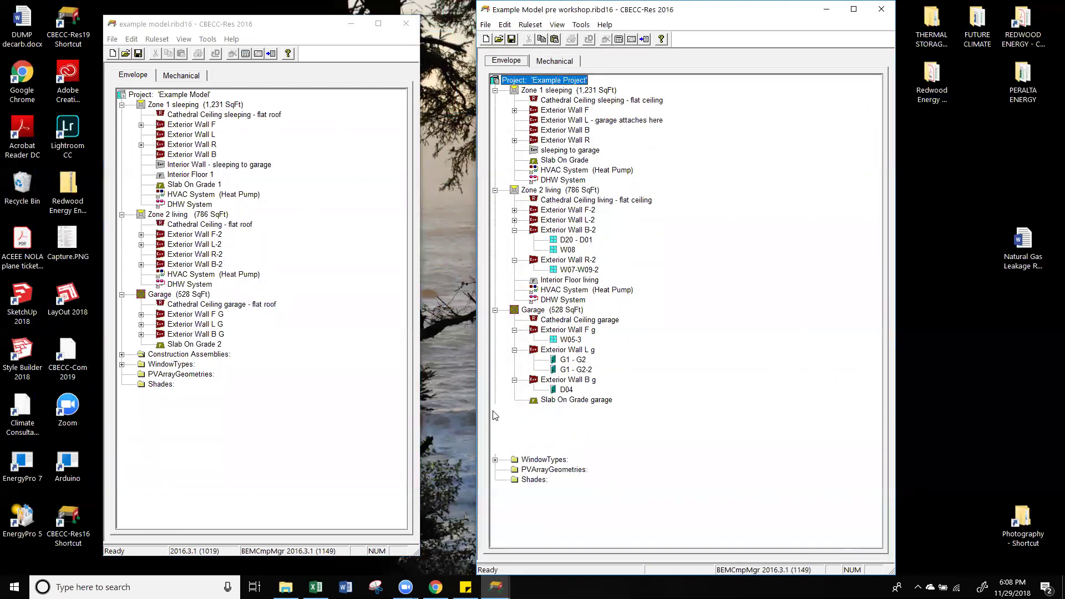
pyautogui.doubleClick(547, 420)
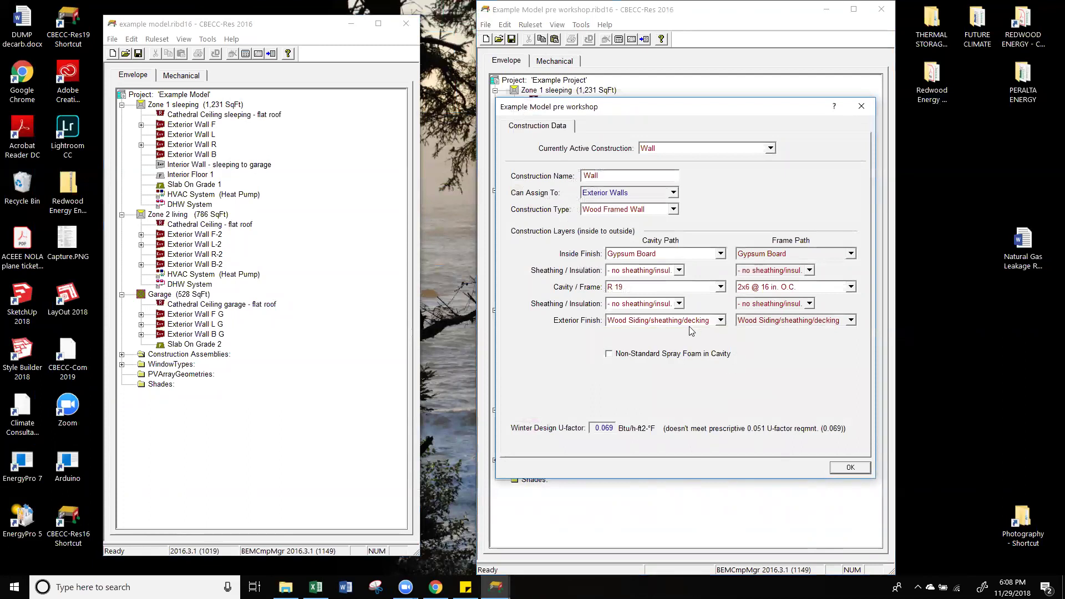
# Step: Set the example model's Wall Ext exterior finish to Wood Siding/sheathing/decking and confirm
pyautogui.click(121, 354)
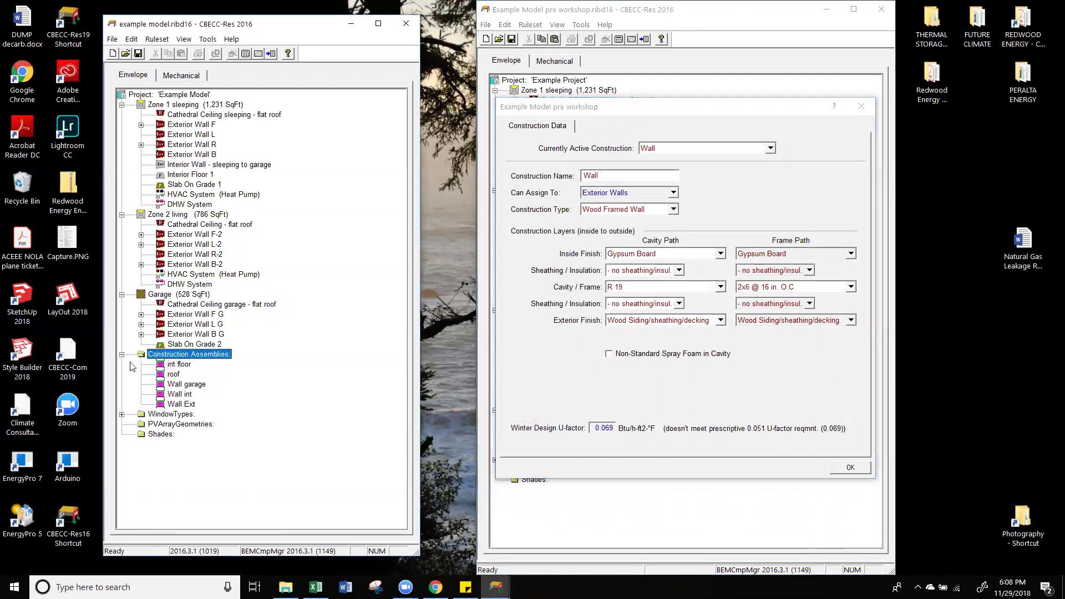
pyautogui.doubleClick(182, 404)
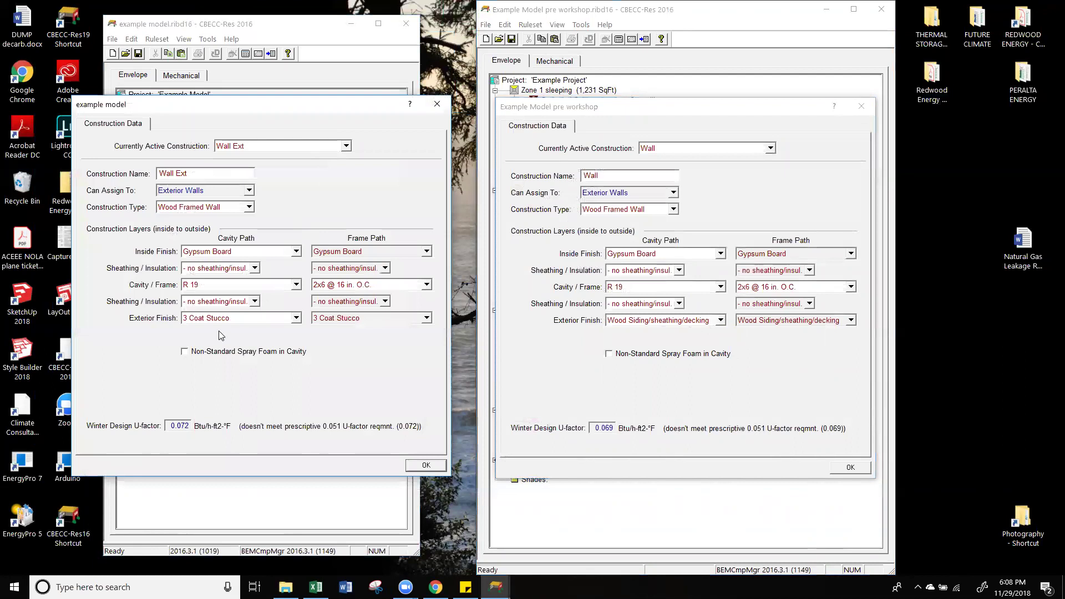
pyautogui.click(227, 320)
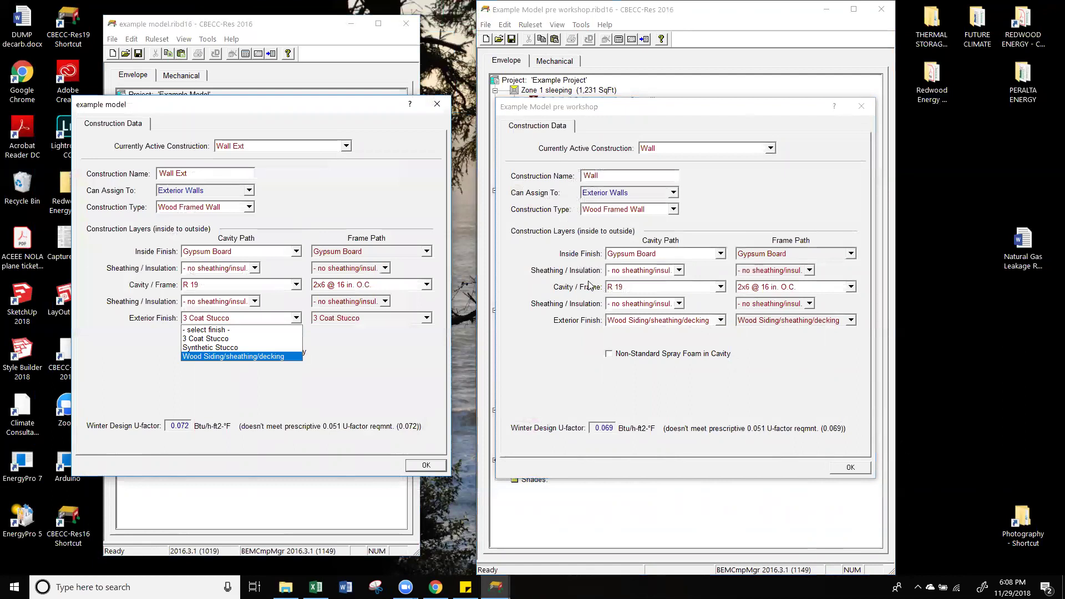
pyautogui.click(231, 356)
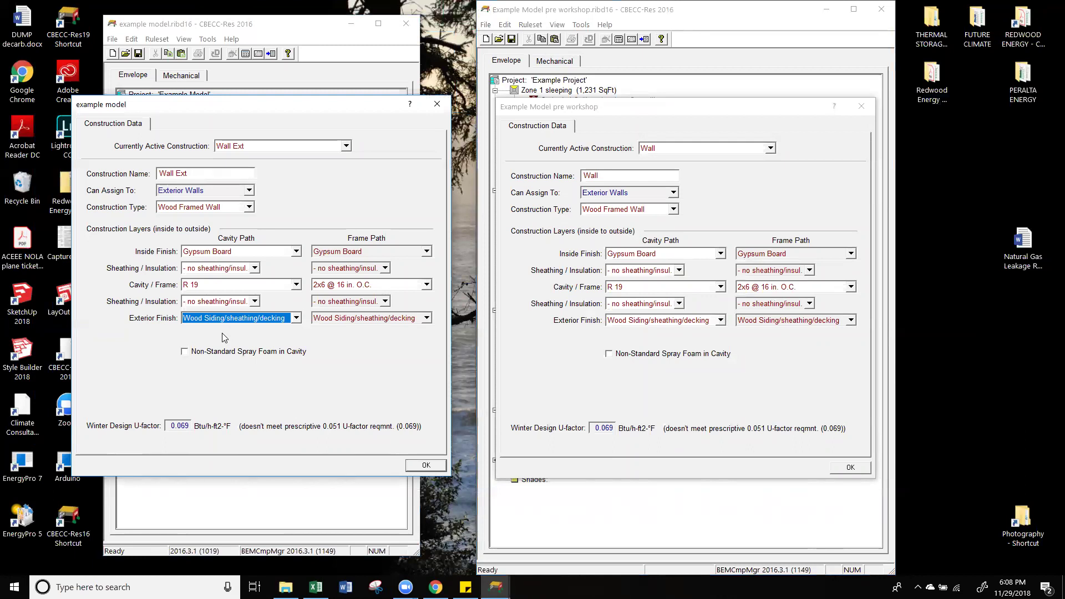
pyautogui.click(649, 469)
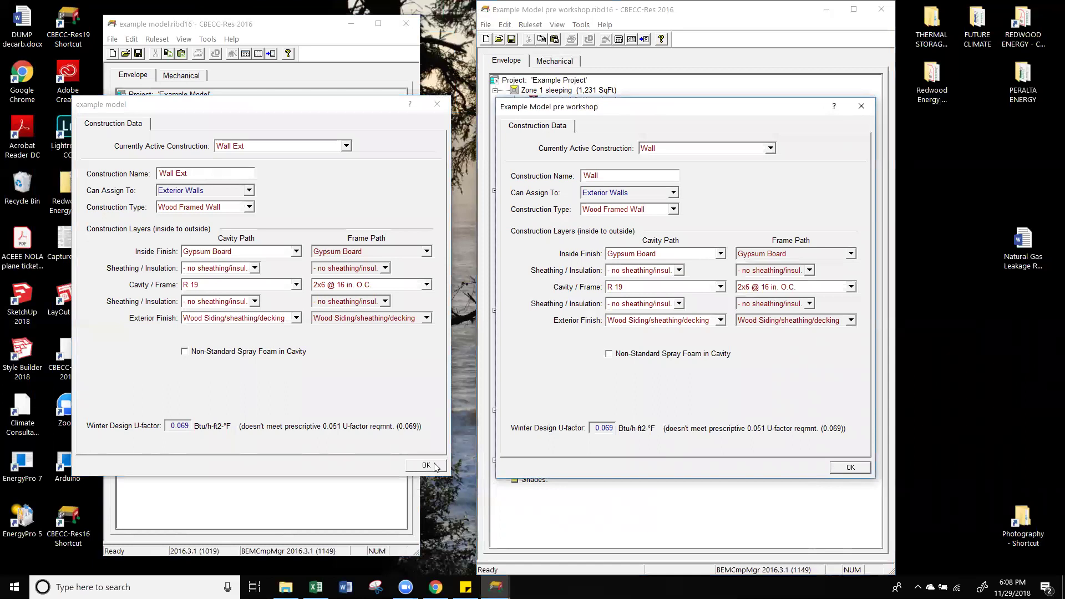
pyautogui.click(434, 466)
# Step: Close the pre-workshop Wall data, save the example model past the errors, and reopen Wall Ext
pyautogui.click(835, 471)
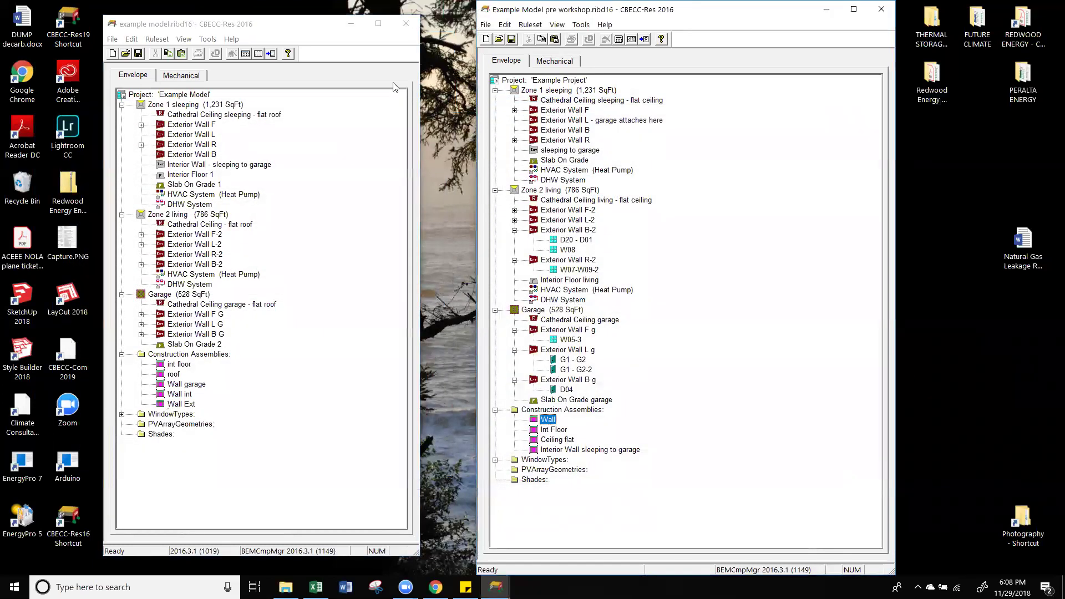
pyautogui.click(139, 55)
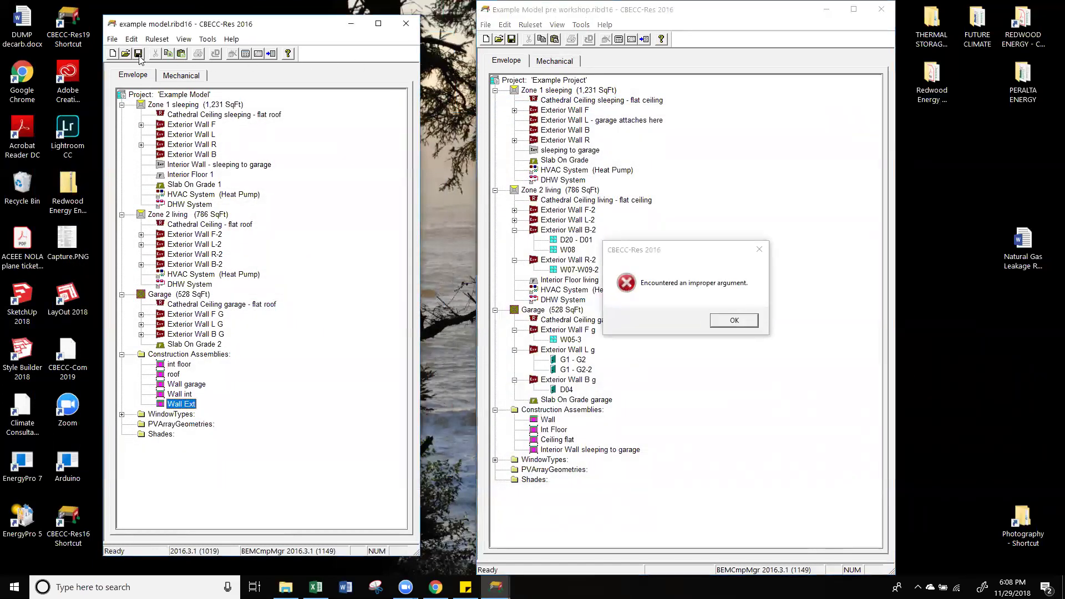
pyautogui.click(749, 321)
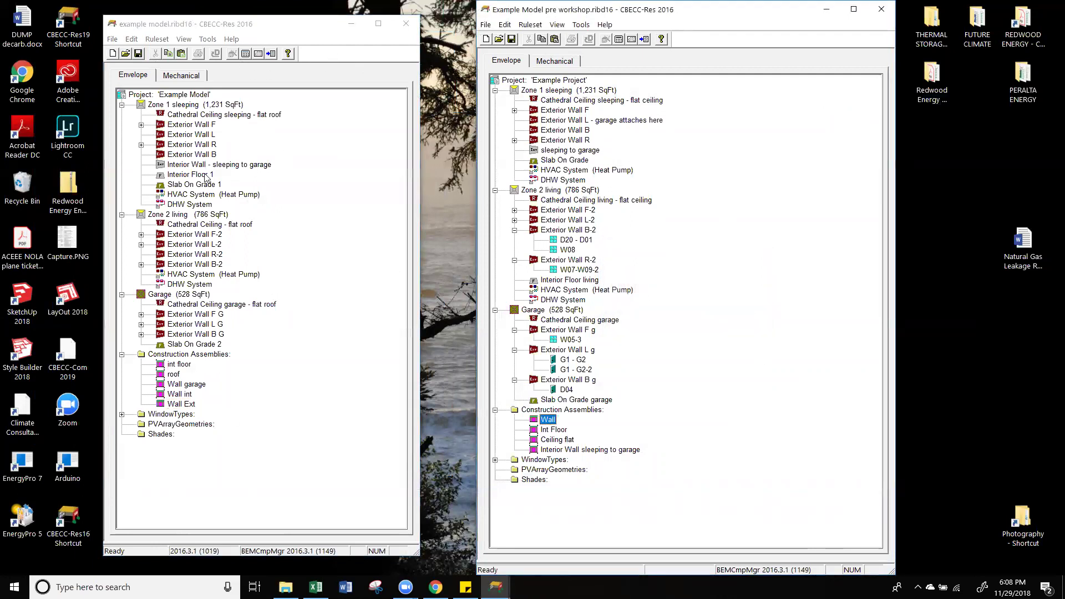
pyautogui.doubleClick(178, 404)
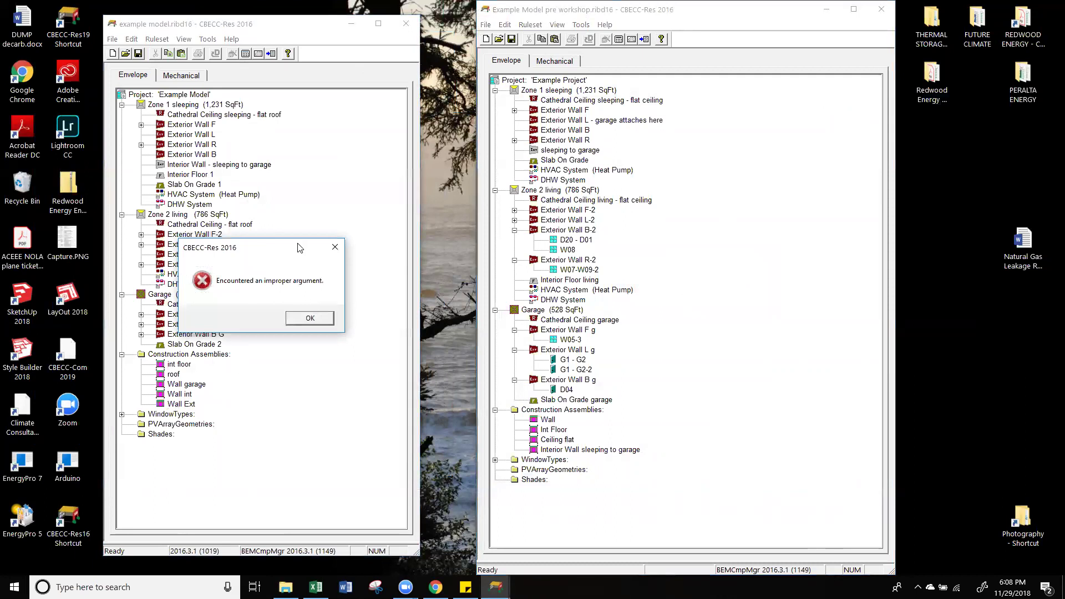
pyautogui.click(335, 247)
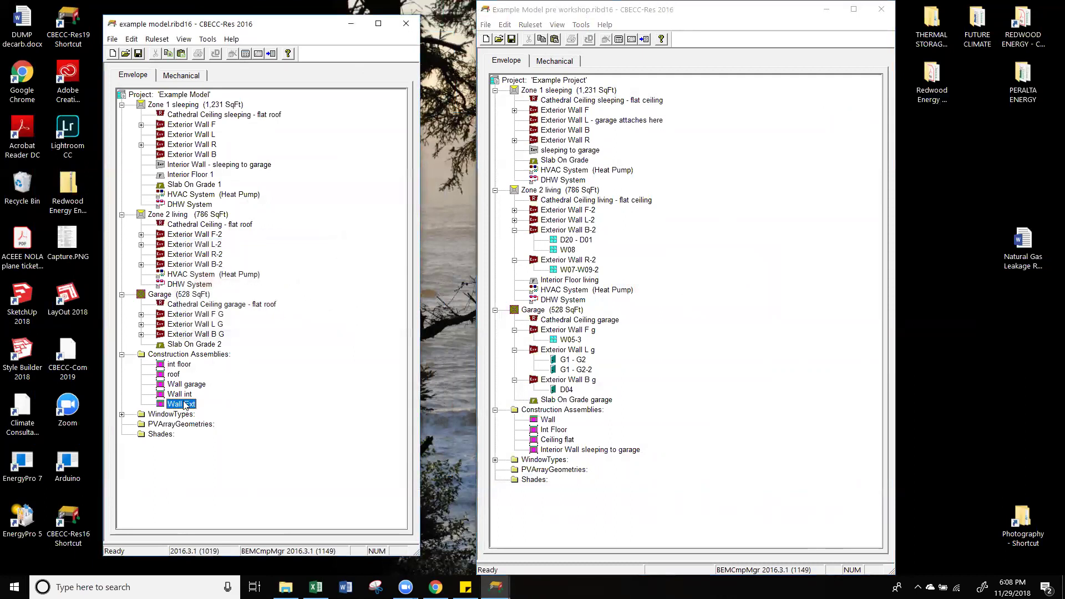
pyautogui.doubleClick(175, 405)
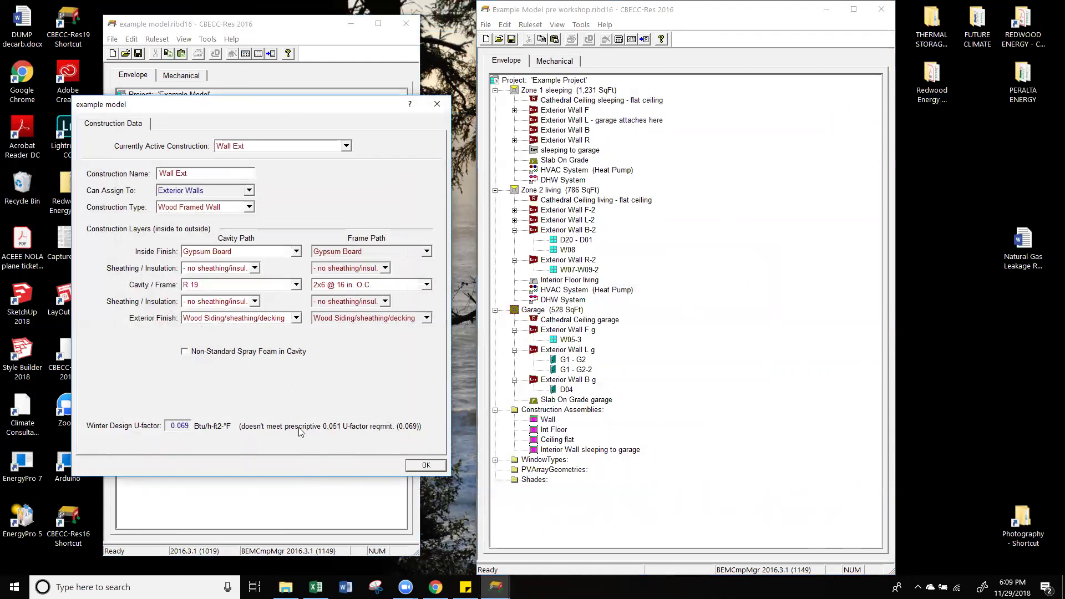
# Step: Try Wood Siding/sheathing/decking on both sheathing layers, then return the second to none
pyautogui.click(205, 269)
pyautogui.click(224, 306)
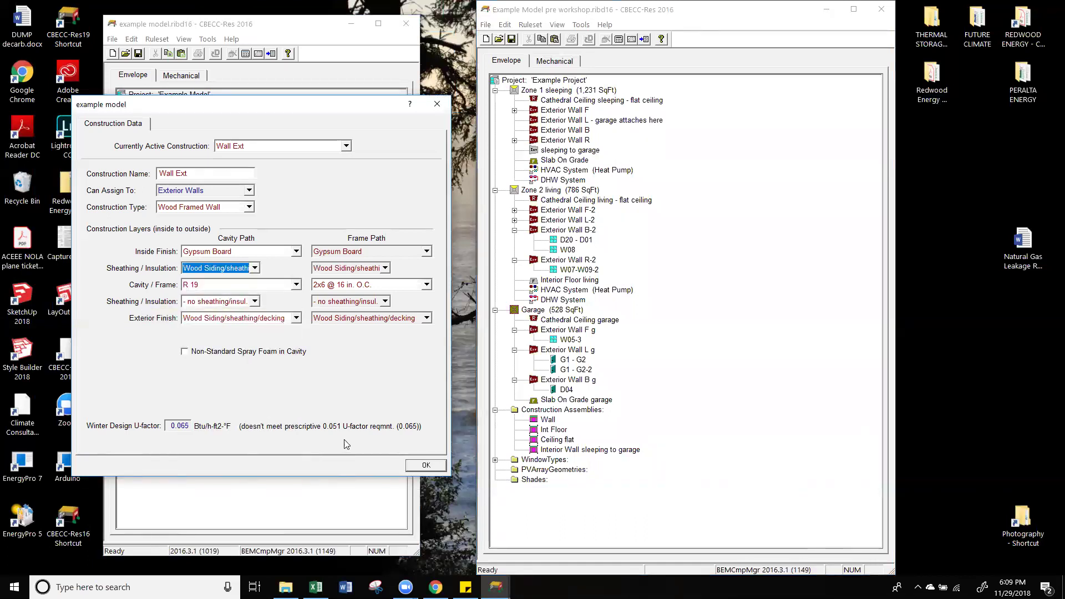
pyautogui.click(226, 302)
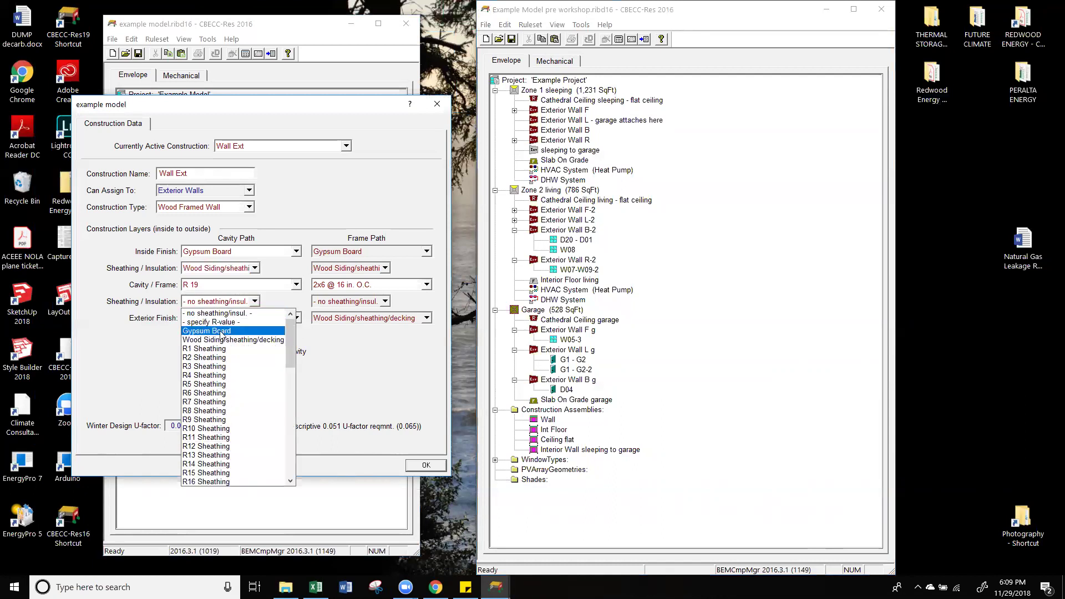
pyautogui.click(213, 339)
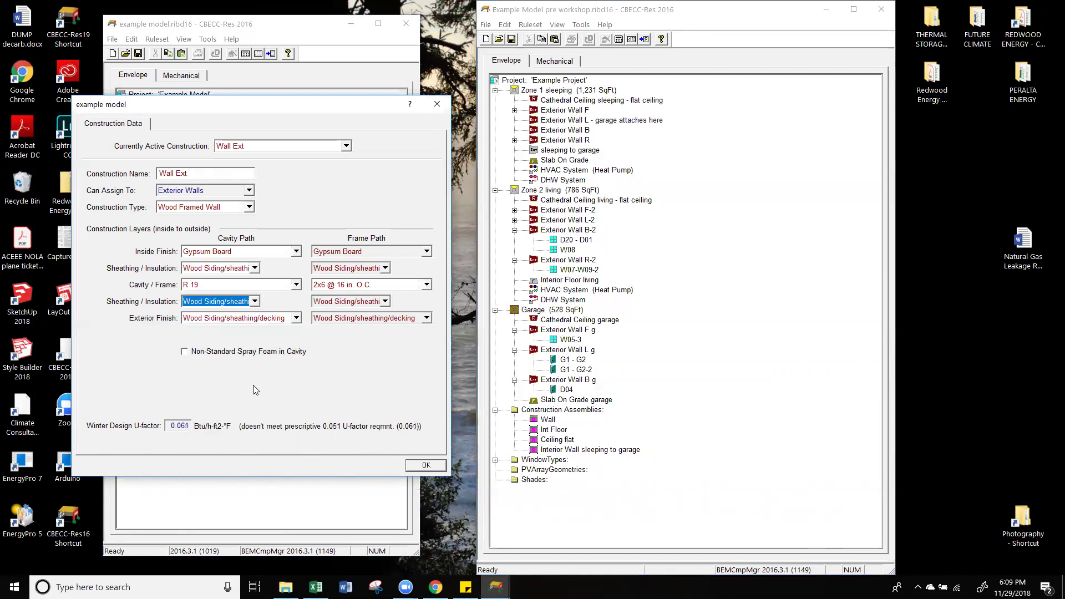
pyautogui.click(203, 303)
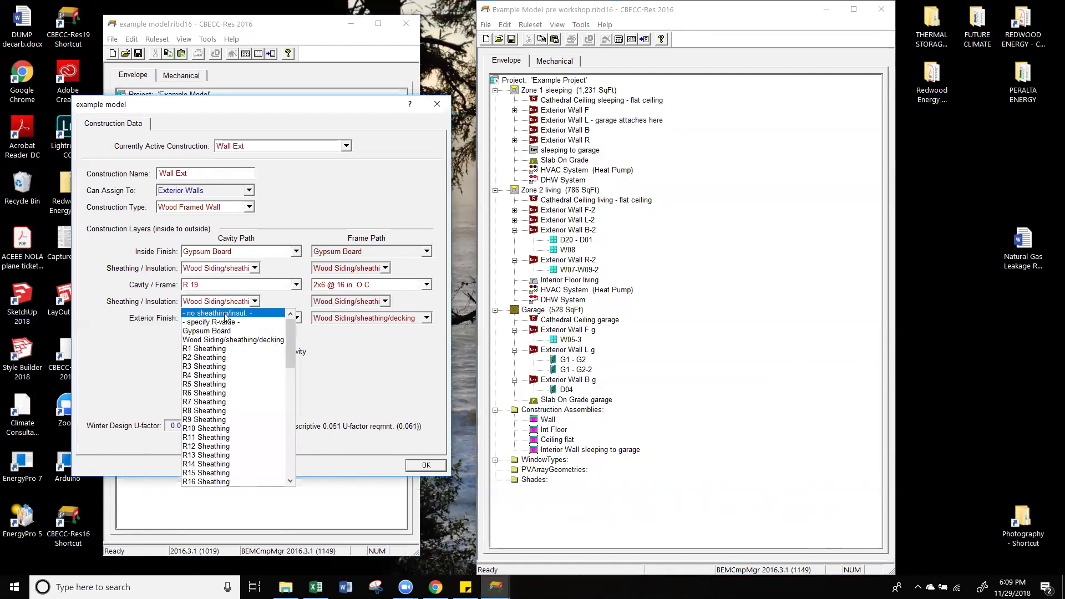
pyautogui.click(225, 314)
# Step: Set both inner and outer sheathing layers to '- no sheathing/insul. -' and confirm
pyautogui.click(228, 268)
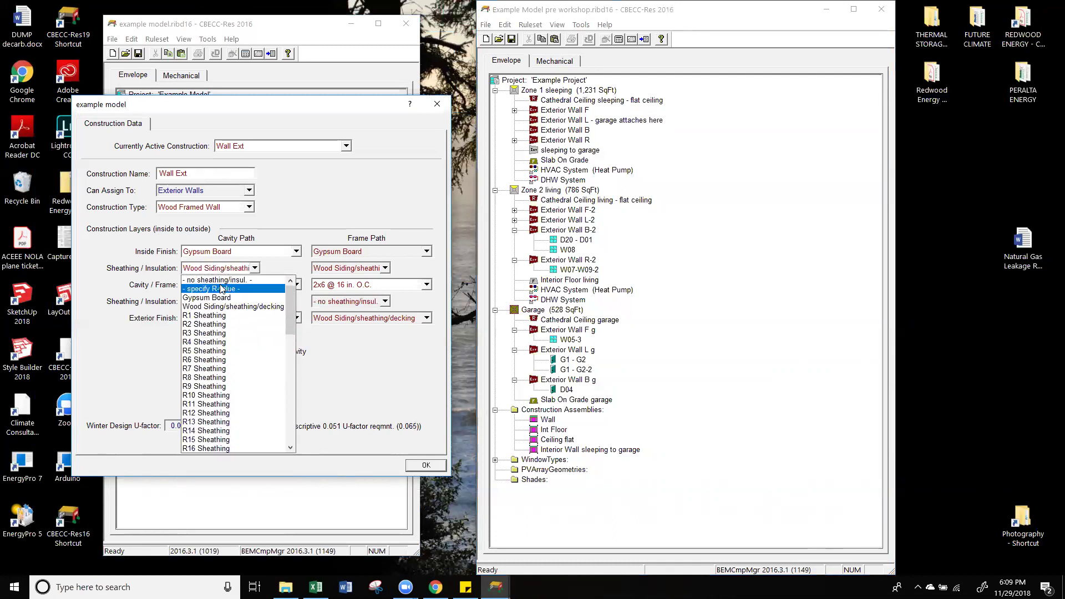
pyautogui.click(218, 279)
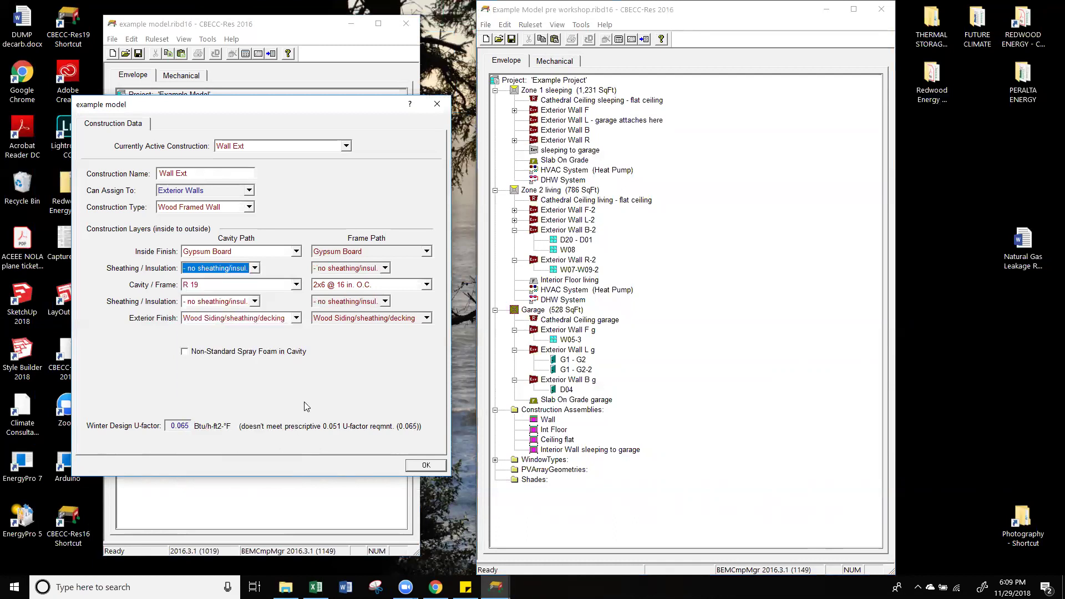
pyautogui.click(213, 303)
pyautogui.doubleClick(213, 304)
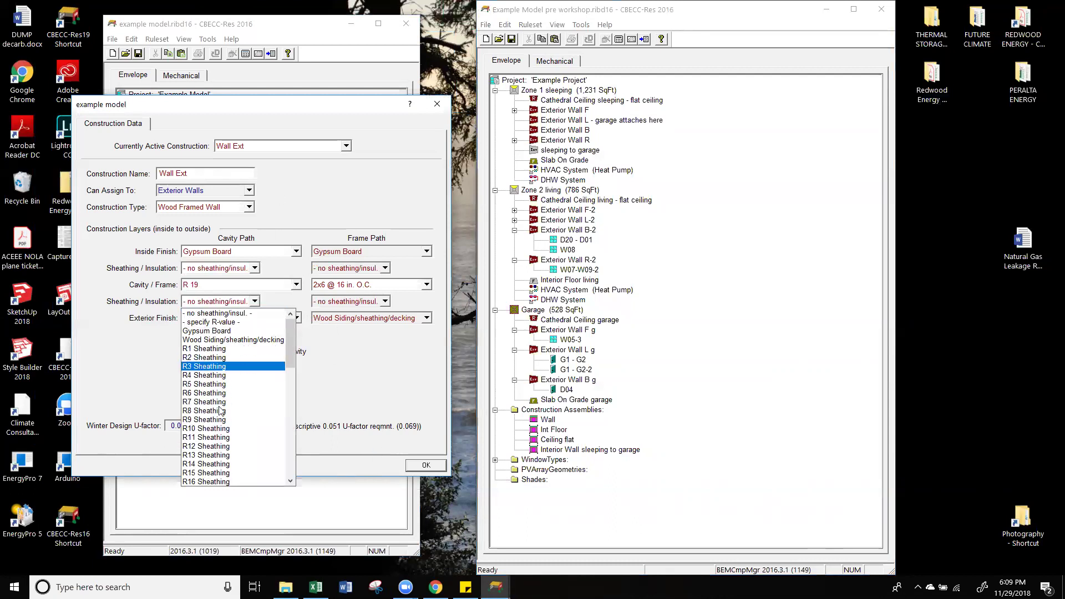
pyautogui.moveTo(290, 357); pyautogui.dragTo(293, 322)
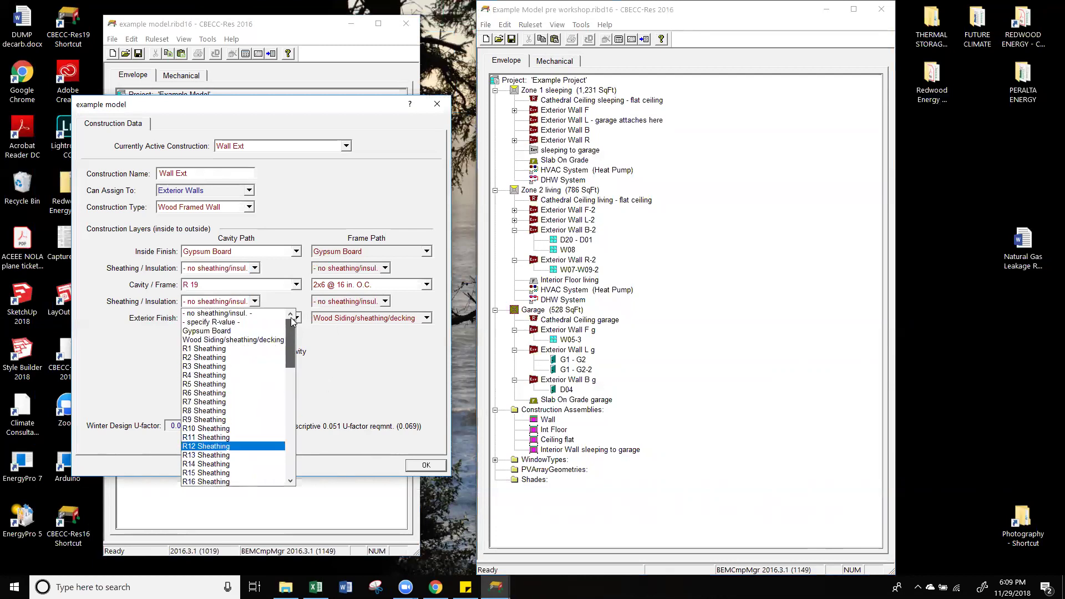
pyautogui.click(222, 313)
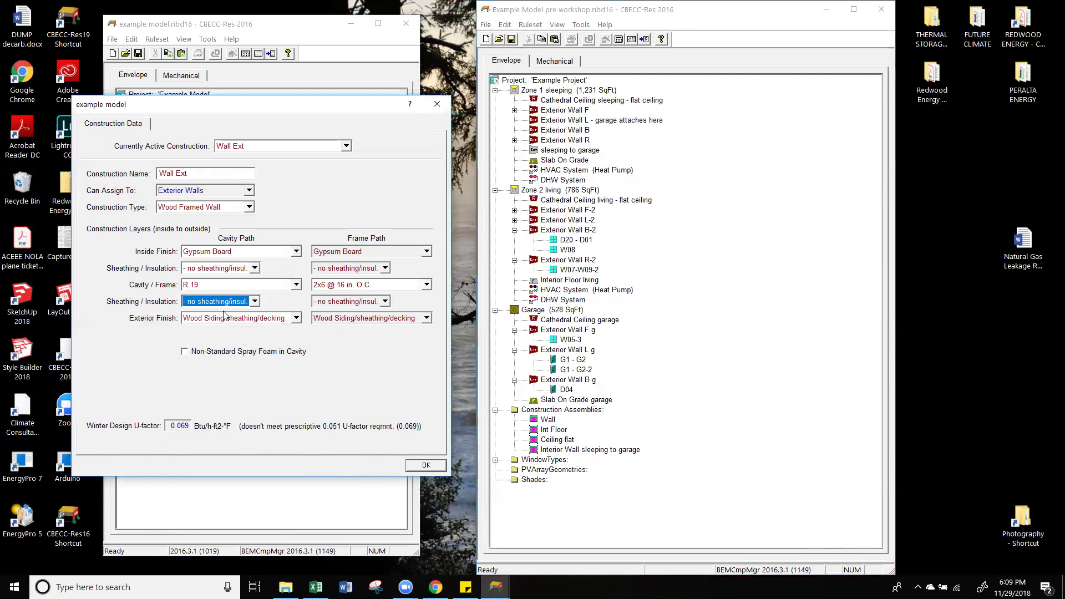
pyautogui.click(423, 467)
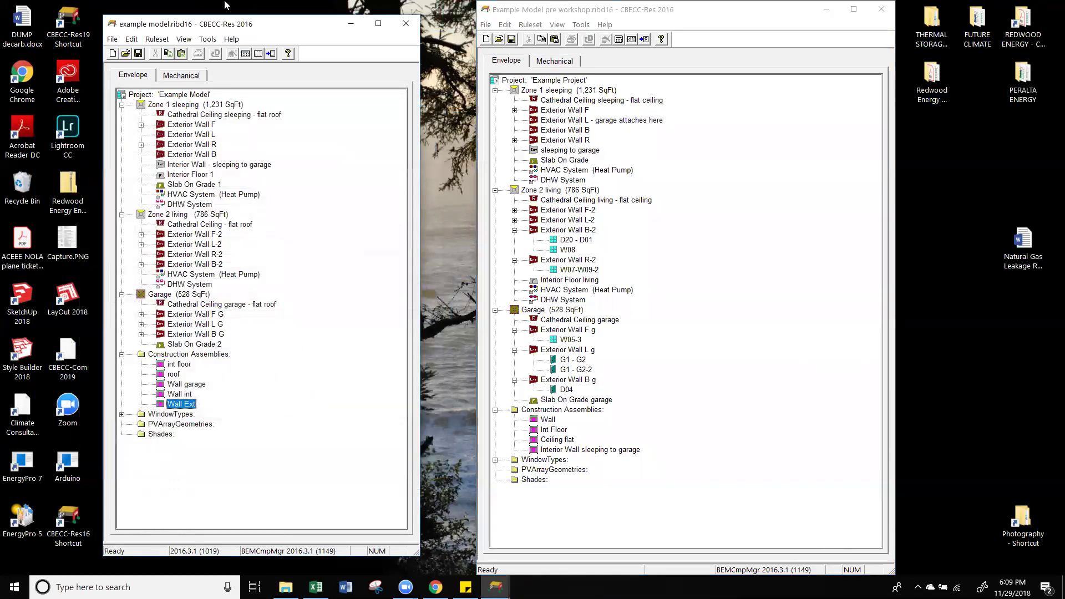
# Step: Save the example model and run compliance analysis, yielding PASS with a 21.5% margin
pyautogui.click(138, 53)
pyautogui.click(245, 54)
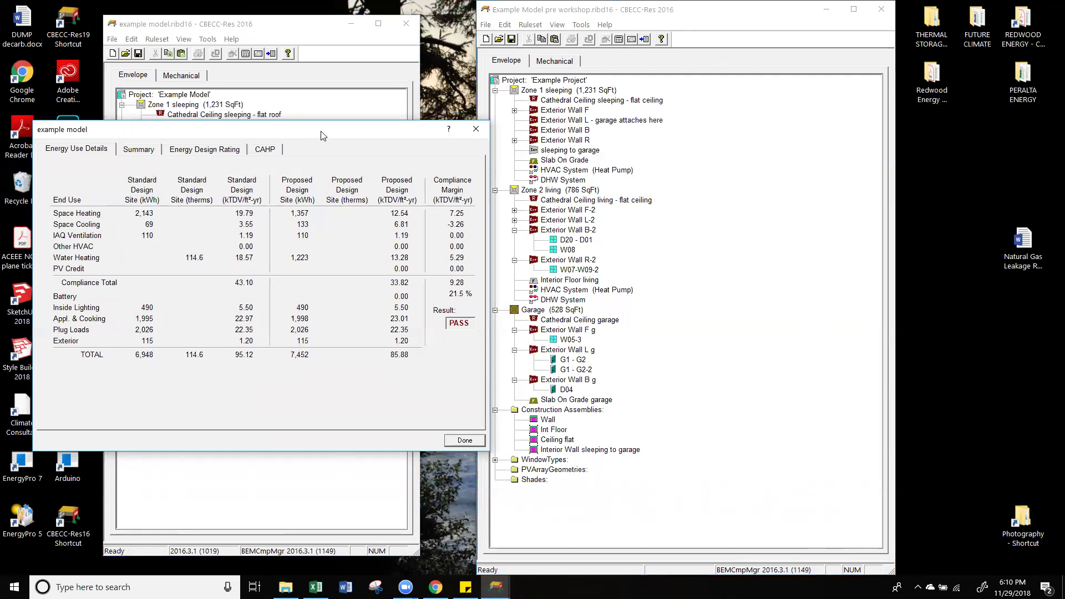
# Step: Show the pre-workshop model's results beside the example model's, declining a new report
pyautogui.moveTo(322, 135); pyautogui.dragTo(314, 115)
pyautogui.click(644, 40)
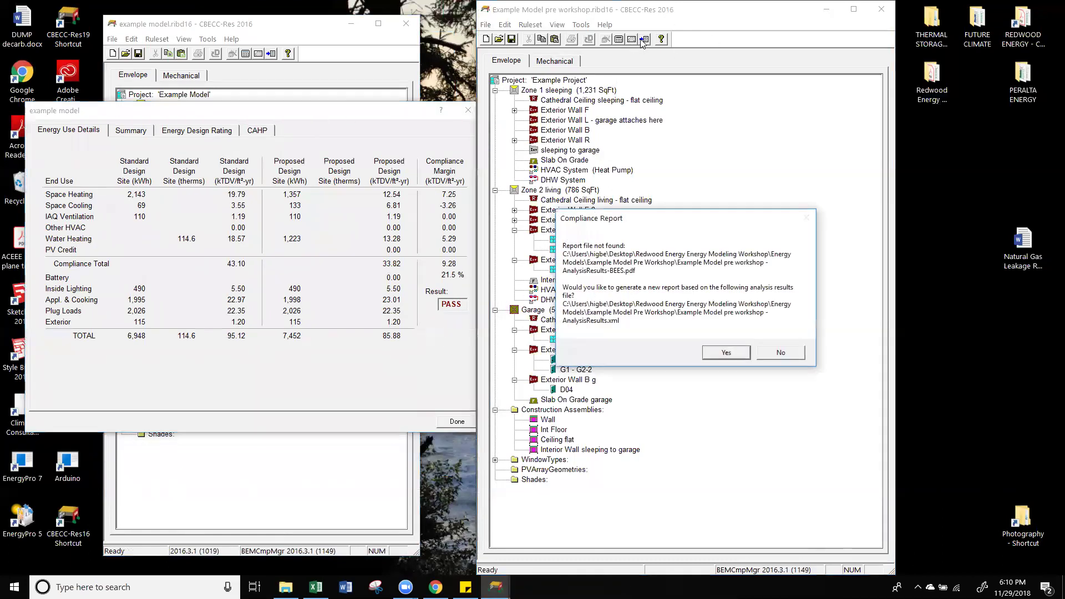
pyautogui.click(773, 355)
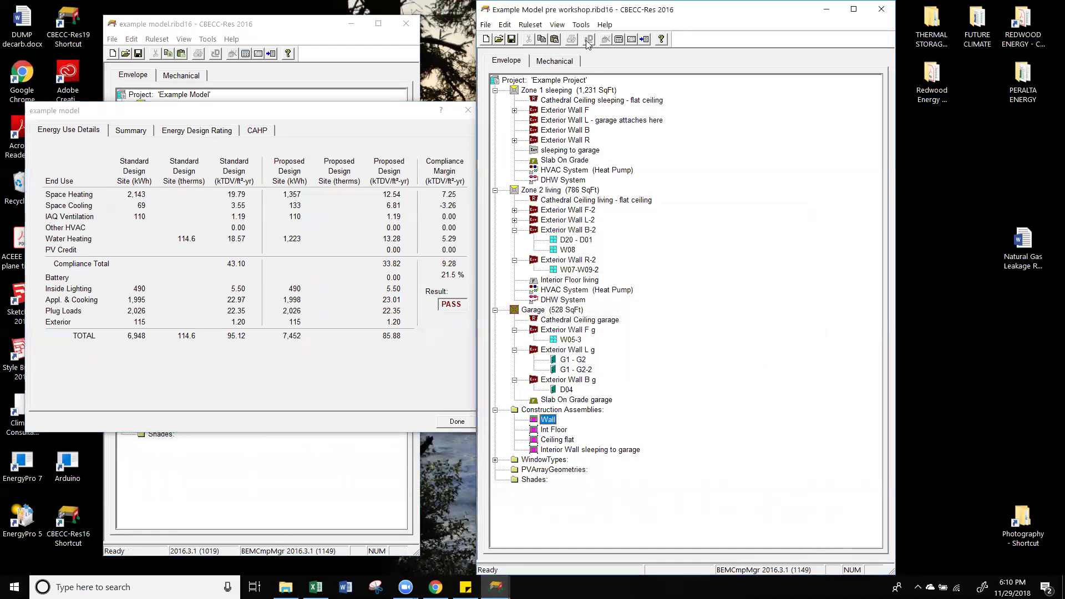
pyautogui.click(633, 41)
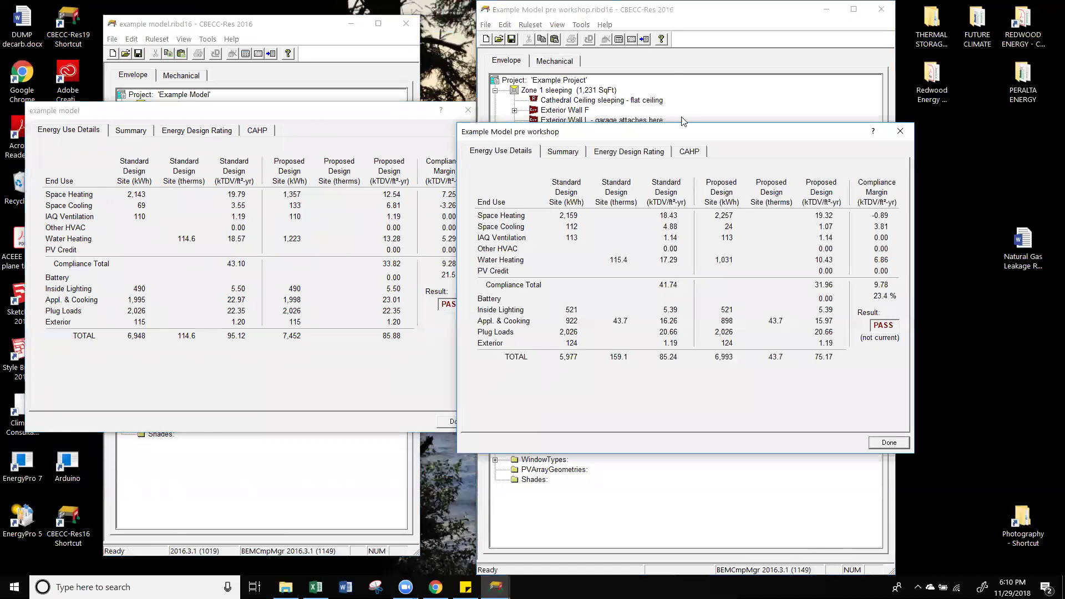
pyautogui.moveTo(680, 137); pyautogui.dragTo(727, 126)
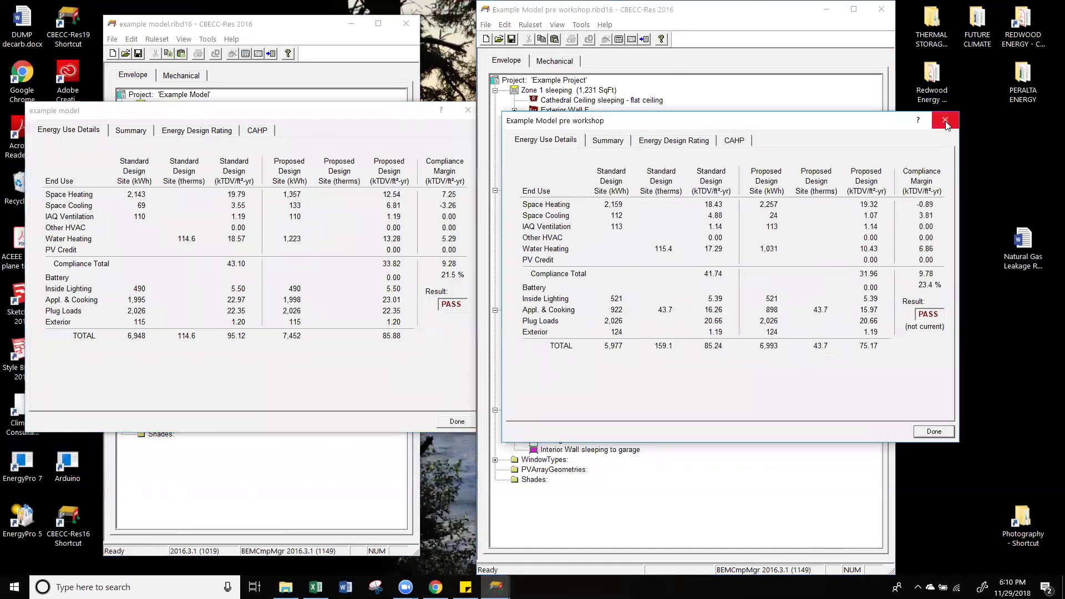
# Step: Close both results, dismiss the errors, minimize the pre-workshop model, and widen the example window
pyautogui.click(946, 120)
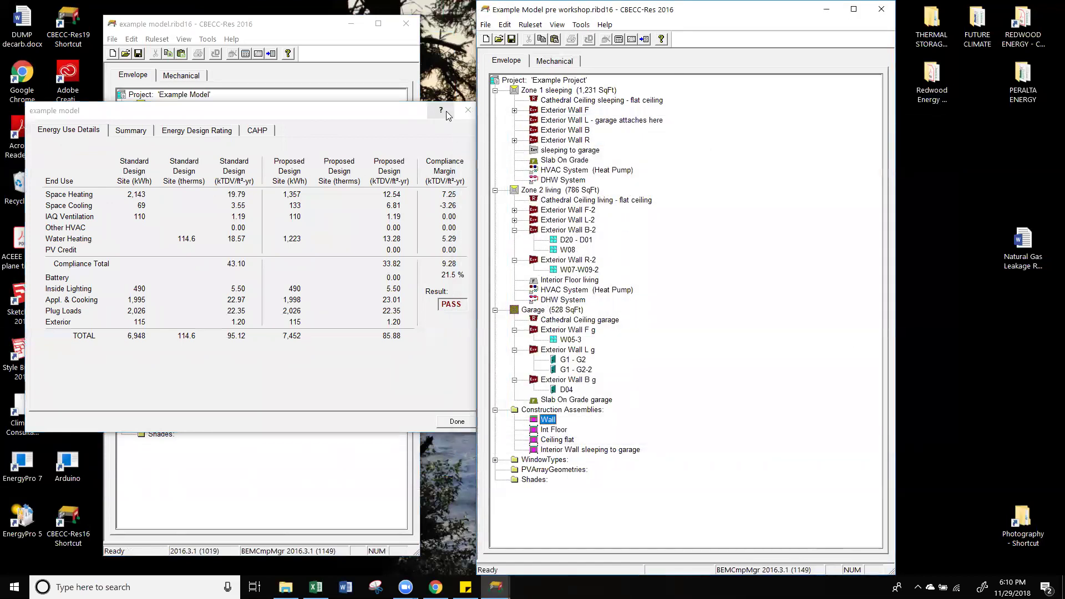
pyautogui.click(446, 111)
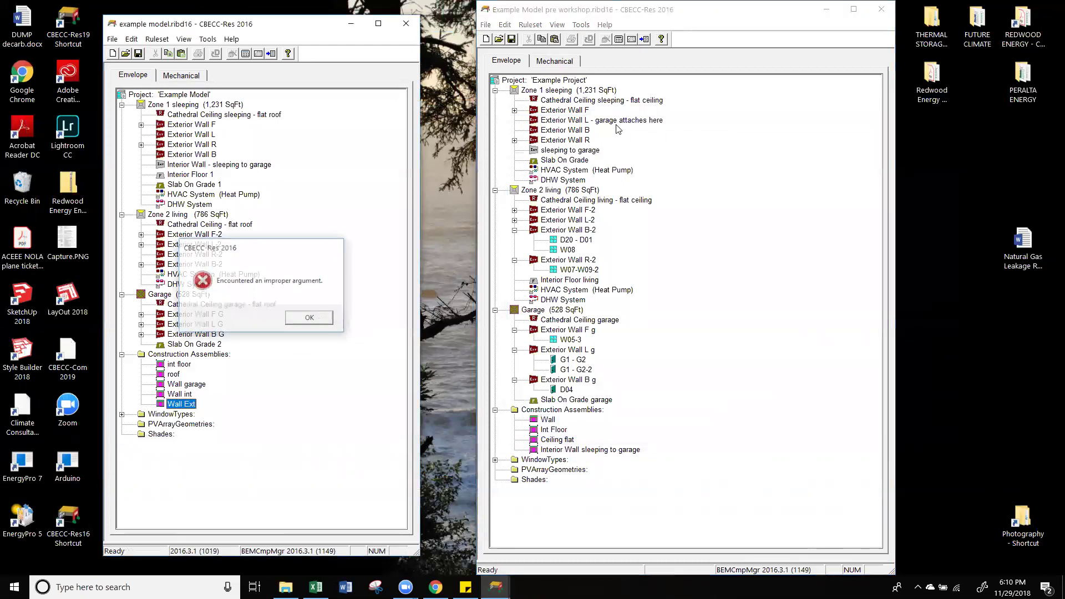
pyautogui.click(298, 320)
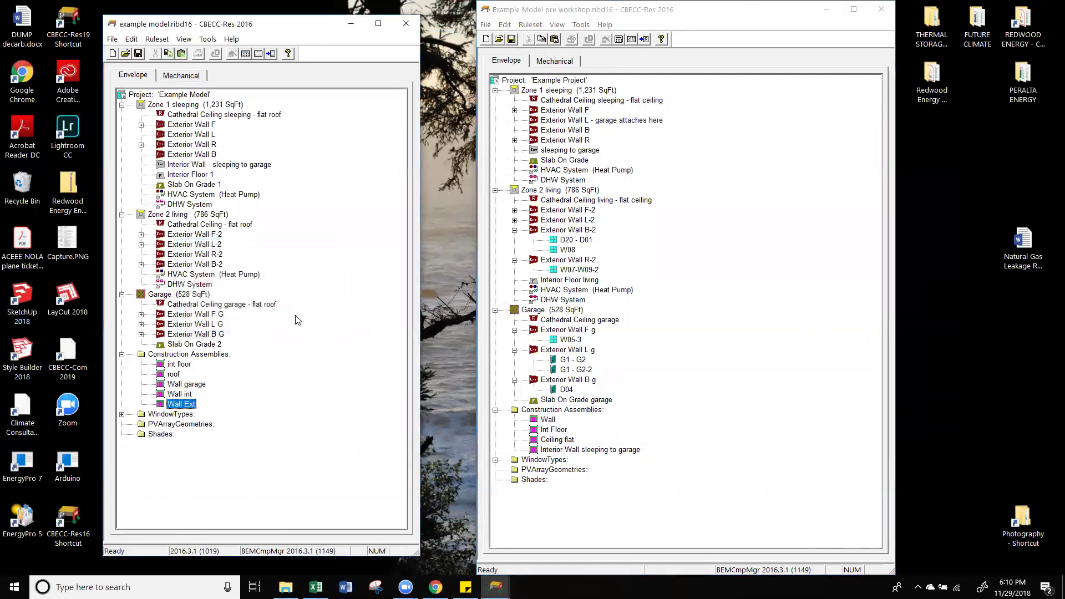
pyautogui.click(825, 10)
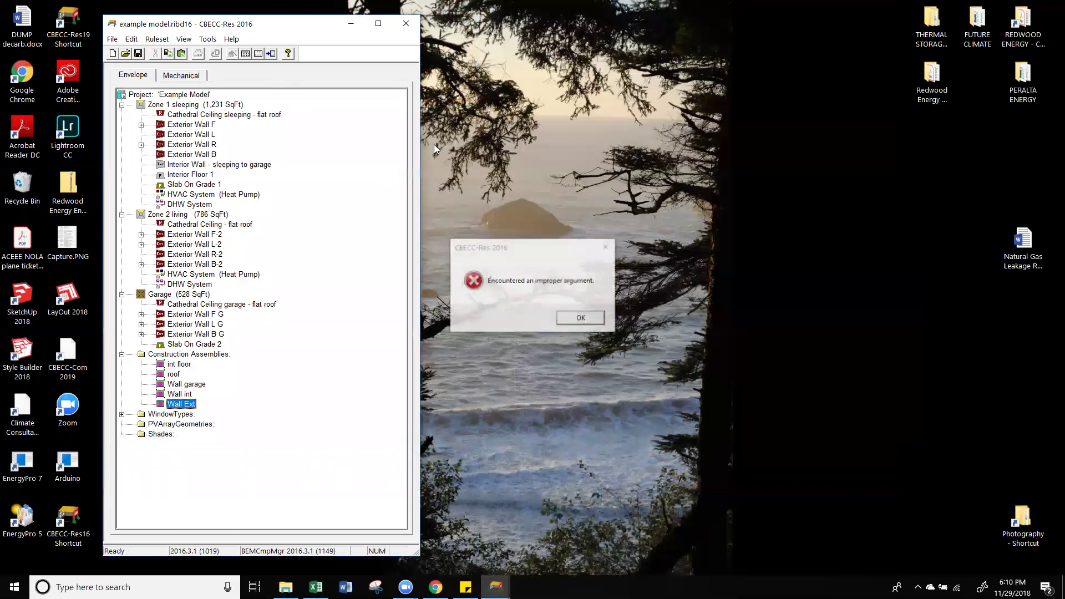
pyautogui.click(588, 319)
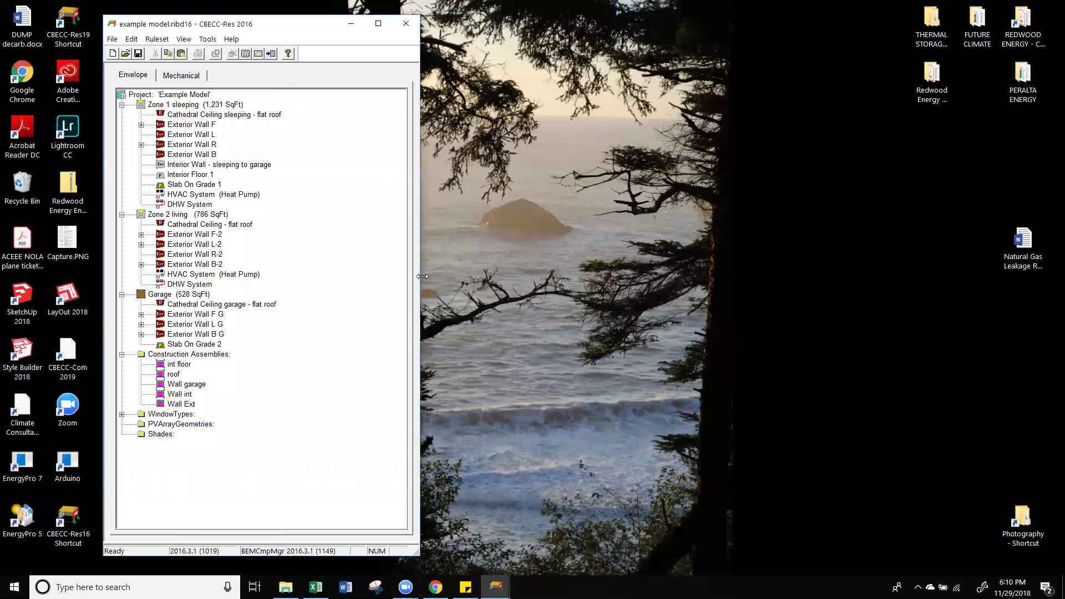
pyautogui.moveTo(422, 277); pyautogui.dragTo(520, 276)
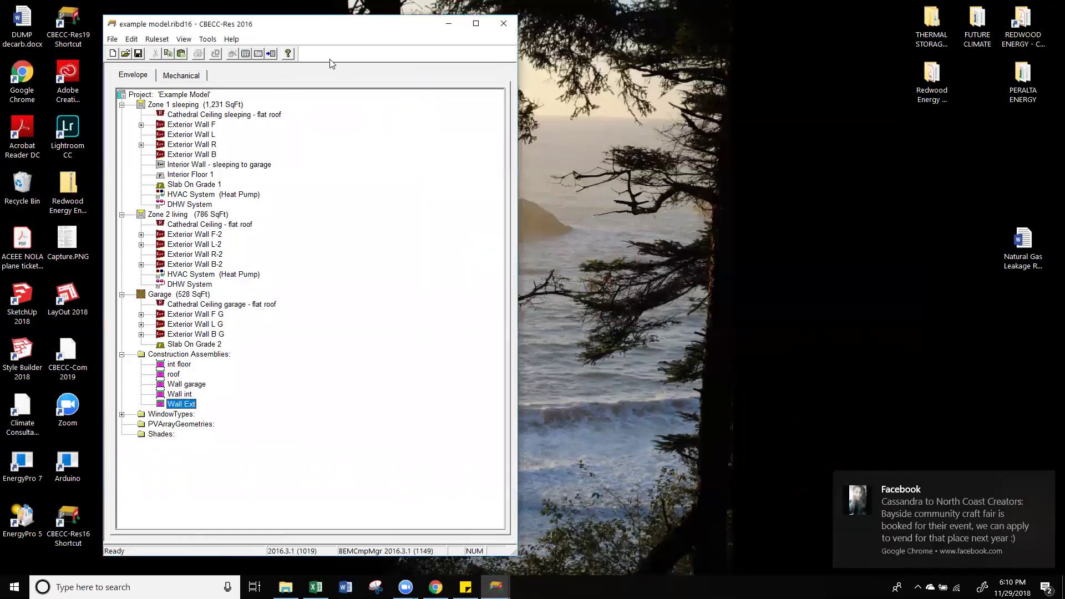
pyautogui.doubleClick(179, 98)
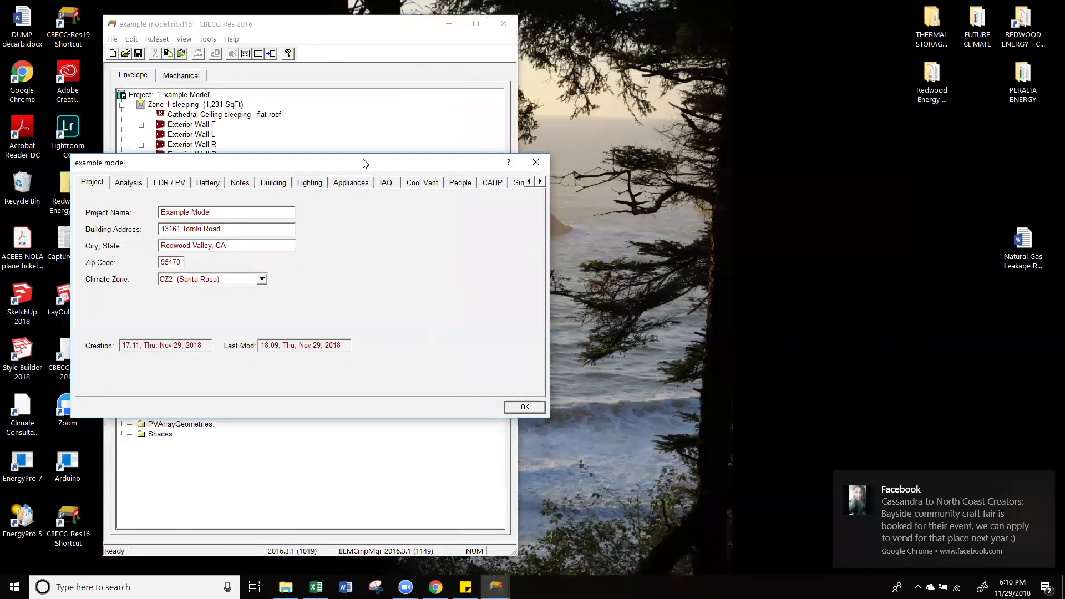
pyautogui.click(311, 186)
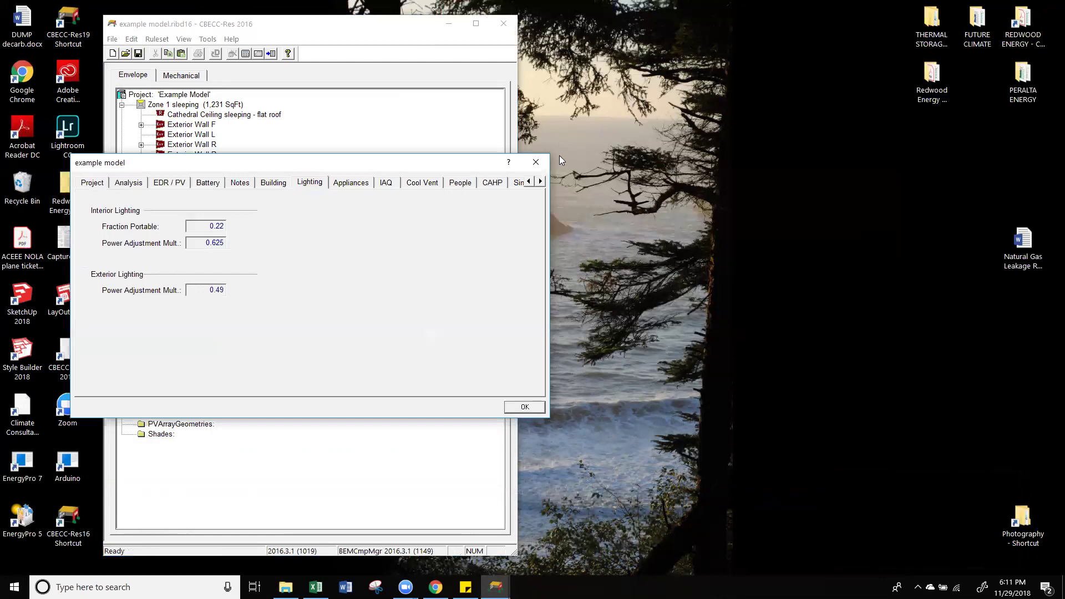
pyautogui.click(535, 162)
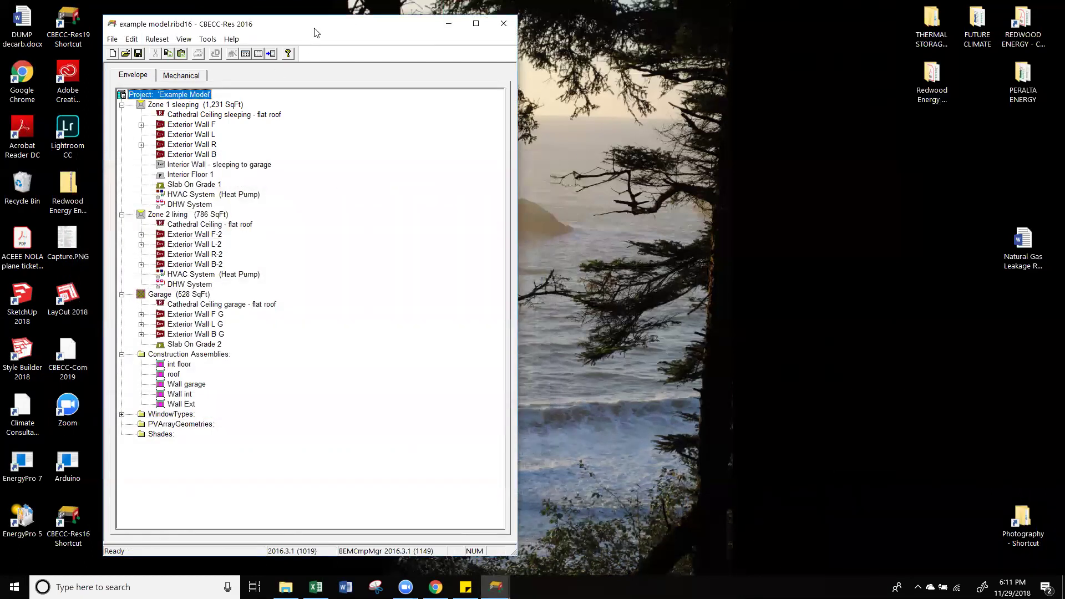
pyautogui.moveTo(314, 32)
pyautogui.mouseDown()
pyautogui.moveTo(403, 32)
pyautogui.moveTo(402, 81)
pyautogui.moveTo(318, 34)
pyautogui.mouseUp()
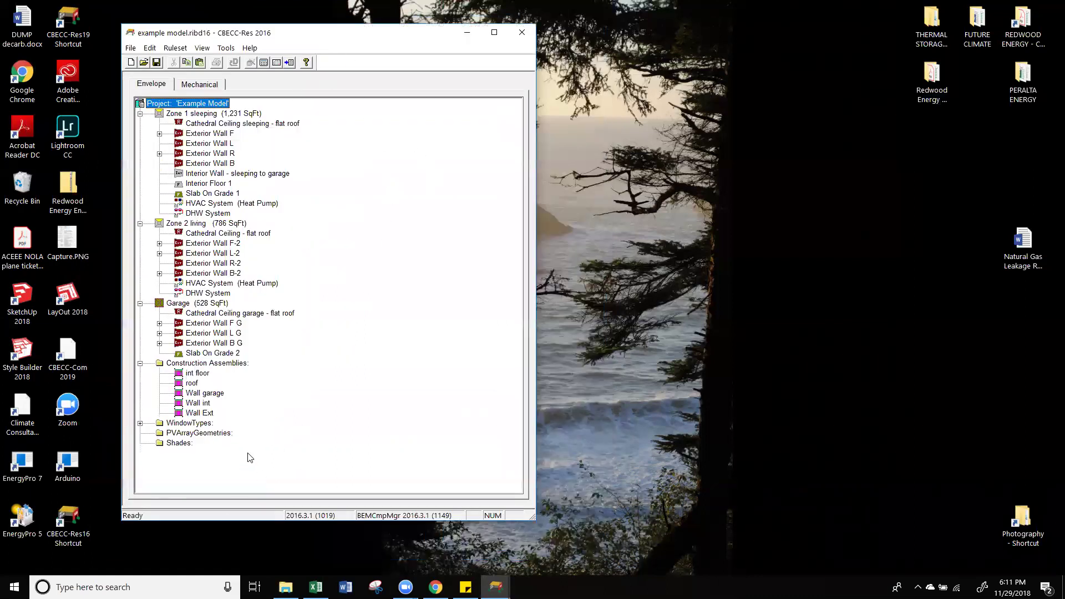
# Step: Open the Redwood Energy workshop folder, dismiss the CBECC-Res error, and enter Energy Models
pyautogui.click(942, 80)
pyautogui.doubleClick(942, 79)
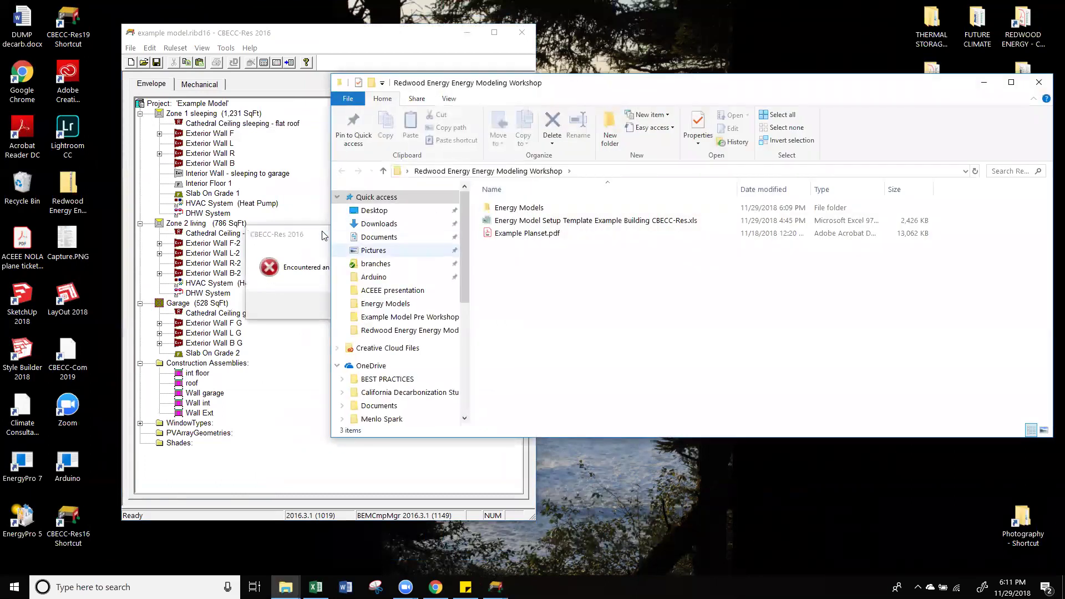
pyautogui.click(433, 242)
pyautogui.click(408, 237)
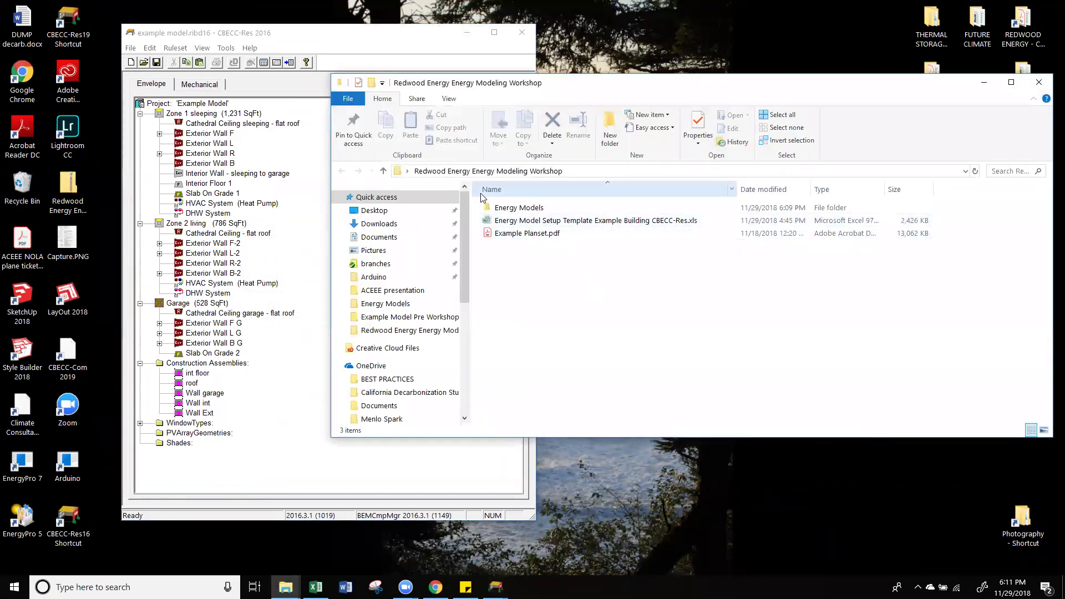
pyautogui.moveTo(1048, 173); pyautogui.dragTo(964, 183)
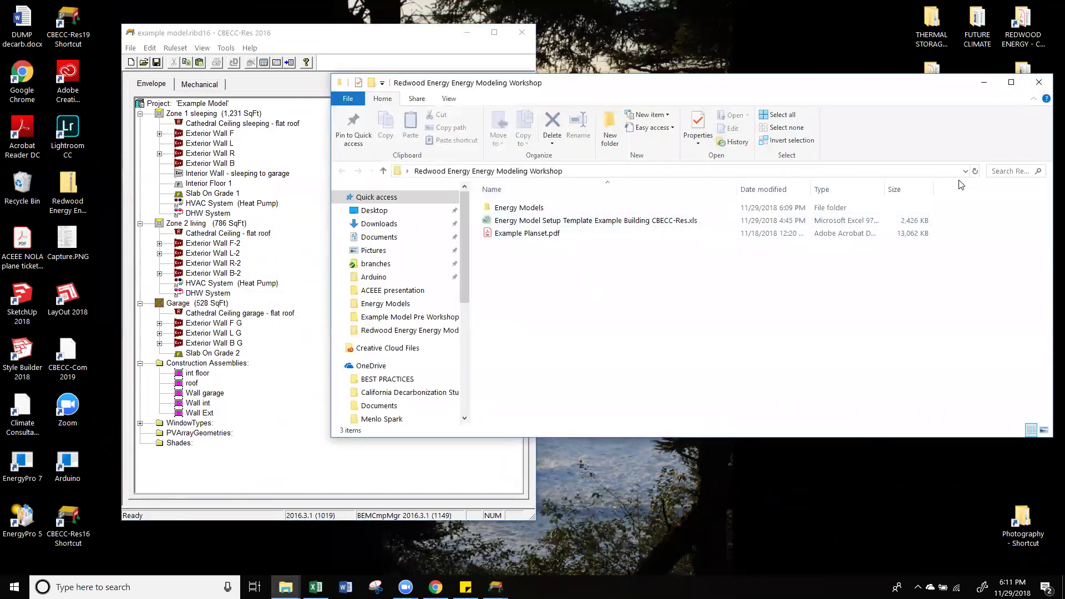
pyautogui.click(548, 224)
pyautogui.doubleClick(518, 209)
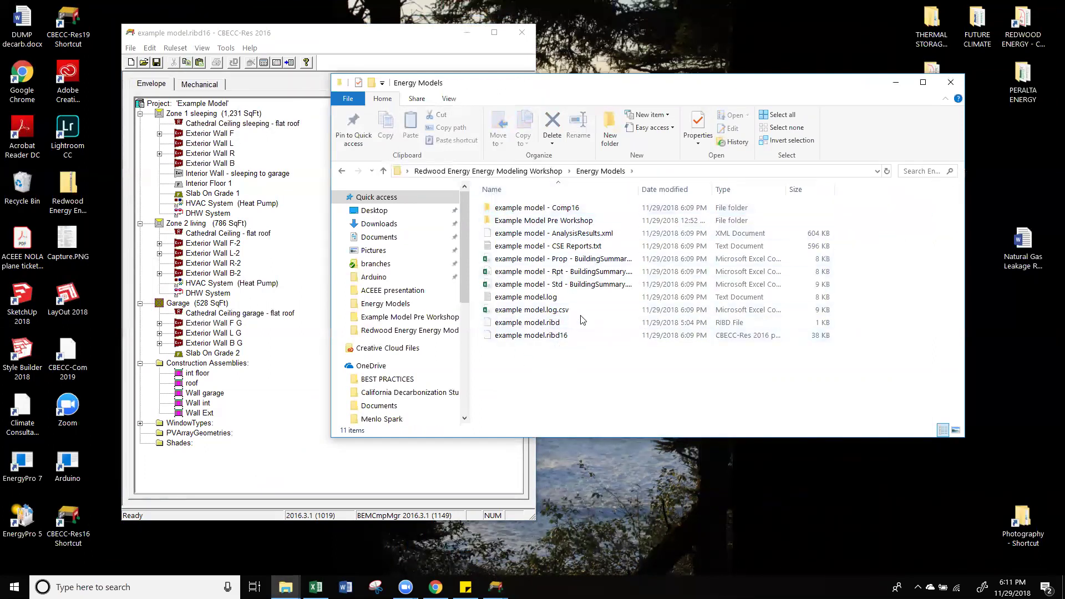
# Step: Widen the Name column to inspect the new output files, then clear the selection
pyautogui.click(537, 336)
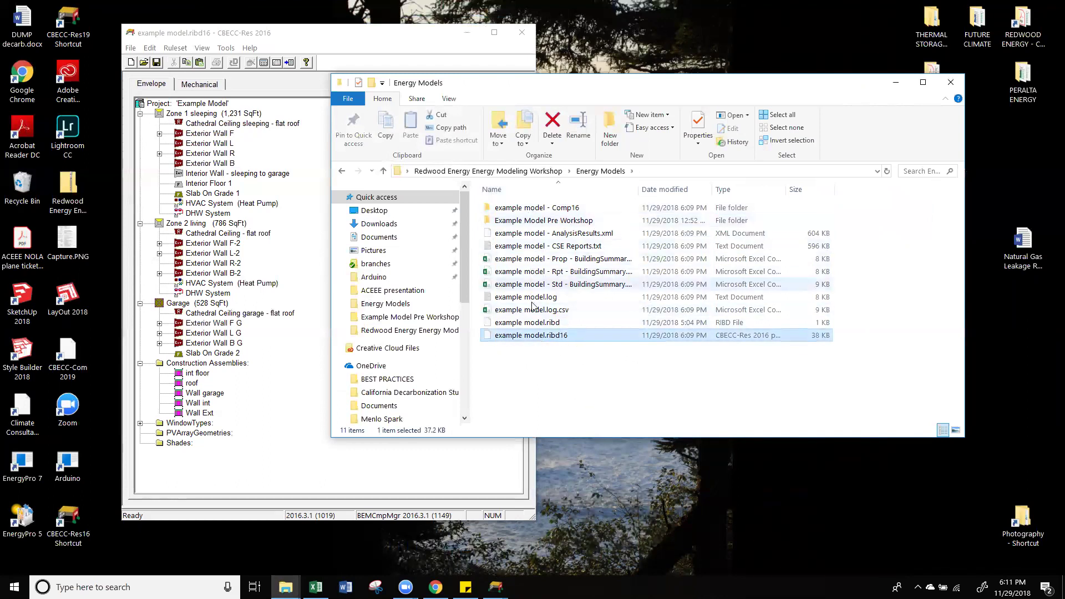
pyautogui.moveTo(638, 189); pyautogui.dragTo(674, 189)
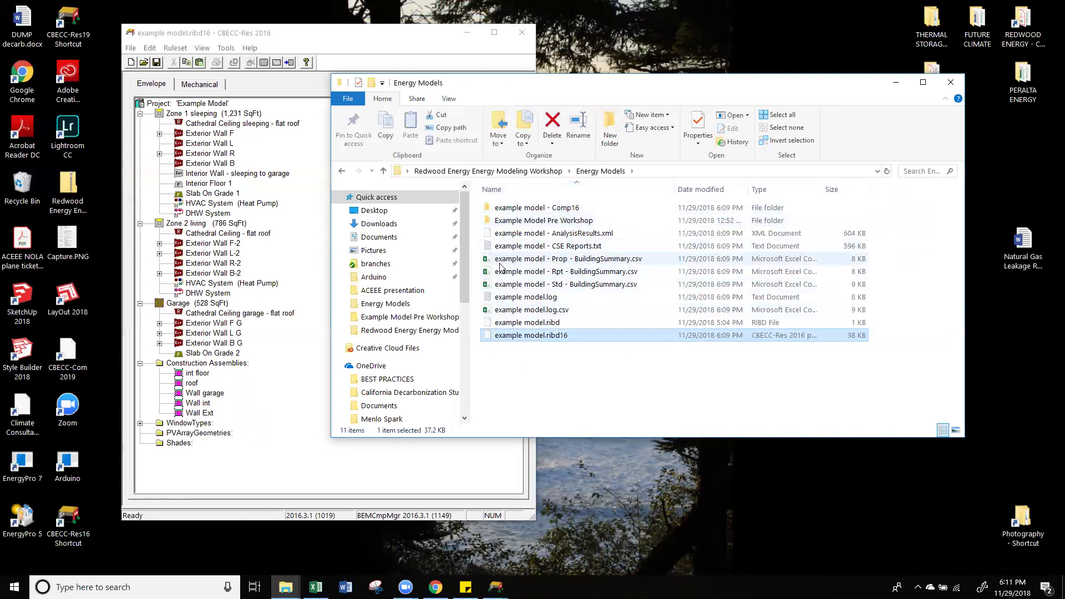
pyautogui.click(549, 246)
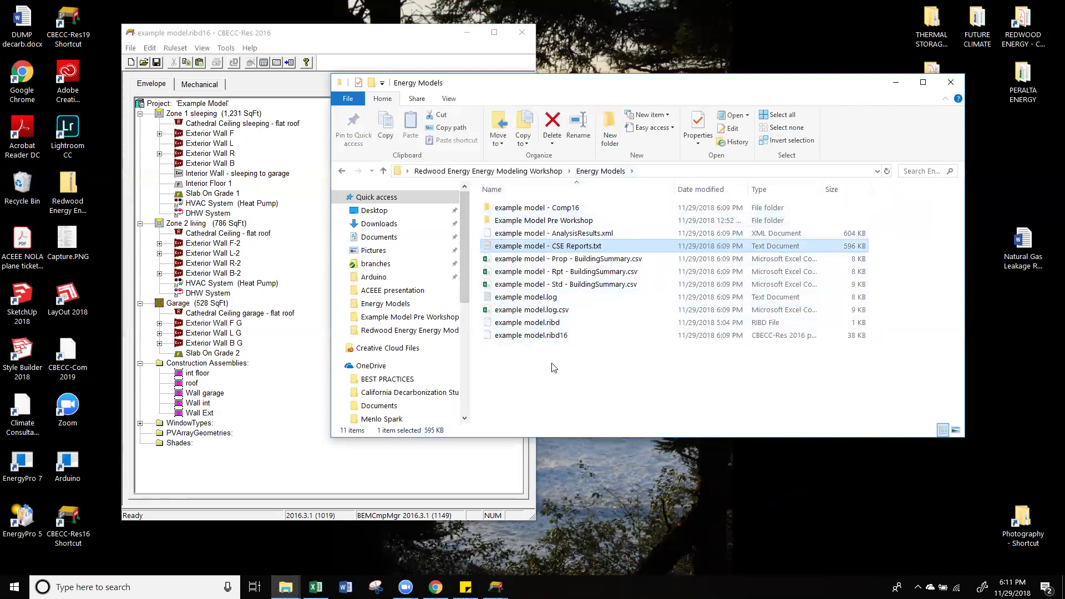
pyautogui.click(269, 104)
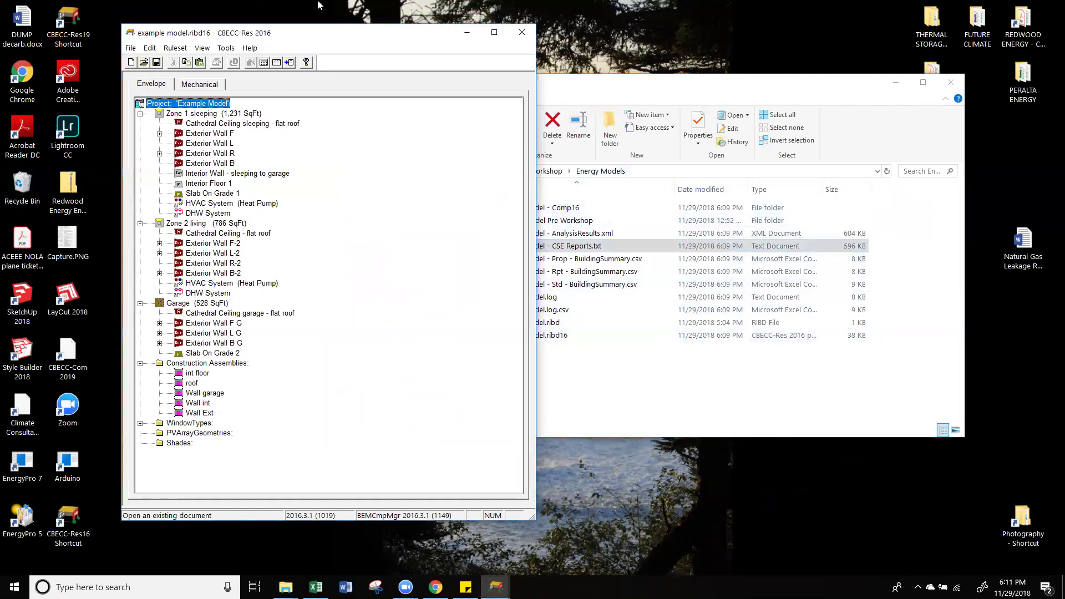
pyautogui.click(669, 84)
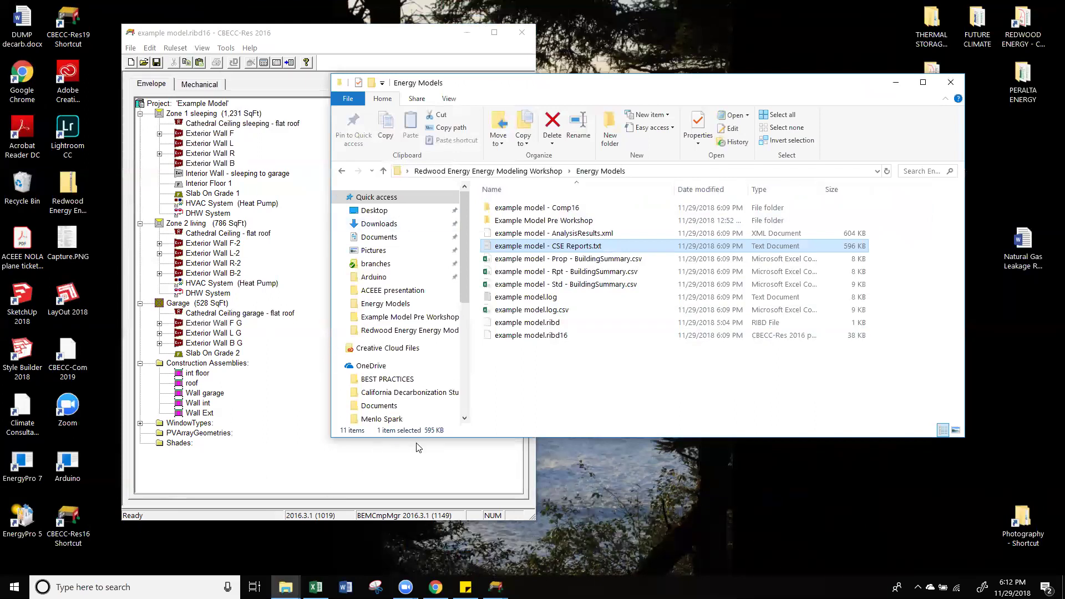
pyautogui.click(577, 400)
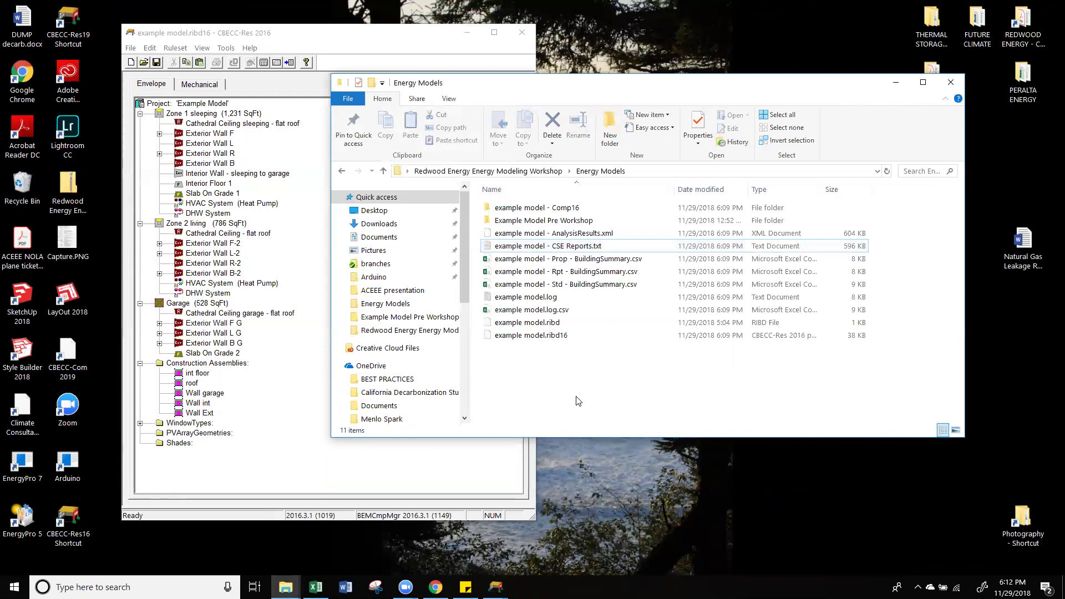
pyautogui.click(303, 485)
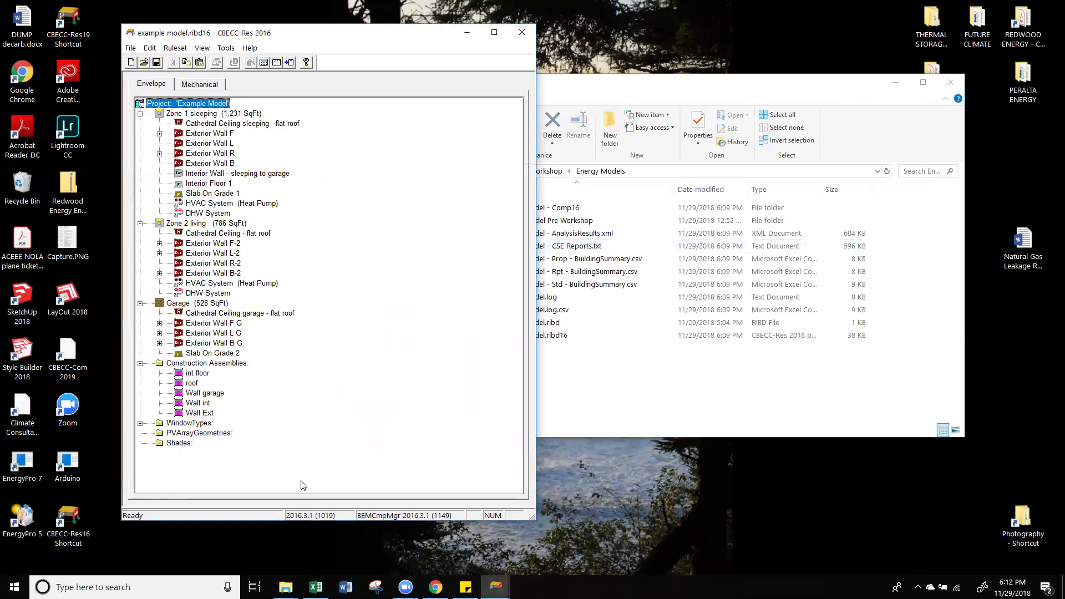
pyautogui.click(749, 367)
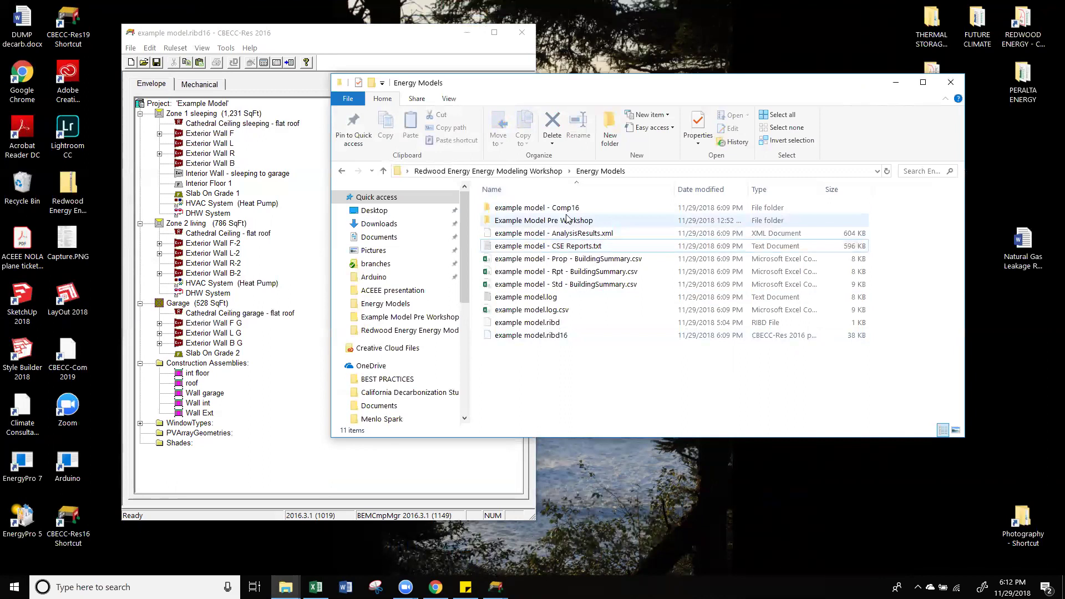
# Step: Open the example model - Comp16 folder, sort by Type, and open example model - Prop.cse
pyautogui.click(536, 208)
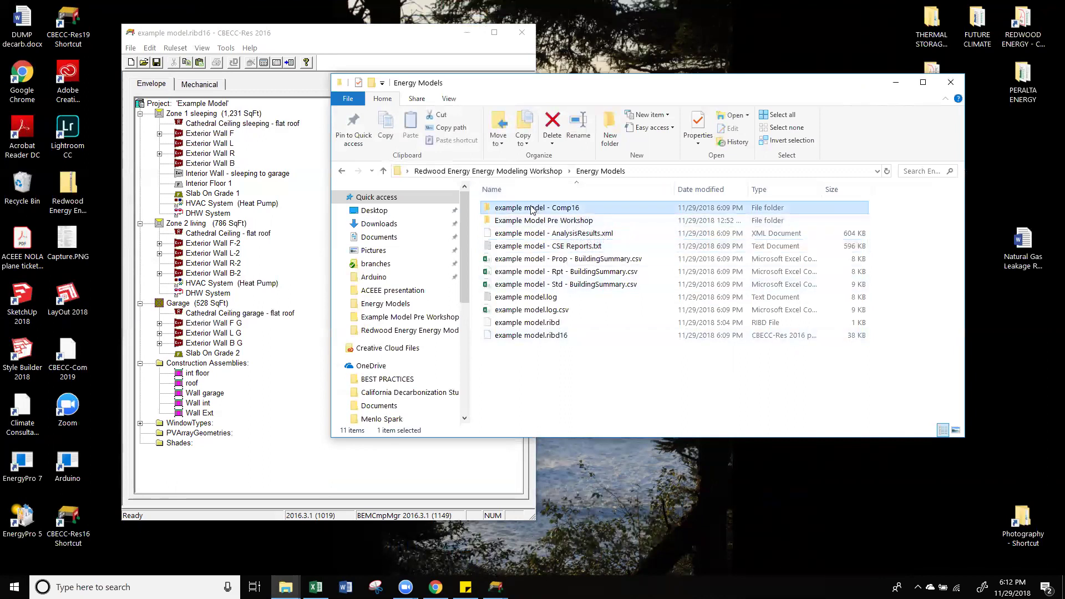
pyautogui.moveTo(537, 210)
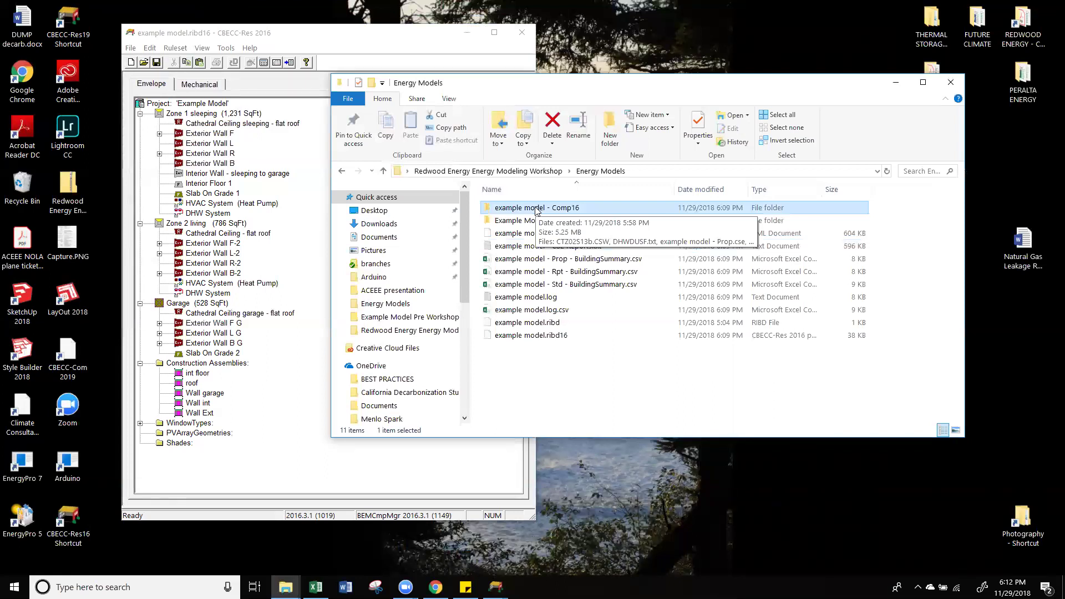
pyautogui.click(221, 364)
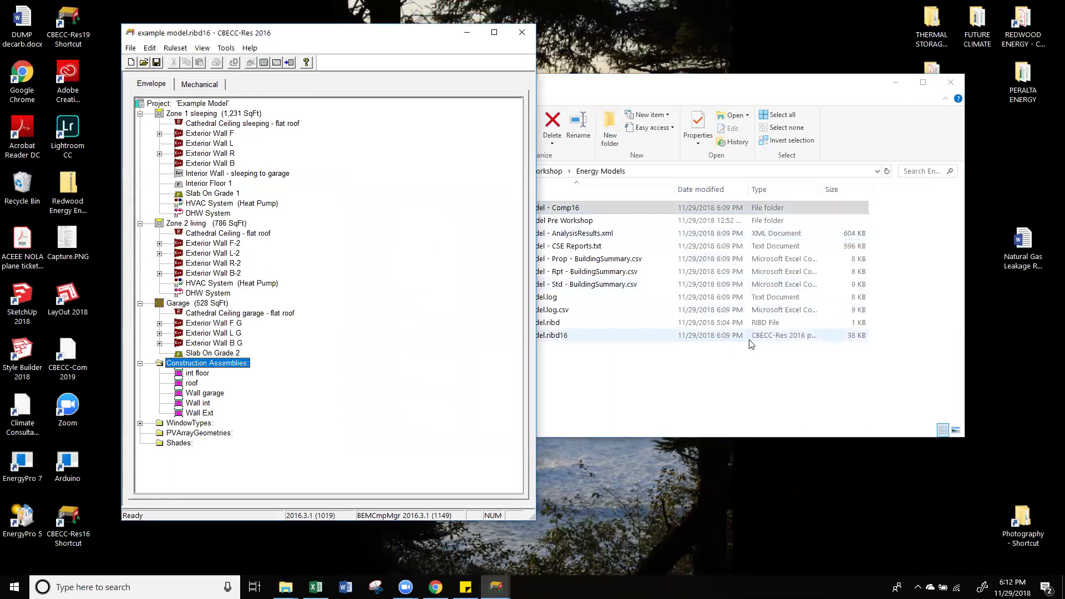
pyautogui.click(683, 390)
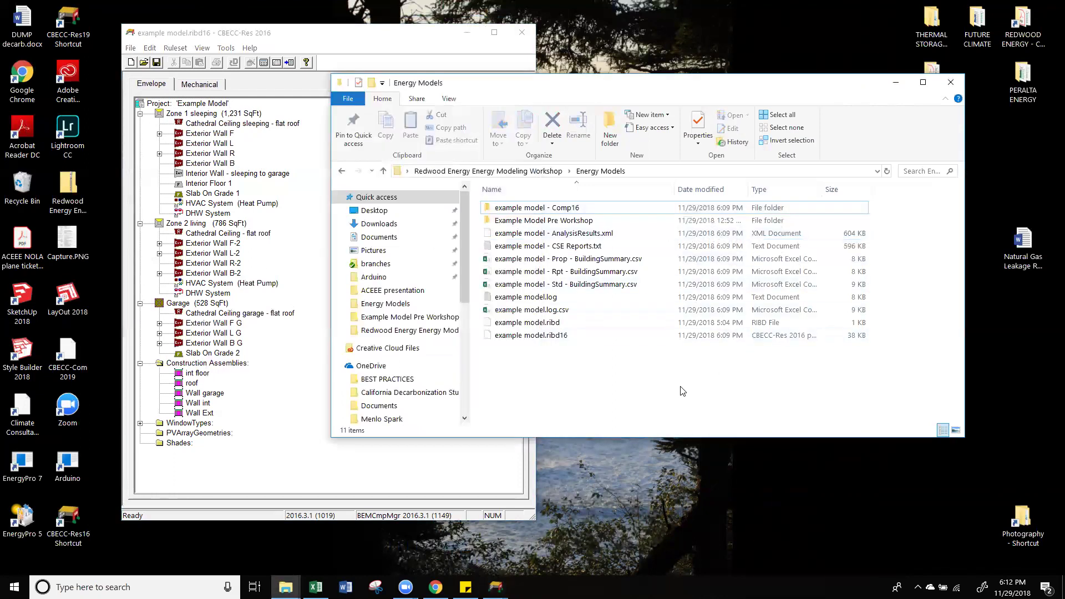
pyautogui.doubleClick(575, 207)
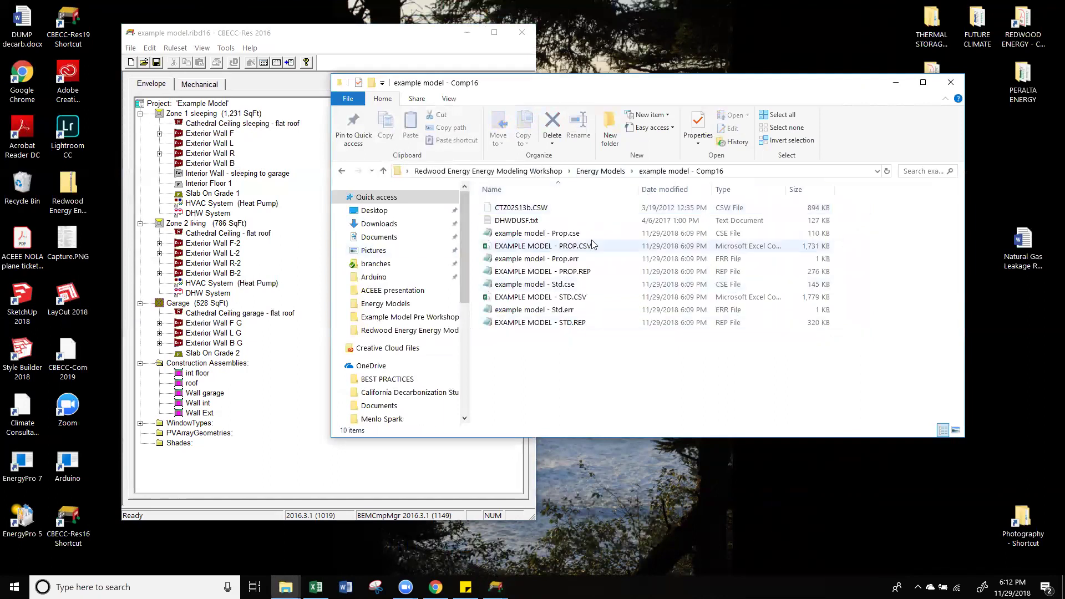
pyautogui.click(724, 189)
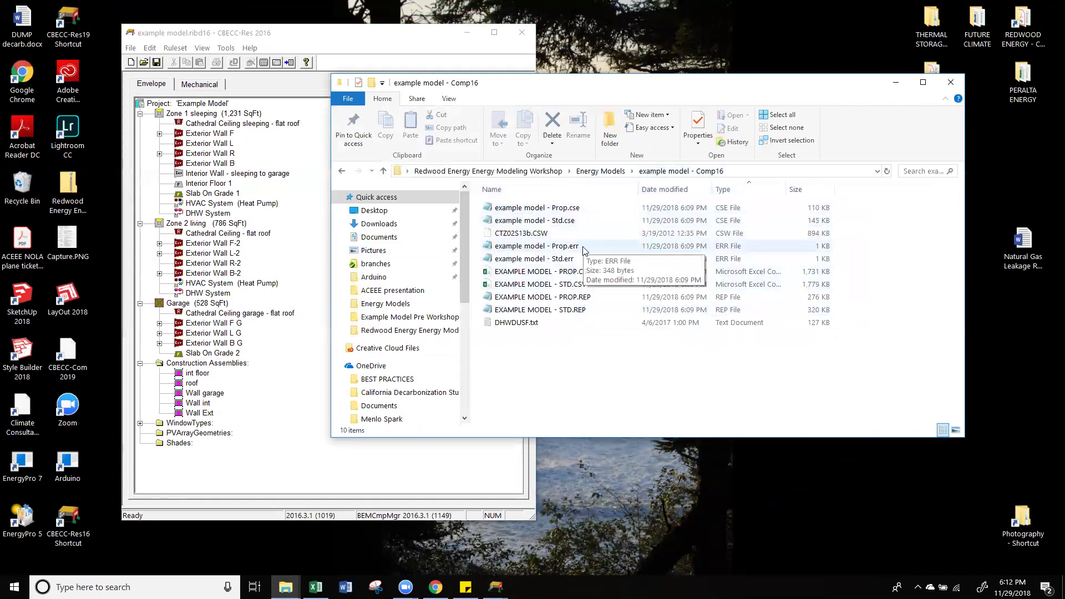
pyautogui.click(523, 211)
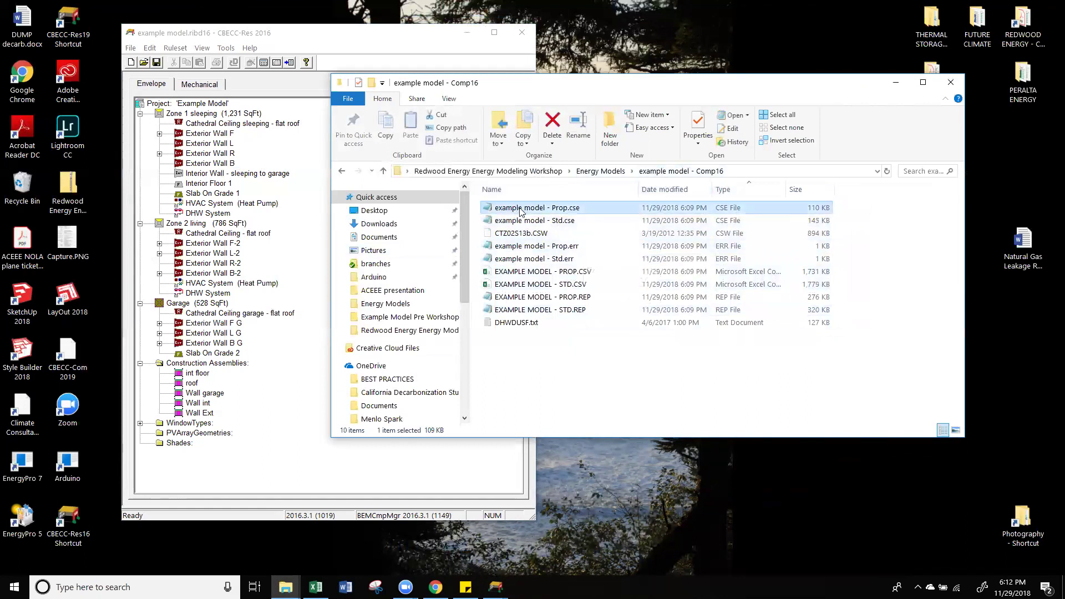
pyautogui.doubleClick(579, 205)
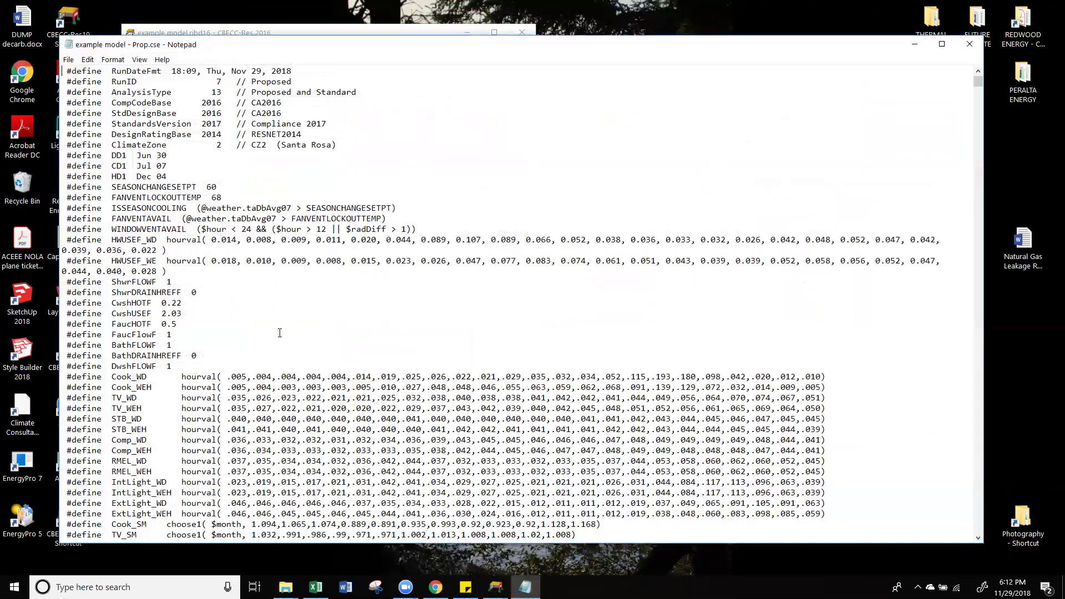
# Step: Scroll through example model - Prop.cse, select the IntLight_WD hourly values, then close Notepad
pyautogui.scroll(-7, 279, 333)
pyautogui.scroll(7, 279, 333)
pyautogui.scroll(-1, 161, 349)
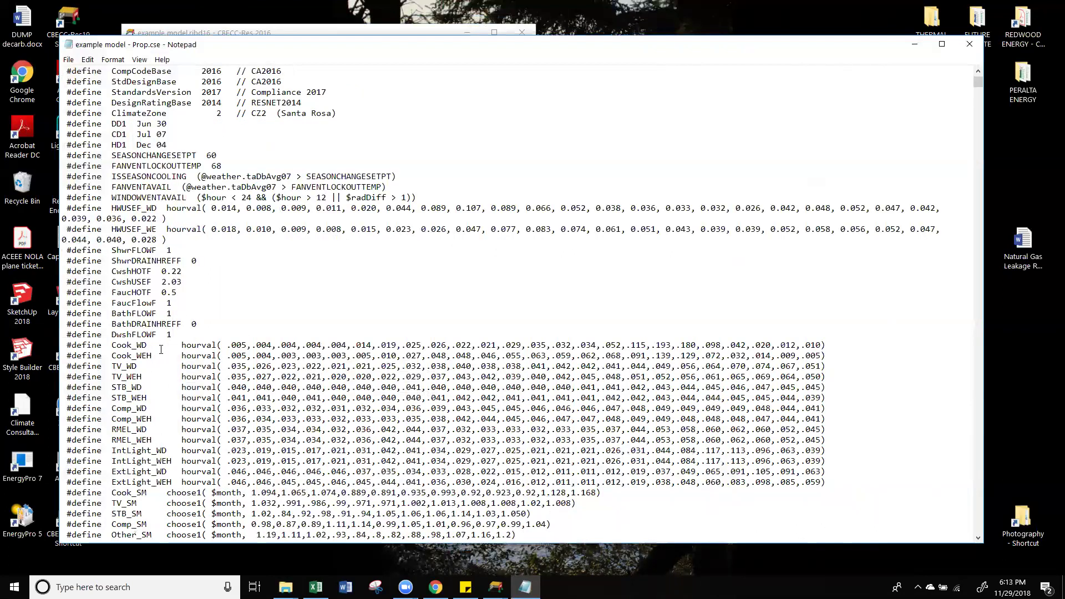
pyautogui.scroll(-5, 161, 349)
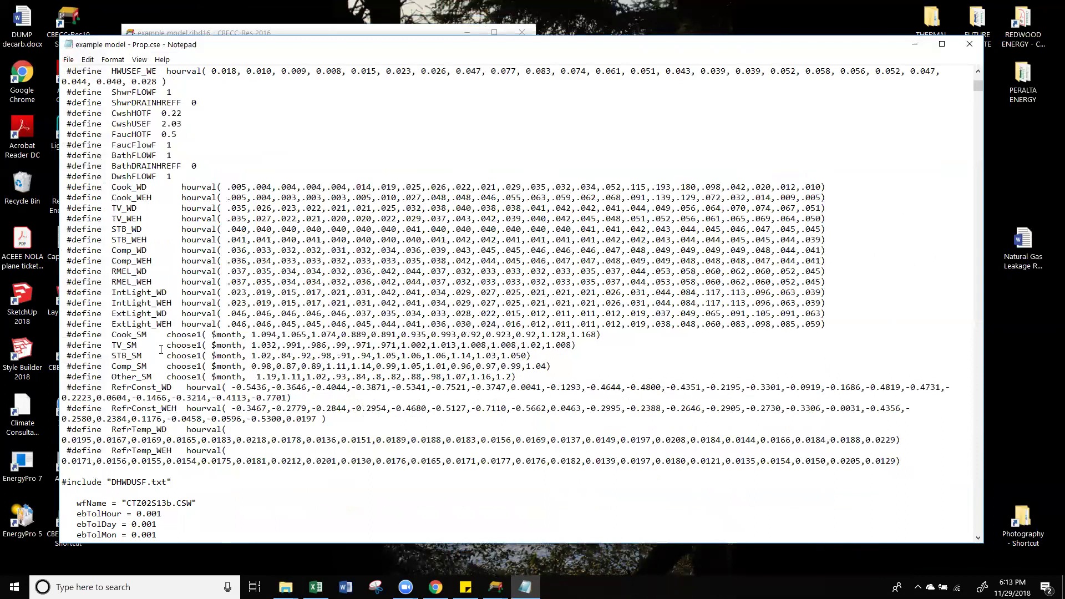
pyautogui.scroll(-2, 161, 349)
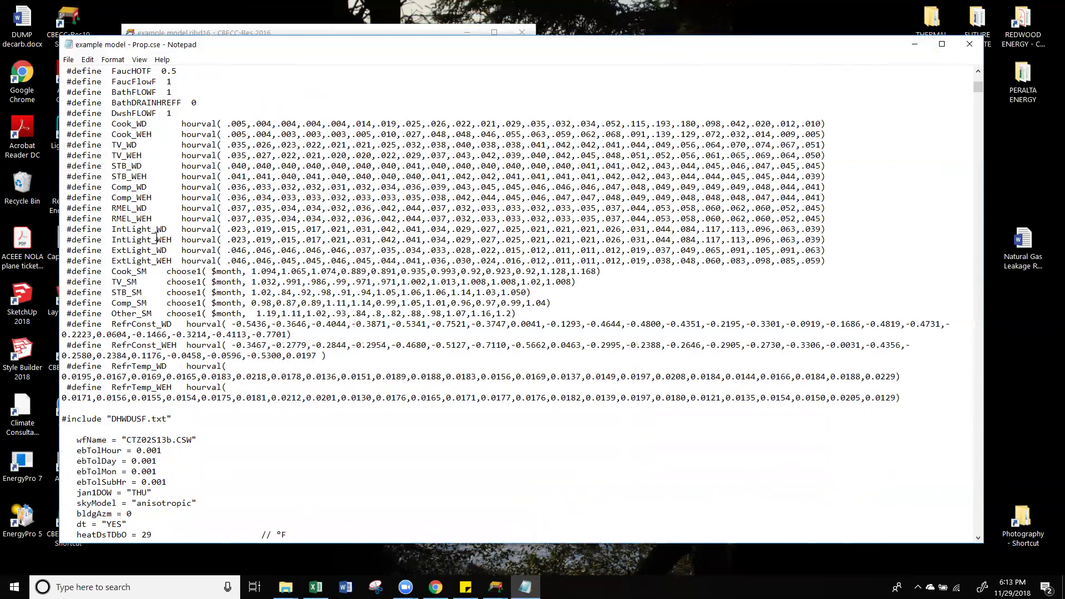
pyautogui.moveTo(69, 232); pyautogui.dragTo(839, 248)
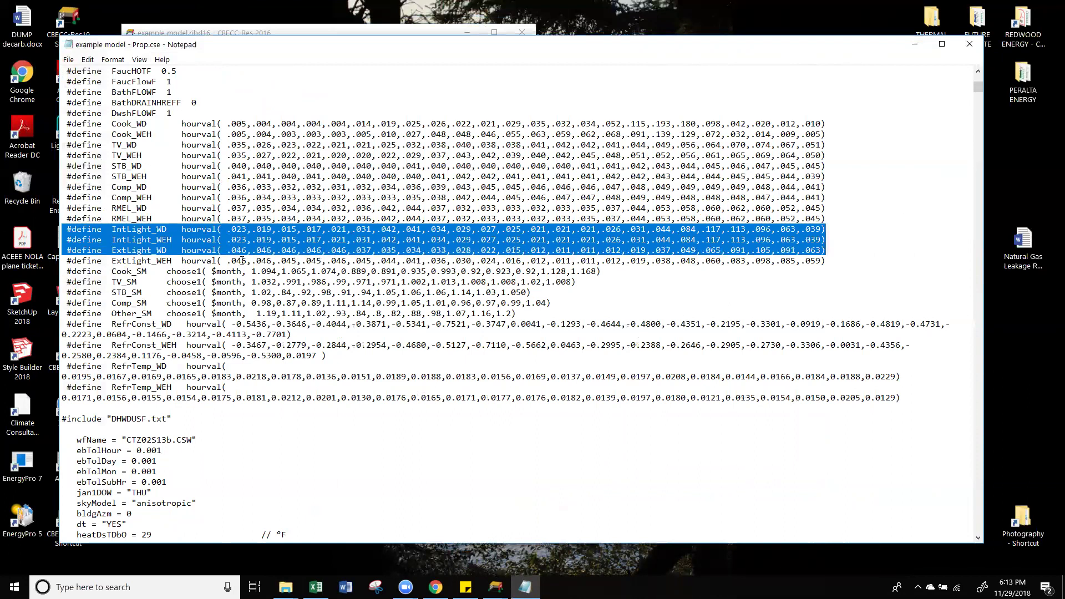
pyautogui.click(272, 230)
pyautogui.moveTo(223, 229); pyautogui.dragTo(836, 229)
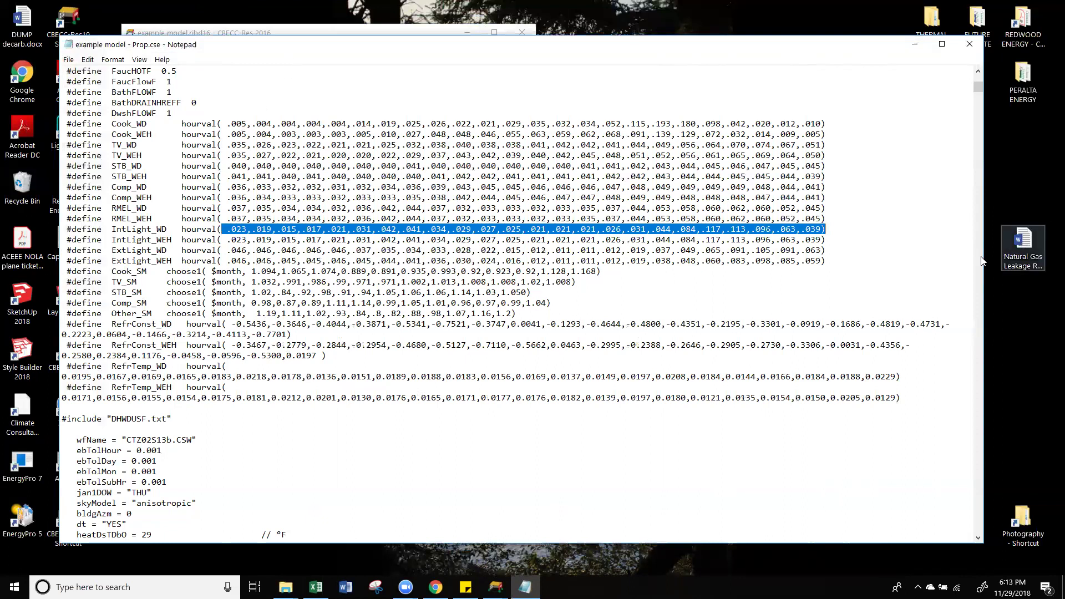
pyautogui.scroll(-15, 983, 263)
pyautogui.scroll(20, 603, 135)
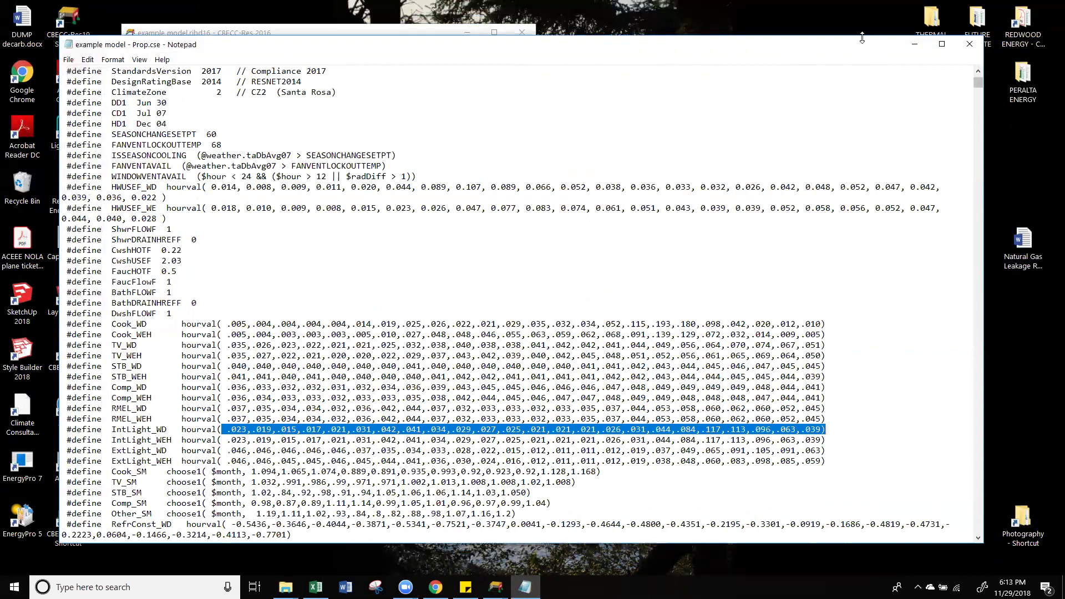
pyautogui.moveTo(862, 40); pyautogui.dragTo(892, 44)
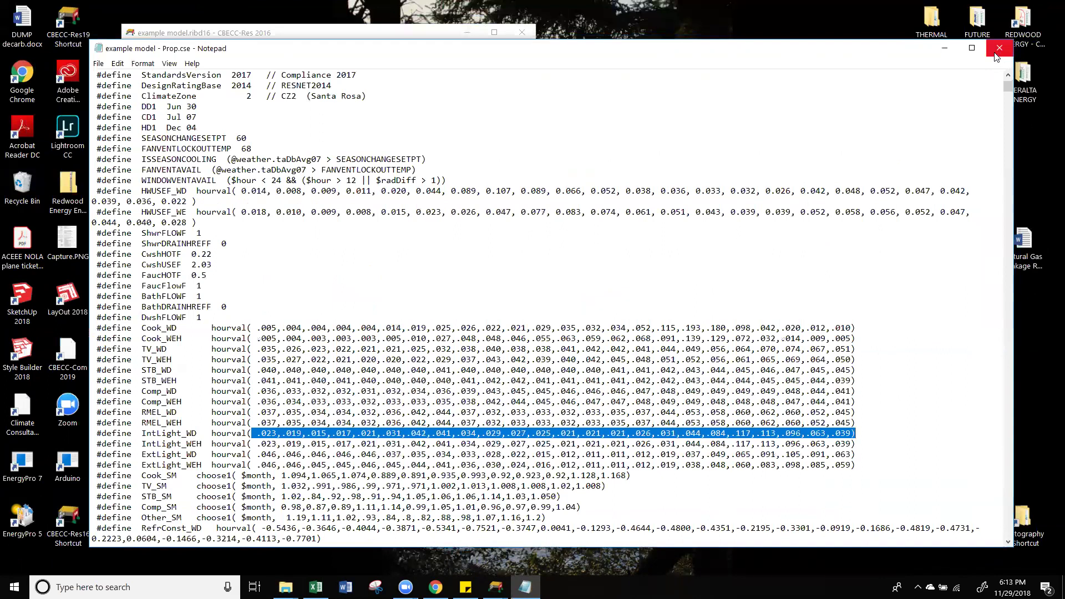
pyautogui.click(998, 51)
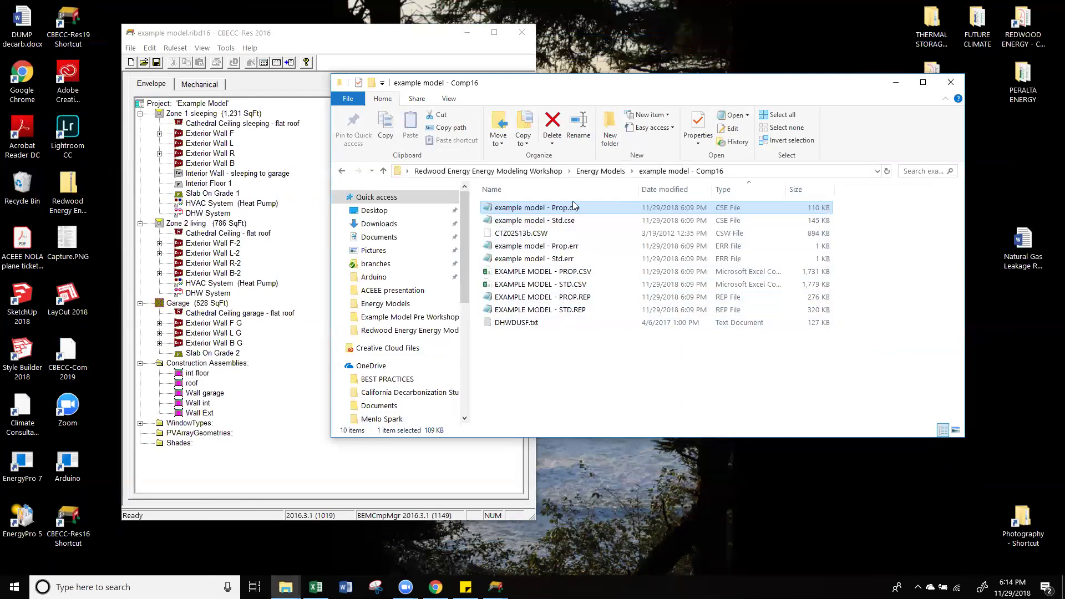
# Step: Return to Energy Models via the breadcrumb and dismiss the background context menu
pyautogui.click(599, 172)
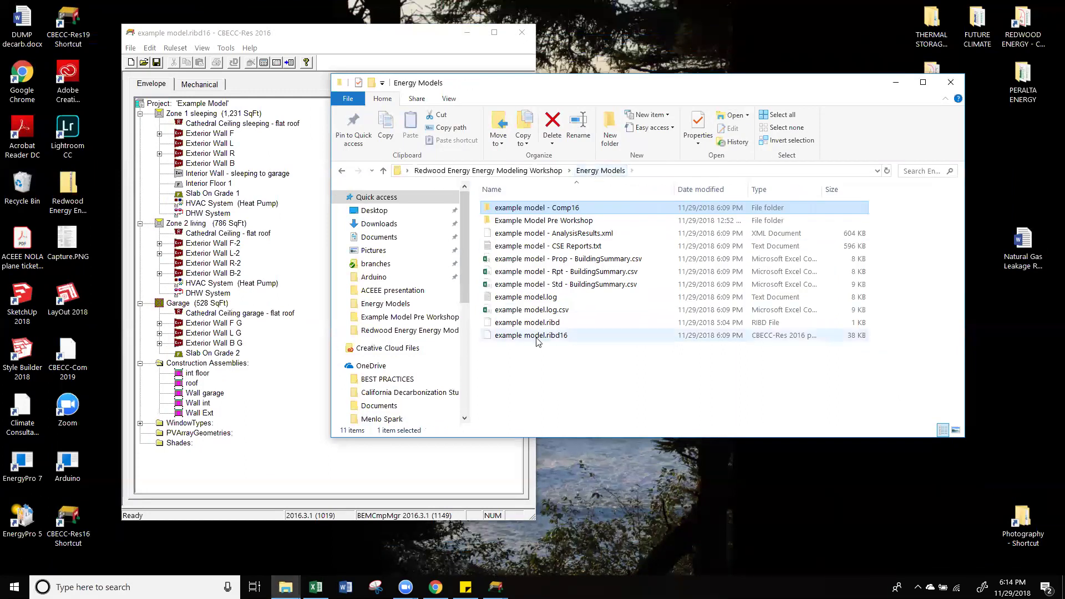
pyautogui.rightClick(563, 350)
pyautogui.click(511, 393)
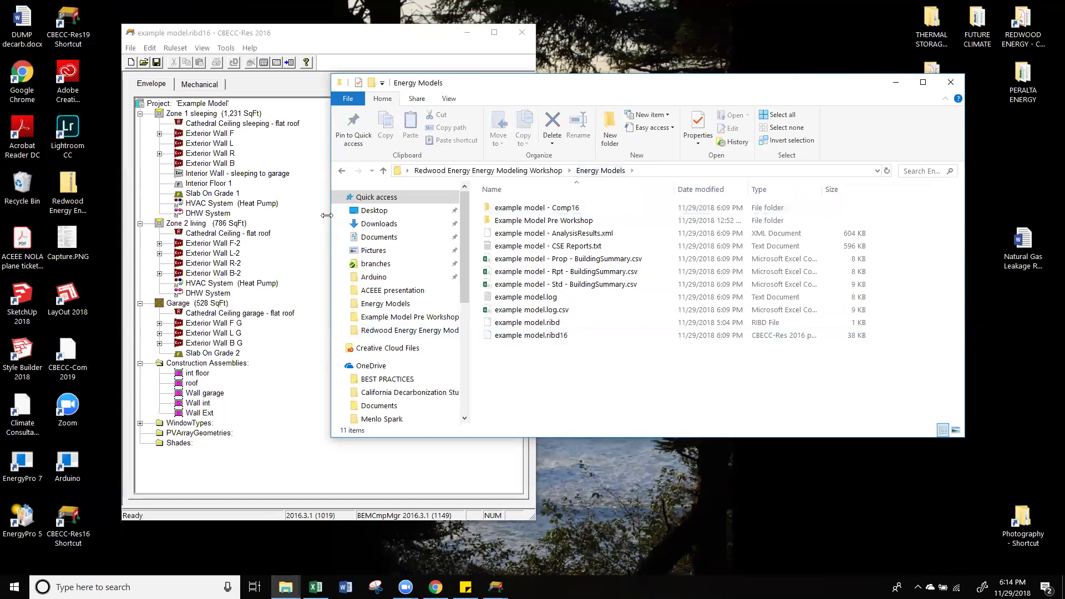
# Step: Narrow the Energy Models folder window, then save the example model project to its .ribd16 file
pyautogui.moveTo(327, 216); pyautogui.dragTo(547, 216)
pyautogui.click(130, 49)
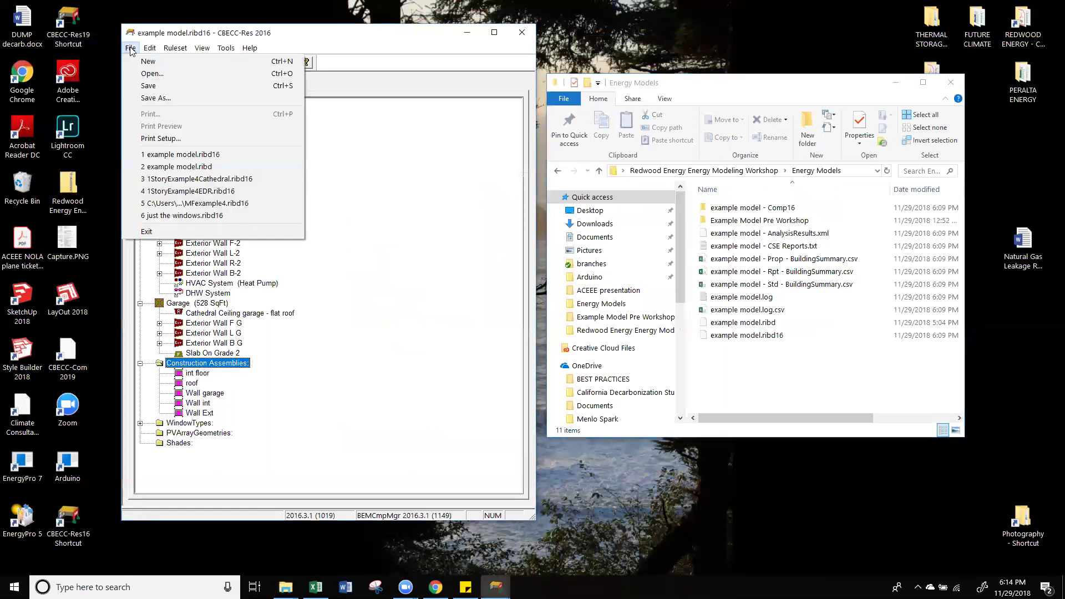
pyautogui.click(148, 86)
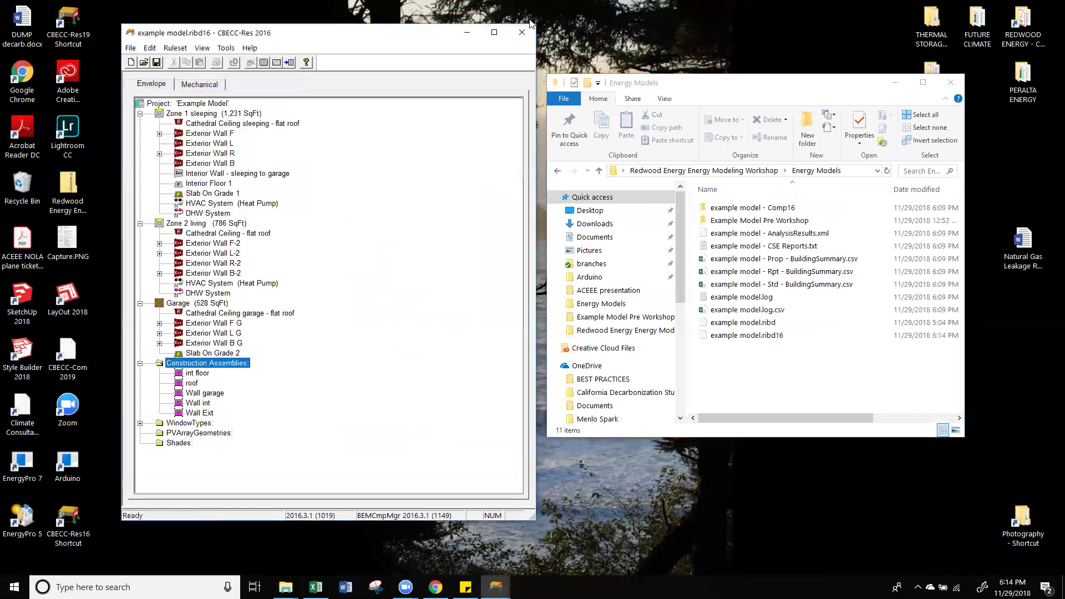